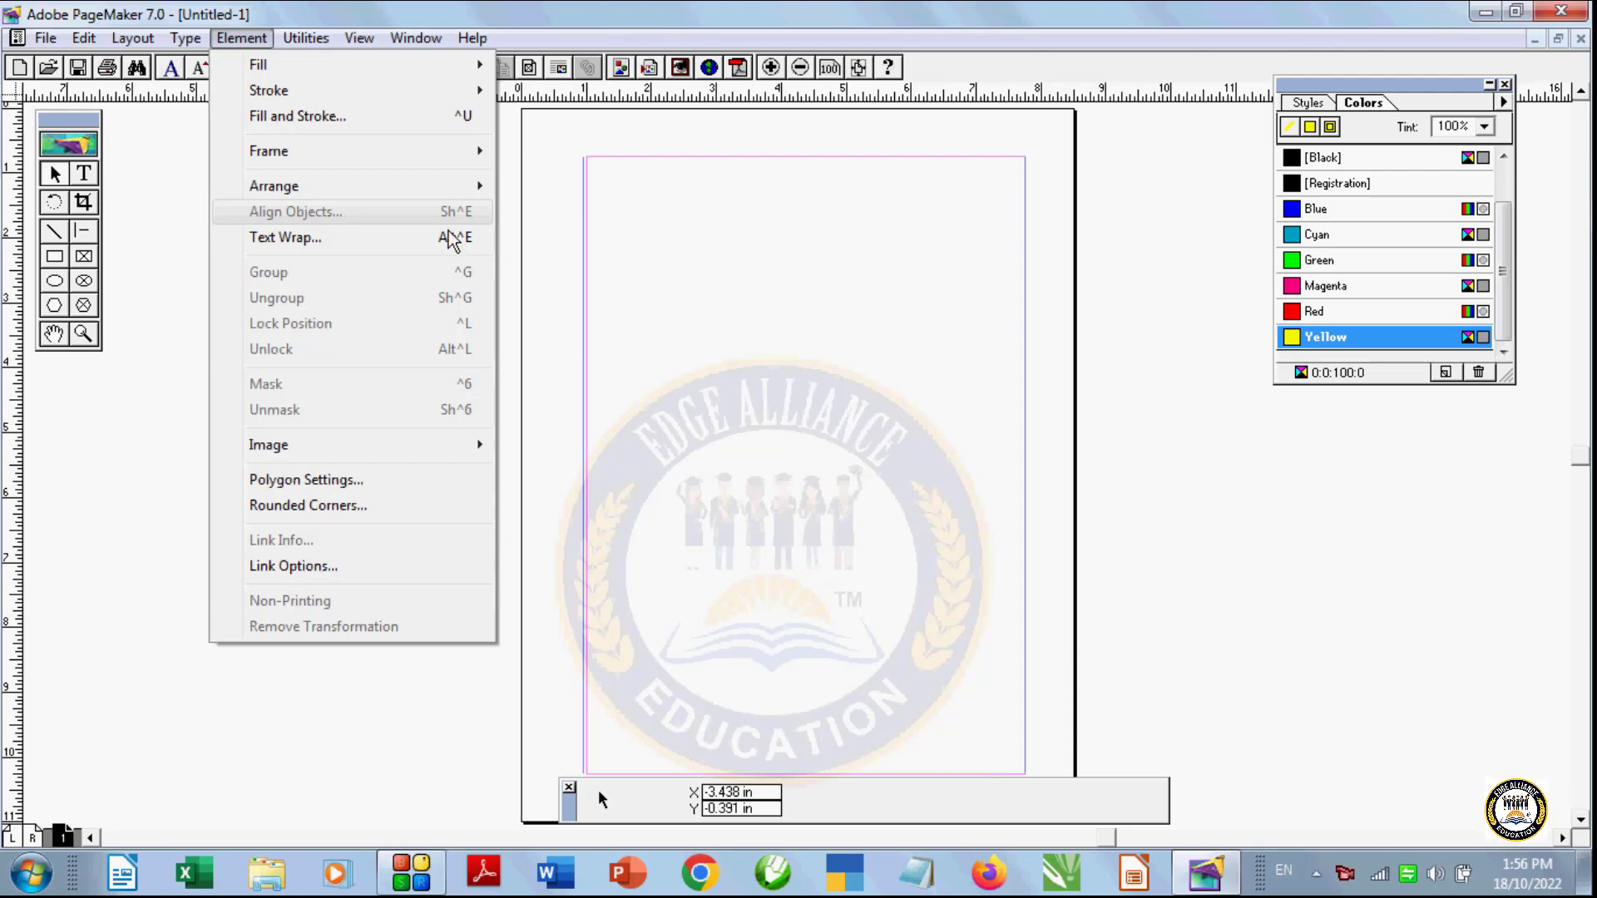
pyautogui.click(613, 267)
pyautogui.click(54, 283)
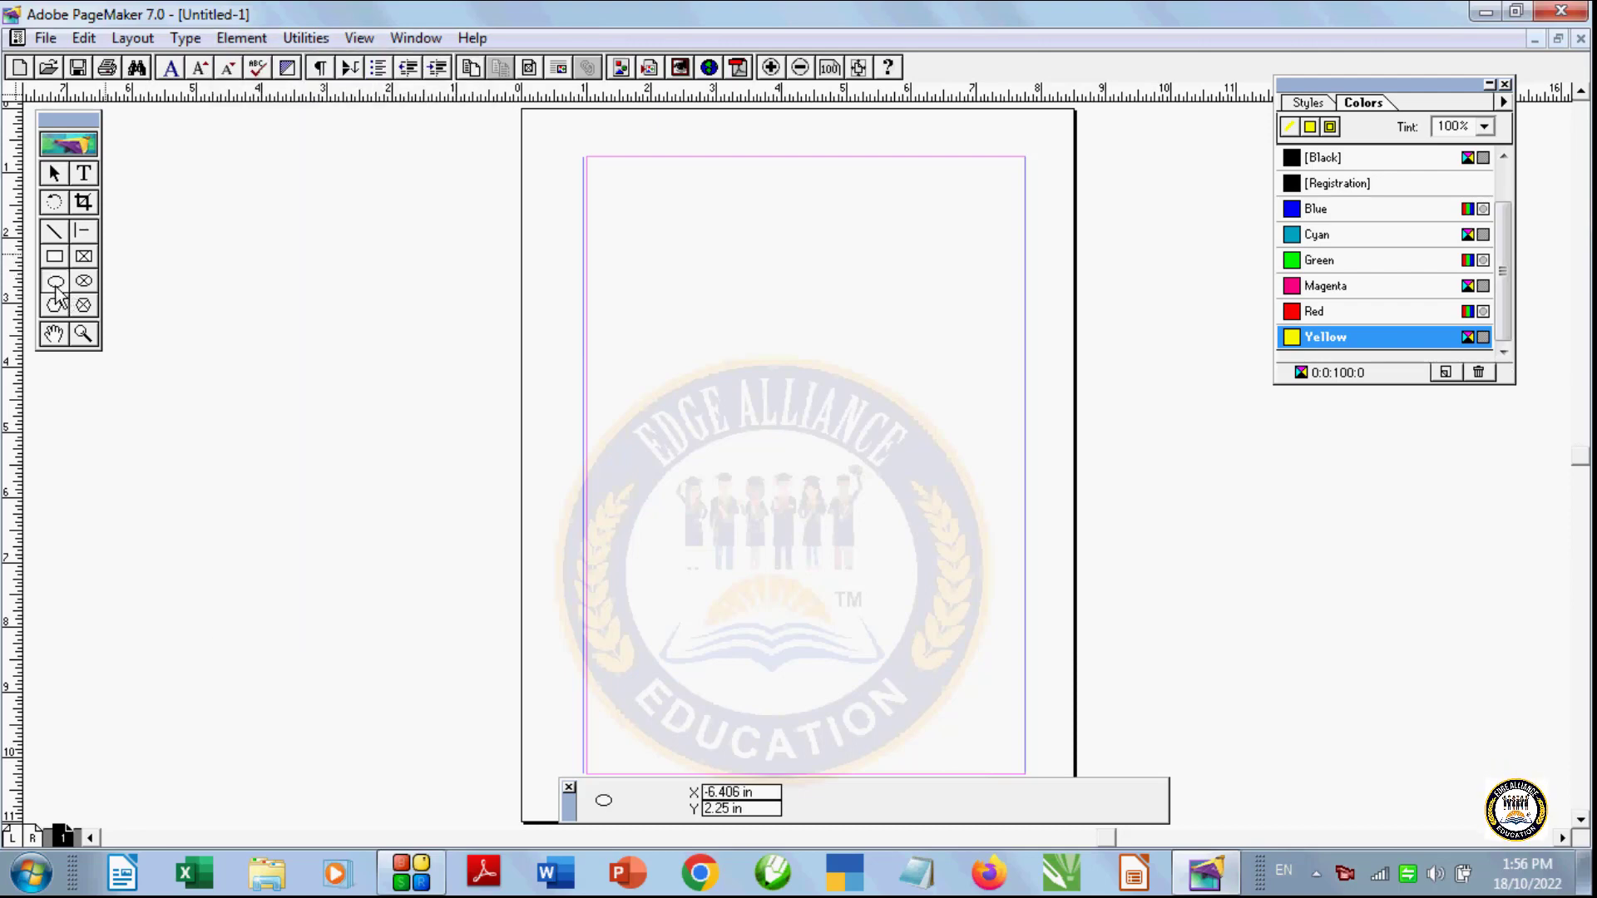
pyautogui.moveTo(633, 216); pyautogui.dragTo(792, 380)
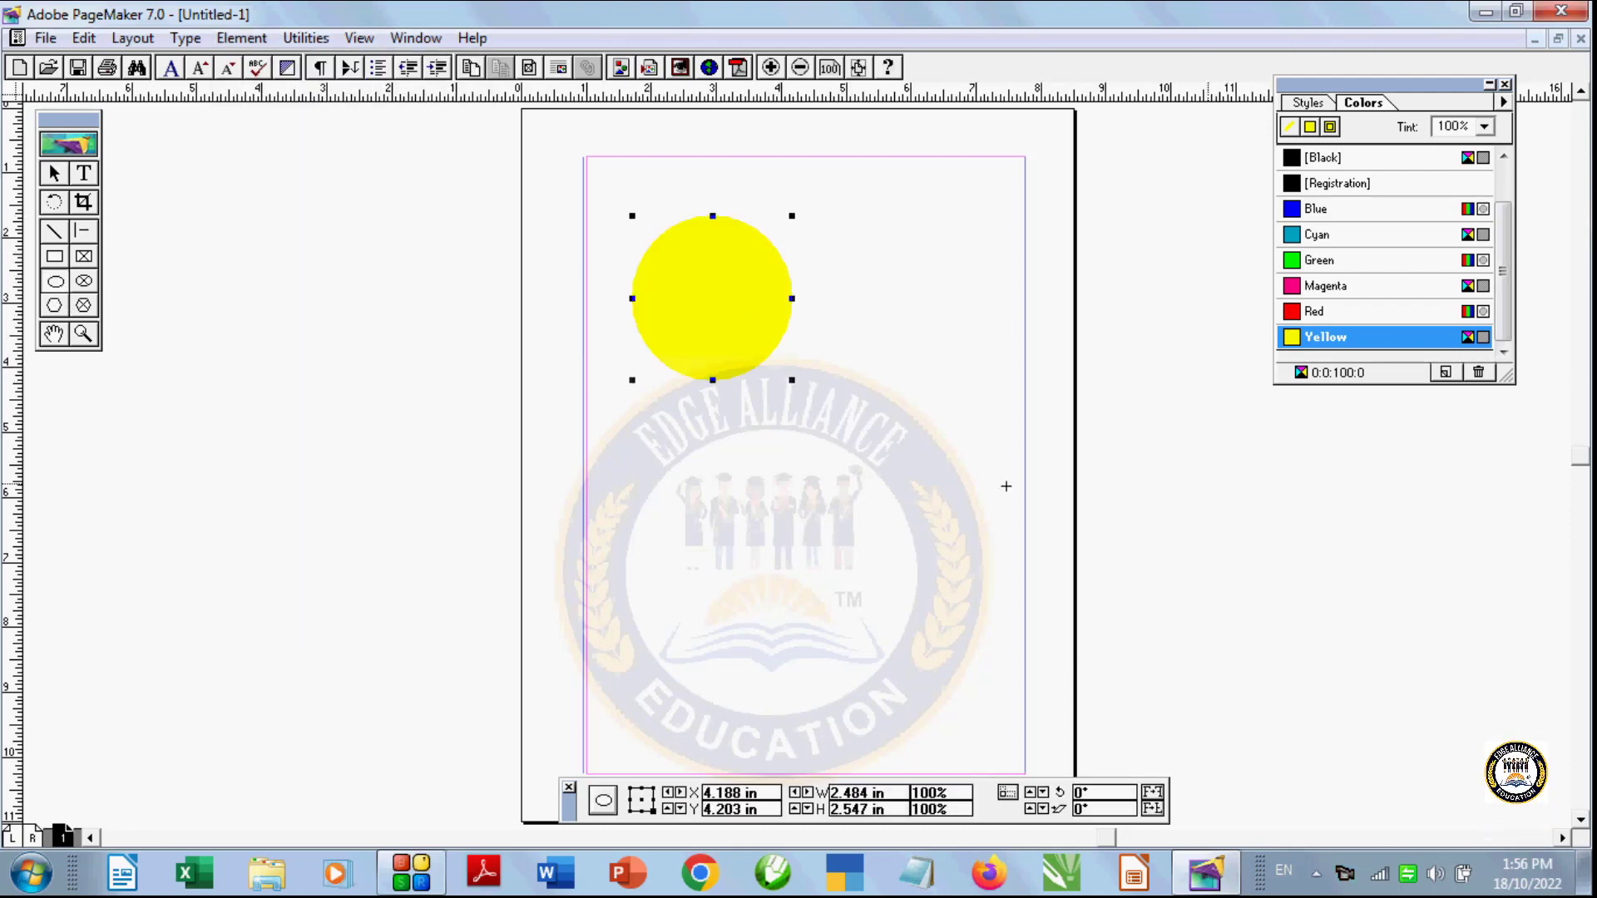
pyautogui.press('Delete')
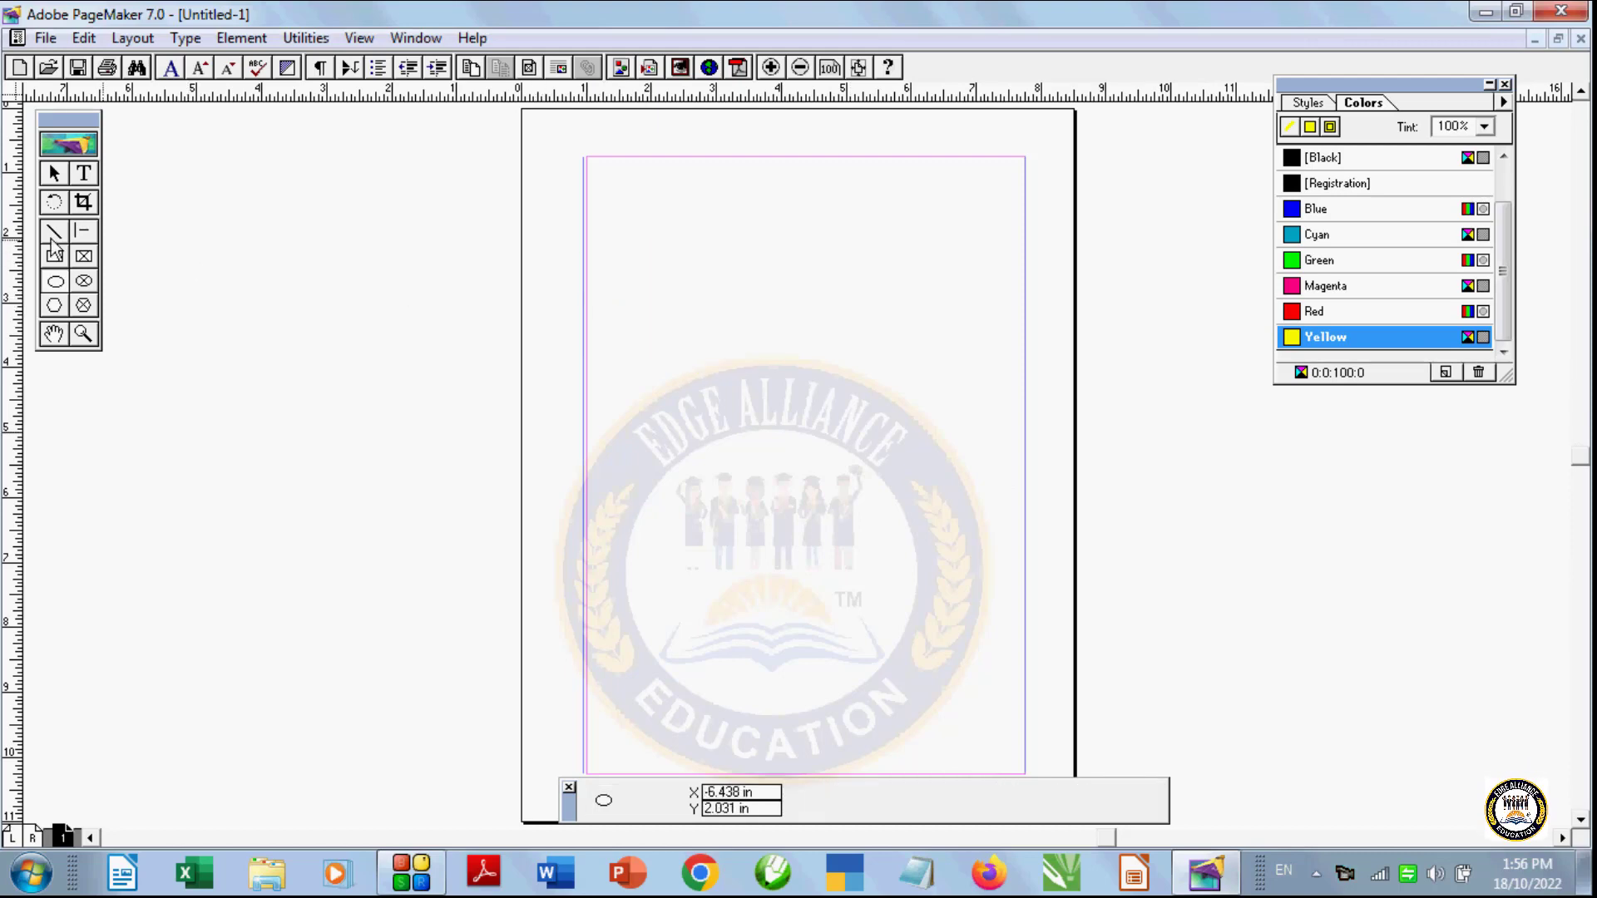
# Step: Draw a red rounded-corner rectangle about 4.4 by 3.8 in across the middle of the page
pyautogui.hotkey('shift', 'F4')
pyautogui.moveTo(656, 275); pyautogui.dragTo(940, 523)
pyautogui.click(1313, 312)
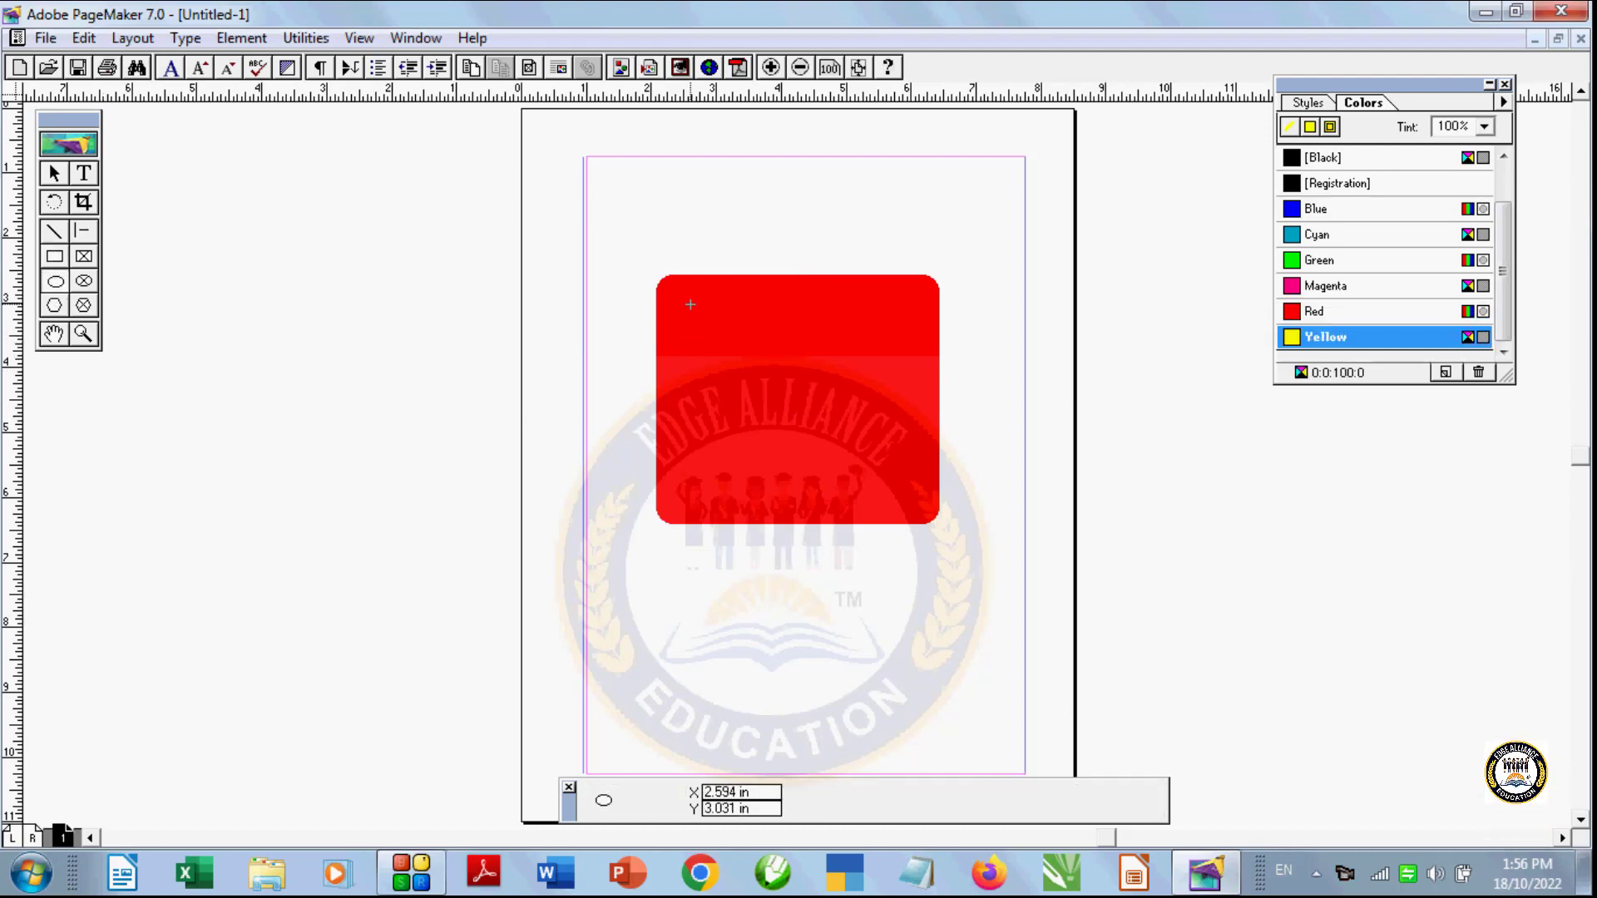
# Step: Draw a yellow ellipse about 2.7 by 2.9 in inside the red rectangle and a smaller red ellipse within it
pyautogui.moveTo(691, 304); pyautogui.dragTo(867, 492)
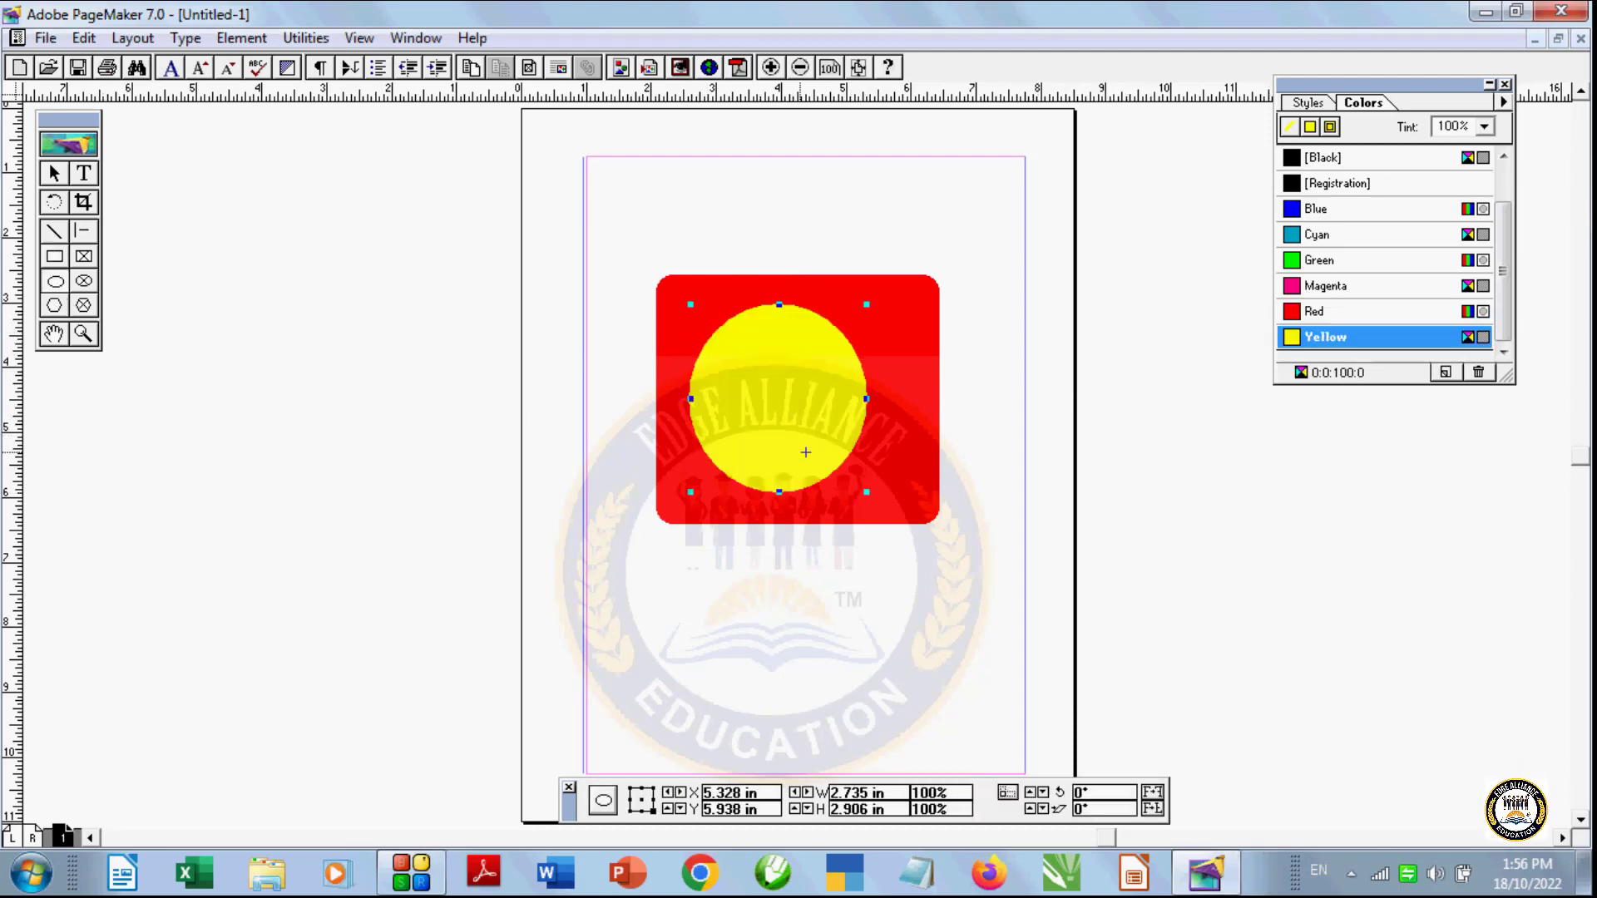
pyautogui.click(55, 283)
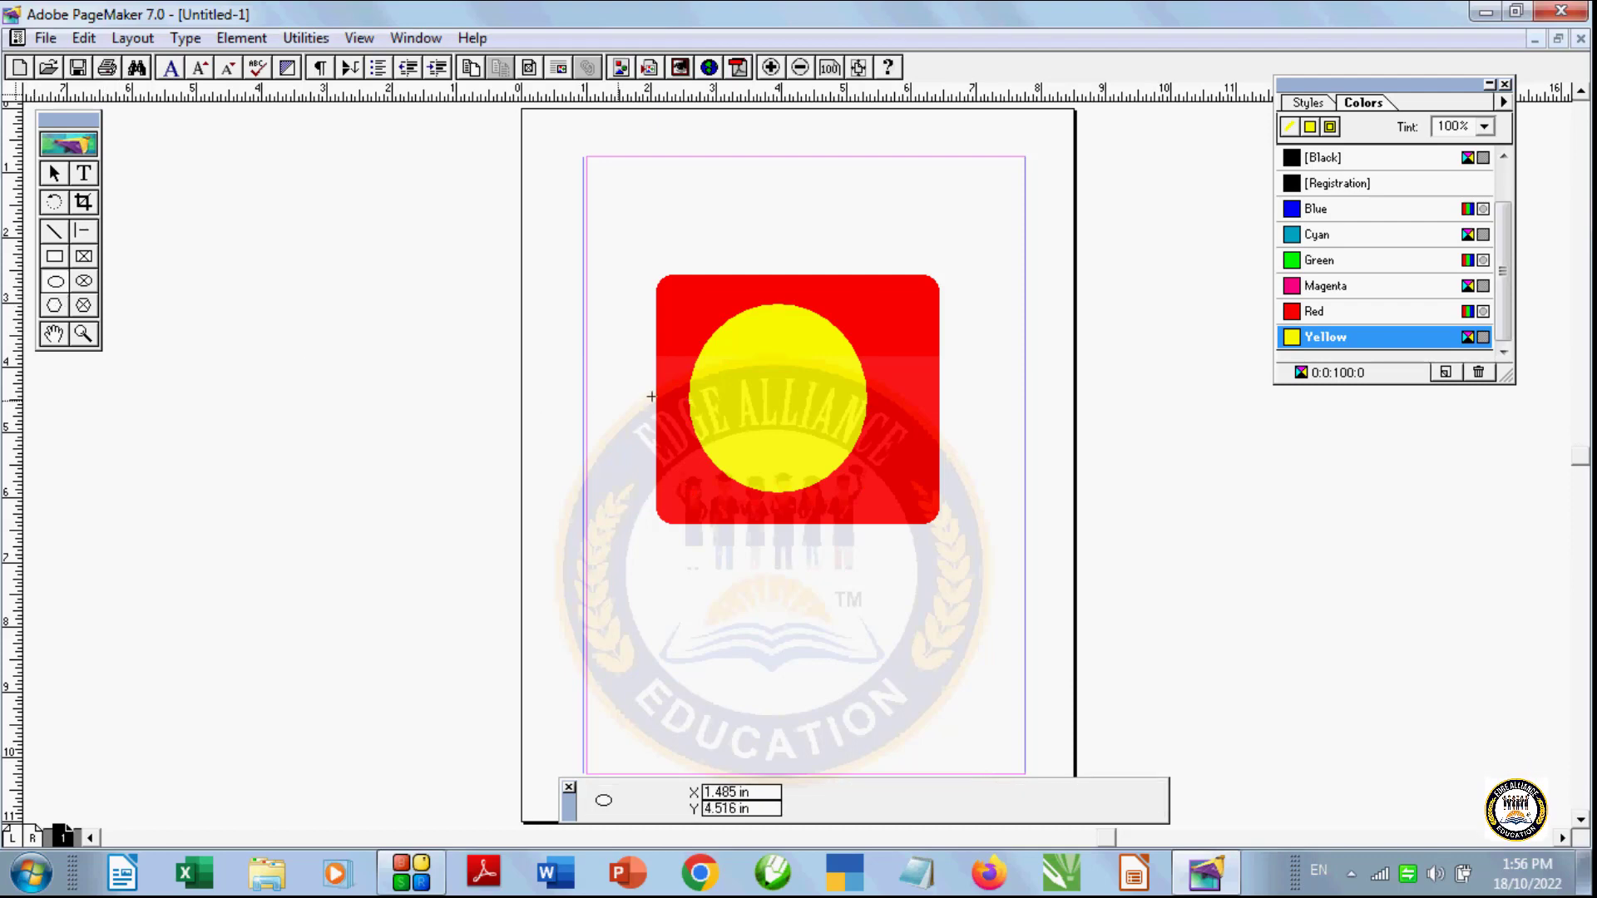
pyautogui.moveTo(731, 346); pyautogui.dragTo(823, 446)
pyautogui.click(1315, 311)
pyautogui.click(374, 463)
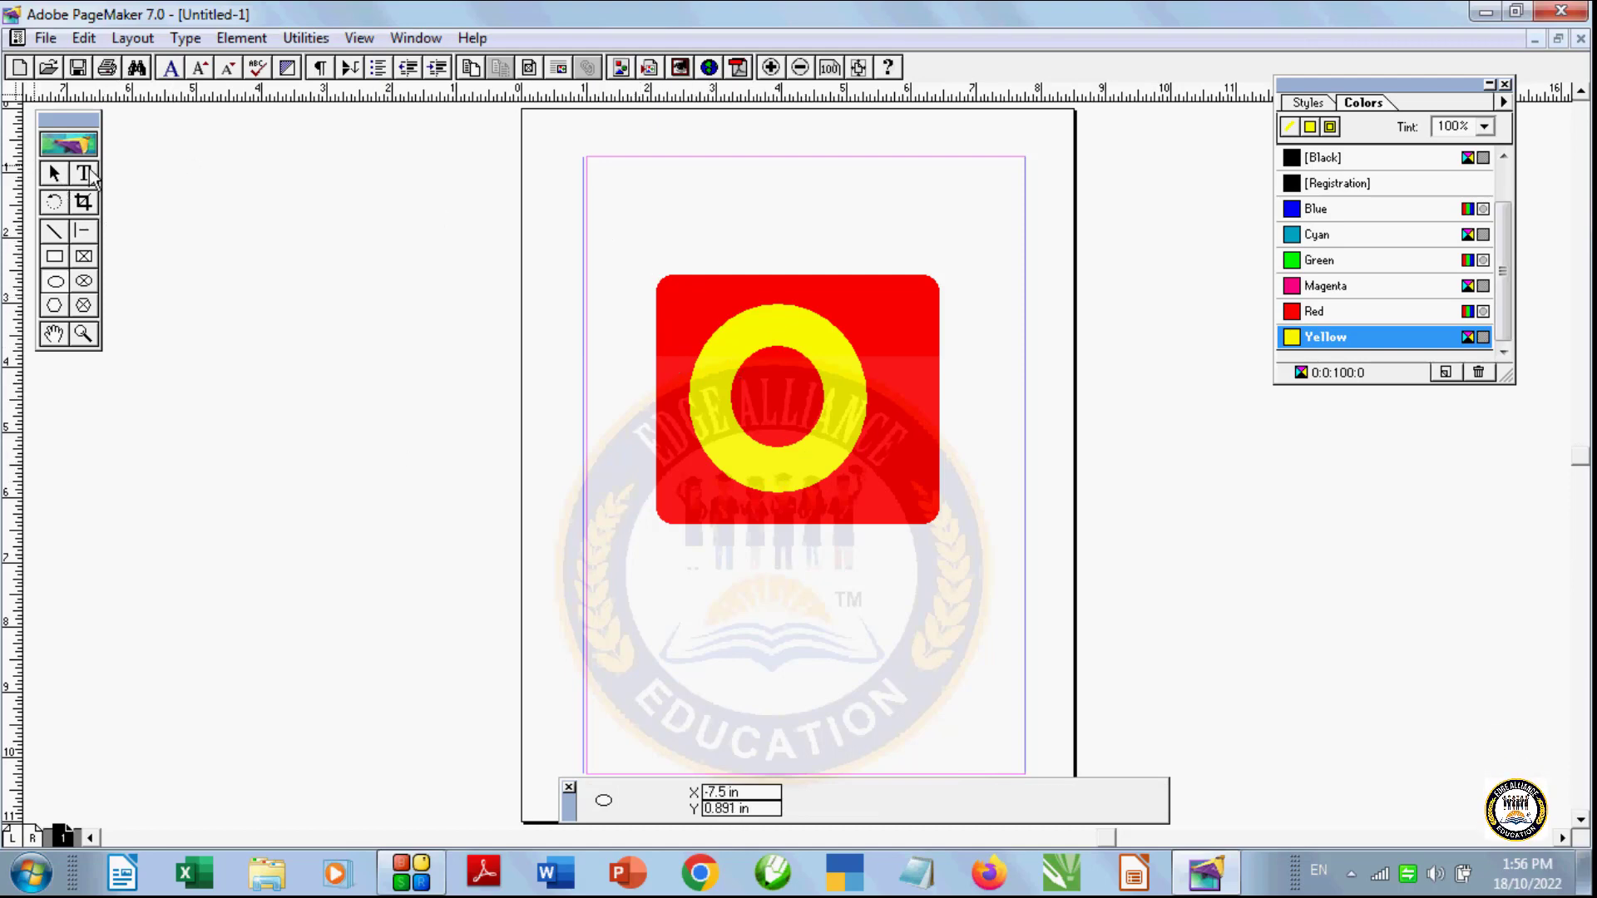
pyautogui.click(53, 173)
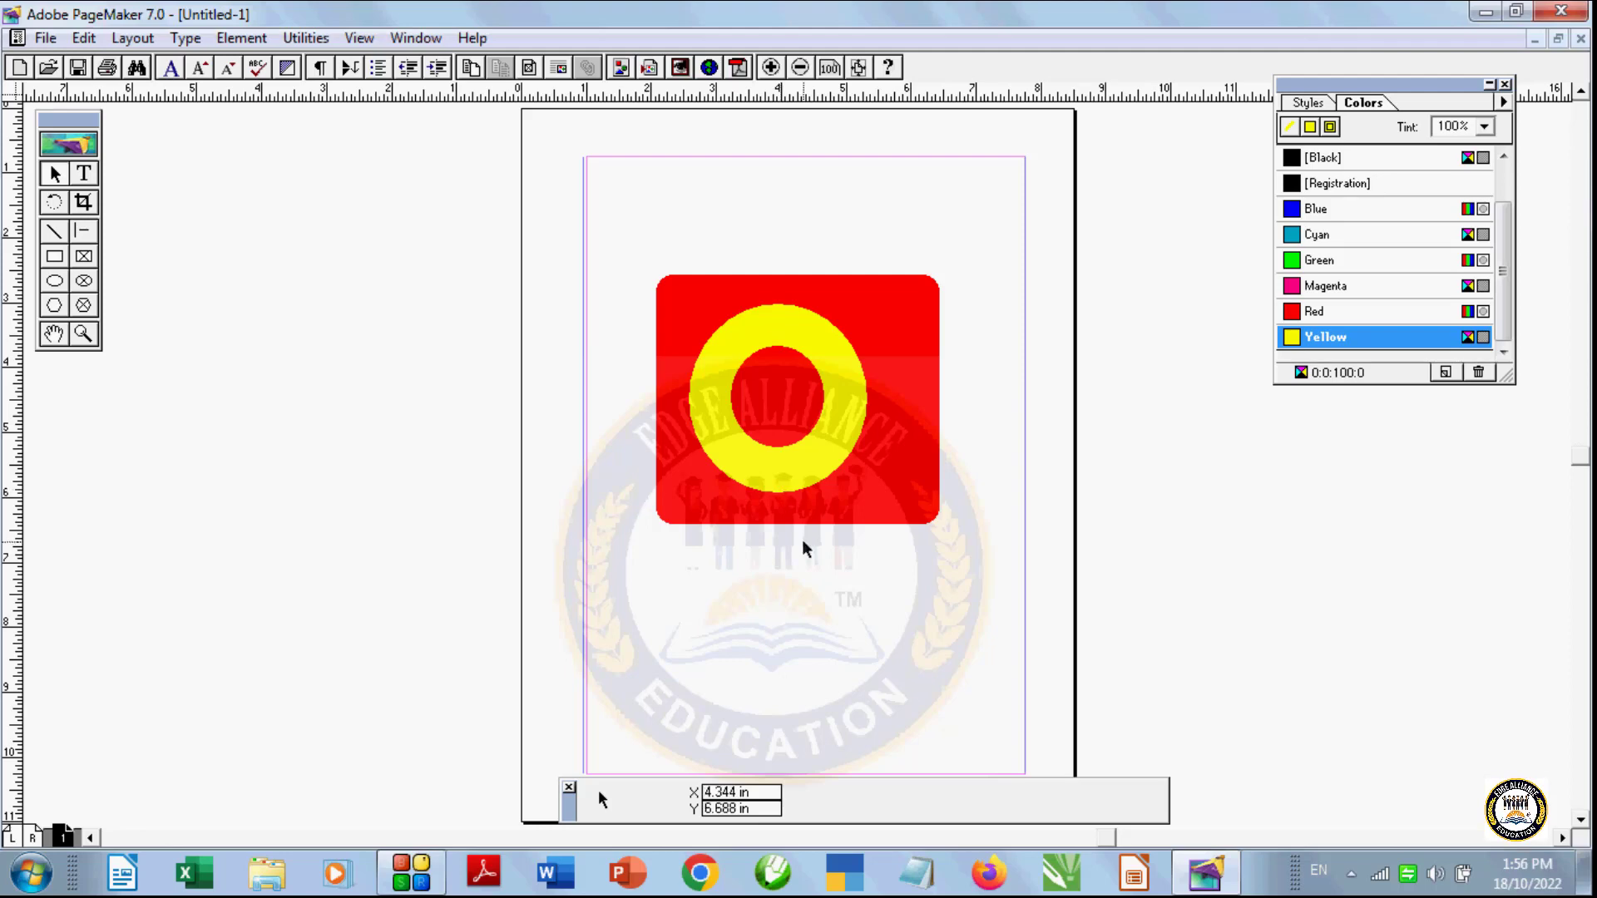
pyautogui.click(866, 487)
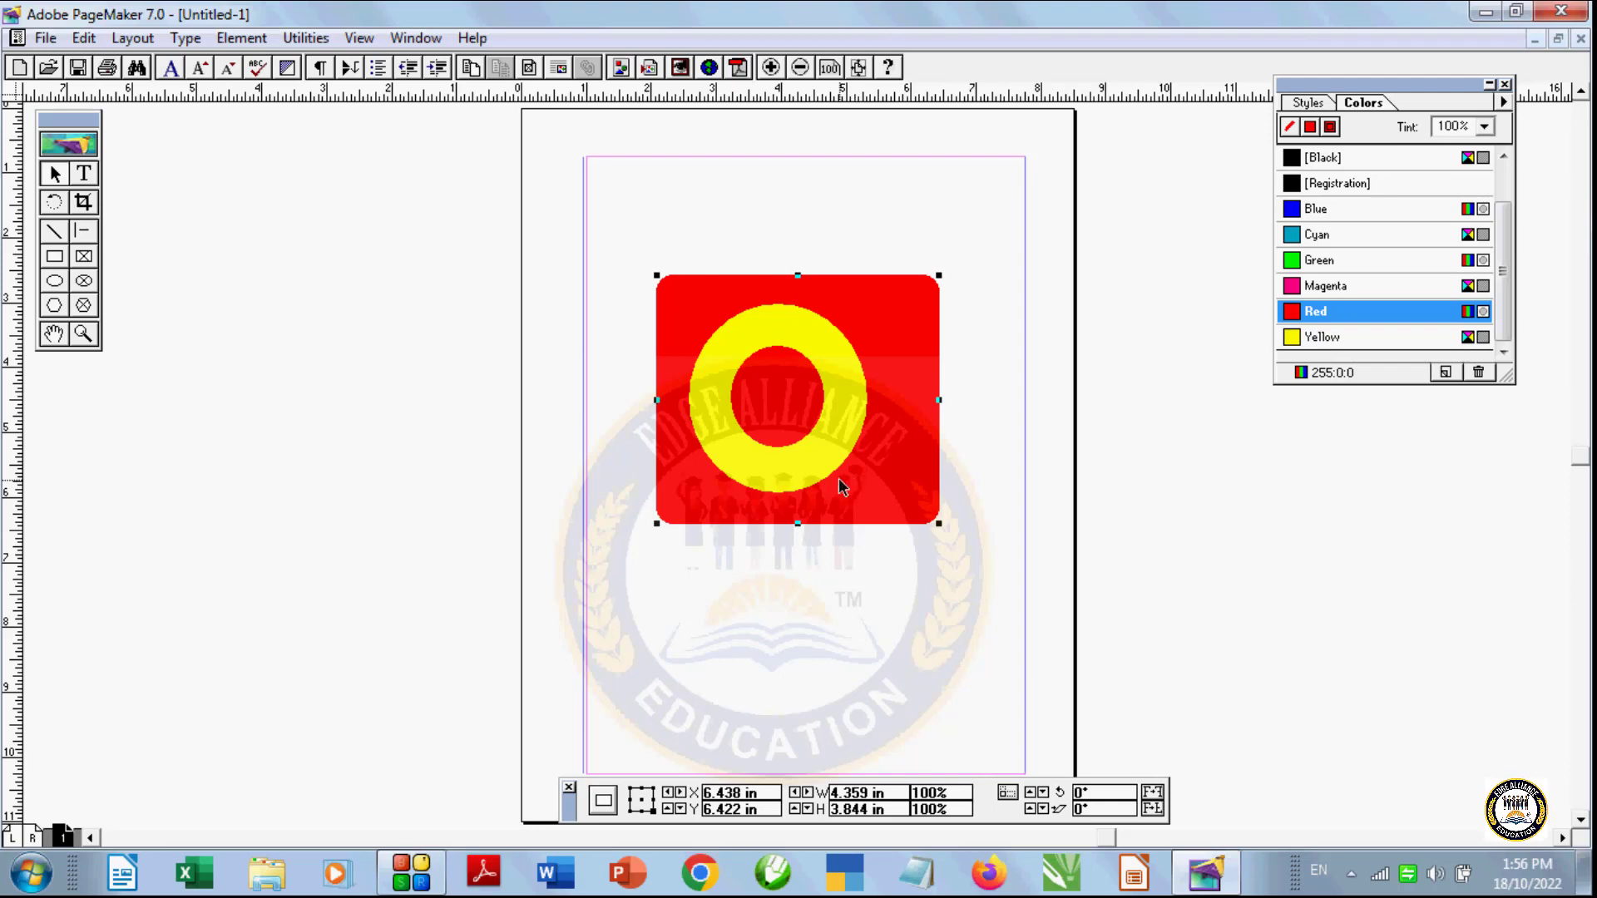
pyautogui.click(830, 472)
pyautogui.keyDown('shift'); pyautogui.click(799, 433); pyautogui.keyUp('shift')
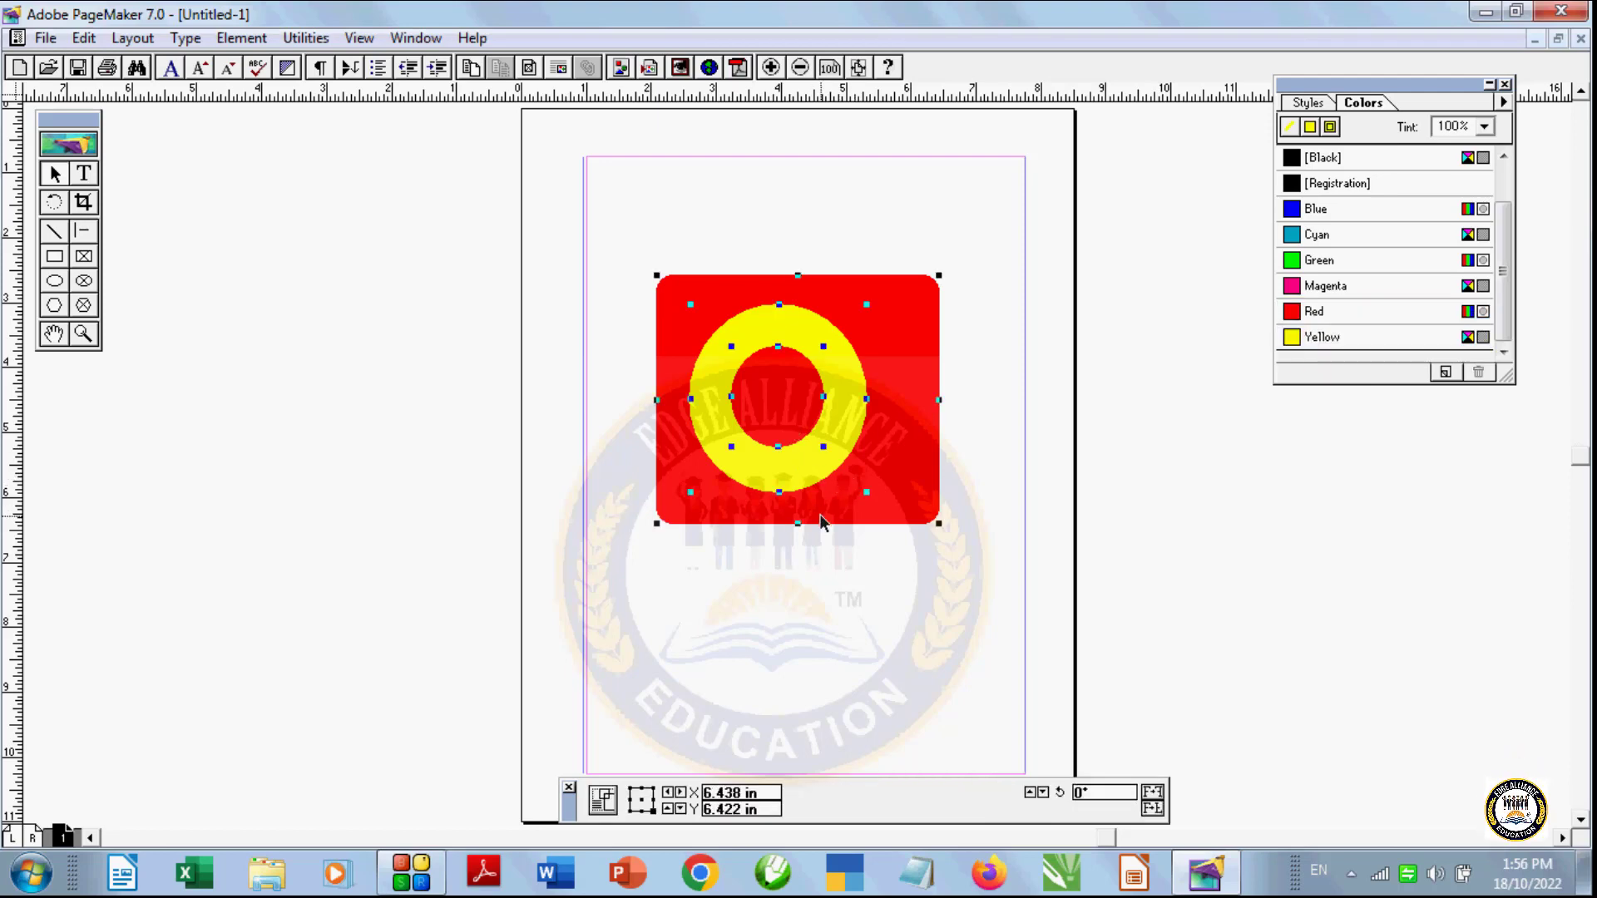
pyautogui.click(725, 627)
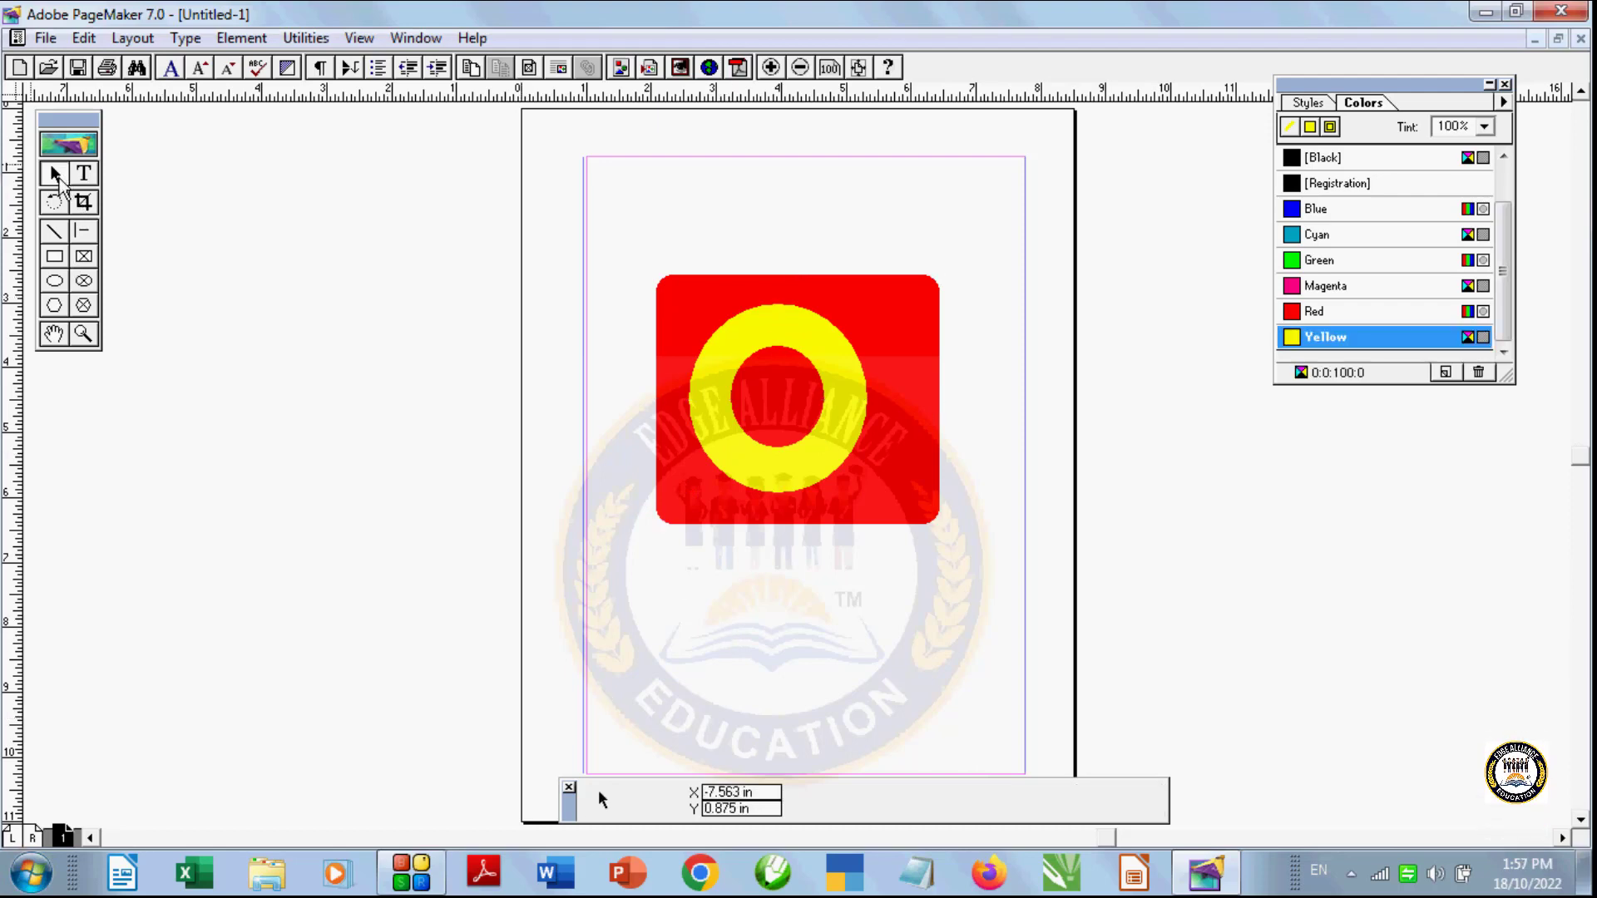
# Step: Select the rectangle and both ellipses and align their left sides using Align Objects
pyautogui.moveTo(624, 242); pyautogui.dragTo(1013, 614)
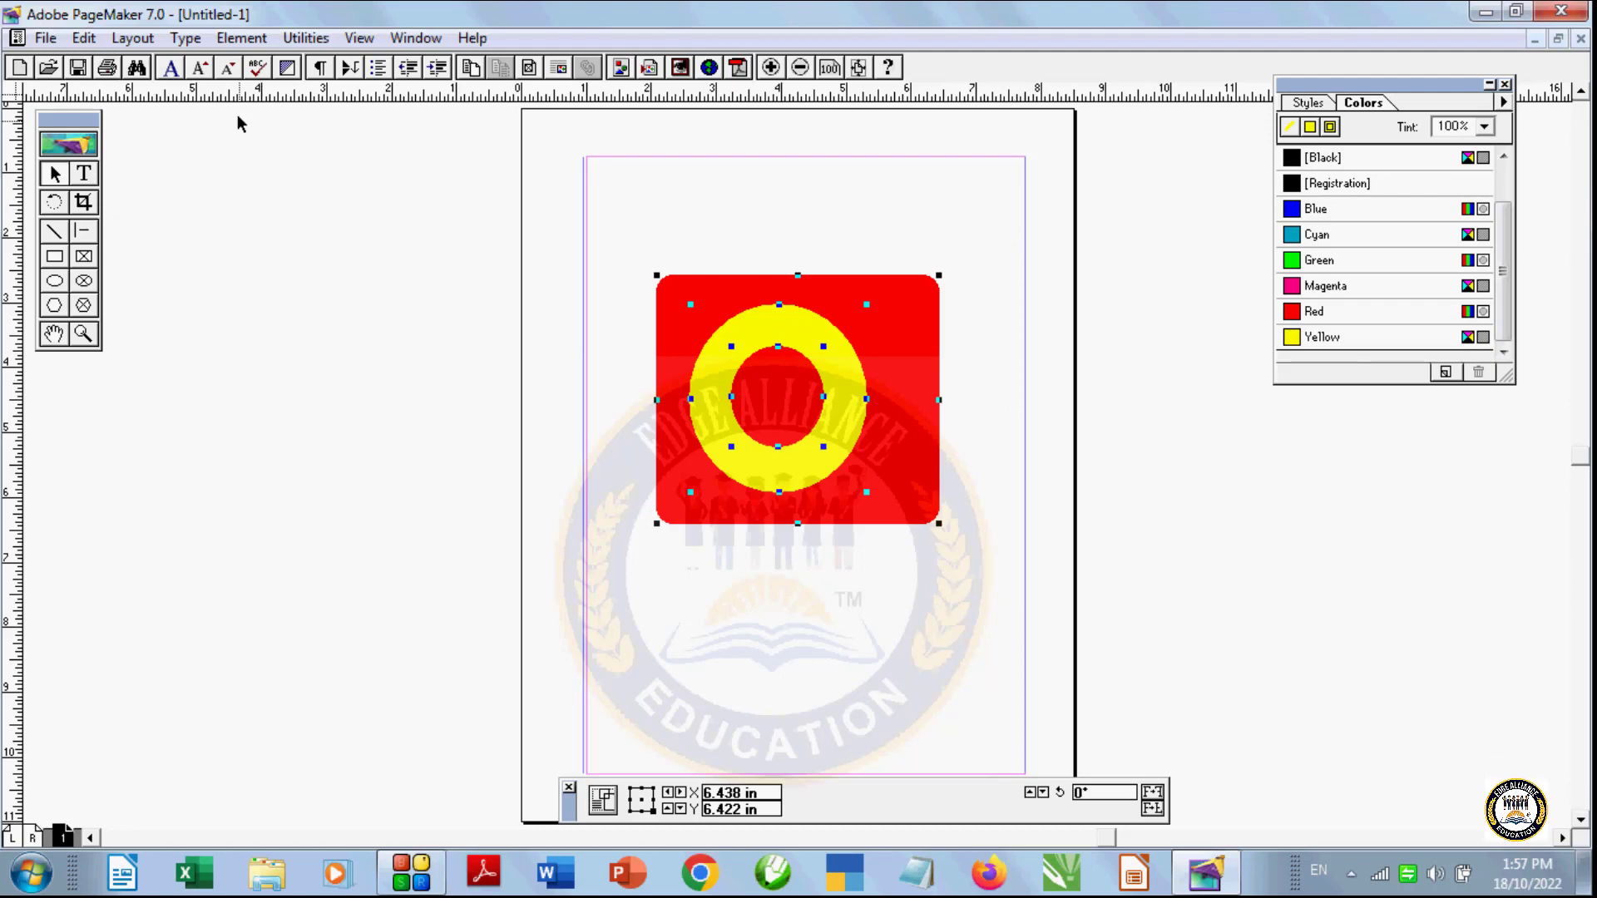
pyautogui.click(245, 42)
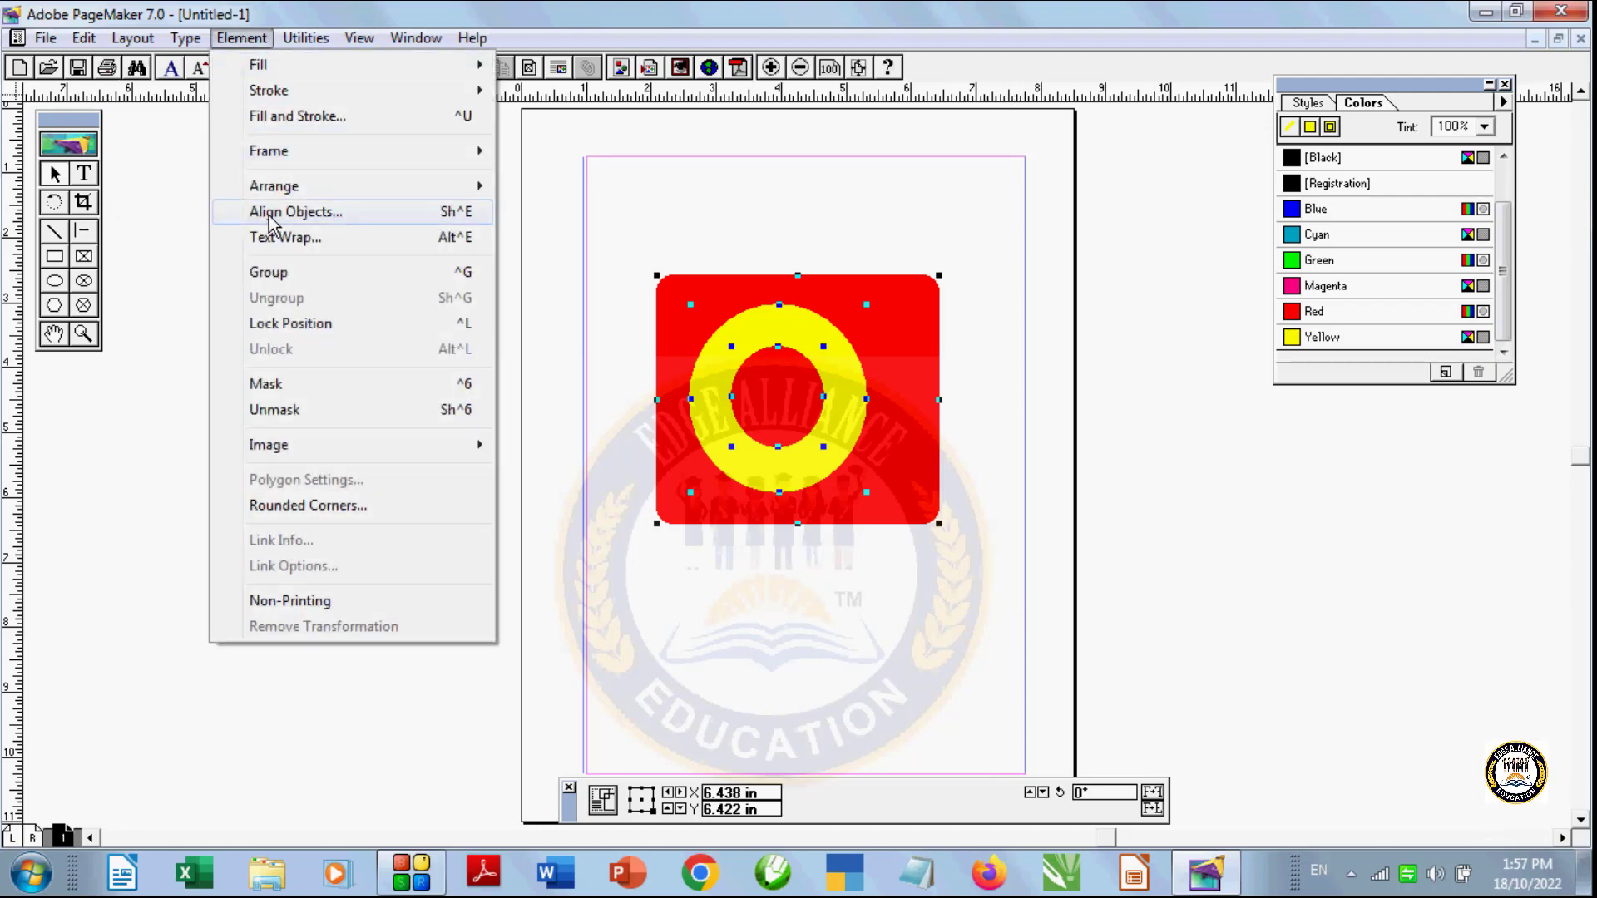
pyautogui.click(298, 214)
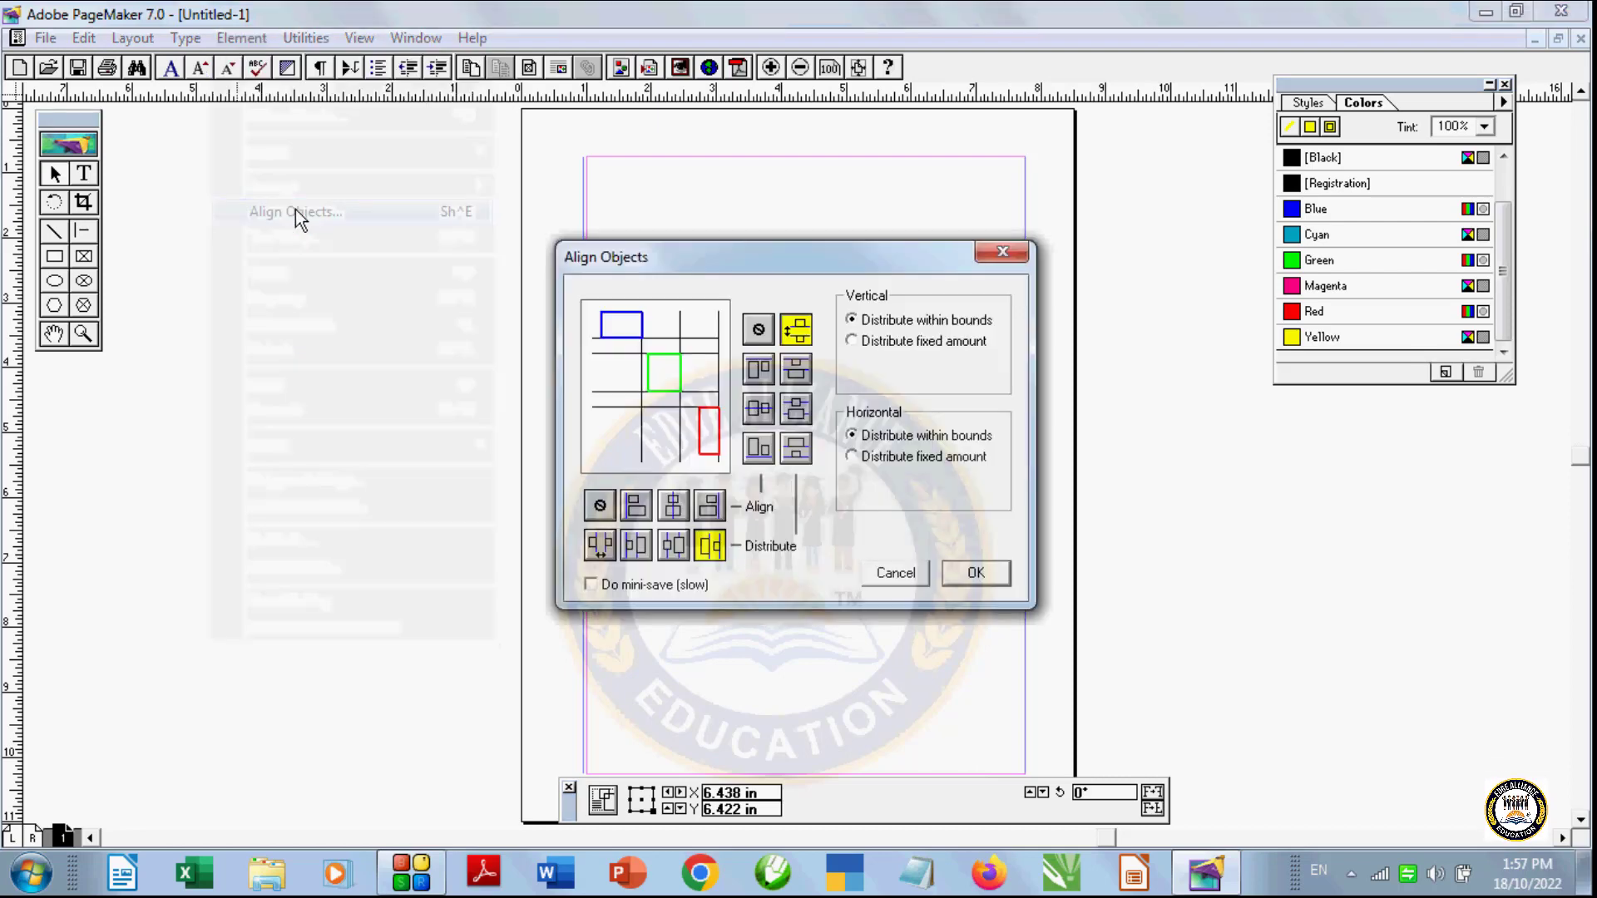
pyautogui.moveTo(677, 257); pyautogui.dragTo(241, 176)
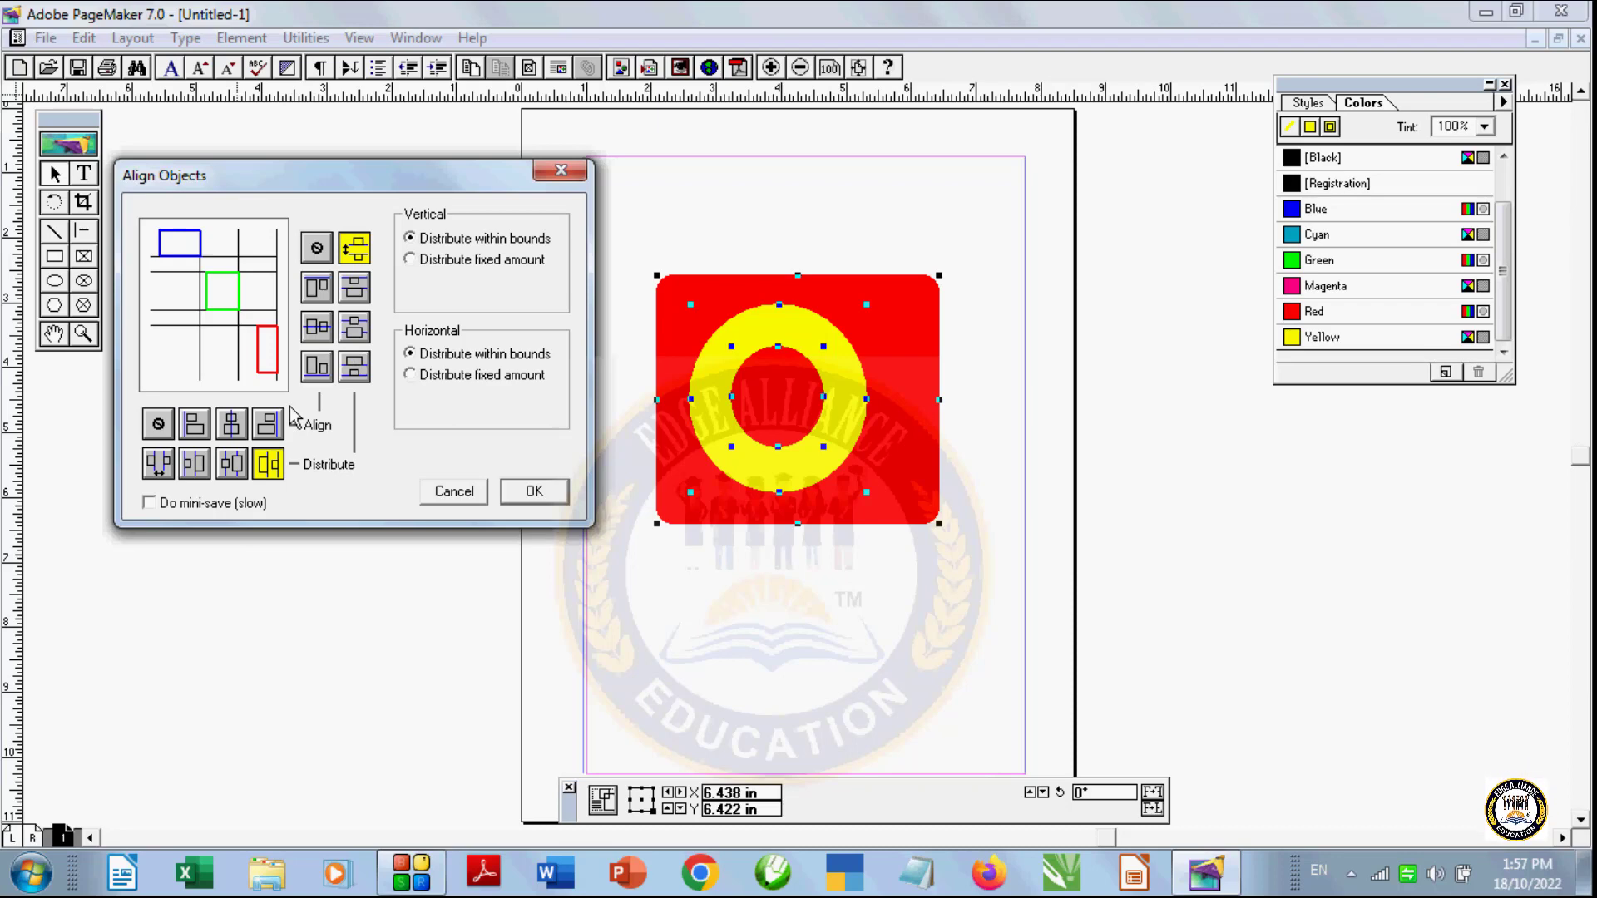
pyautogui.click(193, 426)
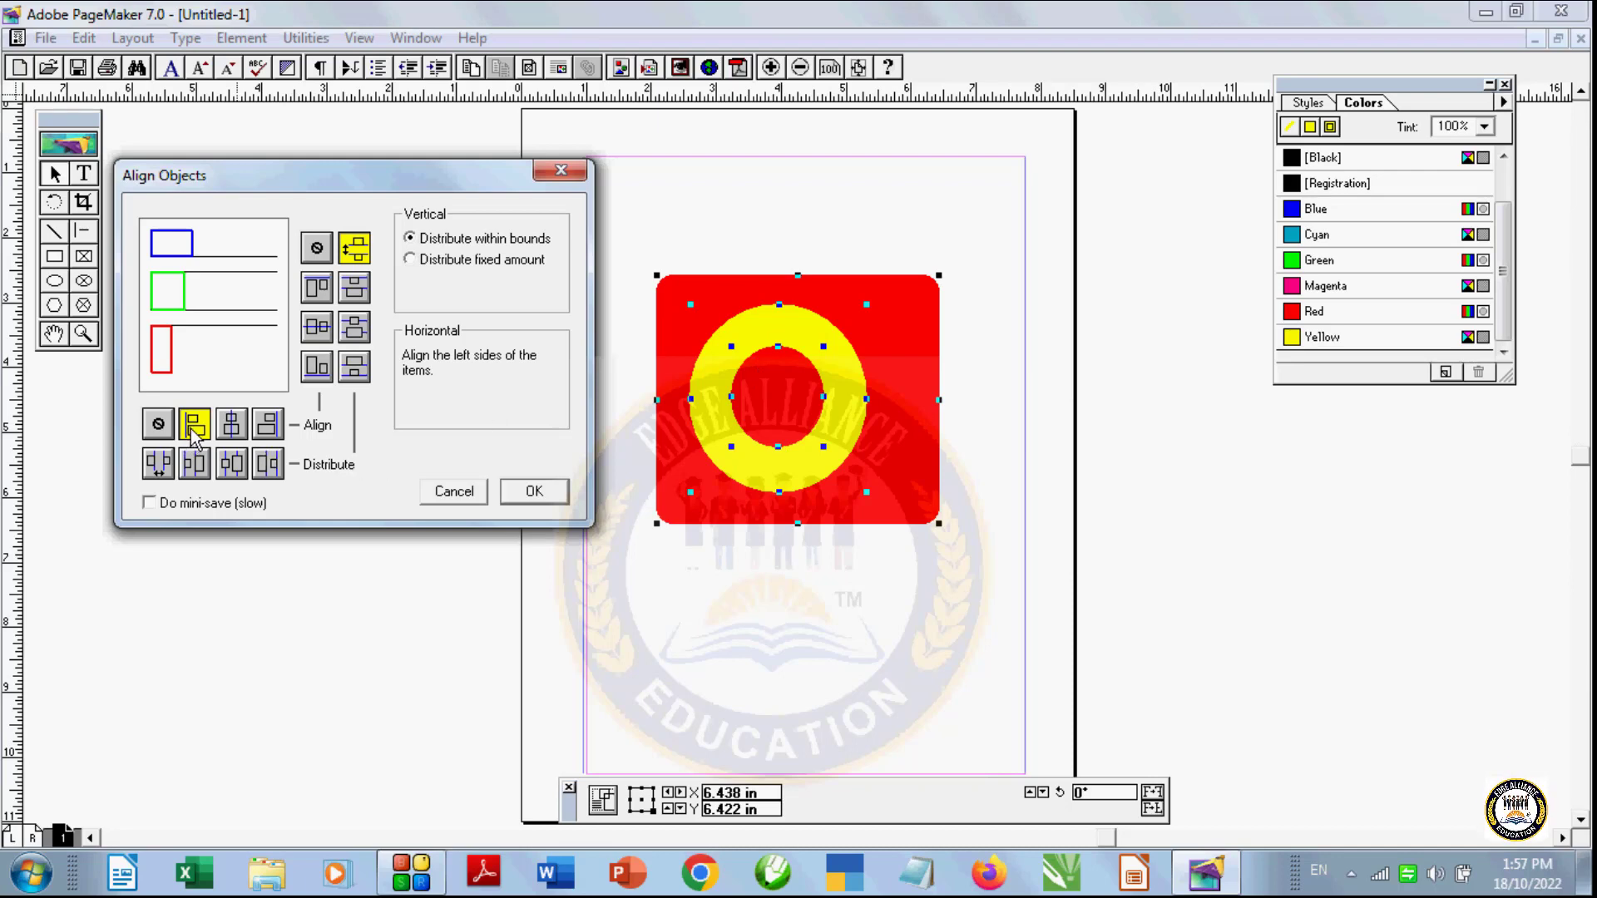
pyautogui.click(534, 492)
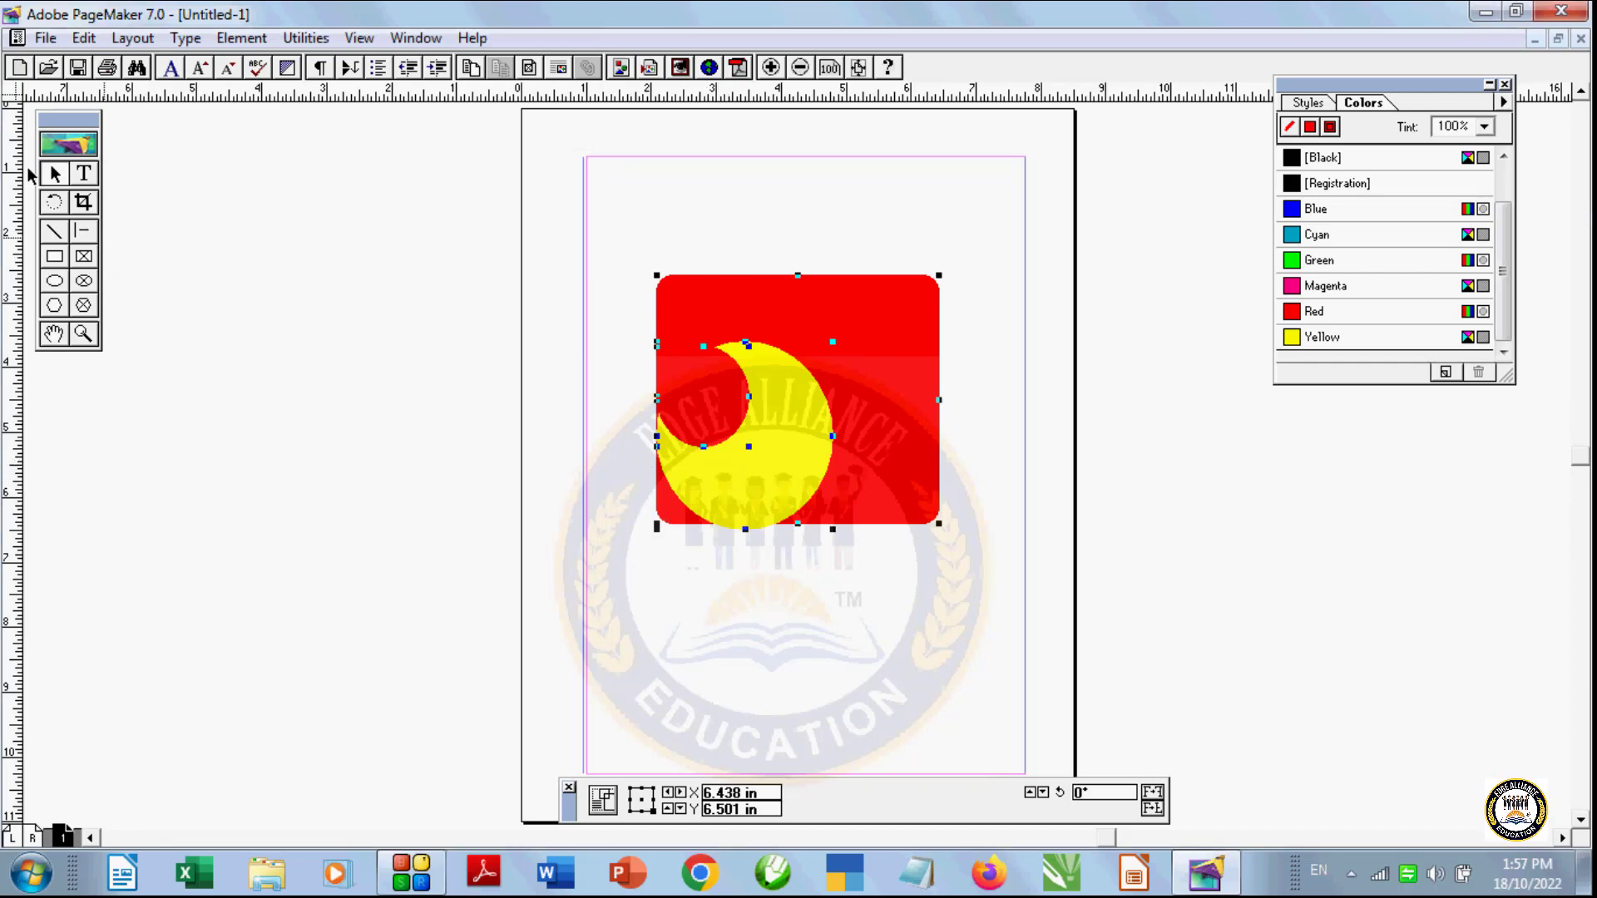
# Step: Align the three selected shapes horizontally by their centers
pyautogui.click(241, 37)
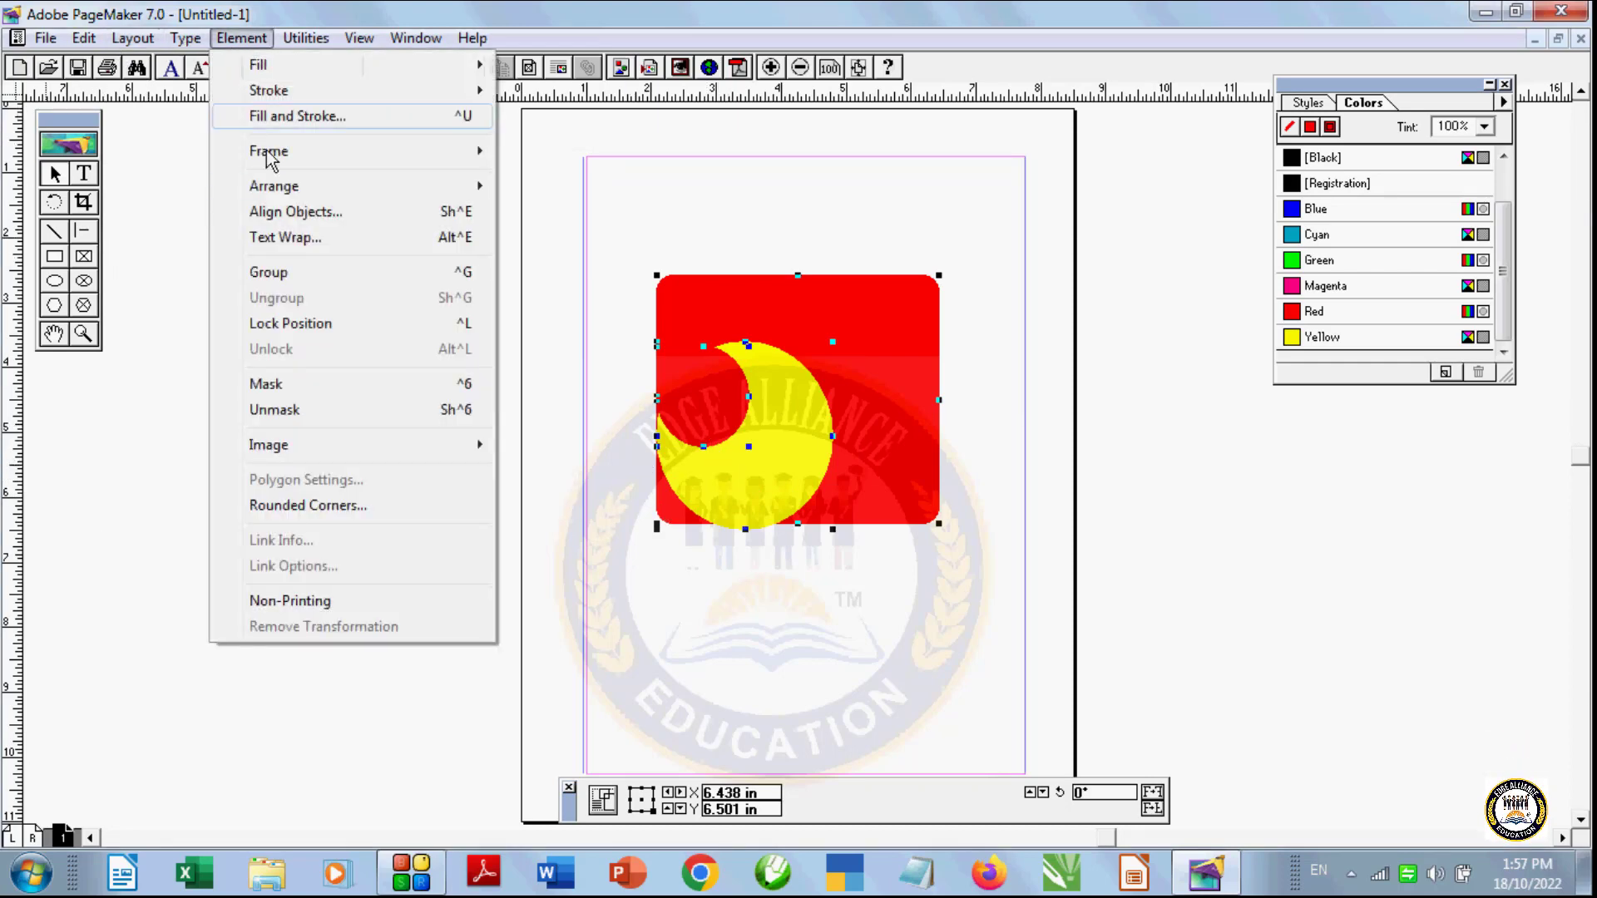
pyautogui.click(310, 213)
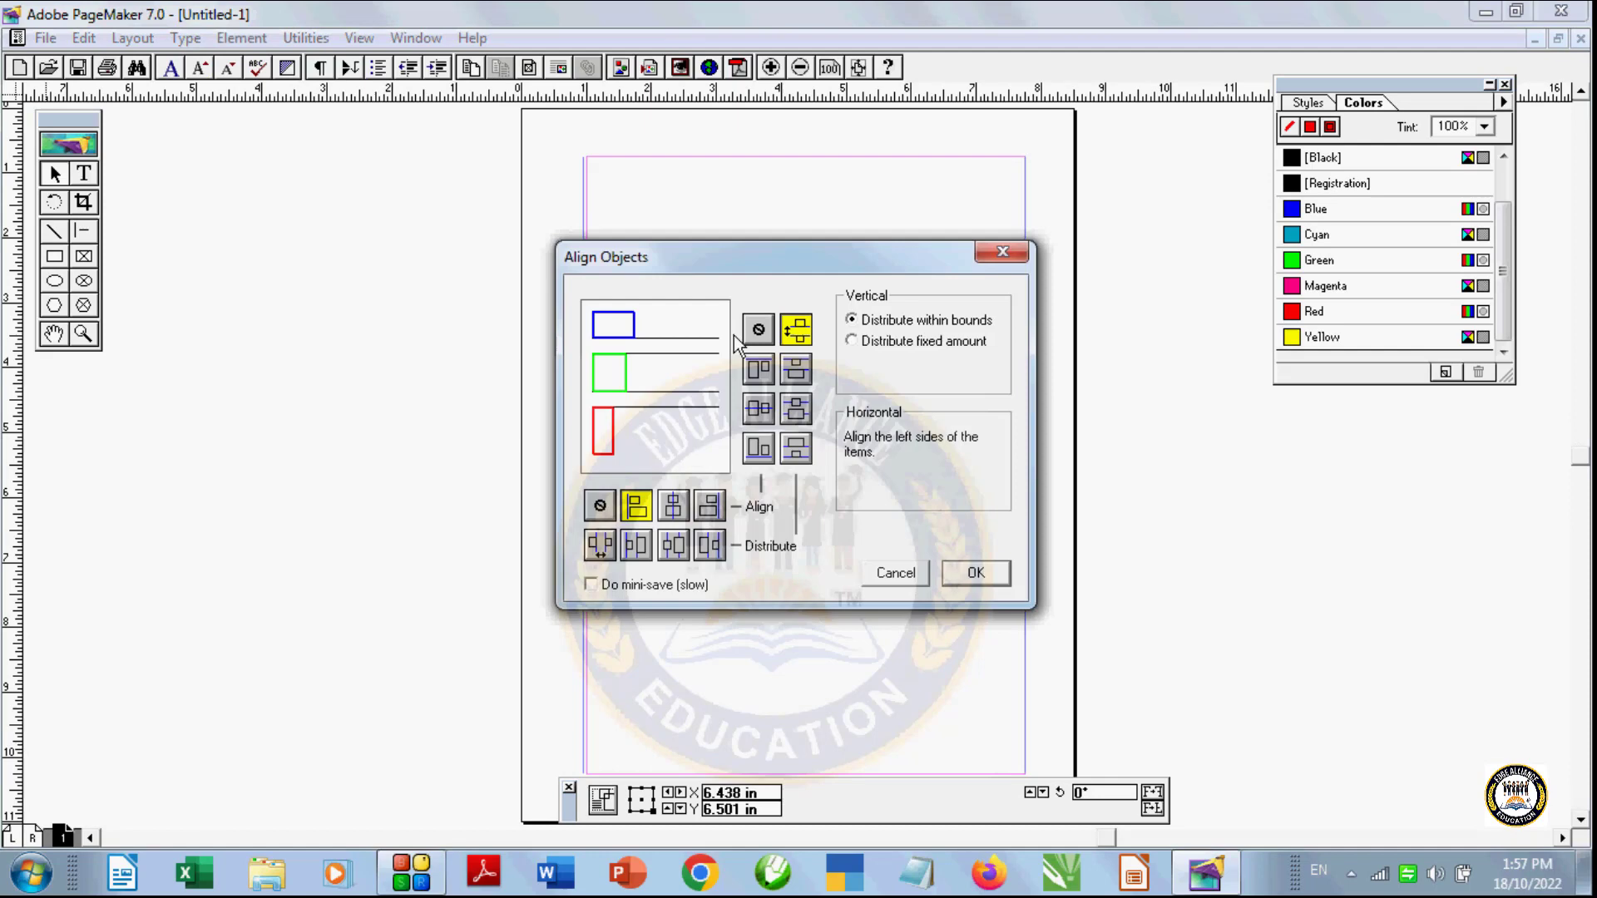
pyautogui.click(674, 505)
pyautogui.click(976, 572)
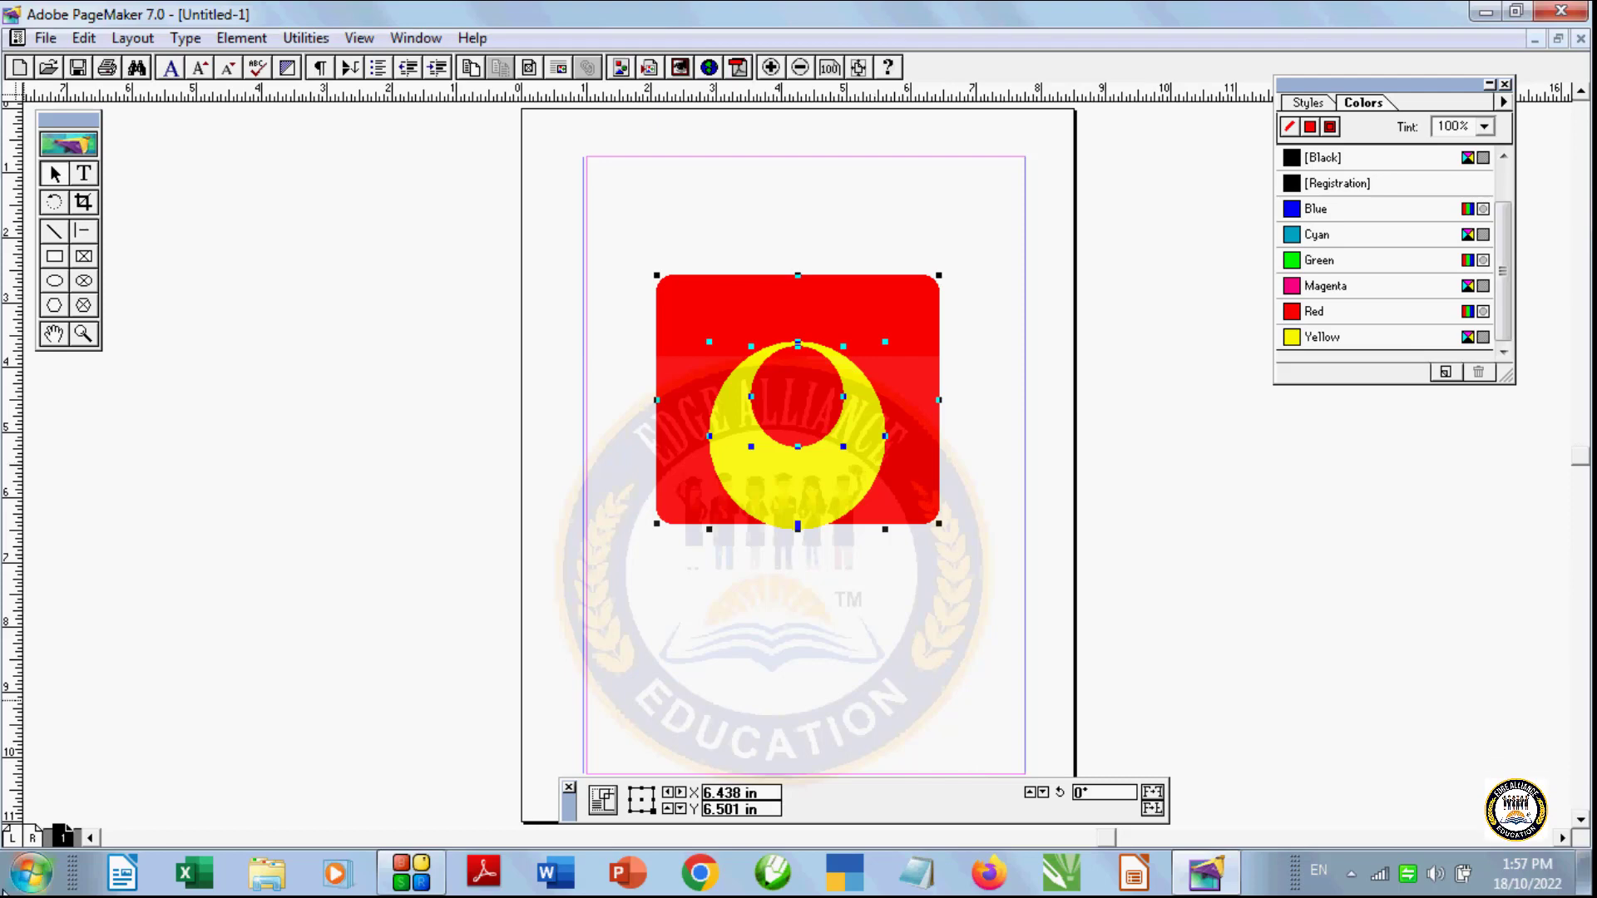
# Step: Align the right sides of the three selected shapes
pyautogui.click(84, 38)
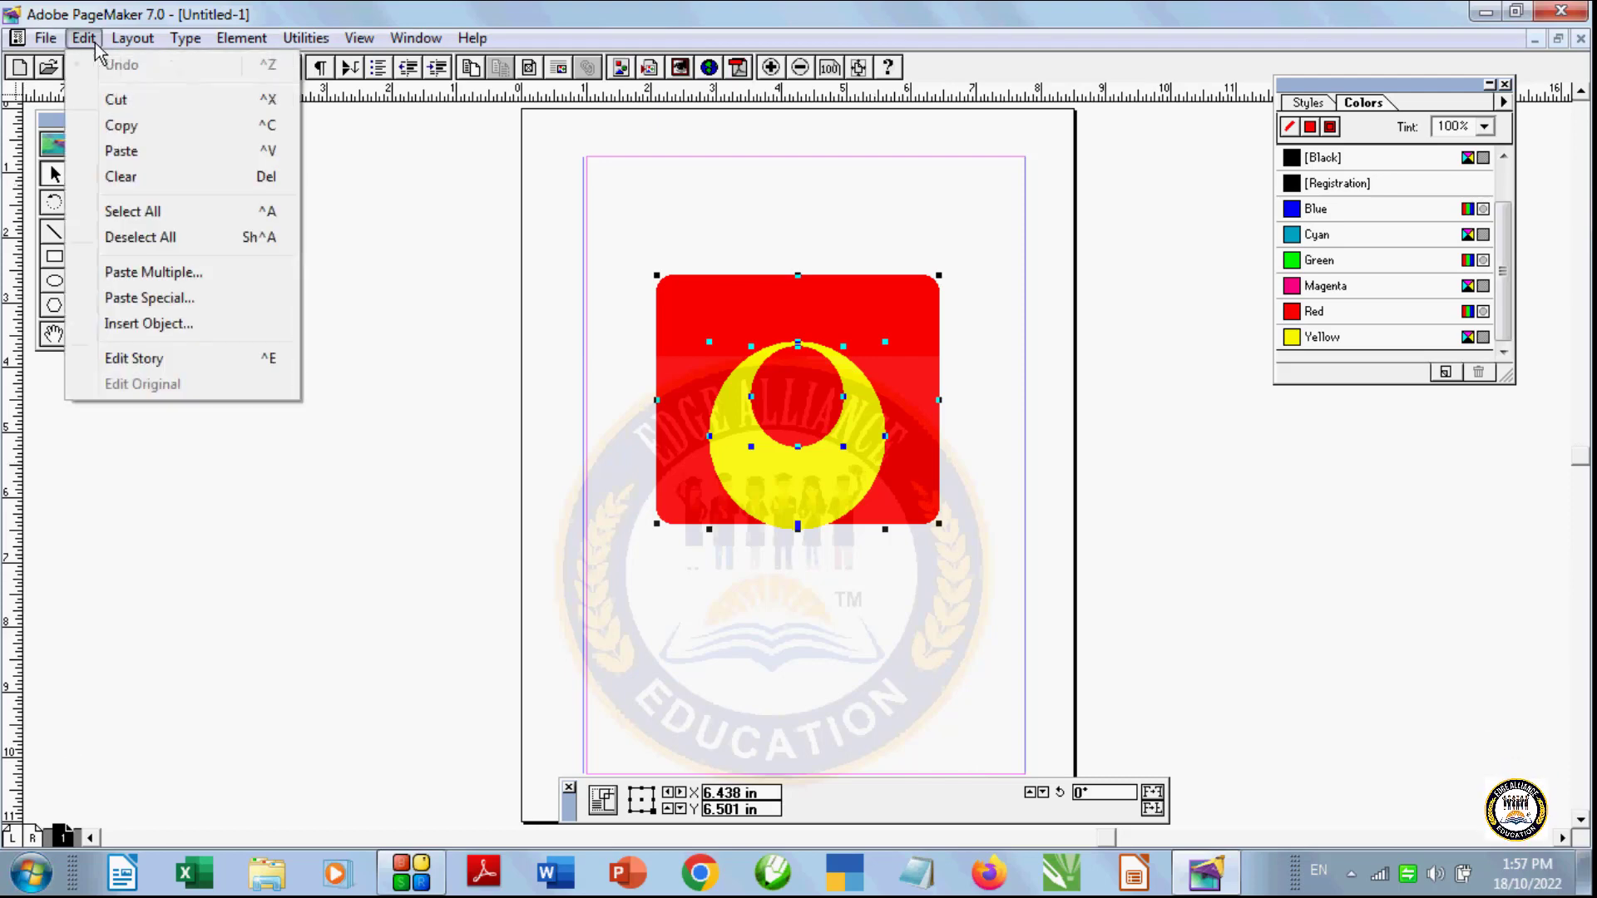
pyautogui.moveTo(250, 40)
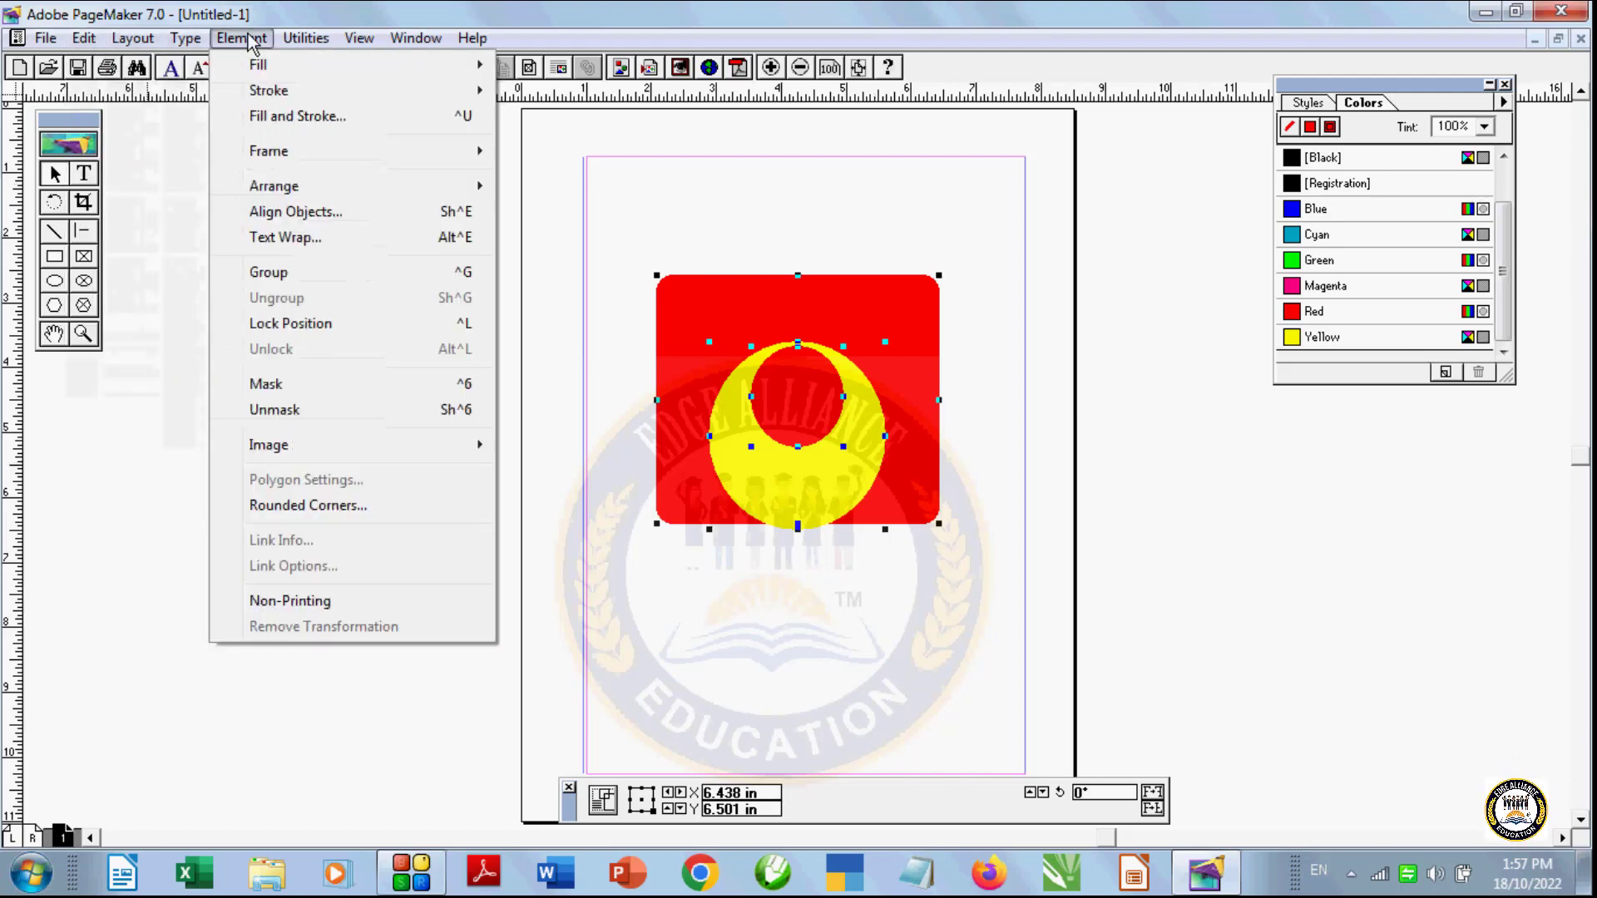
pyautogui.click(313, 213)
pyautogui.click(709, 505)
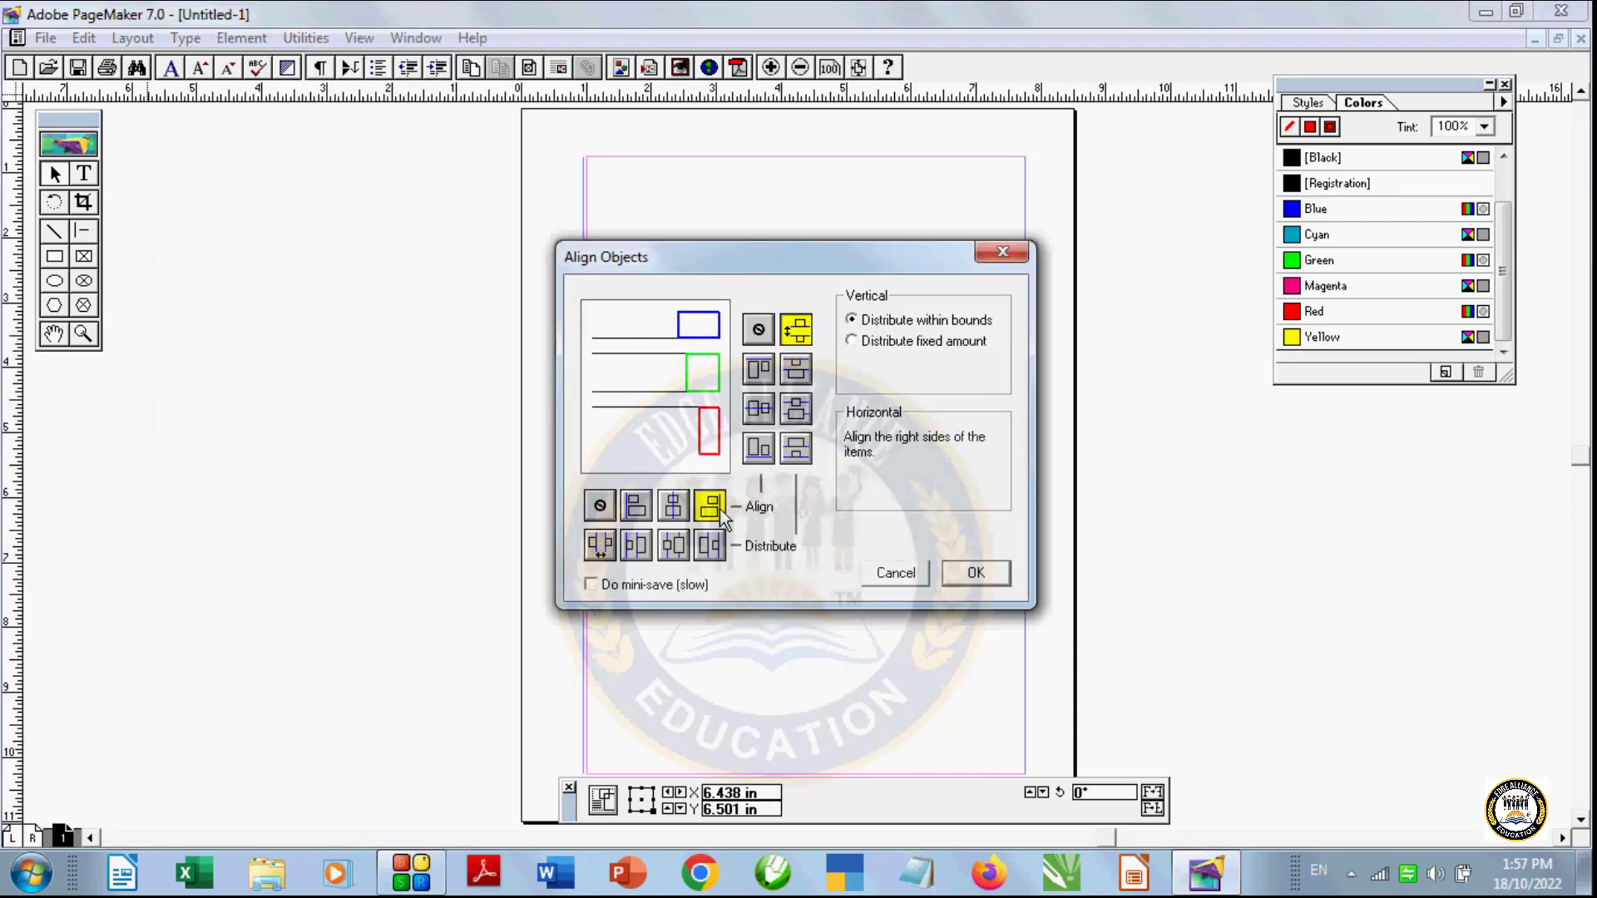
pyautogui.click(976, 573)
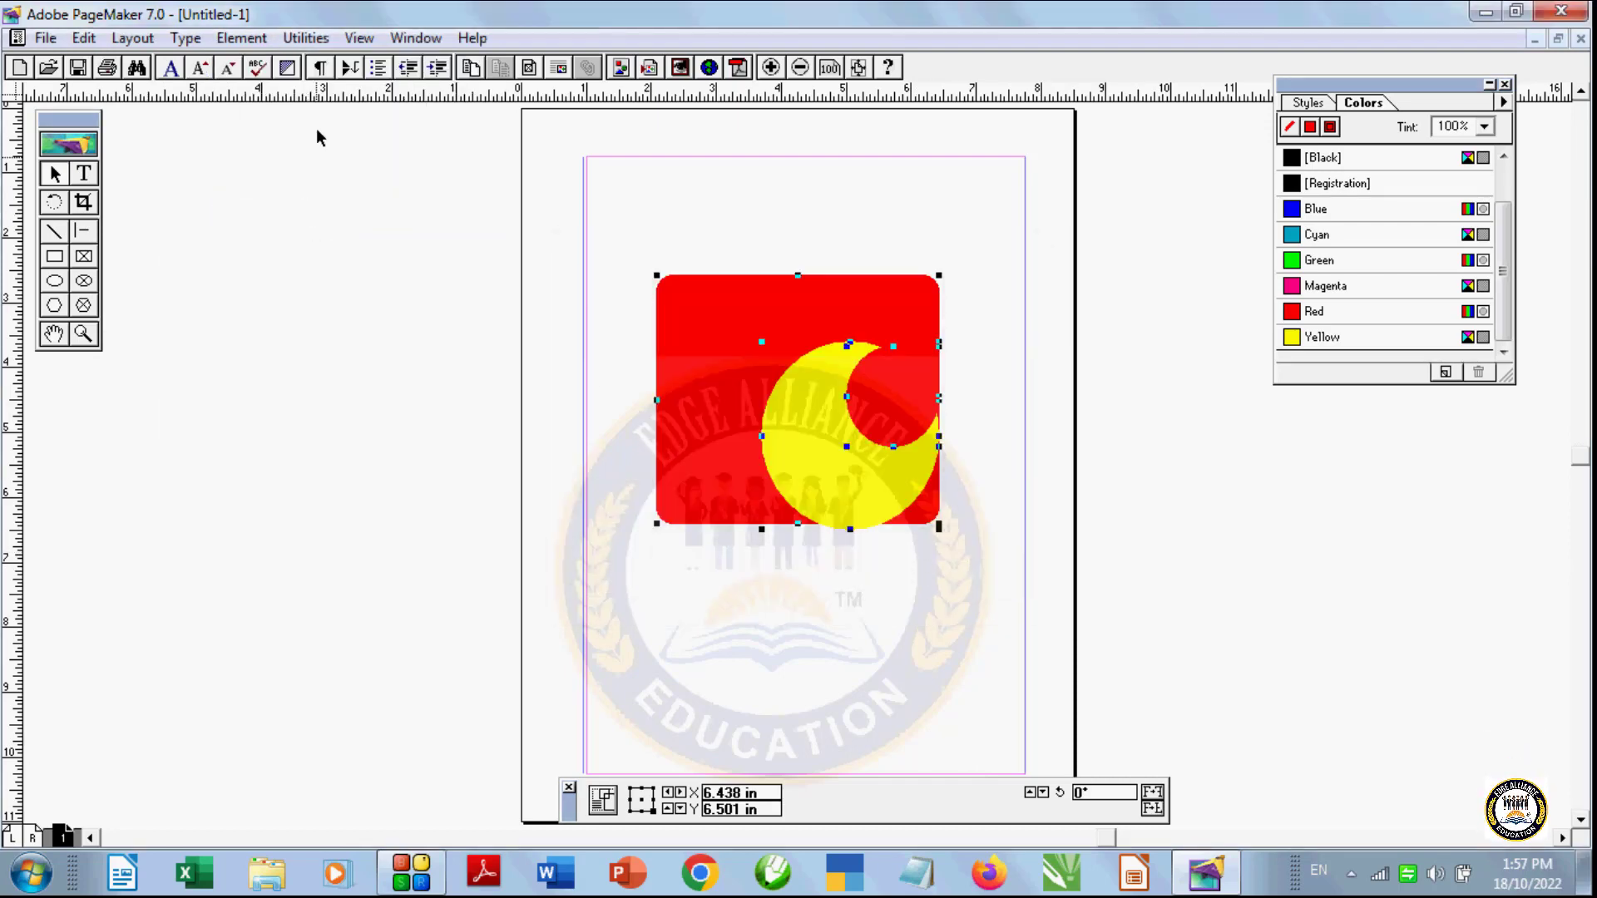
# Step: Distribute the three selected shapes horizontally with equal gaps between them, within bounds
pyautogui.click(248, 45)
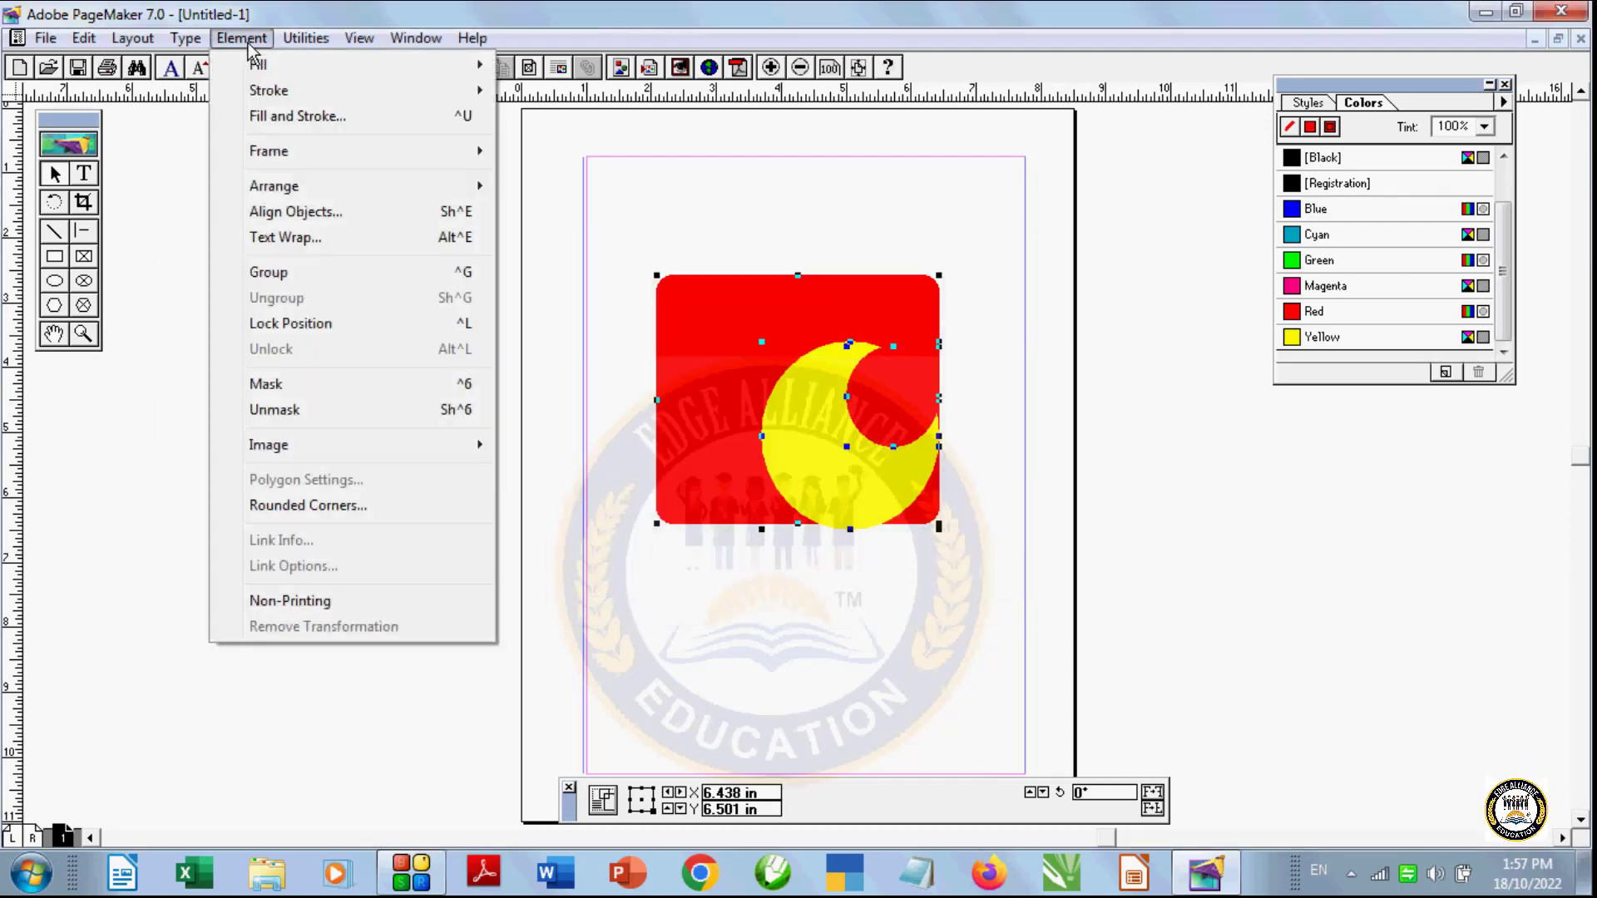
pyautogui.click(318, 210)
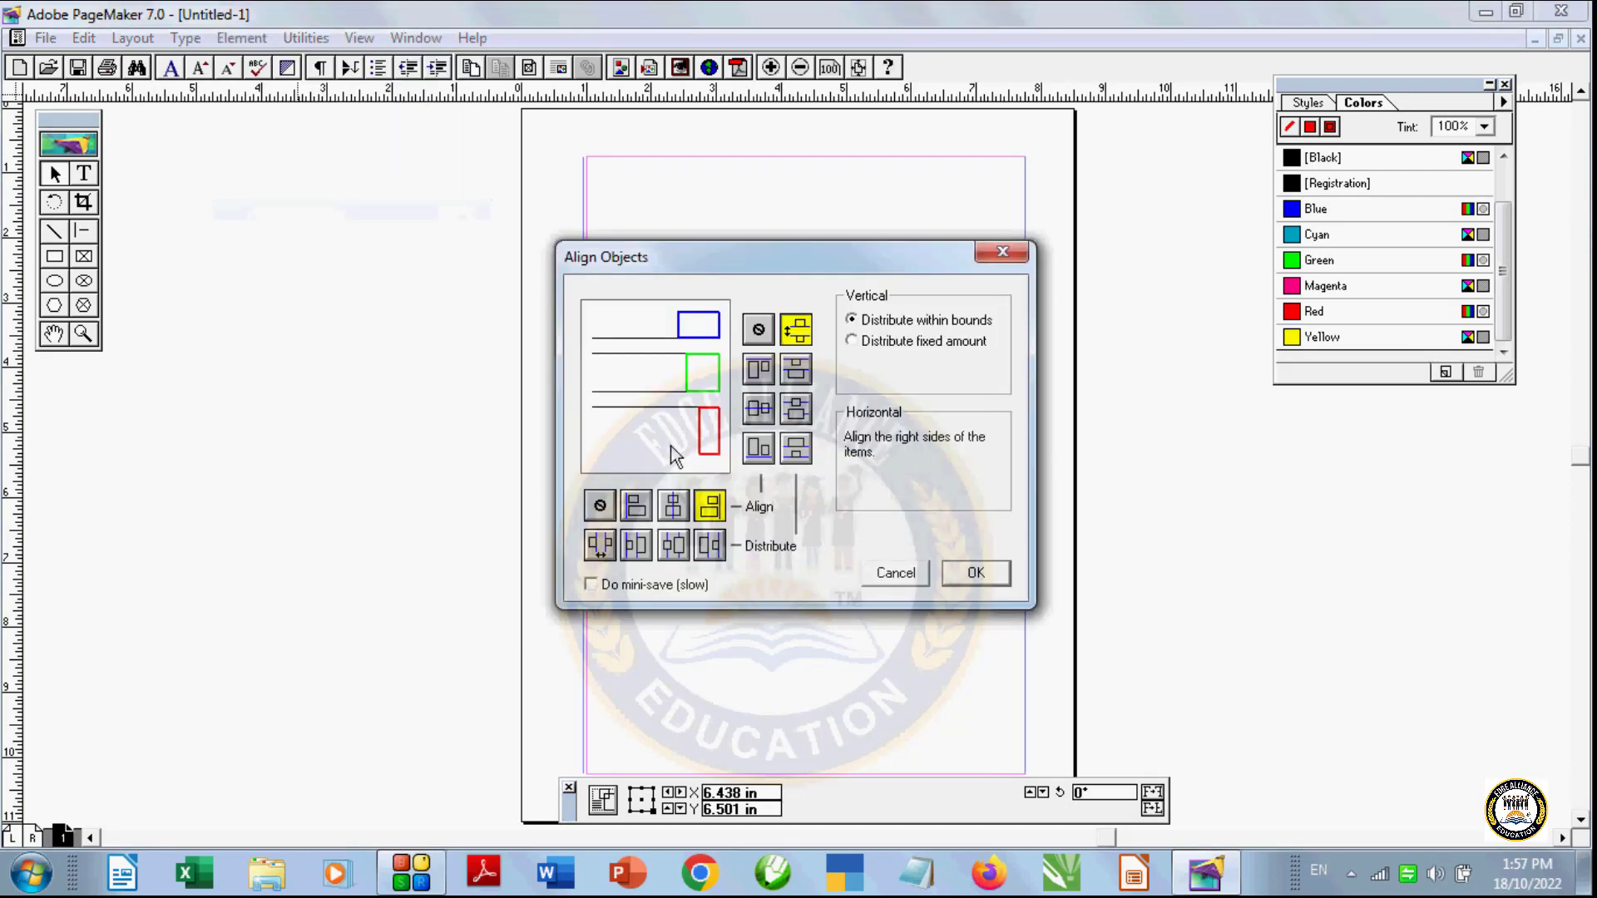
pyautogui.click(600, 545)
pyautogui.click(969, 574)
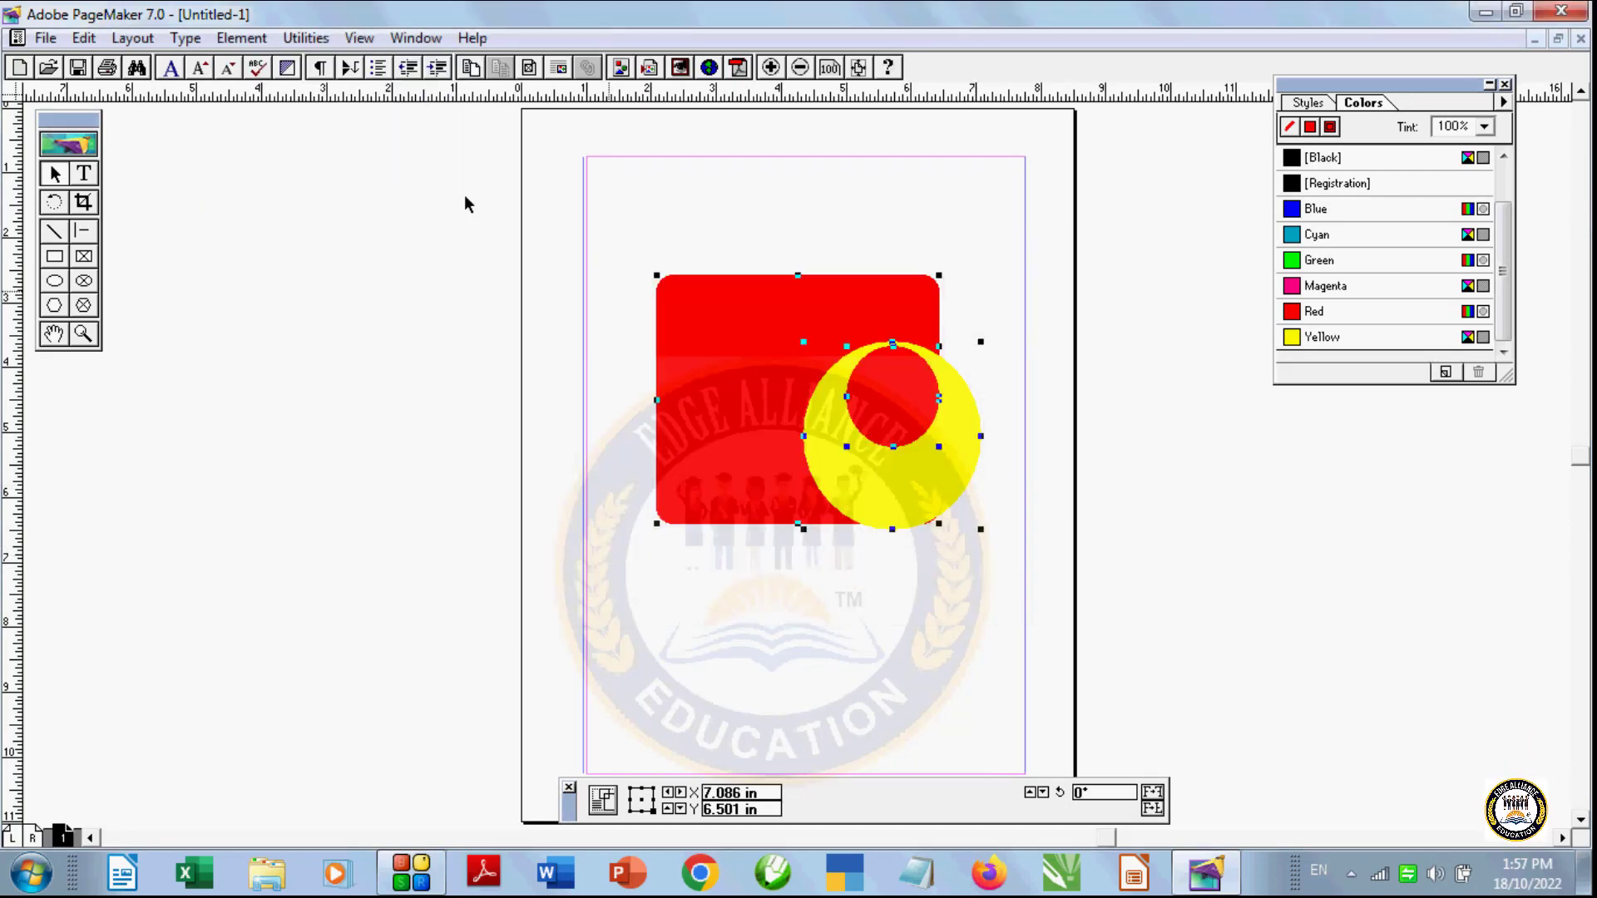
# Step: Distribute the three selected shapes horizontally by their left sides, within bounds
pyautogui.click(240, 40)
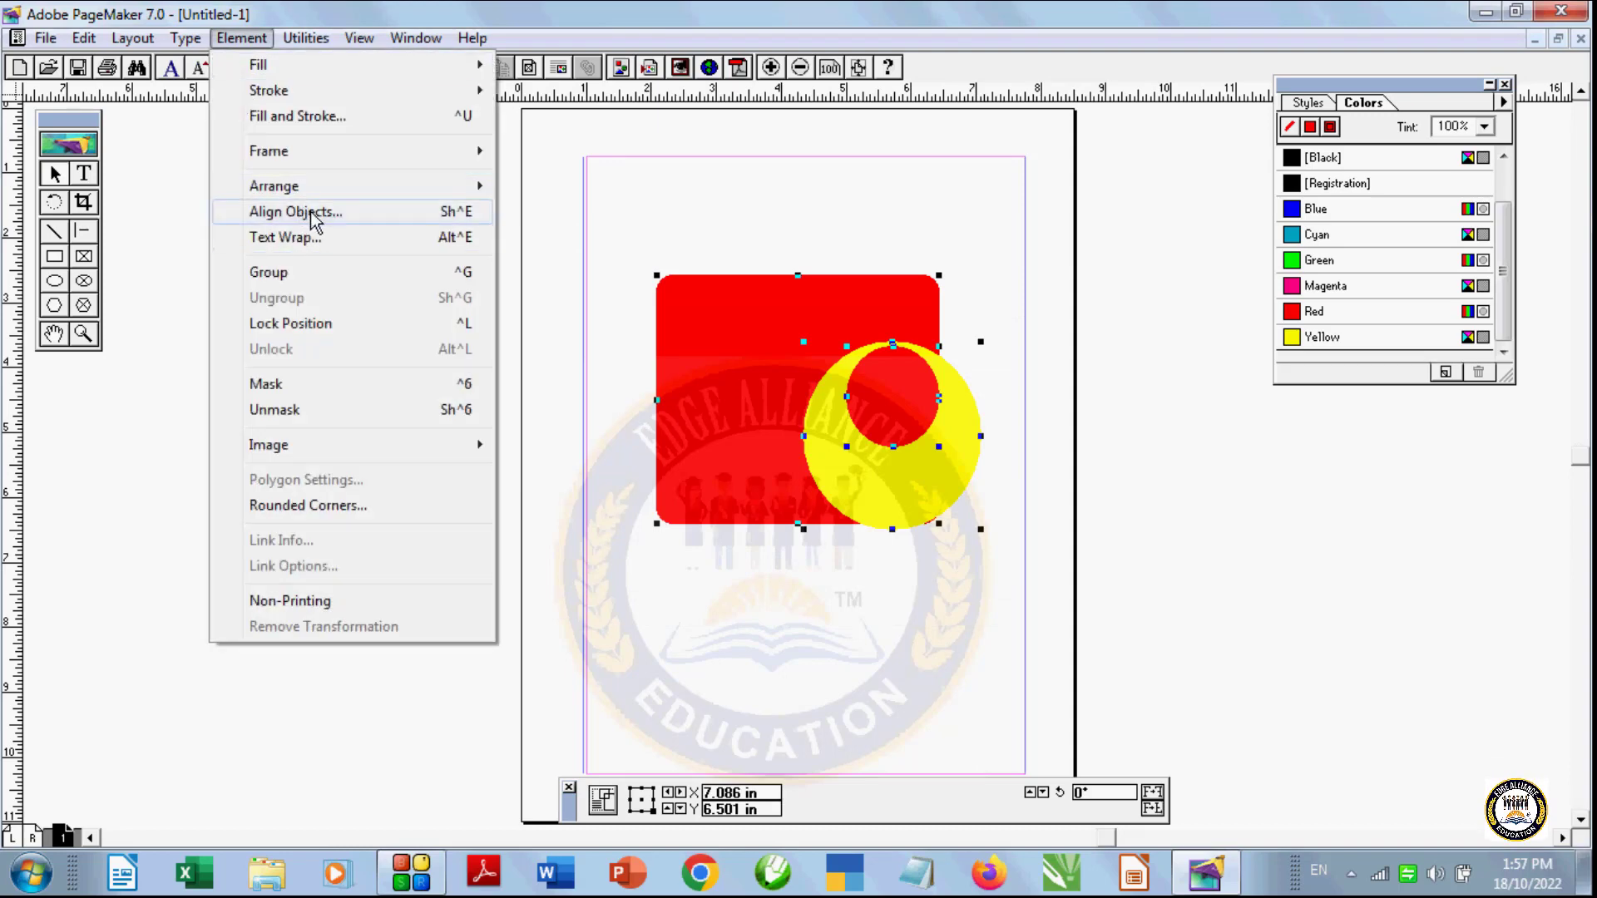
pyautogui.click(311, 211)
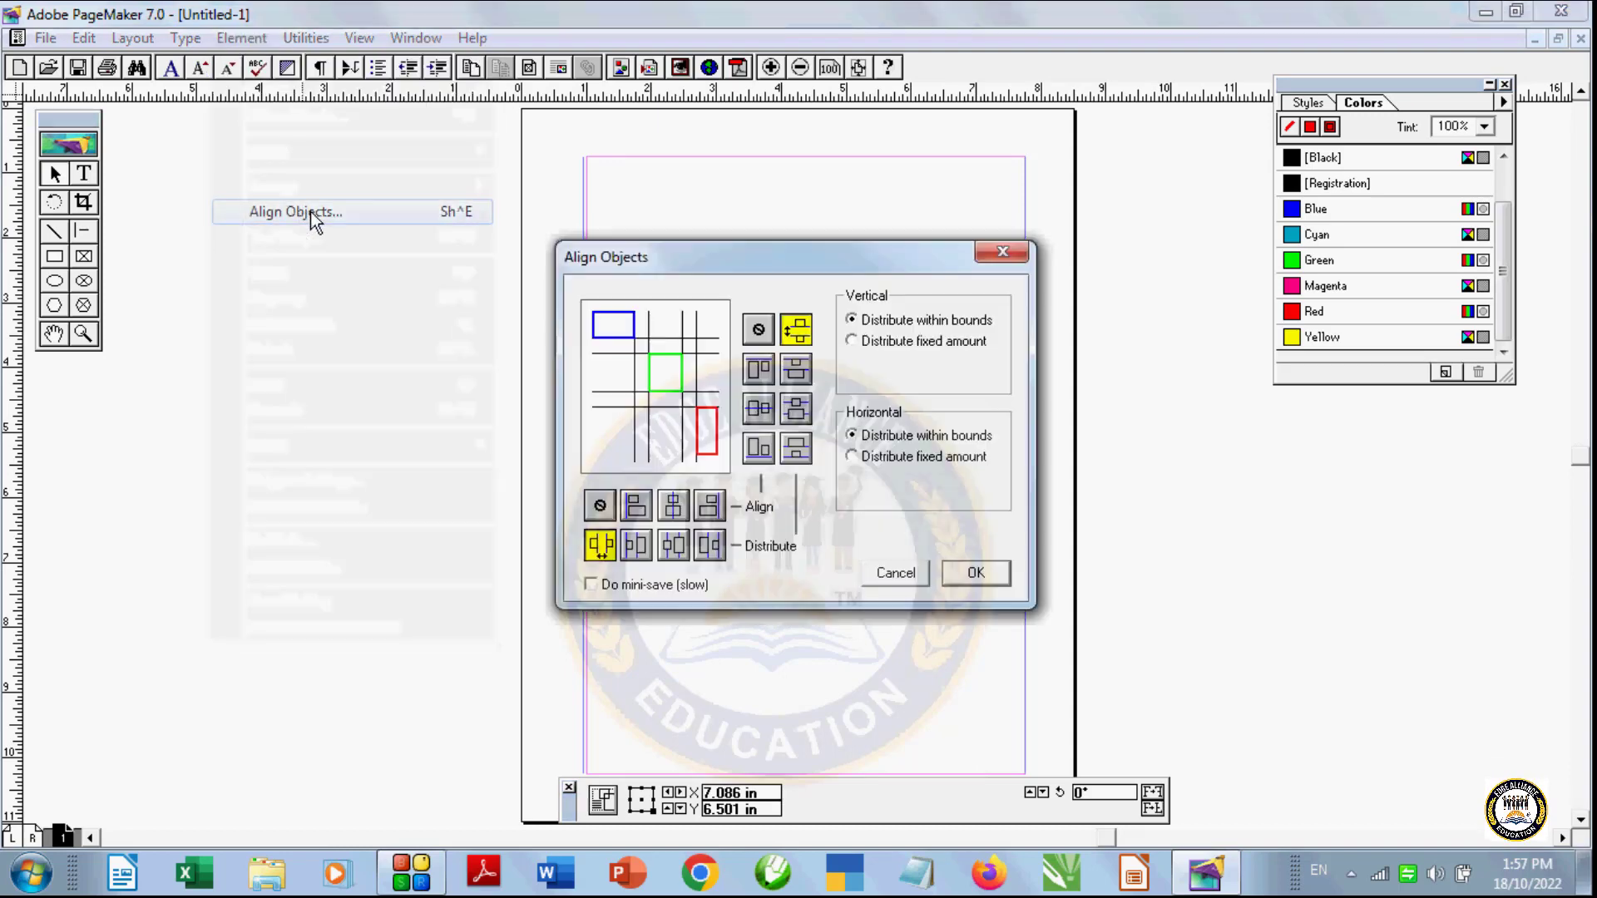
pyautogui.click(637, 546)
pyautogui.click(969, 572)
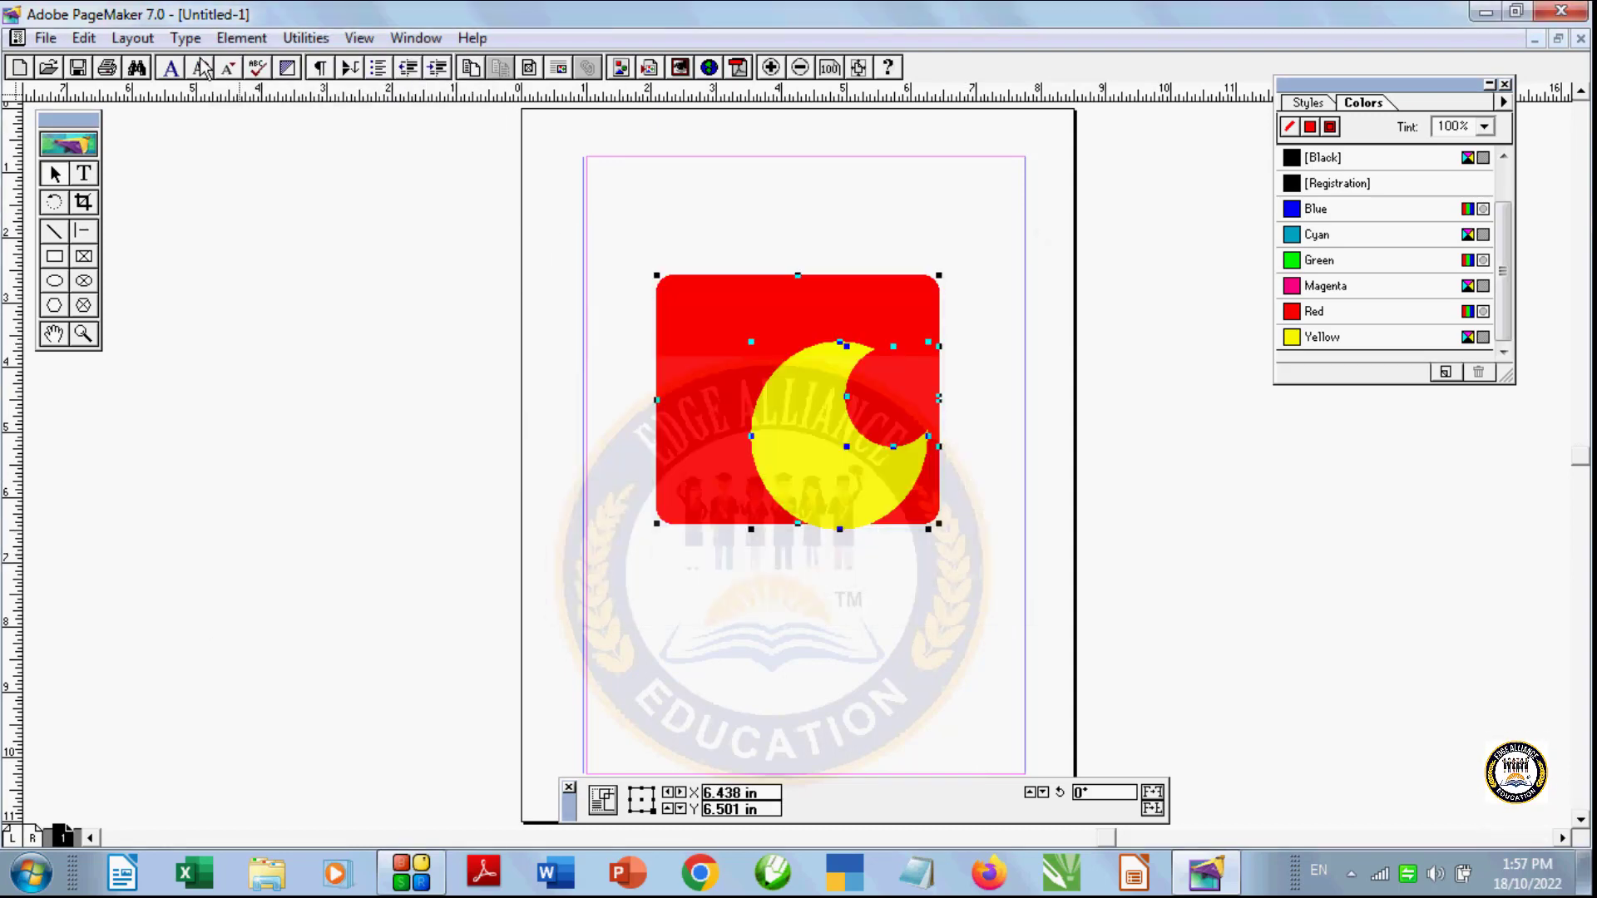
# Step: Distribute the three selected shapes horizontally by their right sides, within bounds
pyautogui.click(242, 39)
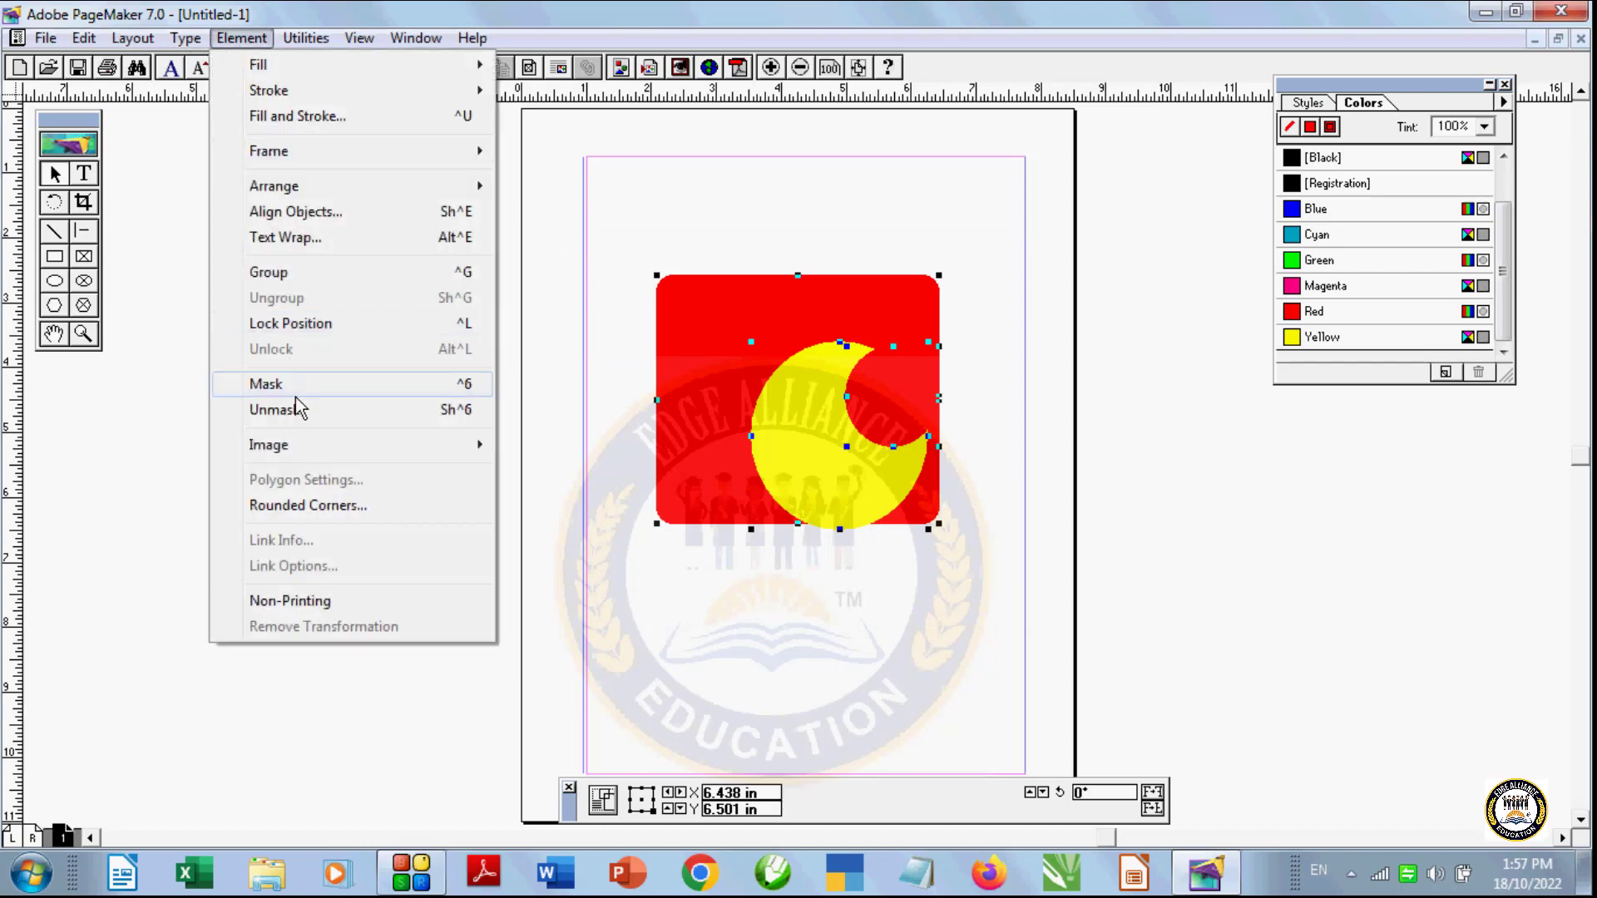
pyautogui.click(313, 213)
pyautogui.click(708, 547)
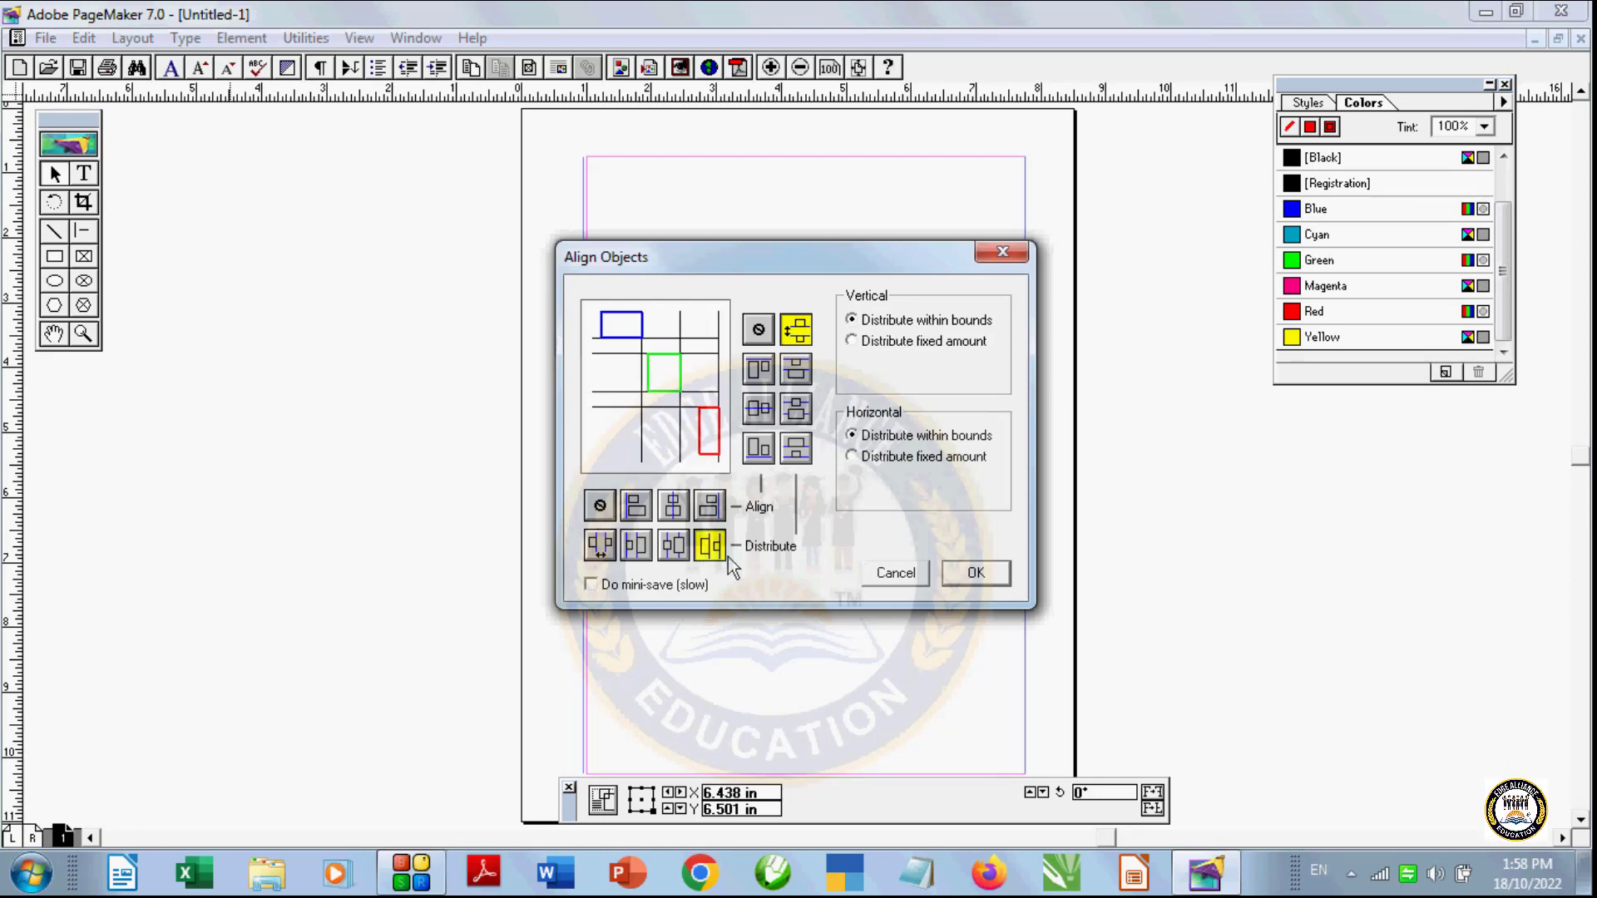
pyautogui.click(975, 573)
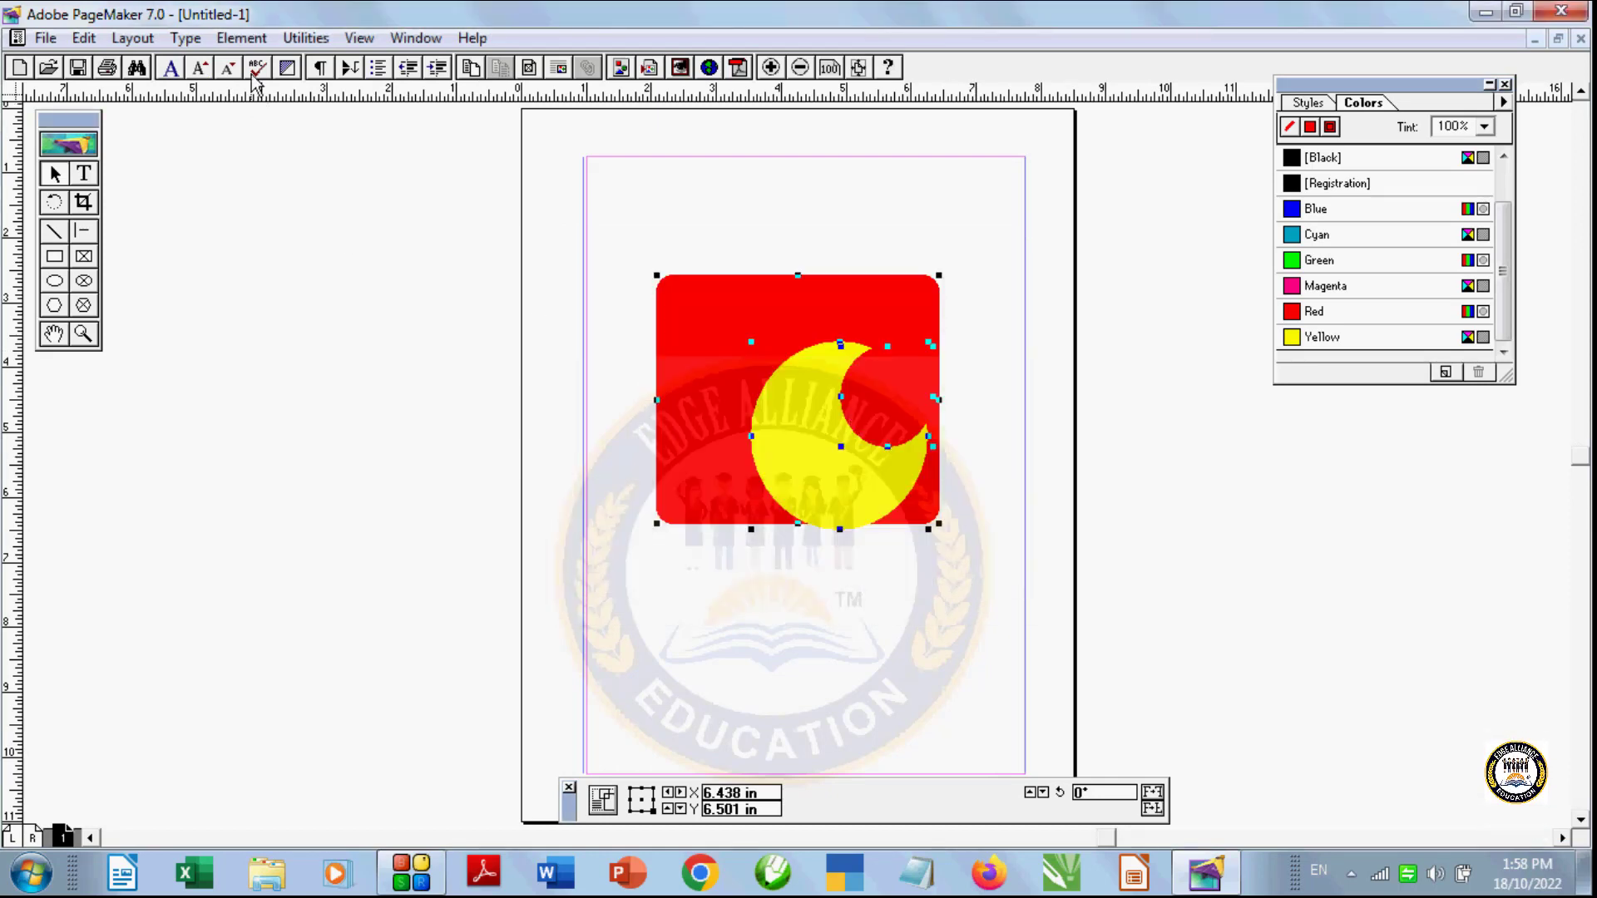
# Step: Align the tops of the three selected shapes using Align Objects
pyautogui.click(241, 39)
pyautogui.moveTo(232, 94)
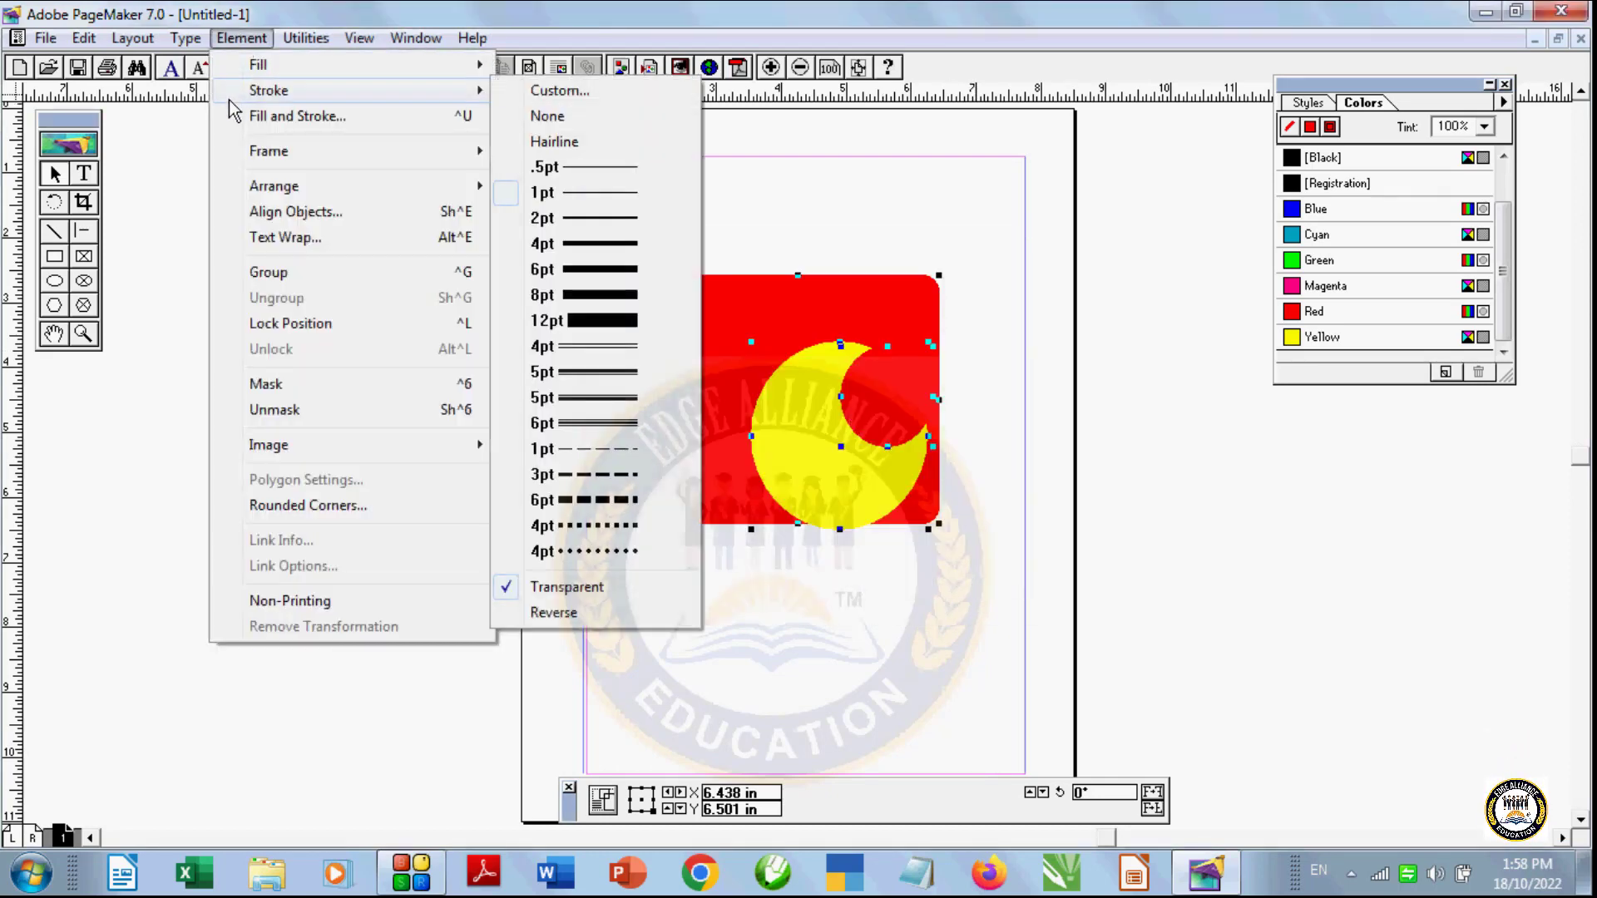
pyautogui.click(324, 213)
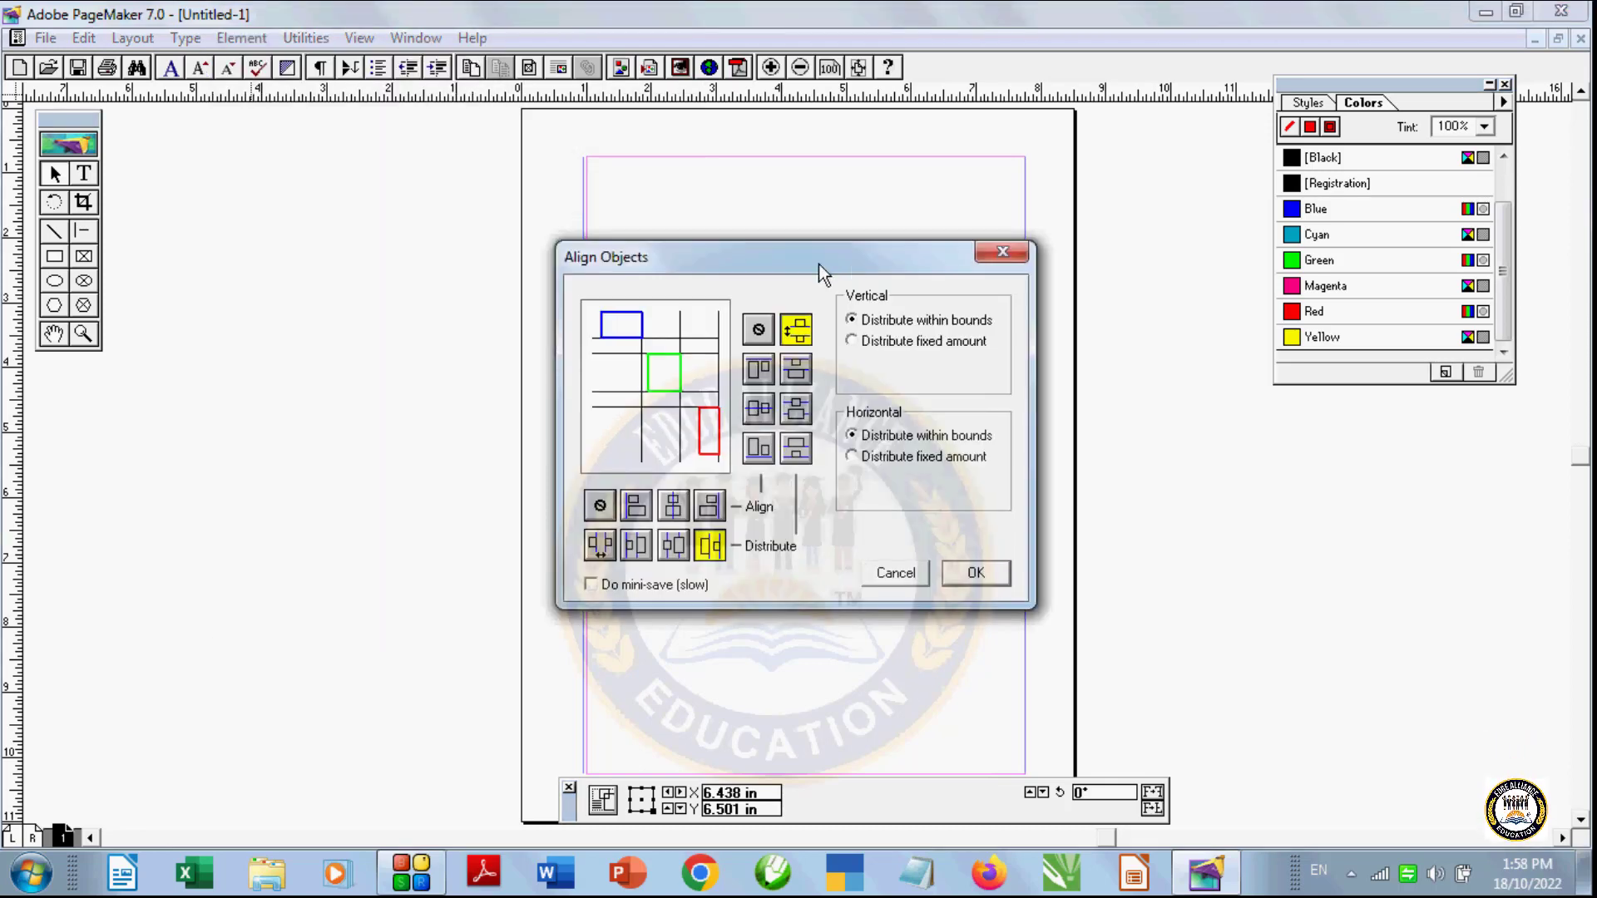
pyautogui.moveTo(819, 263); pyautogui.dragTo(368, 222)
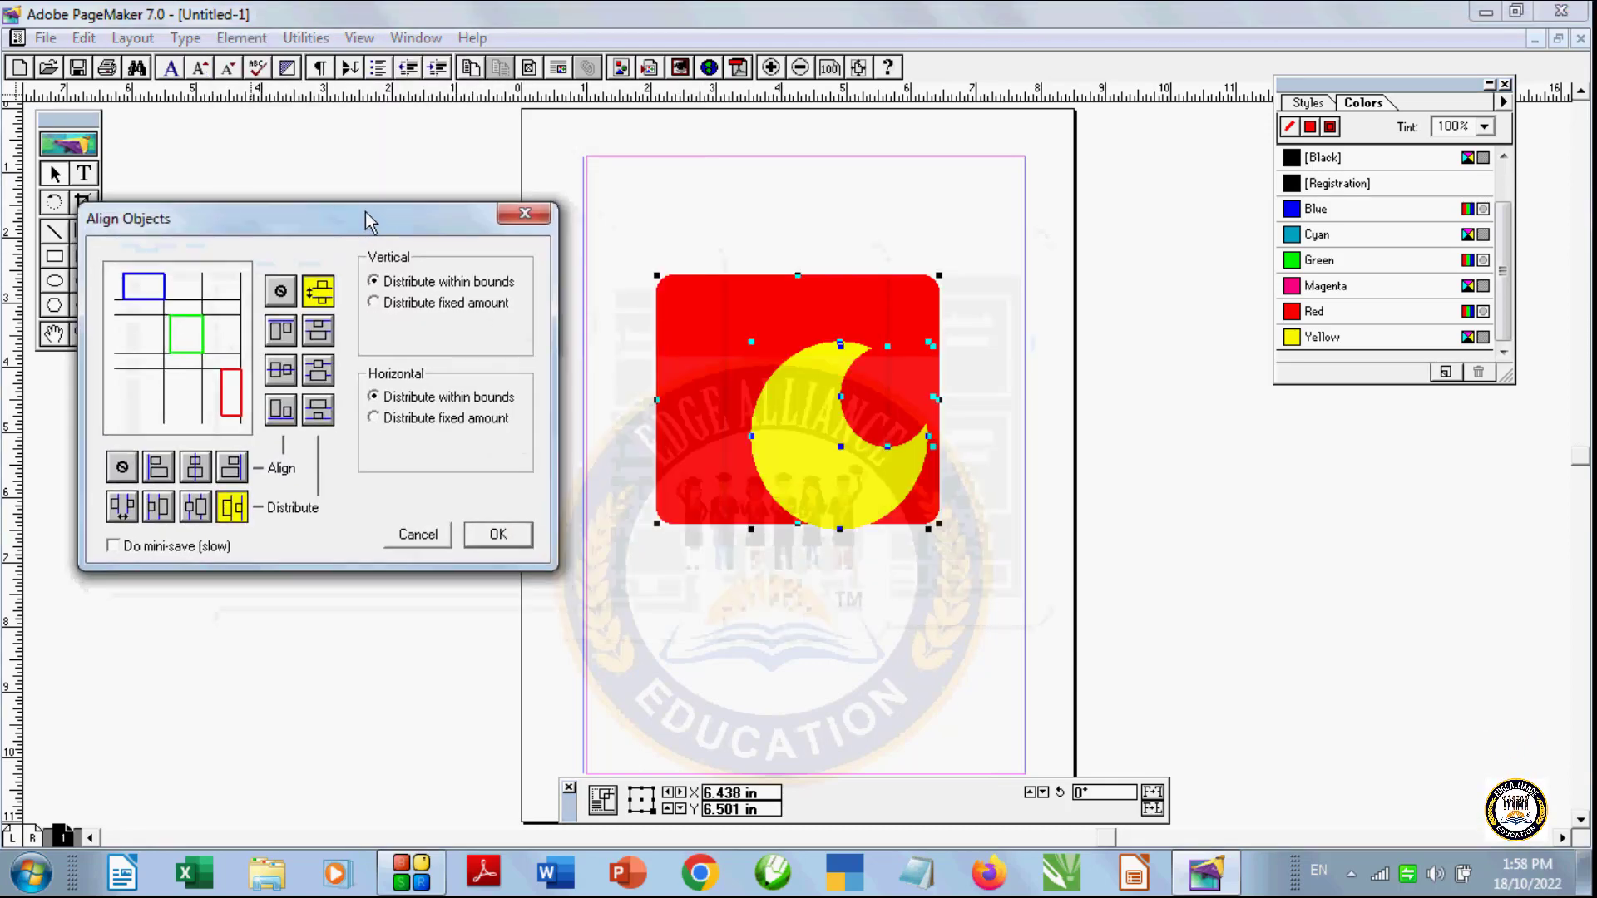
pyautogui.click(283, 332)
pyautogui.click(497, 542)
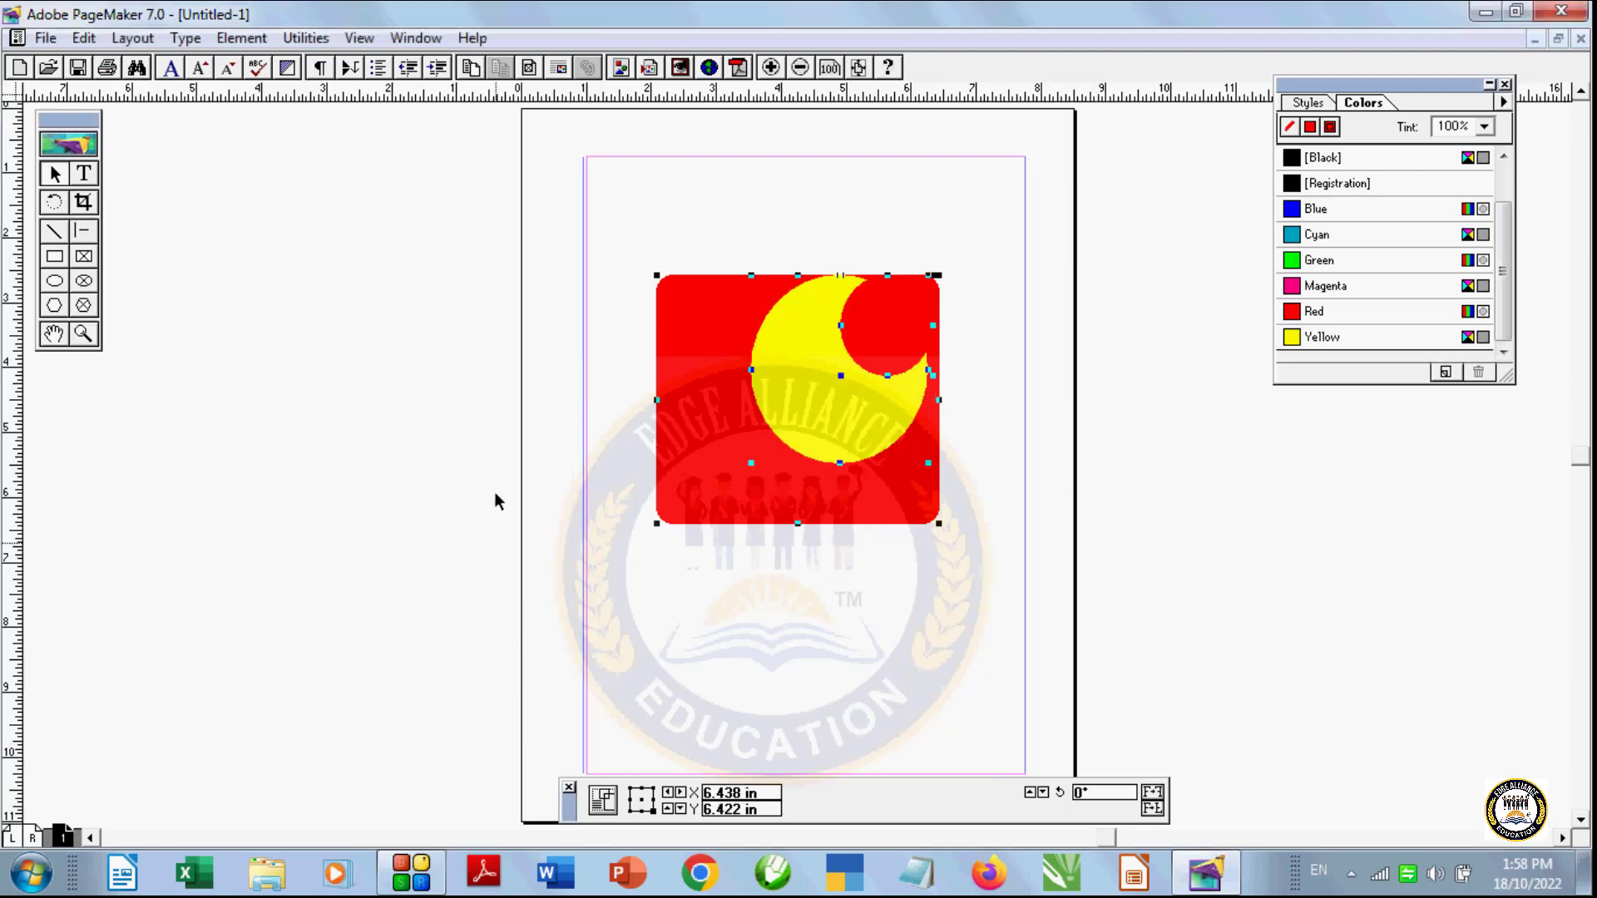
# Step: Align the vertical centers of the three selected shapes
pyautogui.click(190, 39)
pyautogui.moveTo(241, 38)
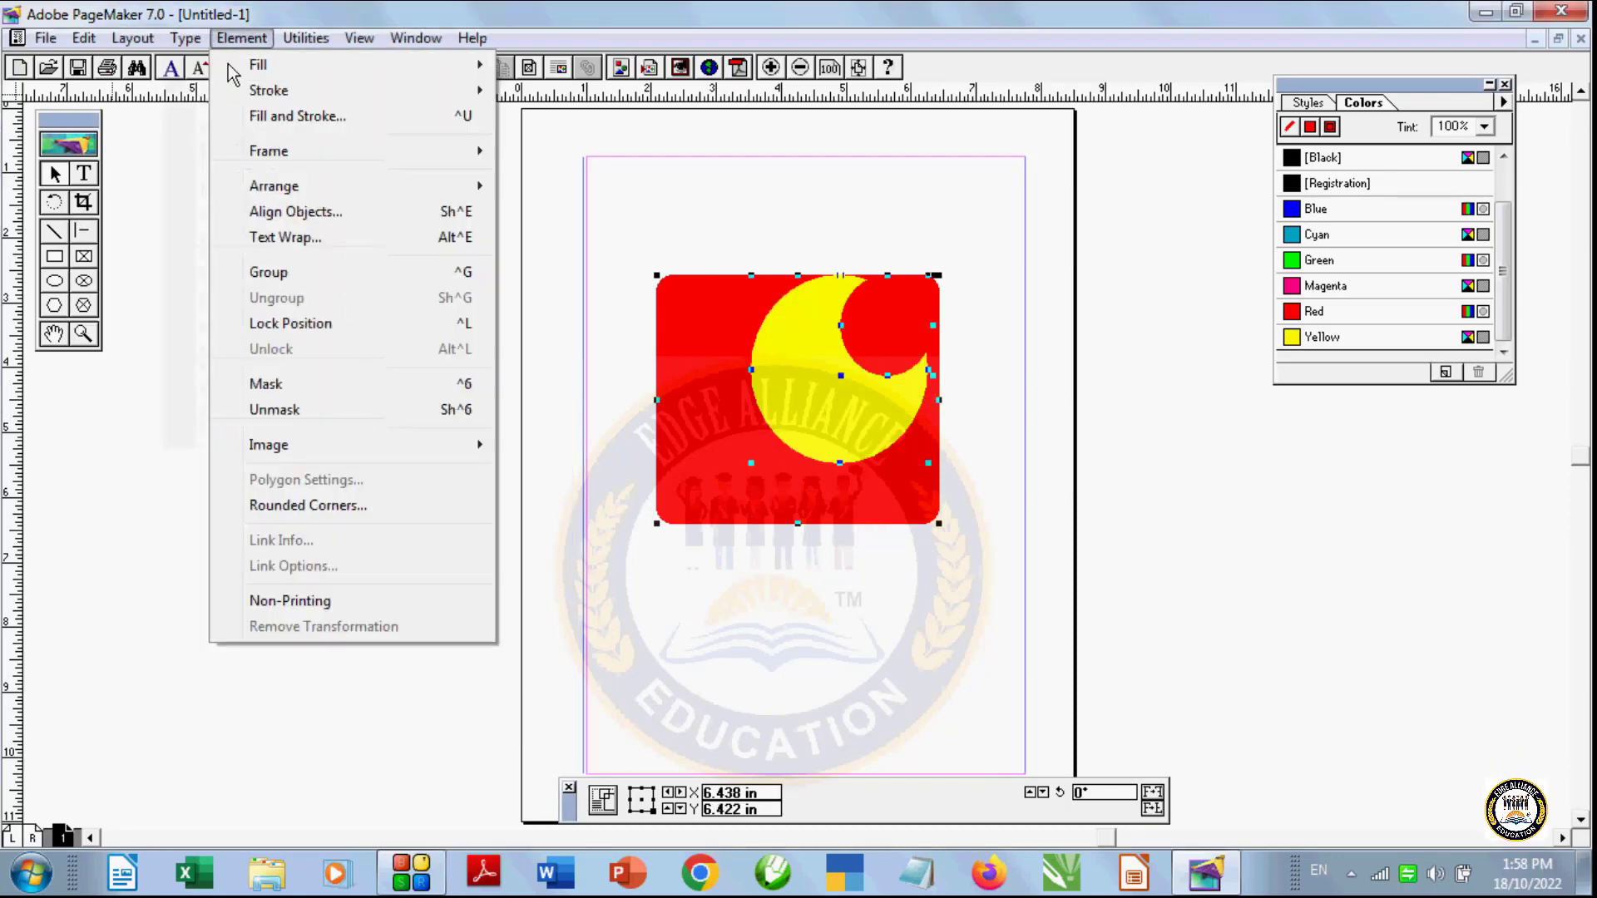
pyautogui.click(300, 213)
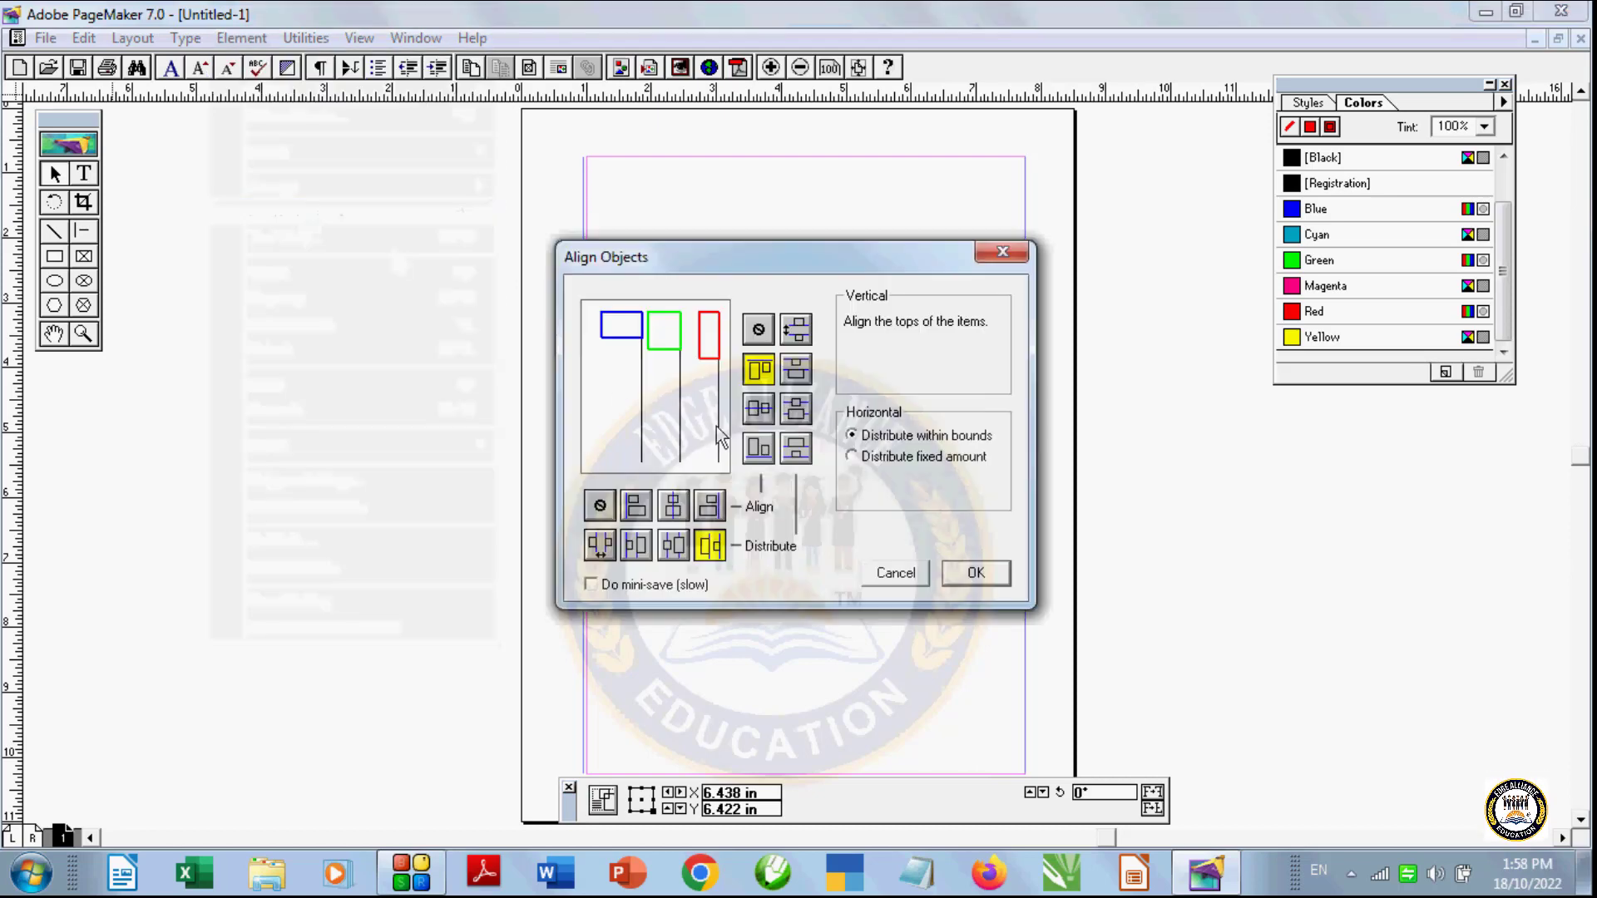
pyautogui.click(758, 413)
pyautogui.click(972, 577)
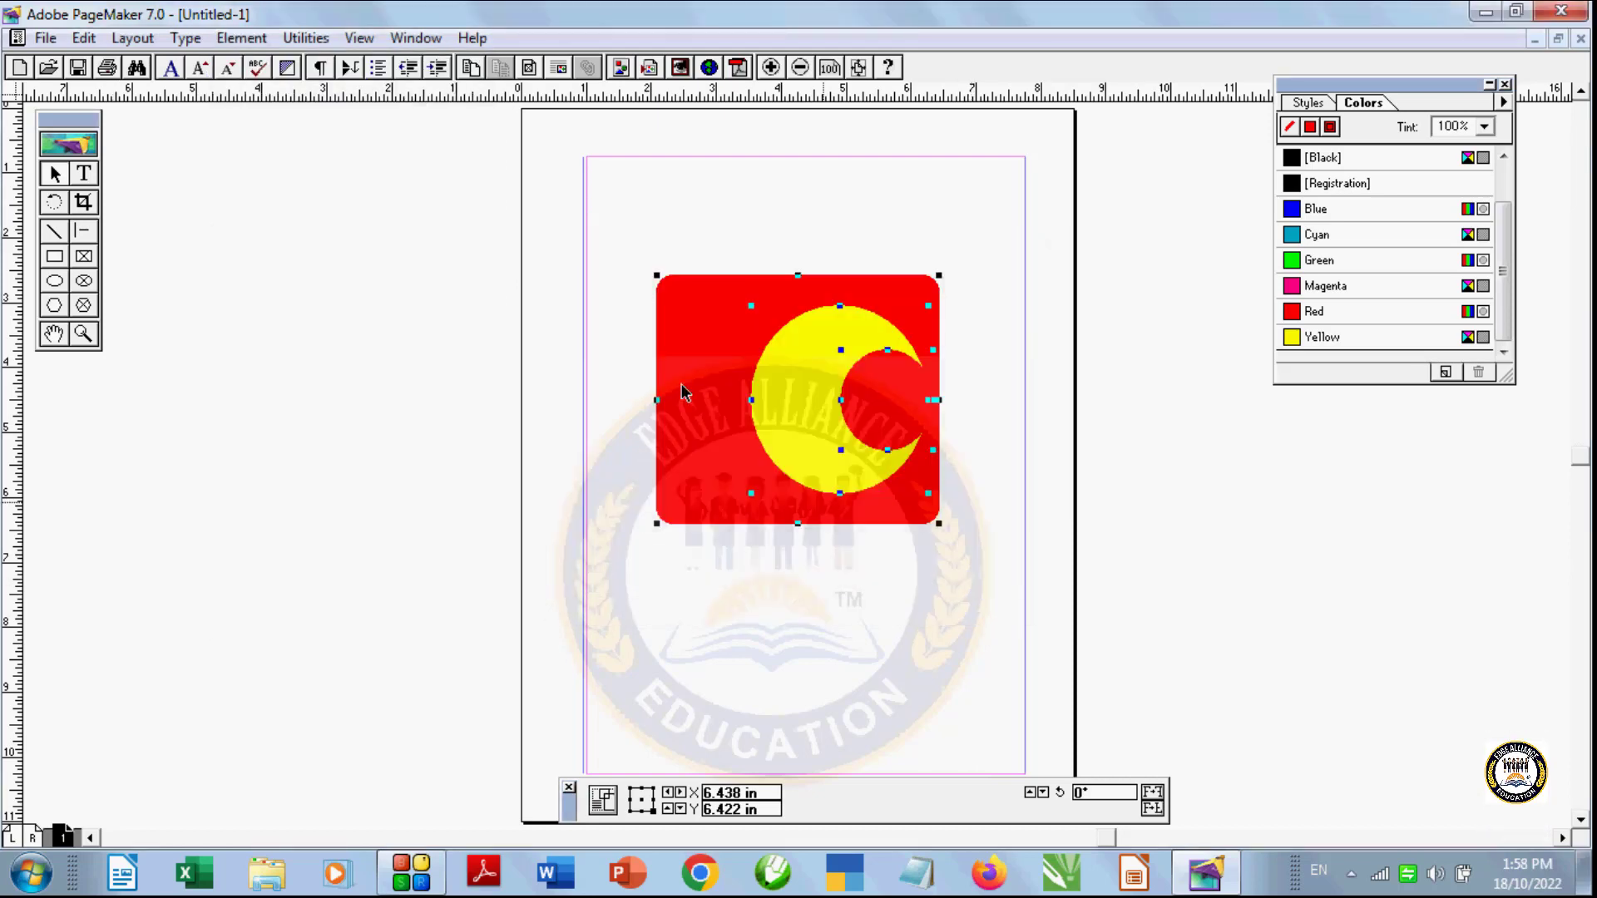
# Step: Align the bottoms of the three selected shapes
pyautogui.click(241, 38)
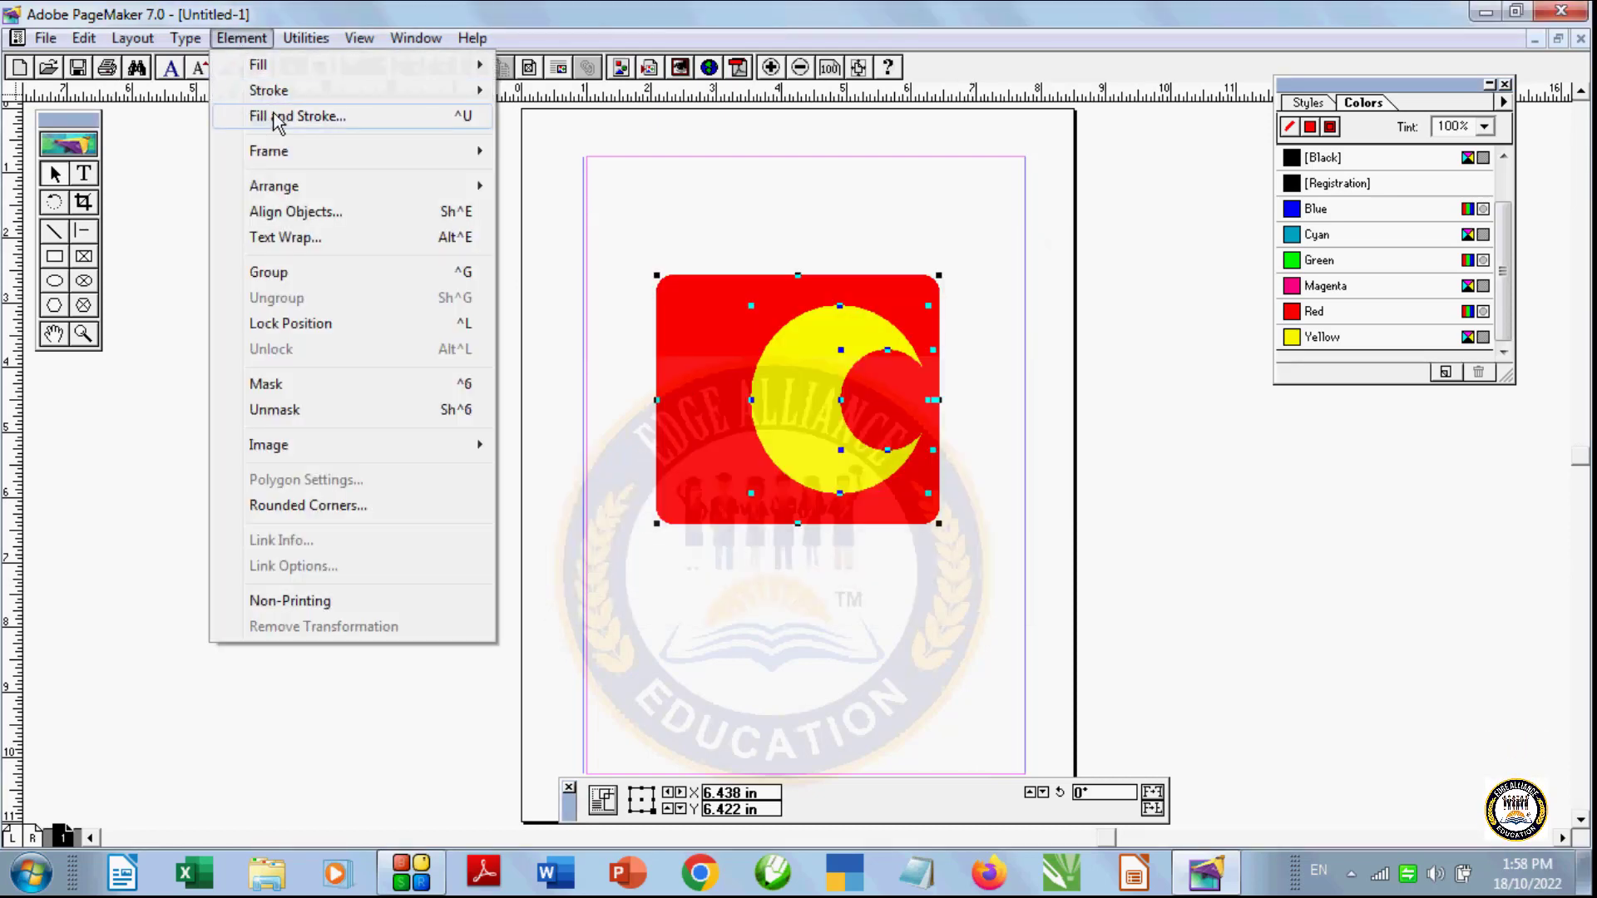
pyautogui.click(320, 213)
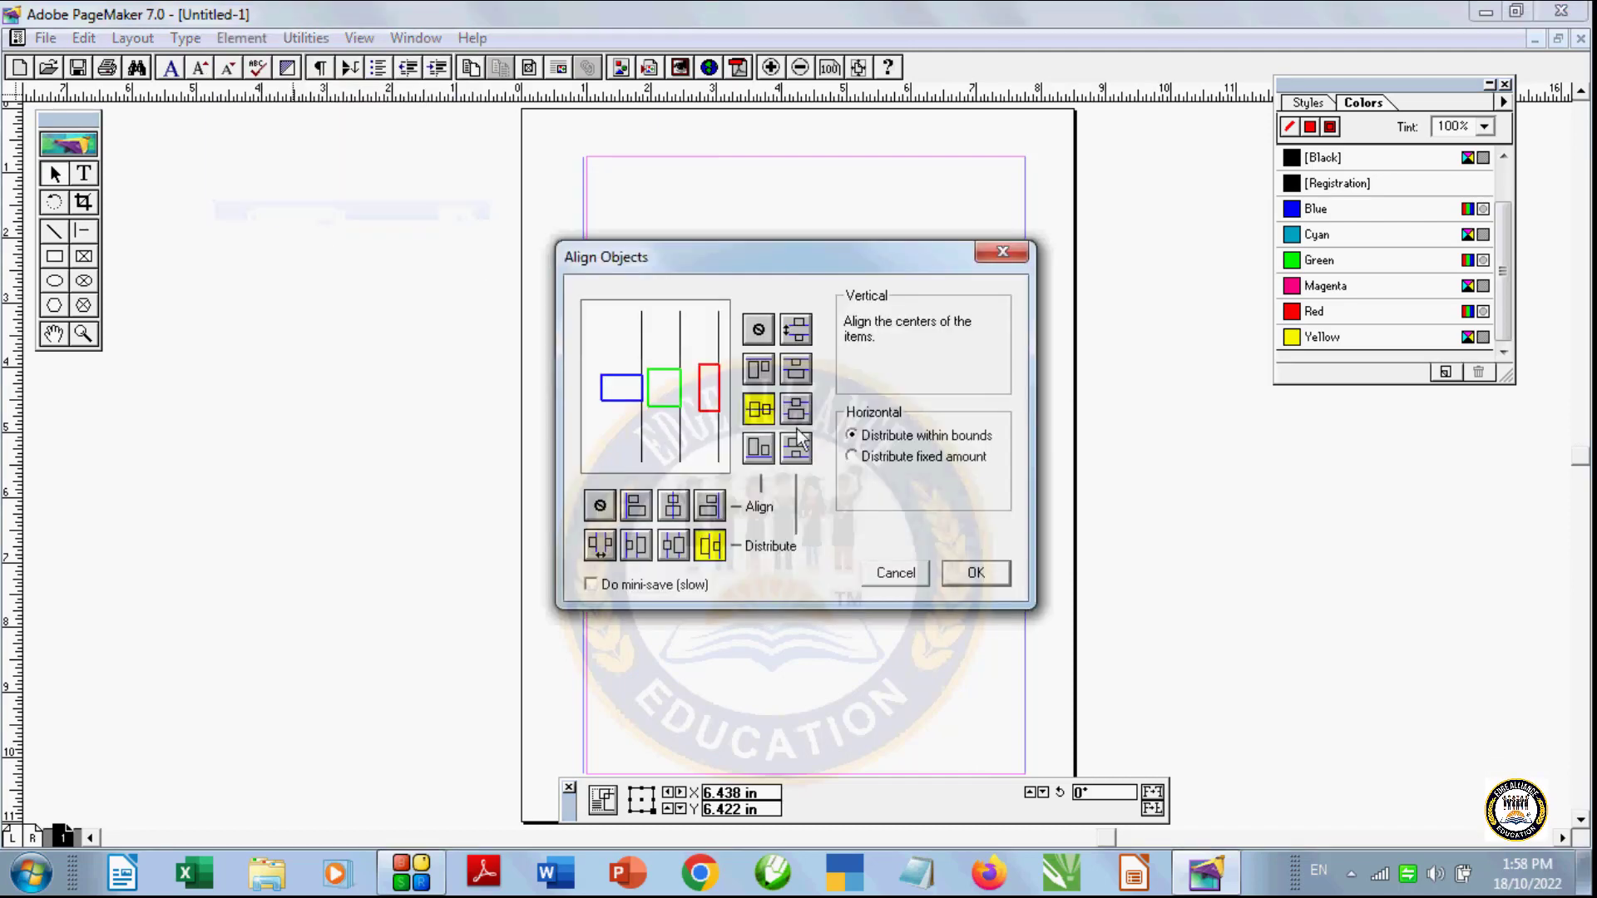
pyautogui.click(797, 448)
pyautogui.click(758, 448)
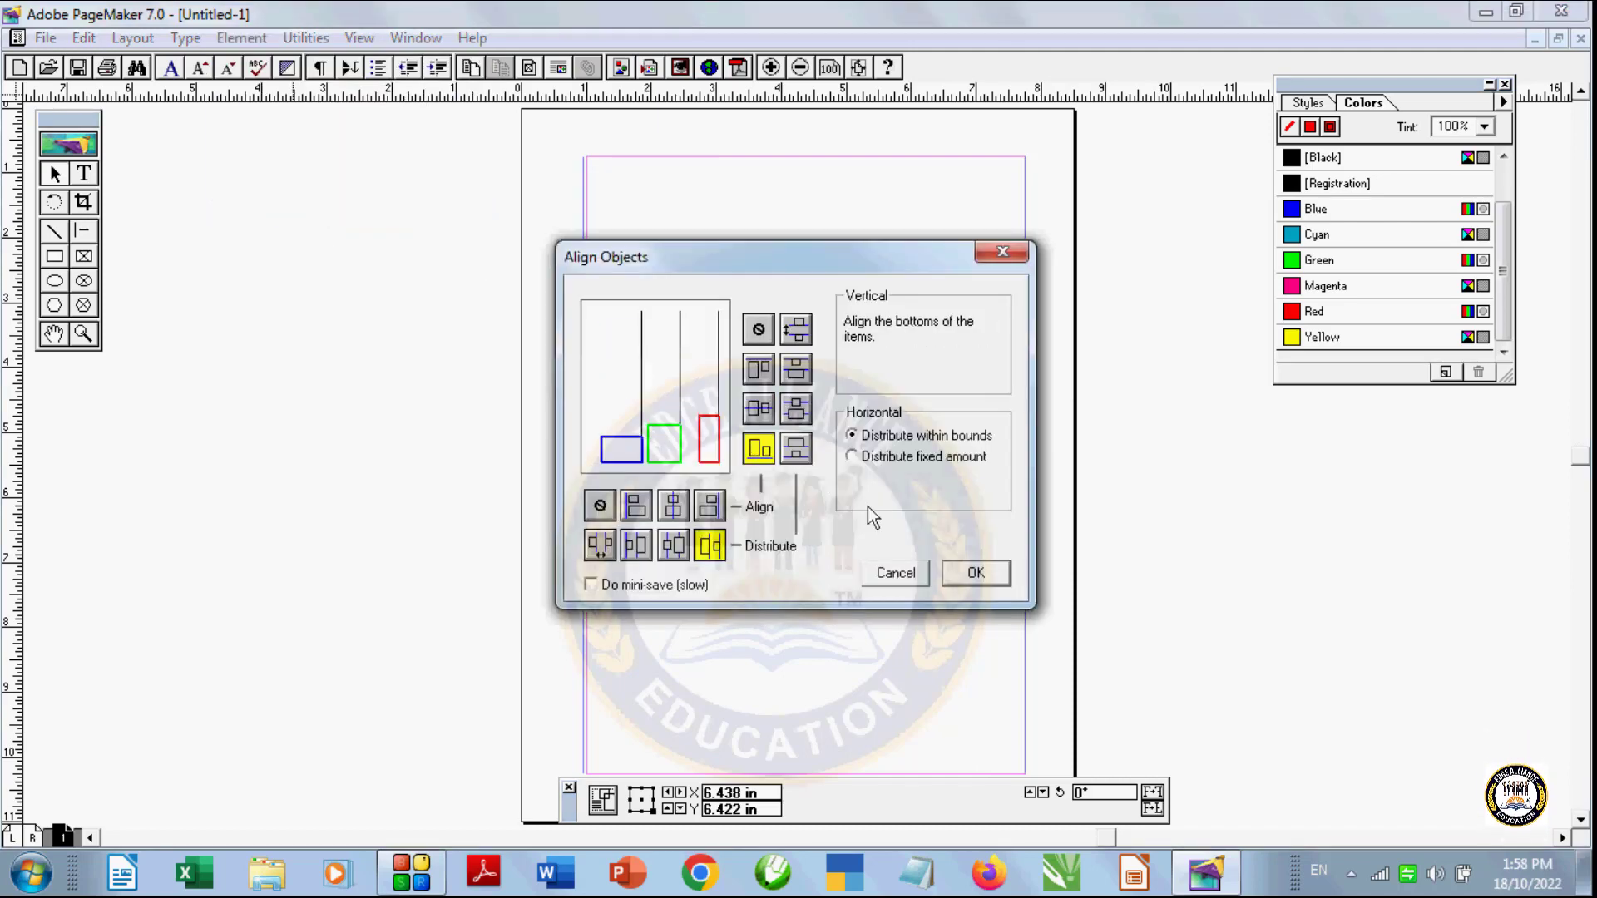
pyautogui.click(990, 577)
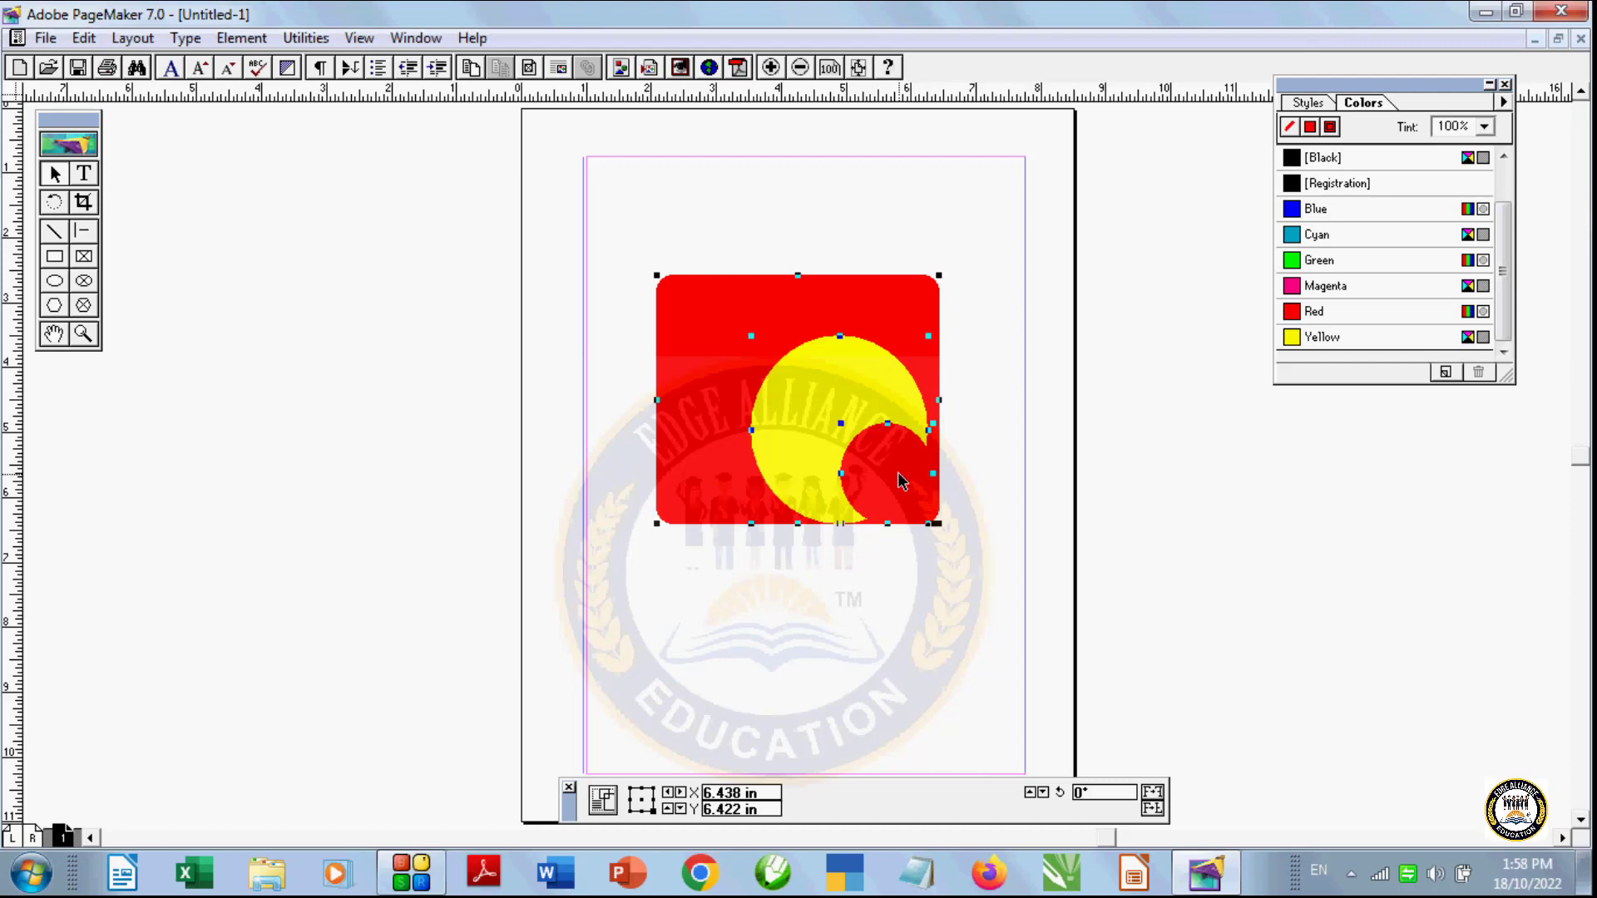
# Step: Reposition the three selected shapes together on the page and delete them
pyautogui.moveTo(896, 480); pyautogui.dragTo(915, 383)
pyautogui.moveTo(891, 328); pyautogui.dragTo(796, 583)
pyautogui.moveTo(796, 582); pyautogui.dragTo(838, 468)
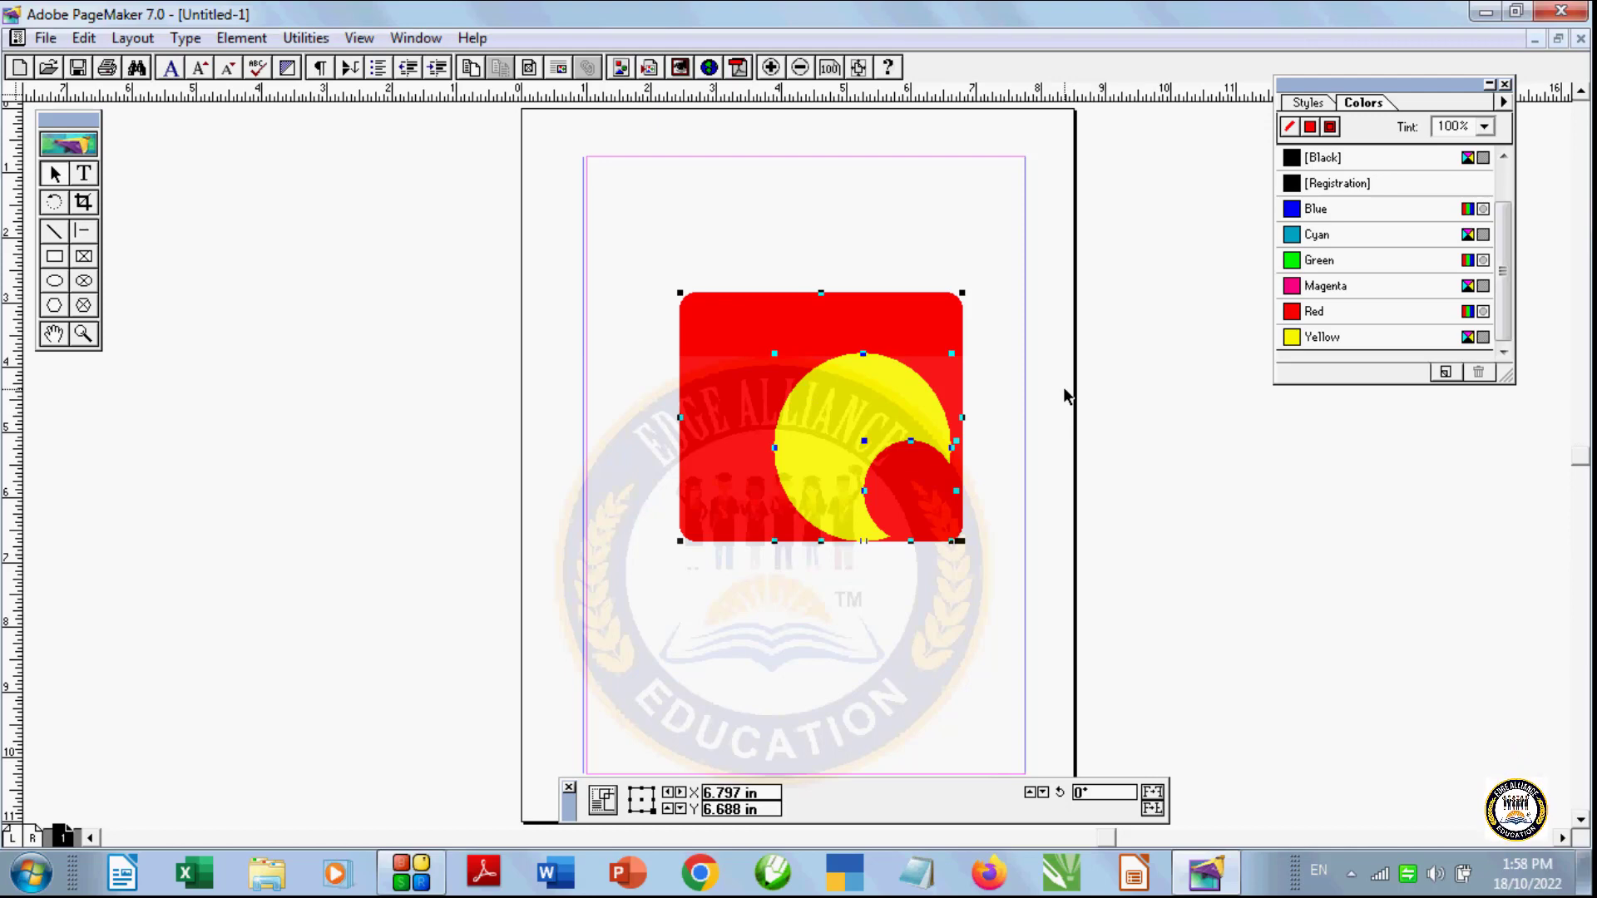
pyautogui.press('Delete')
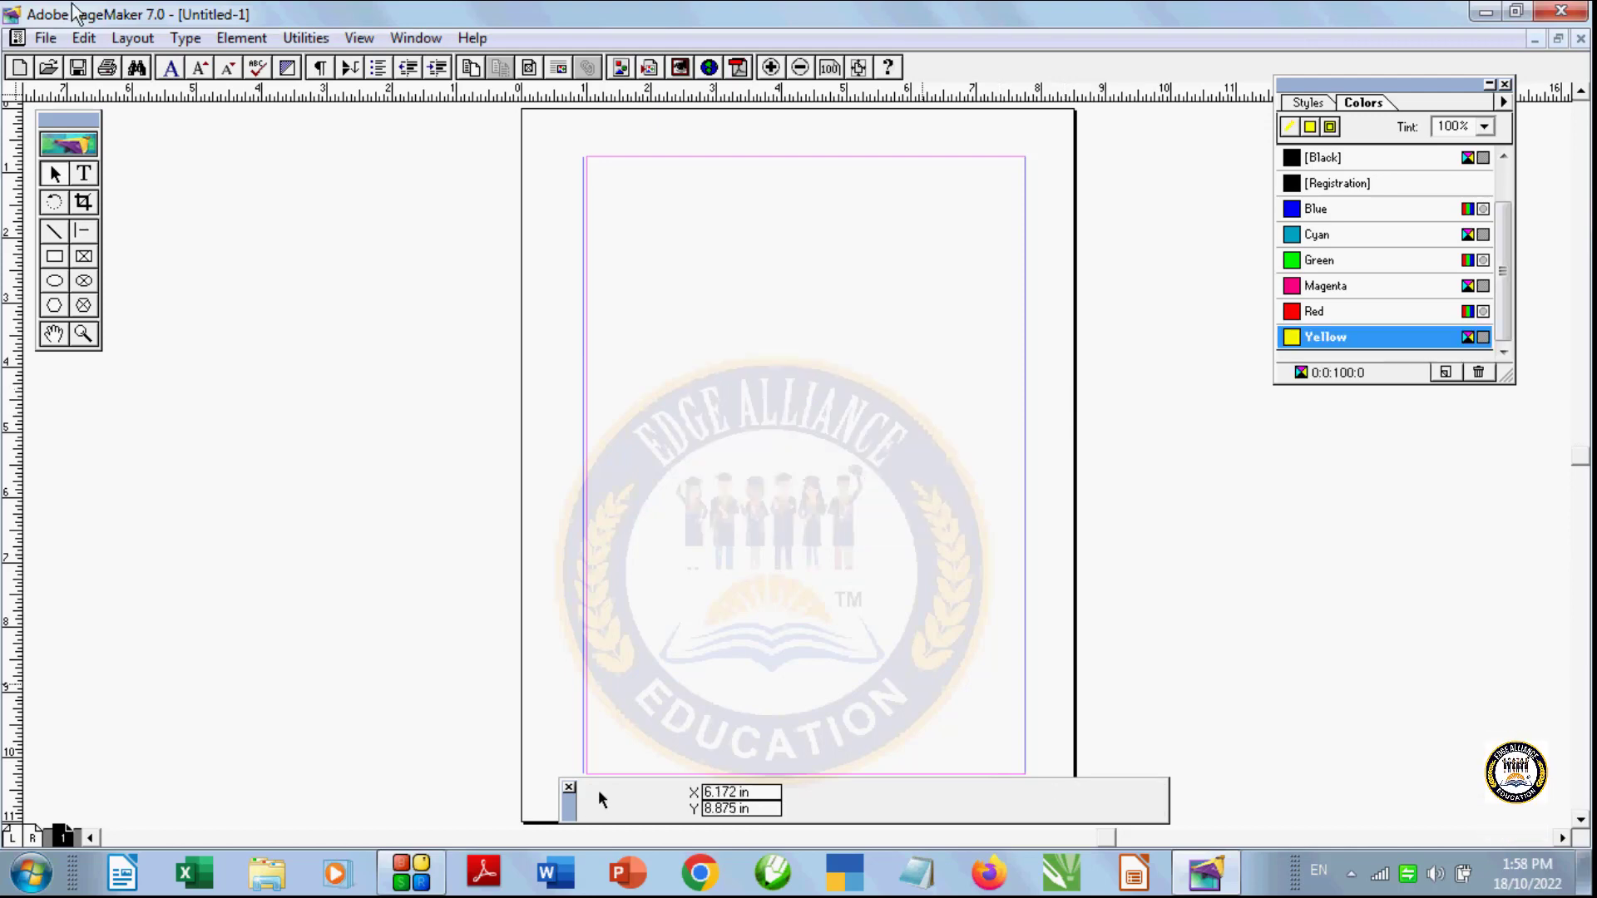
pyautogui.click(259, 43)
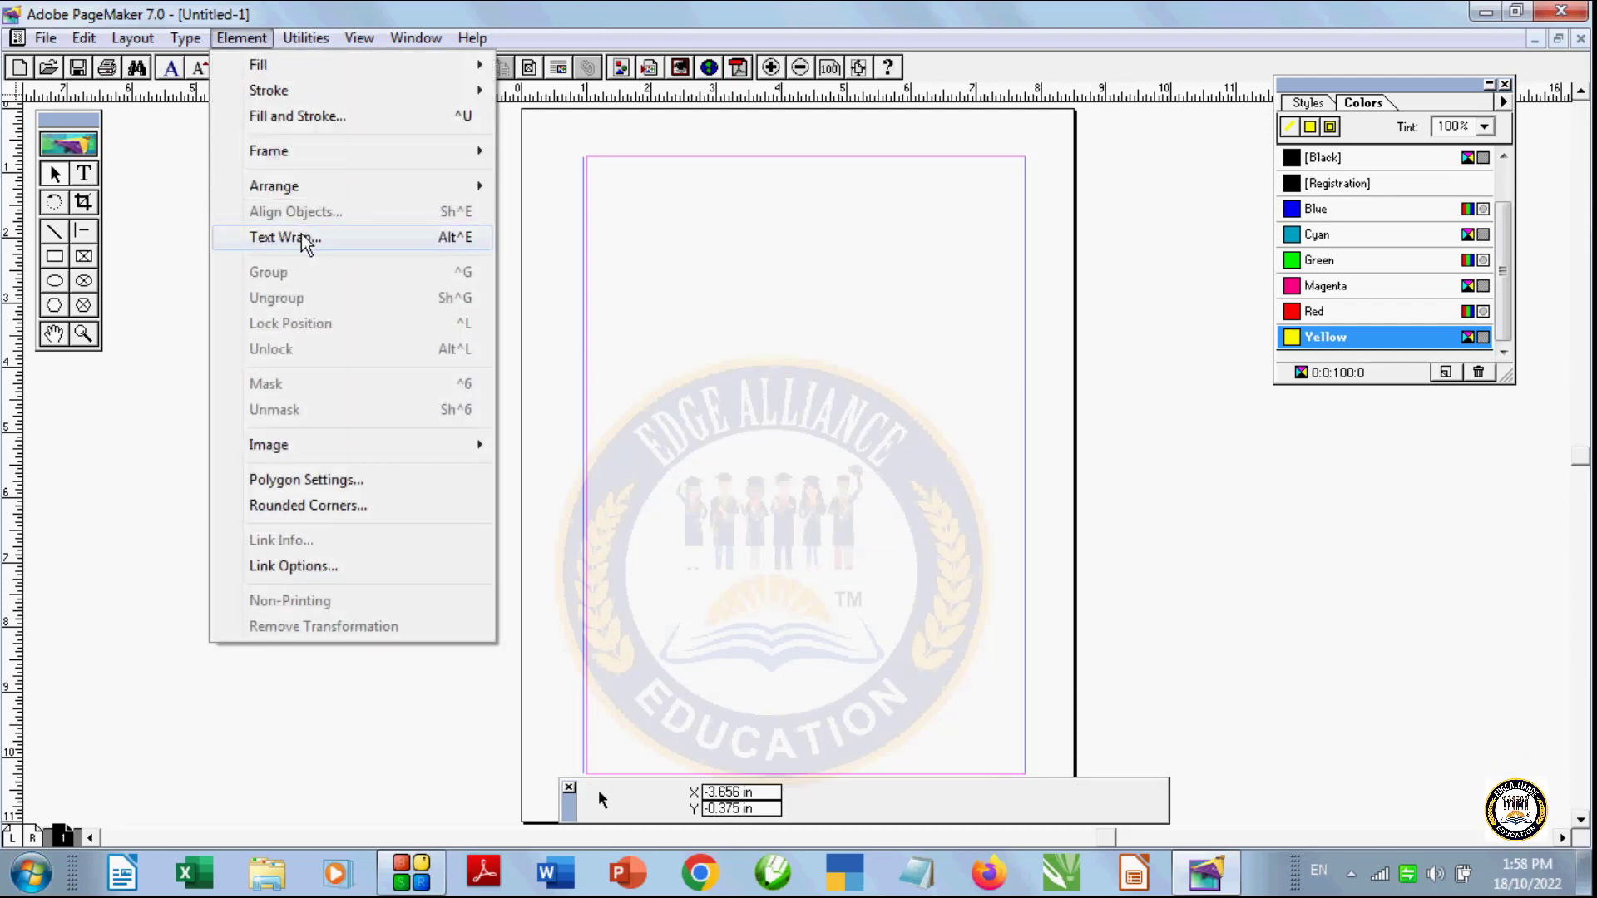
pyautogui.click(191, 246)
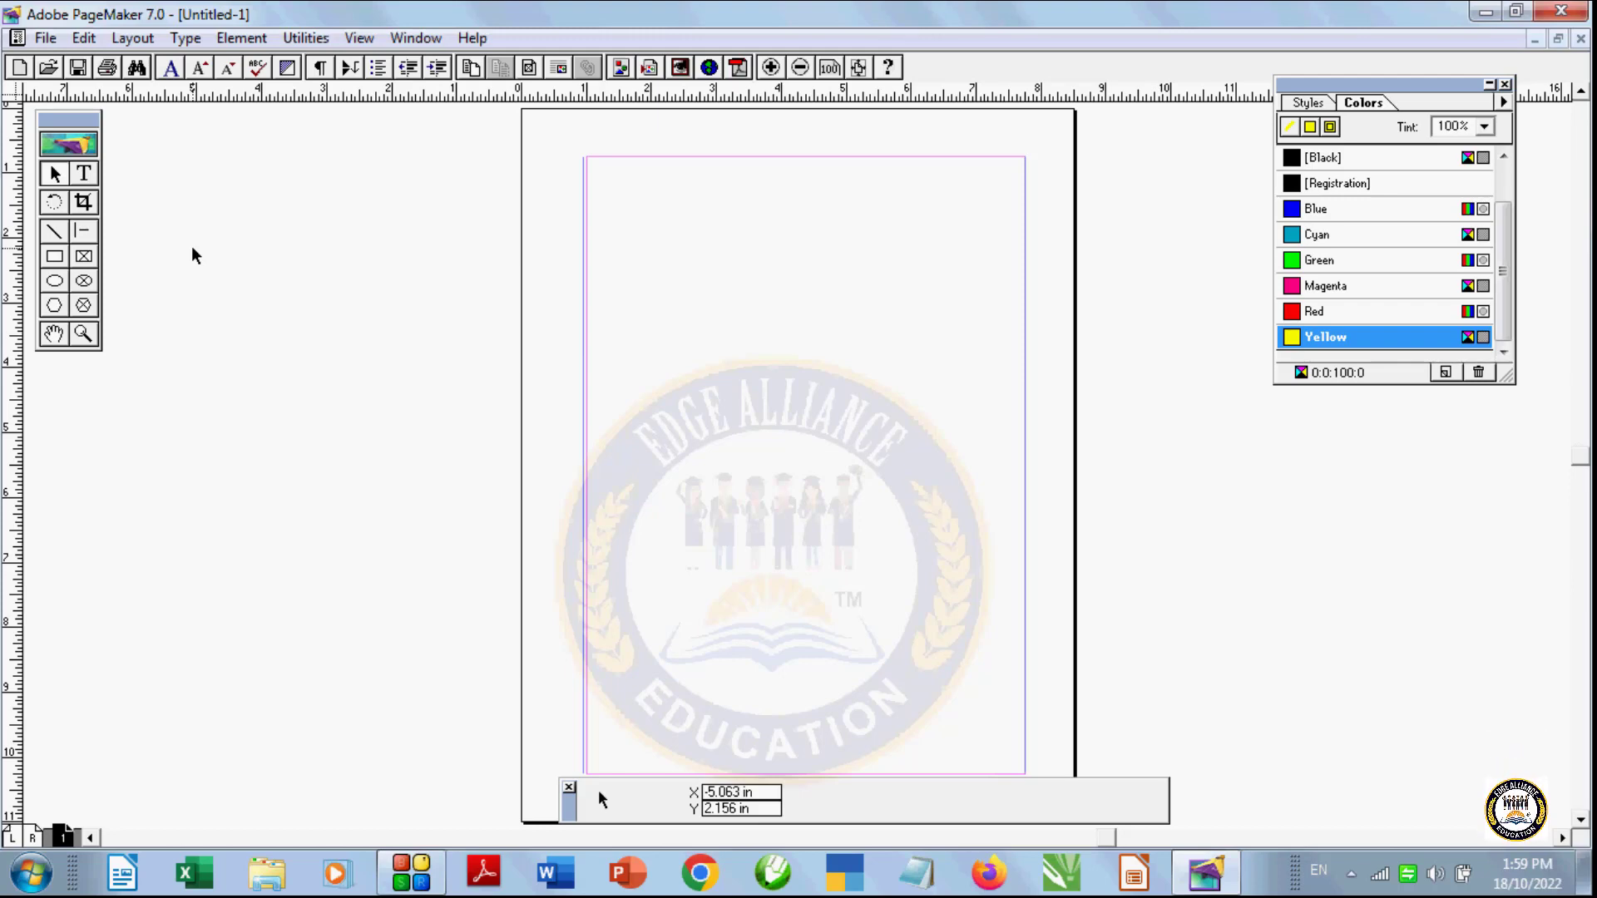
# Step: Start a text block in the upper part of the page and fill nine lines with repeated pastes of "this is book"
pyautogui.click(86, 174)
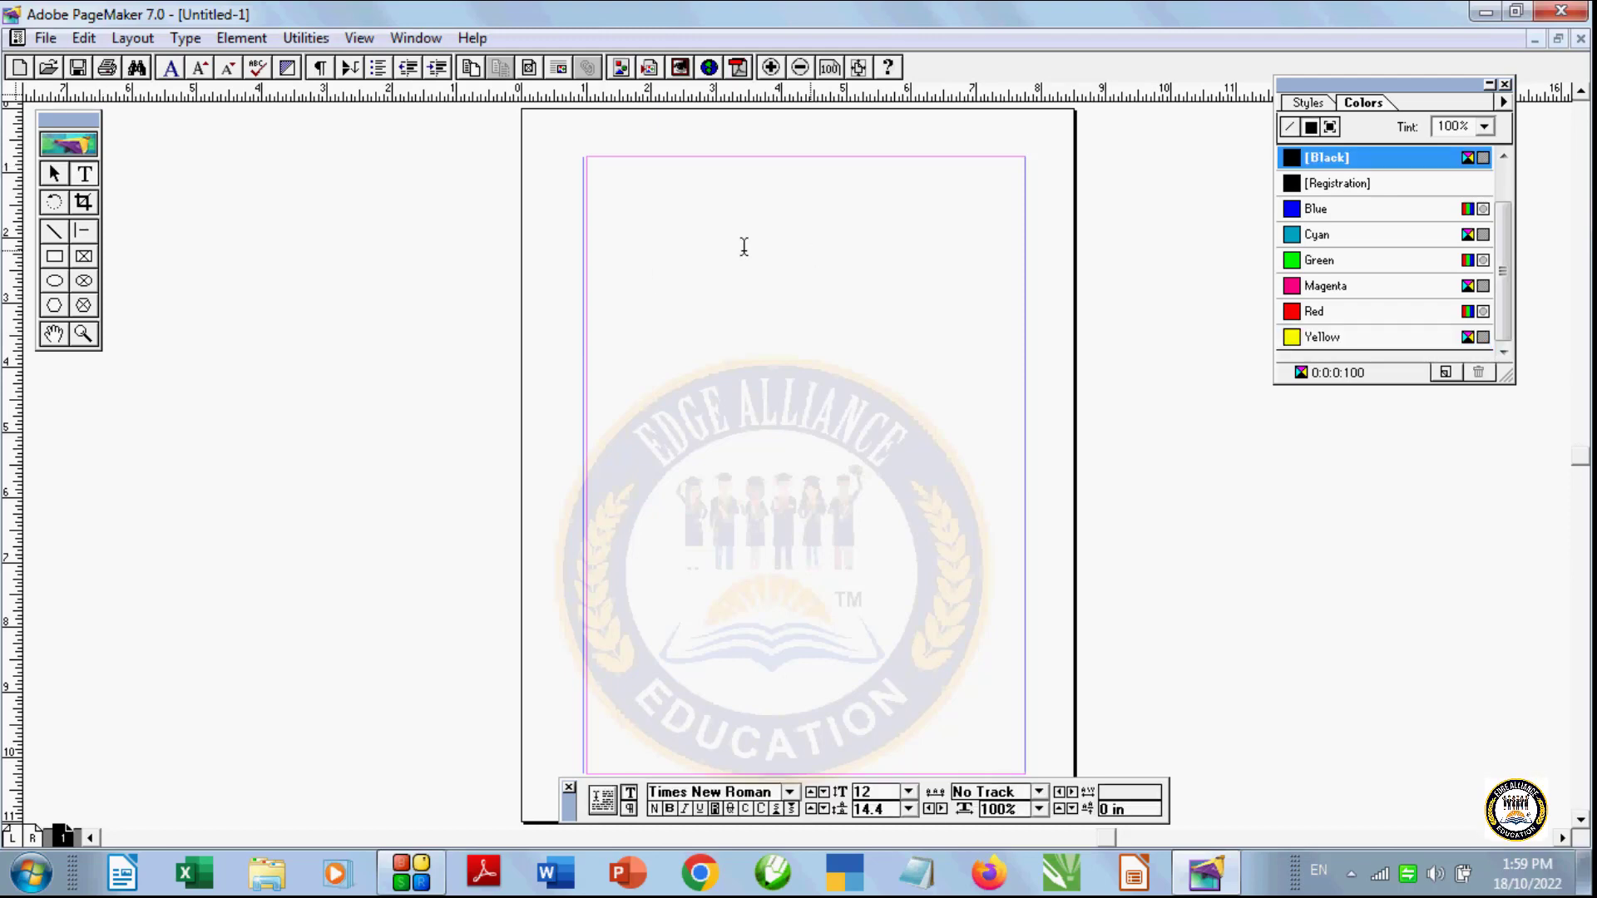
pyautogui.click(697, 252)
pyautogui.hotkey('ctrl', 'v')
pyautogui.hotkey('ctrl', 'v')
pyautogui.hotkey('ctrl', 'v')
pyautogui.hotkey('ctrl', 'v')
pyautogui.hotkey('ctrl', 'v')
pyautogui.hotkey('ctrl', 'v')
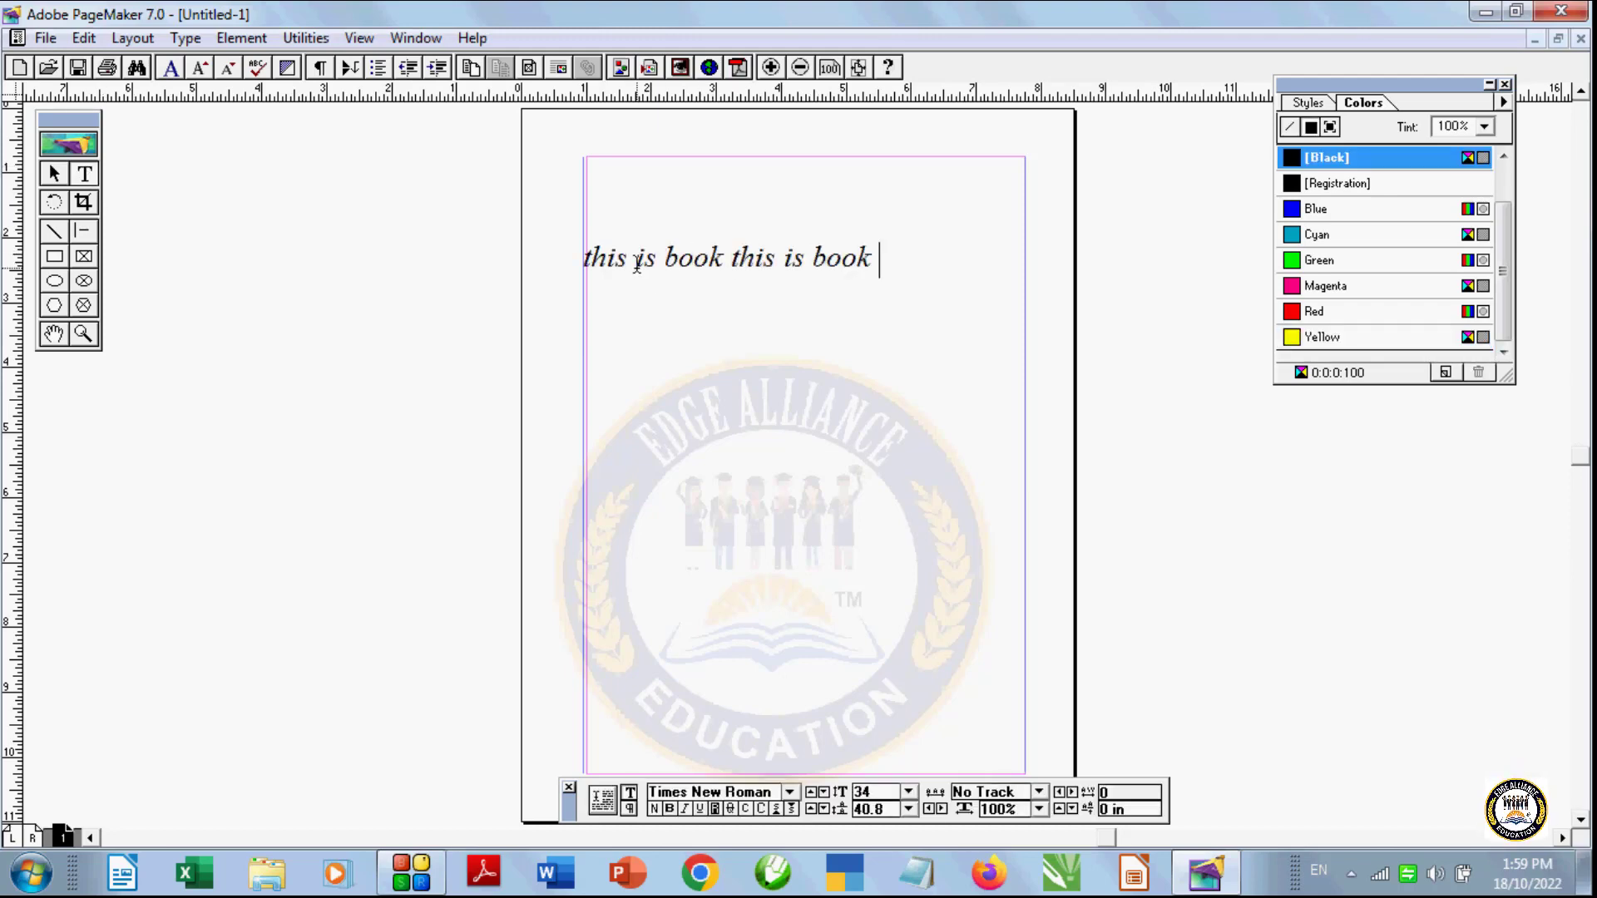
pyautogui.hotkey('ctrl', 'v')
pyautogui.hotkey('ctrl', 'v')
pyautogui.hotkey('ctrl', 'v')
pyautogui.hotkey('ctrl', 'v')
pyautogui.hotkey('ctrl', 'v')
pyautogui.hotkey('ctrl', 'v')
pyautogui.hotkey('ctrl', 'v')
pyautogui.hotkey('ctrl', 'v')
pyautogui.hotkey('ctrl', 'v')
pyautogui.hotkey('ctrl', 'v')
pyautogui.hotkey('ctrl', 'v')
pyautogui.hotkey('ctrl', 'v')
pyautogui.hotkey('ctrl', 'v')
pyautogui.hotkey('ctrl', 'v')
pyautogui.hotkey('ctrl', 'v')
pyautogui.hotkey('ctrl', 'v')
pyautogui.hotkey('ctrl', 'v')
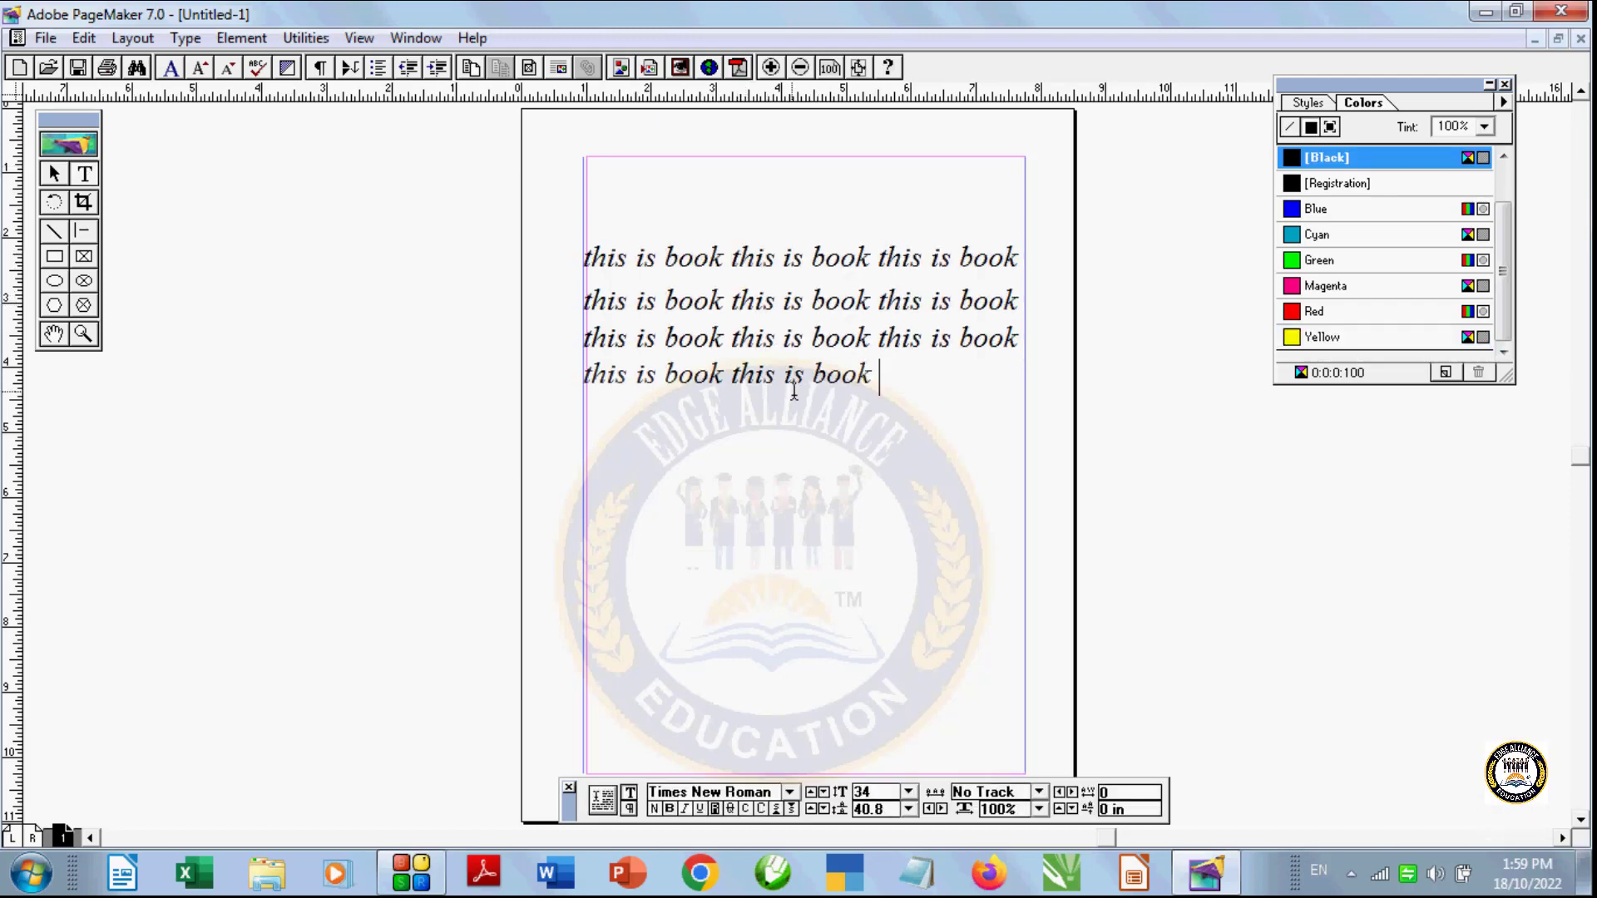
pyautogui.hotkey('ctrl', 'v')
pyautogui.hotkey('ctrl', 'v')
pyautogui.hotkey('ctrl', 'v')
pyautogui.hotkey('ctrl', 'v')
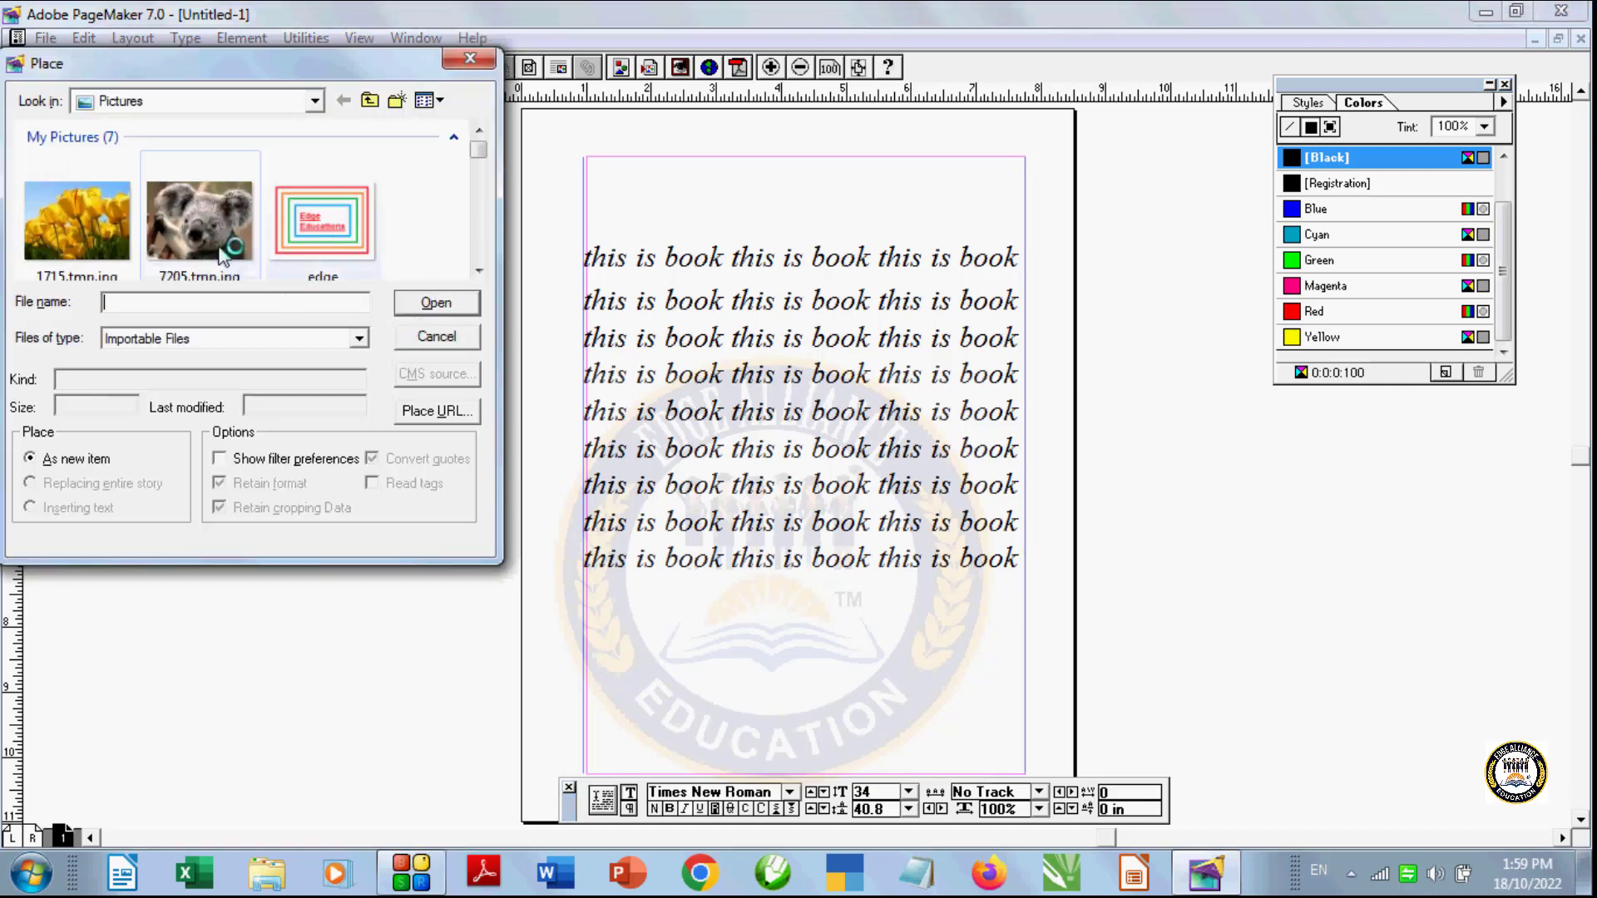
# Step: Try to place the koala picture 7205.tmp.jpg with a complete copy included in the publication
pyautogui.click(215, 242)
pyautogui.click(424, 302)
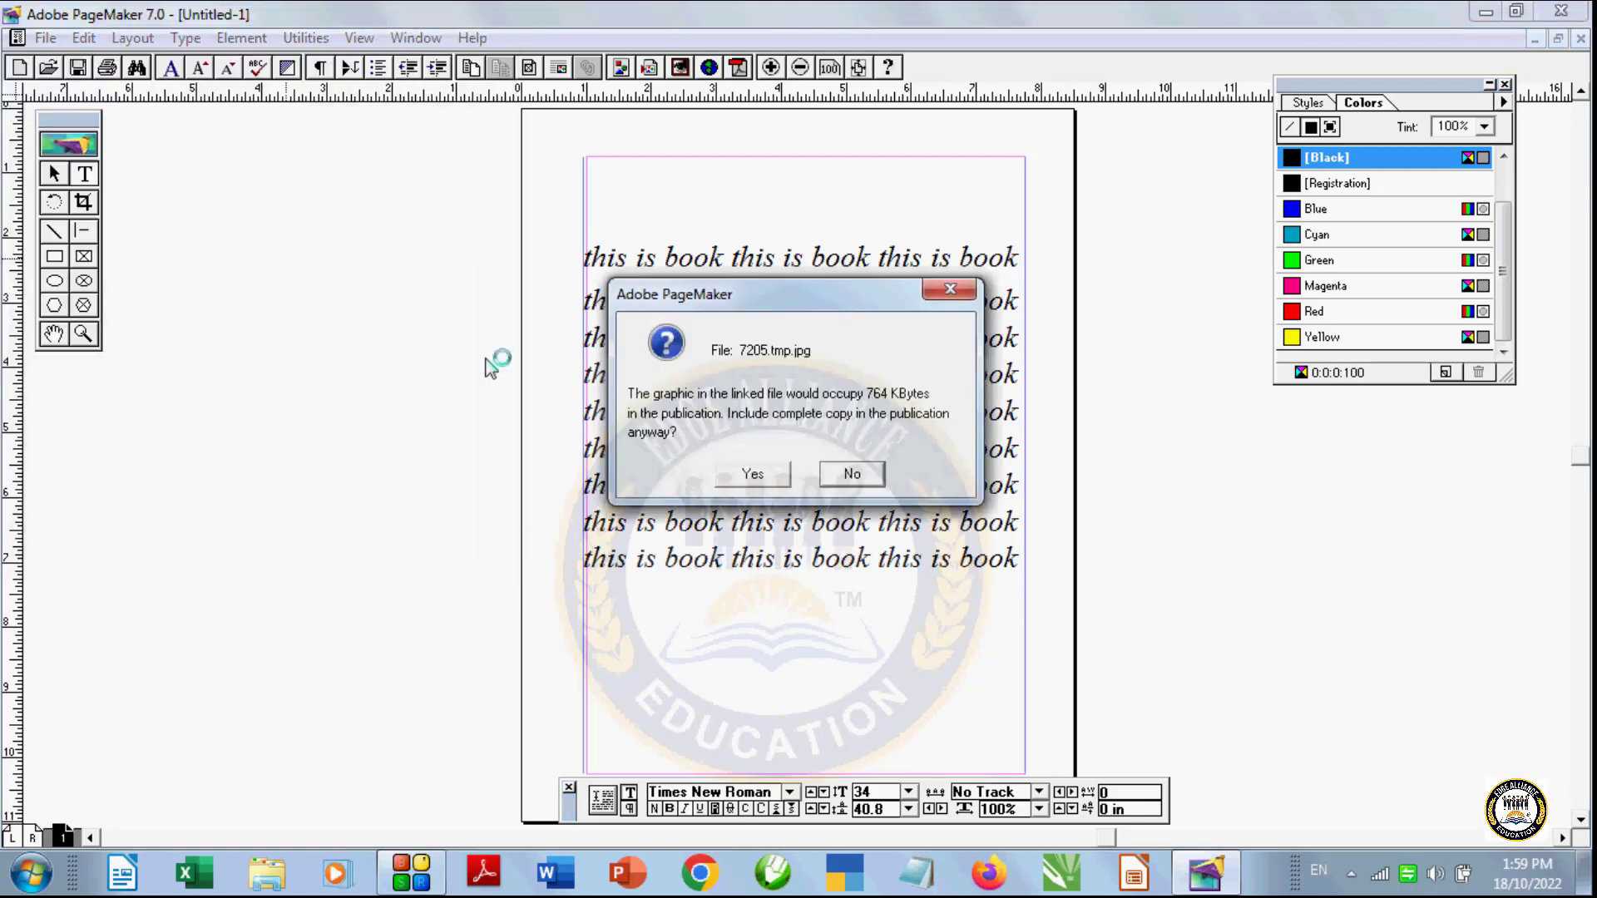
pyautogui.click(753, 475)
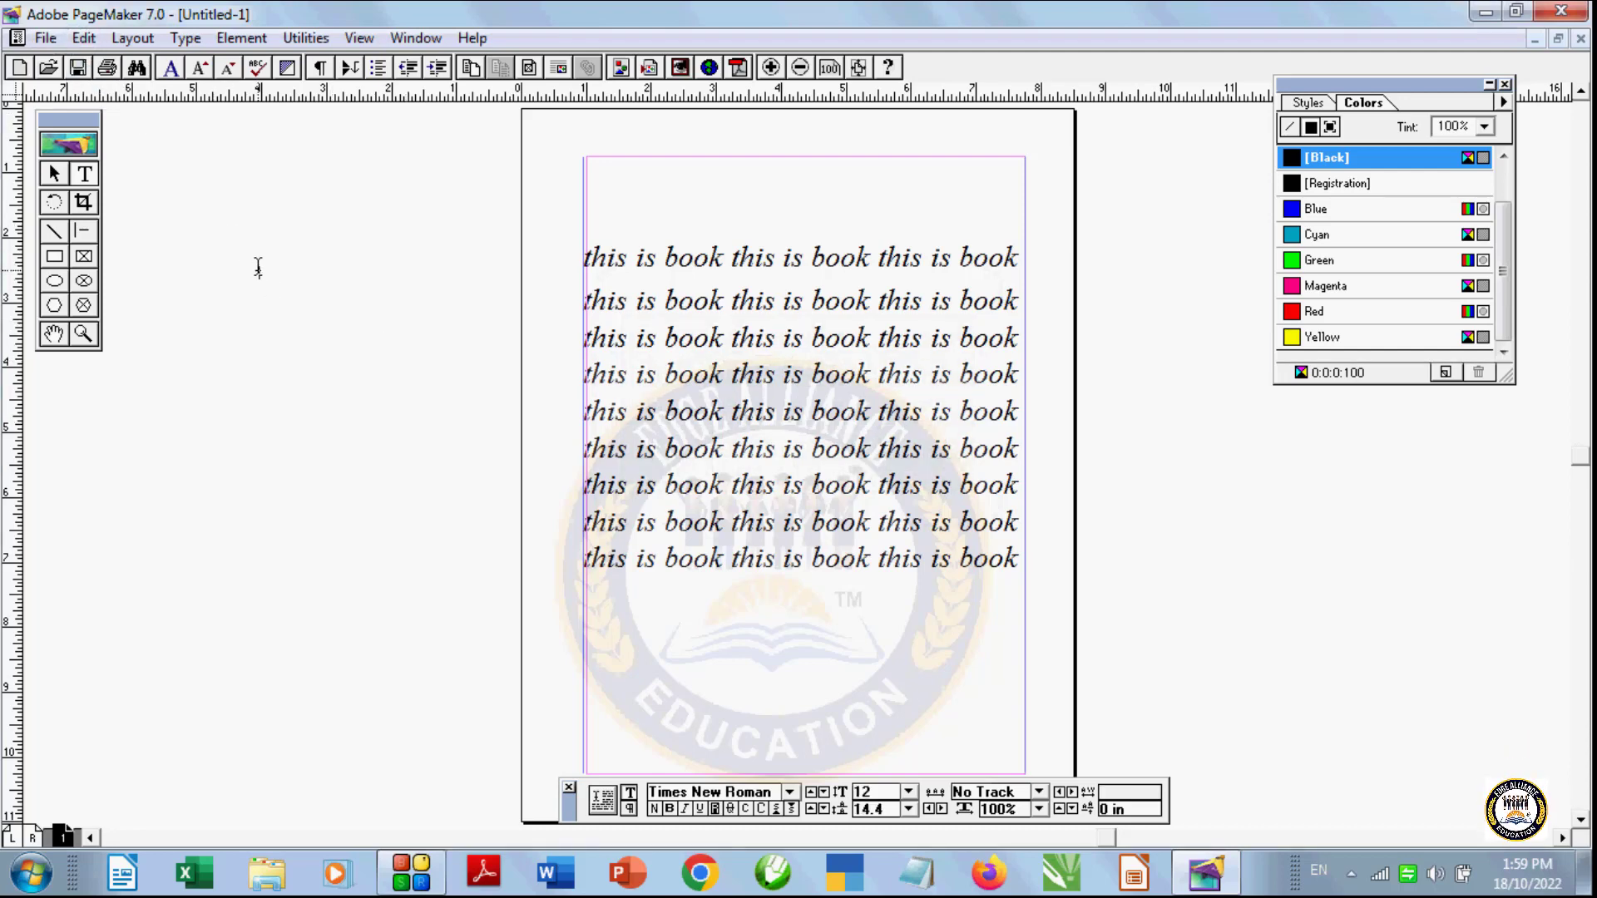
# Step: Place the koala picture 7205.tmp.jpg inline at the text cursor beside the page, including a complete copy in the publication
pyautogui.hotkey('ctrl', 'd')
pyautogui.click(154, 268)
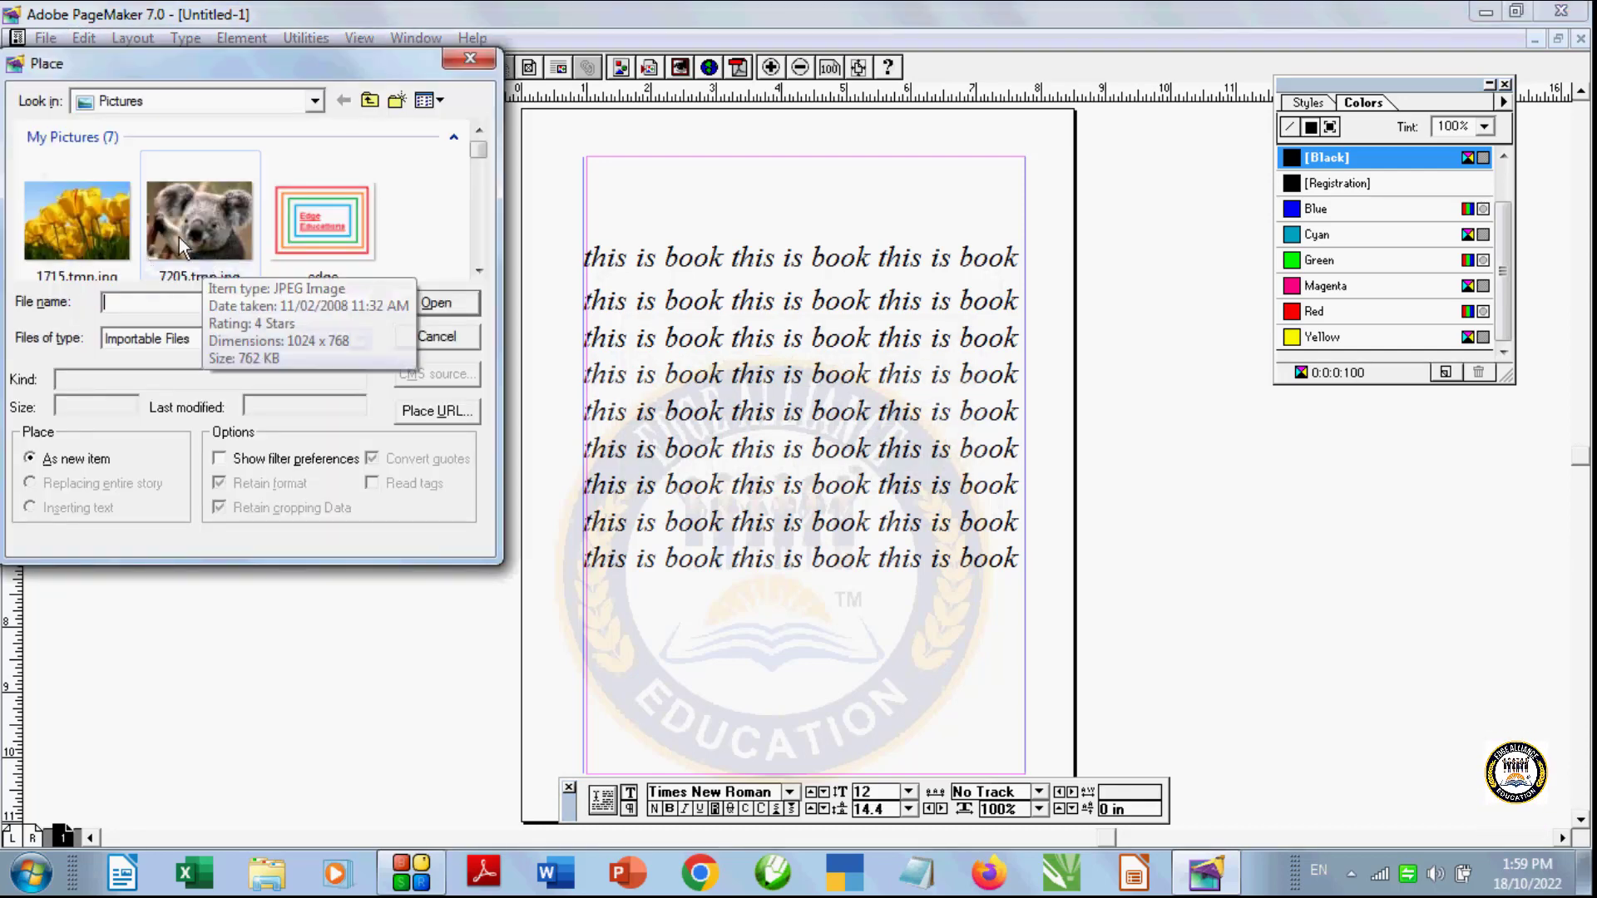
pyautogui.click(429, 306)
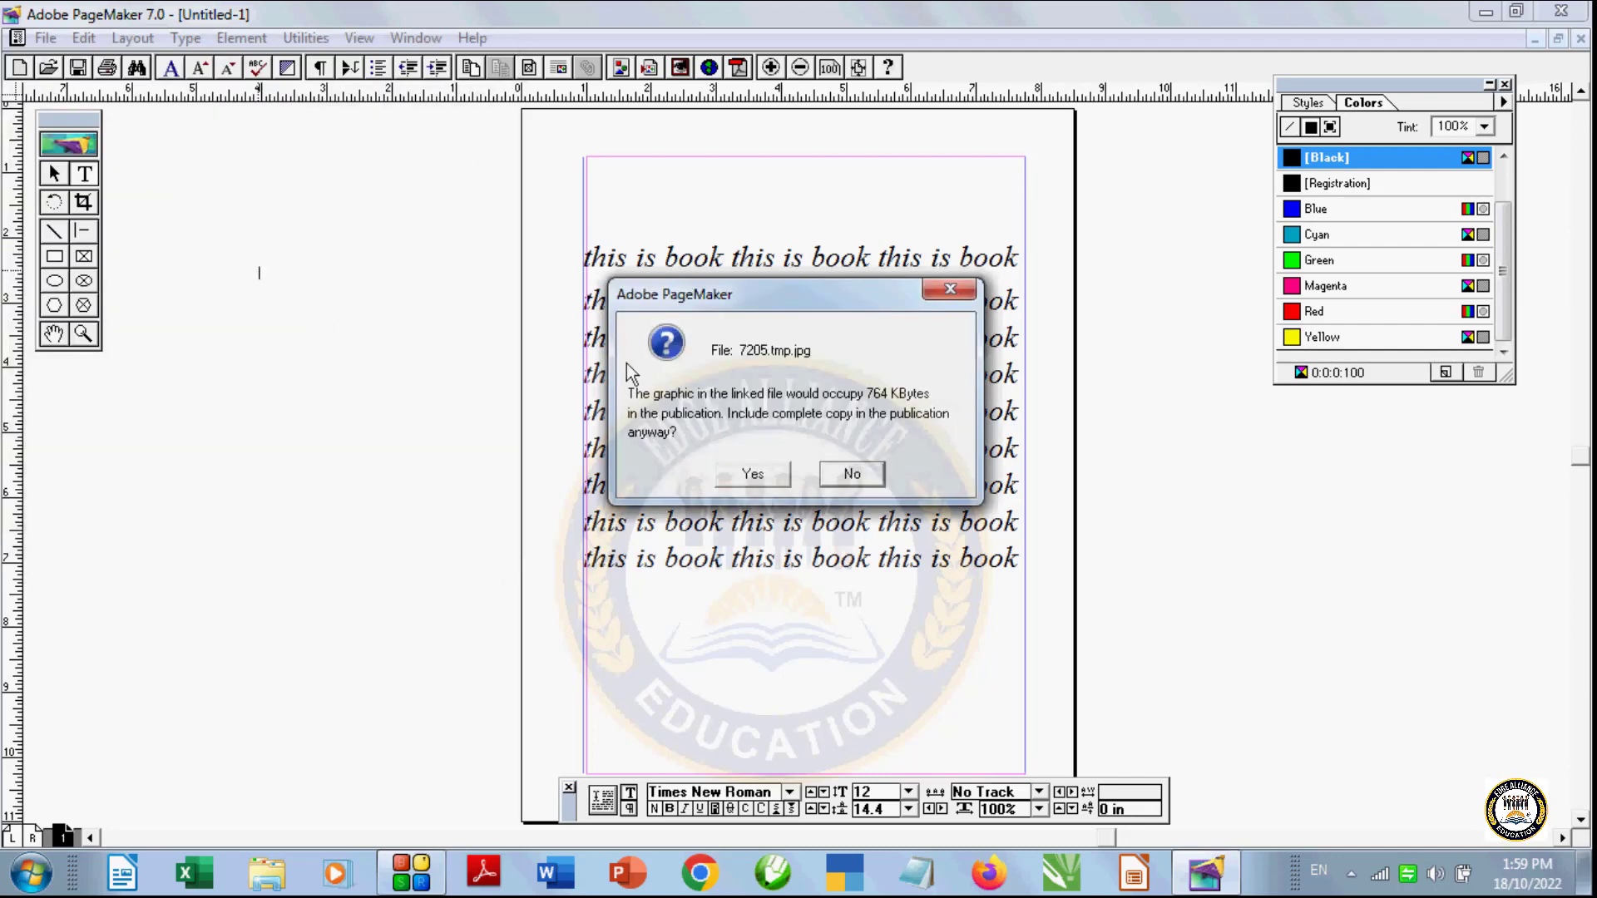
pyautogui.click(760, 466)
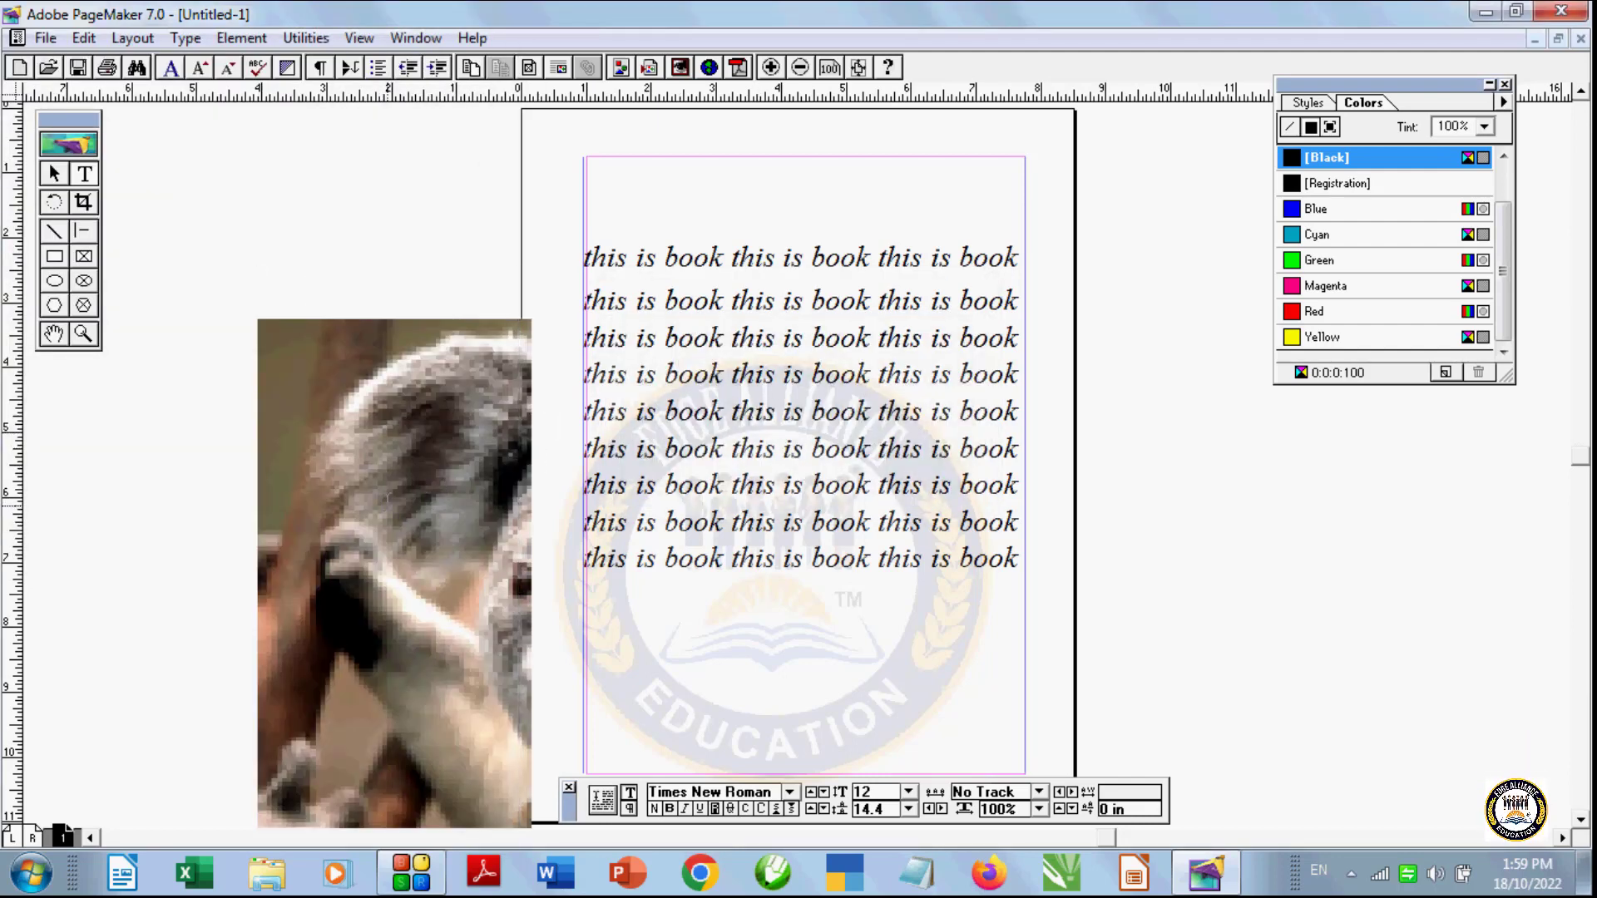
# Step: Shrink the koala picture beside the page to about 2.594 in wide and 3.355 in high
pyautogui.hotkey('shift', 'F1')
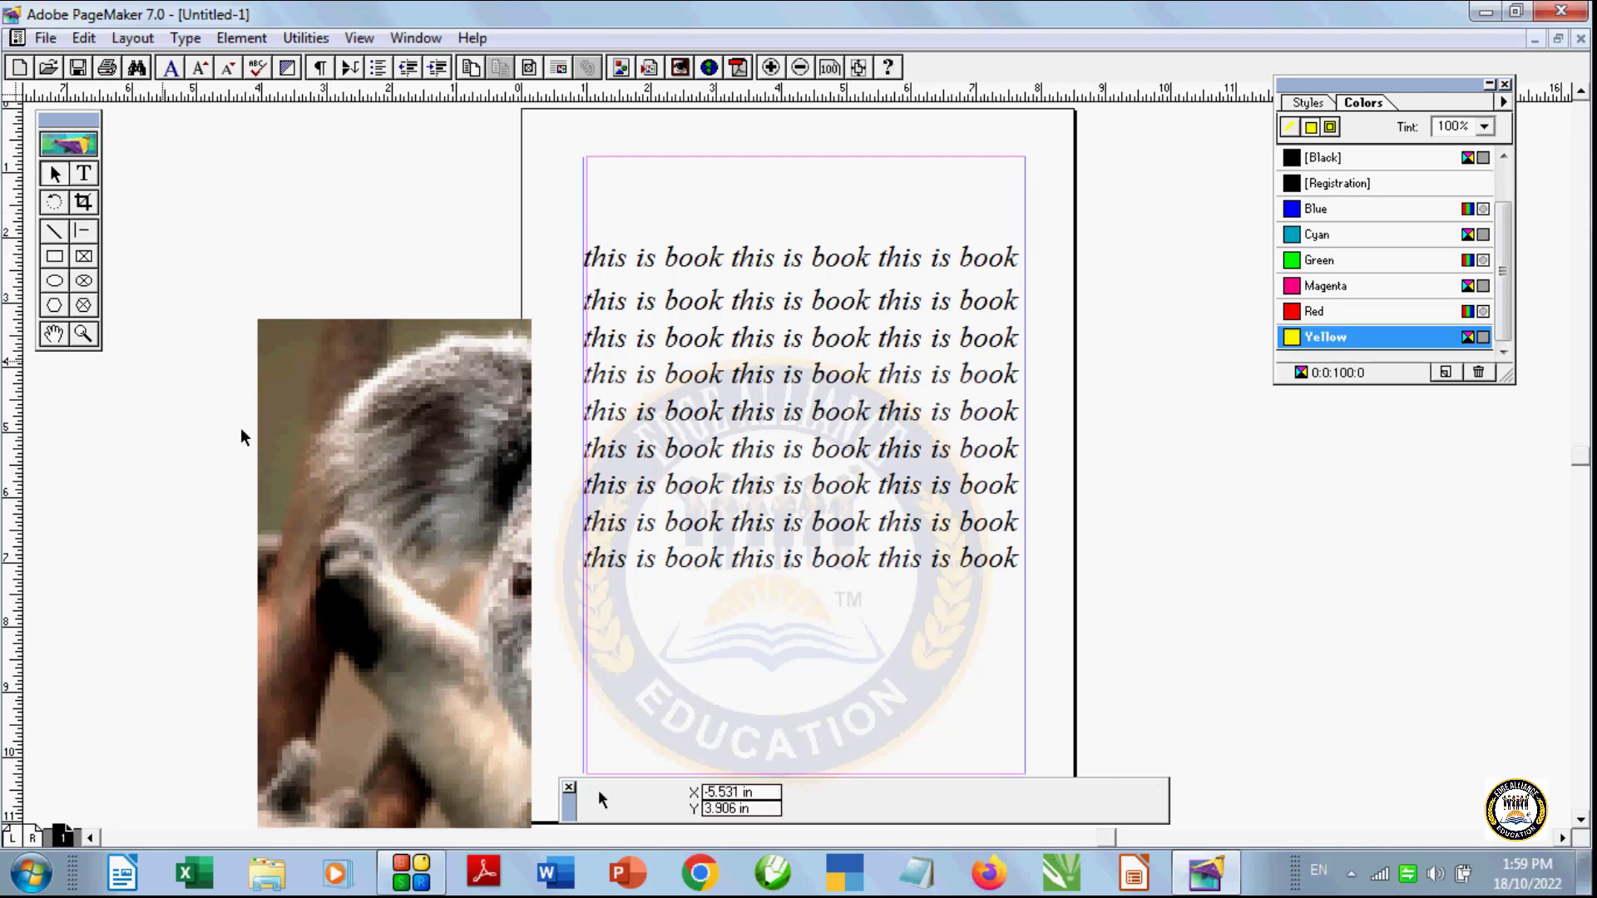
pyautogui.click(341, 515)
pyautogui.moveTo(366, 527); pyautogui.dragTo(33, 541)
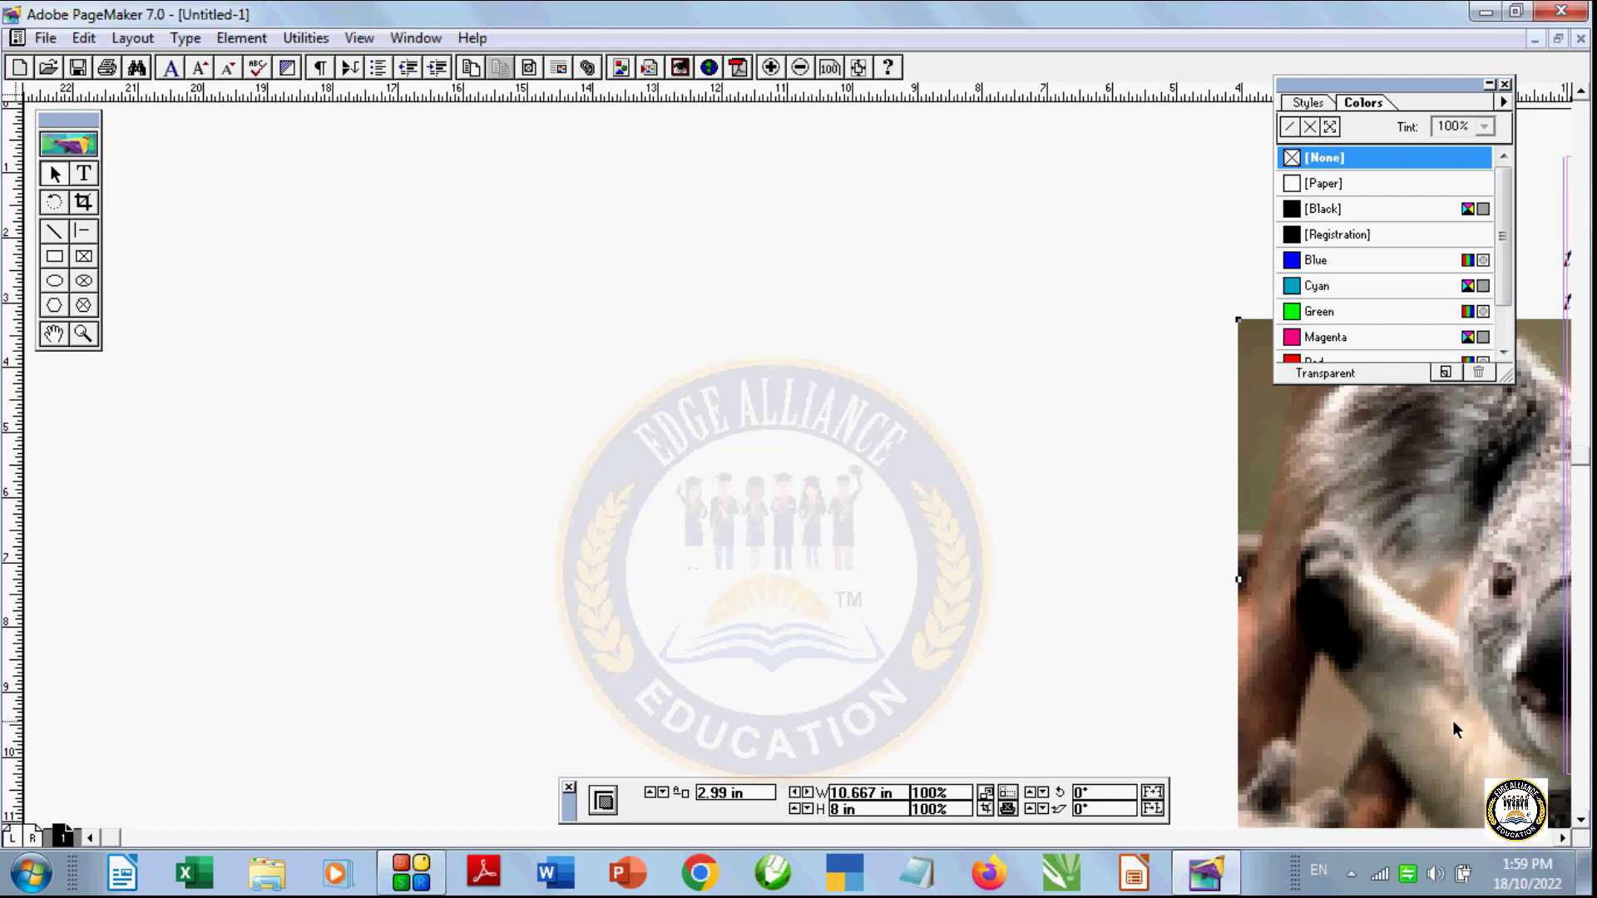
pyautogui.hotkey('ctrl', '0')
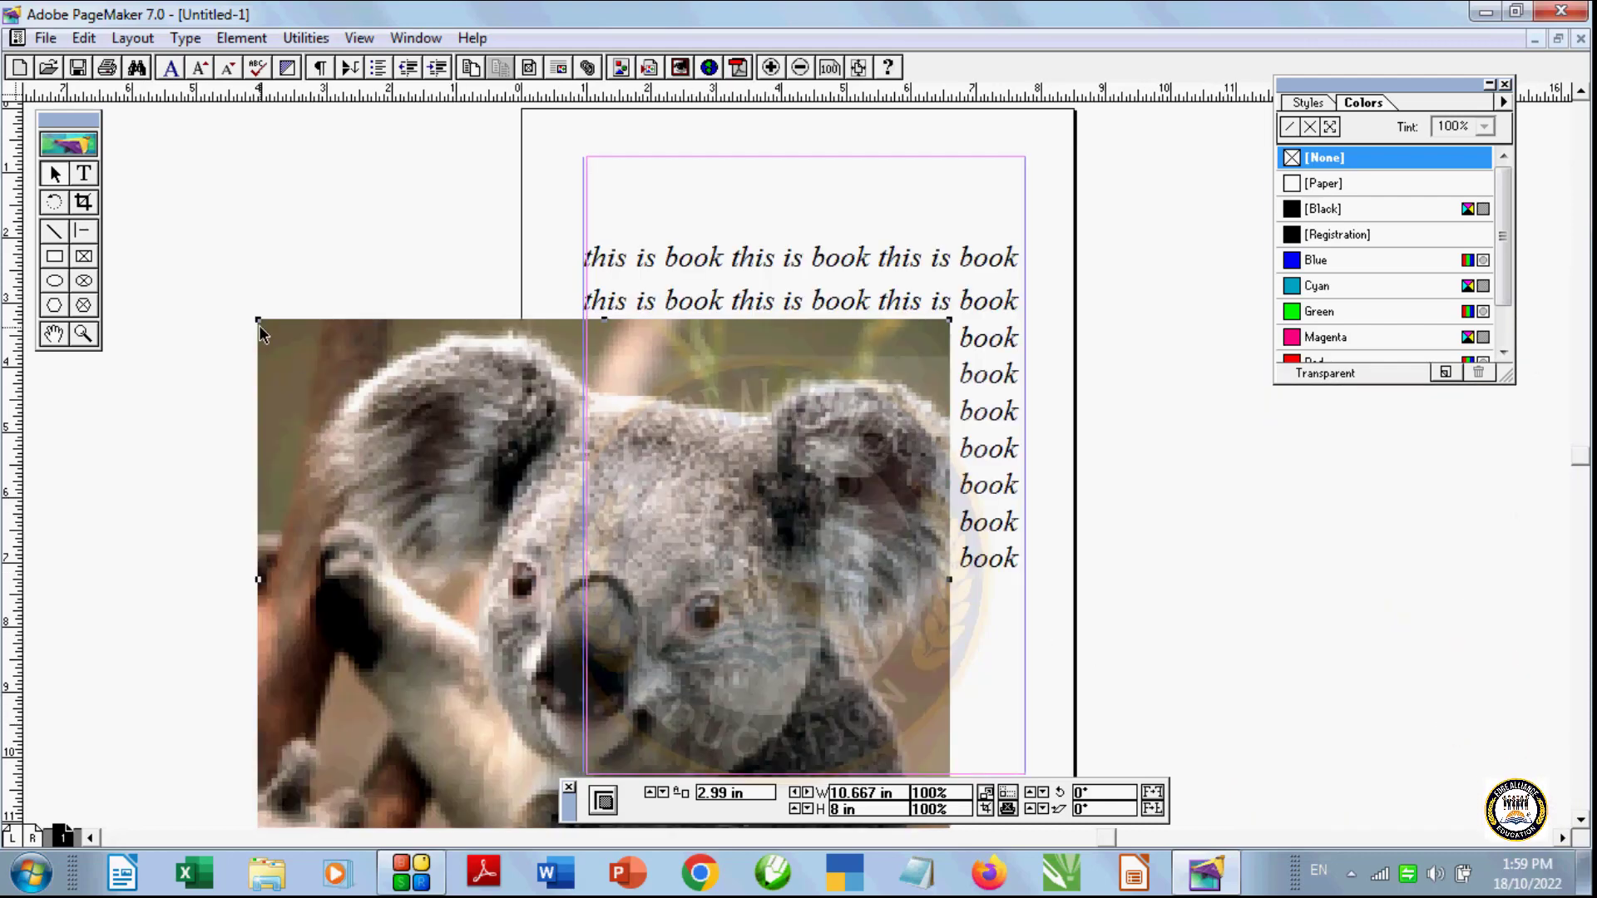
pyautogui.moveTo(337, 414); pyautogui.dragTo(672, 553)
pyautogui.moveTo(418, 477); pyautogui.dragTo(757, 387)
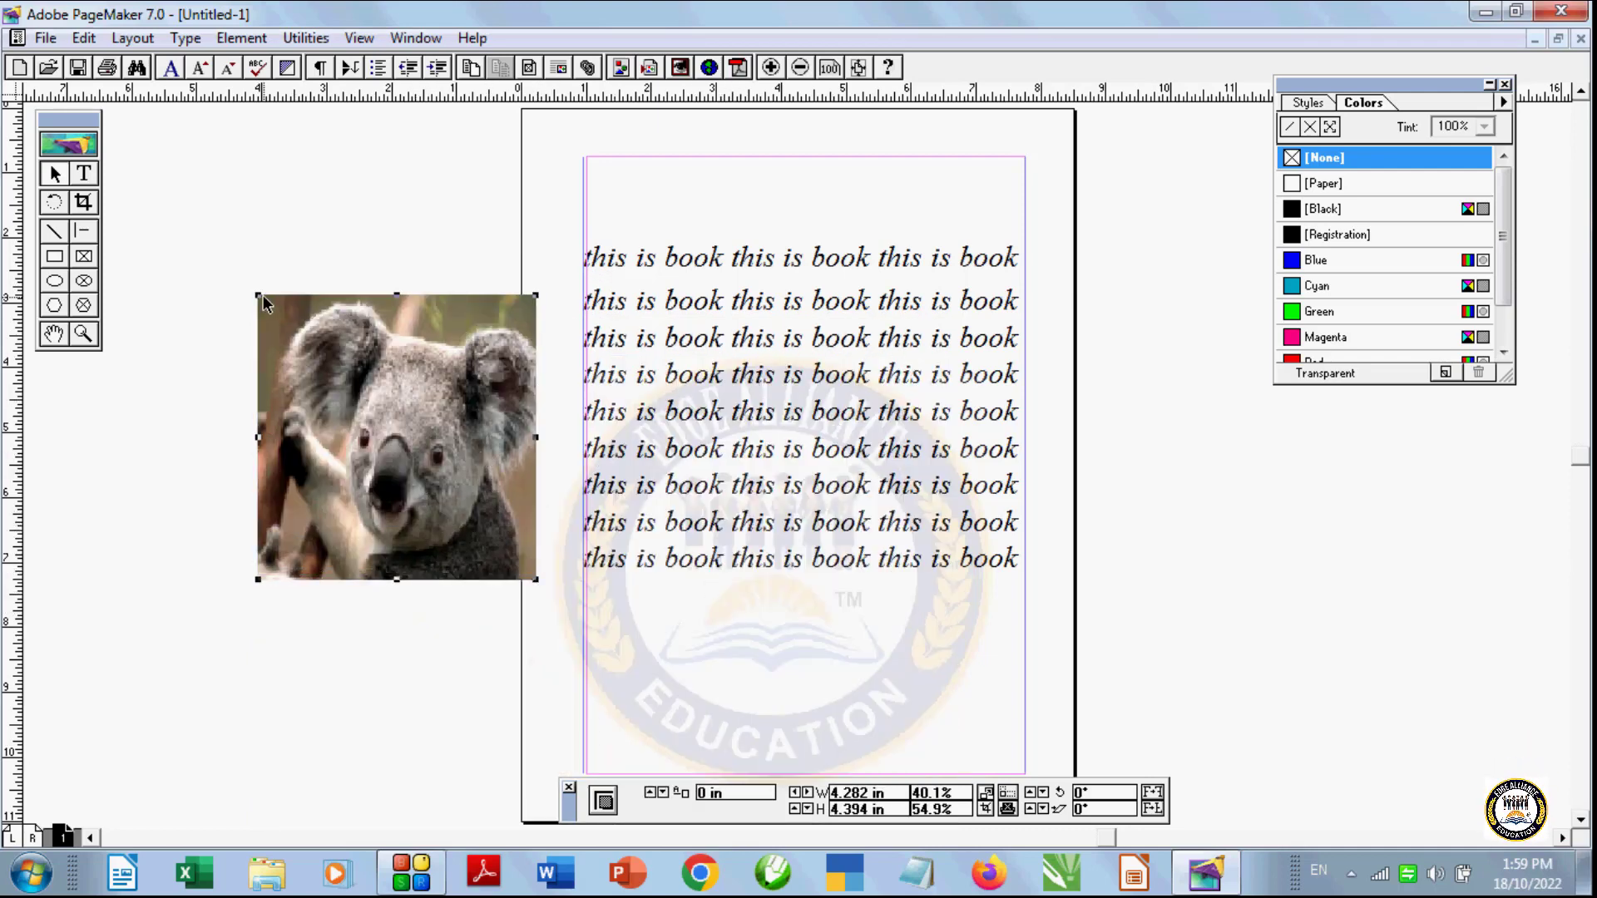
pyautogui.moveTo(262, 301); pyautogui.dragTo(383, 369)
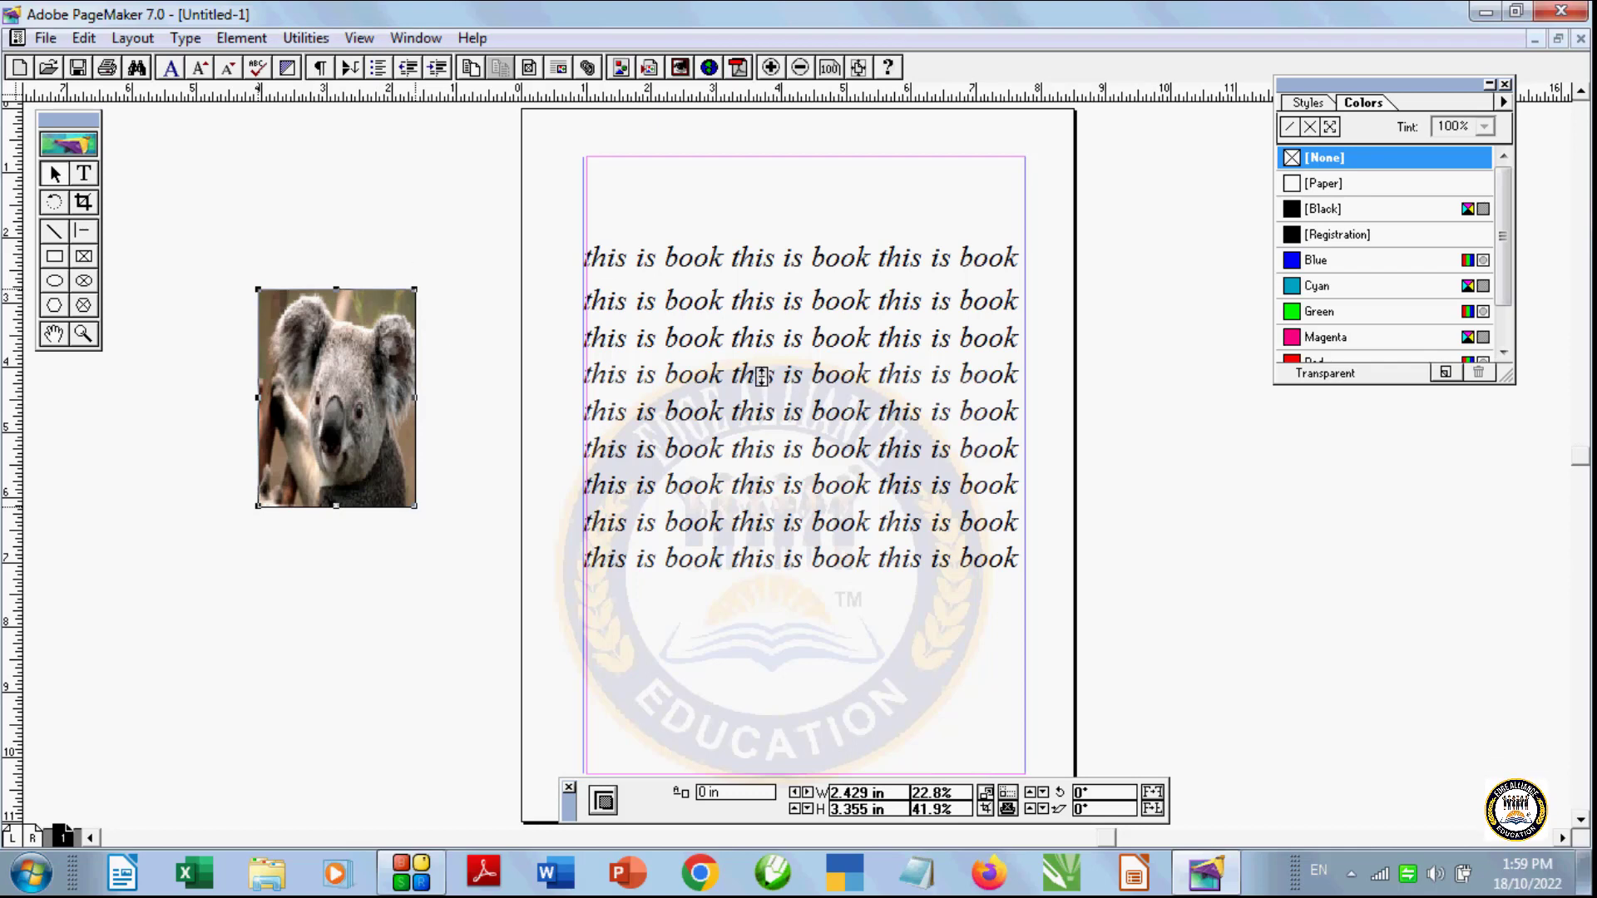
pyautogui.moveTo(414, 407)
pyautogui.mouseDown()
pyautogui.moveTo(762, 408)
pyautogui.moveTo(426, 398)
pyautogui.mouseUp()
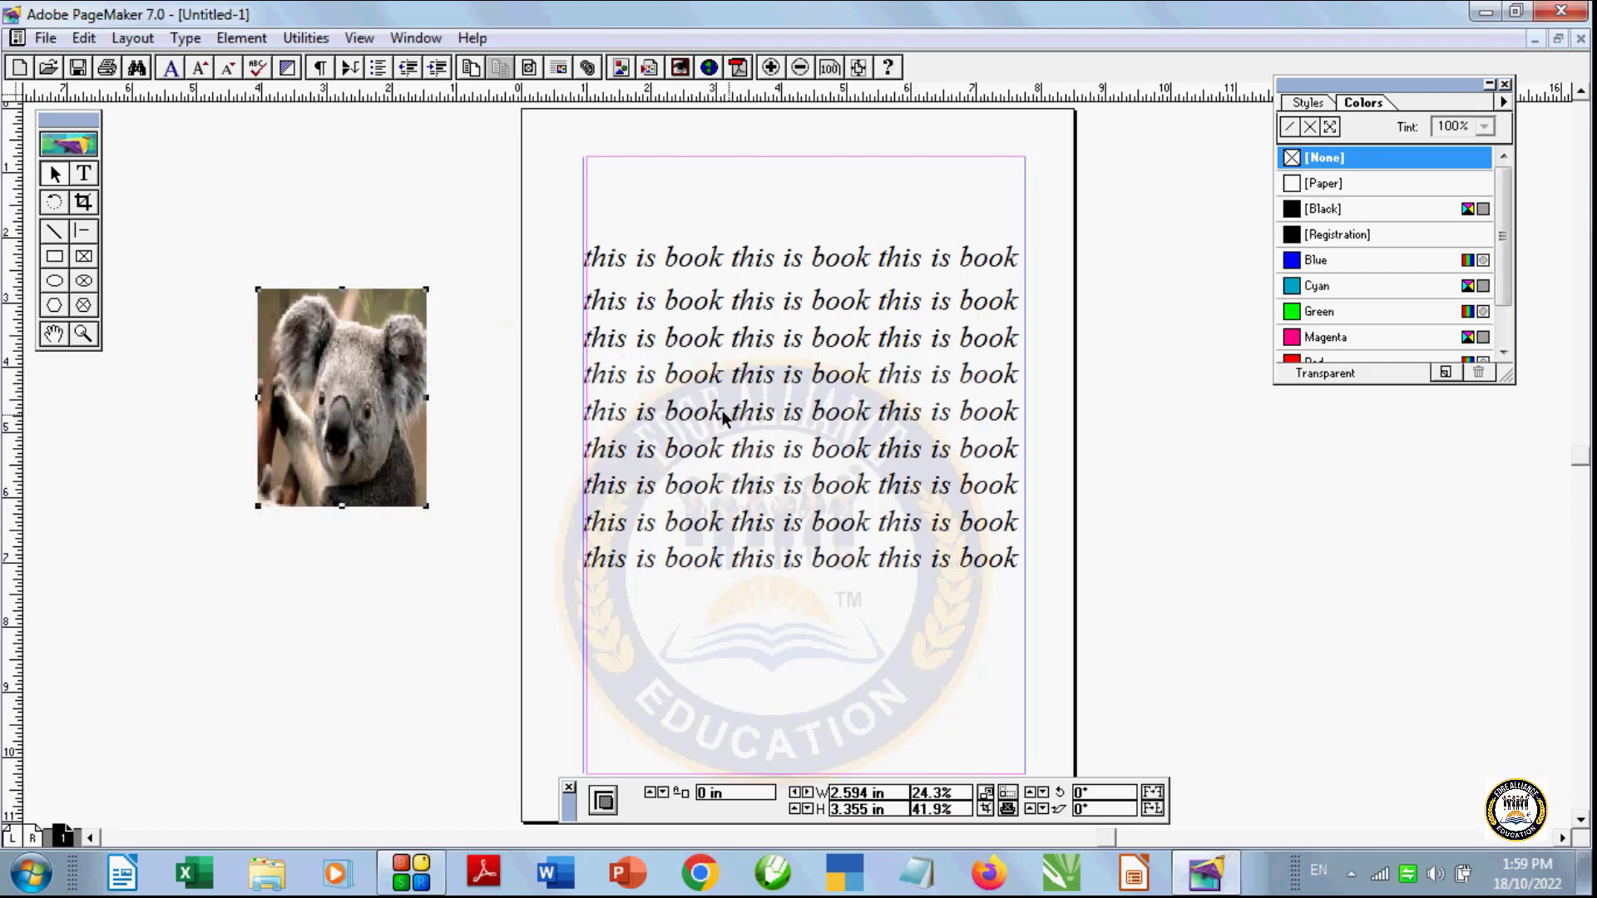
# Step: Shift the lower text block slightly upward and delete the koala picture beside the page
pyautogui.click(227, 35)
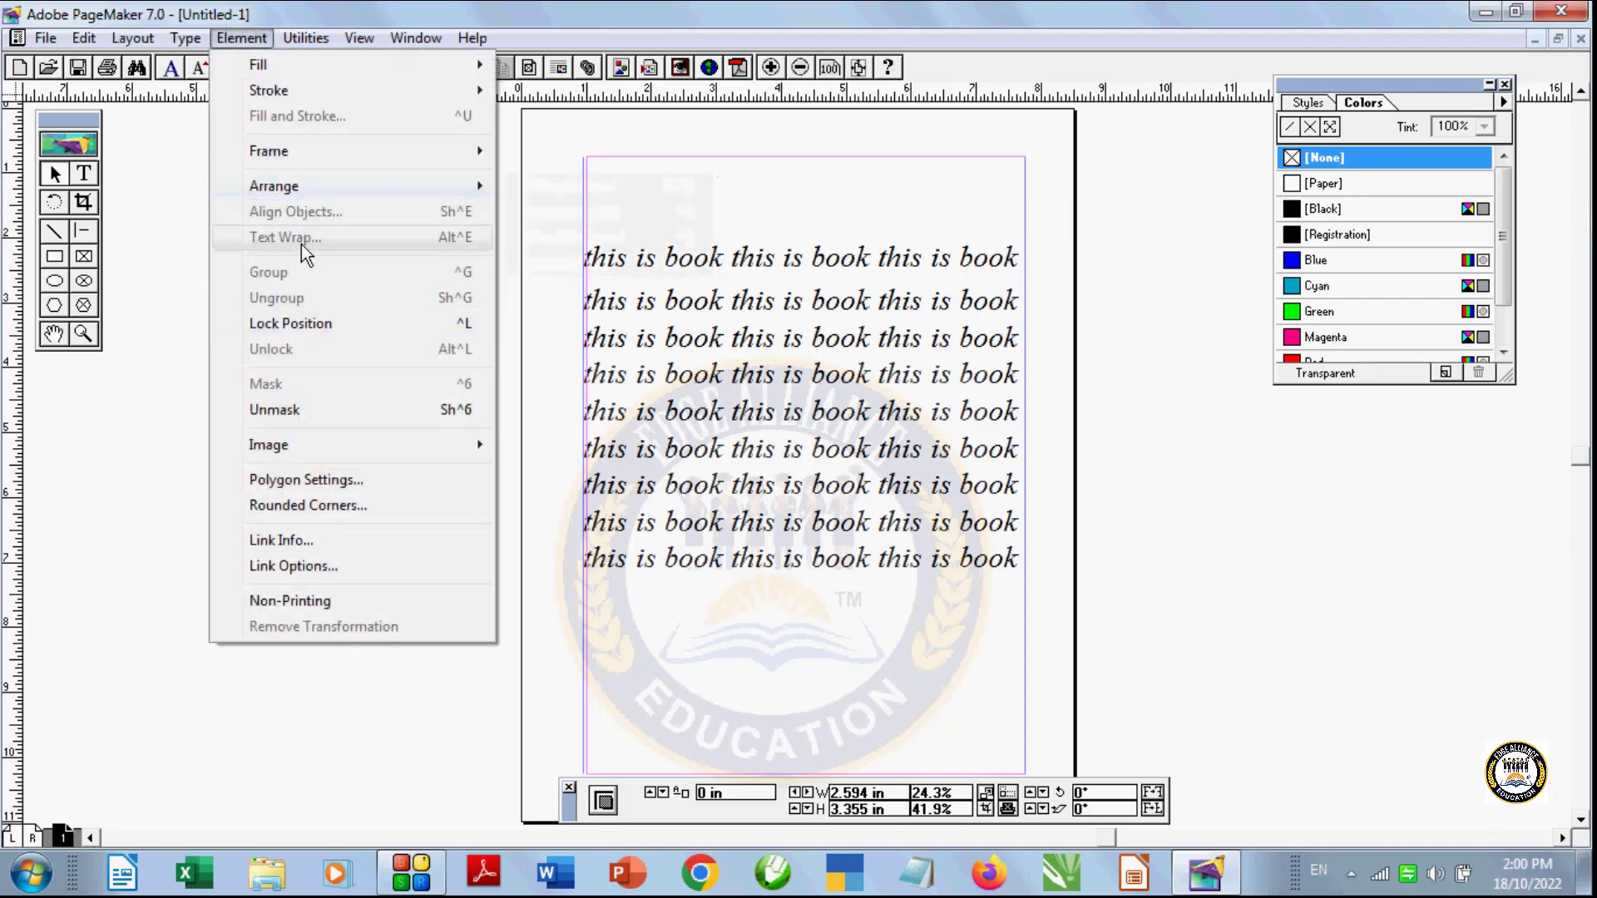
pyautogui.click(823, 510)
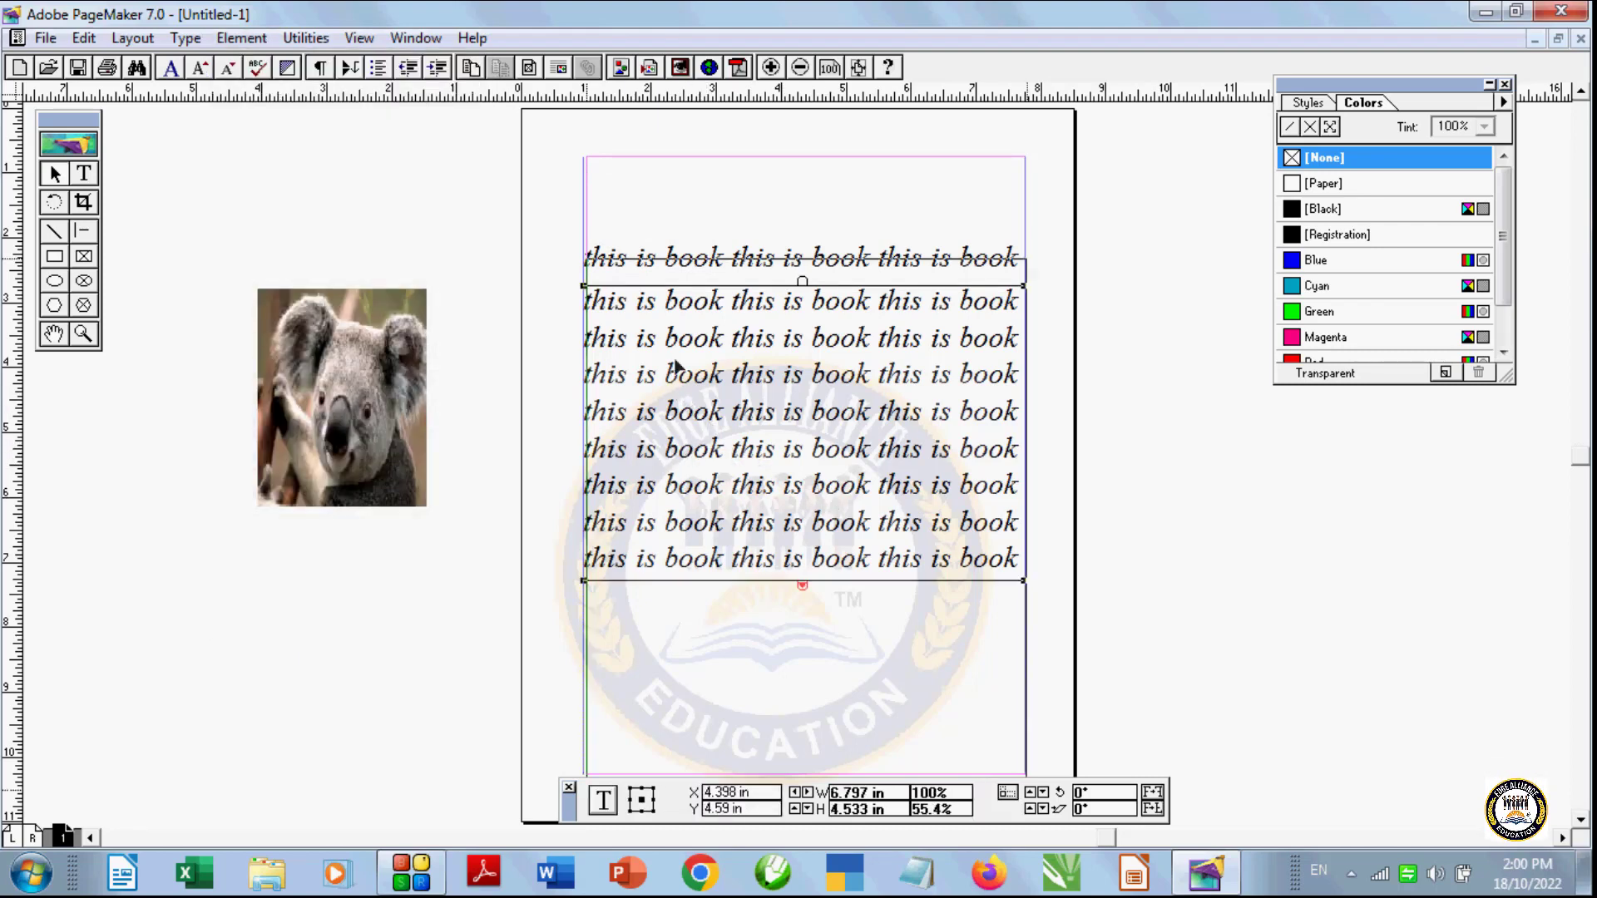
pyautogui.click(383, 404)
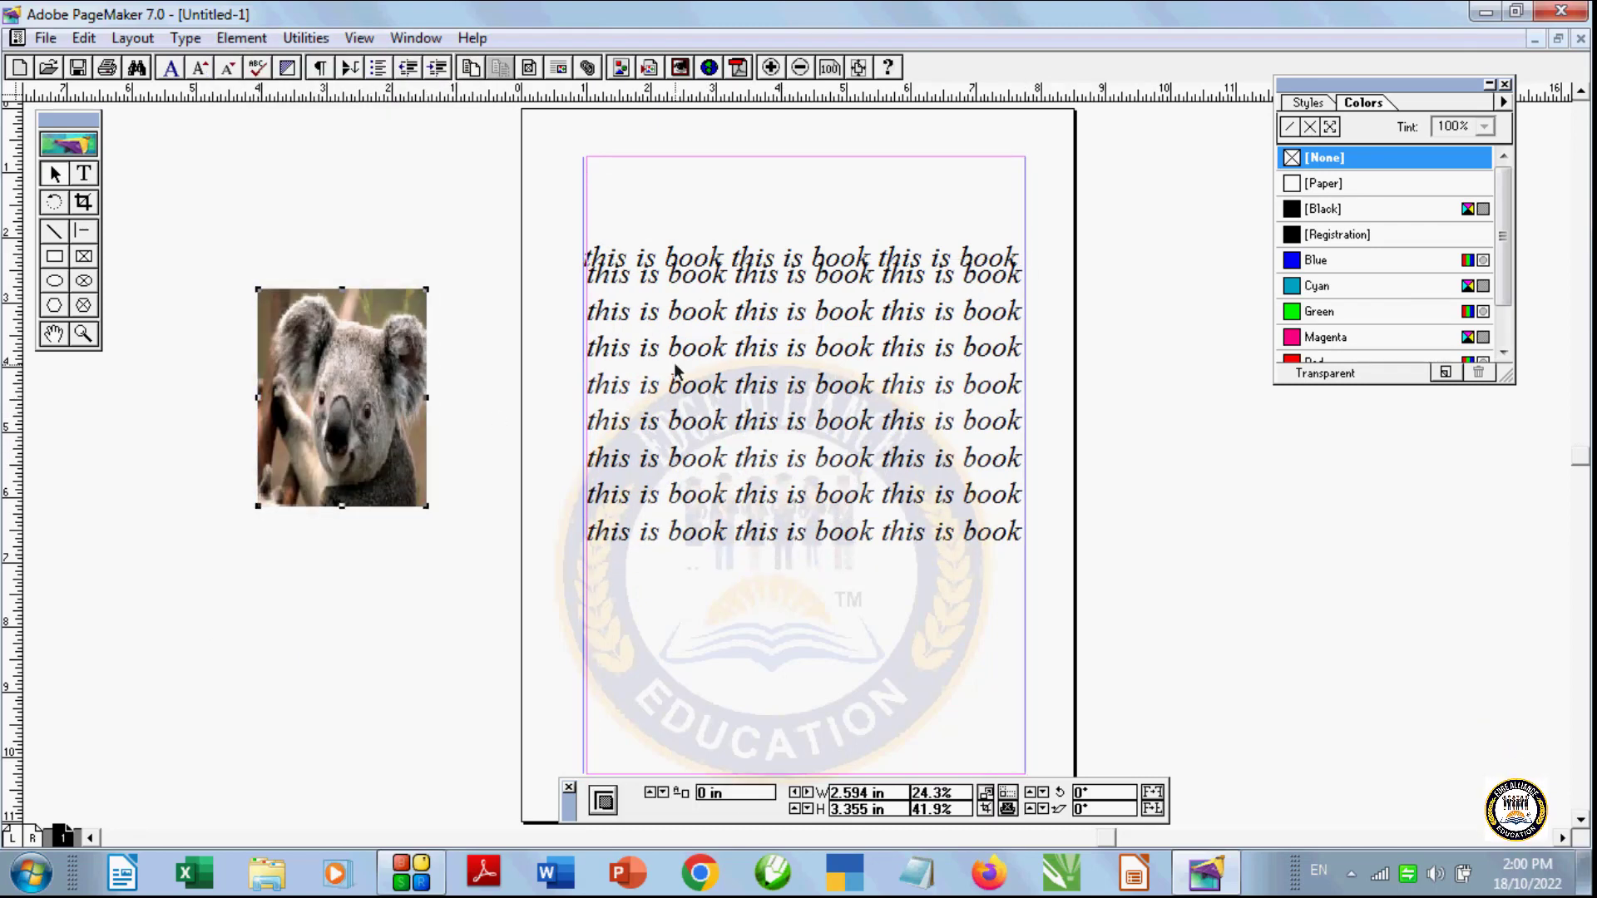
pyautogui.press('Delete')
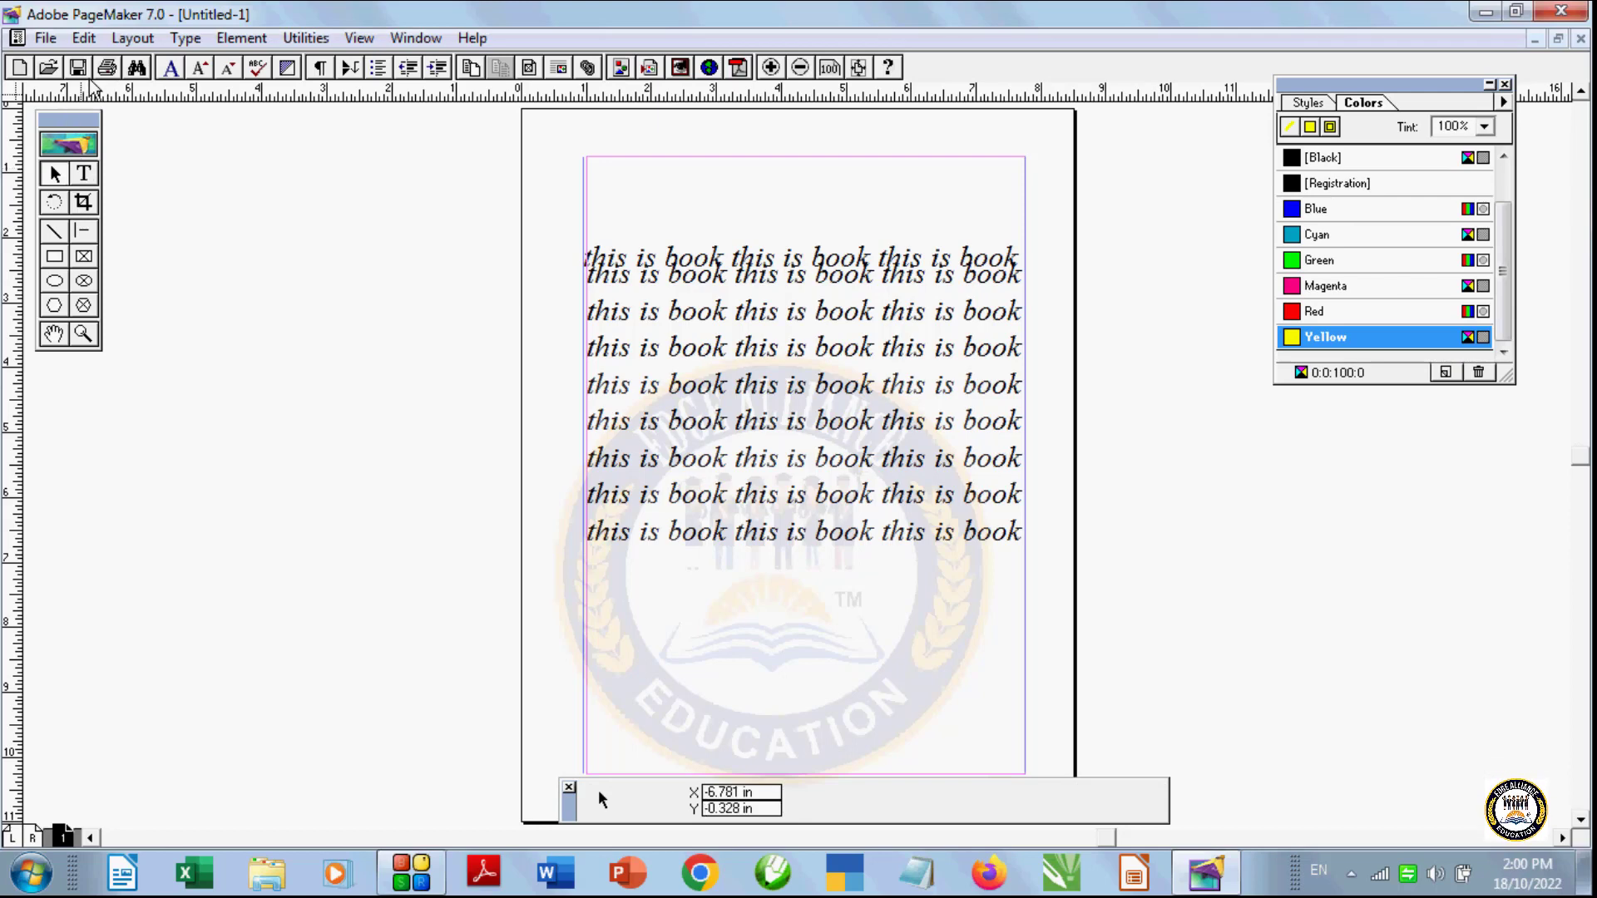
# Step: Place the koala picture 7205.tmp.jpg as an independent graphic over the text, about 1.953 in wide and 2.156 in high
pyautogui.hotkey('ctrl', 'd')
pyautogui.click(196, 205)
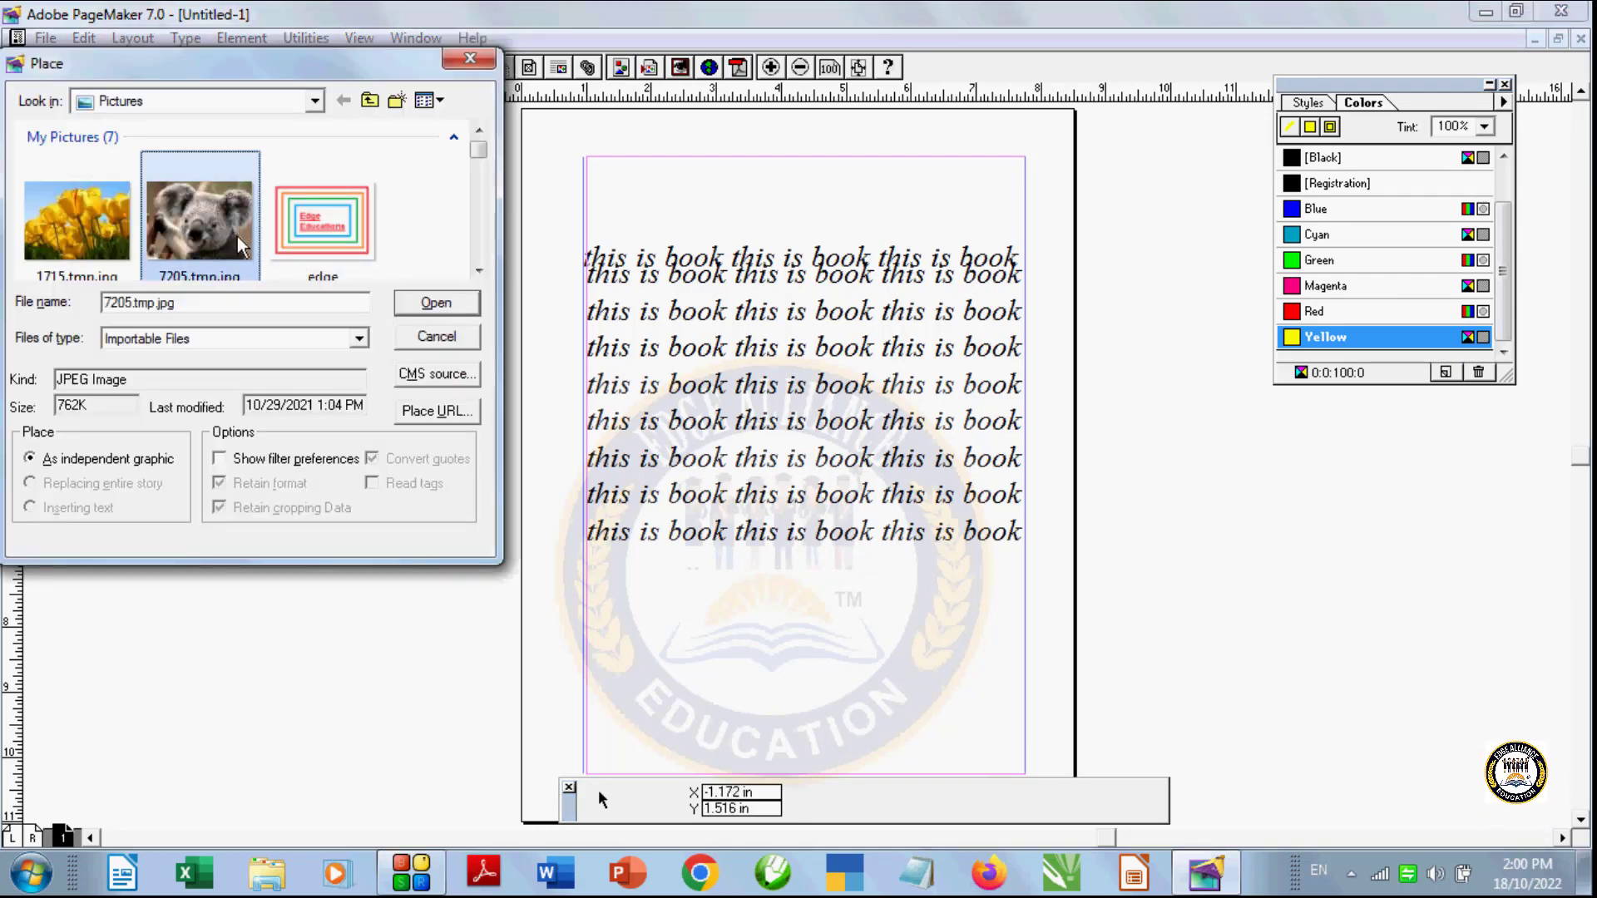
pyautogui.click(429, 299)
pyautogui.click(743, 473)
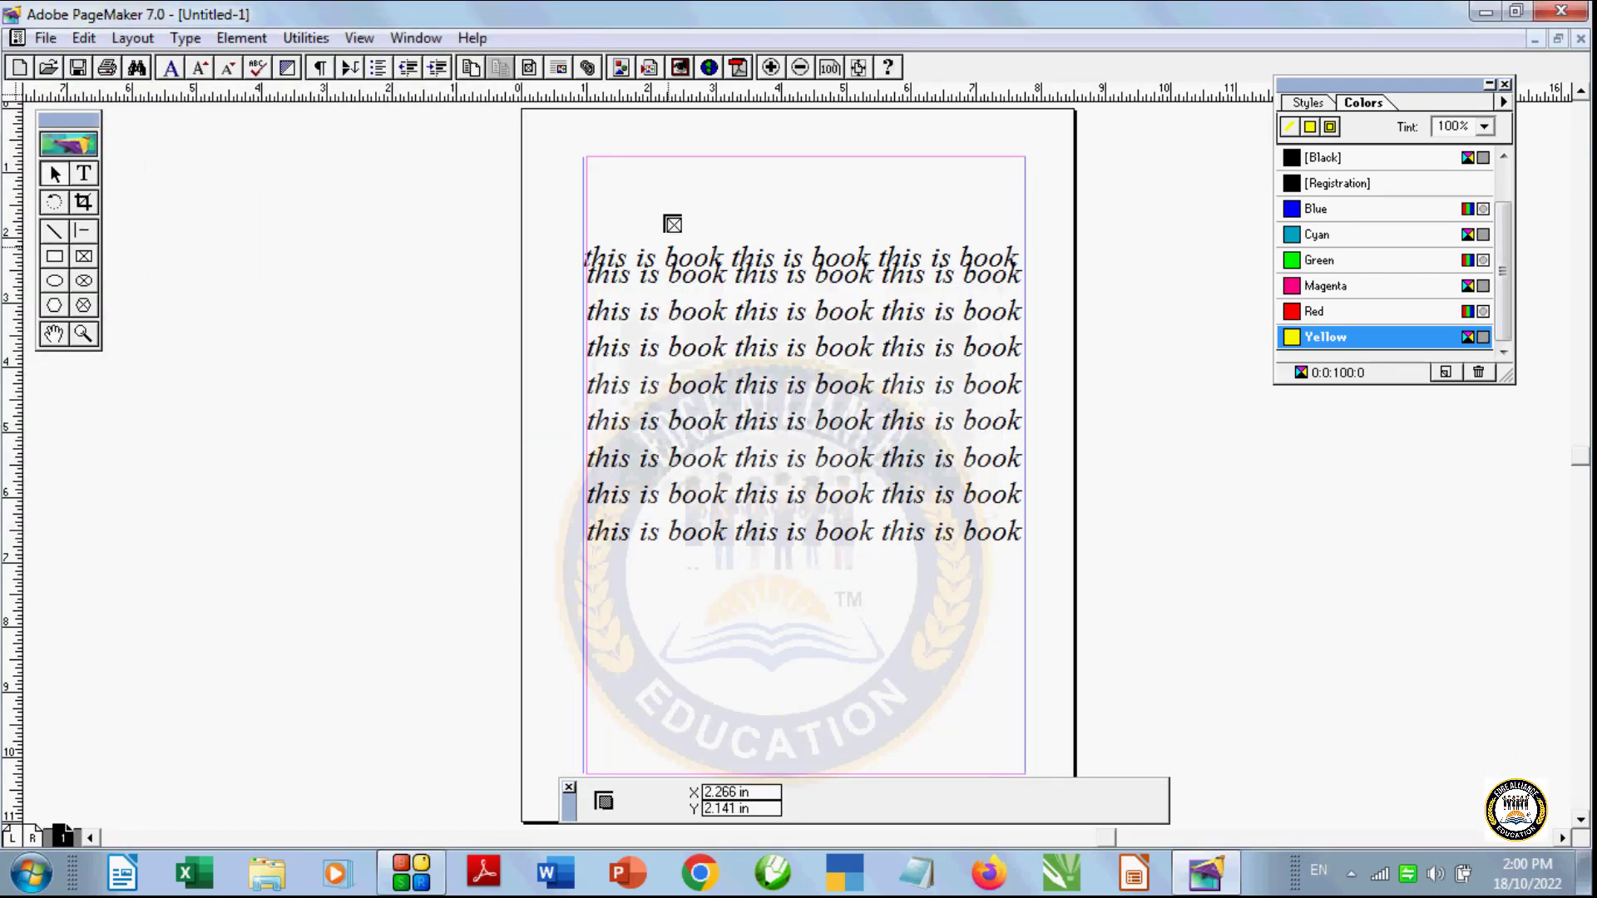
pyautogui.moveTo(622, 262); pyautogui.dragTo(750, 402)
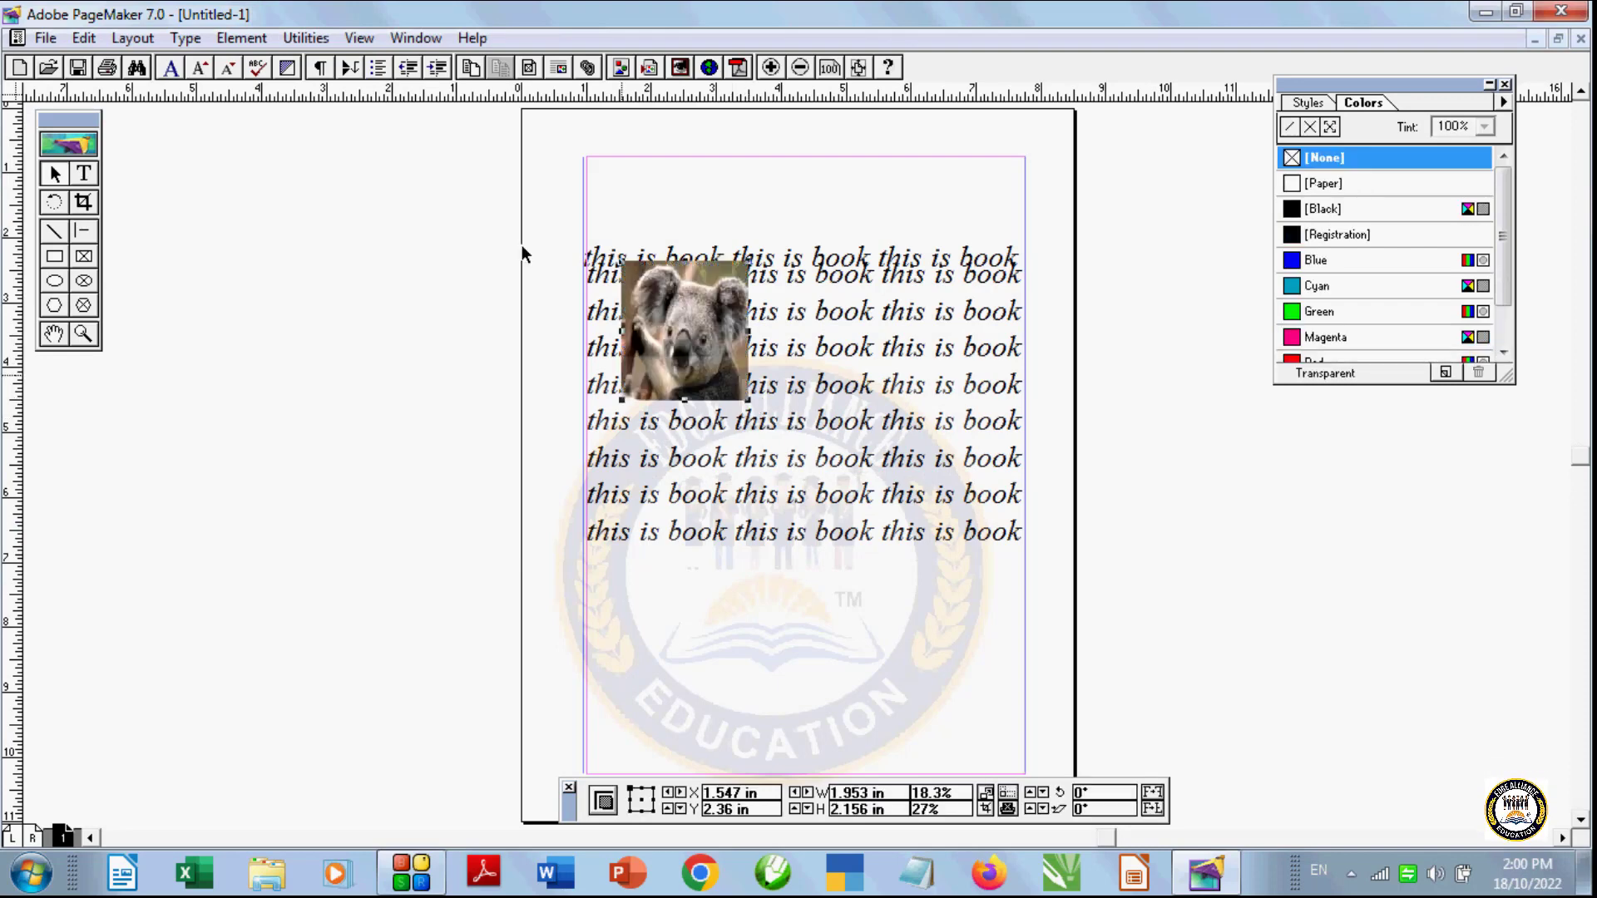
# Step: Apply the no-wrap Text Wrap option to the koala picture and move it over the text to about X 2.625 in, Y 2.641 in
pyautogui.click(241, 37)
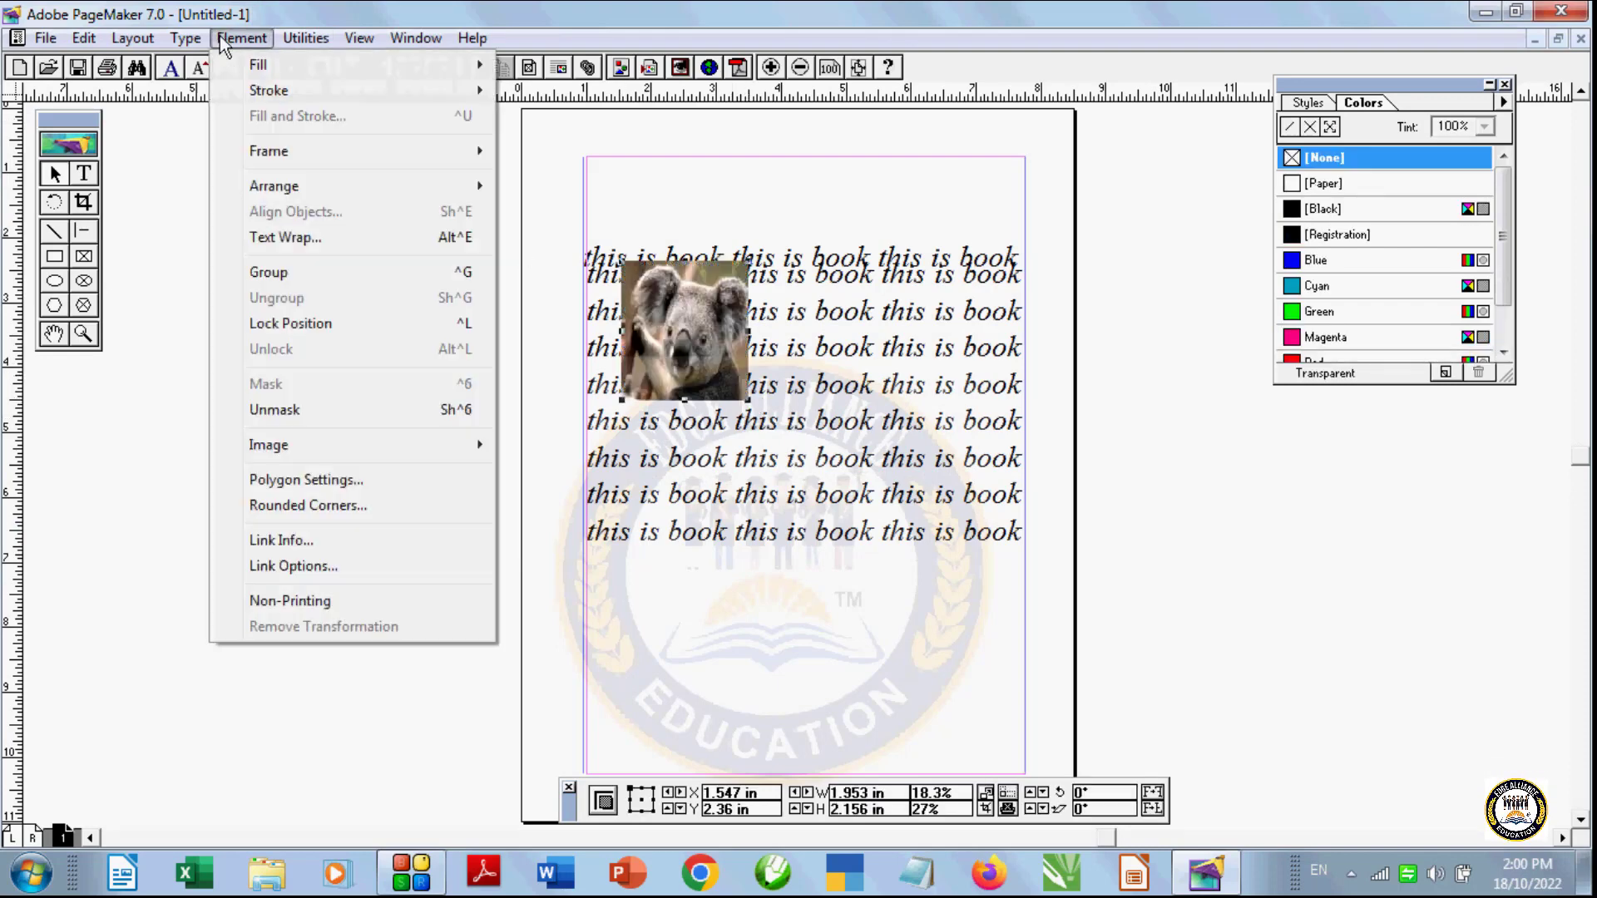
pyautogui.click(283, 237)
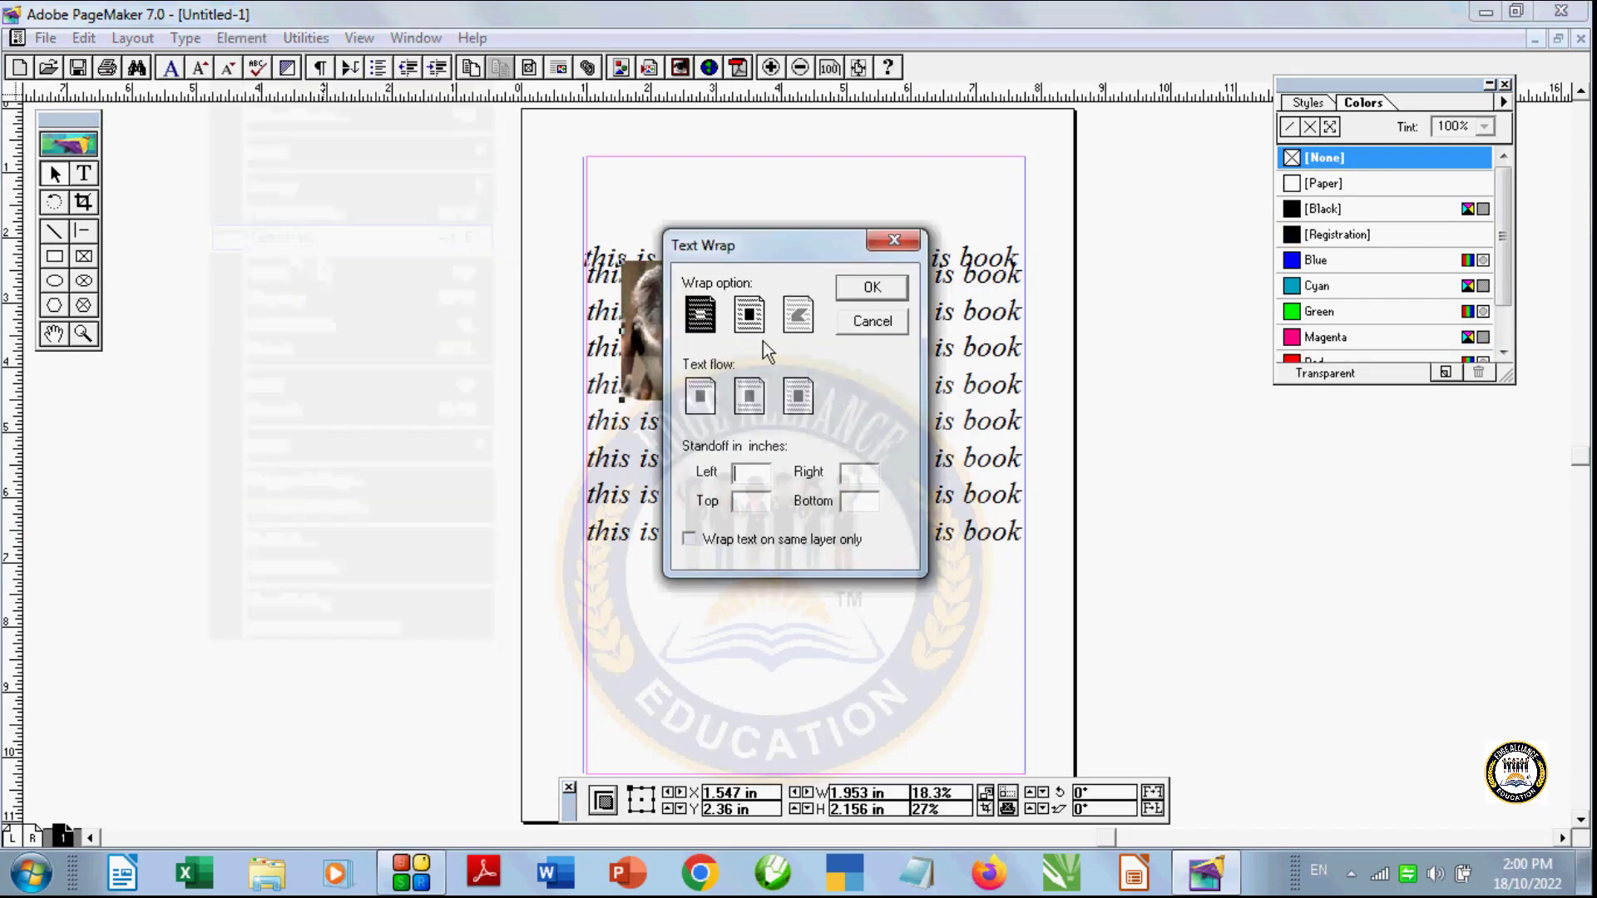
pyautogui.moveTo(710, 242); pyautogui.dragTo(256, 241)
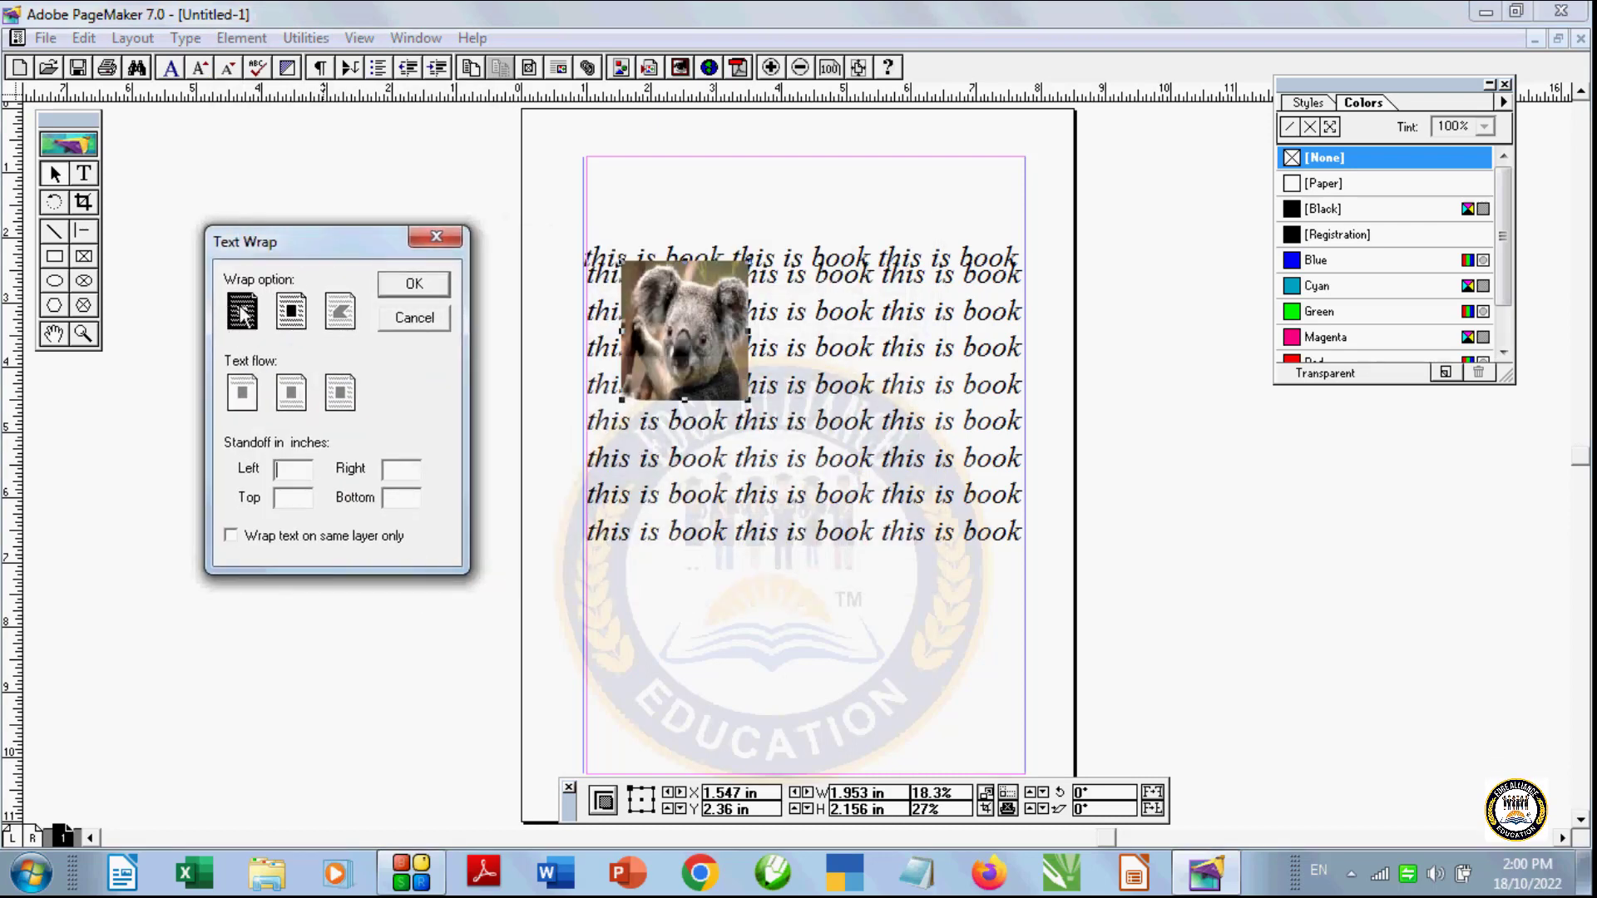
pyautogui.click(242, 314)
pyautogui.click(675, 331)
pyautogui.click(440, 291)
pyautogui.moveTo(694, 349); pyautogui.dragTo(760, 394)
# Step: Apply rectangular text wrap to the koala picture and move it within the text to about X 3.563 in, Y 3.61 in
pyautogui.click(293, 39)
pyautogui.moveTo(260, 44)
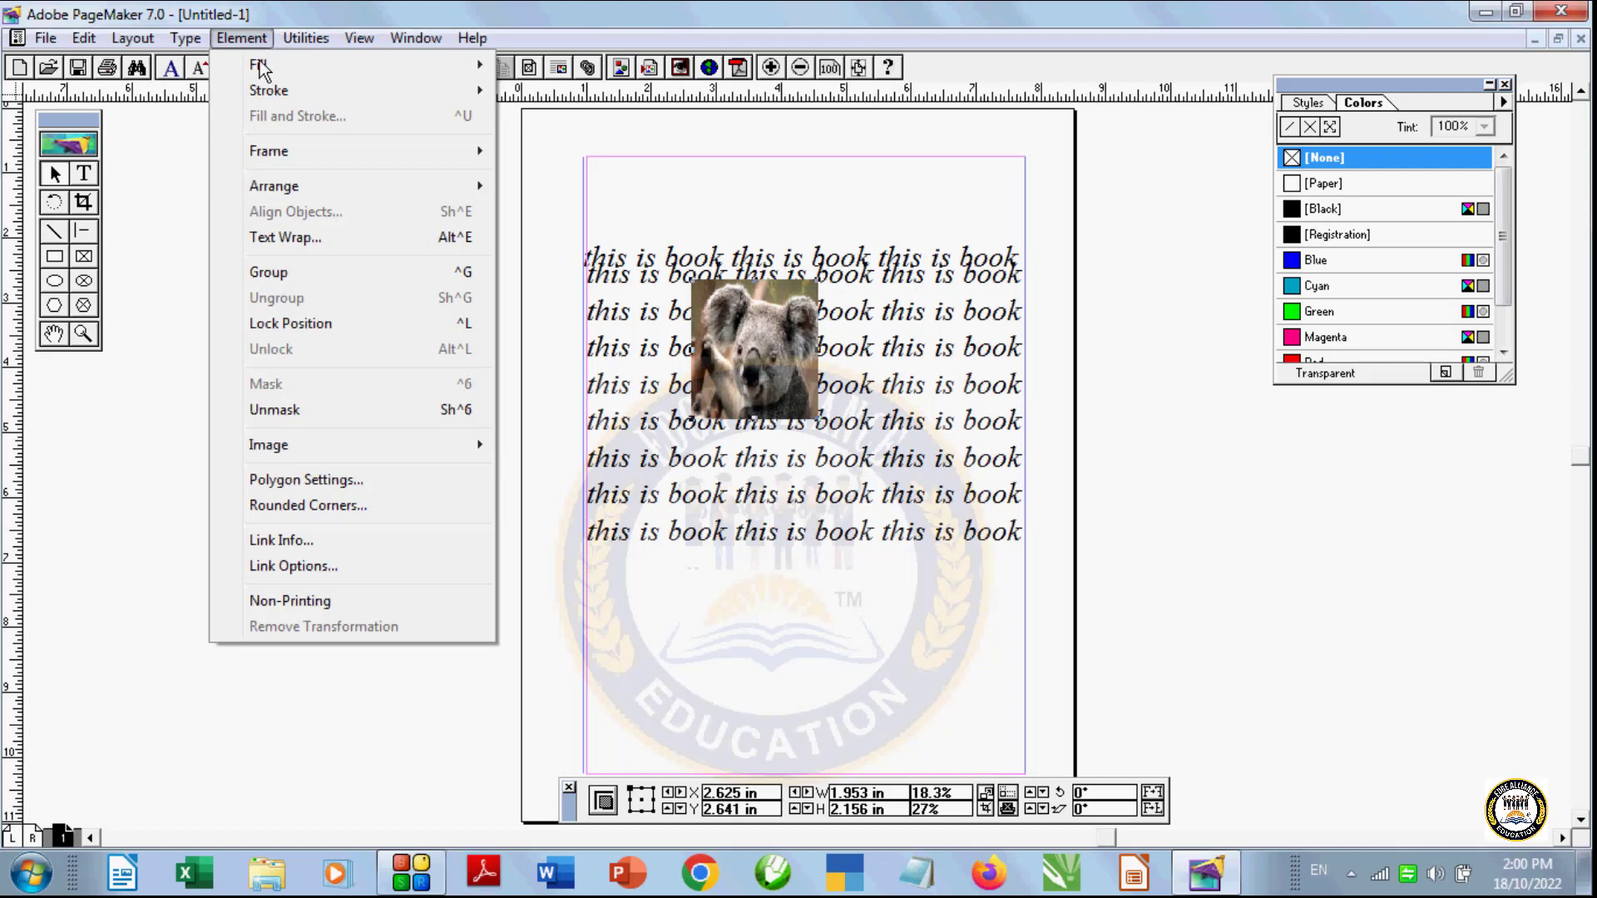
pyautogui.click(291, 238)
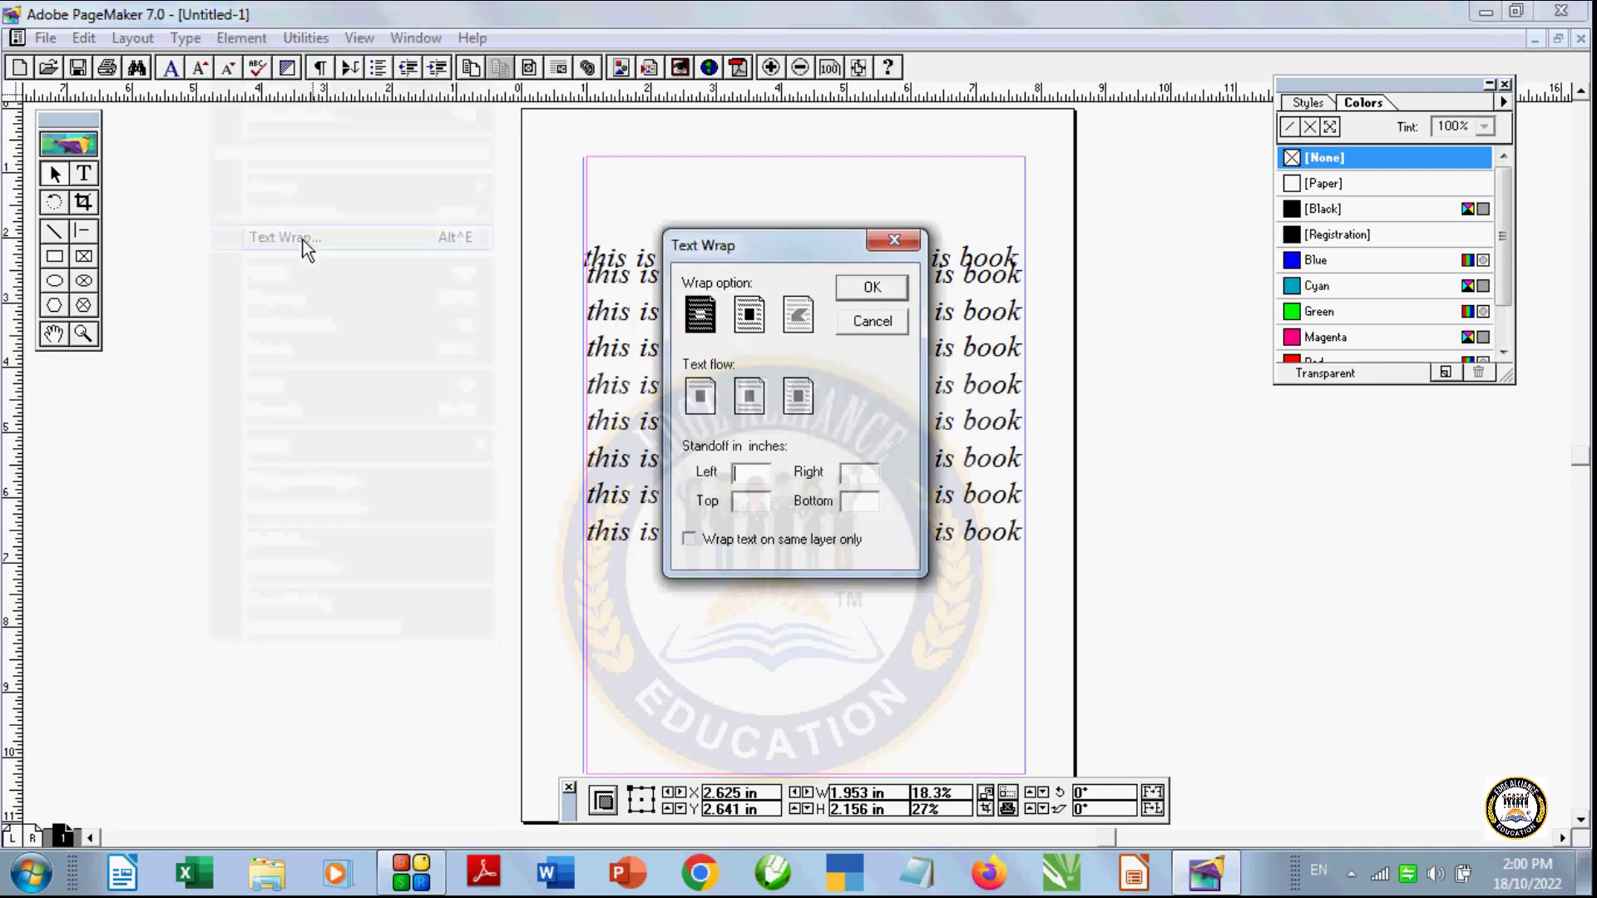
pyautogui.click(751, 314)
pyautogui.click(871, 287)
pyautogui.moveTo(753, 360); pyautogui.dragTo(753, 432)
pyautogui.moveTo(768, 445); pyautogui.dragTo(816, 424)
# Step: Set the picture's text flow to column break and move the picture down to about X 2.375 in, Y 6.203 in
pyautogui.click(241, 37)
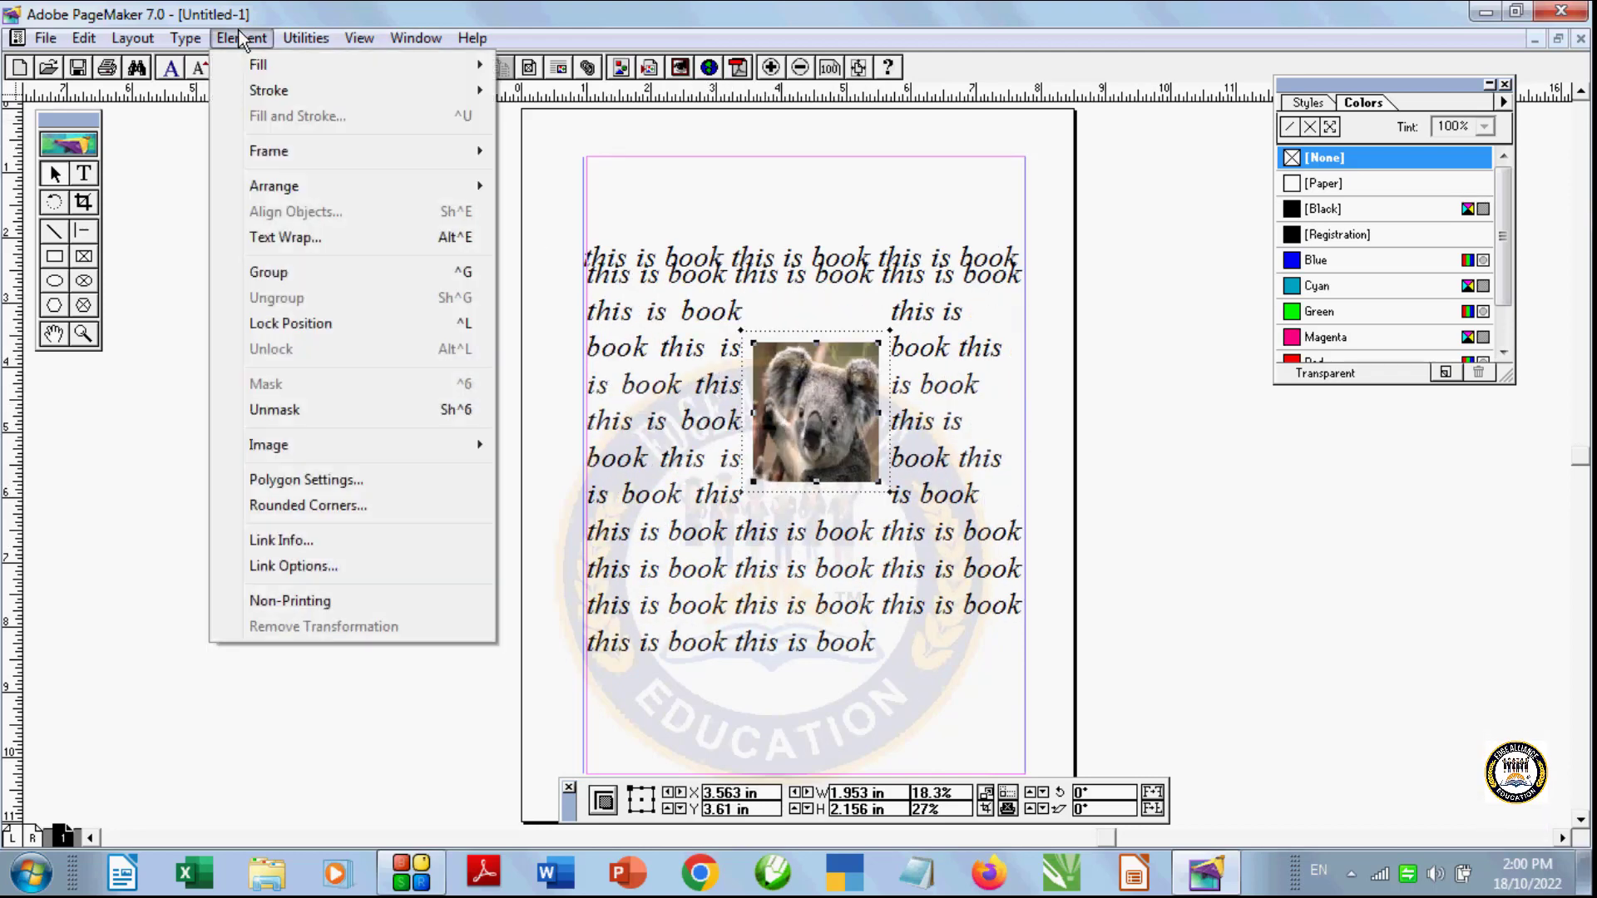
pyautogui.click(306, 239)
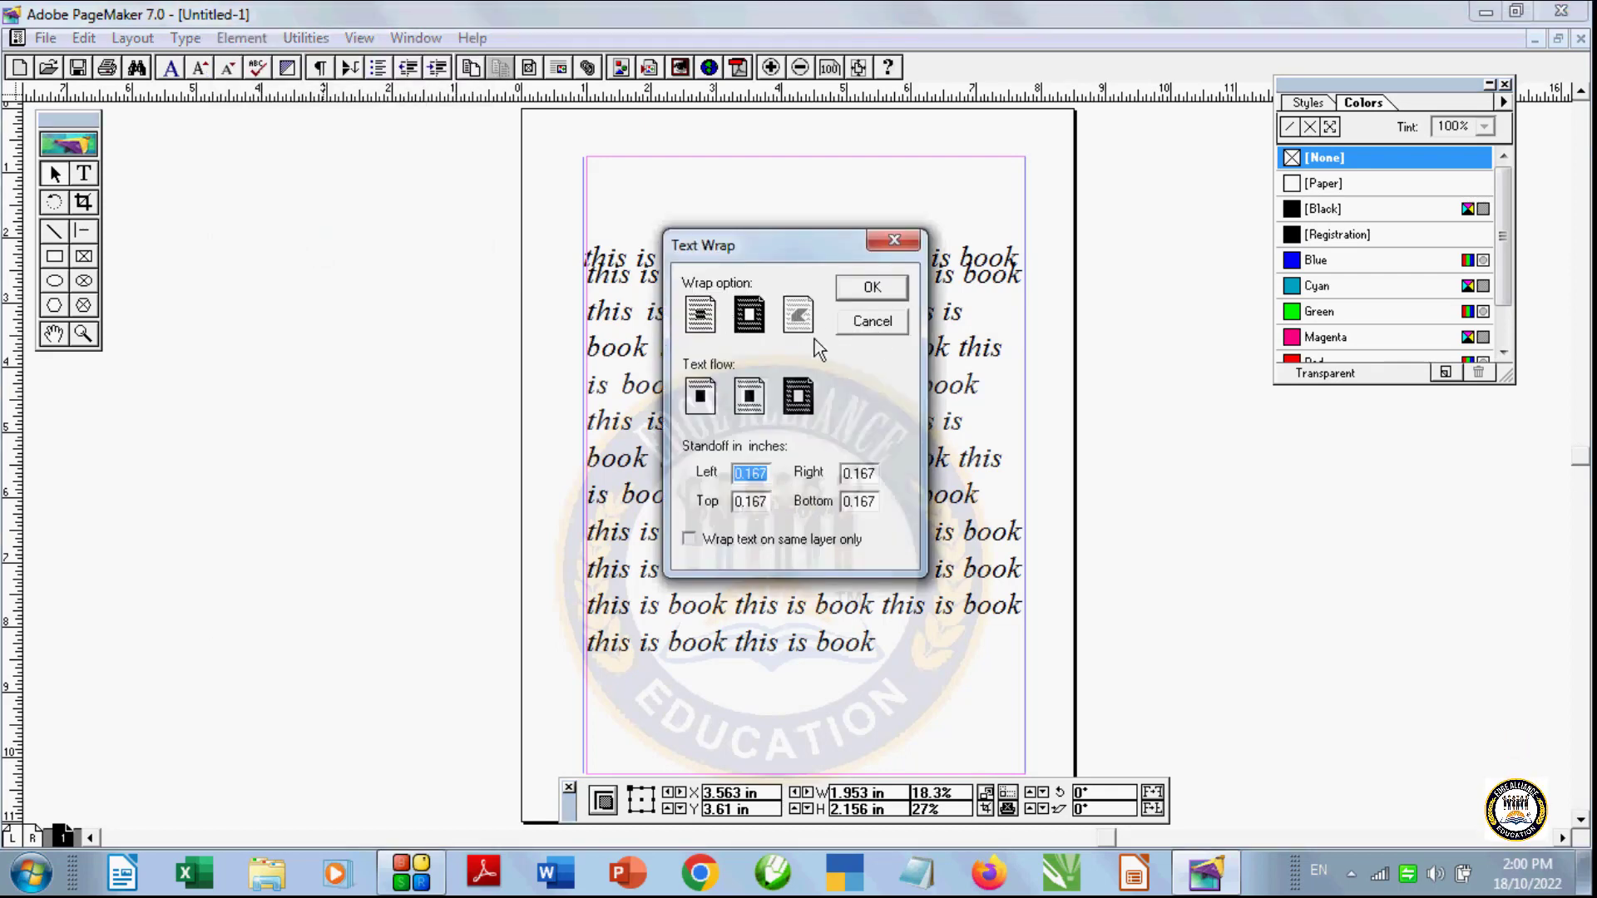
pyautogui.click(871, 286)
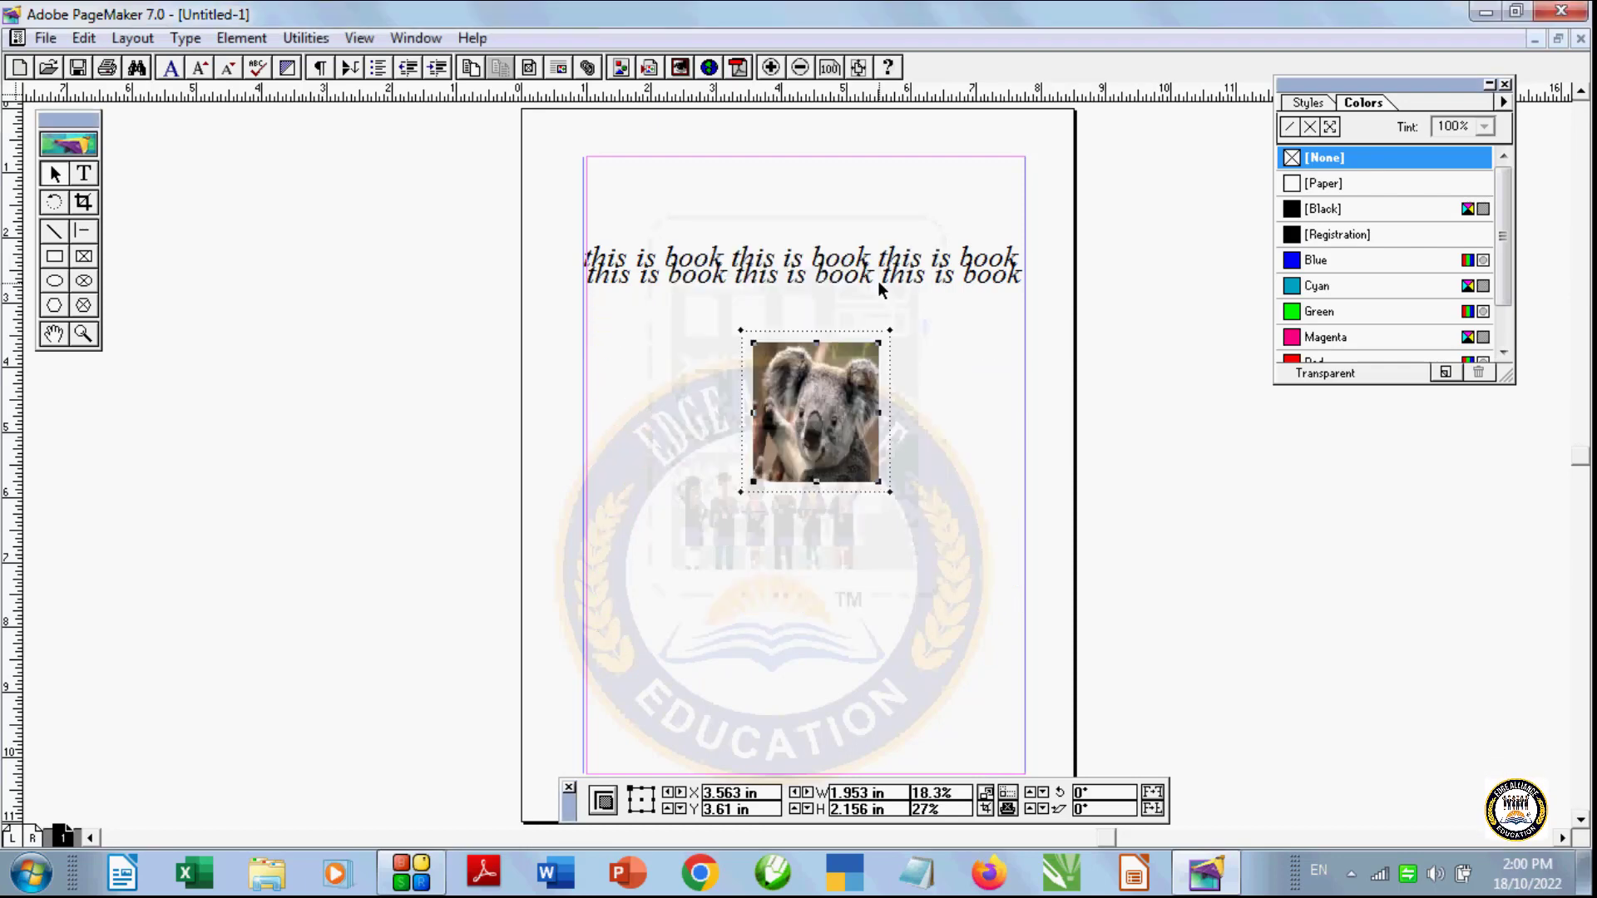
pyautogui.moveTo(809, 487); pyautogui.dragTo(766, 592)
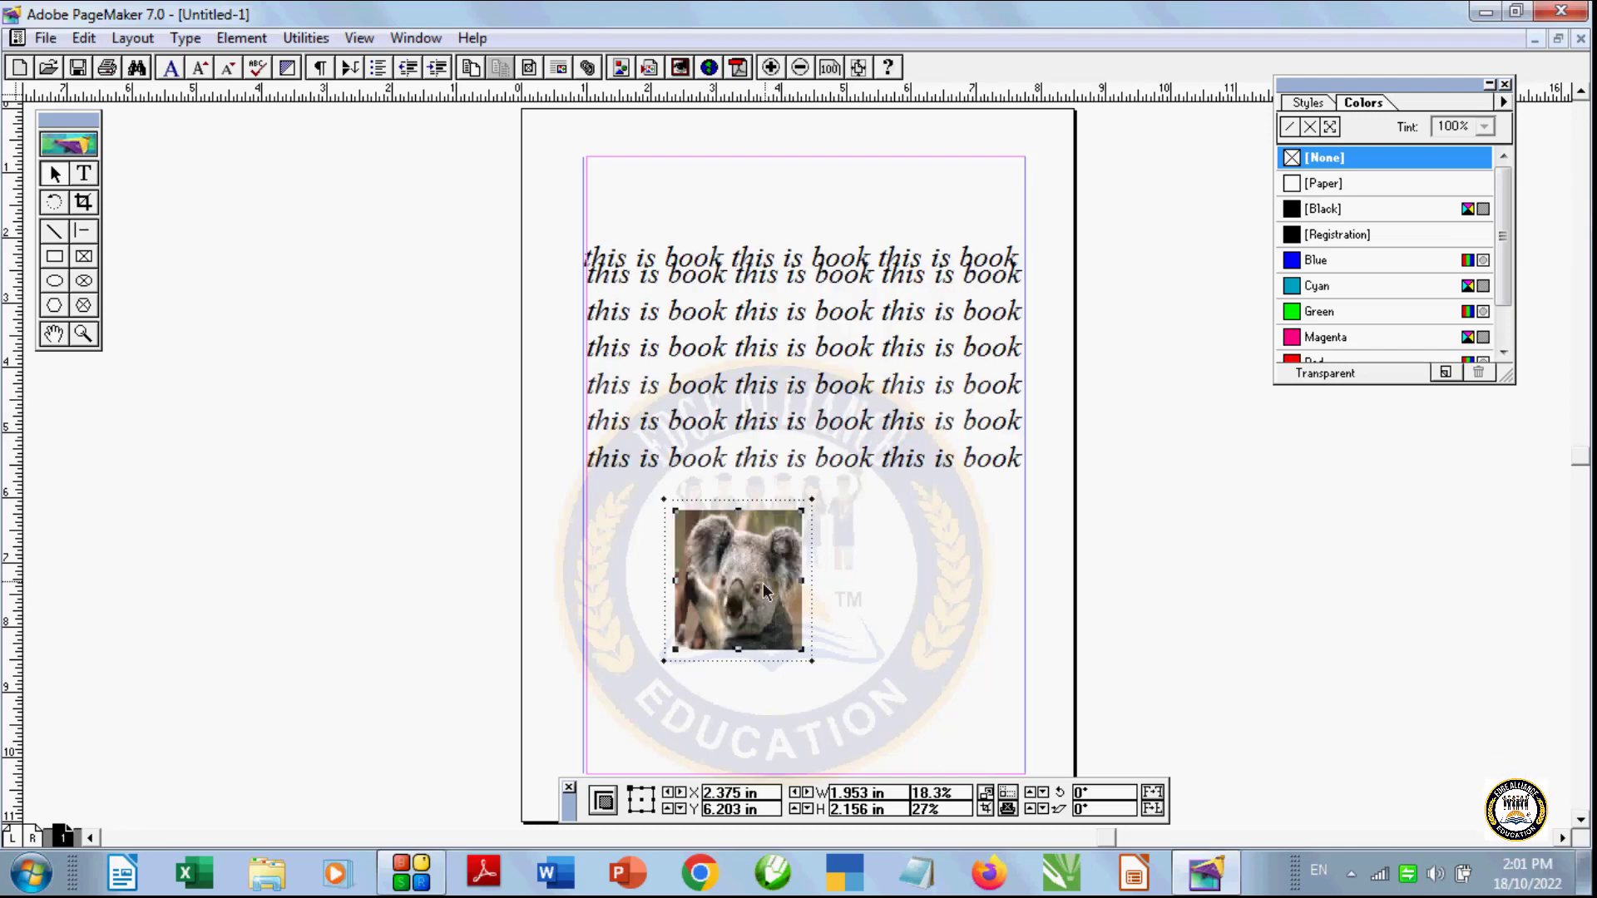
# Step: Set the picture's text flow to jump over and move the picture up to about X 3 in, Y 4.735 in
pyautogui.click(241, 39)
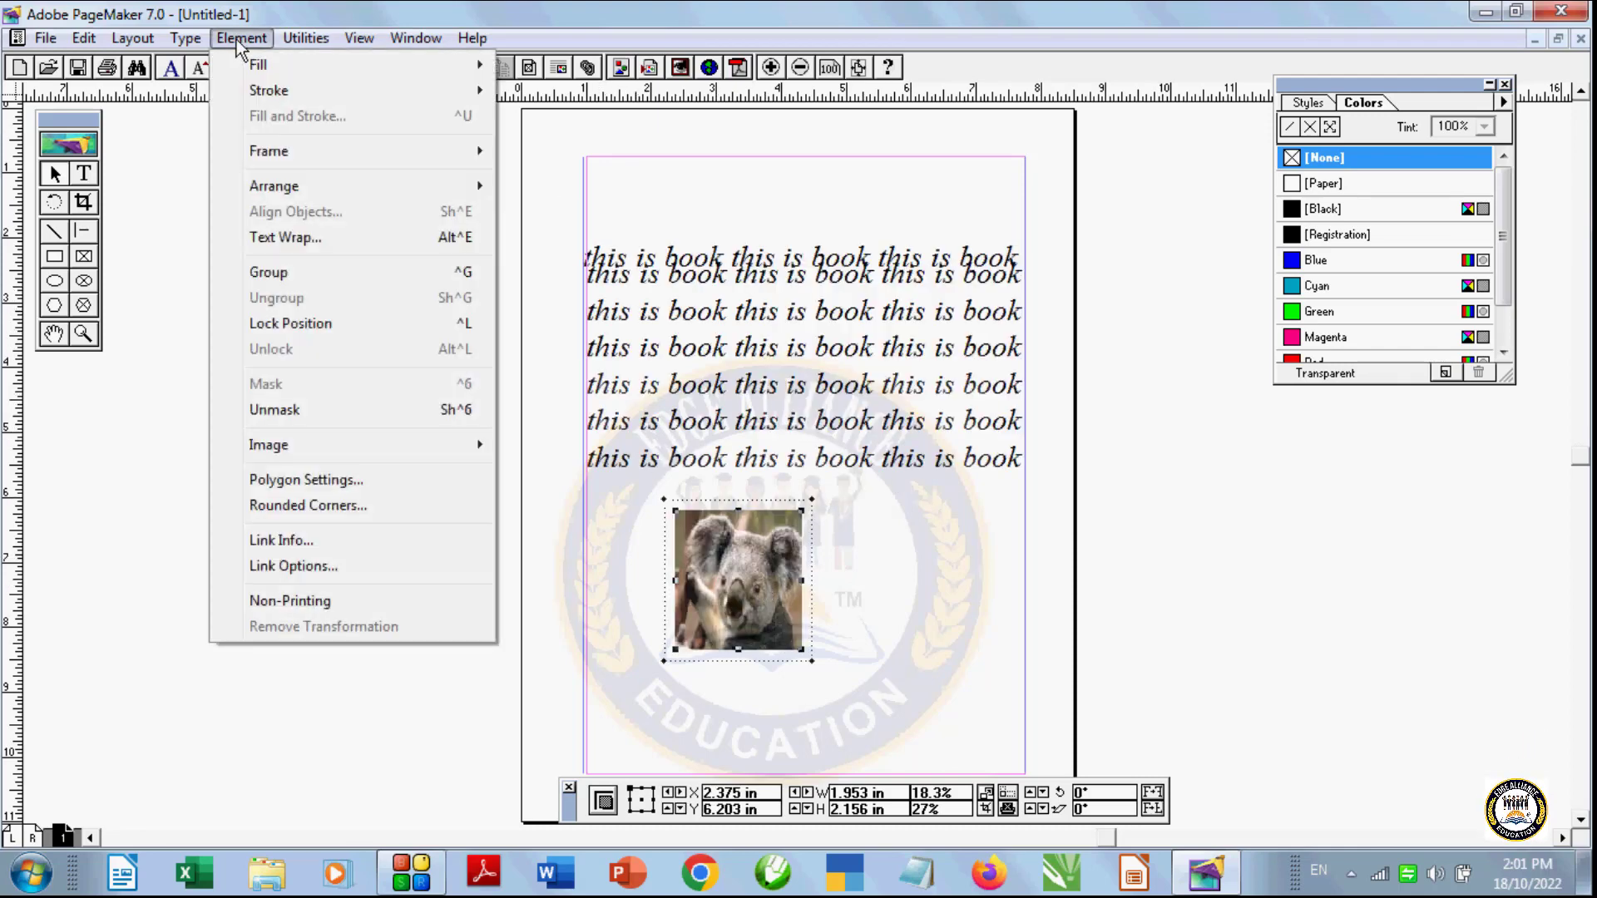
pyautogui.click(318, 239)
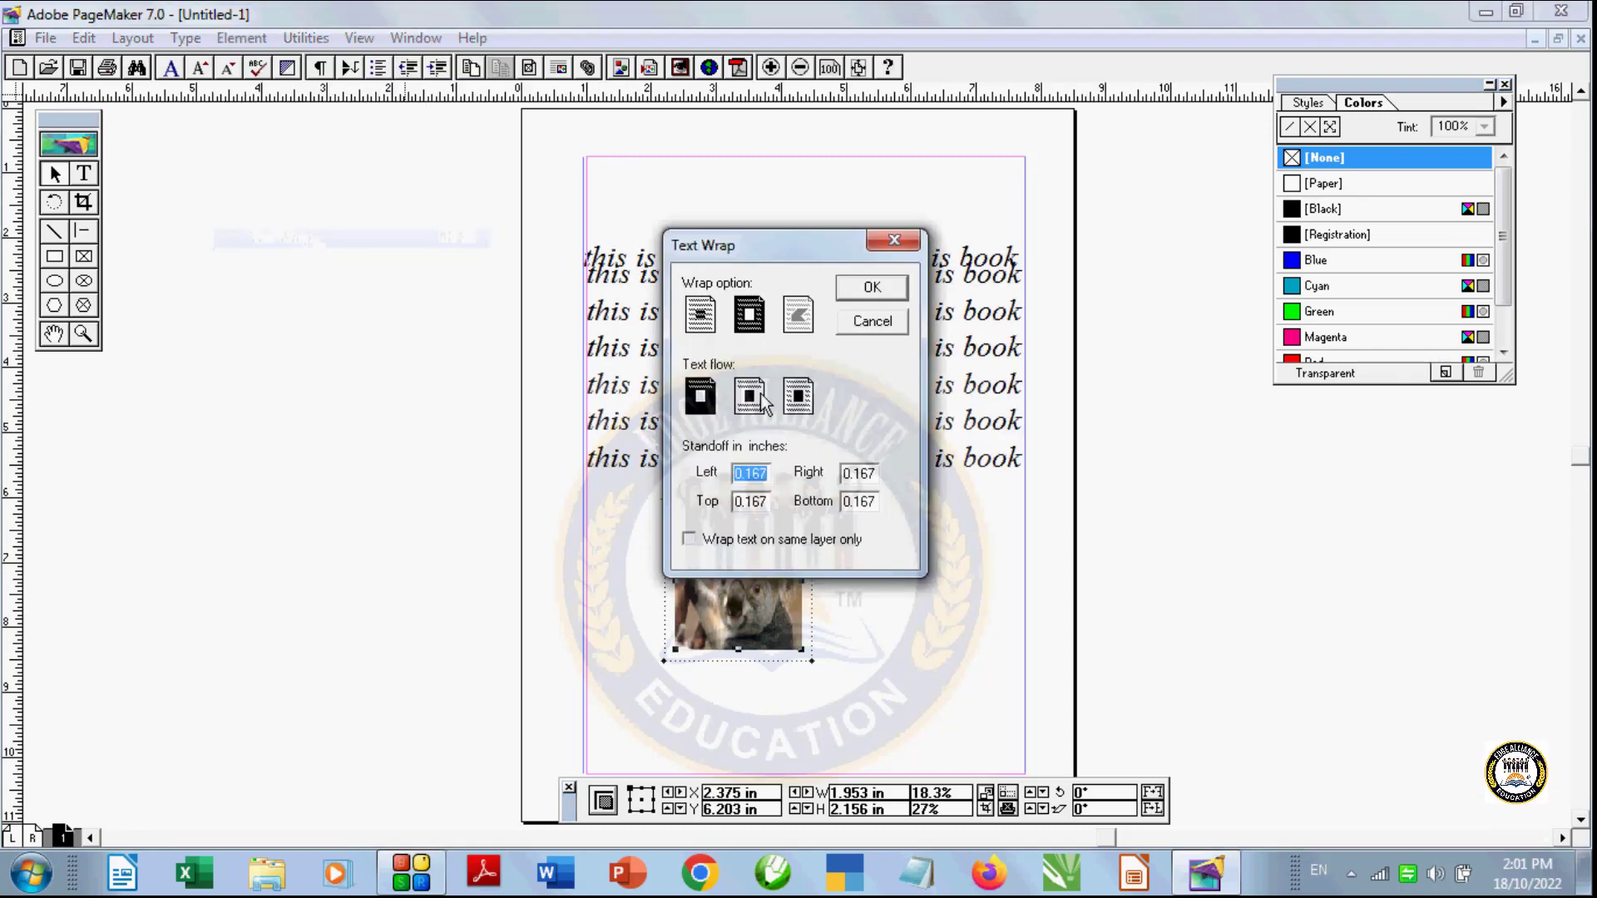
pyautogui.click(870, 290)
pyautogui.moveTo(729, 549); pyautogui.dragTo(783, 466)
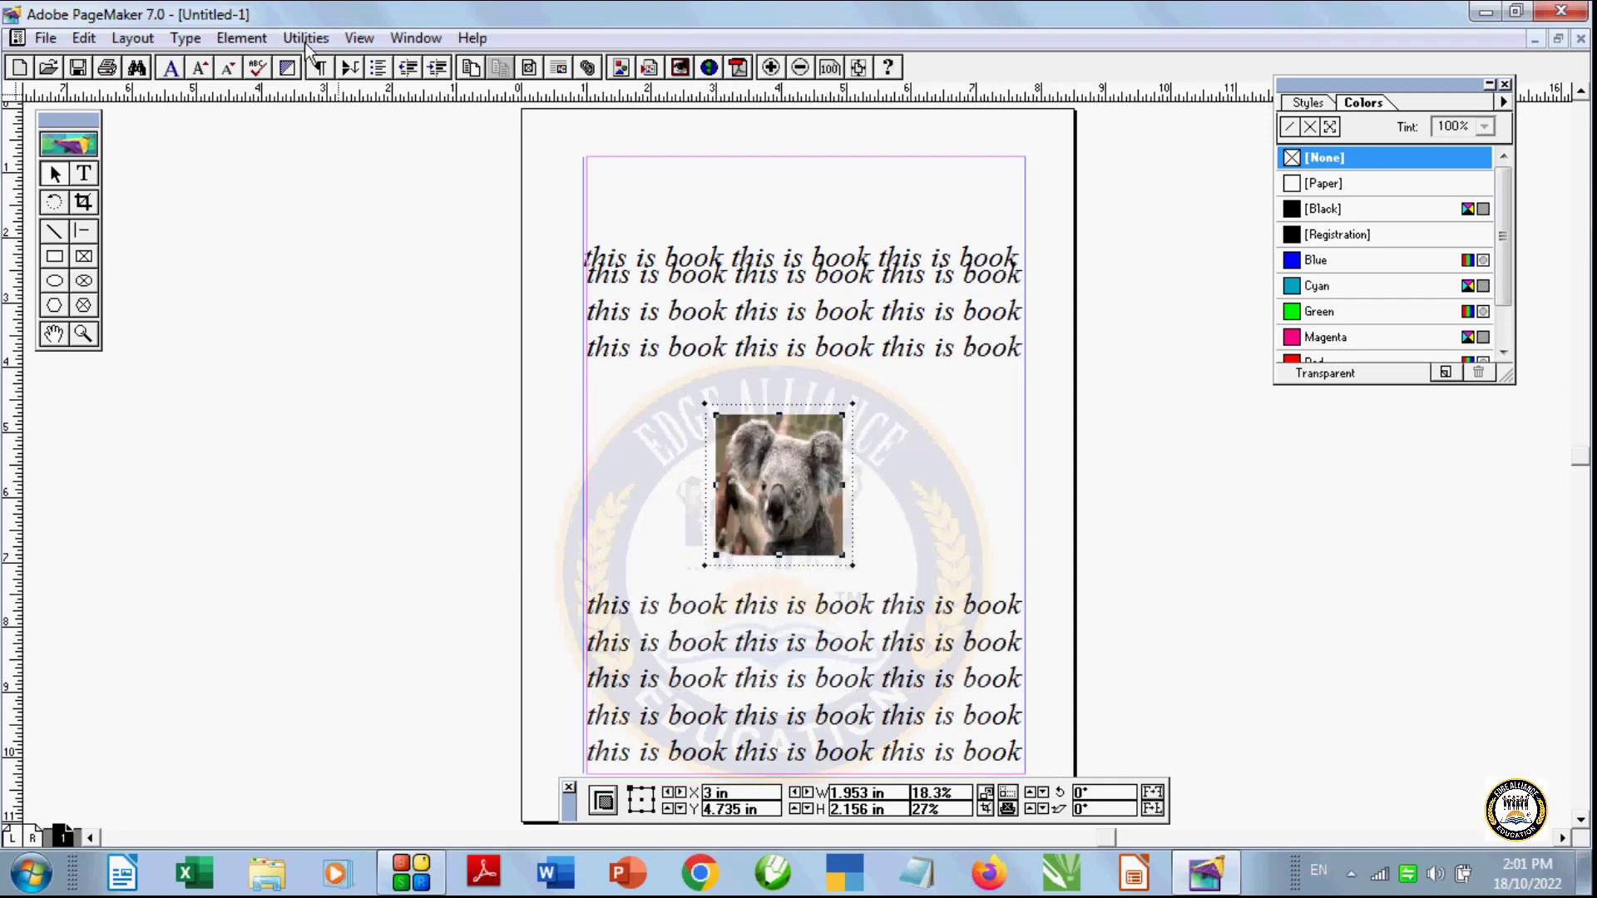
# Step: Set the picture's text flow to wrap on all sides and move it to about X 1.5 in, Y 2.156 in
pyautogui.click(198, 43)
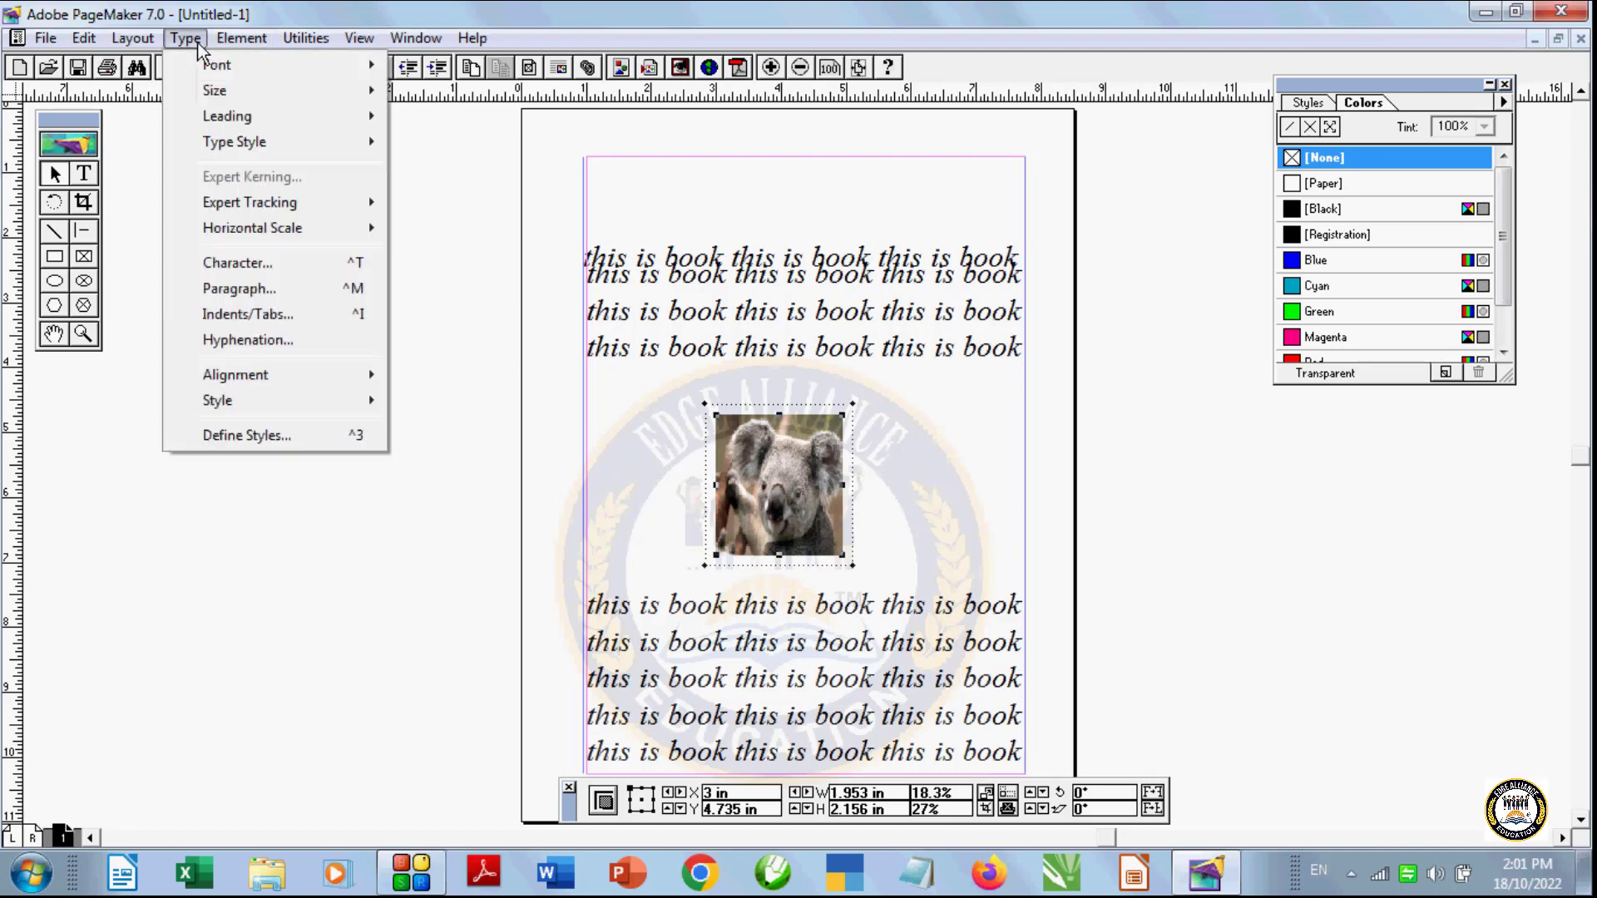
pyautogui.moveTo(241, 38)
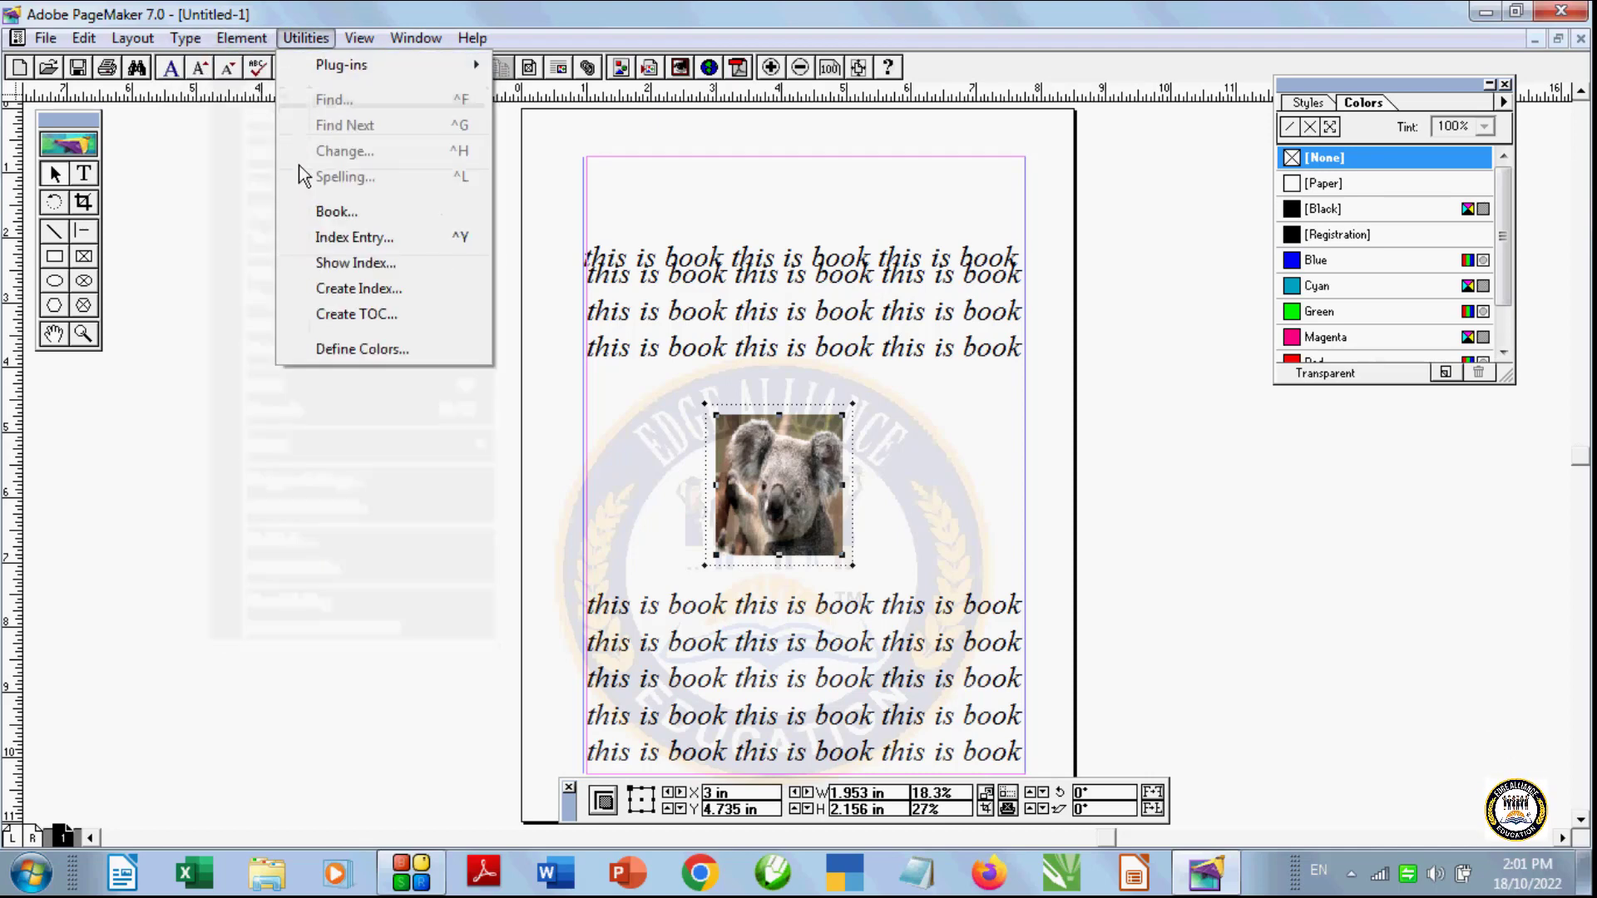
pyautogui.click(295, 238)
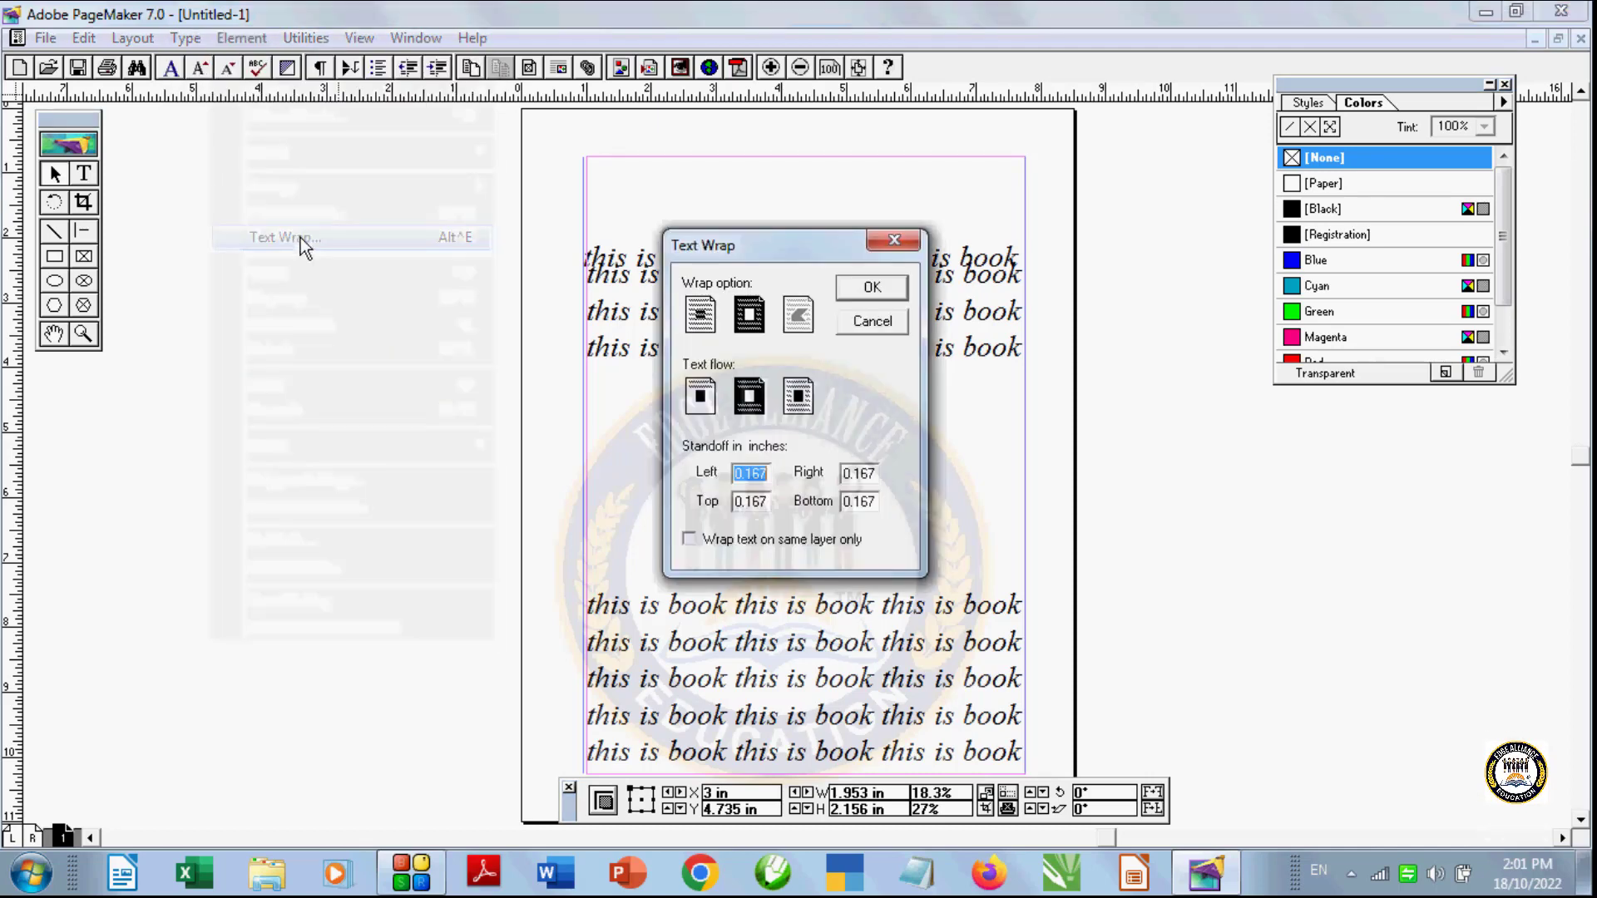
pyautogui.click(878, 287)
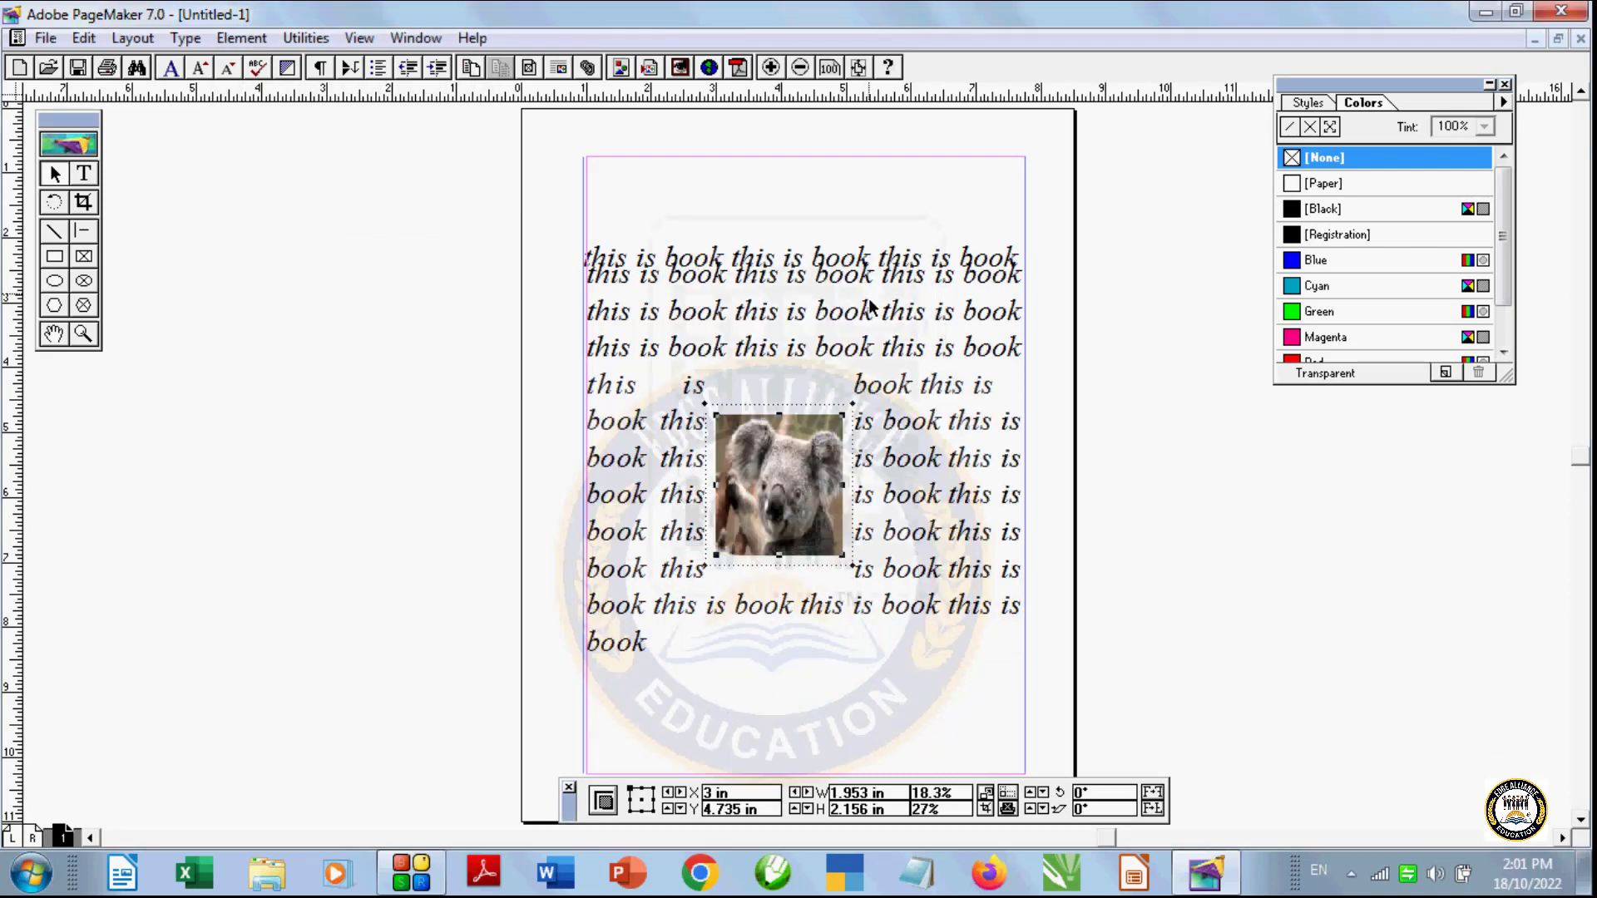
pyautogui.moveTo(767, 507); pyautogui.dragTo(713, 321)
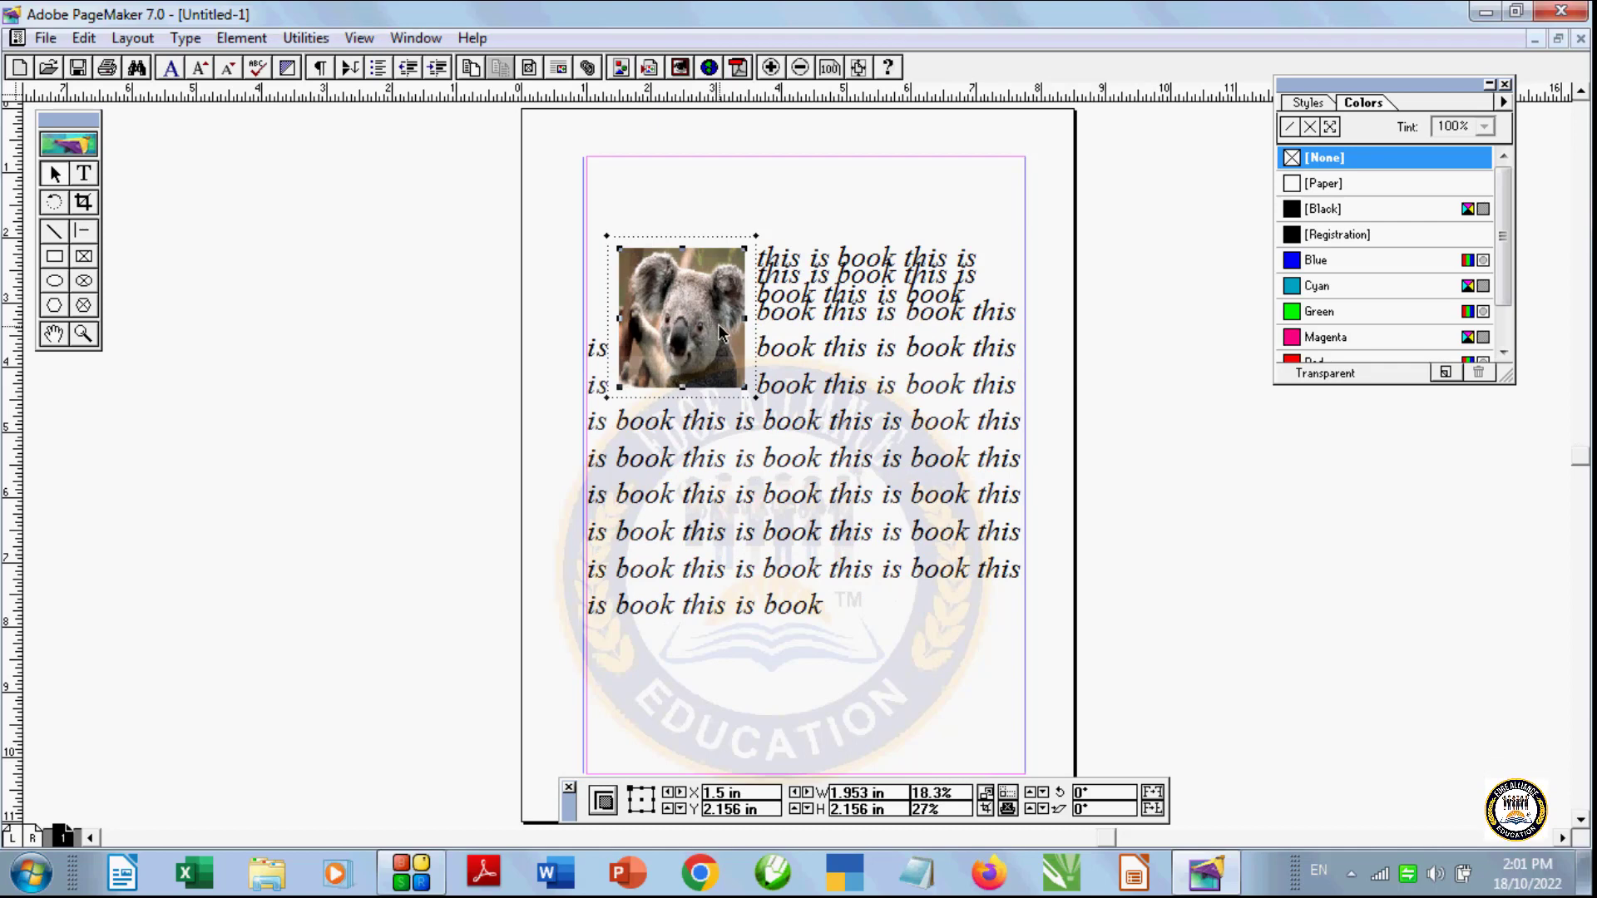
# Step: Delete the koala picture and both text blocks from the page
pyautogui.press('Delete')
pyautogui.click(775, 422)
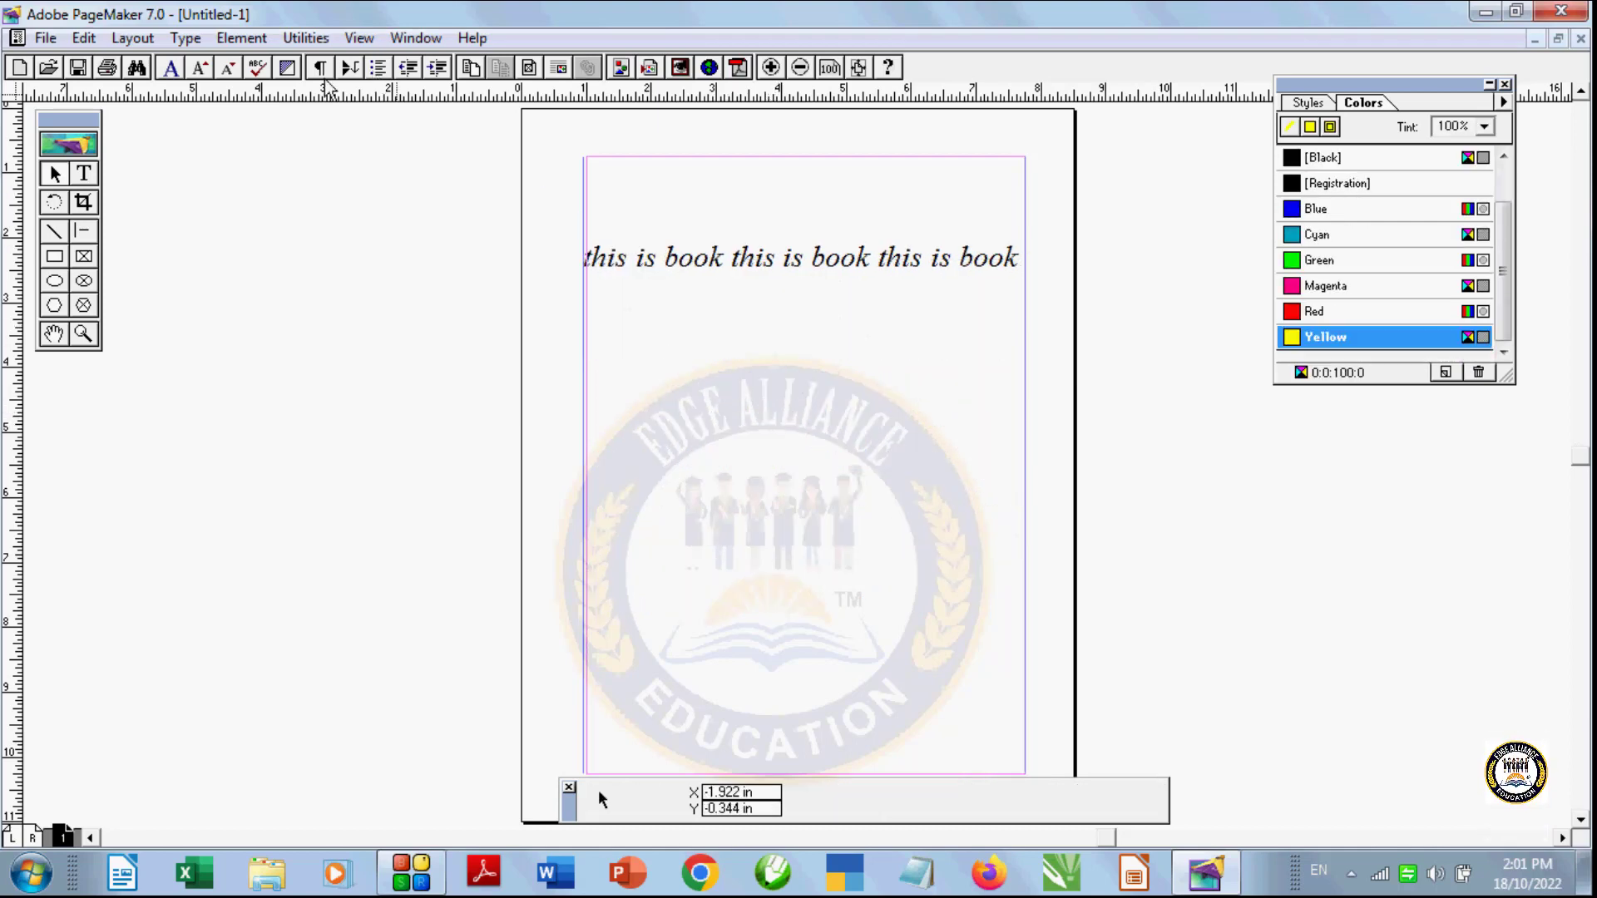
pyautogui.click(680, 256)
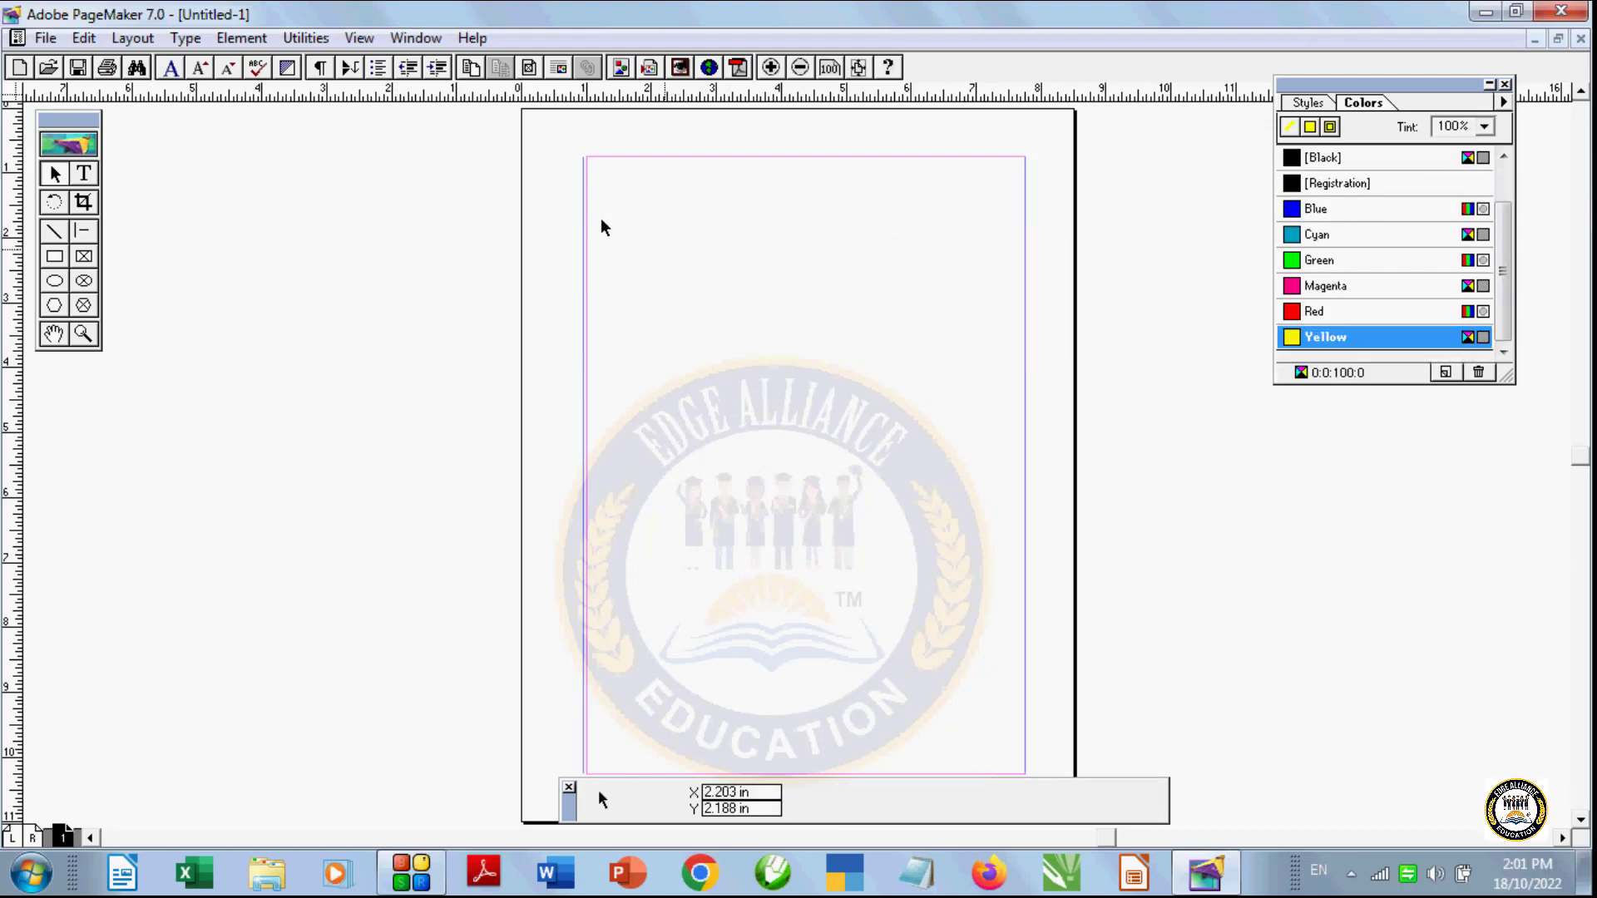
# Step: Shift the page's left column guide slightly inward
pyautogui.click(238, 39)
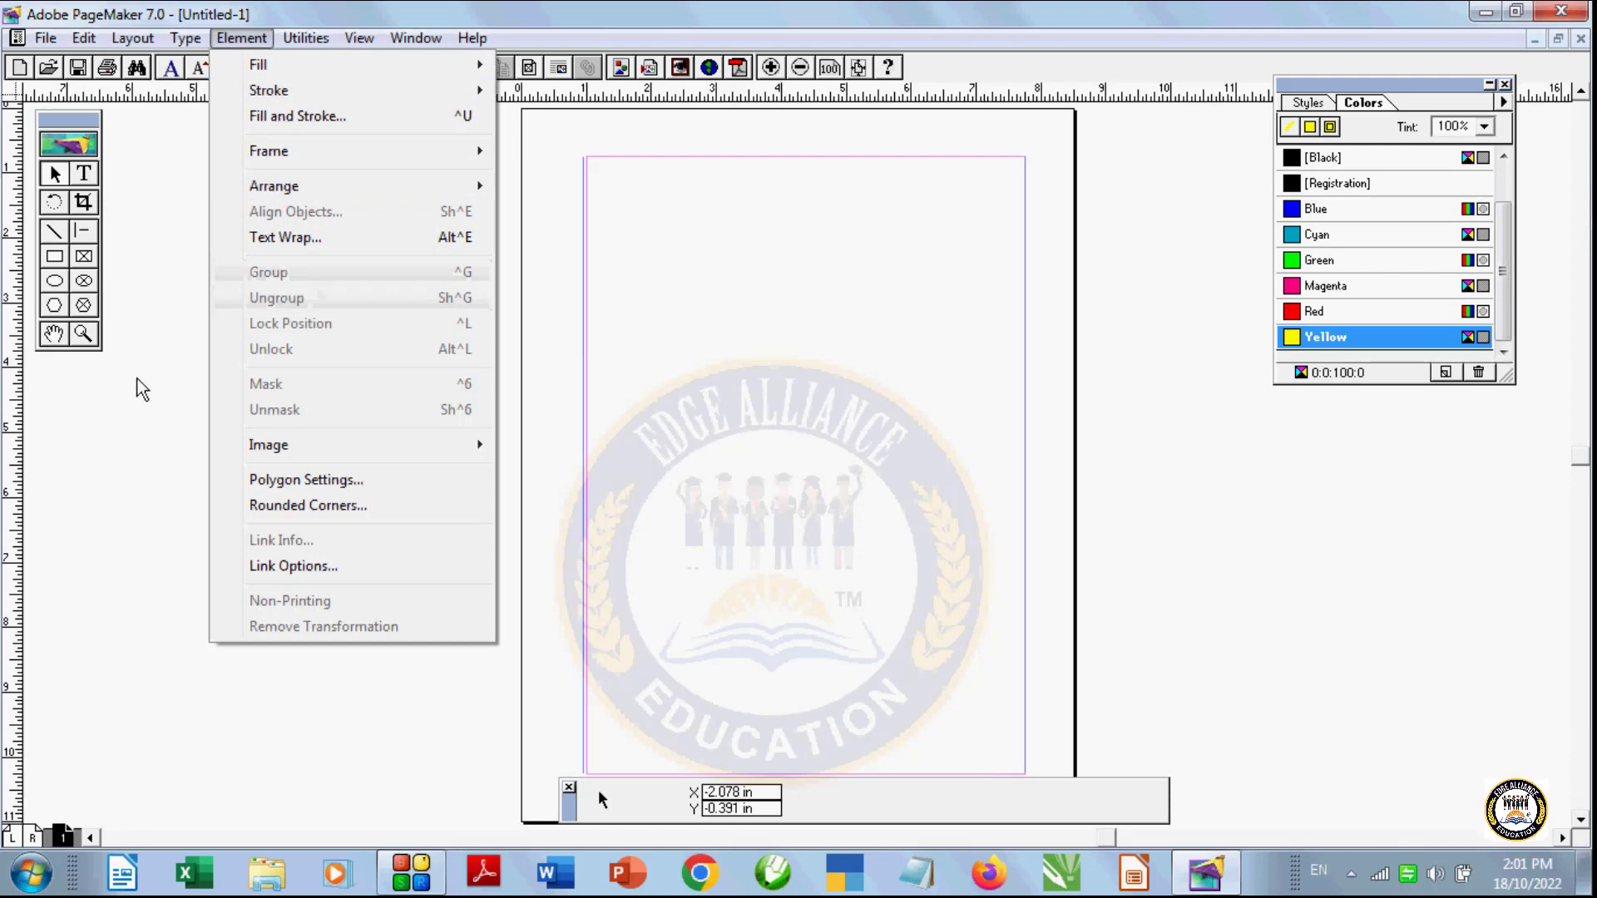
pyautogui.click(118, 335)
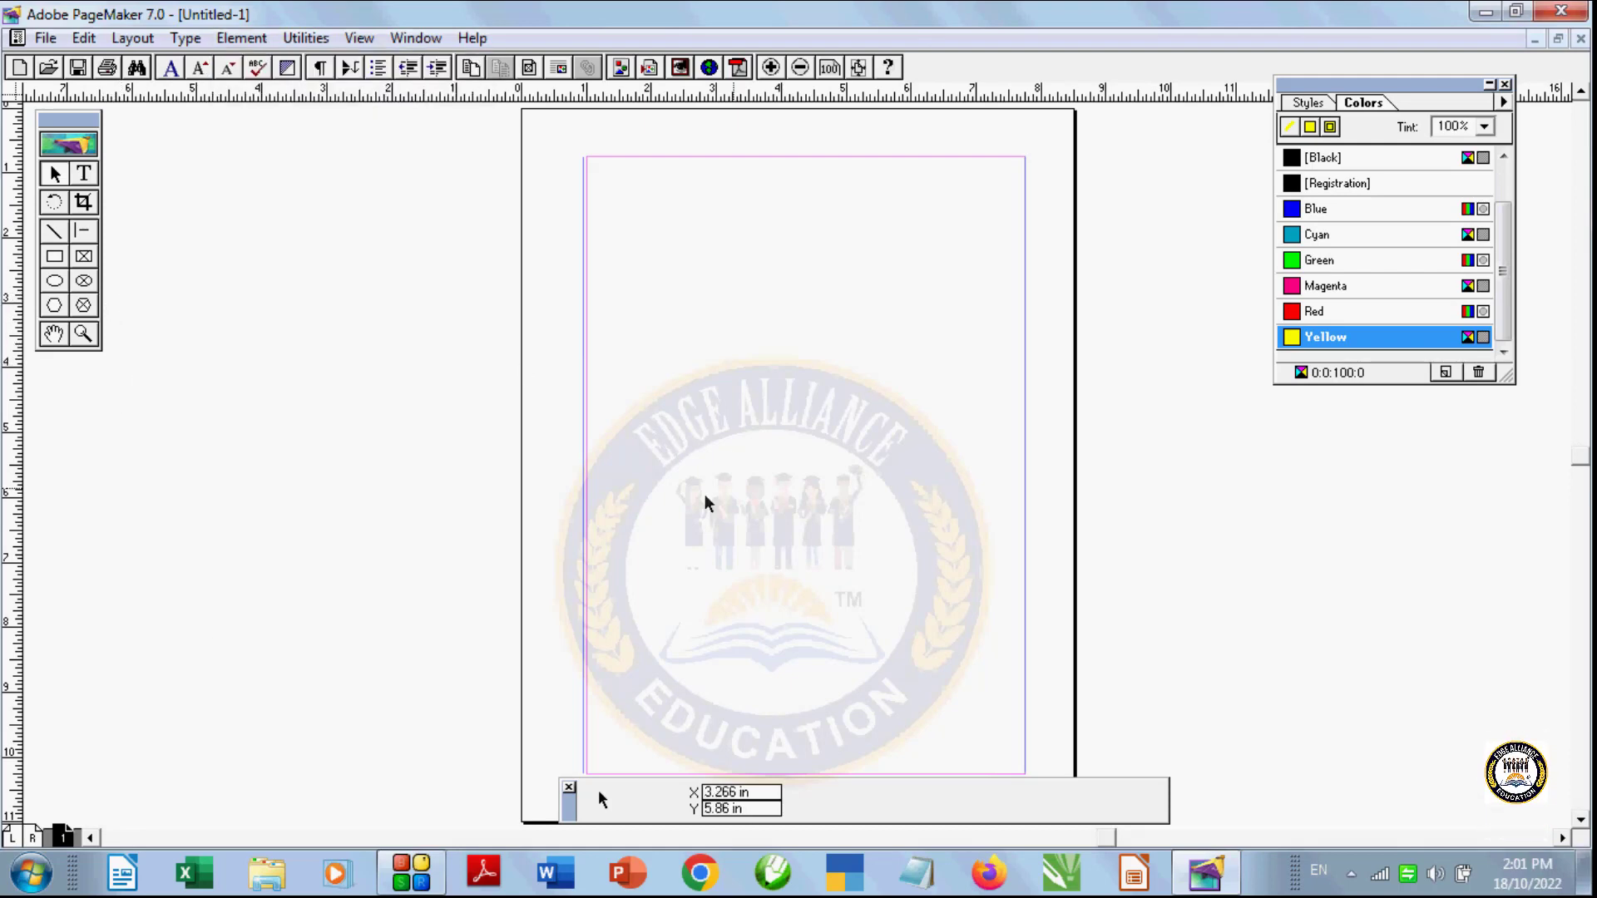
pyautogui.moveTo(583, 561); pyautogui.dragTo(589, 561)
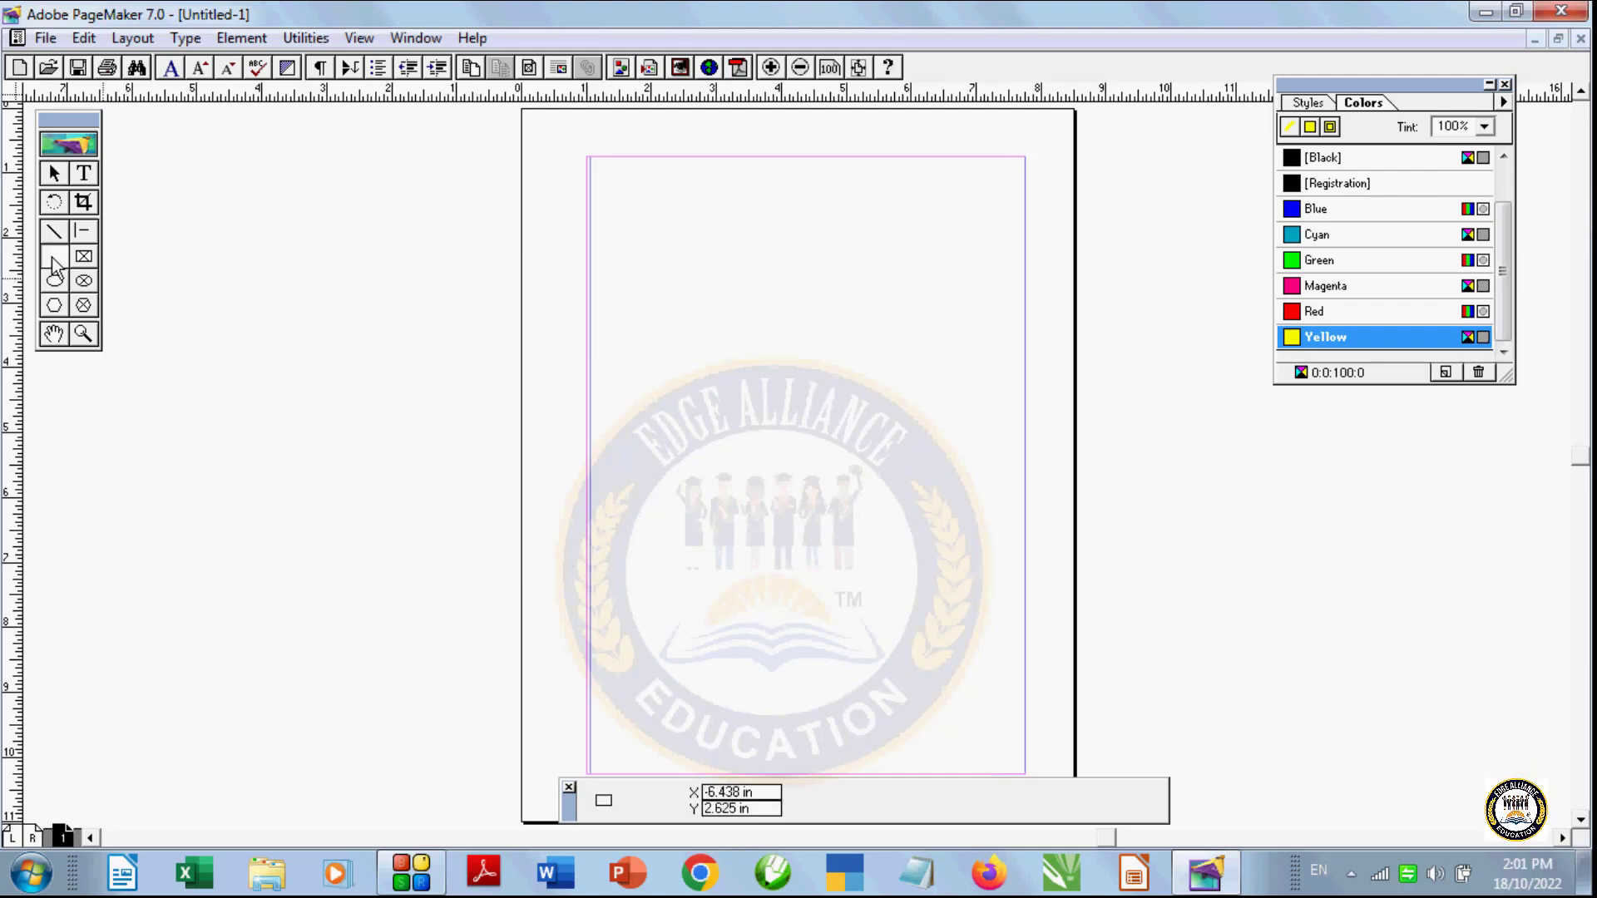
# Step: Confirm the large rounded-corner style for rectangles and draw three yellow rounded rectangles in a row, each about 1 in wide
pyautogui.moveTo(601, 250); pyautogui.dragTo(632, 277)
pyautogui.press('Delete')
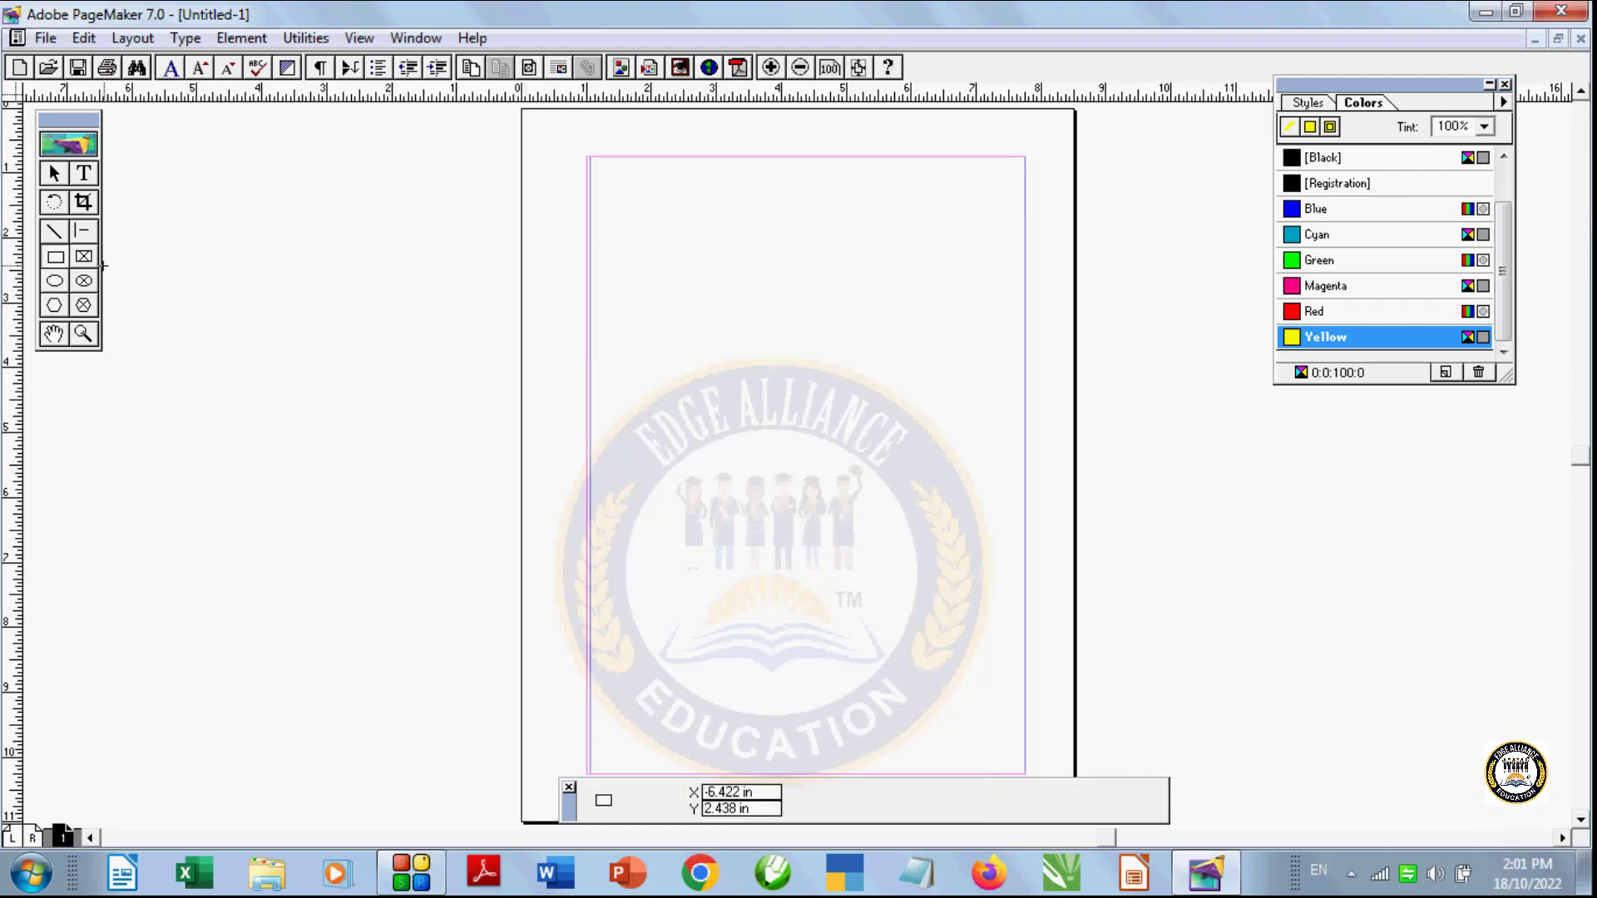
pyautogui.doubleClick(55, 259)
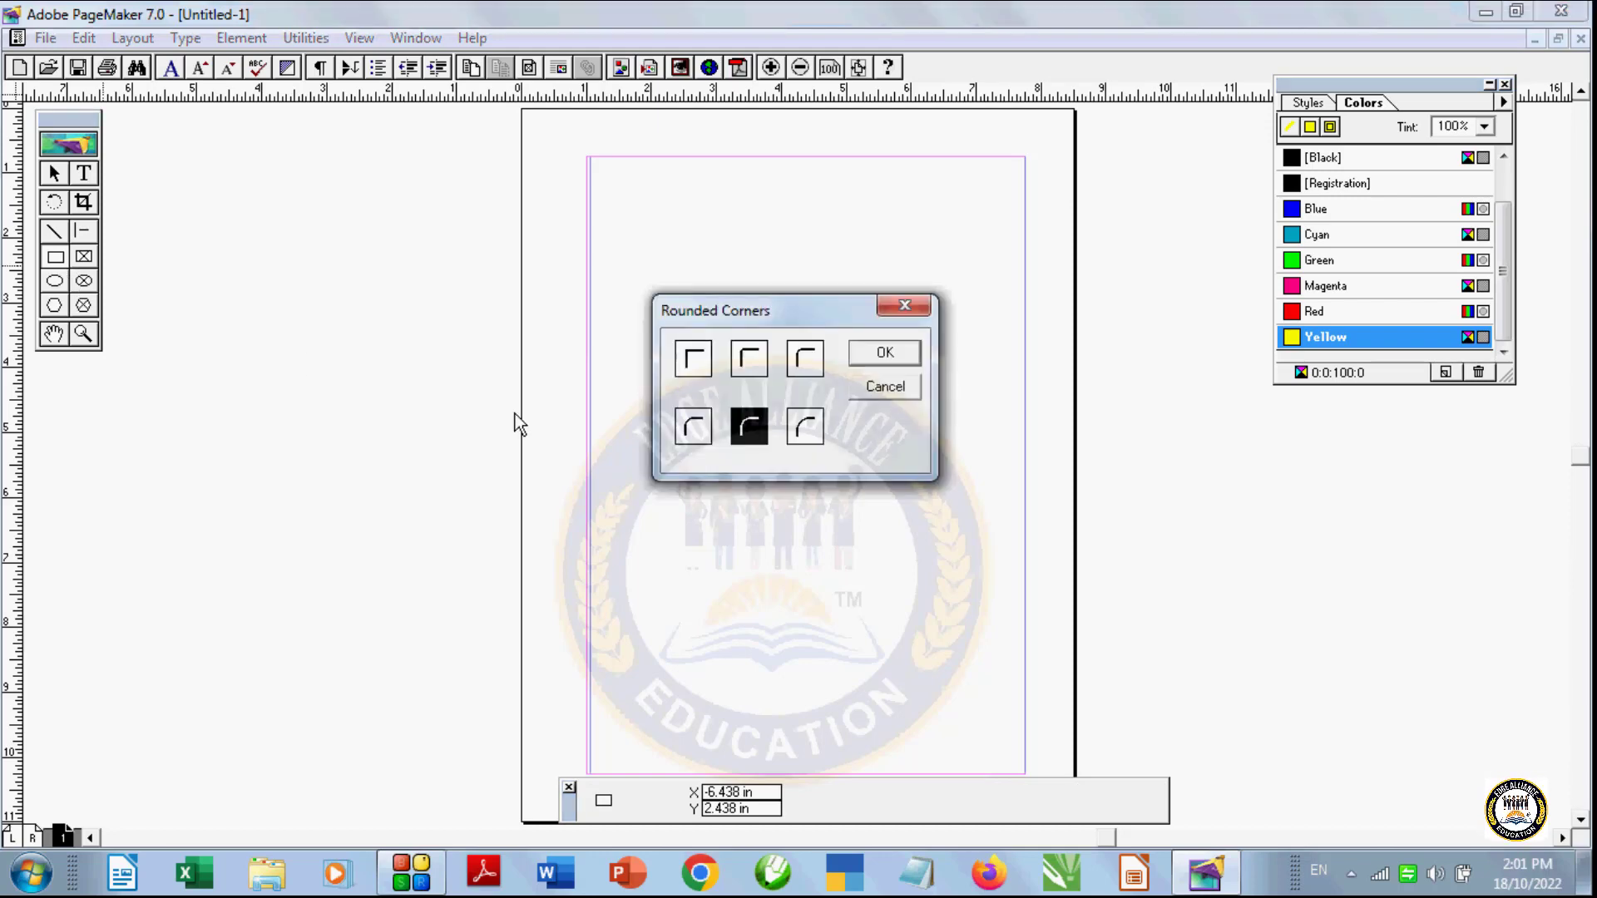
pyautogui.click(880, 354)
pyautogui.moveTo(638, 285); pyautogui.dragTo(712, 312)
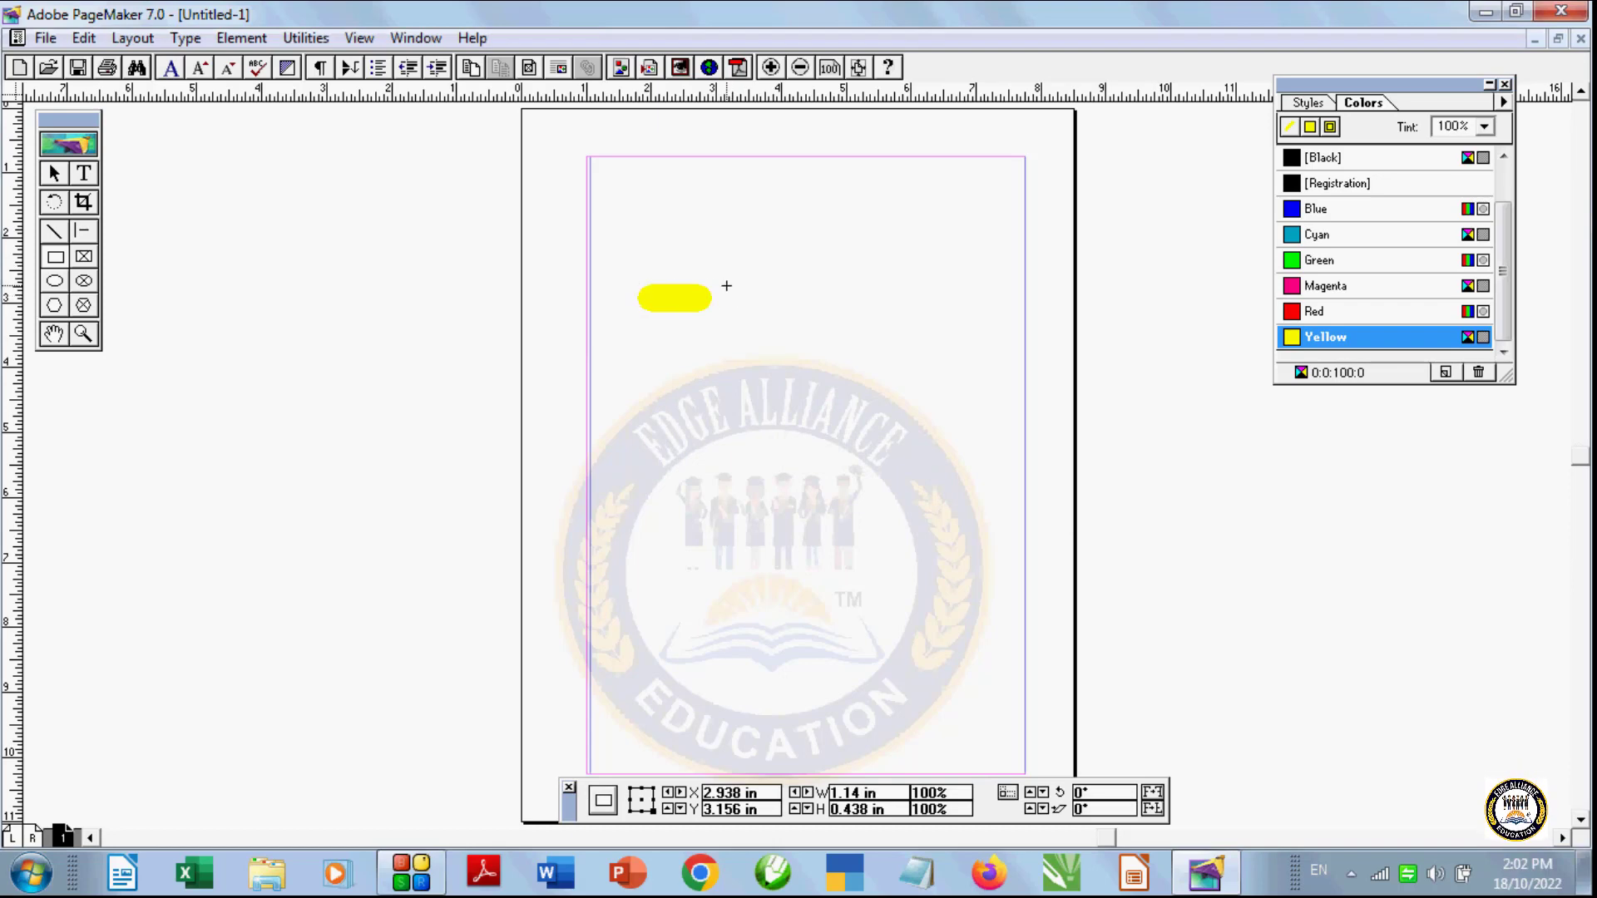
pyautogui.moveTo(797, 314); pyautogui.dragTo(889, 314)
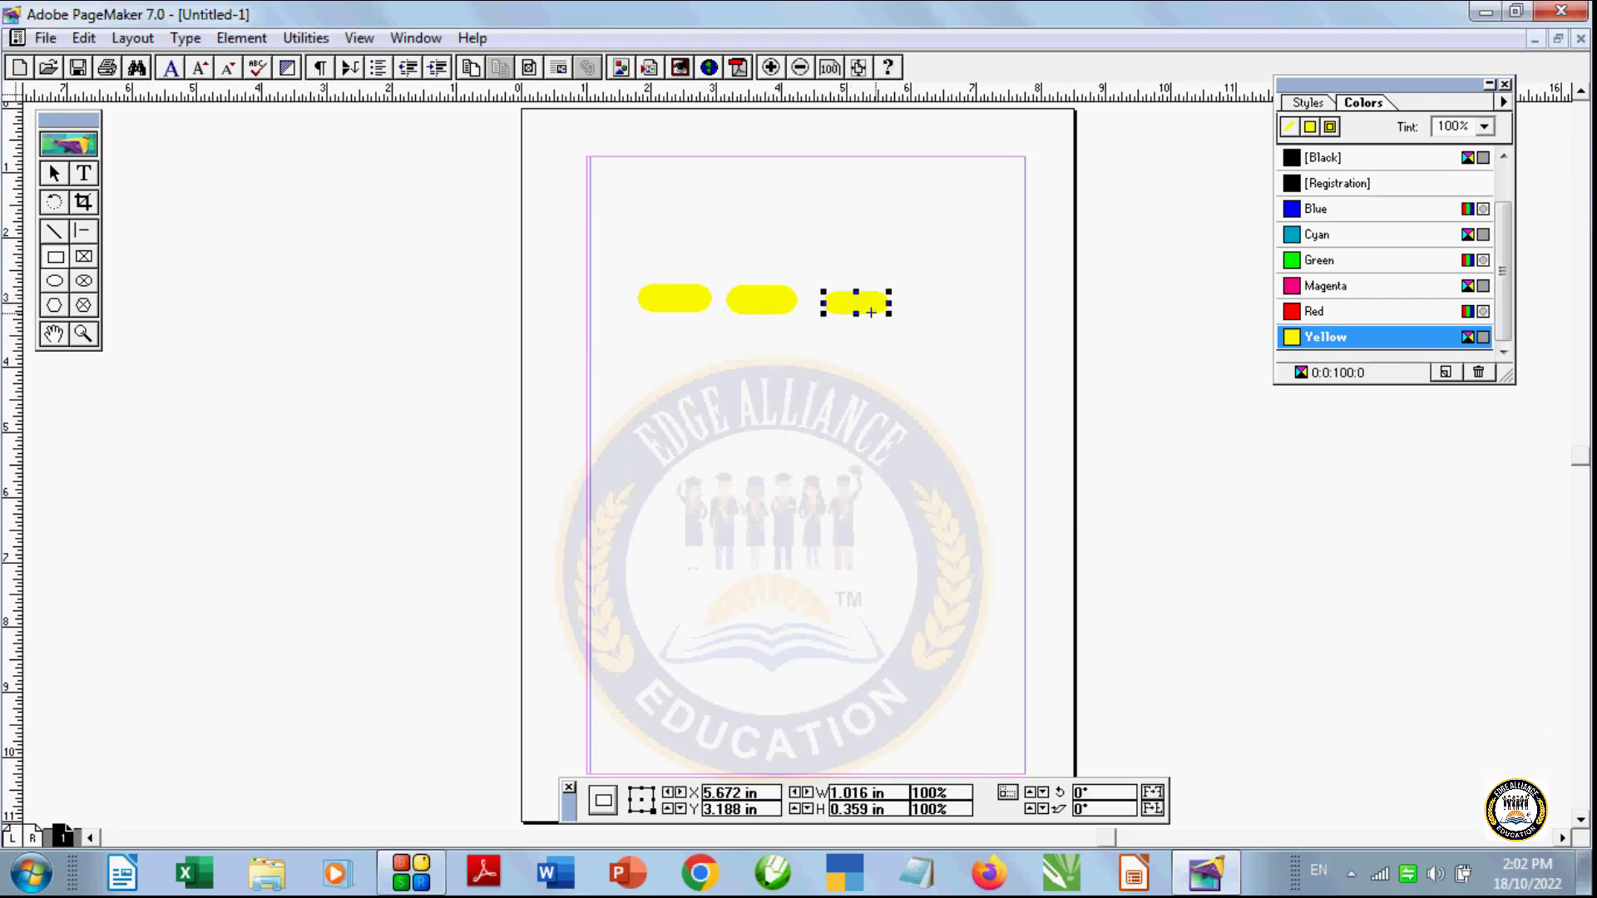
# Step: Nudge the third rounded rectangle toward the second and draw a fourth about 1.422 in wide and 0.453 in high at the row's end
pyautogui.click(66, 166)
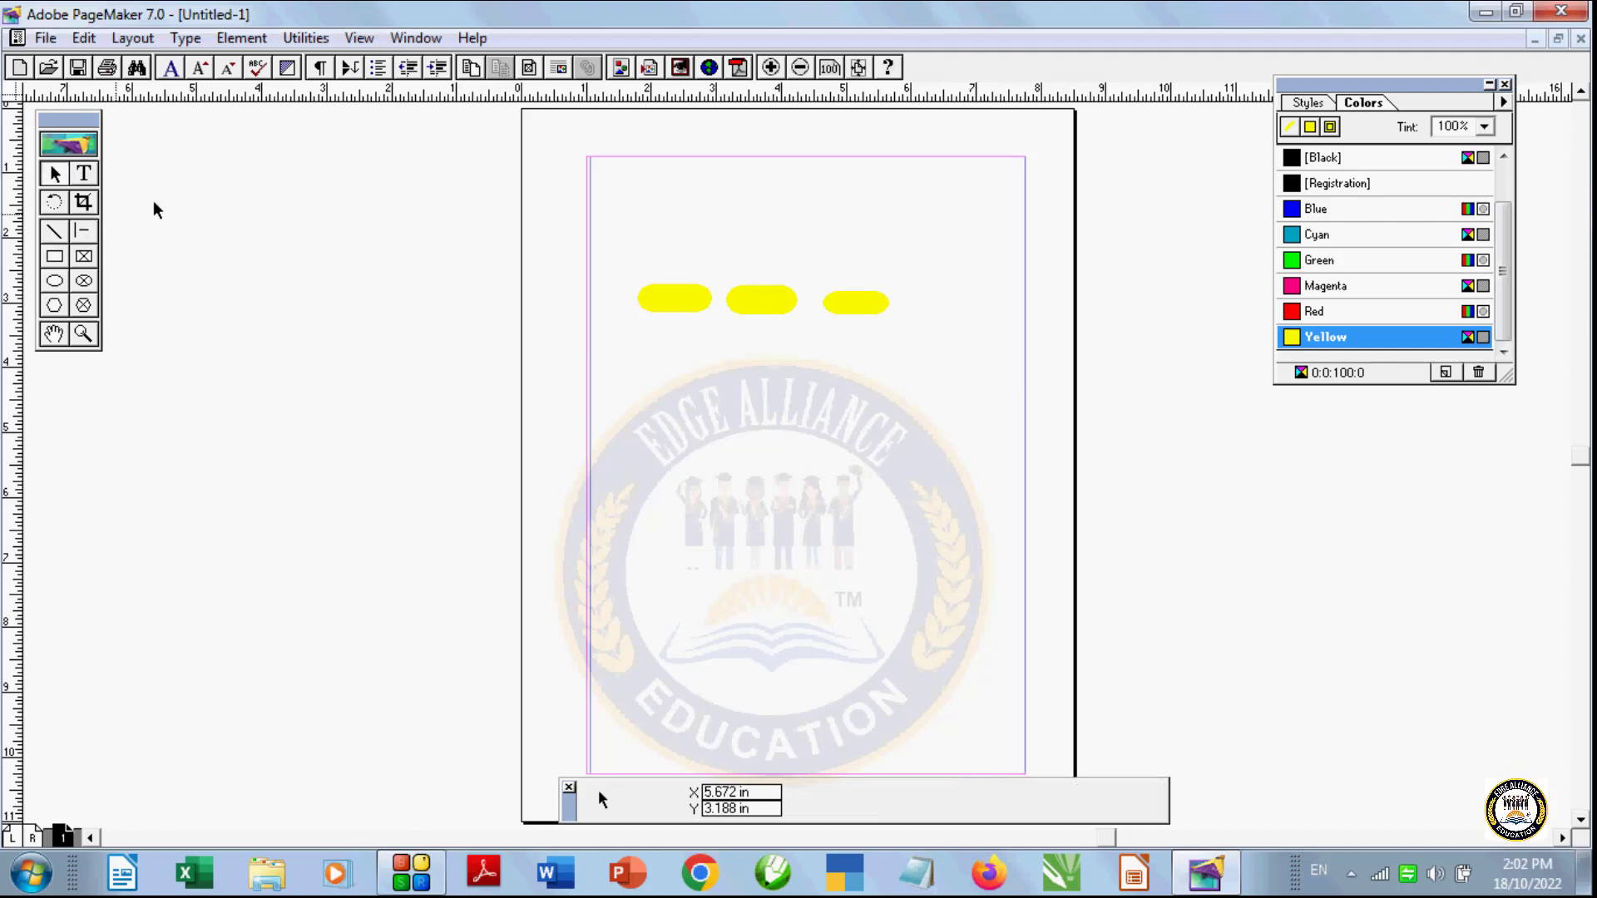
pyautogui.moveTo(845, 310); pyautogui.dragTo(835, 305)
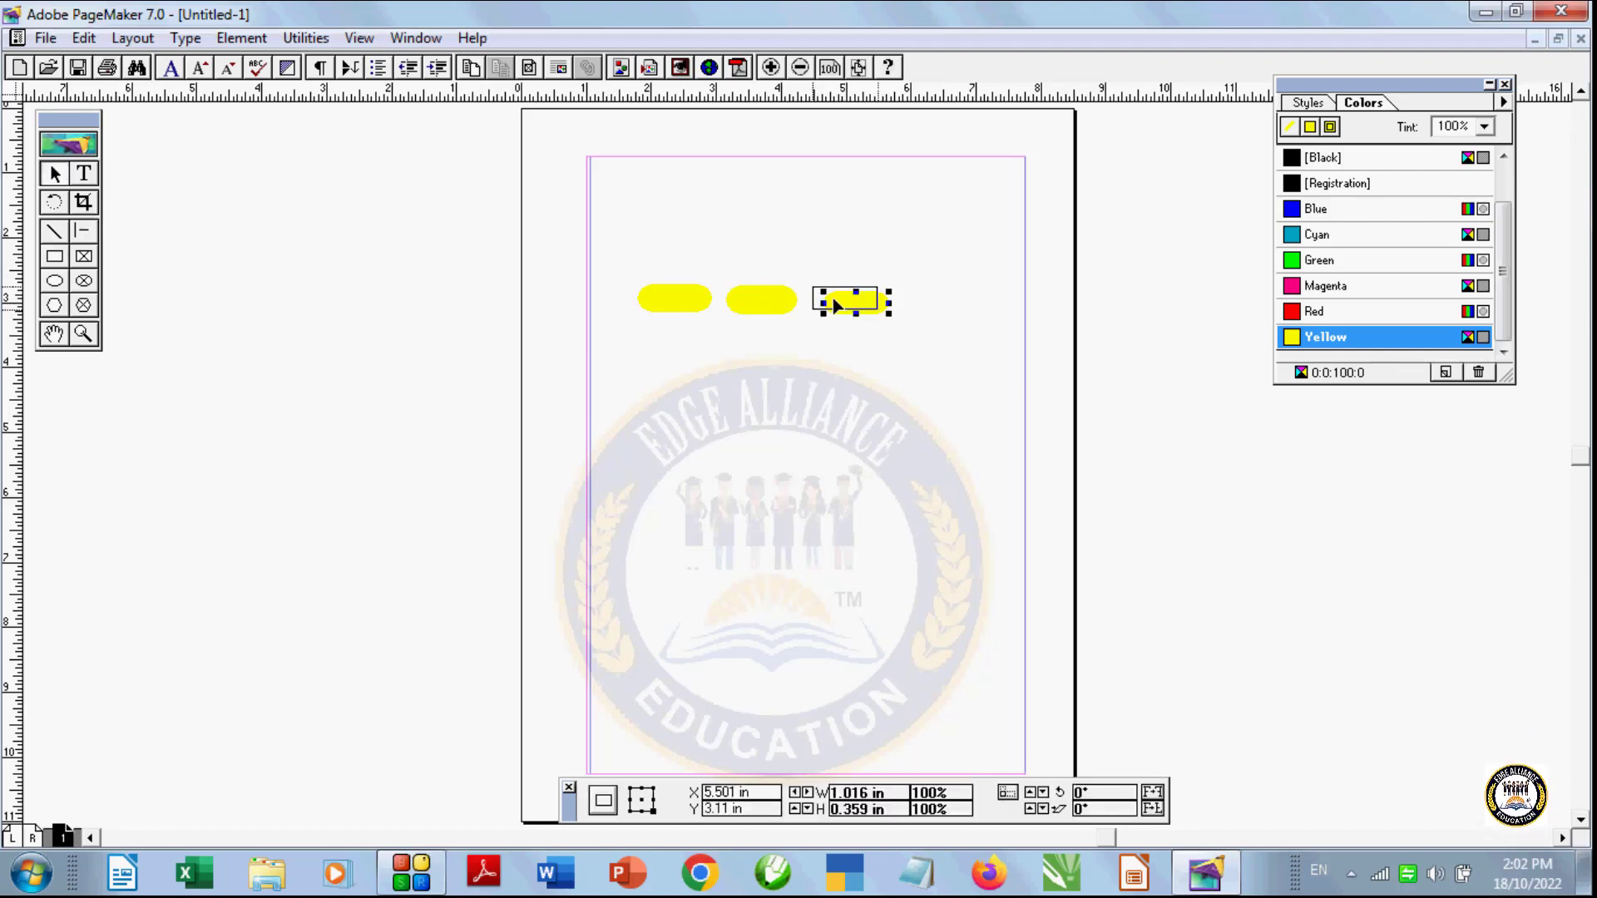
pyautogui.click(378, 366)
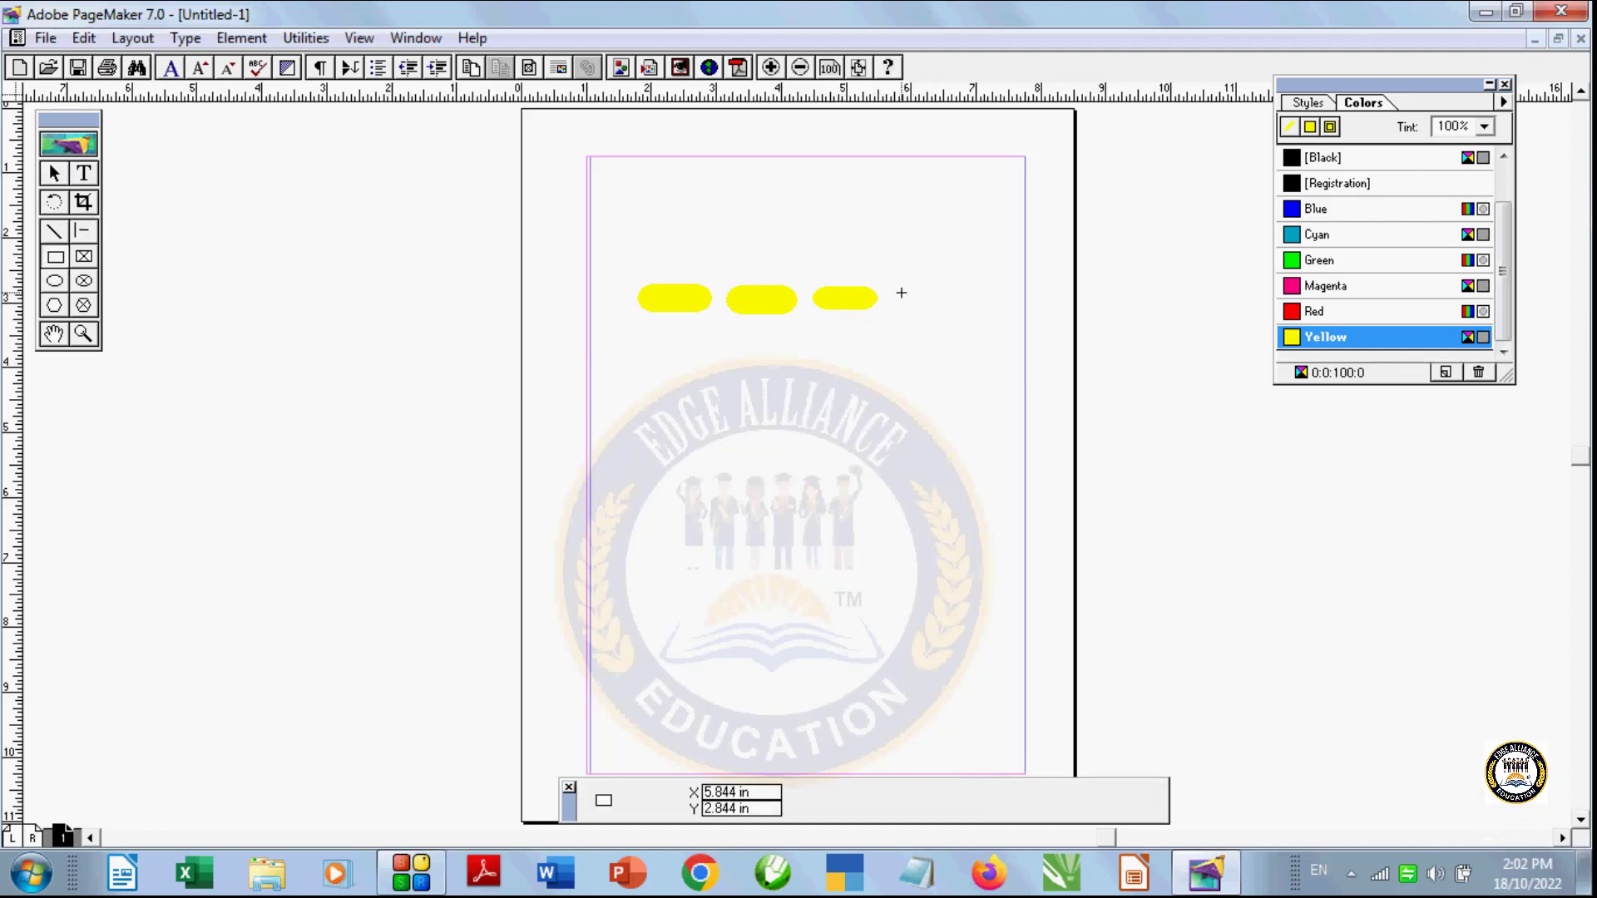
pyautogui.moveTo(919, 311); pyautogui.dragTo(992, 321)
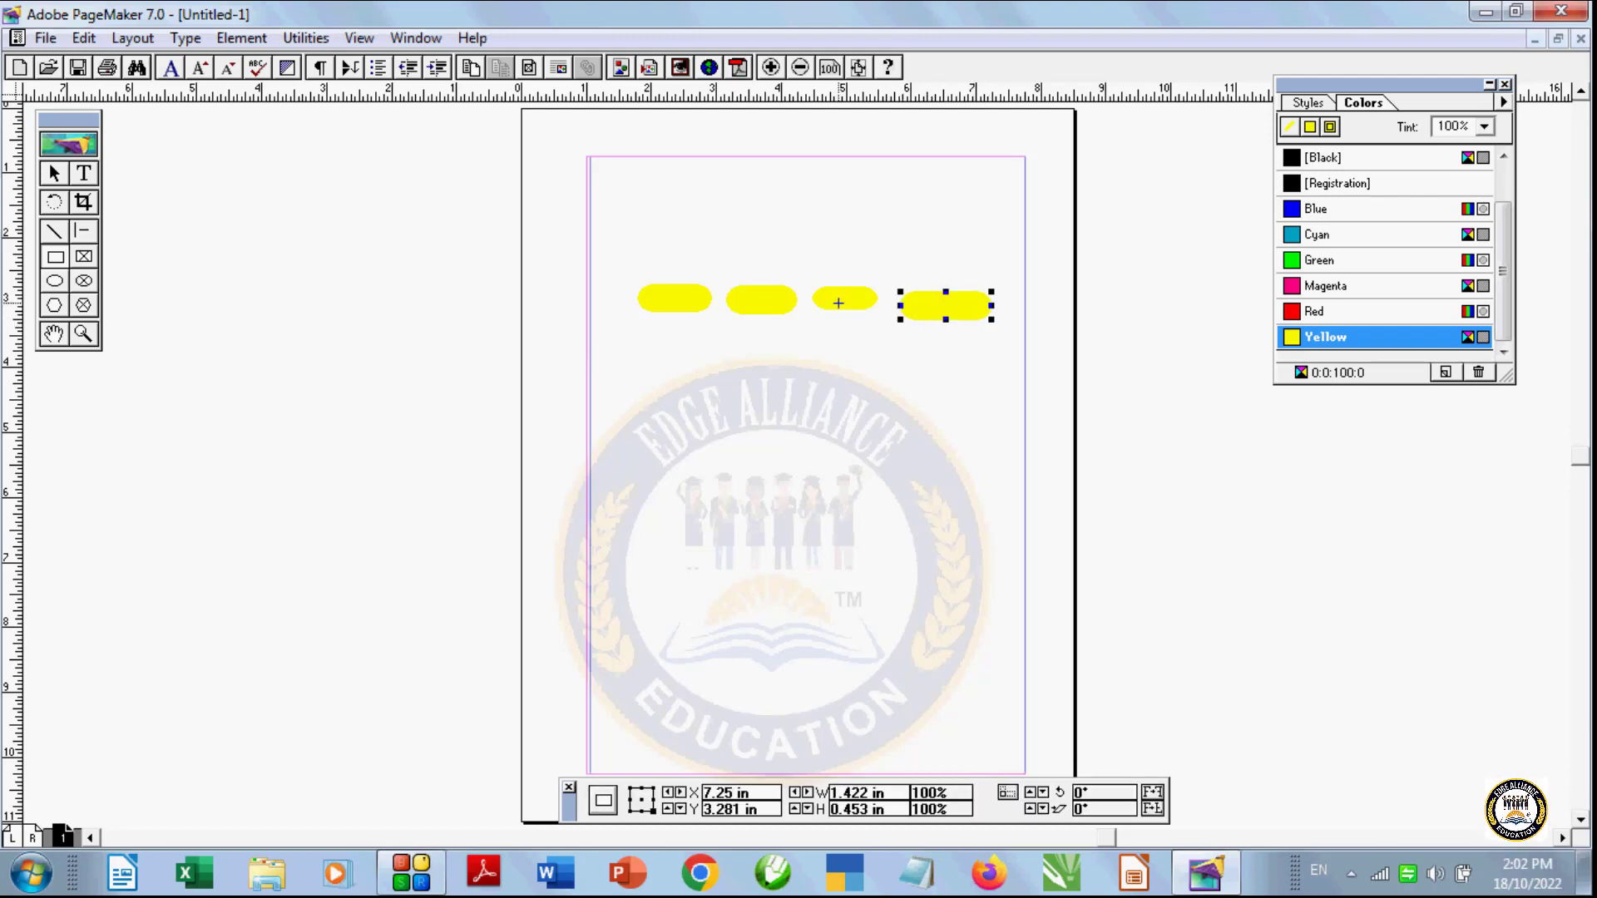
pyautogui.click(242, 366)
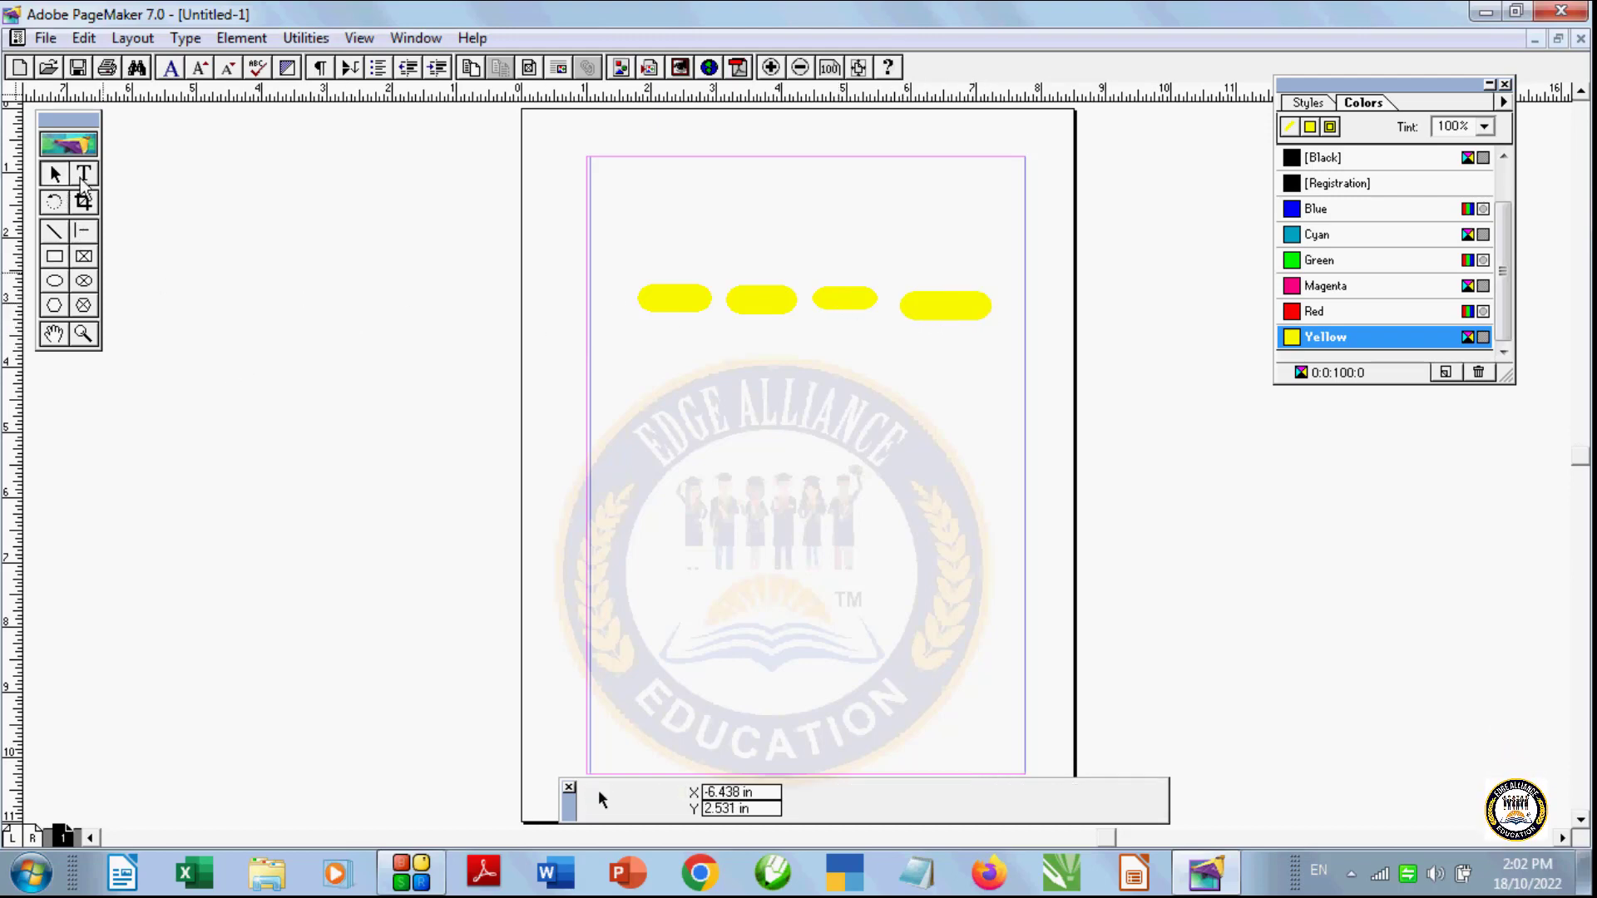
pyautogui.click(842, 300)
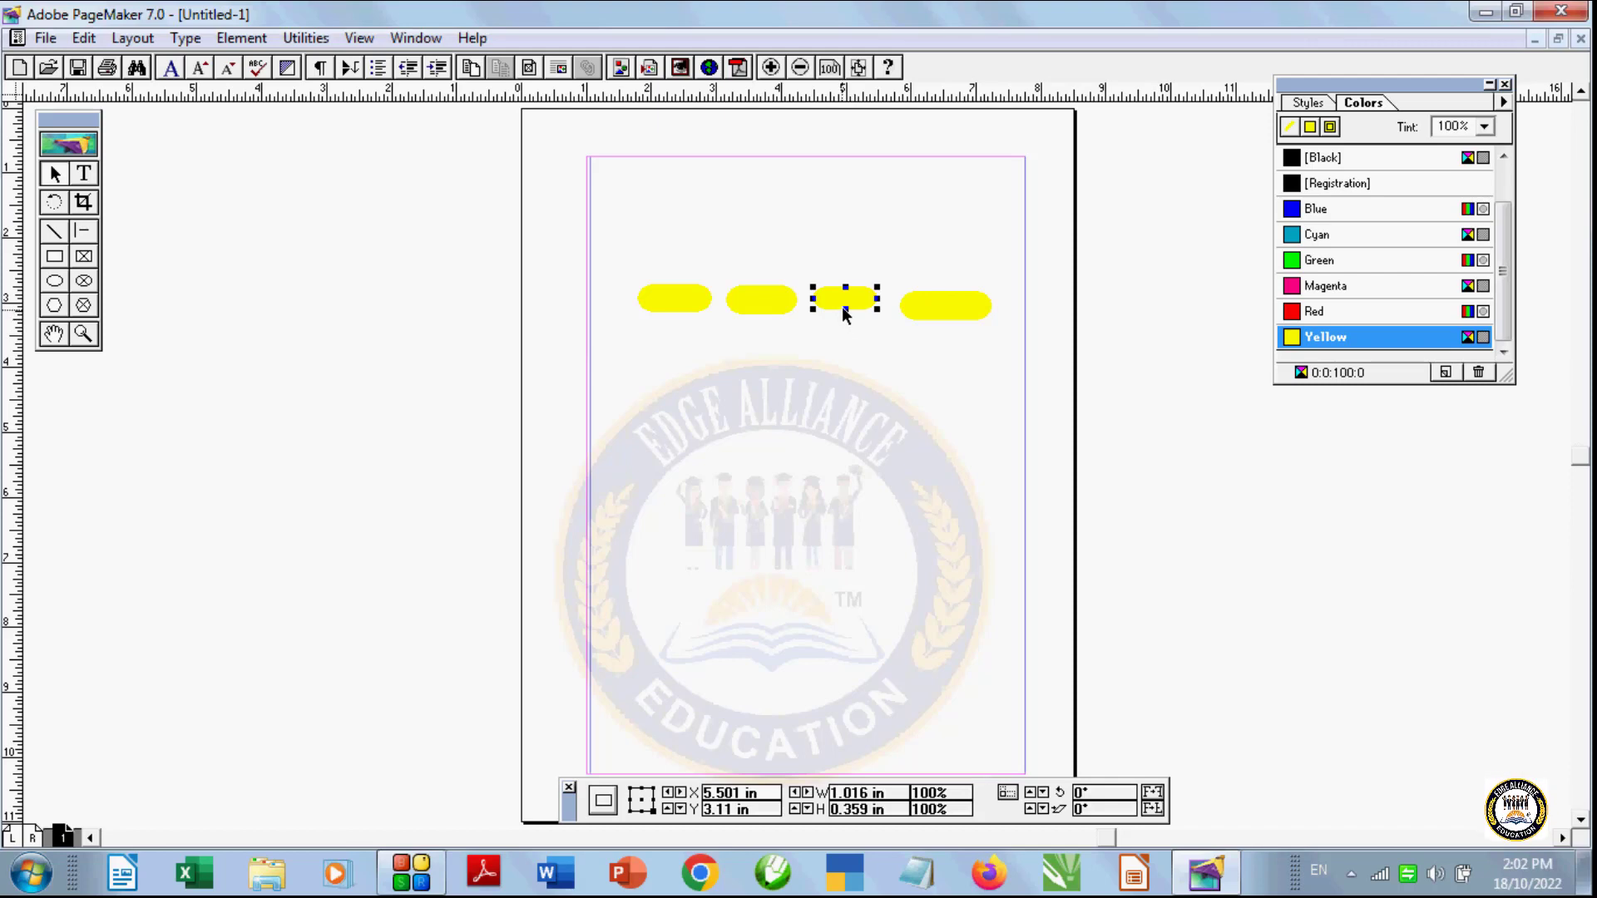
# Step: Stretch the third rounded rectangle to about 0.374 in high and shift the fourth one up level with the row
pyautogui.moveTo(844, 309); pyautogui.dragTo(845, 315)
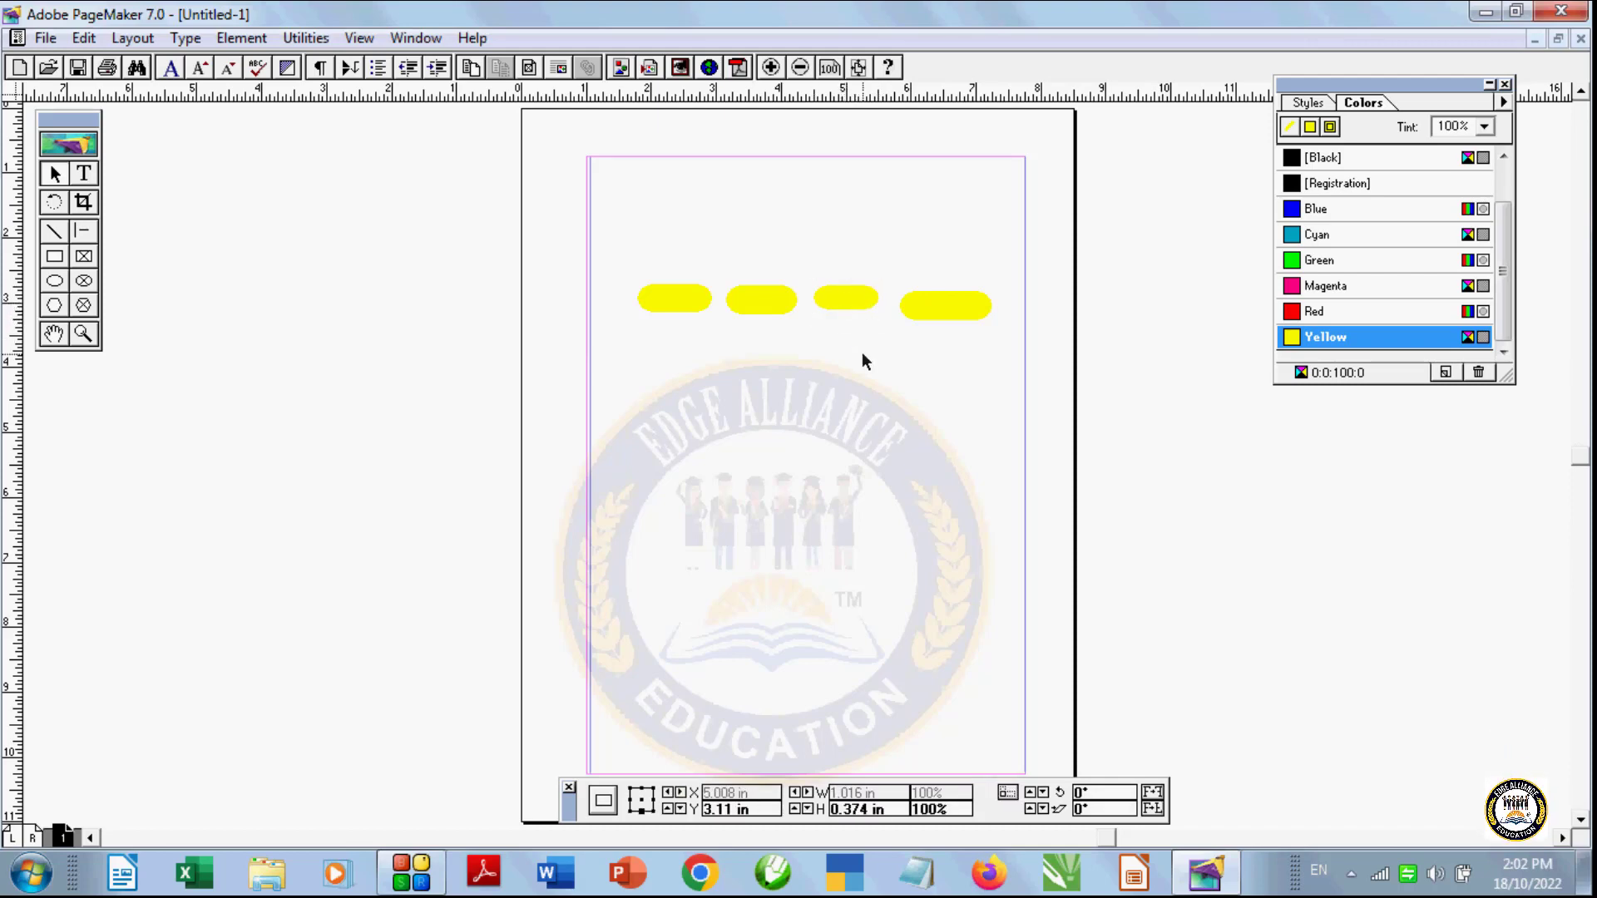
pyautogui.click(943, 306)
pyautogui.moveTo(943, 306); pyautogui.dragTo(952, 300)
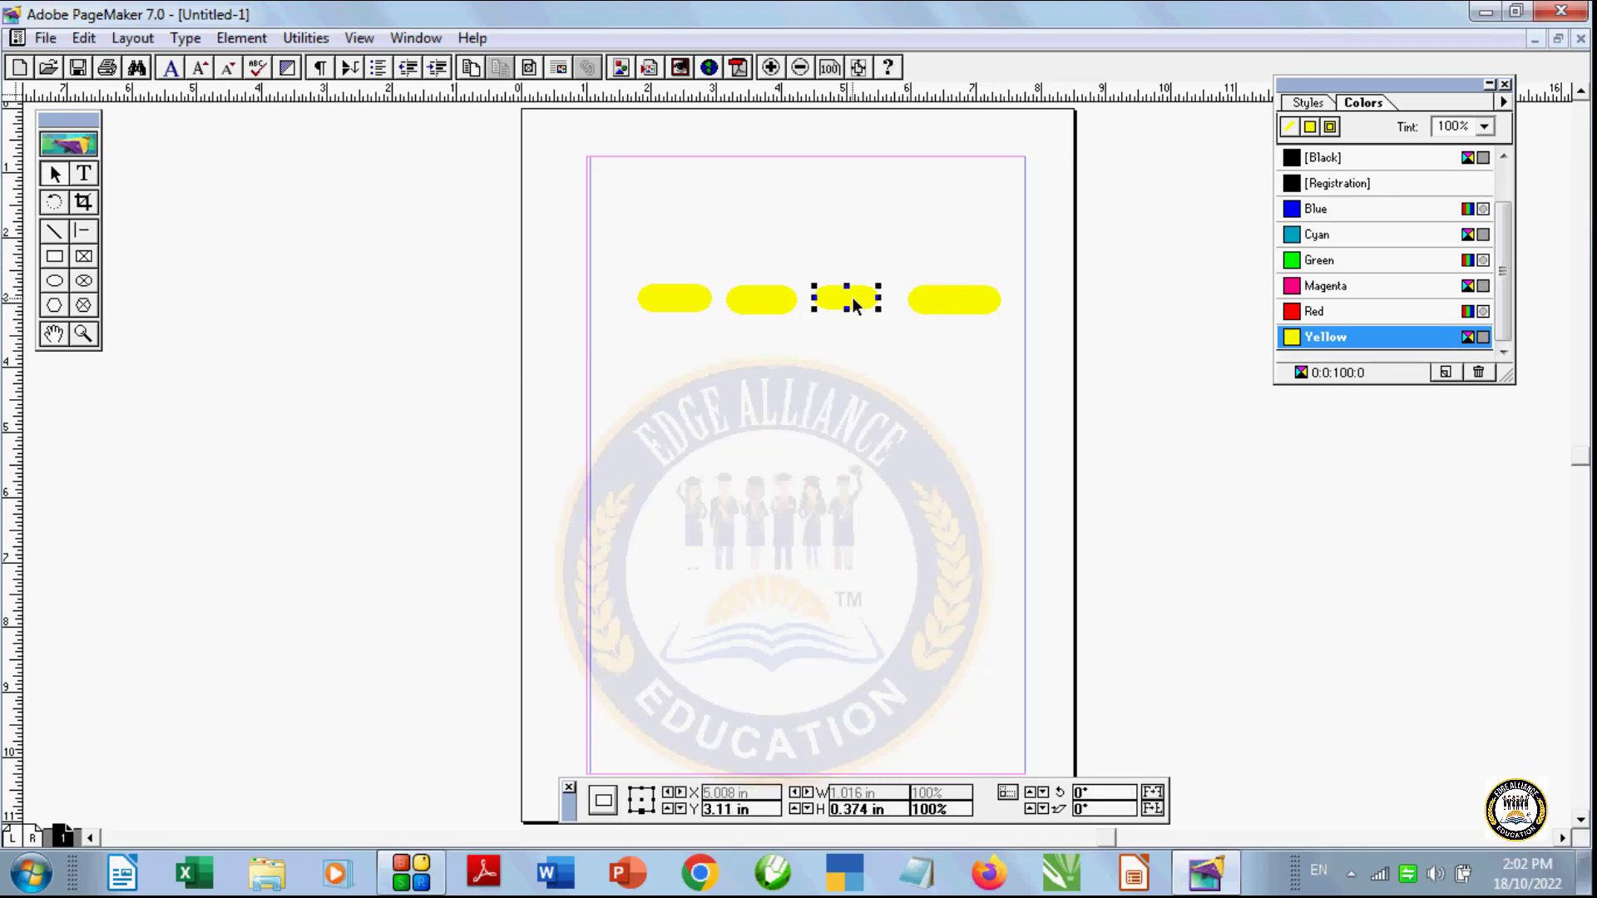
pyautogui.click(570, 249)
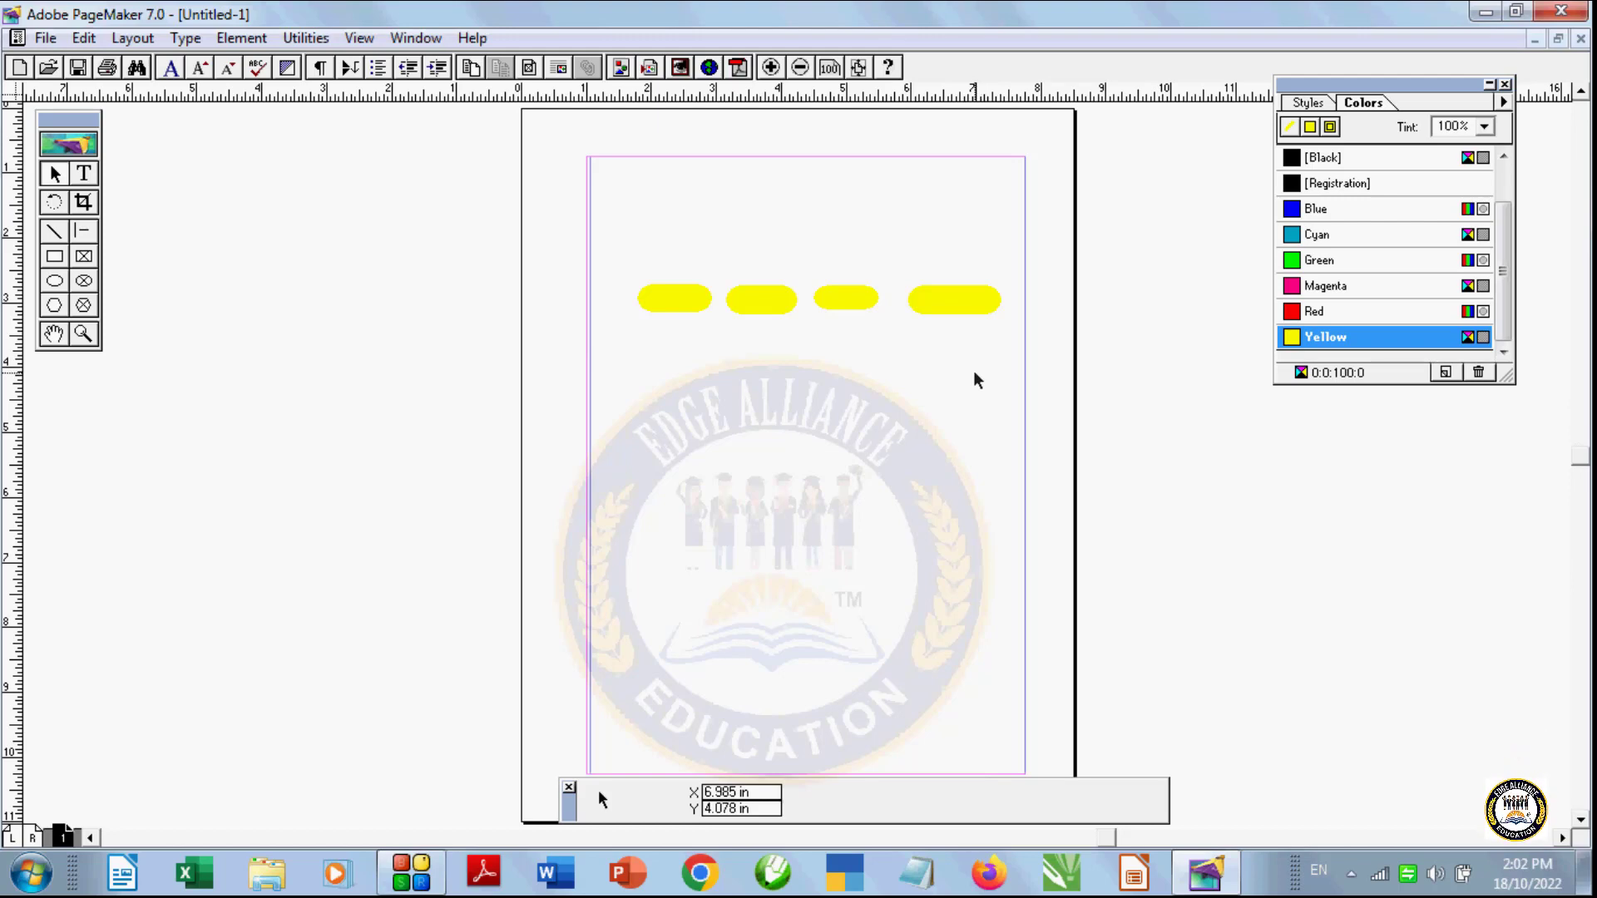
# Step: Group all four yellow rounded rectangles and move the group up near the page's top margin
pyautogui.click(695, 303)
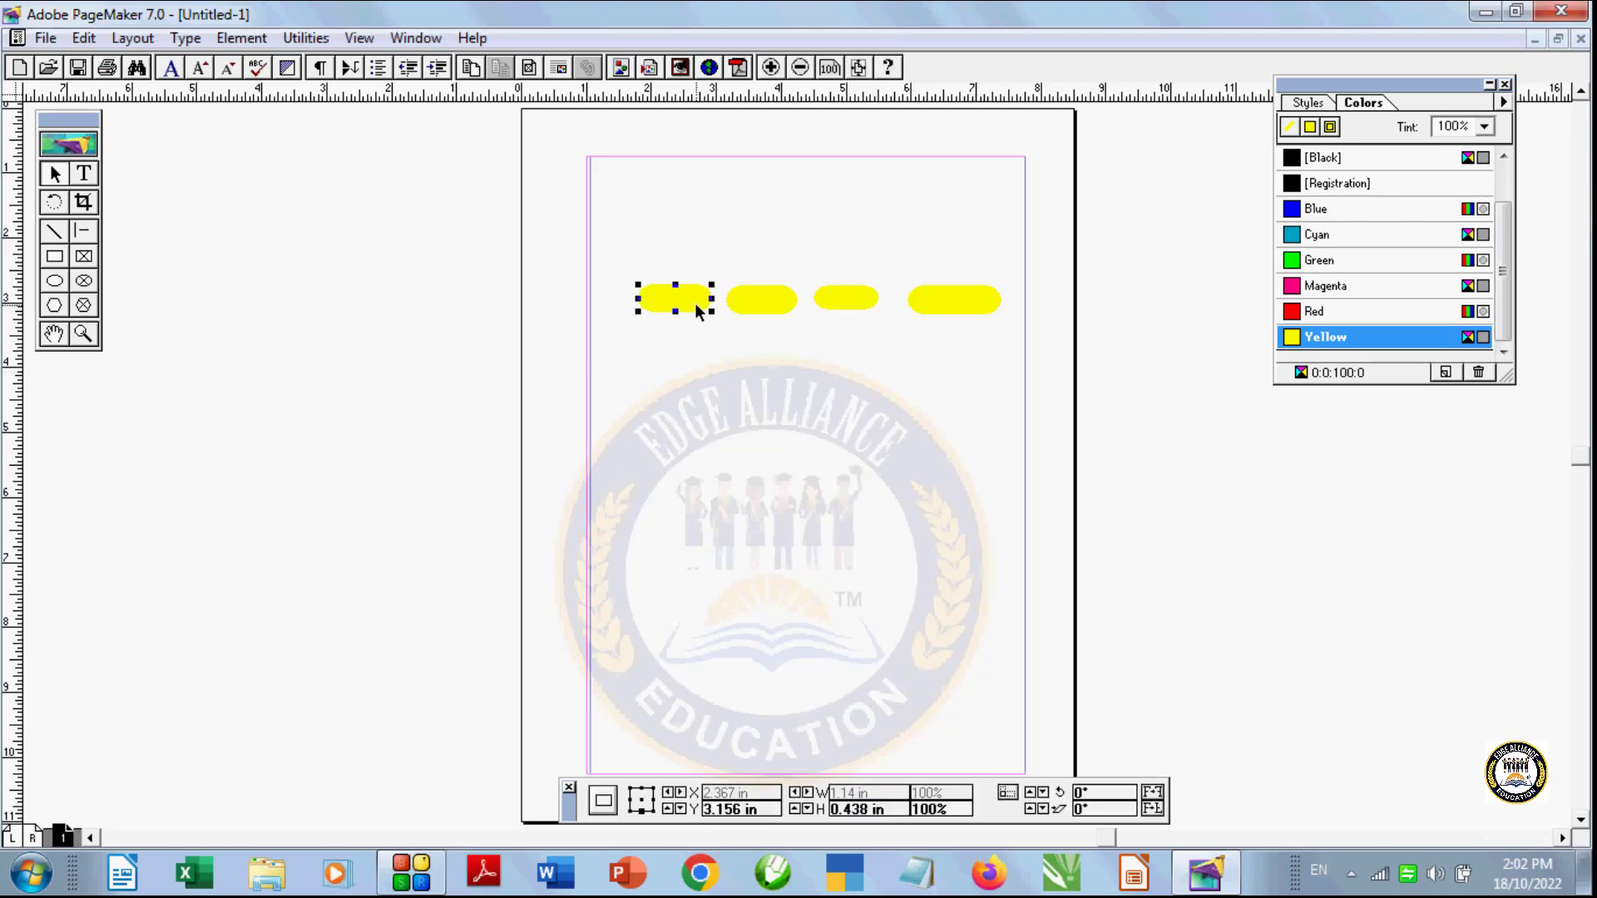
pyautogui.keyDown('shift'); pyautogui.click(752, 298); pyautogui.keyUp('shift')
pyautogui.keyDown('shift'); pyautogui.click(840, 302); pyautogui.keyUp('shift')
pyautogui.keyDown('shift'); pyautogui.click(941, 301); pyautogui.keyUp('shift')
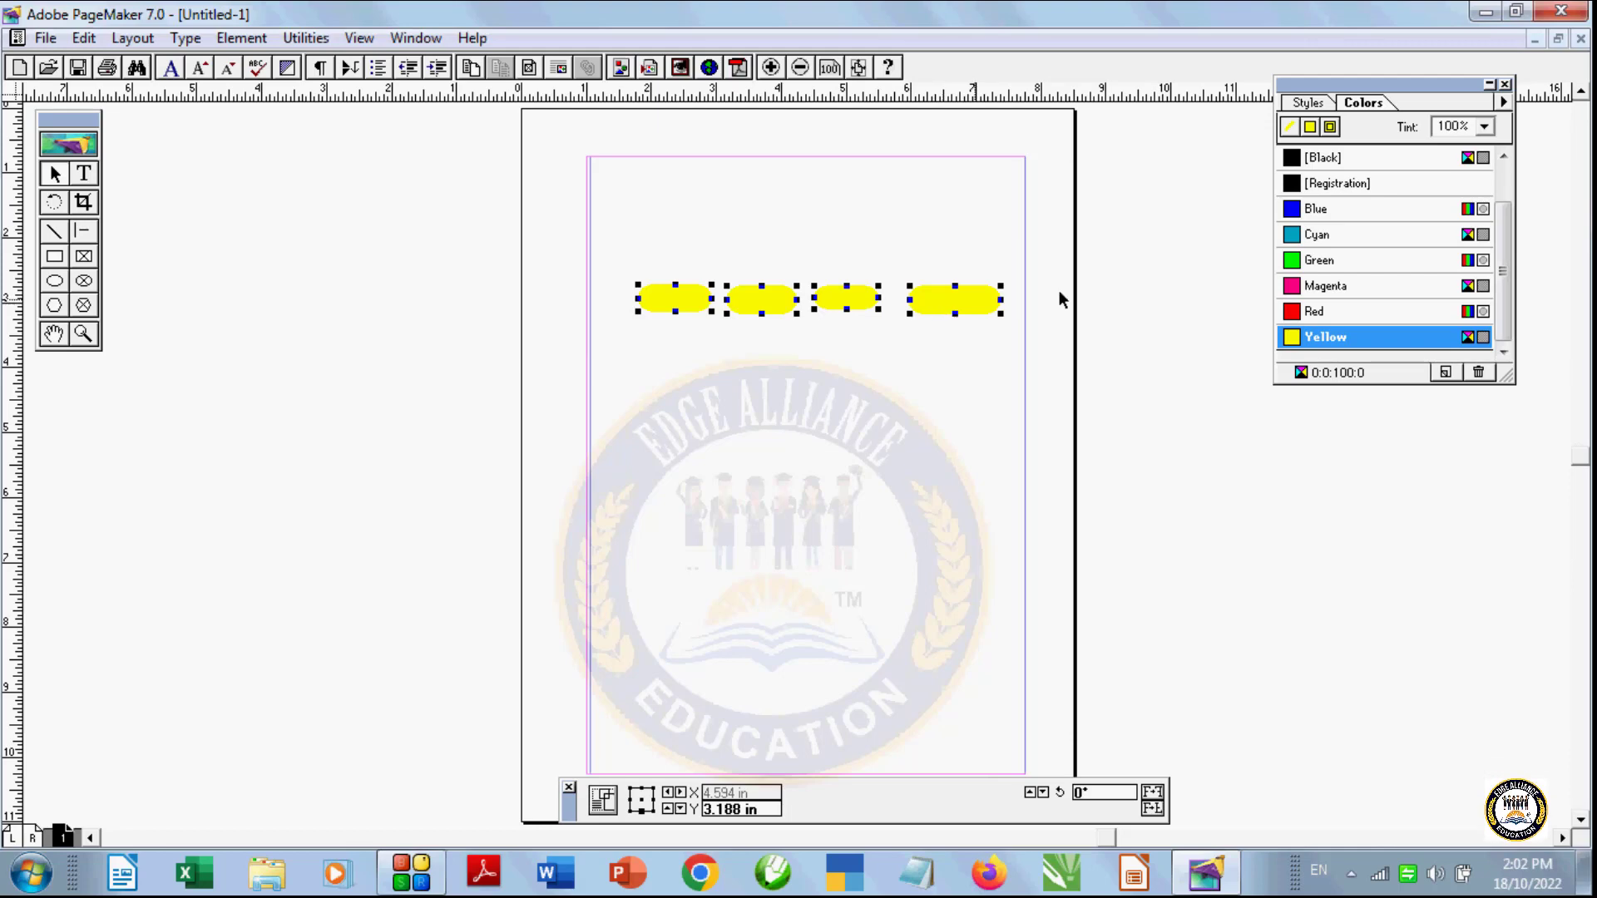
pyautogui.click(241, 38)
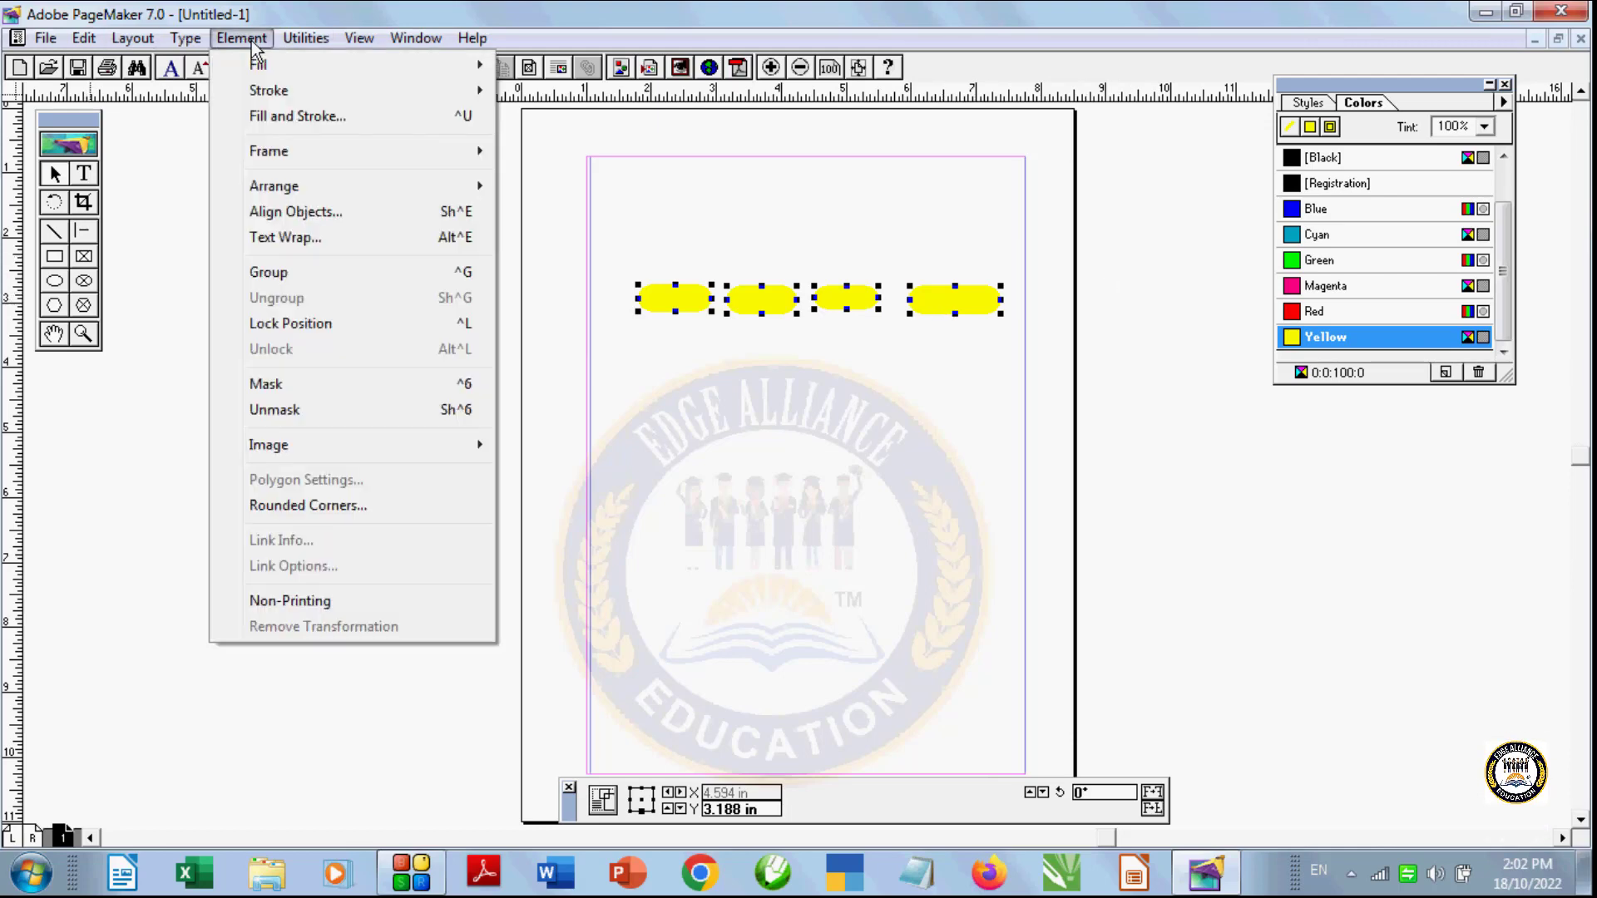
pyautogui.click(289, 272)
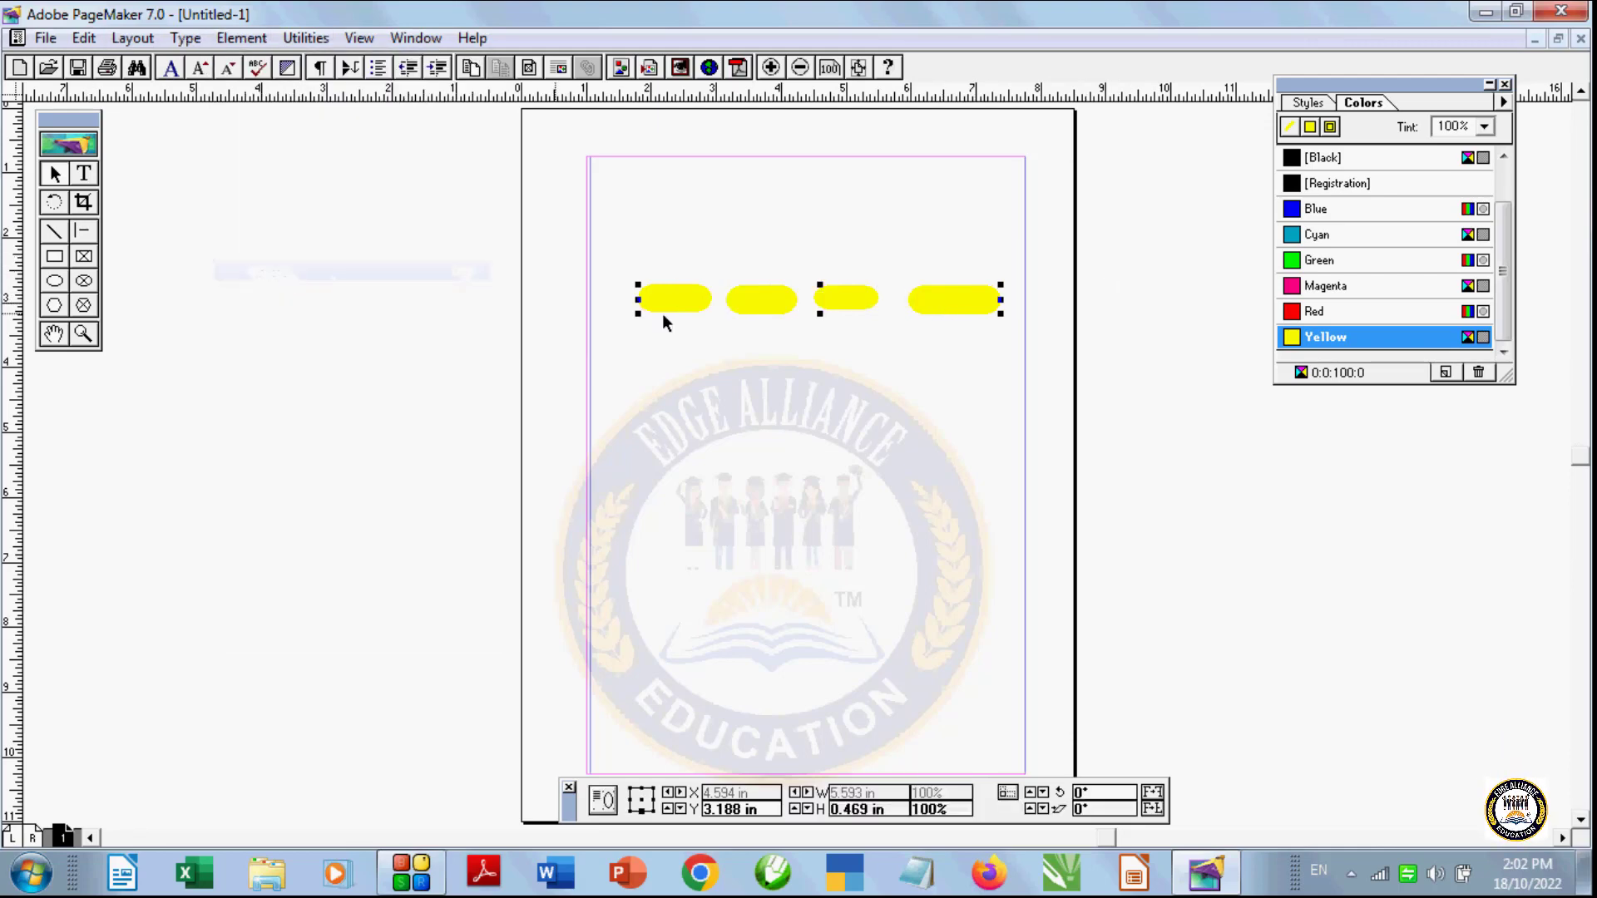
pyautogui.moveTo(799, 312); pyautogui.dragTo(871, 201)
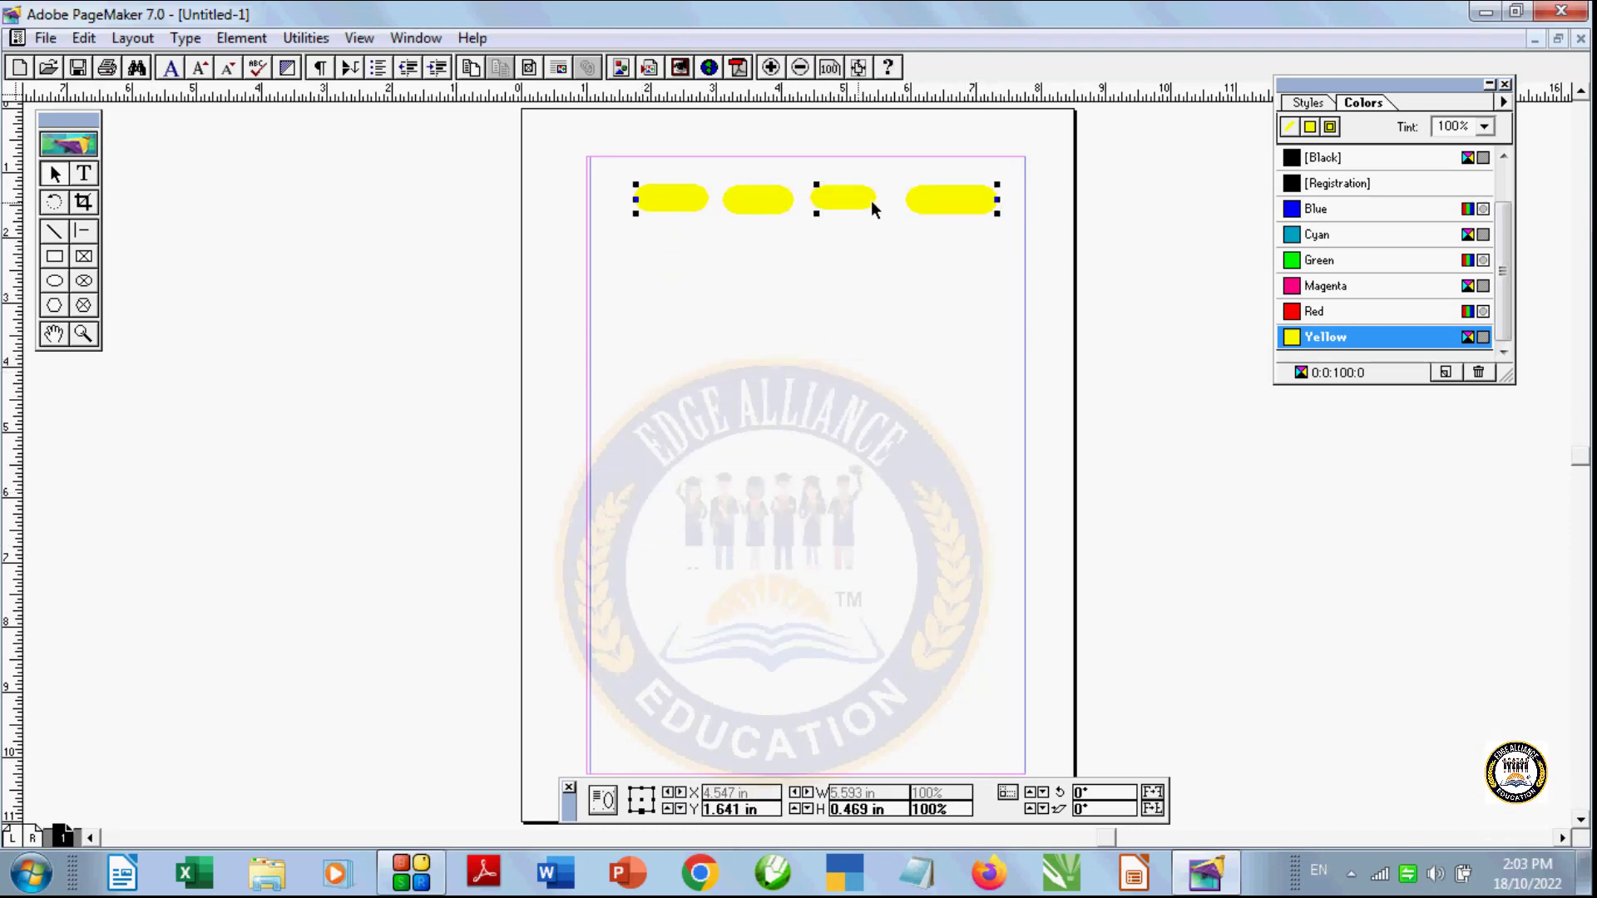
# Step: Recolor the whole group through several palette colors, including magenta, red, yellow and green, ending with Cyan
pyautogui.click(1323, 287)
pyautogui.click(1321, 314)
pyautogui.click(1322, 336)
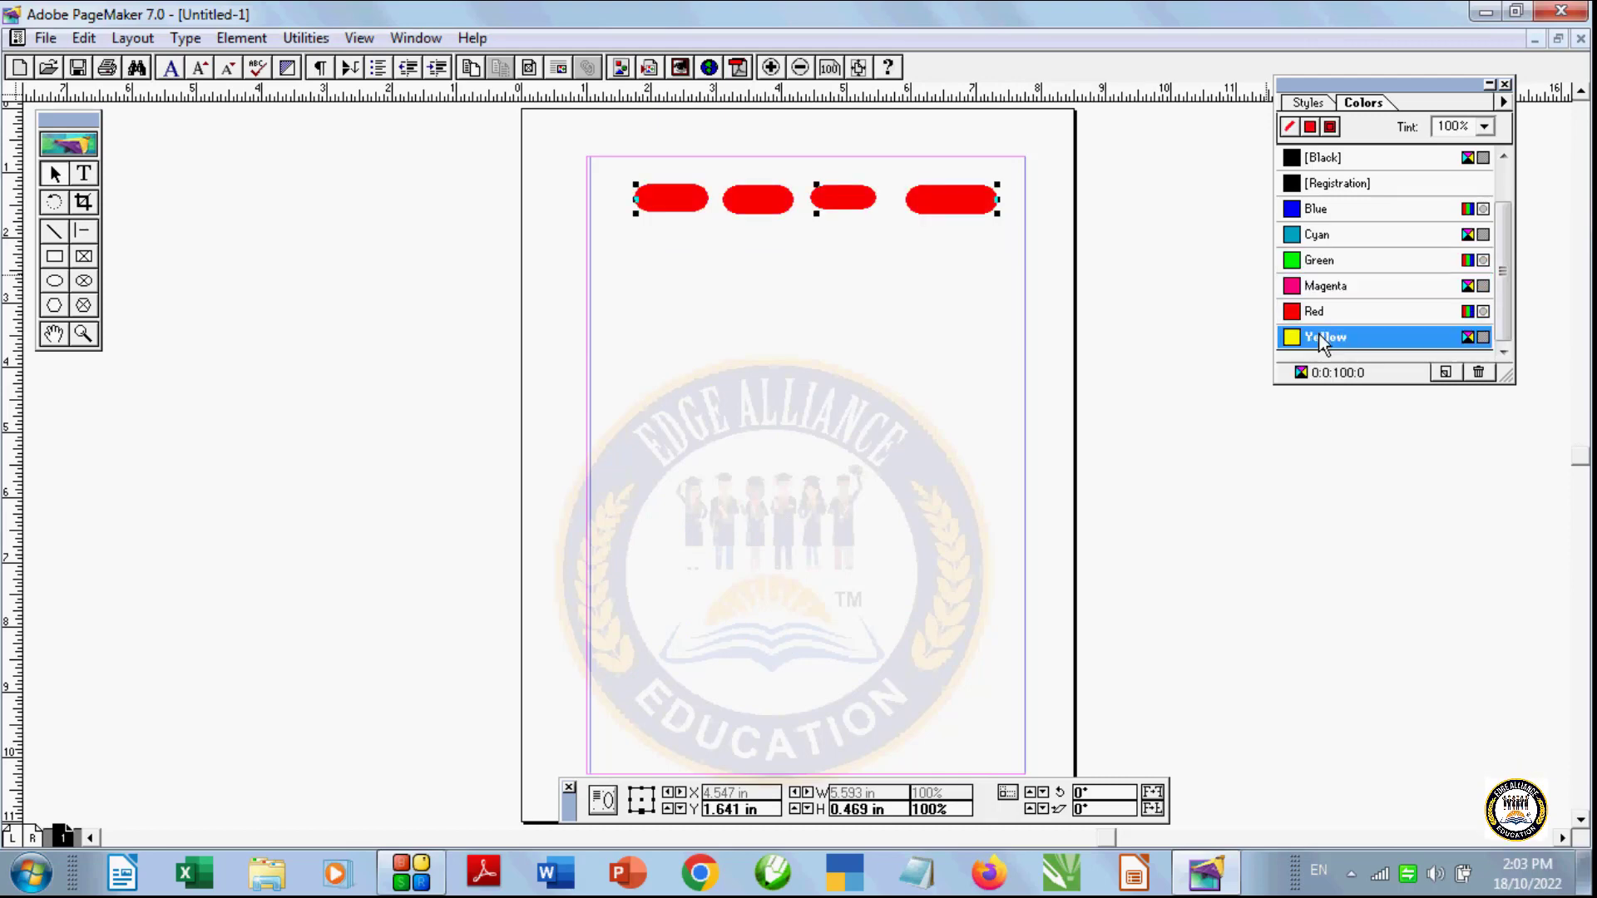
pyautogui.click(1323, 286)
pyautogui.click(1313, 259)
pyautogui.click(1311, 234)
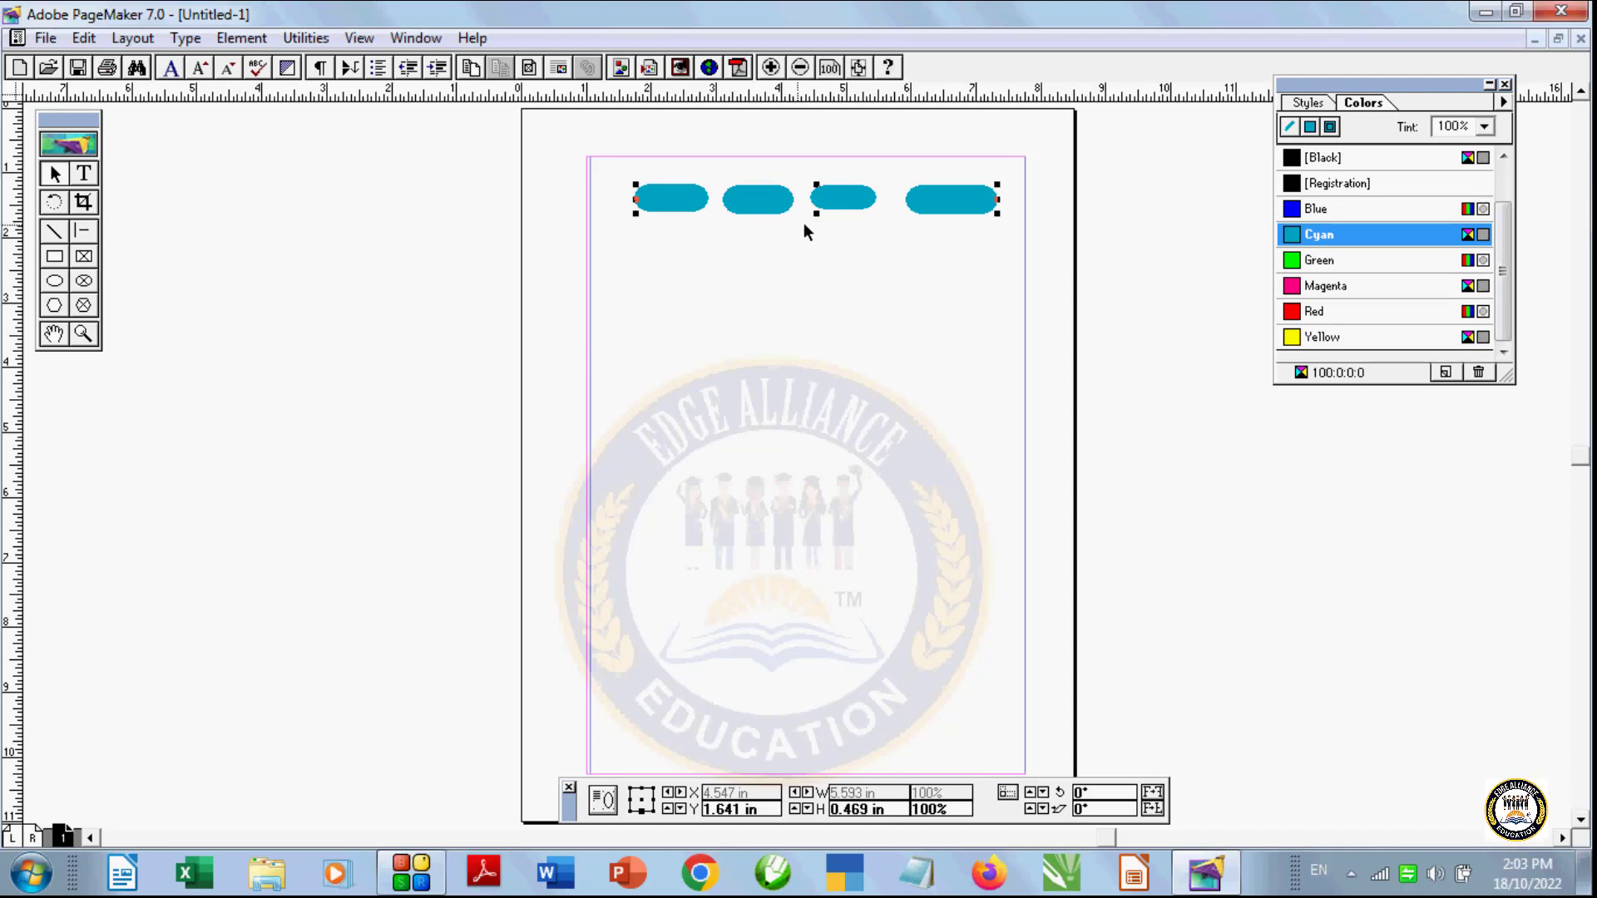
# Step: Ungroup the rounded rectangles and color all four Green
pyautogui.click(203, 38)
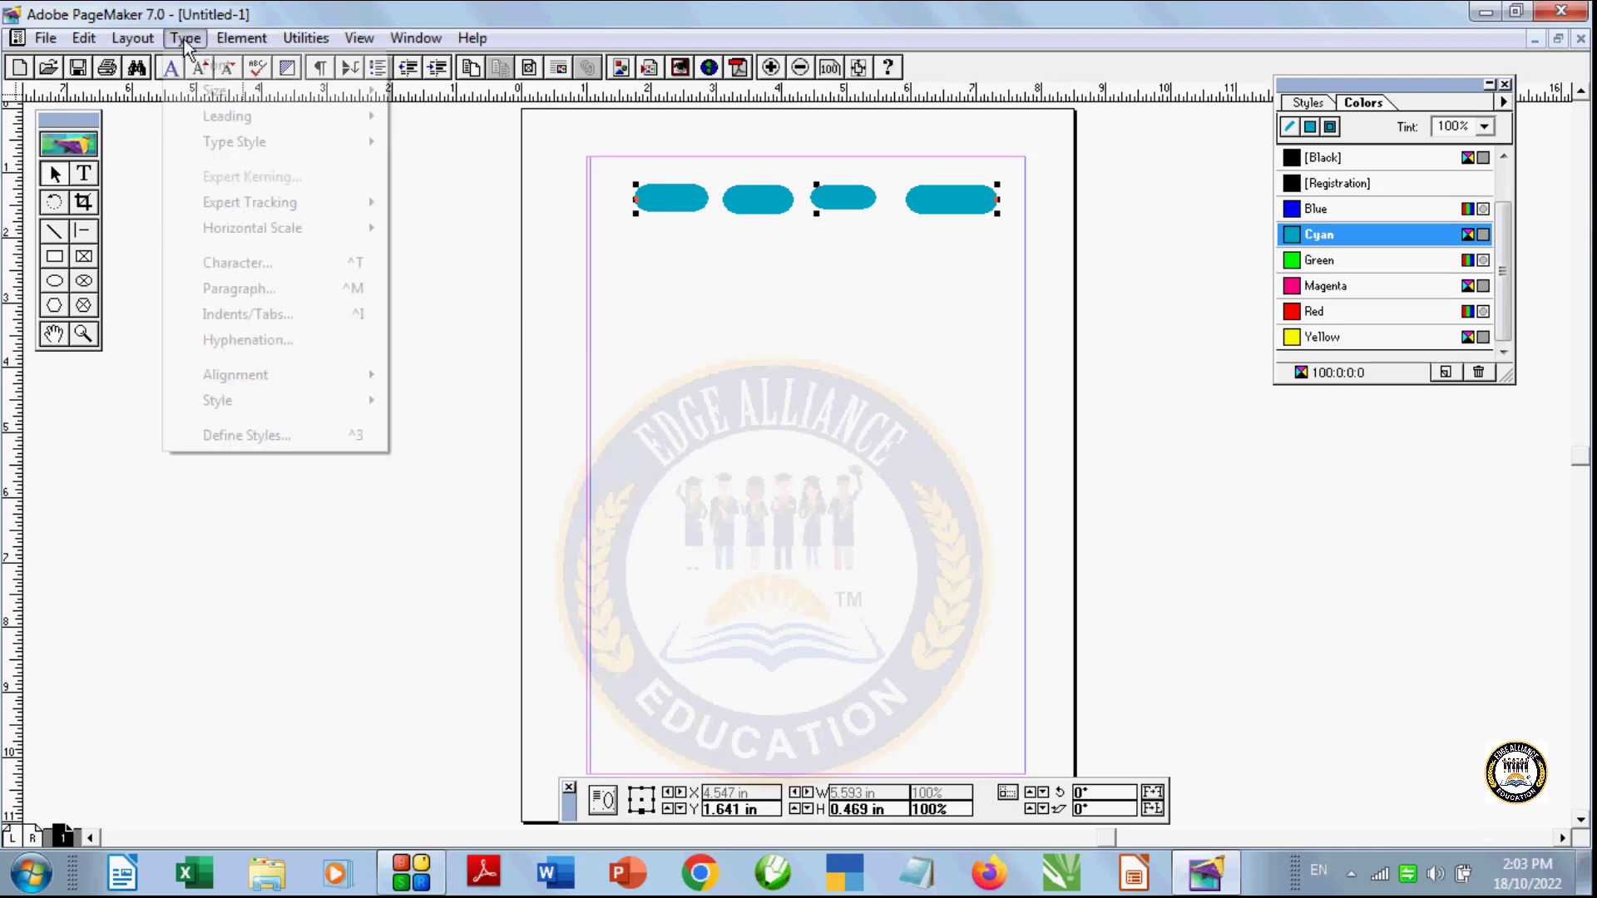
pyautogui.moveTo(239, 36)
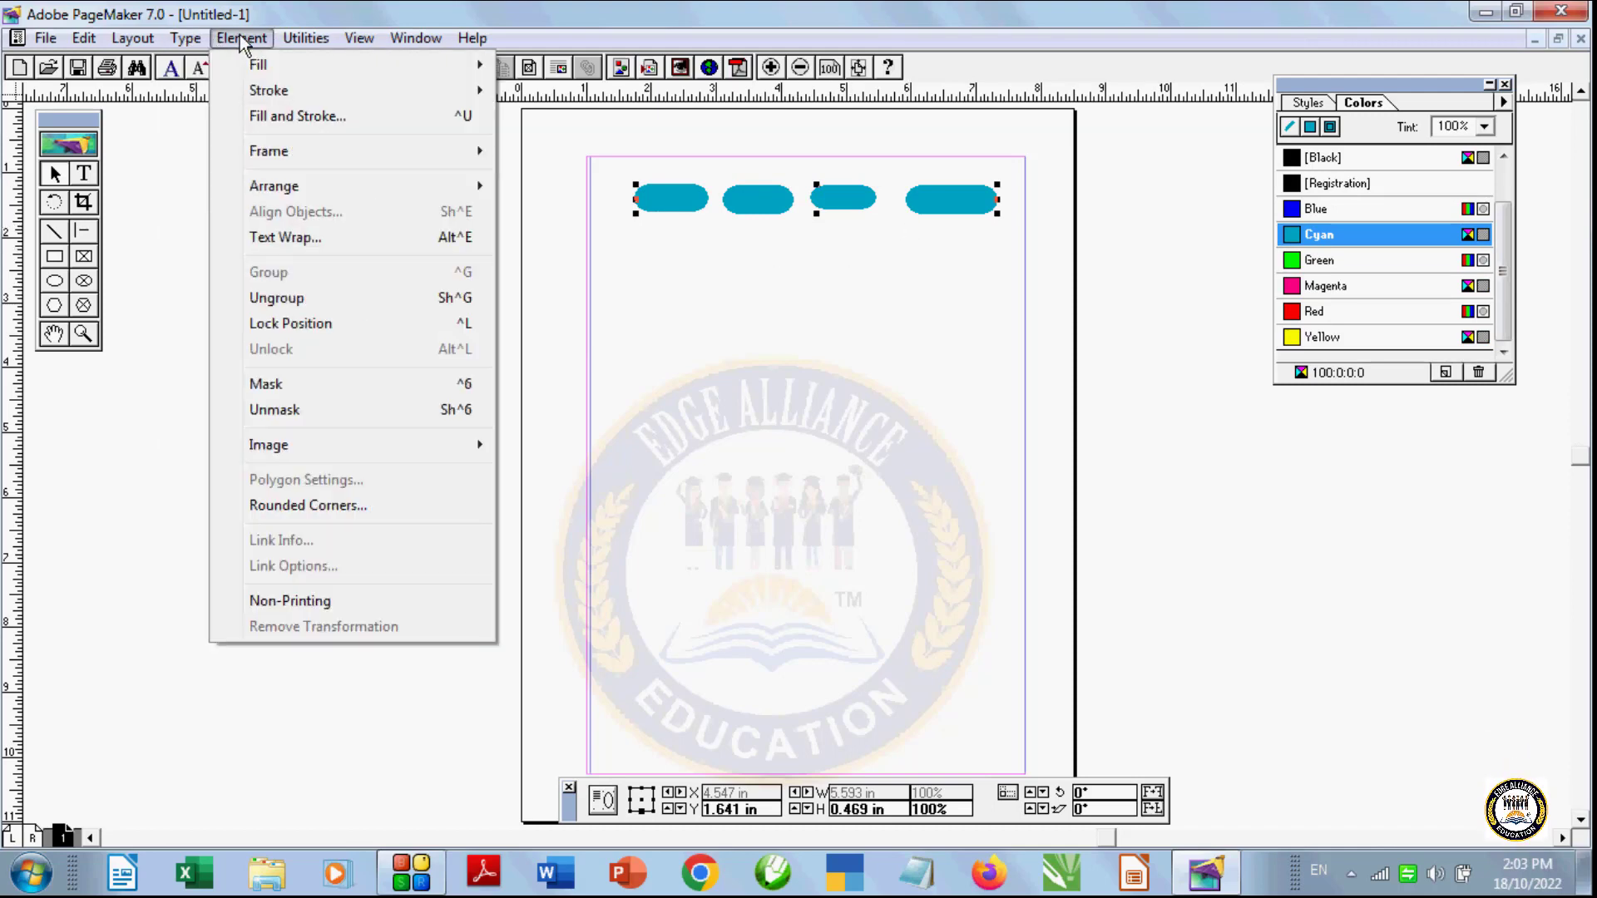
pyautogui.click(296, 298)
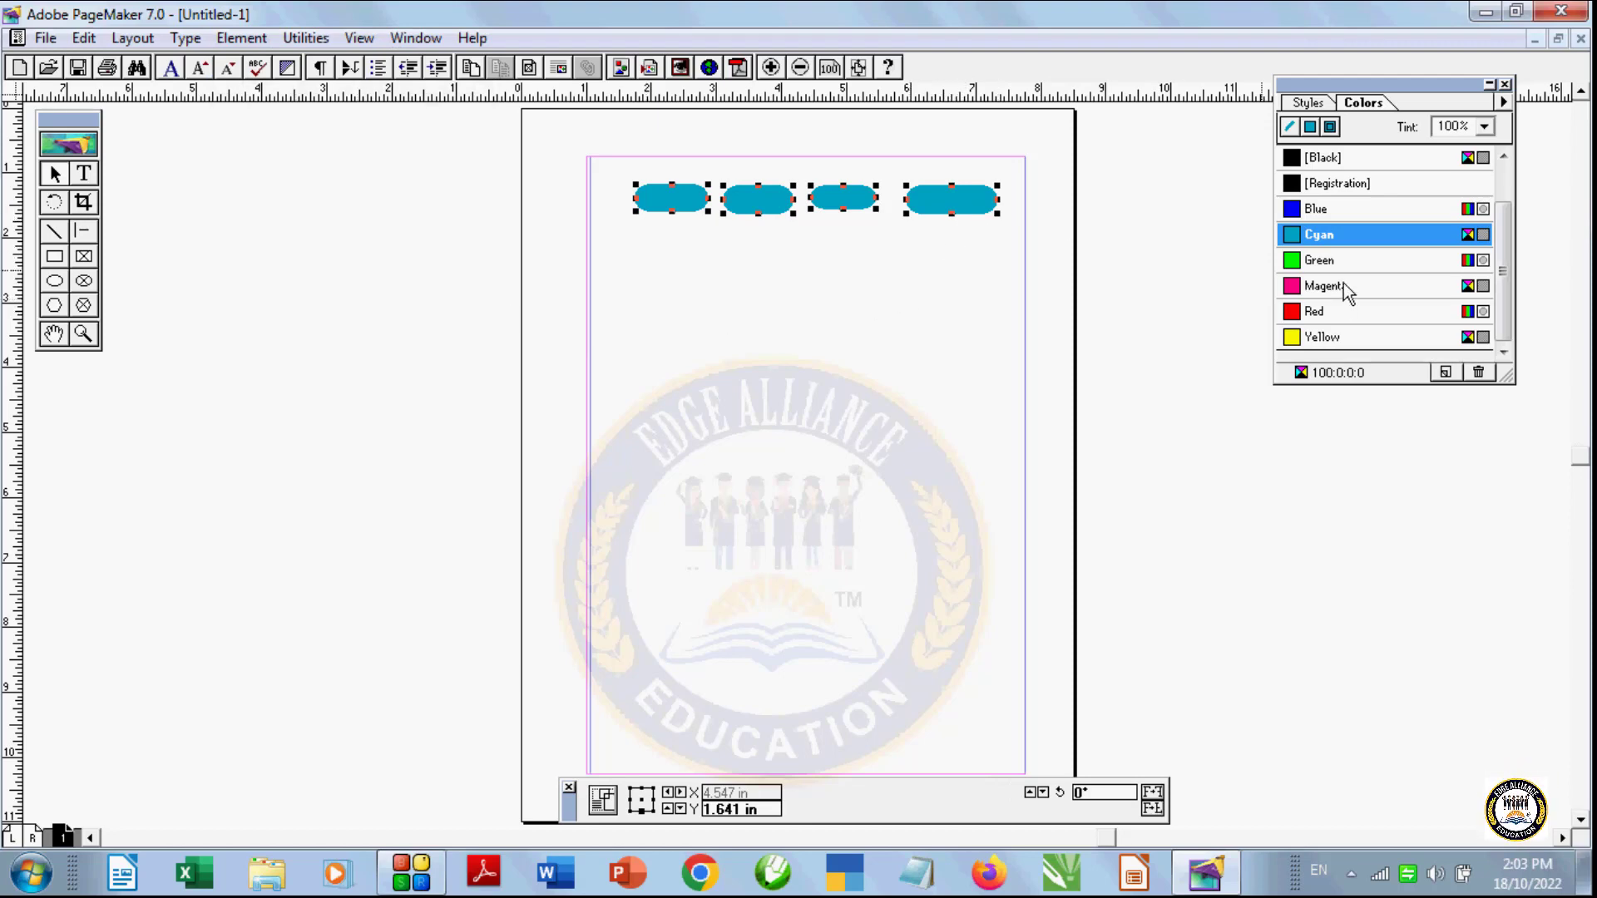
pyautogui.click(1331, 261)
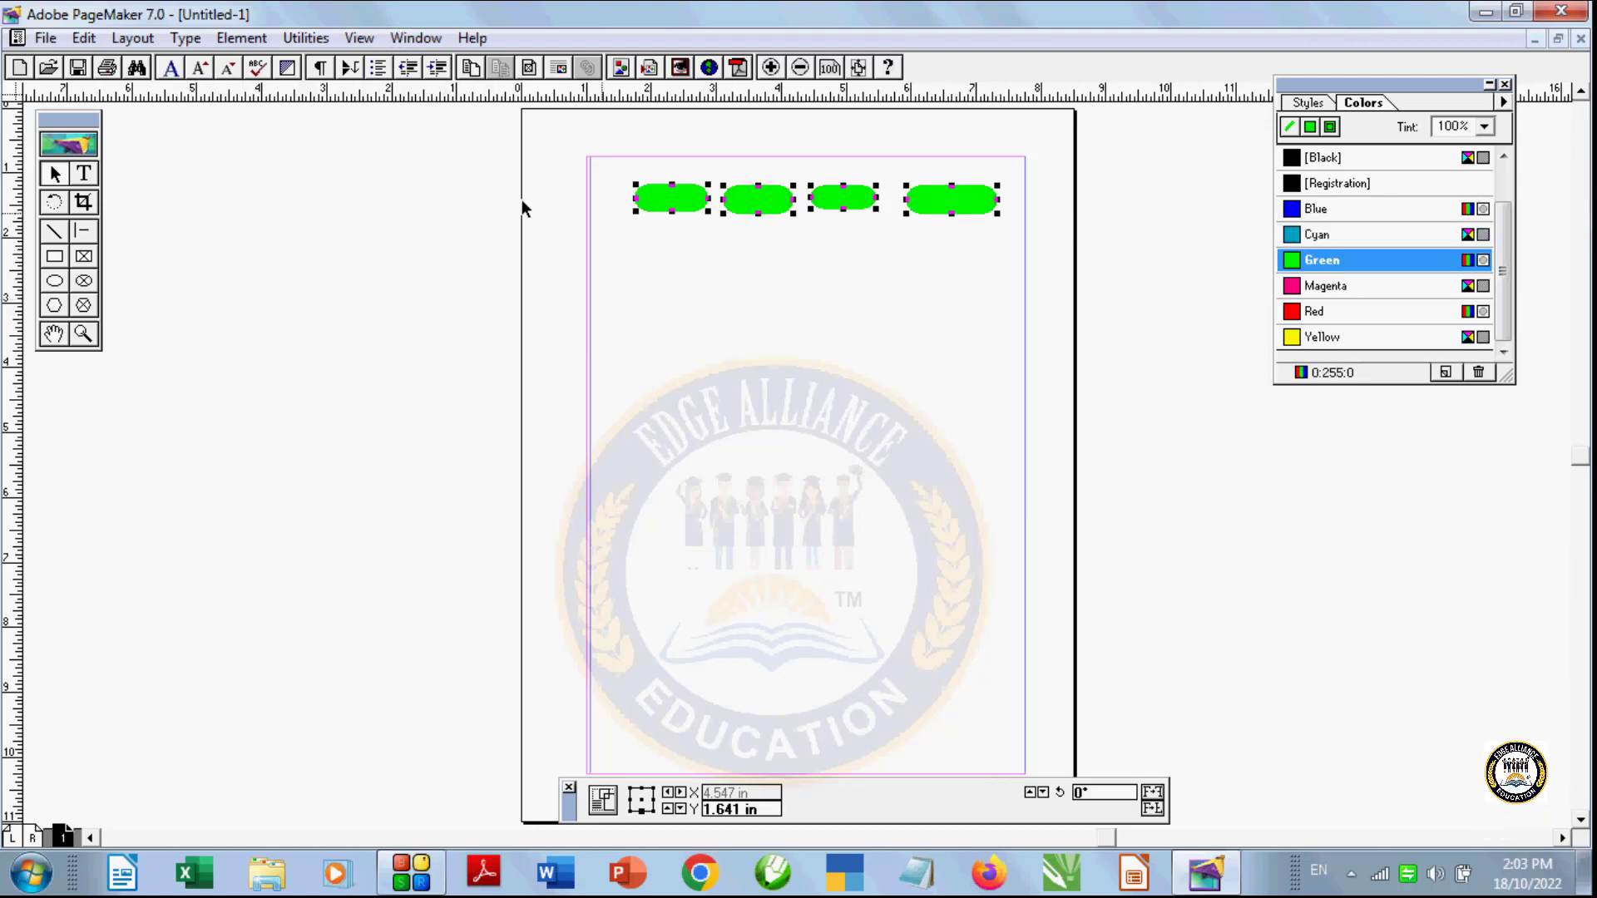
# Step: Group the four green rounded rectangles again, ungroup them and clear the selection
pyautogui.click(243, 38)
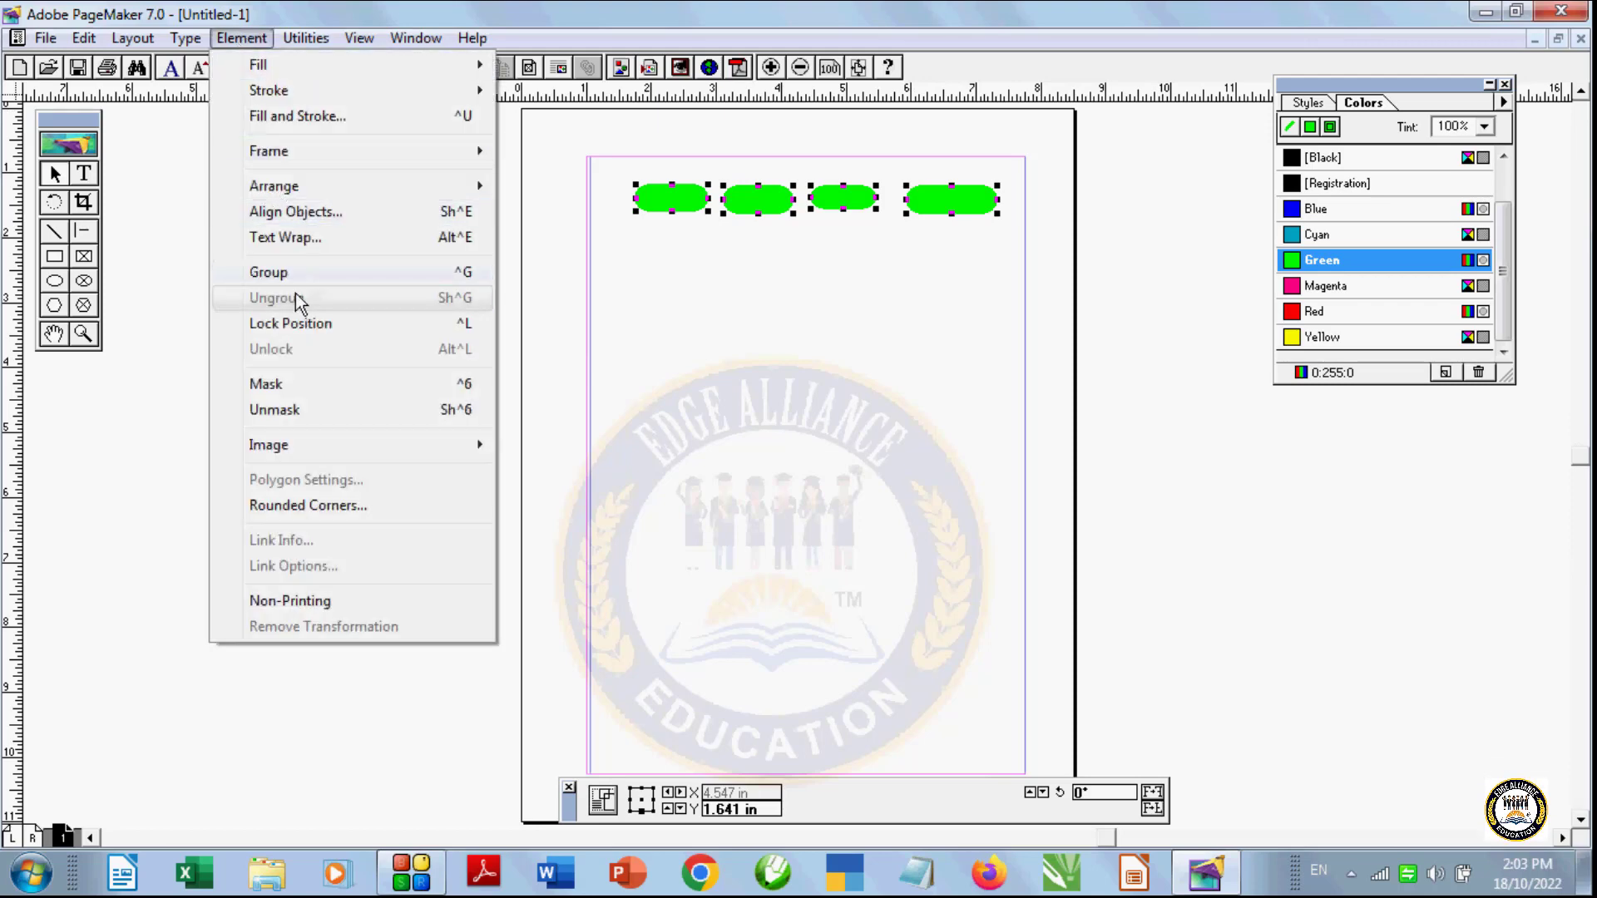
pyautogui.click(279, 270)
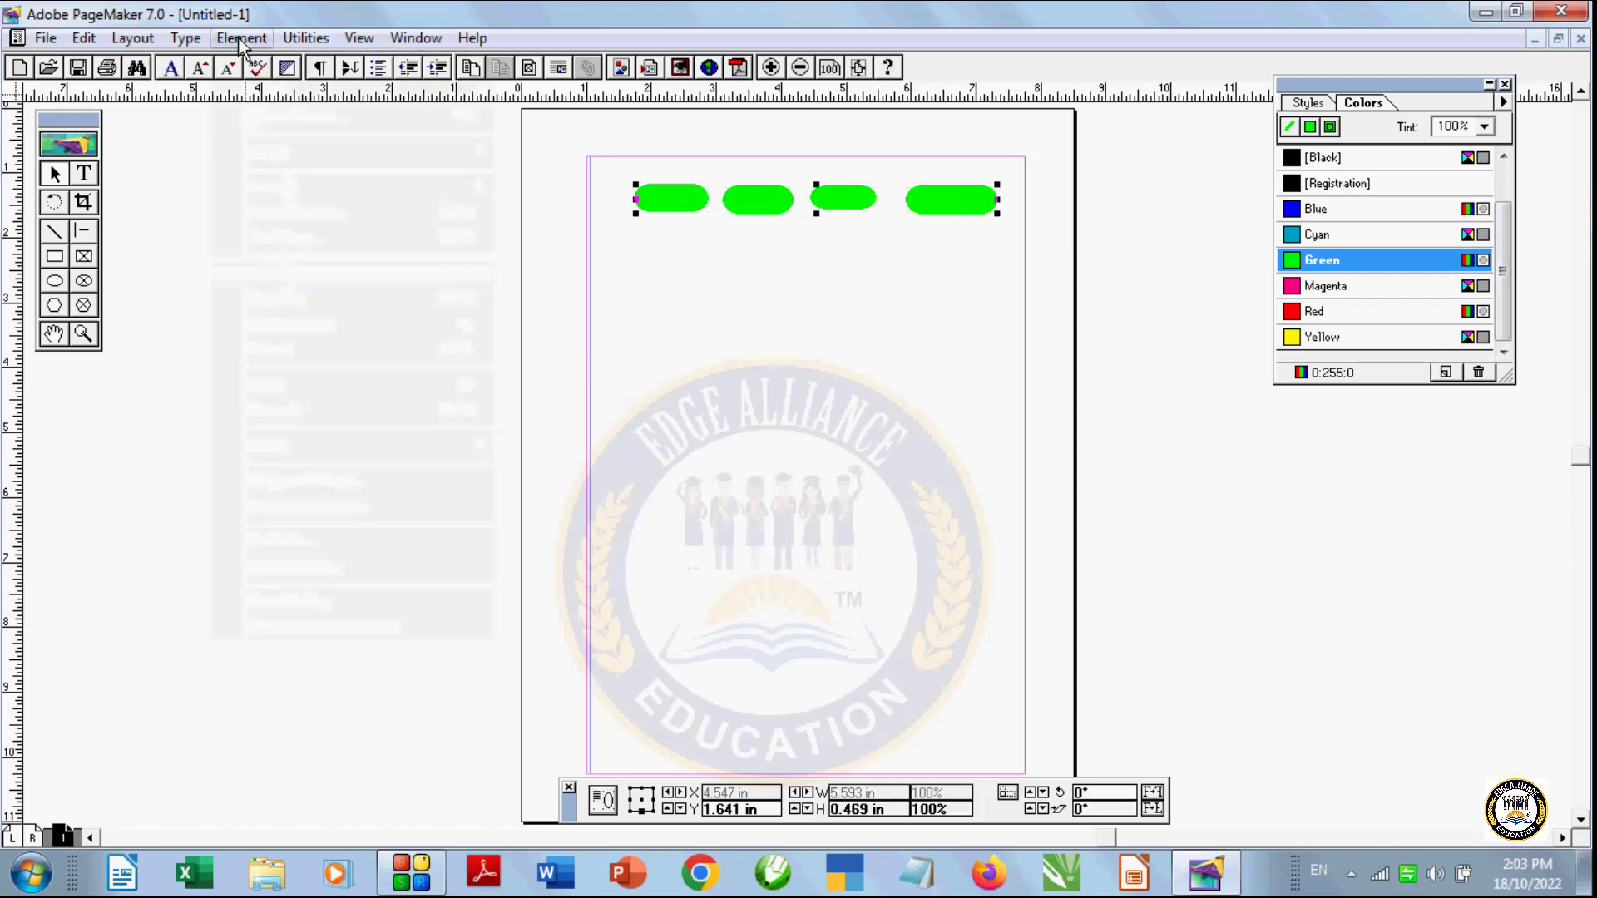
pyautogui.click(242, 38)
pyautogui.click(287, 296)
pyautogui.click(930, 424)
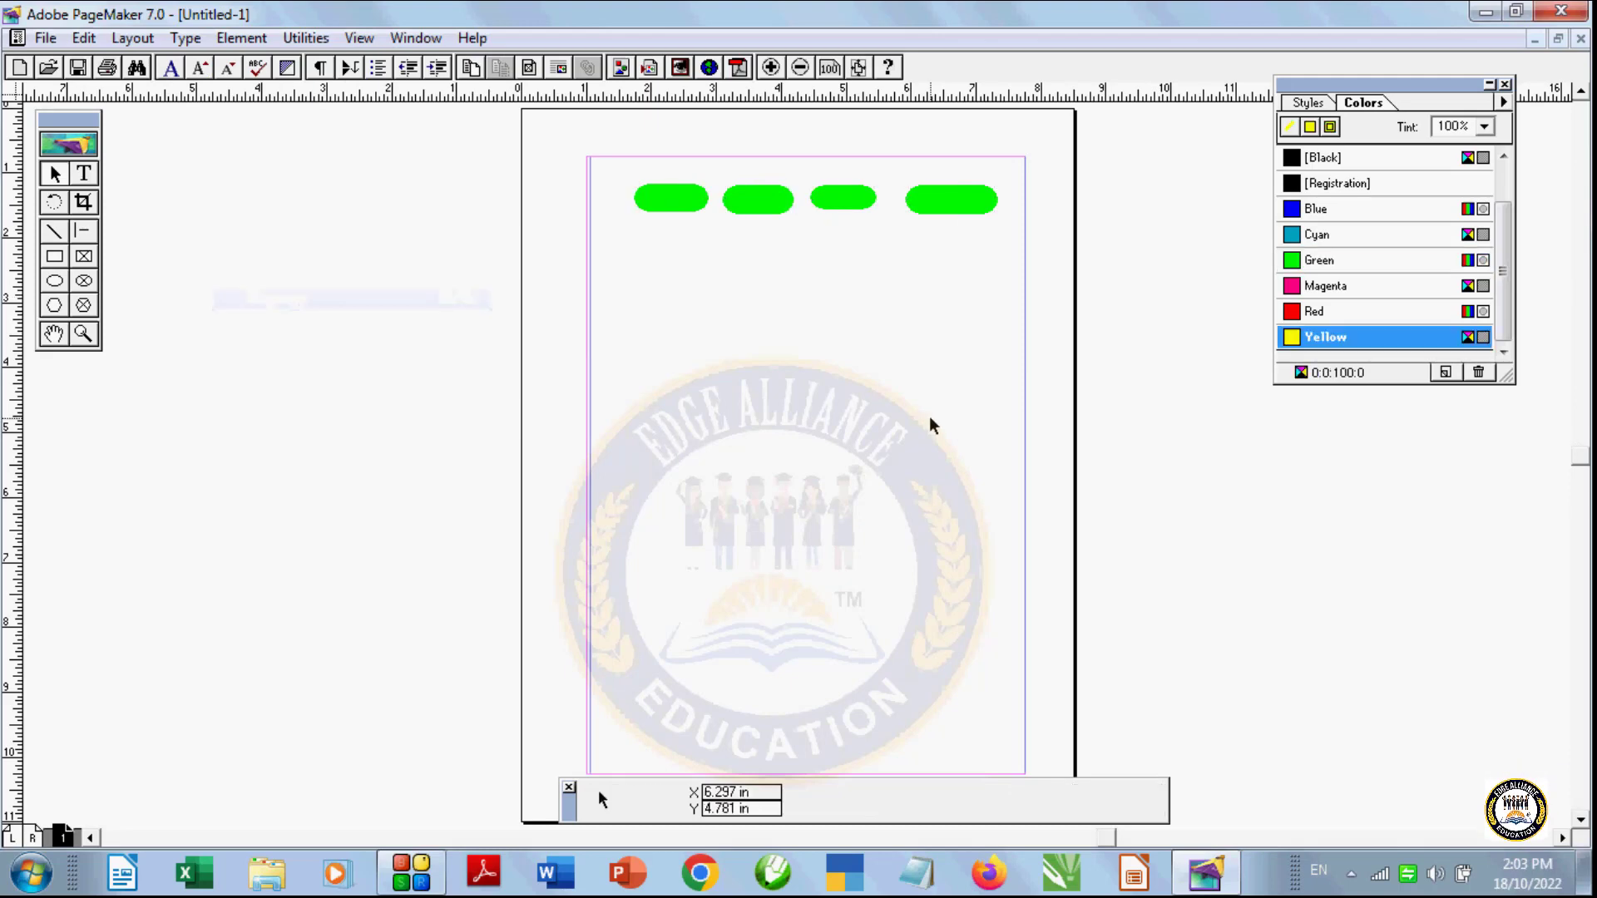
# Step: Color the fourth rounded rectangle Red, the third Magenta and the second Cyan, leaving nothing selected
pyautogui.click(945, 205)
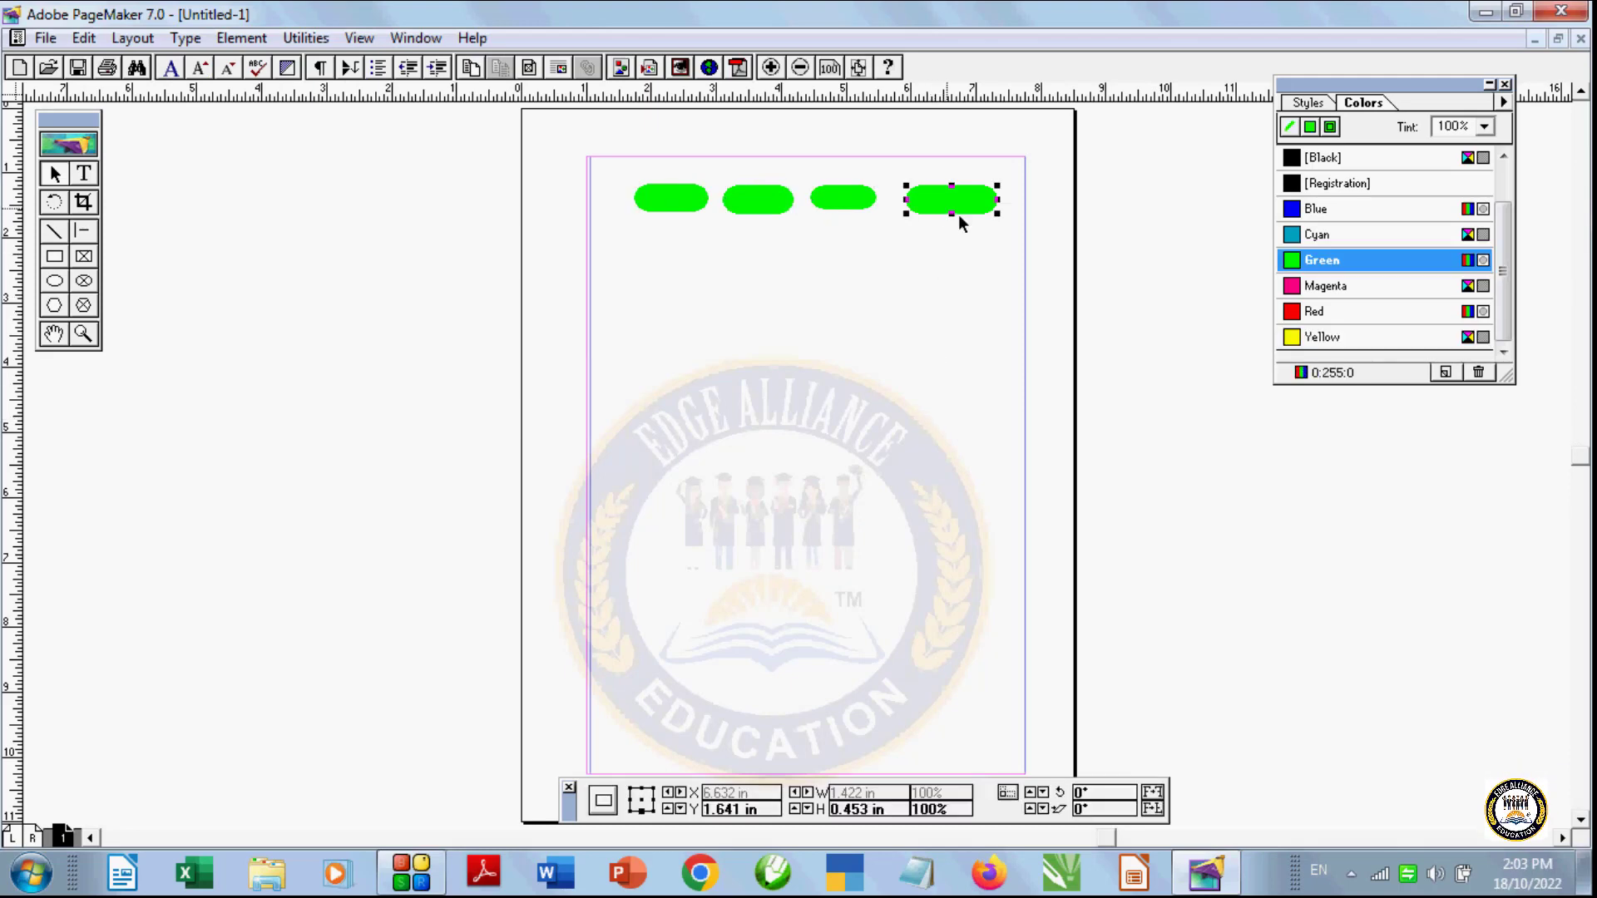
pyautogui.click(1354, 318)
pyautogui.click(845, 203)
pyautogui.click(1305, 285)
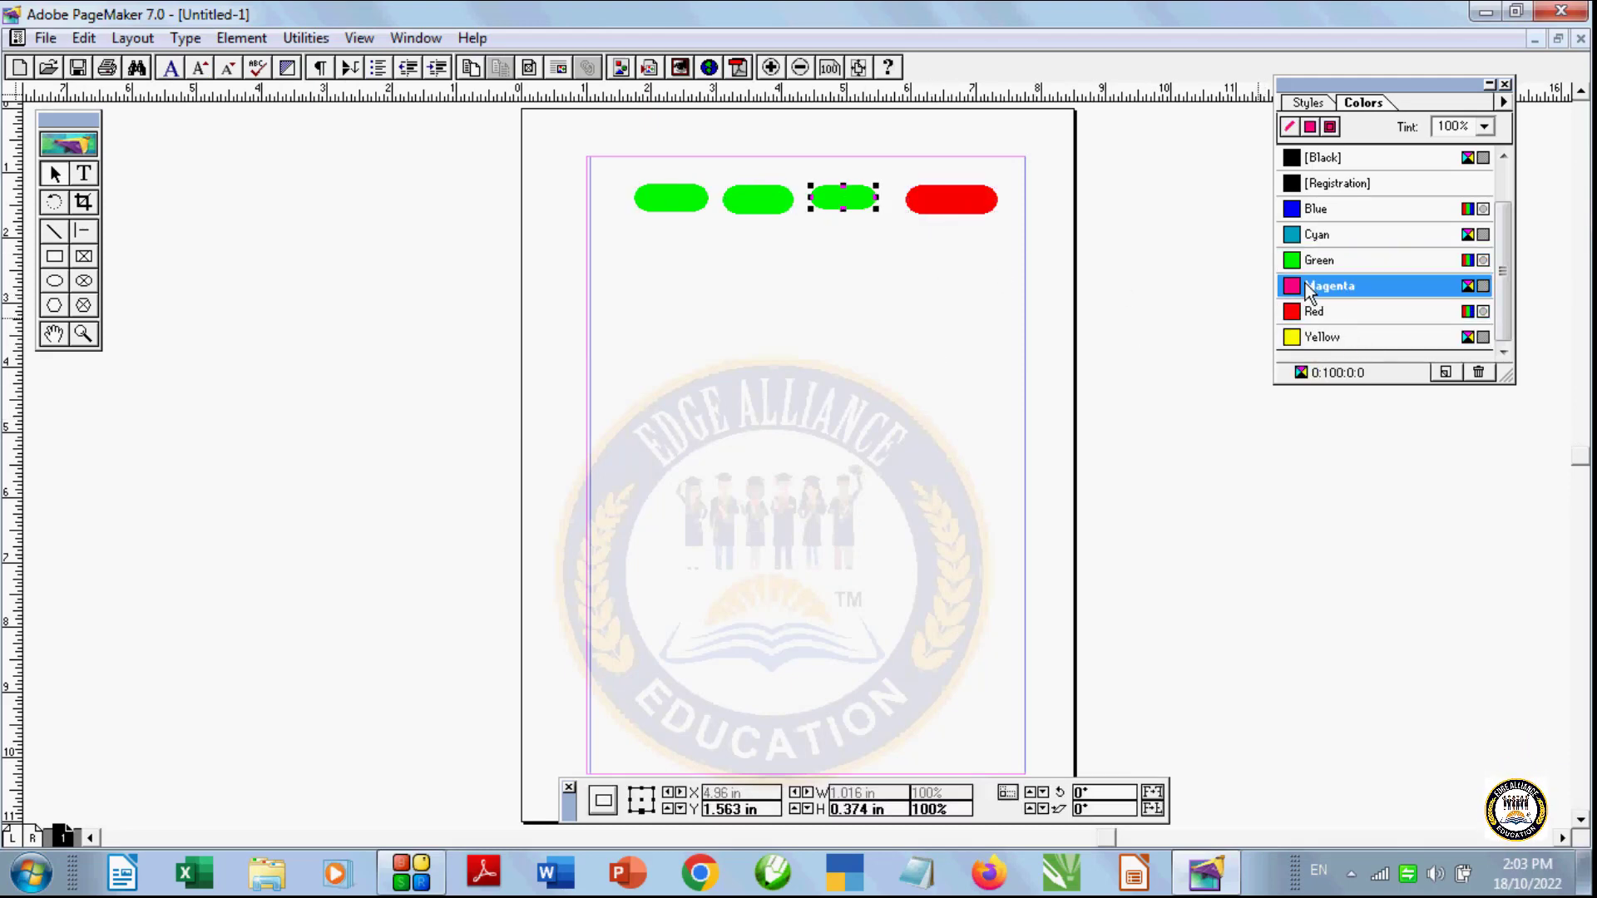
pyautogui.click(769, 205)
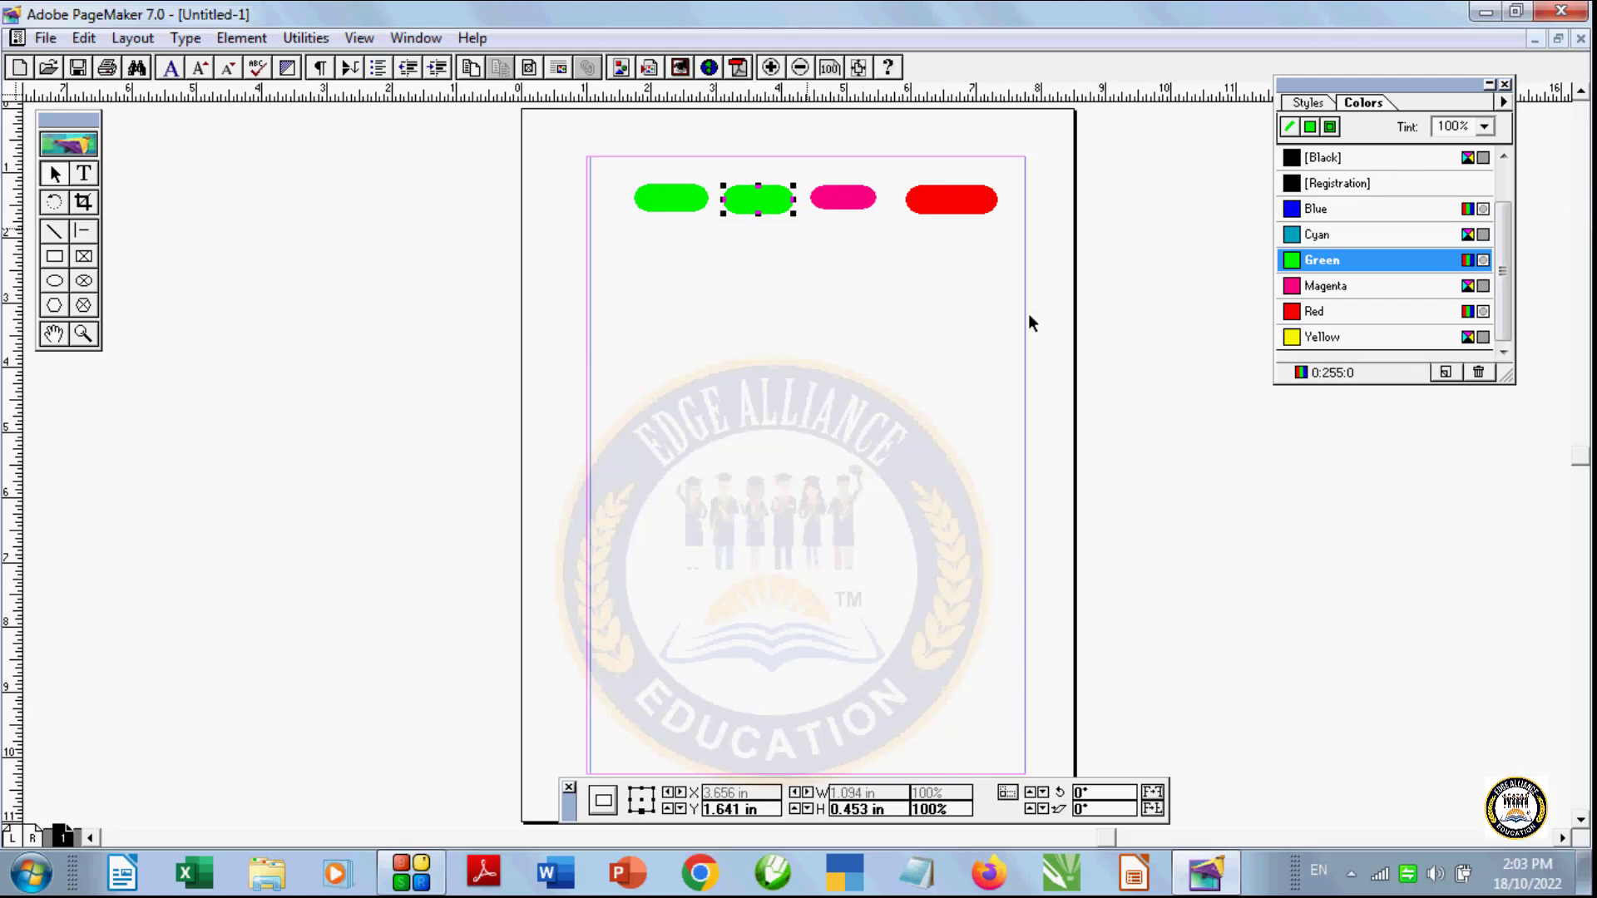
pyautogui.click(1310, 236)
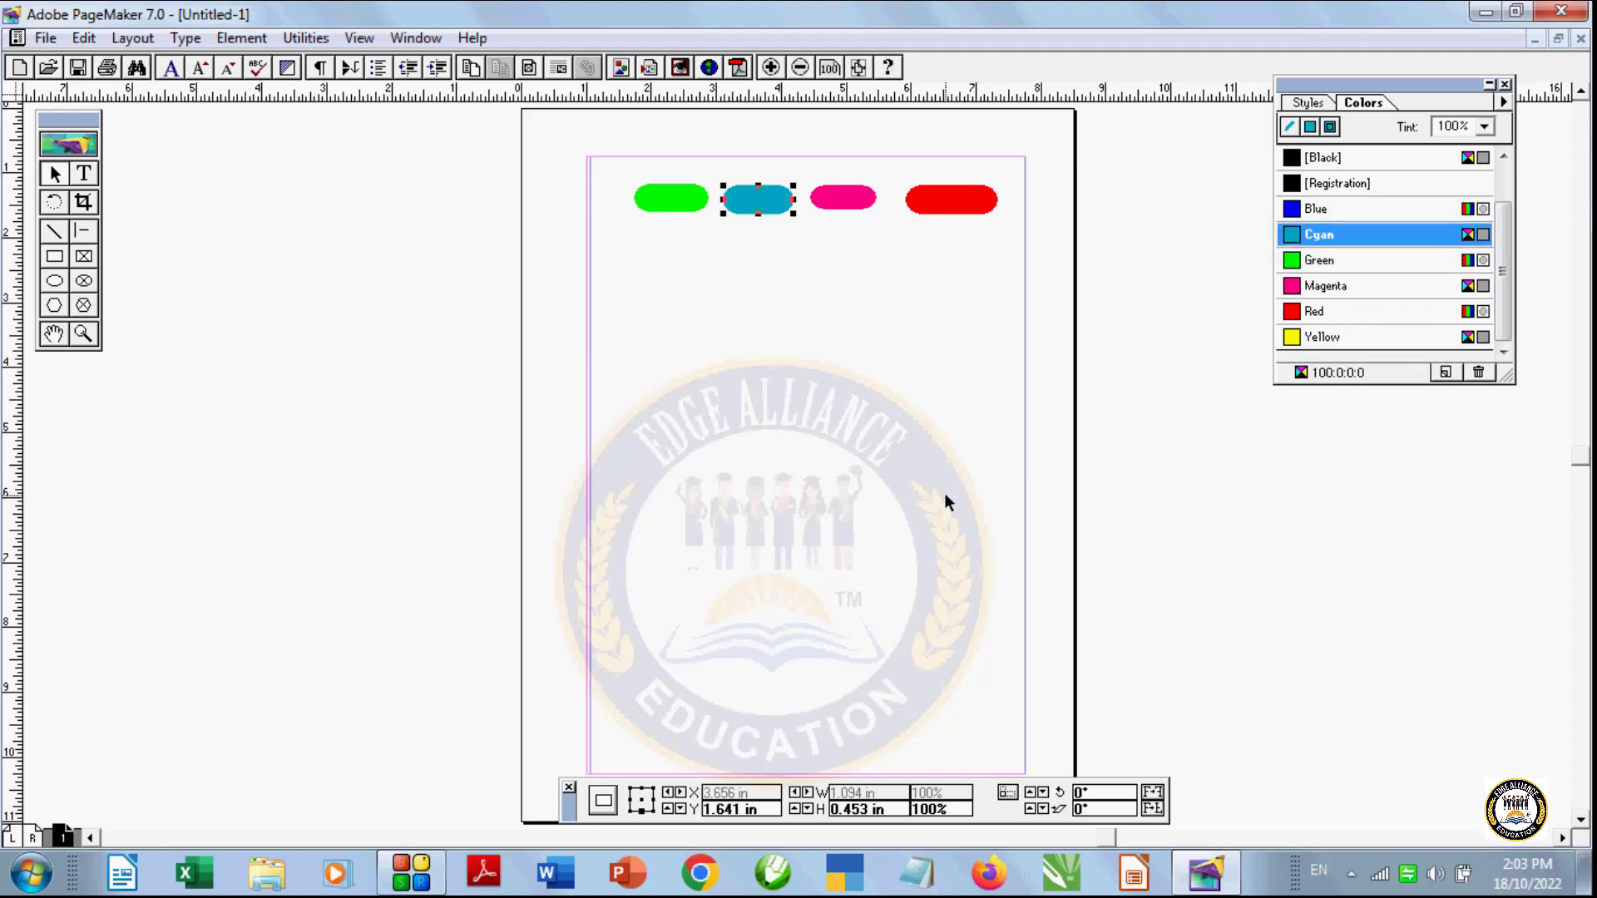
pyautogui.click(716, 274)
pyautogui.click(666, 198)
pyautogui.click(688, 303)
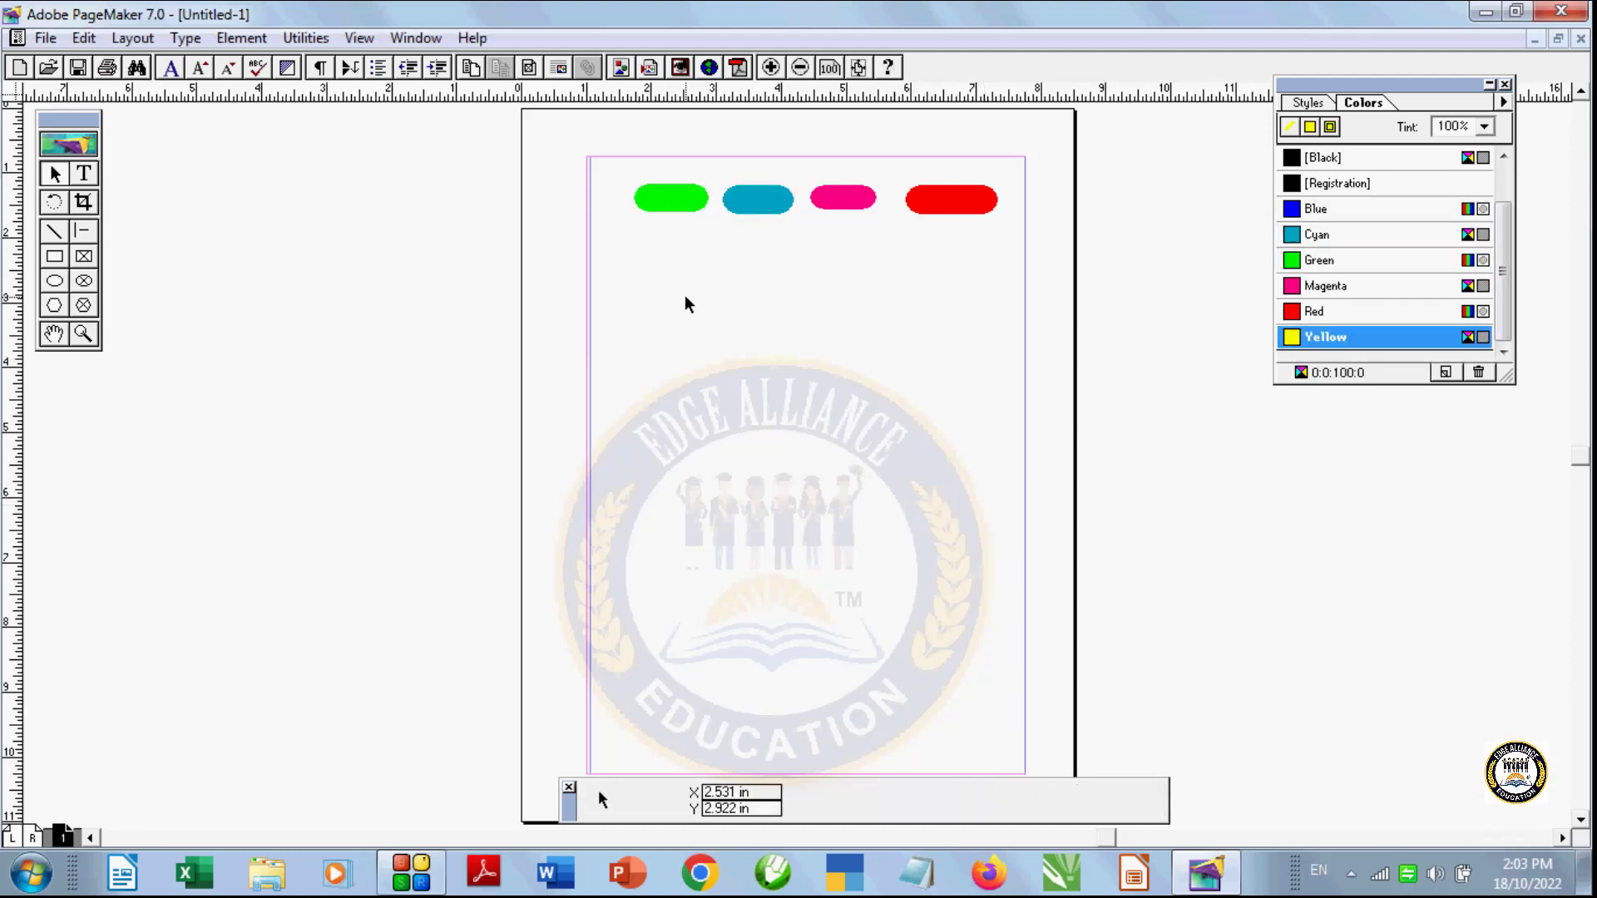
# Step: Group the four differently colored rounded rectangles and move the group down to about 3.2 in on the page
pyautogui.moveTo(629, 175); pyautogui.dragTo(1016, 239)
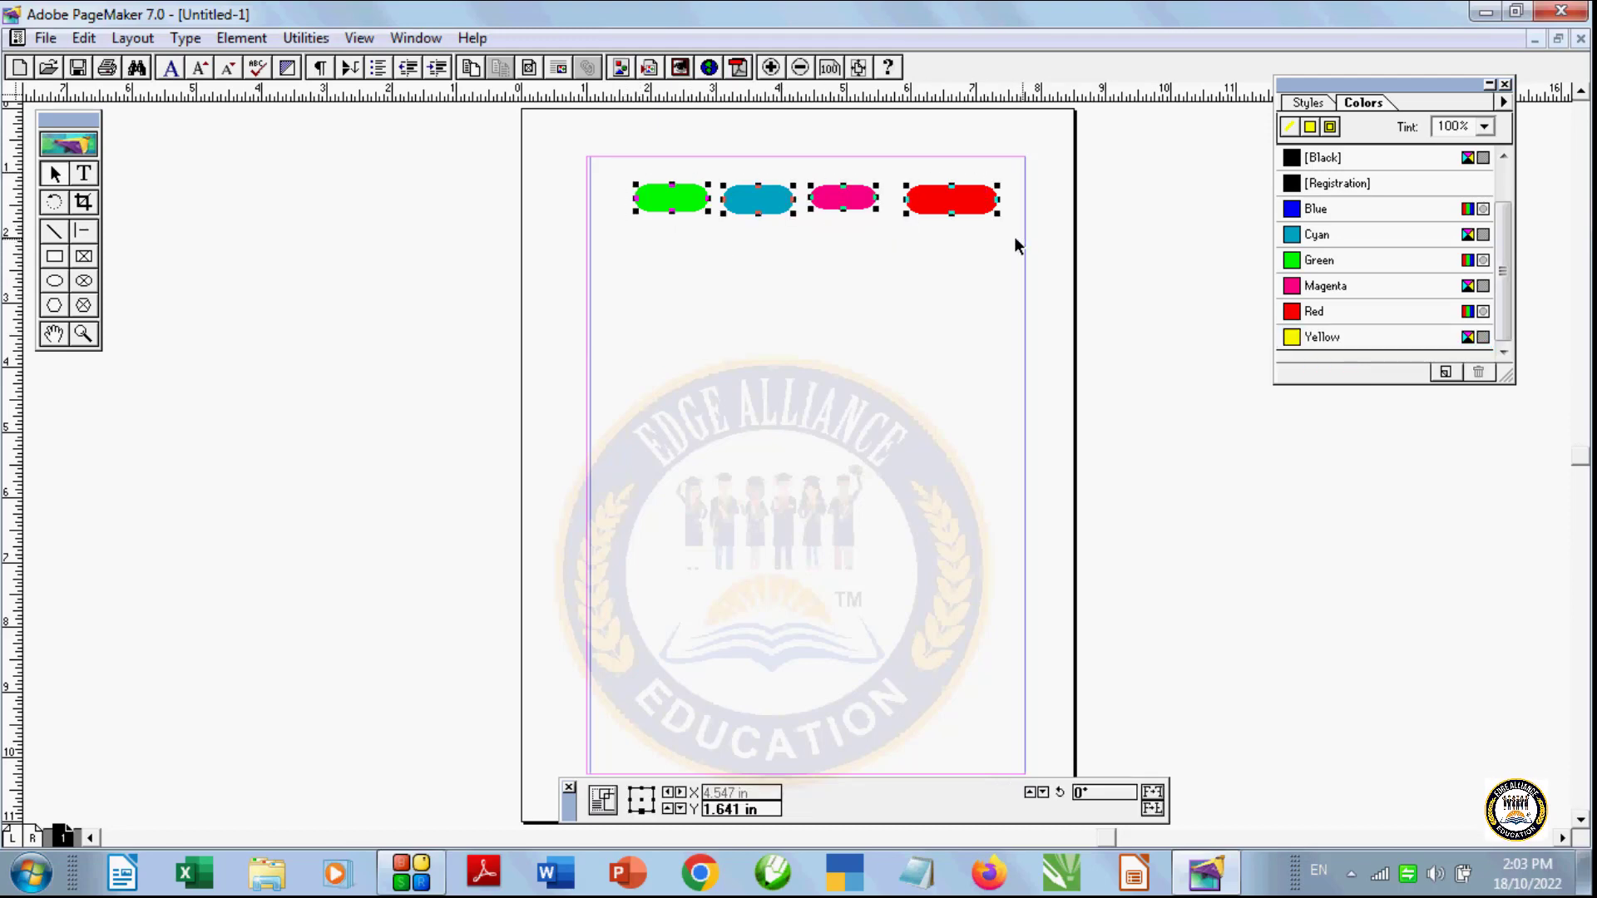
pyautogui.click(241, 38)
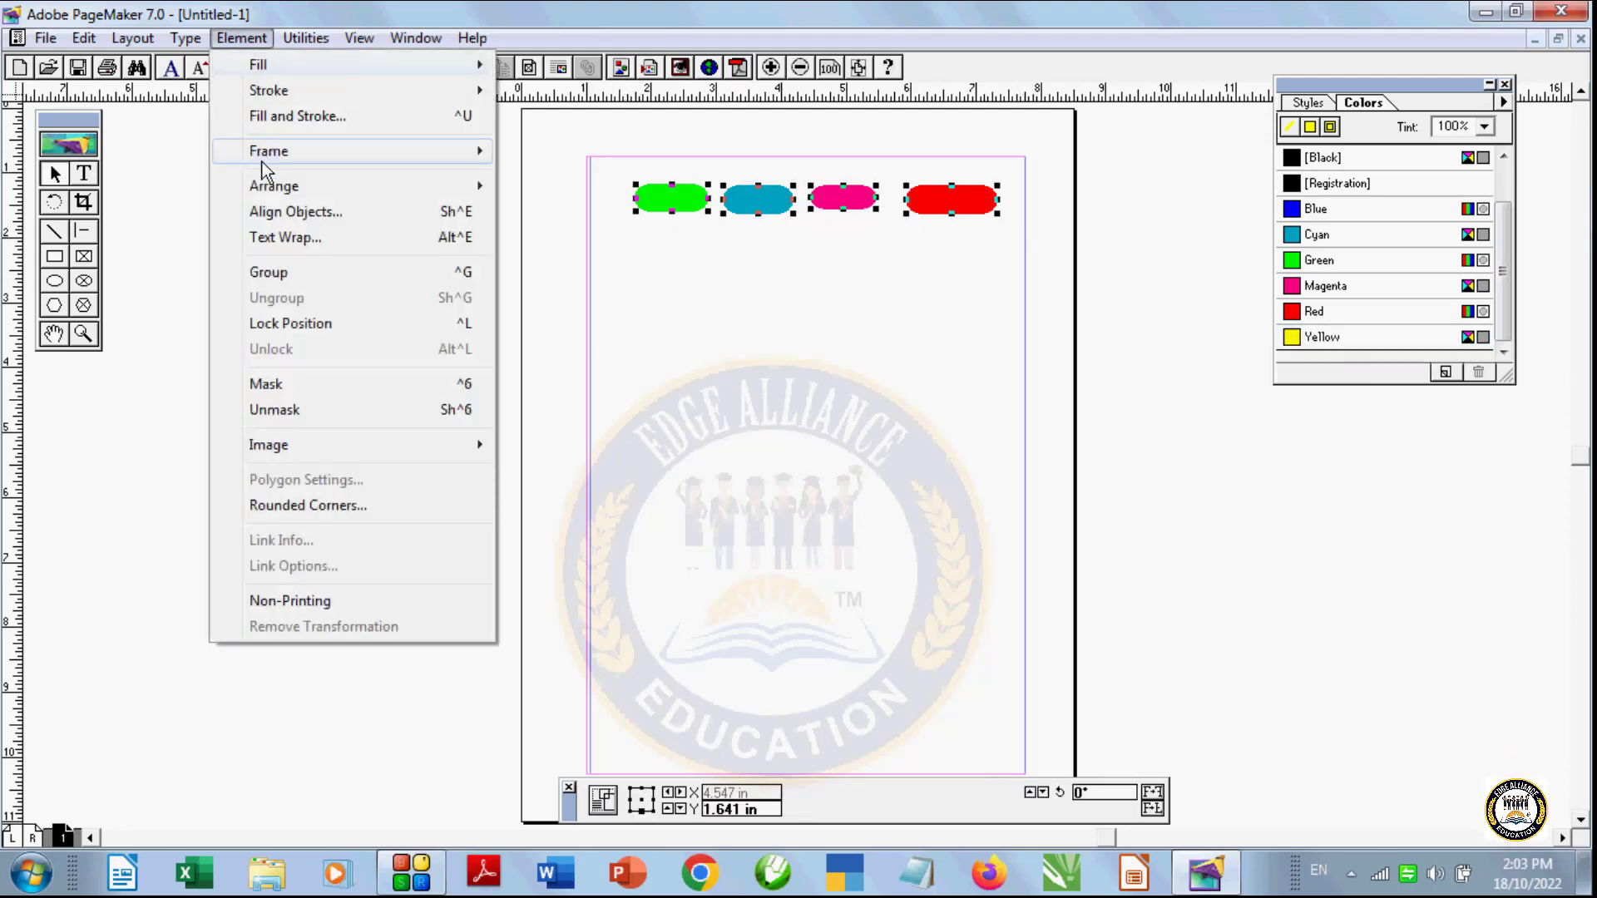
pyautogui.moveTo(263, 163)
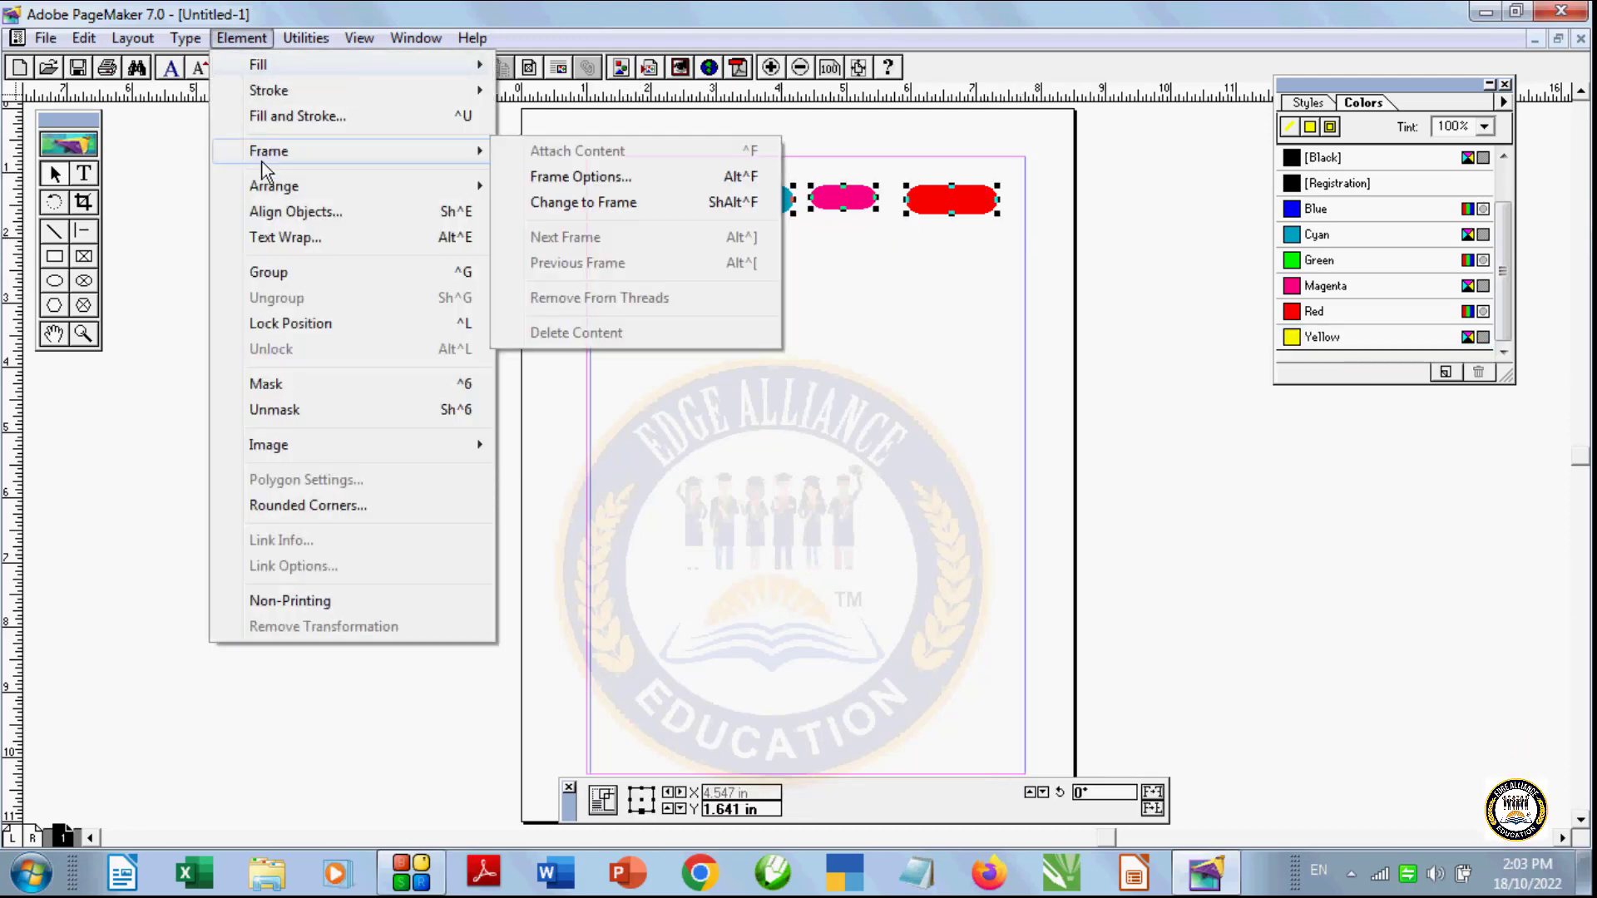
pyautogui.click(288, 272)
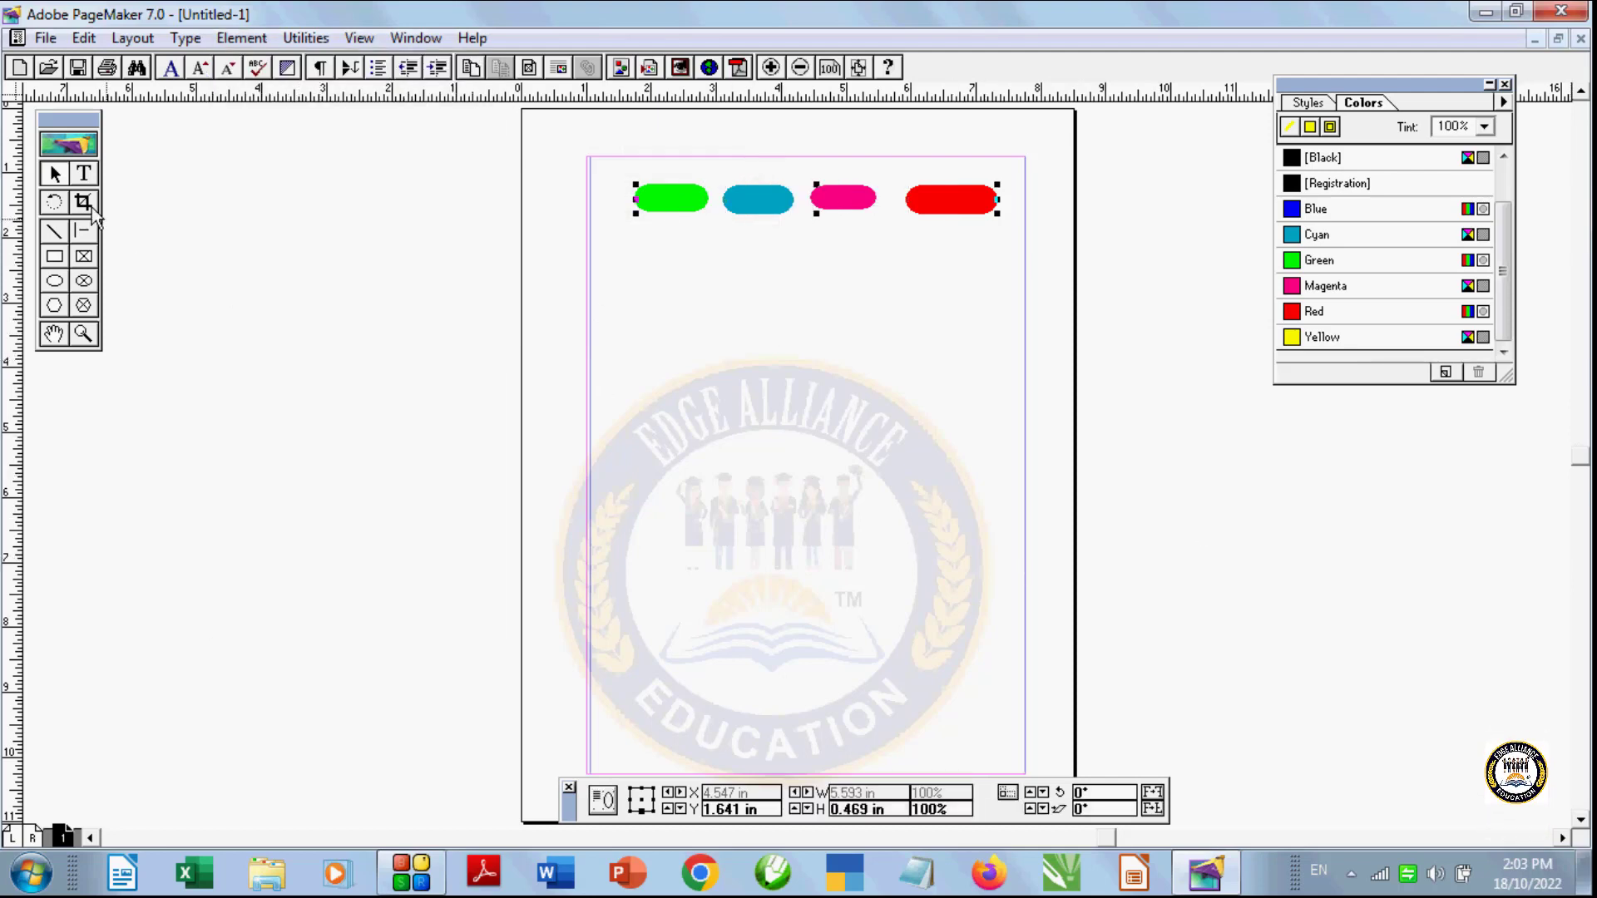
pyautogui.moveTo(838, 199); pyautogui.dragTo(853, 300)
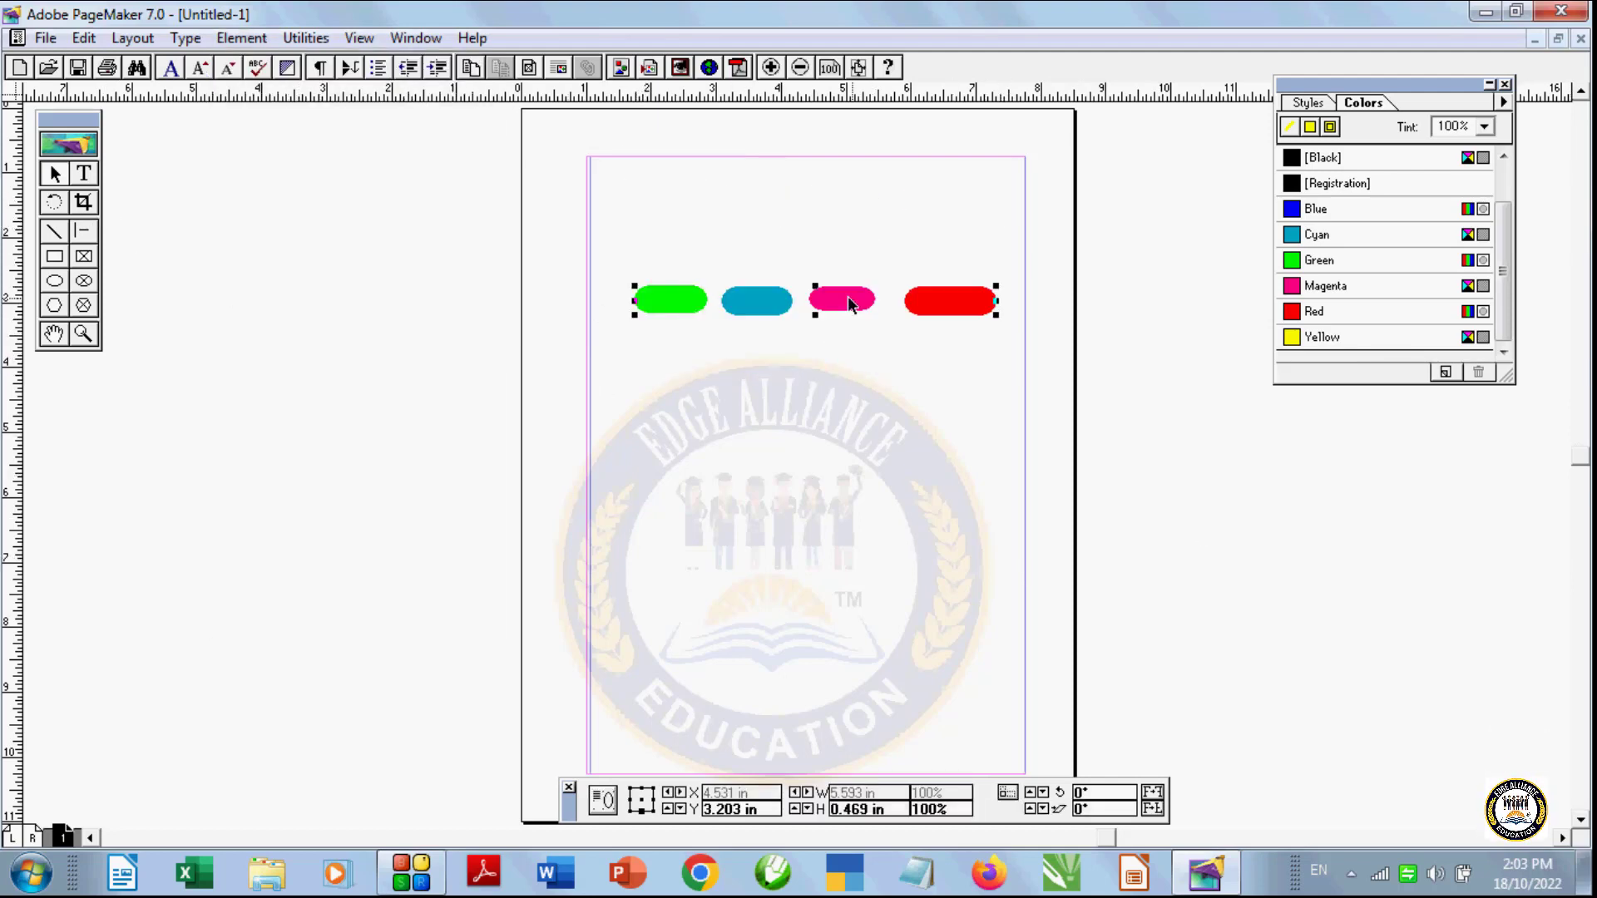
# Step: Recolor the group successively with Yellow, Red, Cyan, Magenta, Blue and Registration, ending with Green
pyautogui.click(1331, 337)
pyautogui.click(1314, 308)
pyautogui.click(1317, 234)
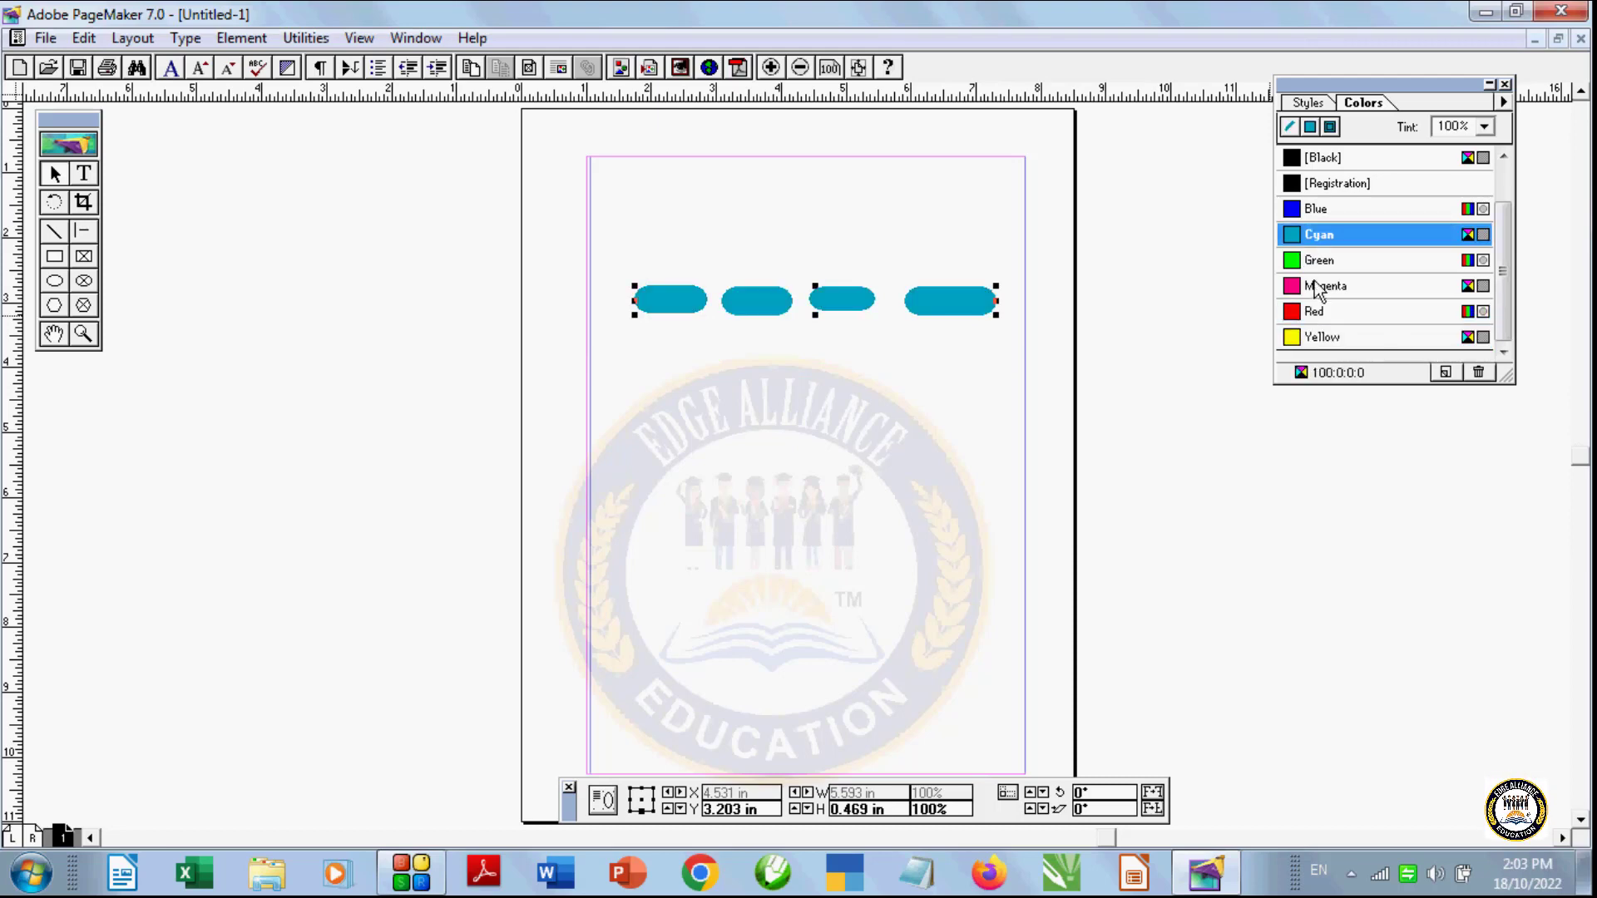
pyautogui.click(1321, 286)
pyautogui.click(1306, 208)
pyautogui.click(1318, 183)
pyautogui.click(1323, 261)
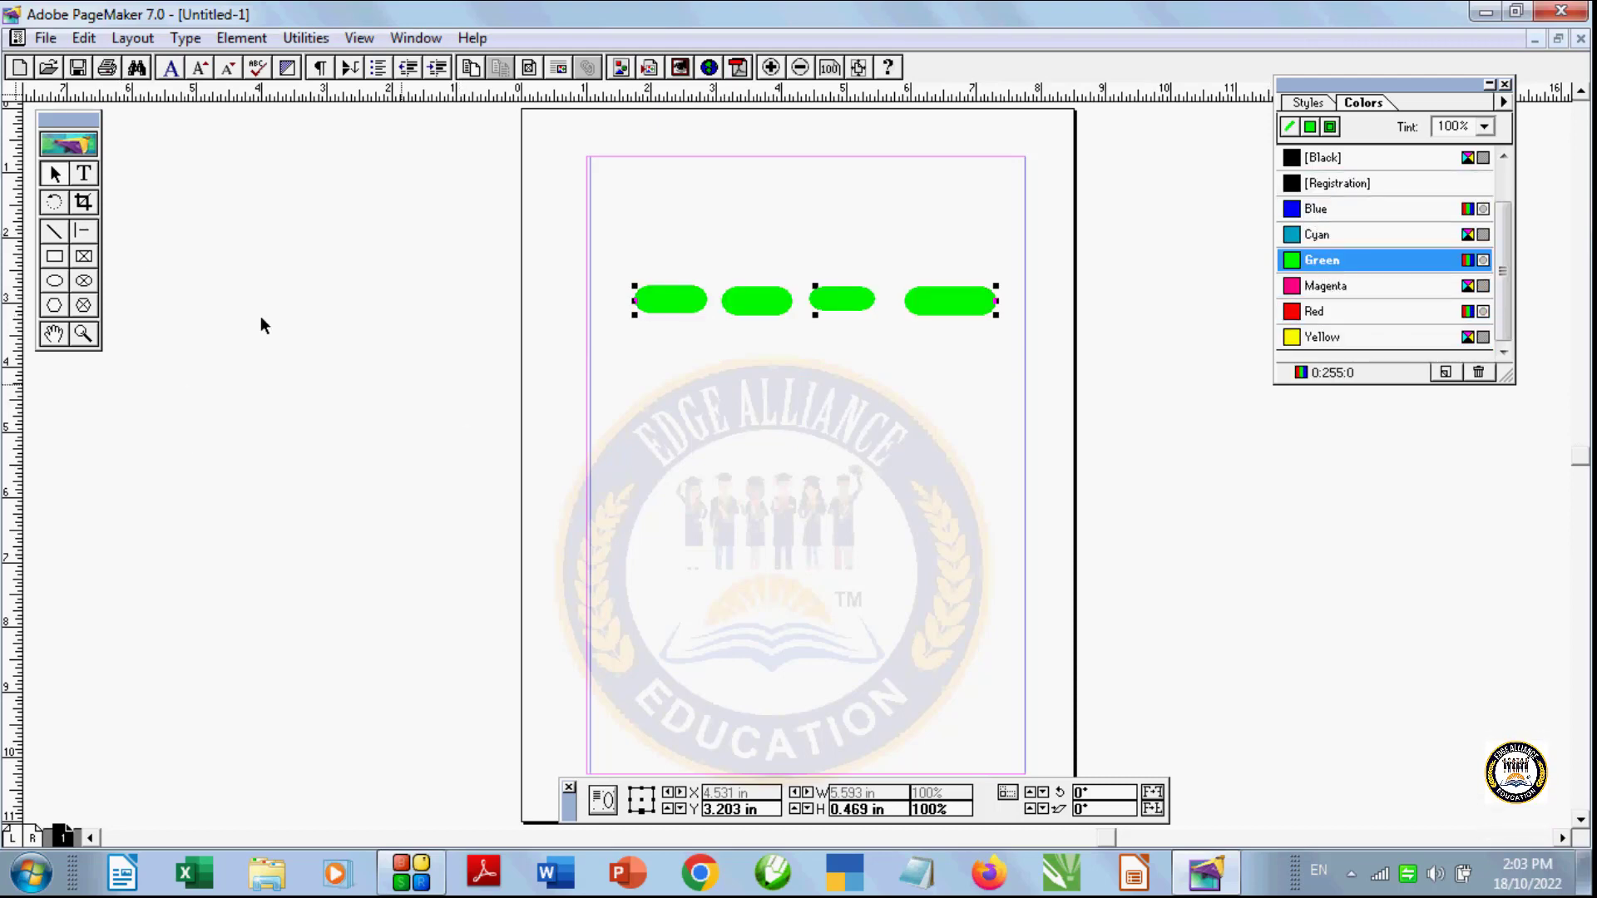
# Step: Delete the grouped rounded rectangles from the page and check the available element lock options
pyautogui.press('Delete')
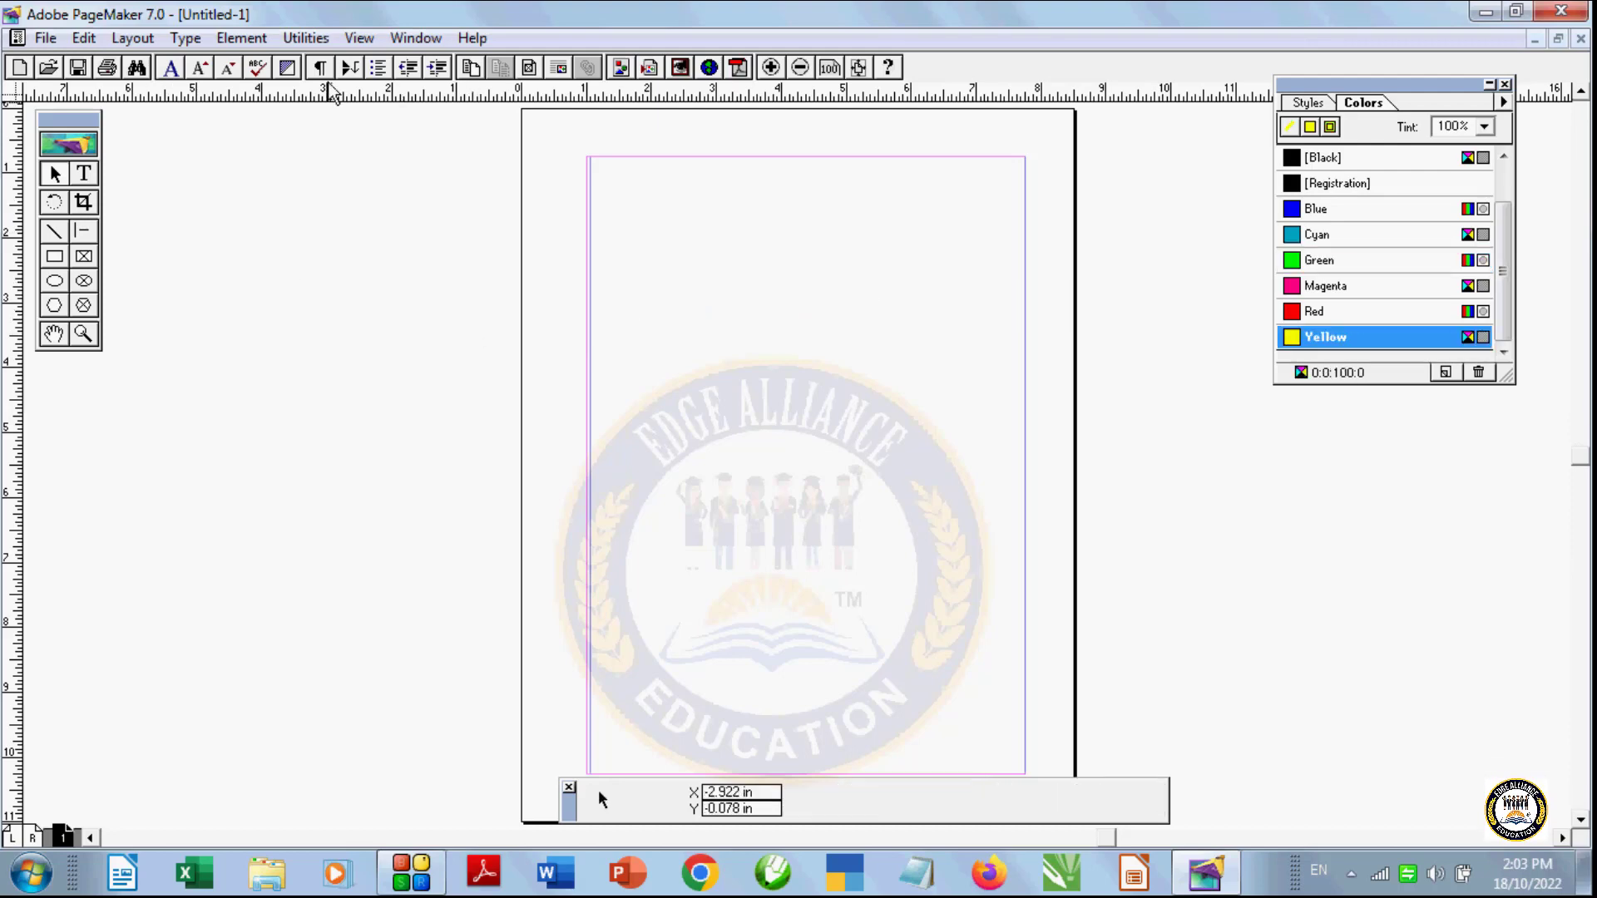
pyautogui.click(306, 38)
pyautogui.moveTo(243, 38)
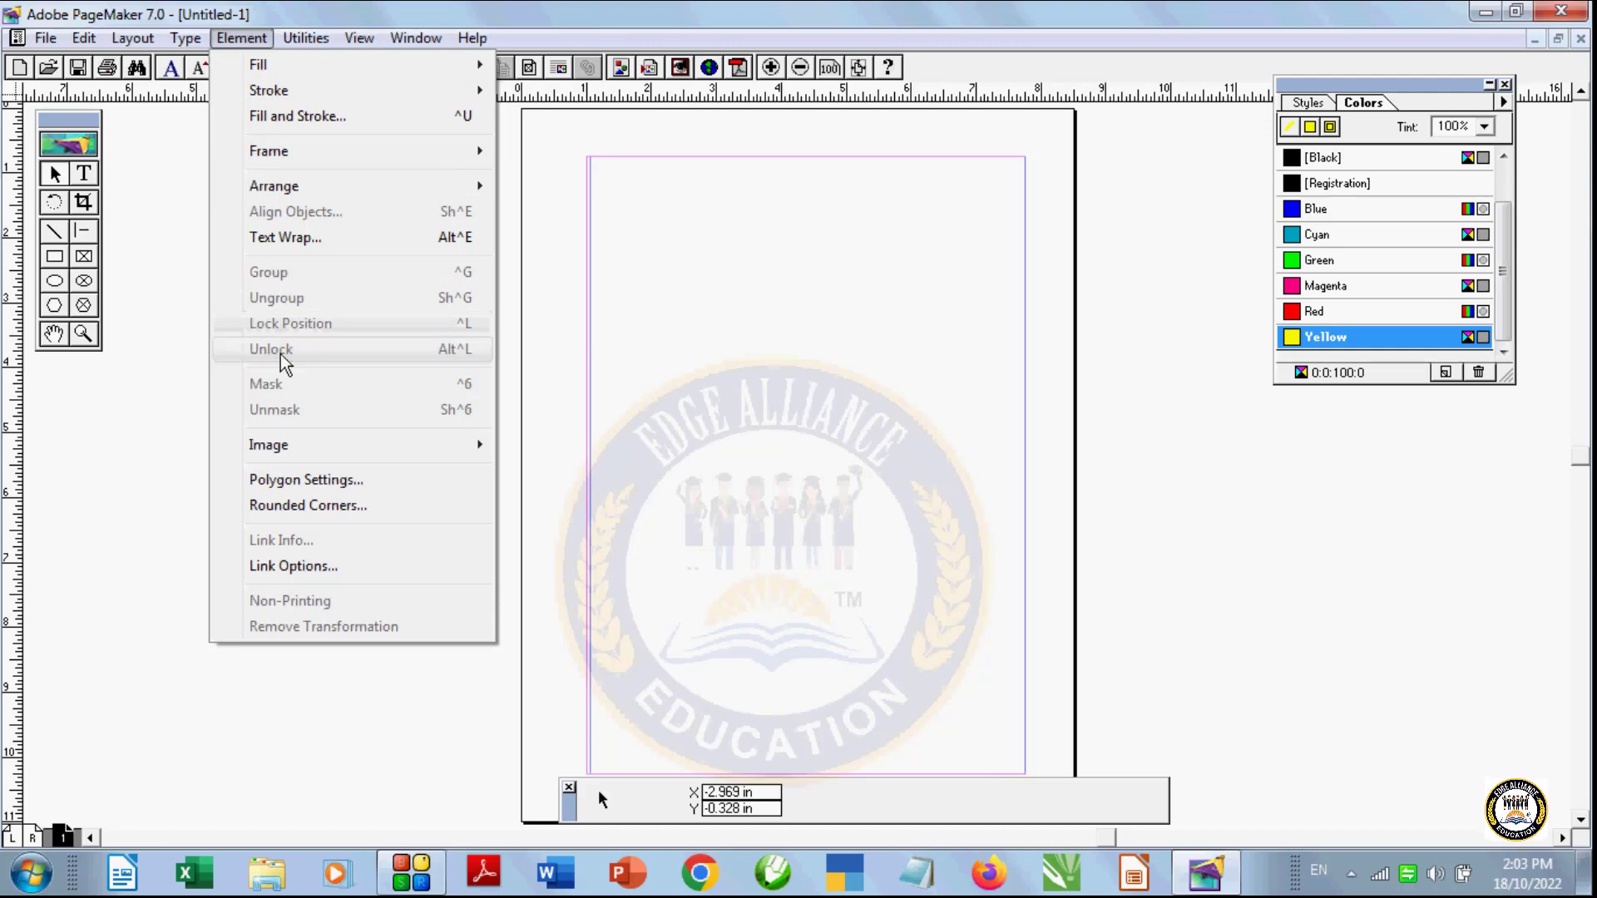
pyautogui.click(161, 356)
# Step: Draw two Magenta ellipses, one near the page's upper-left corner and one about 1.86 in by 3.266 in at its lower right
pyautogui.click(55, 256)
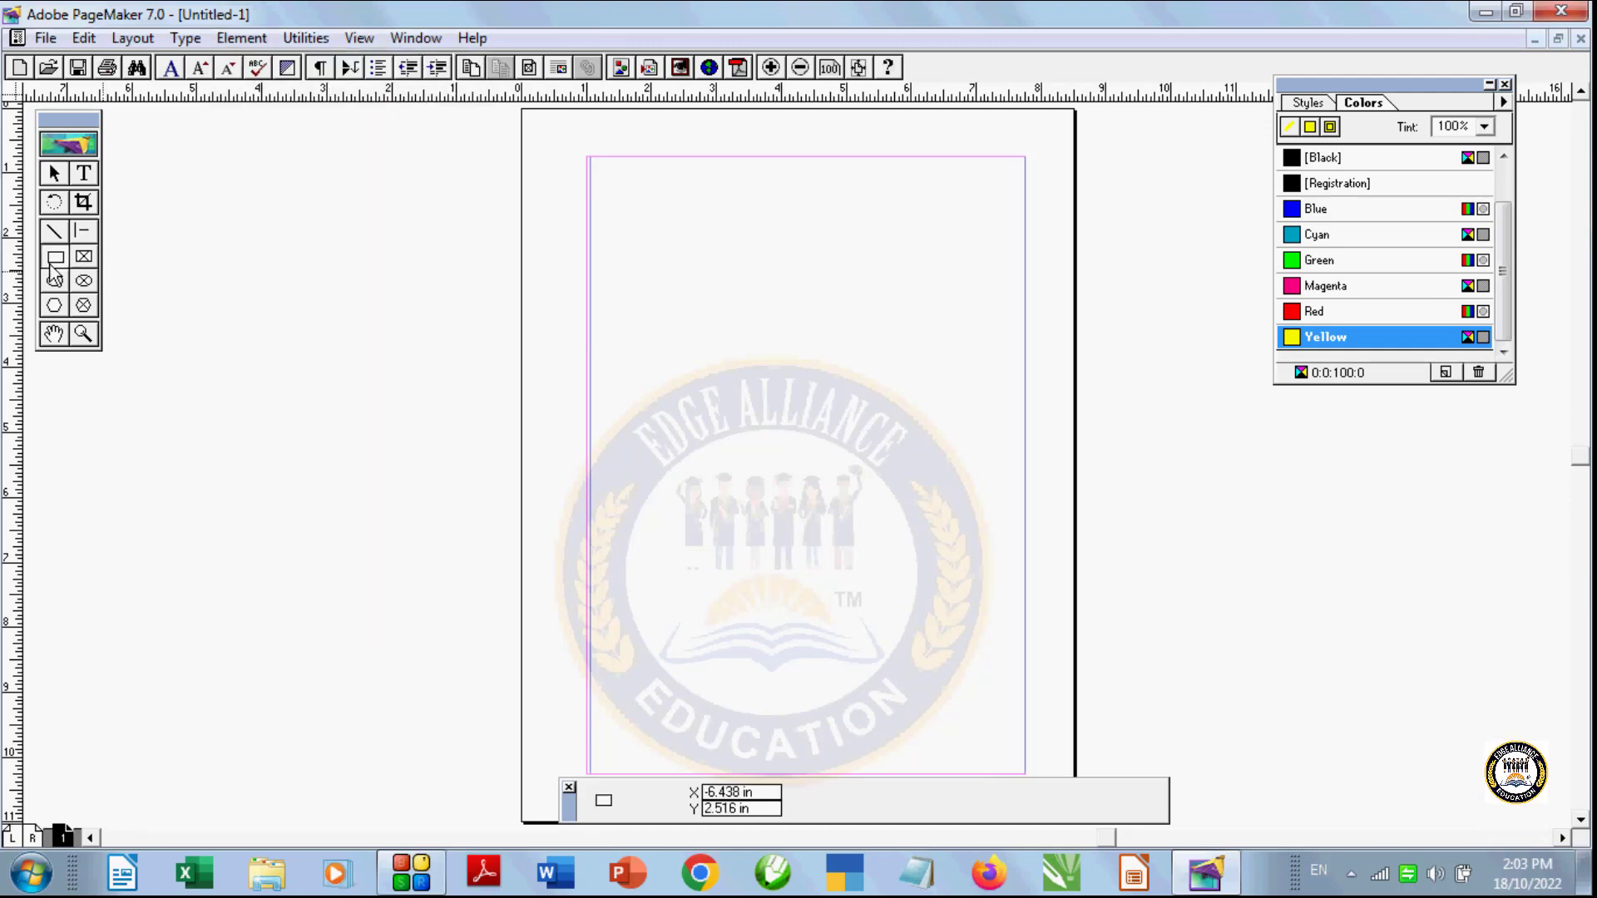
pyautogui.click(51, 283)
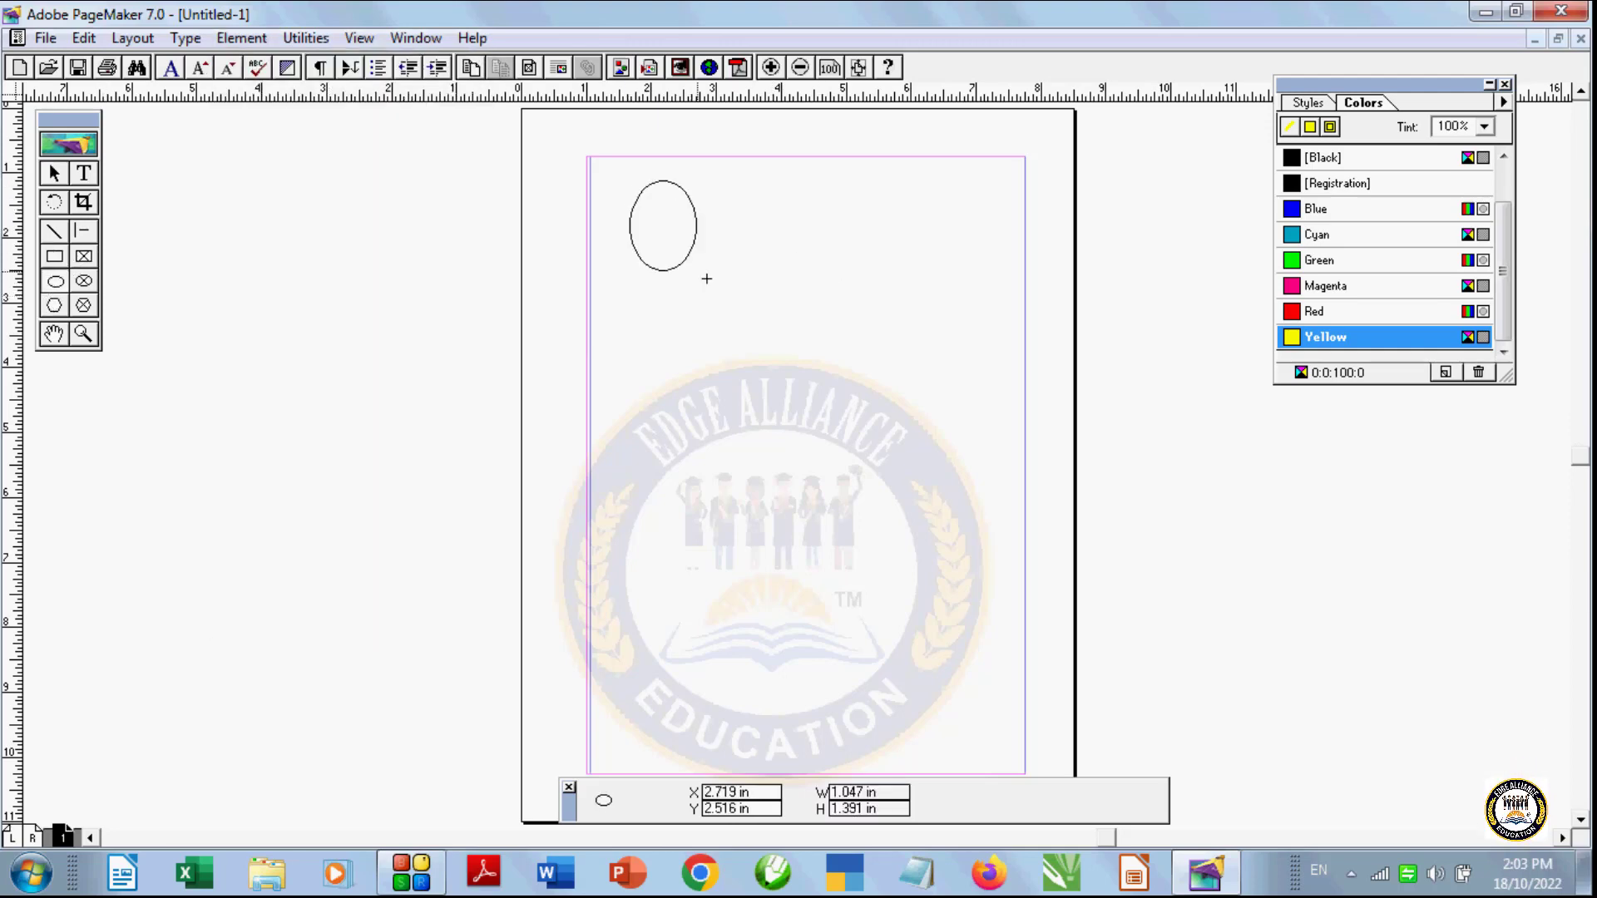
pyautogui.moveTo(706, 279); pyautogui.dragTo(754, 315)
pyautogui.click(1364, 285)
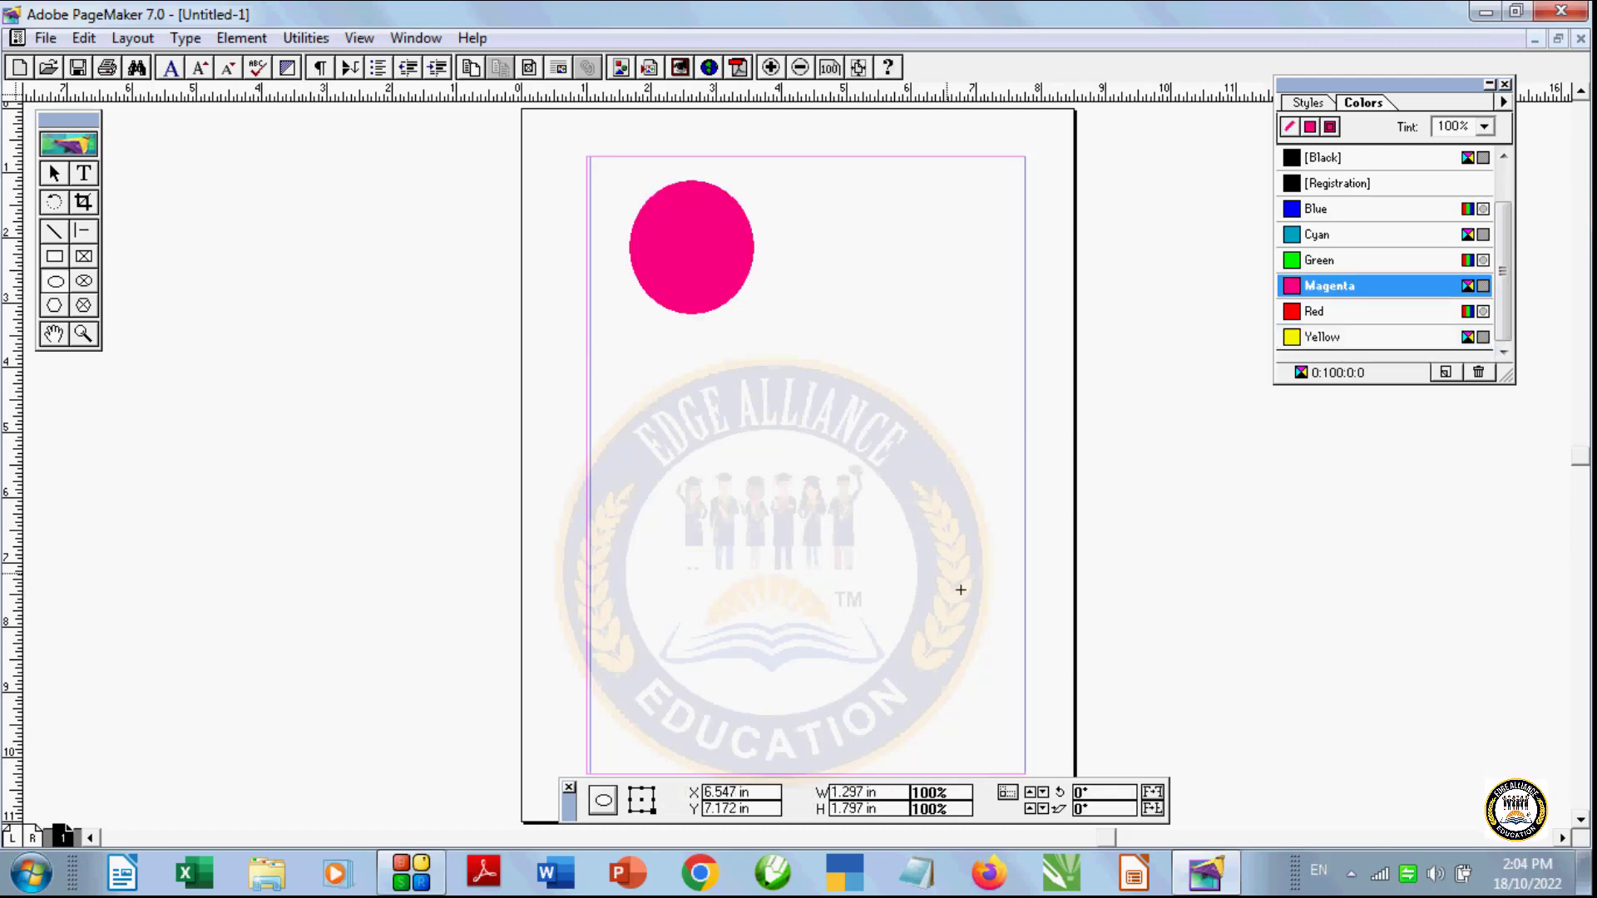
pyautogui.moveTo(982, 668); pyautogui.dragTo(863, 457)
pyautogui.click(1330, 285)
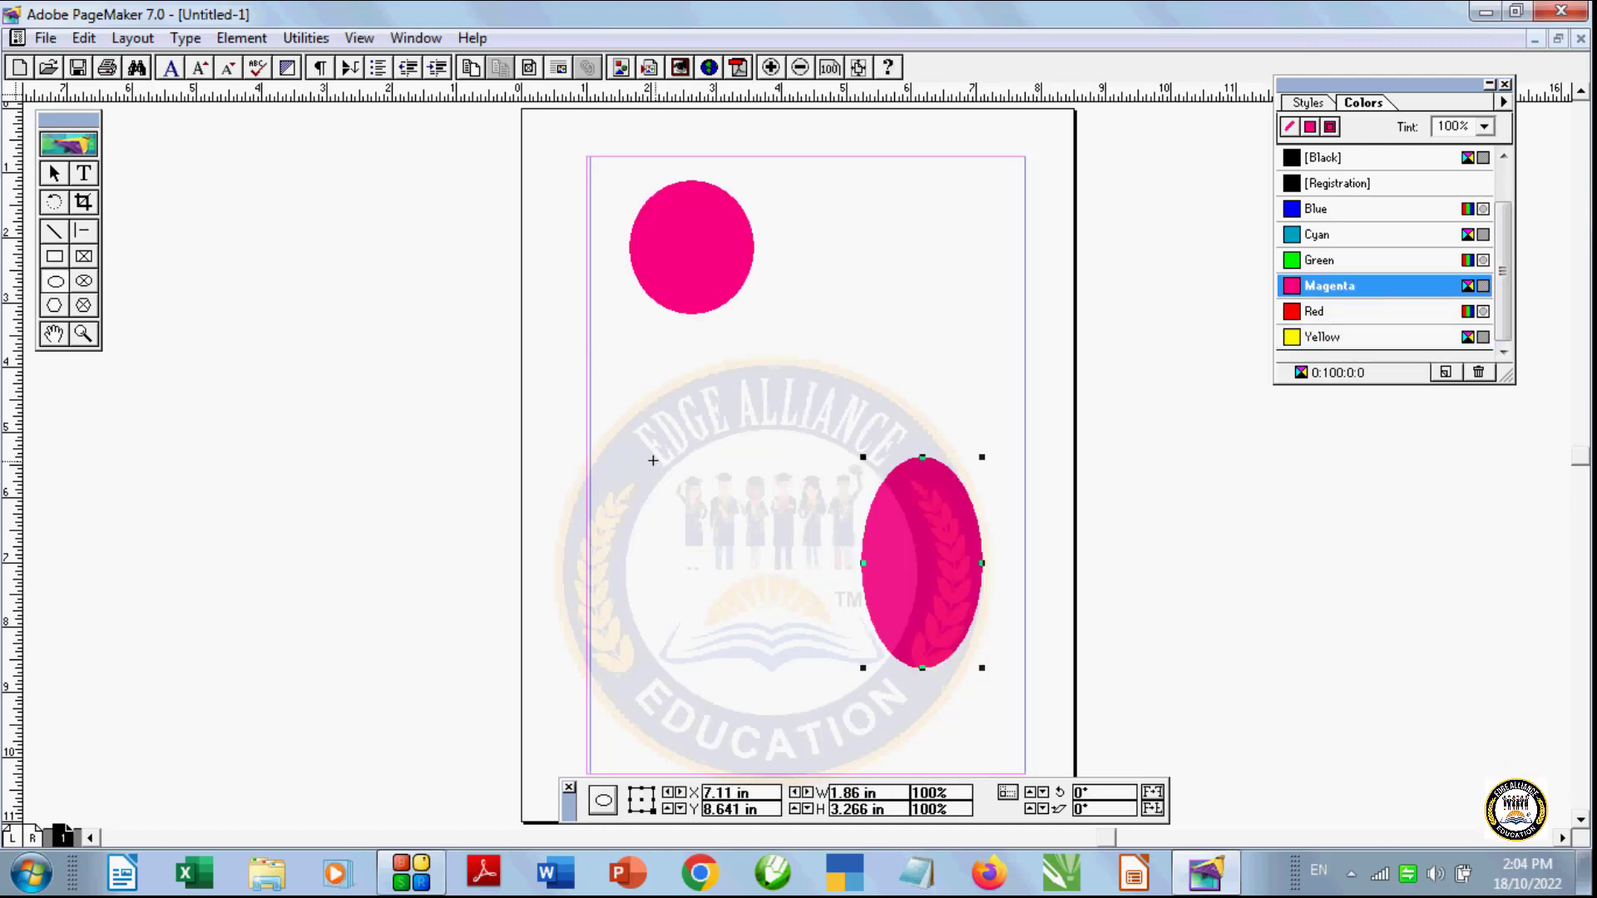
# Step: Draw an ellipse about 1.86 in by 3.61 in at the page's lower left and color it Blue
pyautogui.click(685, 564)
pyautogui.moveTo(747, 663); pyautogui.dragTo(627, 428)
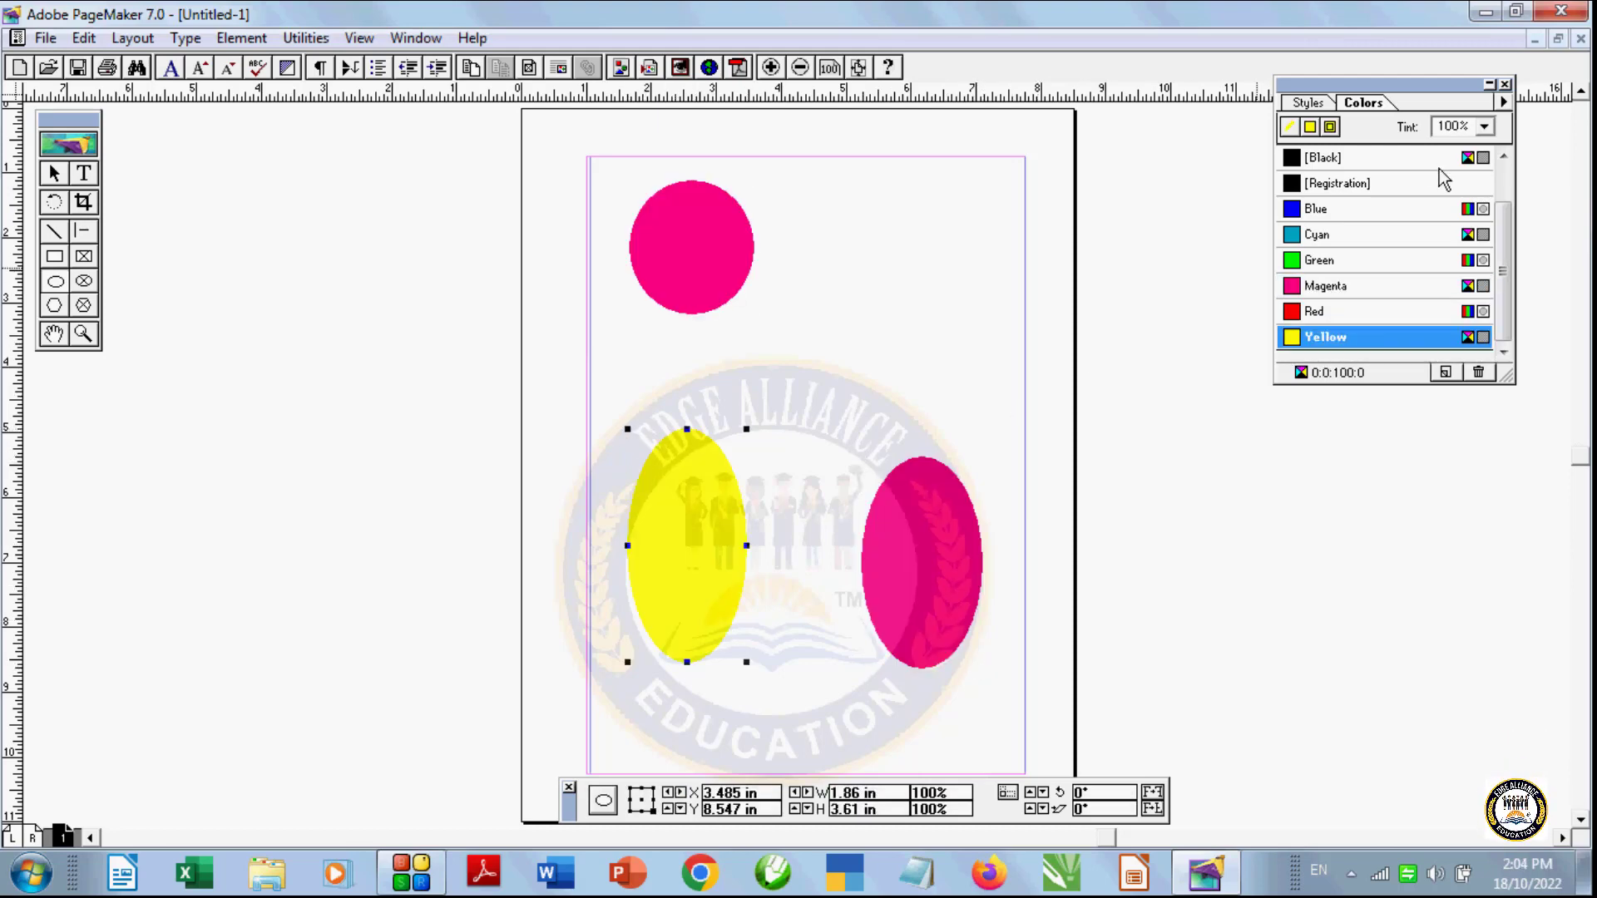
pyautogui.click(1349, 218)
pyautogui.click(777, 360)
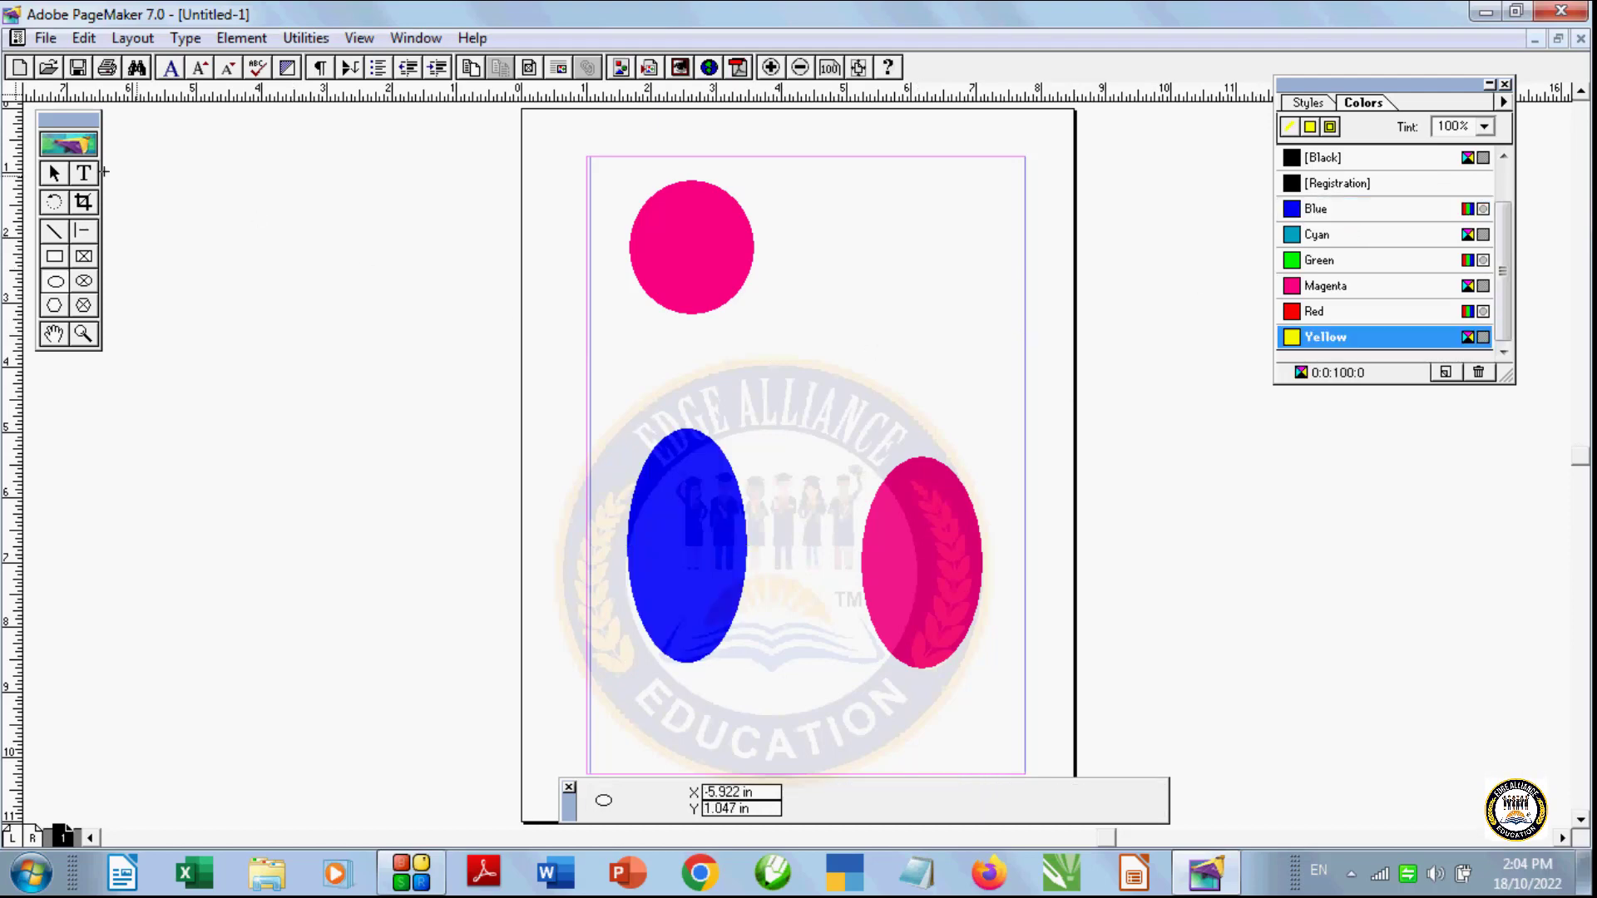
# Step: Rearrange the three ellipses with the round one at the page's upper left, the tall Magenta one upper right and the Blue one below
pyautogui.click(55, 173)
pyautogui.moveTo(658, 274); pyautogui.dragTo(630, 279)
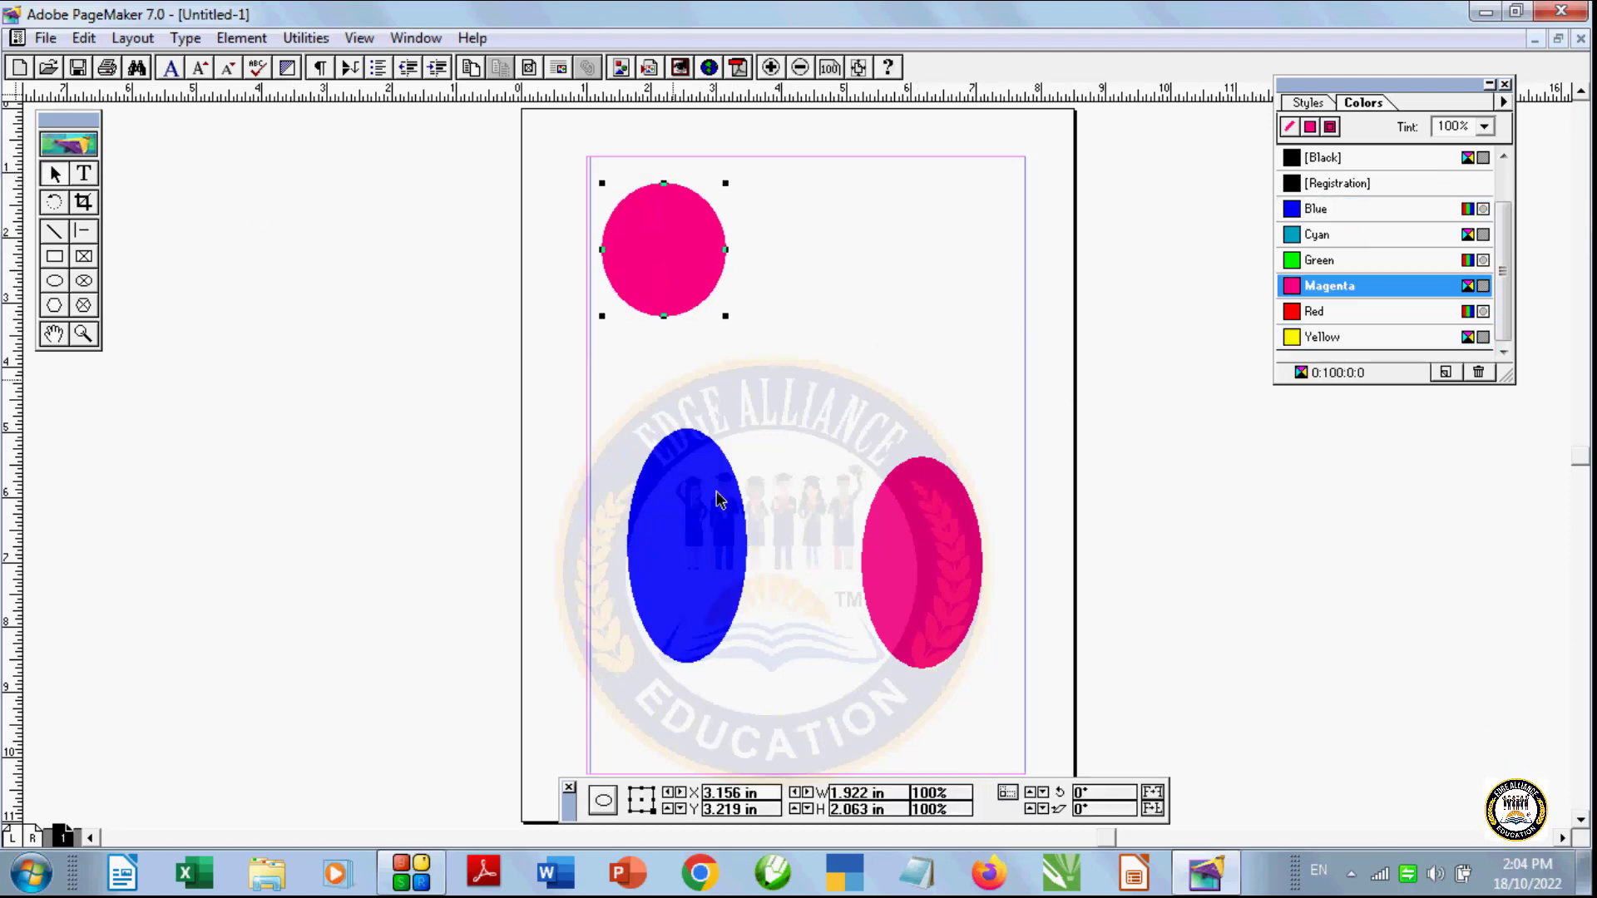
pyautogui.moveTo(717, 499); pyautogui.dragTo(694, 538)
pyautogui.click(915, 588)
pyautogui.moveTo(915, 587); pyautogui.dragTo(911, 396)
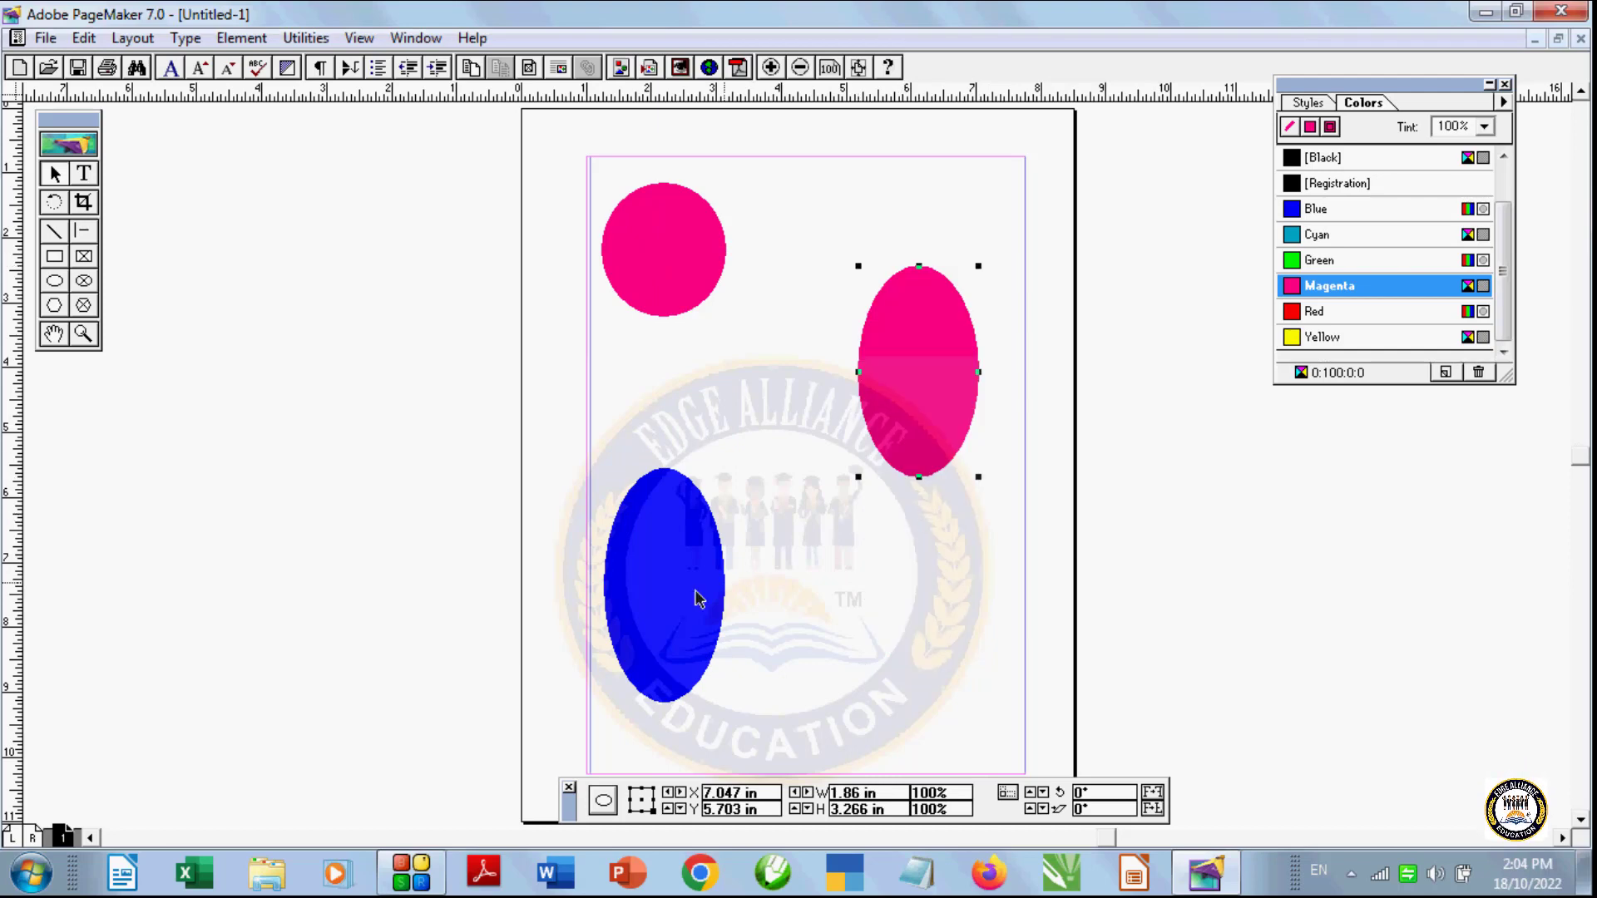
pyautogui.moveTo(697, 599); pyautogui.dragTo(943, 670)
pyautogui.moveTo(937, 407); pyautogui.dragTo(939, 283)
pyautogui.click(898, 669)
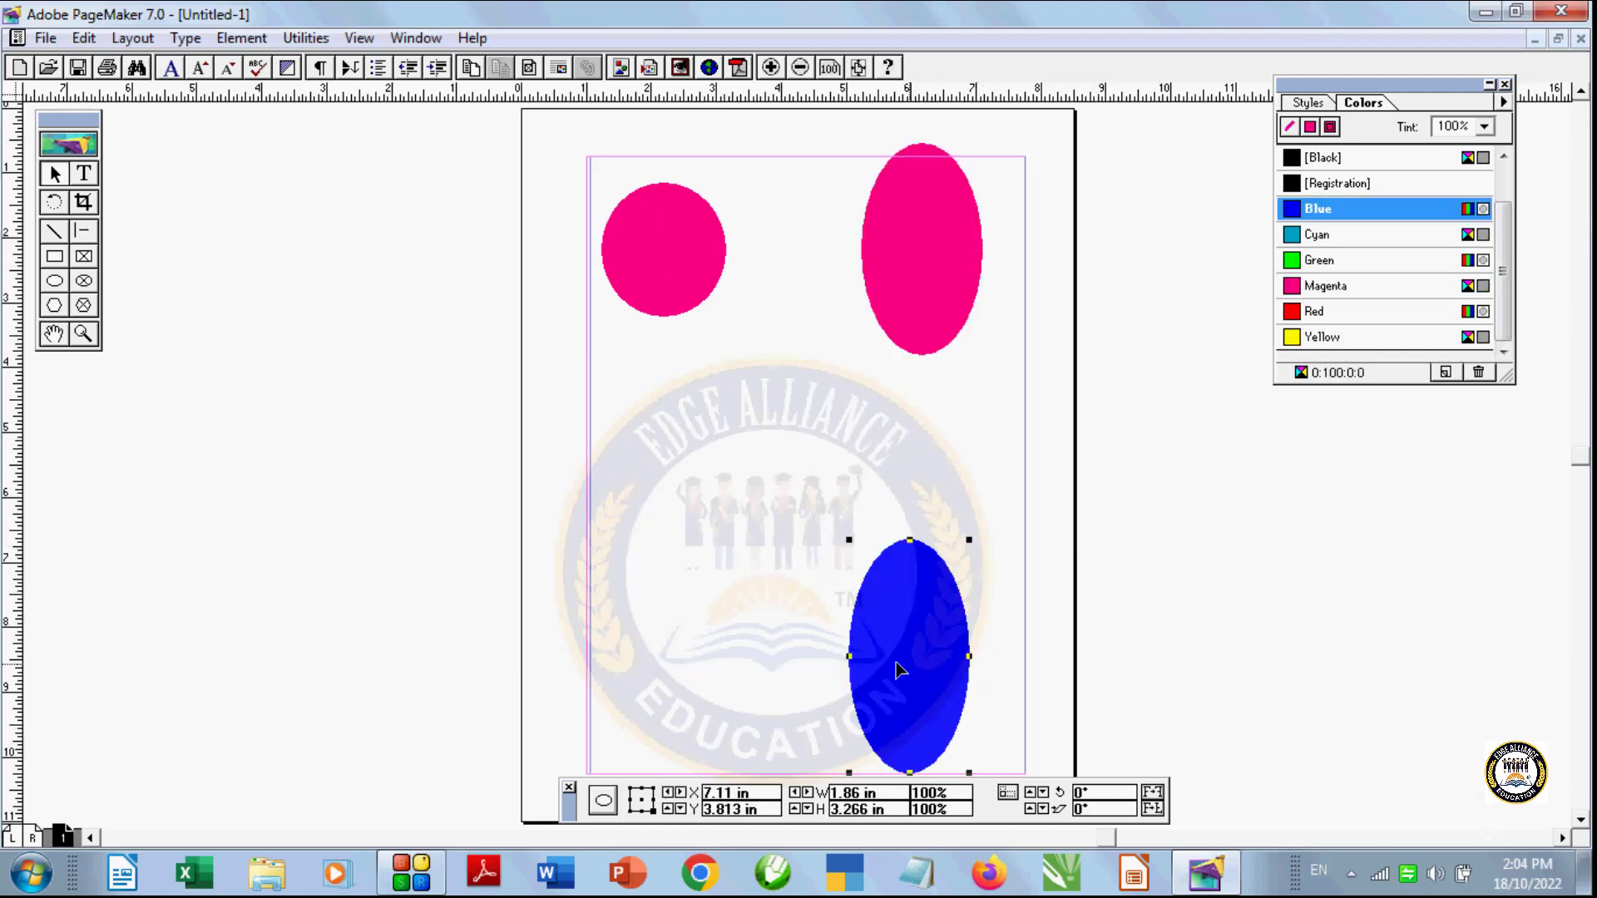
pyautogui.moveTo(898, 670); pyautogui.dragTo(735, 606)
# Step: Nudge the tall Magenta ellipse down, shorten it to about 2.969 in high and lock its position
pyautogui.moveTo(920, 302); pyautogui.dragTo(937, 343)
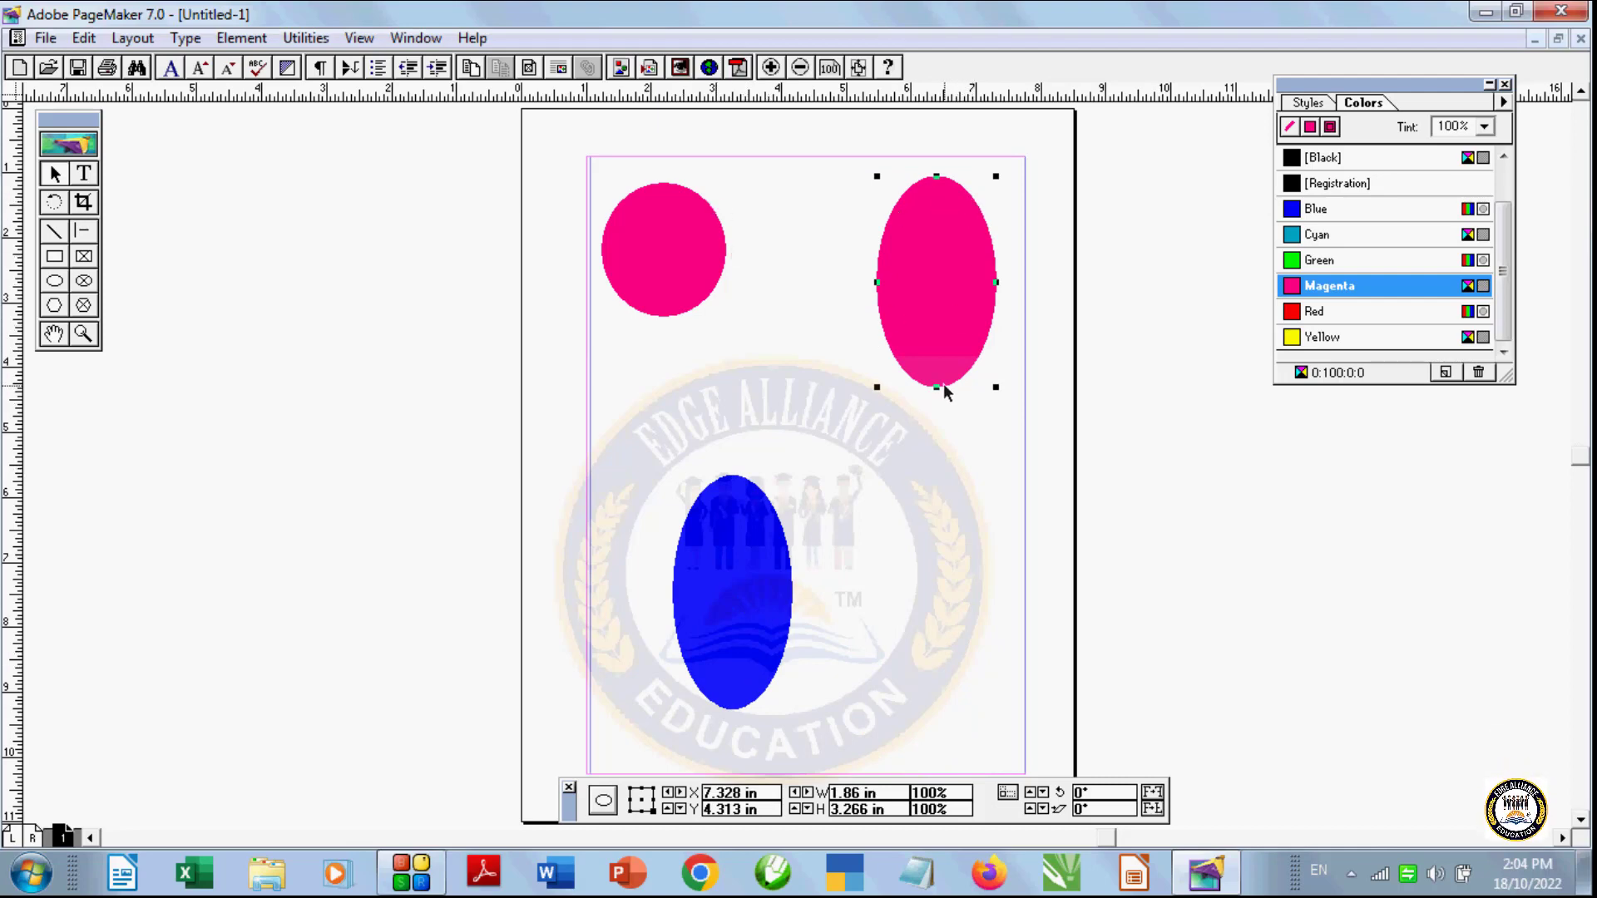
pyautogui.moveTo(942, 386); pyautogui.dragTo(938, 367)
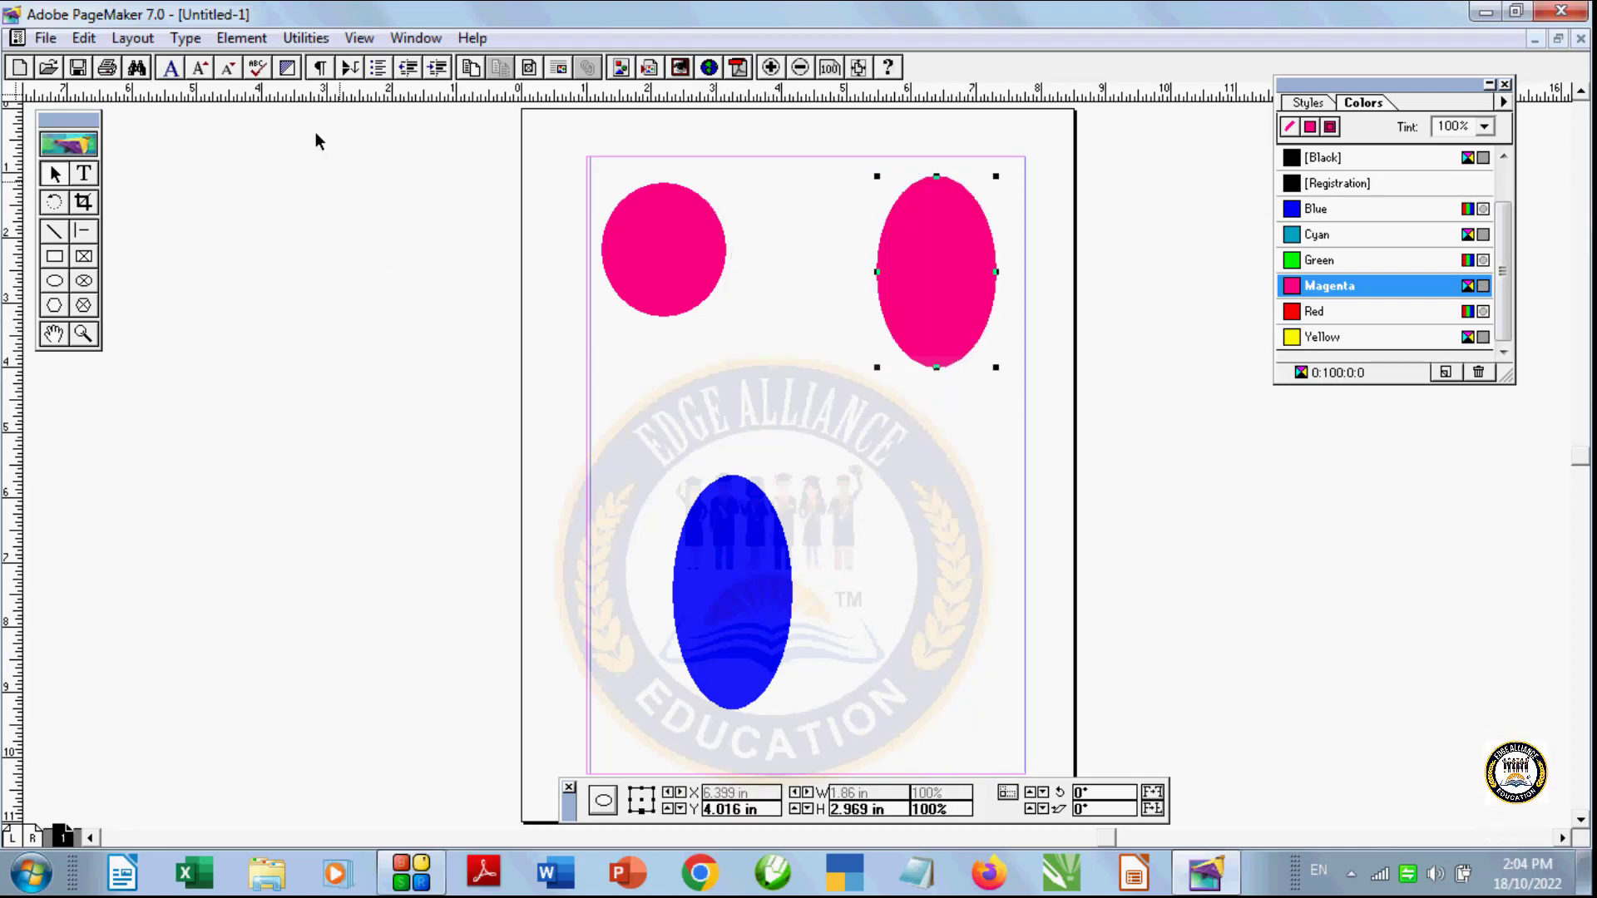
pyautogui.click(301, 38)
pyautogui.moveTo(242, 39)
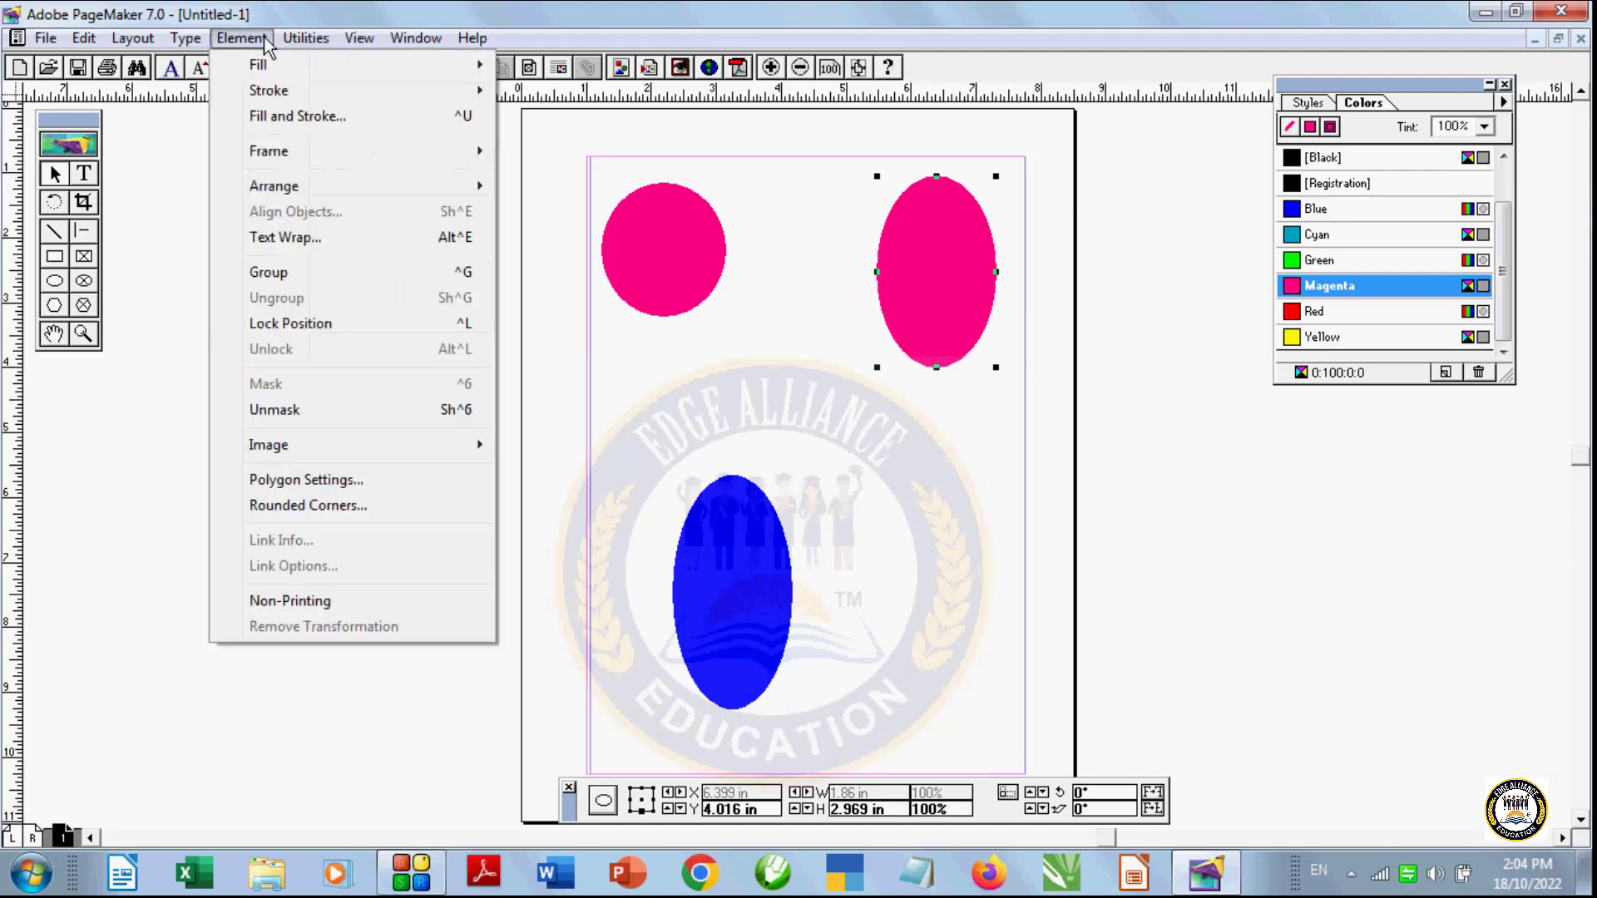
pyautogui.click(296, 326)
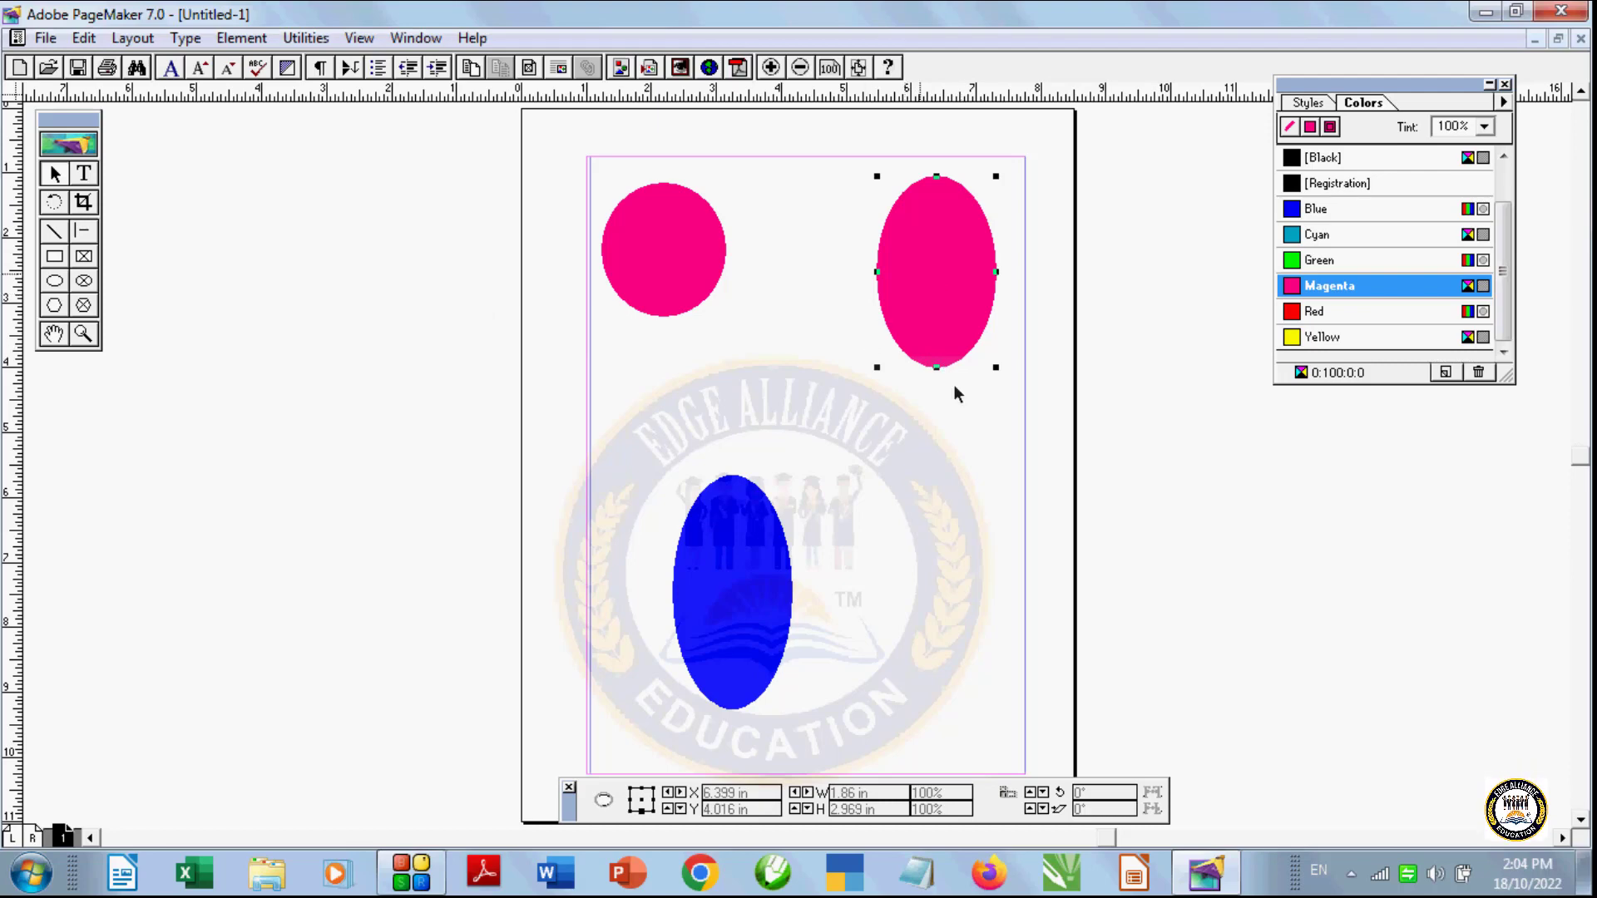
# Step: Move the round Magenta ellipse slightly down and inward, and the Blue ellipse to the lower middle of the page
pyautogui.moveTo(677, 278); pyautogui.dragTo(689, 321)
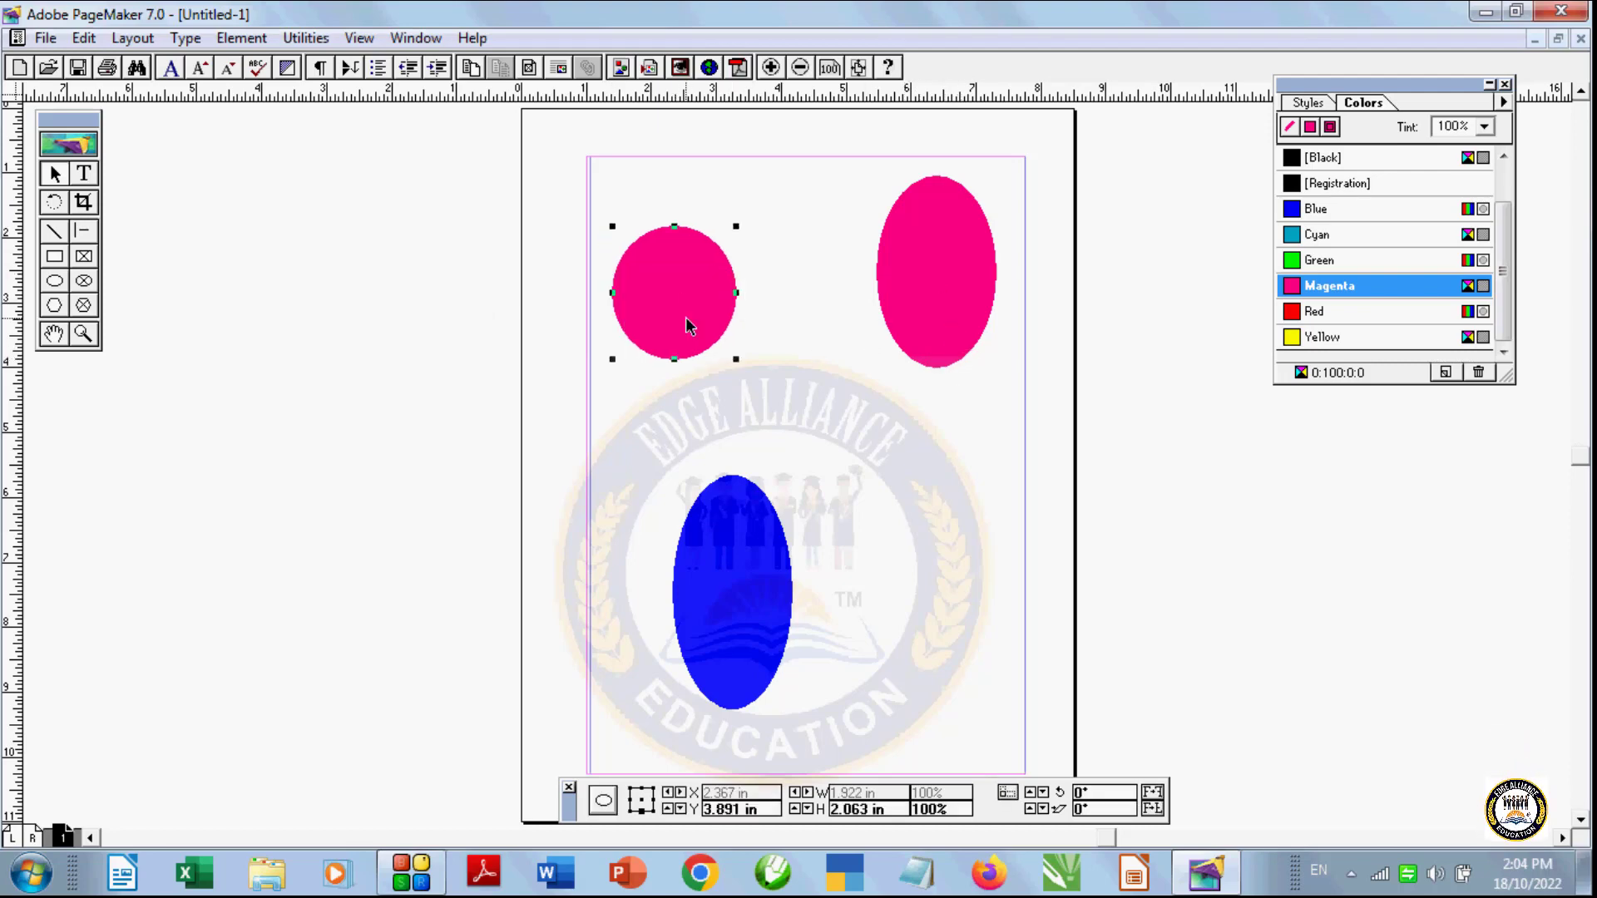
pyautogui.moveTo(732, 624); pyautogui.dragTo(867, 635)
pyautogui.moveTo(696, 342); pyautogui.dragTo(706, 336)
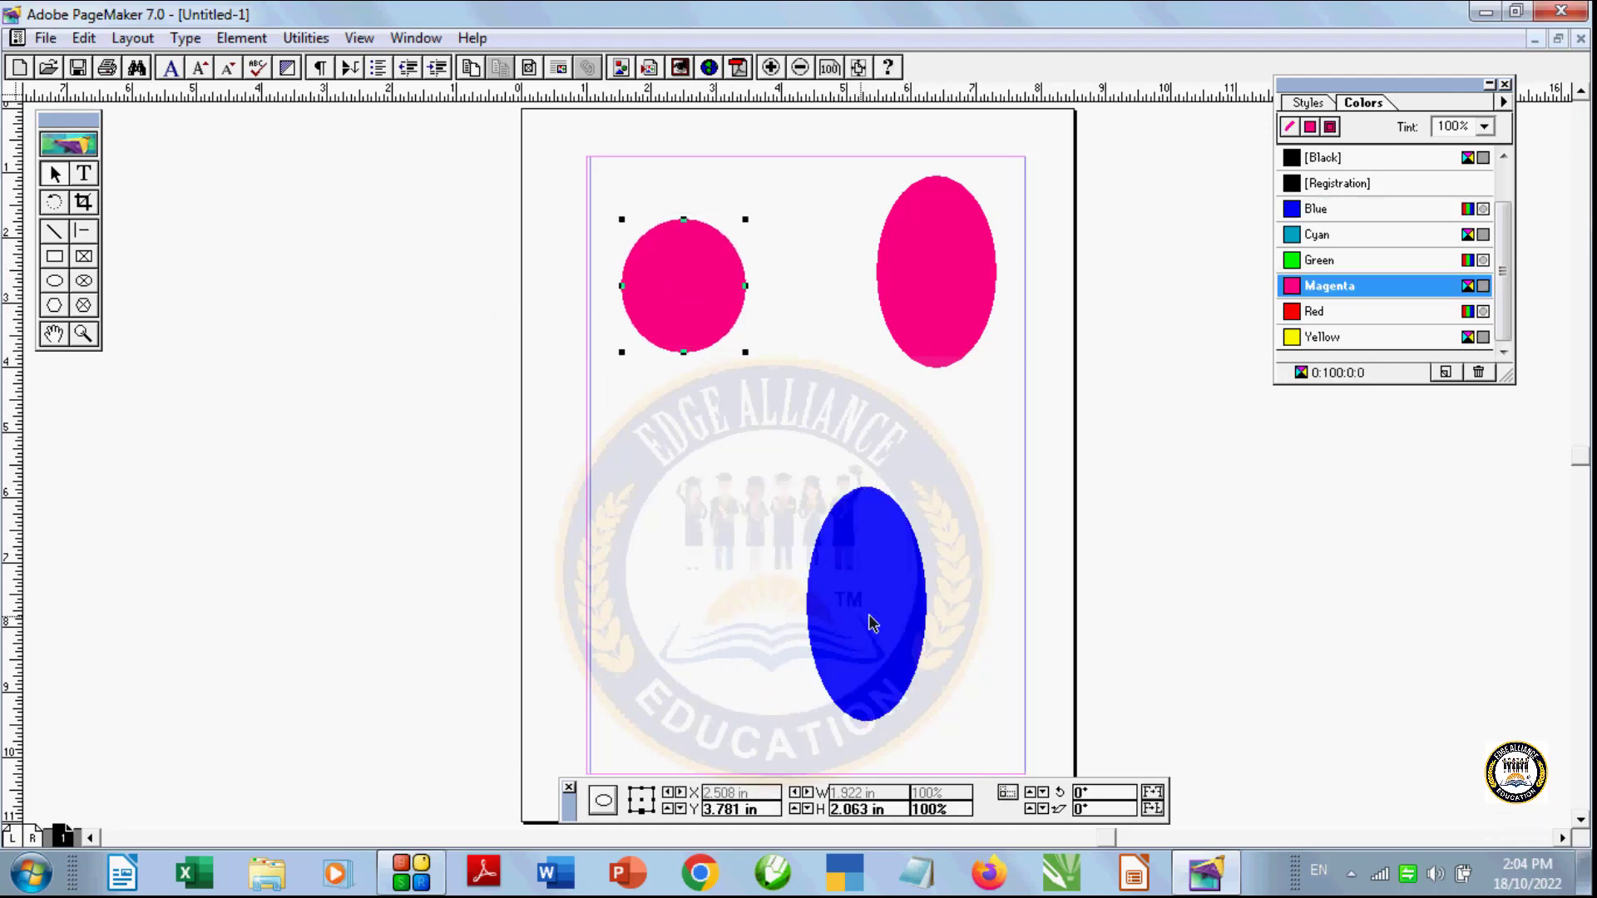
pyautogui.moveTo(866, 624); pyautogui.dragTo(777, 630)
# Step: Unlock the tall Magenta ellipse and move it up and inward on the page
pyautogui.click(942, 281)
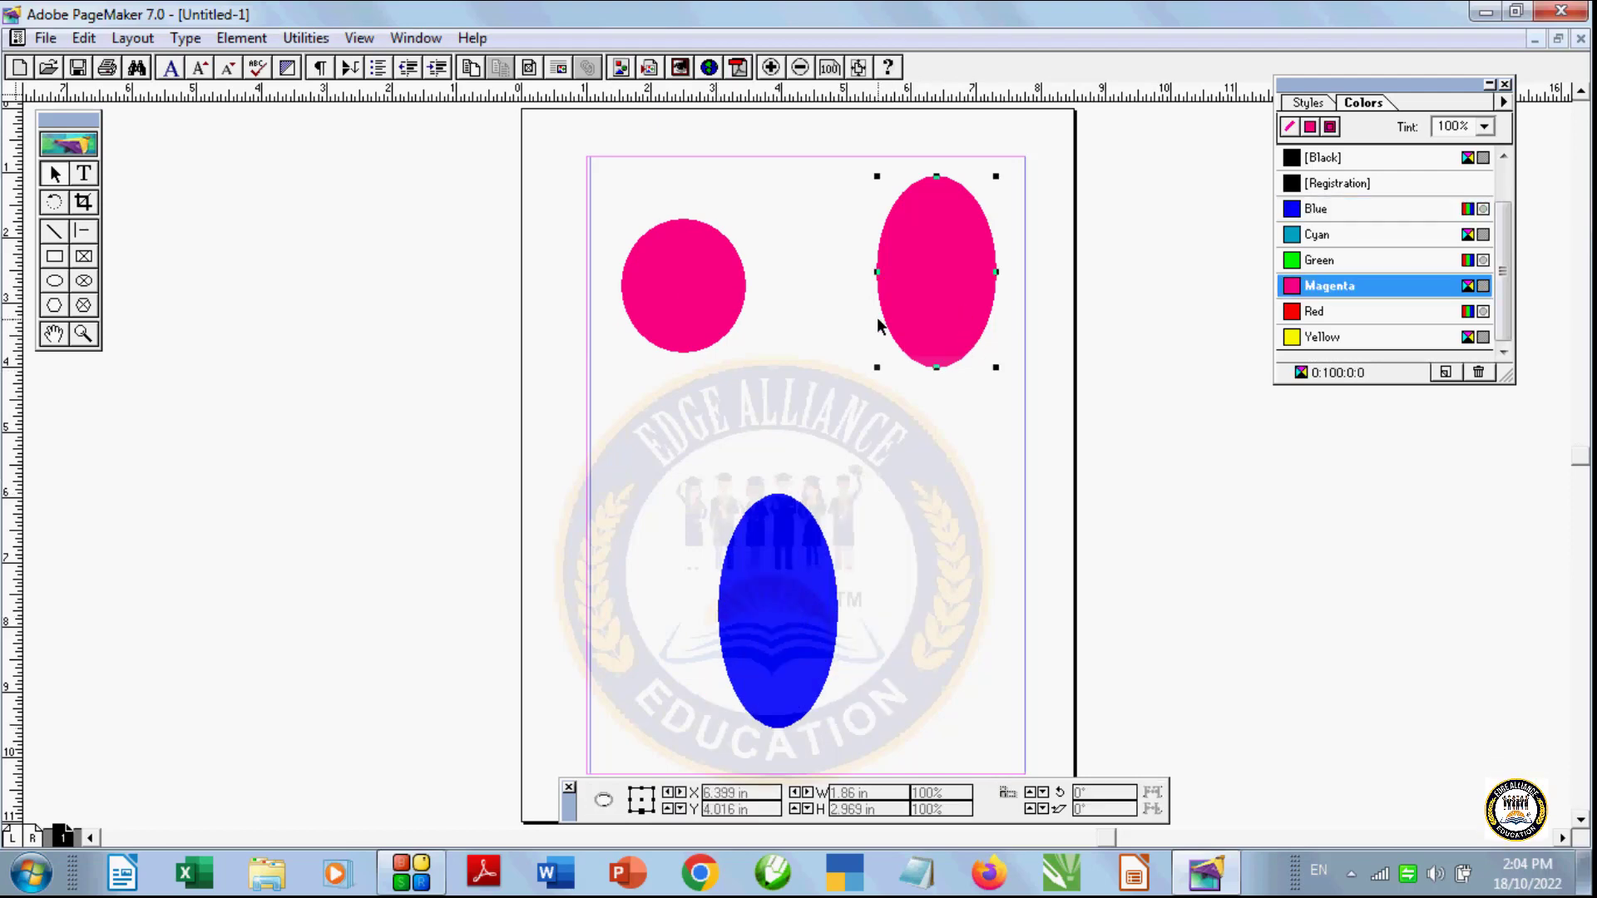
pyautogui.click(248, 42)
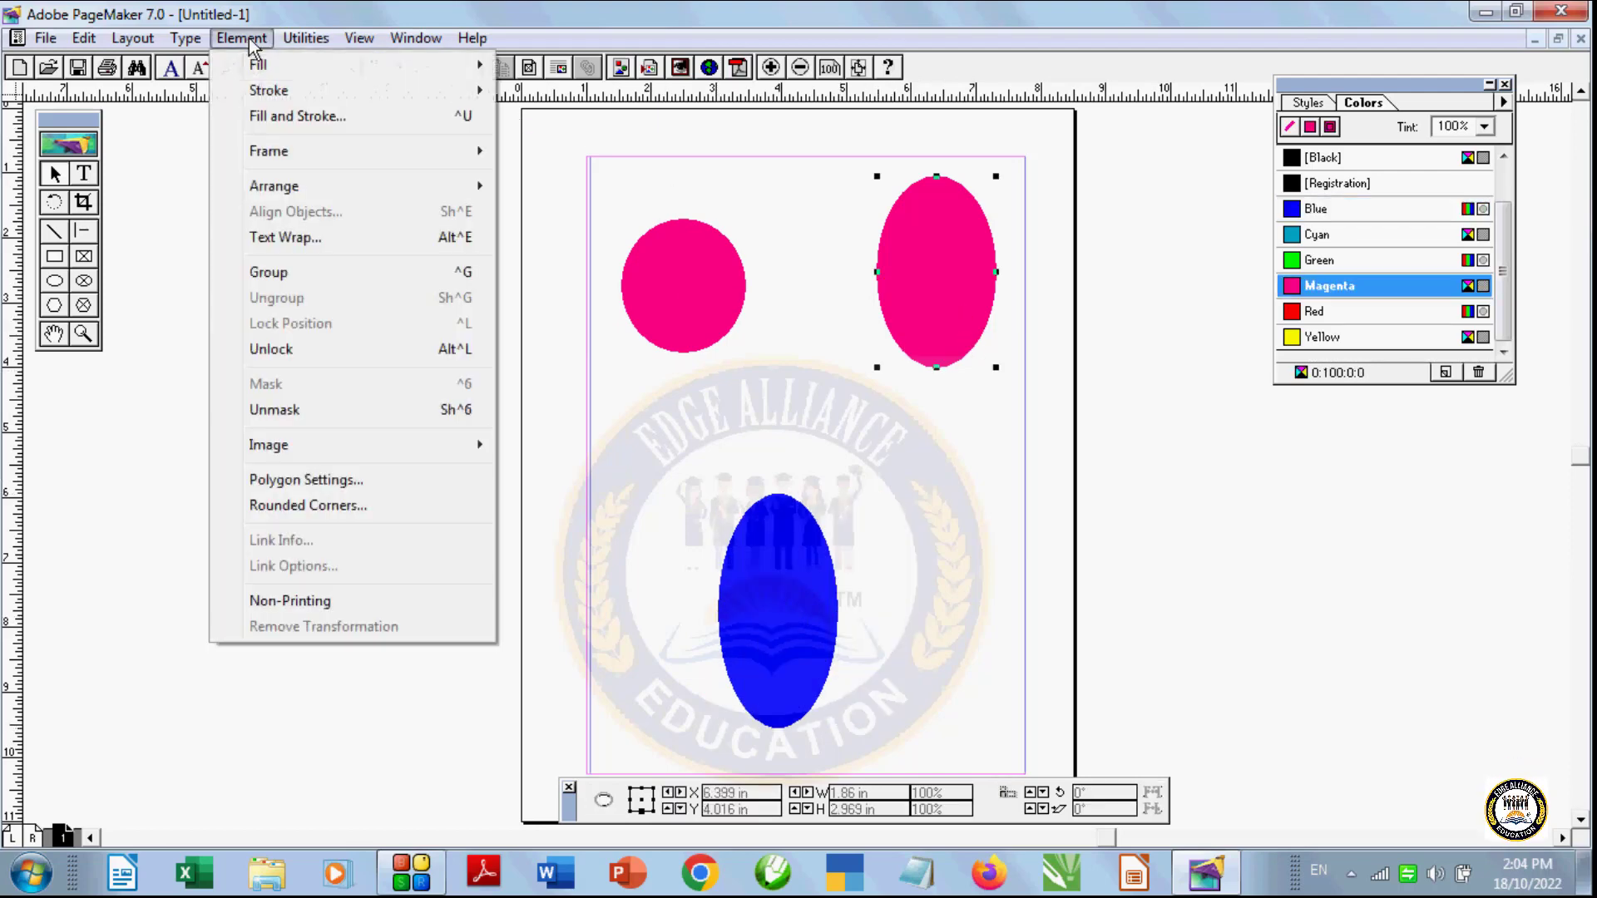
pyautogui.click(303, 354)
pyautogui.moveTo(955, 287); pyautogui.dragTo(907, 304)
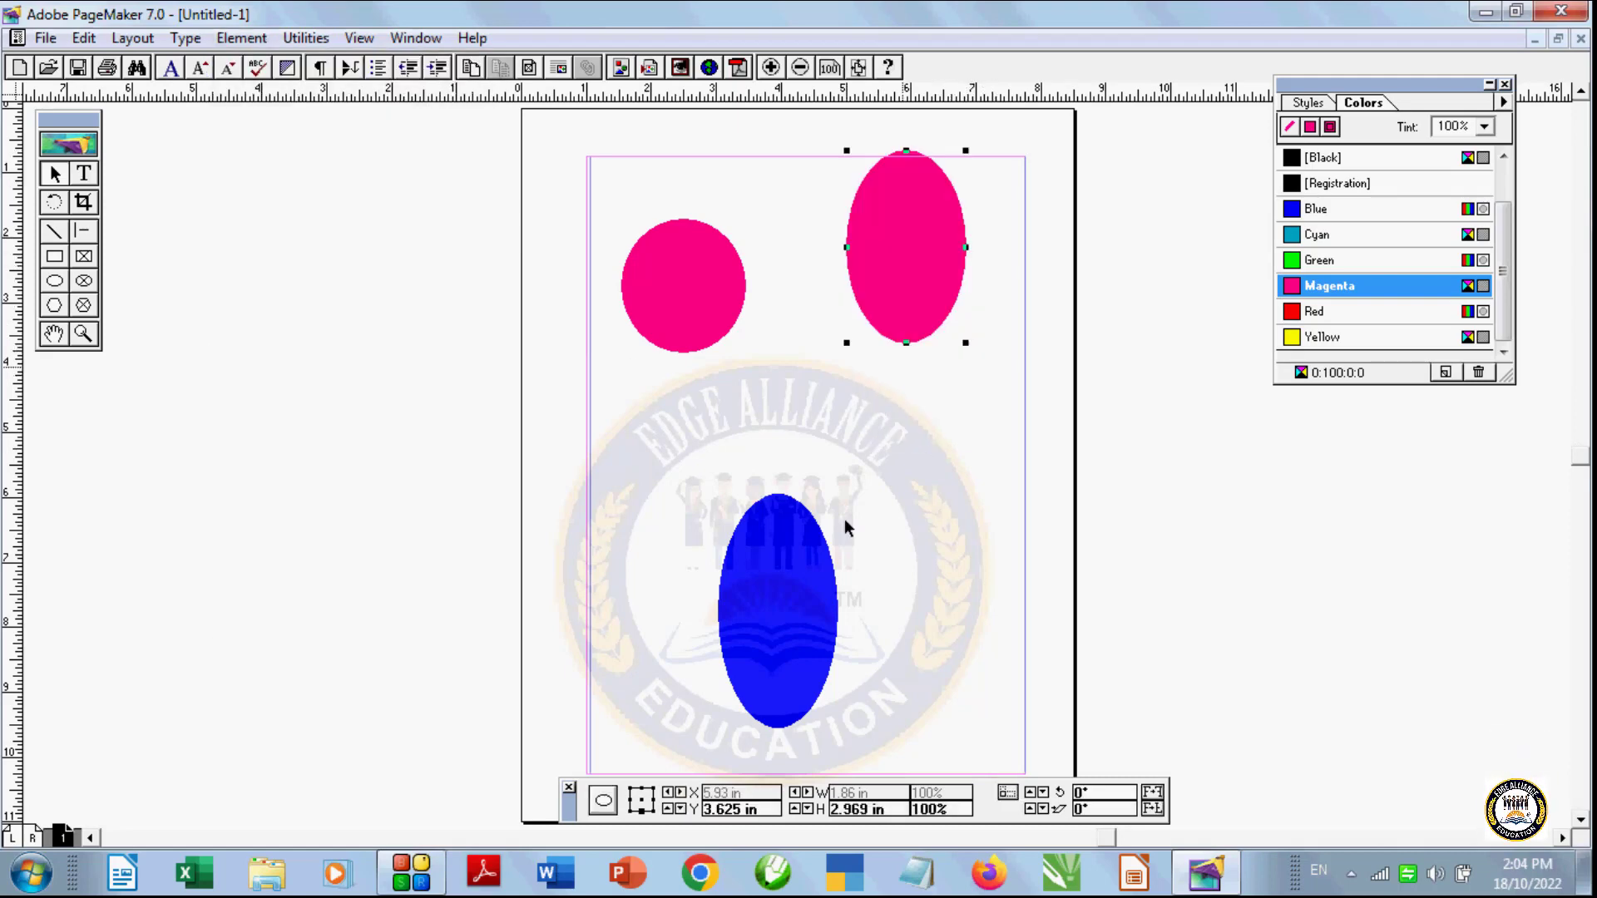
# Step: Move the Blue and round Magenta ellipses closer together, and shift the tall Magenta ellipse down near the page's right margin
pyautogui.moveTo(774, 599); pyautogui.dragTo(805, 514)
pyautogui.click(920, 291)
pyautogui.moveTo(920, 291); pyautogui.dragTo(960, 376)
pyautogui.moveTo(741, 293); pyautogui.dragTo(809, 308)
pyautogui.moveTo(831, 552); pyautogui.dragTo(739, 559)
pyautogui.moveTo(970, 313); pyautogui.dragTo(979, 396)
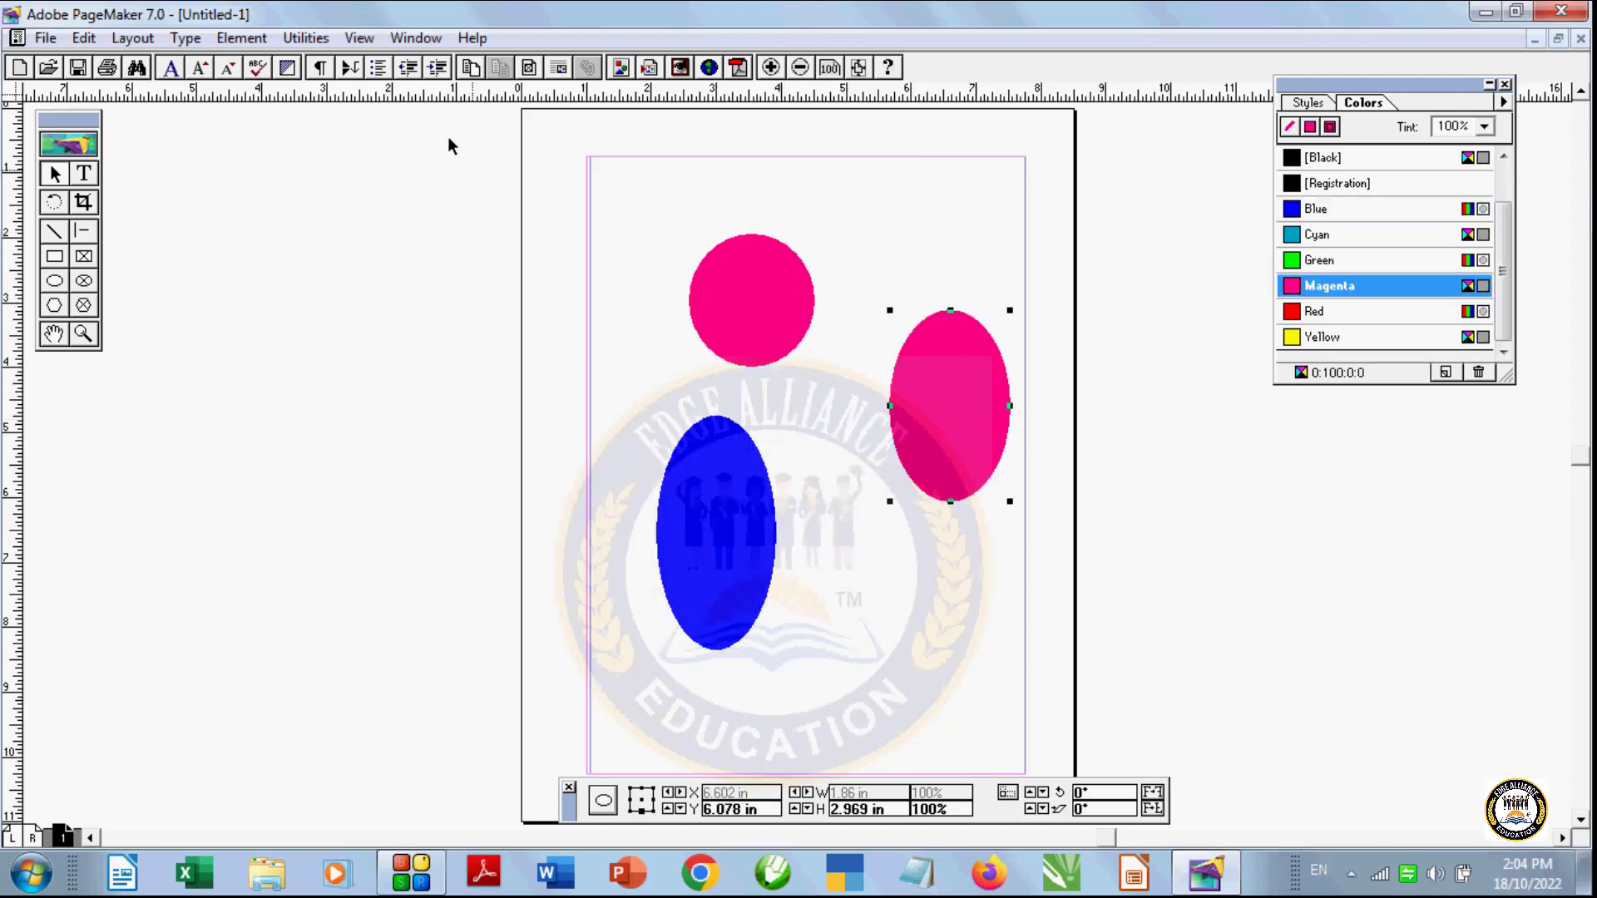
# Step: Check the available element mask options, and delete all three ellipses from the page
pyautogui.click(250, 38)
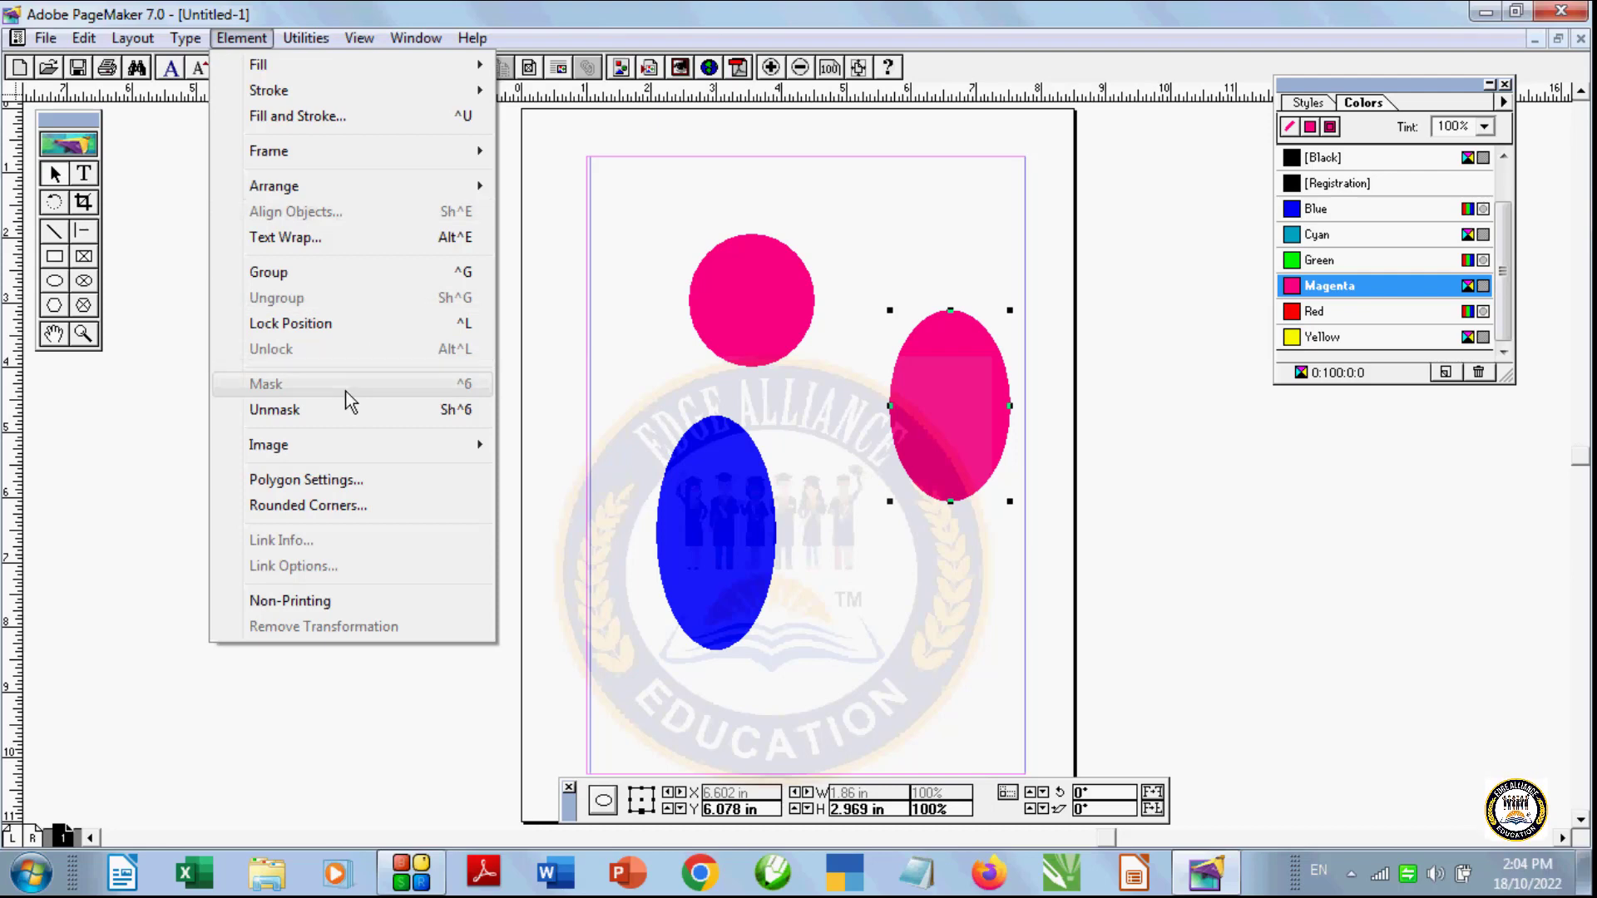
pyautogui.click(594, 487)
pyautogui.click(702, 550)
pyautogui.press('Delete')
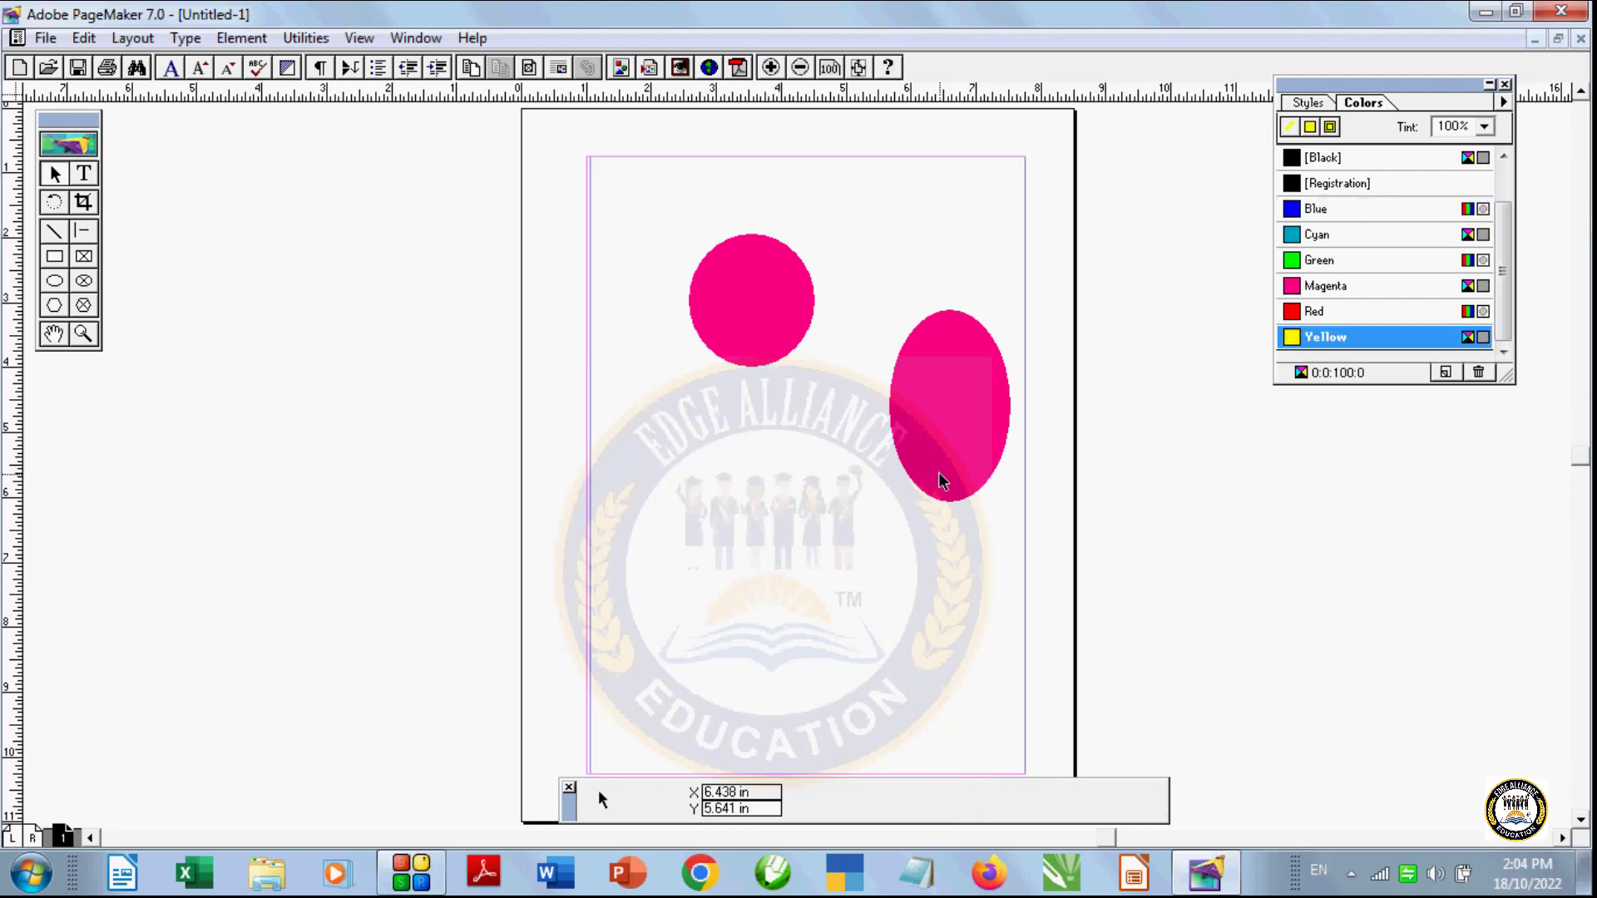
pyautogui.click(703, 329)
pyautogui.press('Delete')
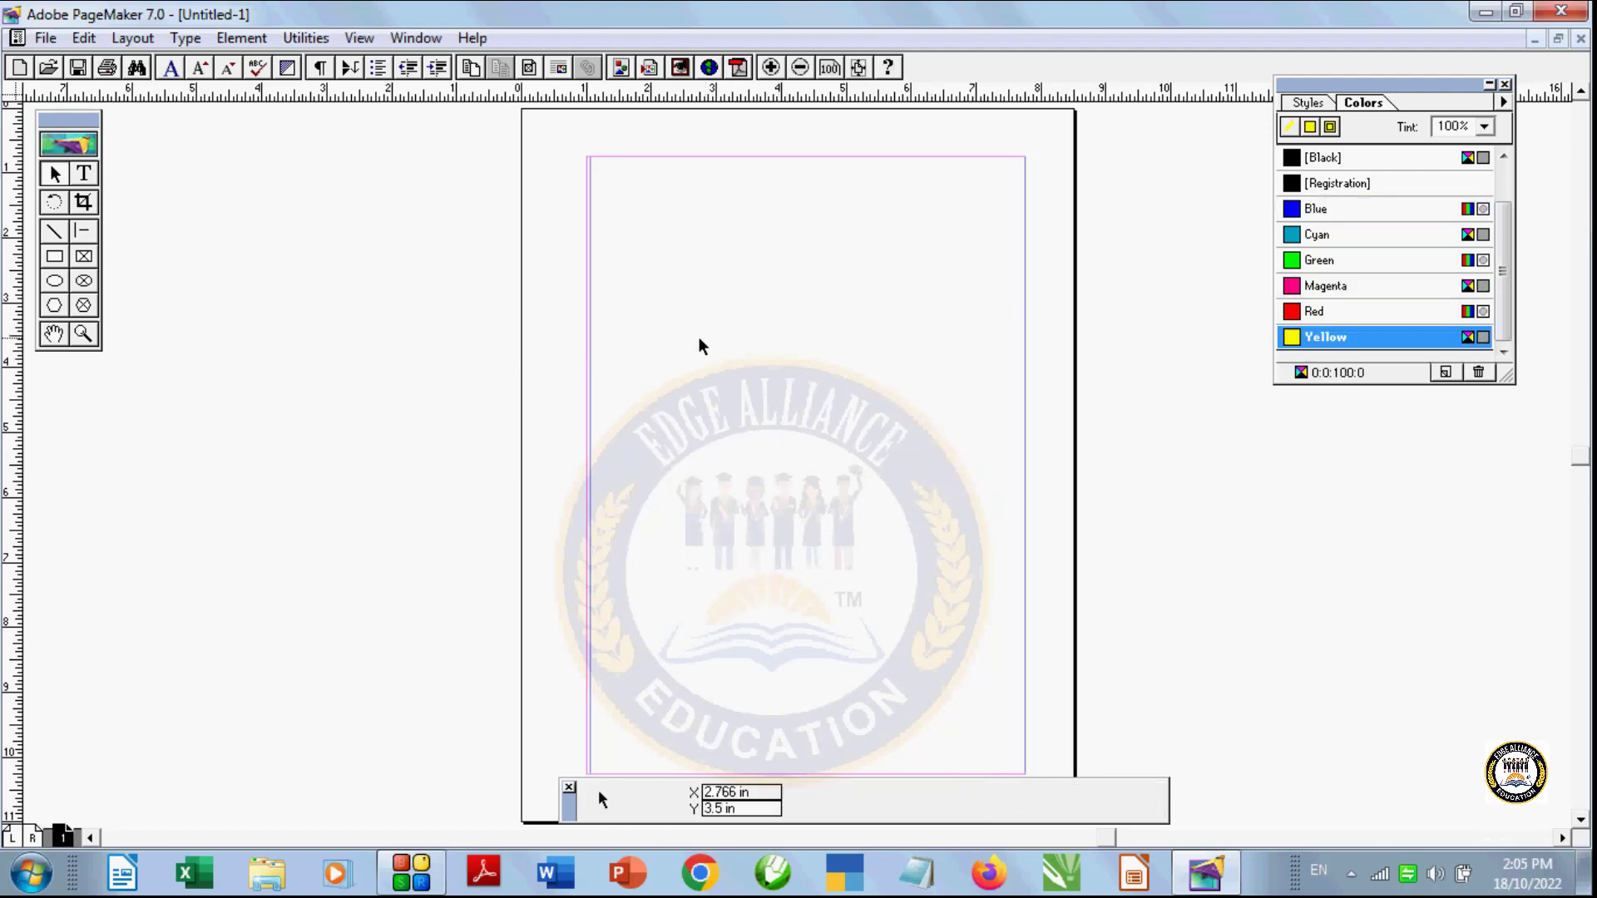
# Step: Place the picture 1715.tmp.jpg on the page at about 5.047 in by 5.516 in
pyautogui.hotkey('ctrl', 'd')
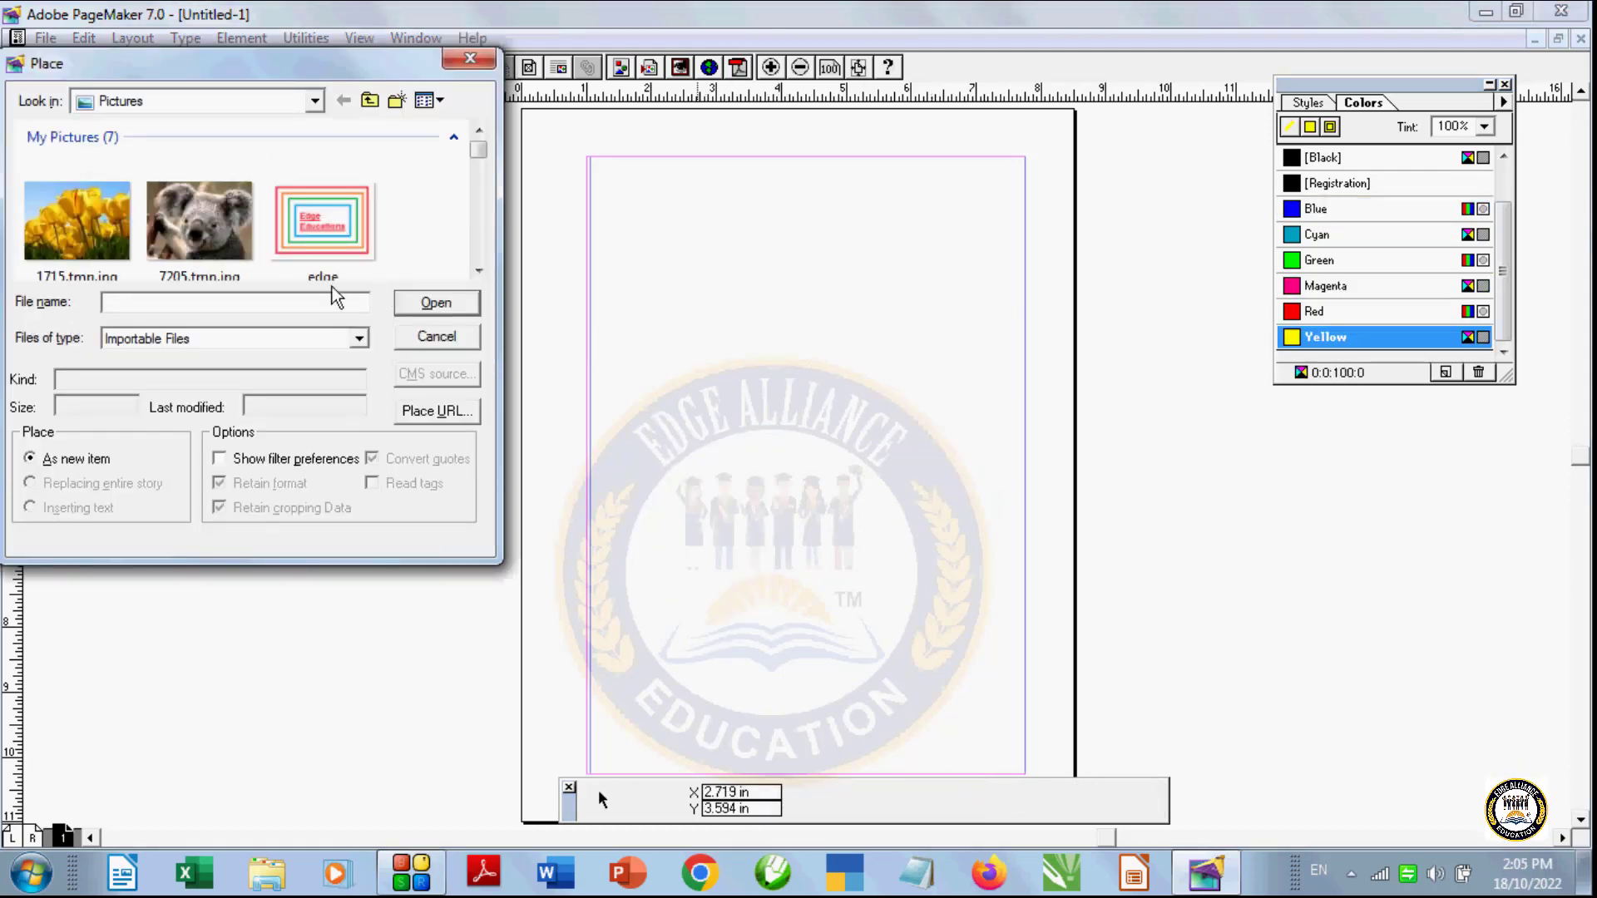
pyautogui.click(94, 224)
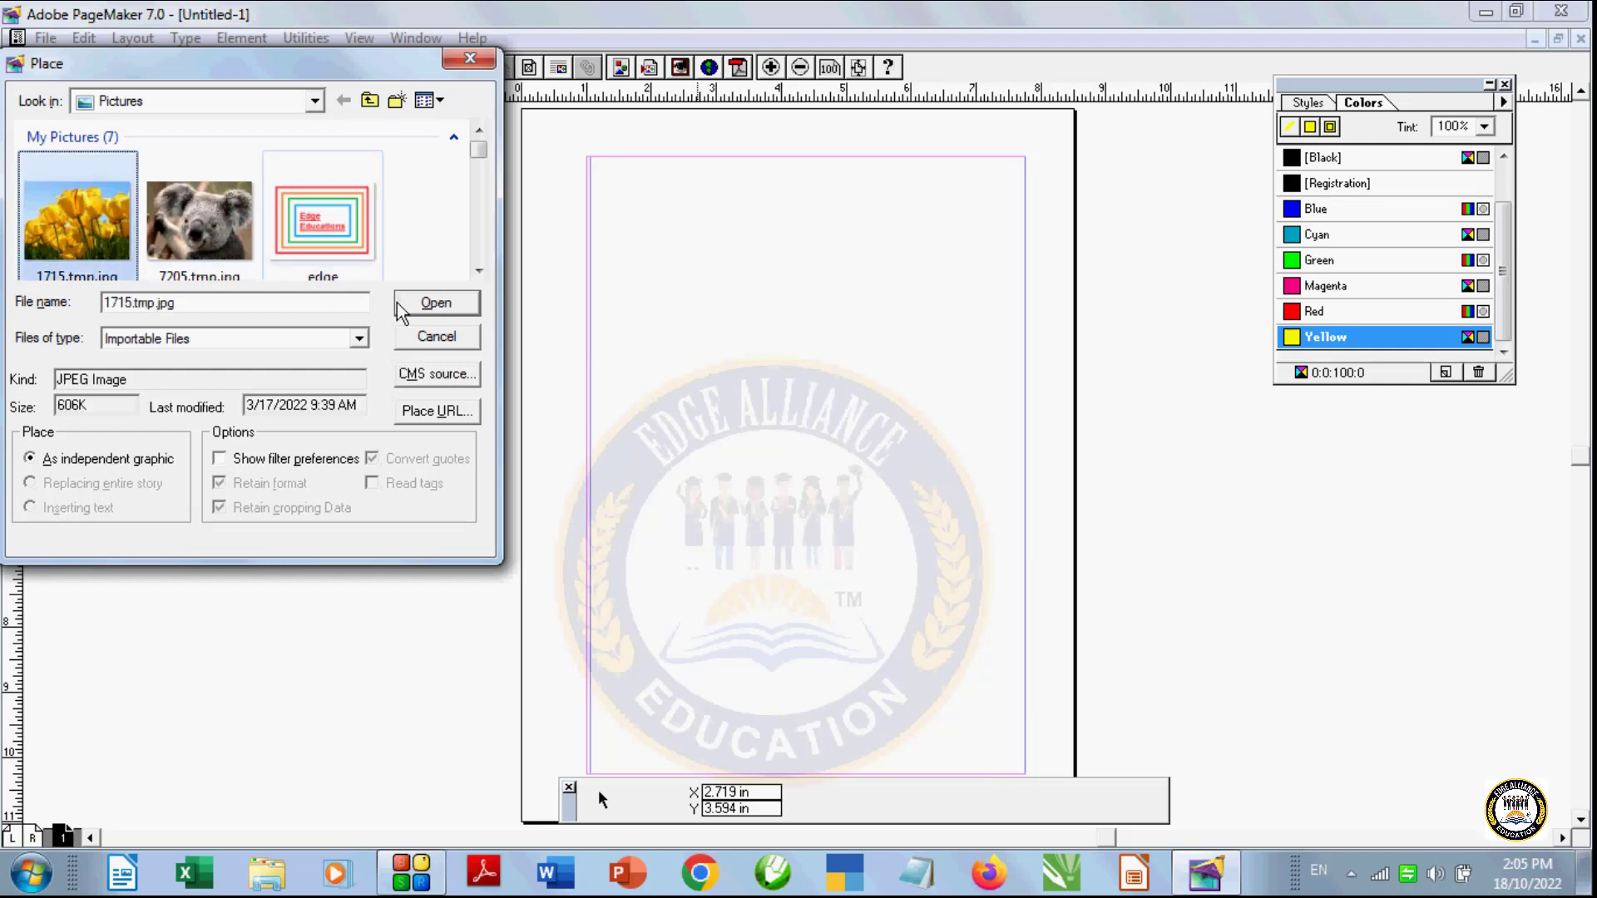
pyautogui.click(454, 308)
pyautogui.click(747, 484)
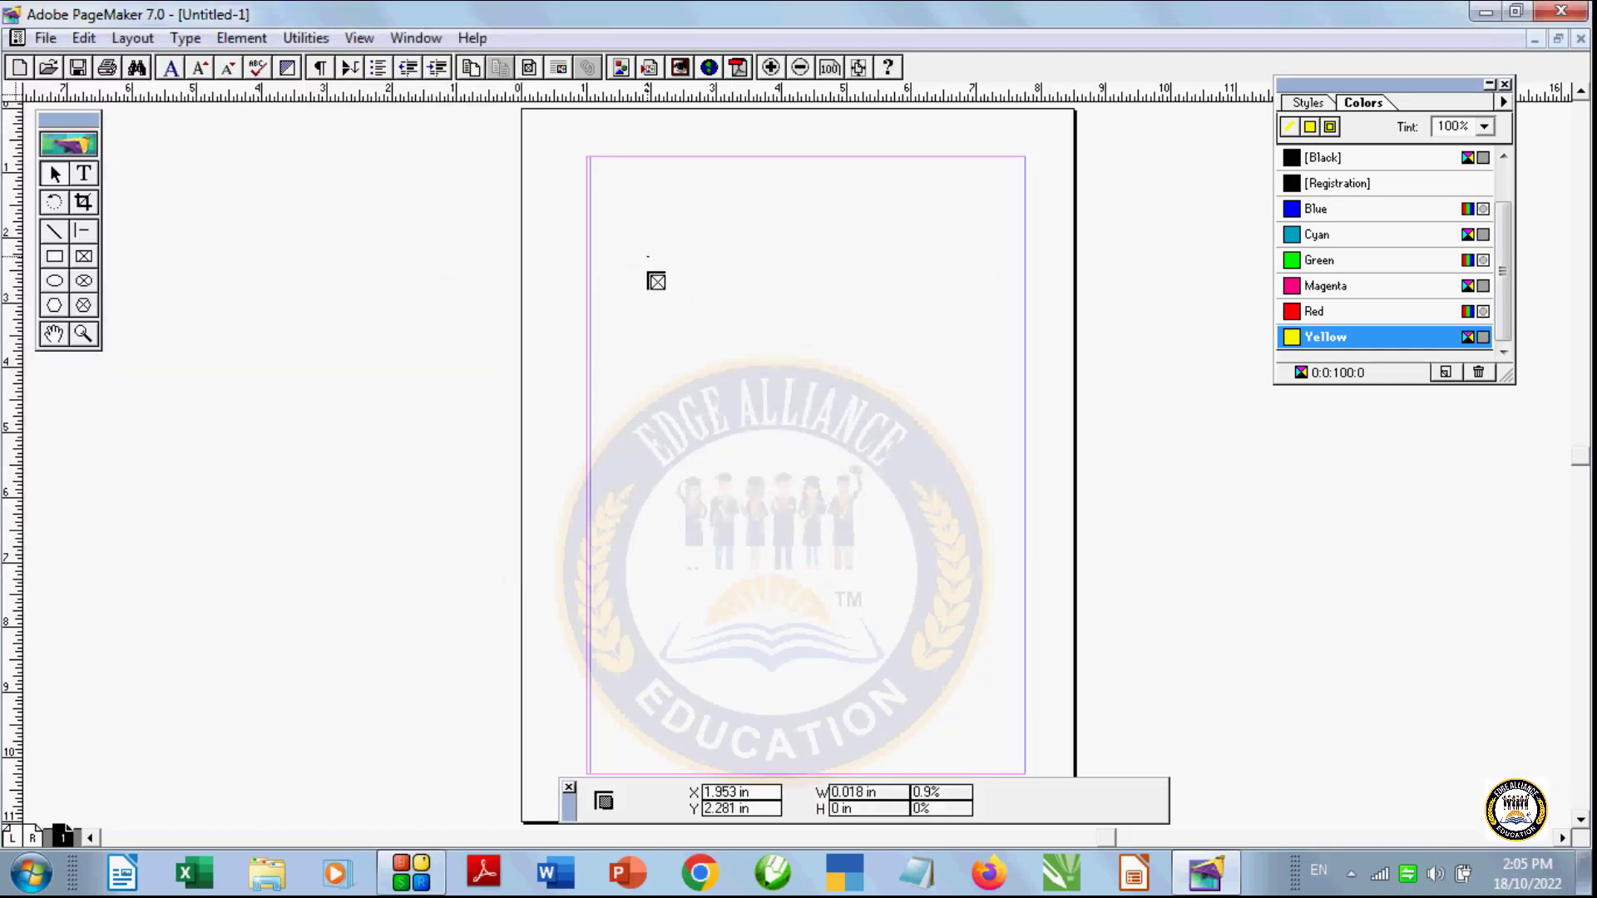
pyautogui.moveTo(648, 256); pyautogui.dragTo(975, 613)
pyautogui.click(354, 499)
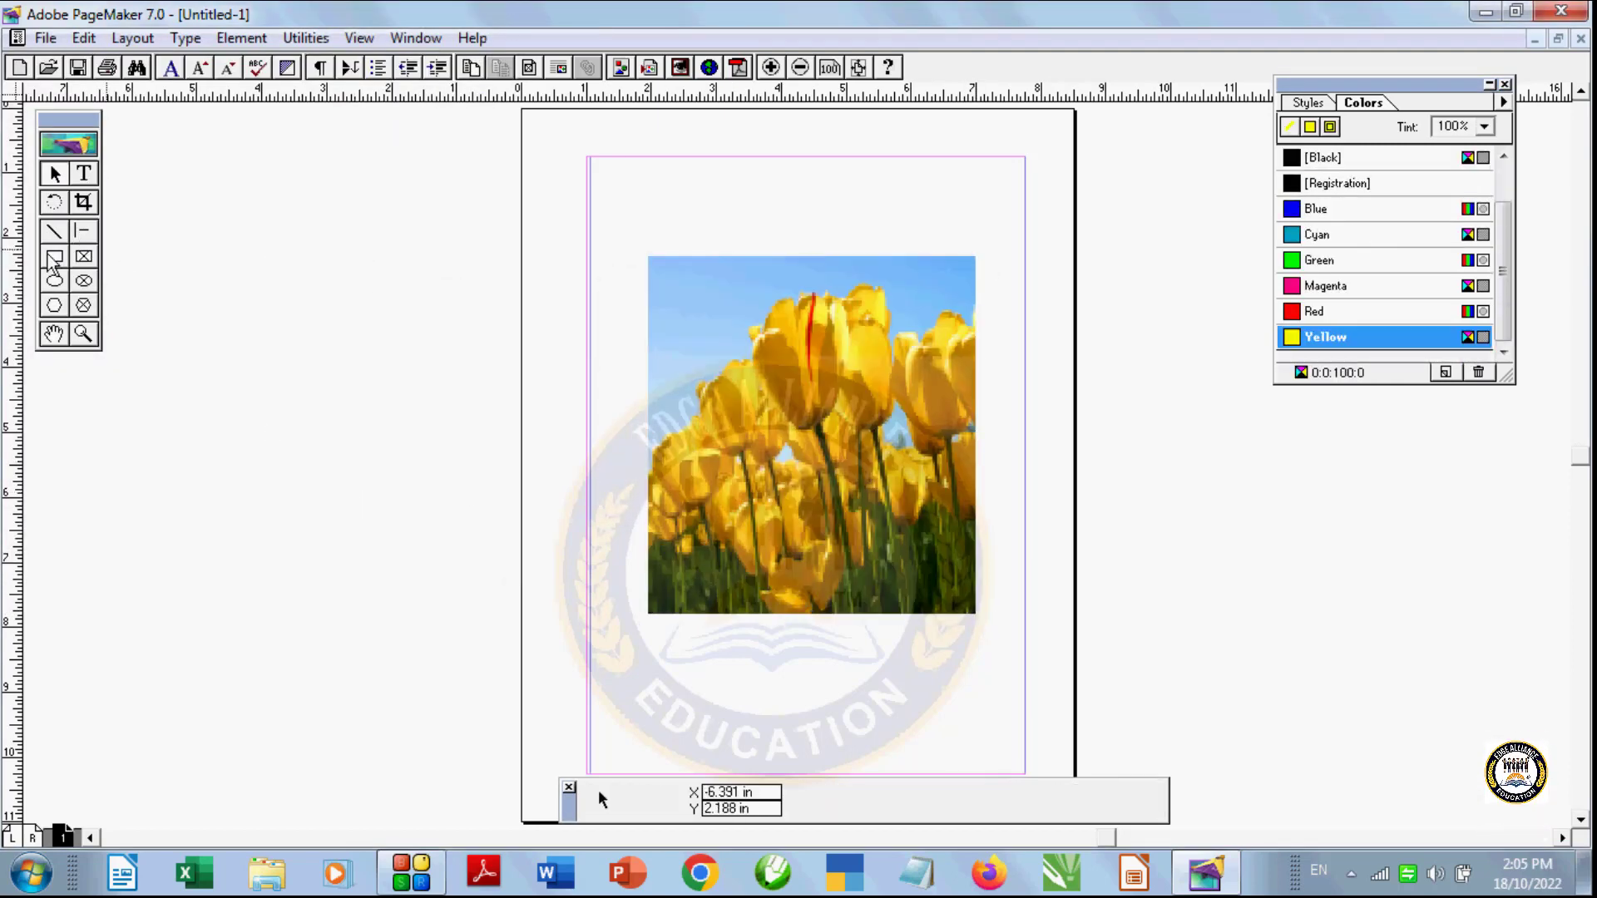
# Step: Draw an ellipse about 3.625 in by 4.109 in over the tulip picture with fill None and a Black stroke
pyautogui.click(54, 280)
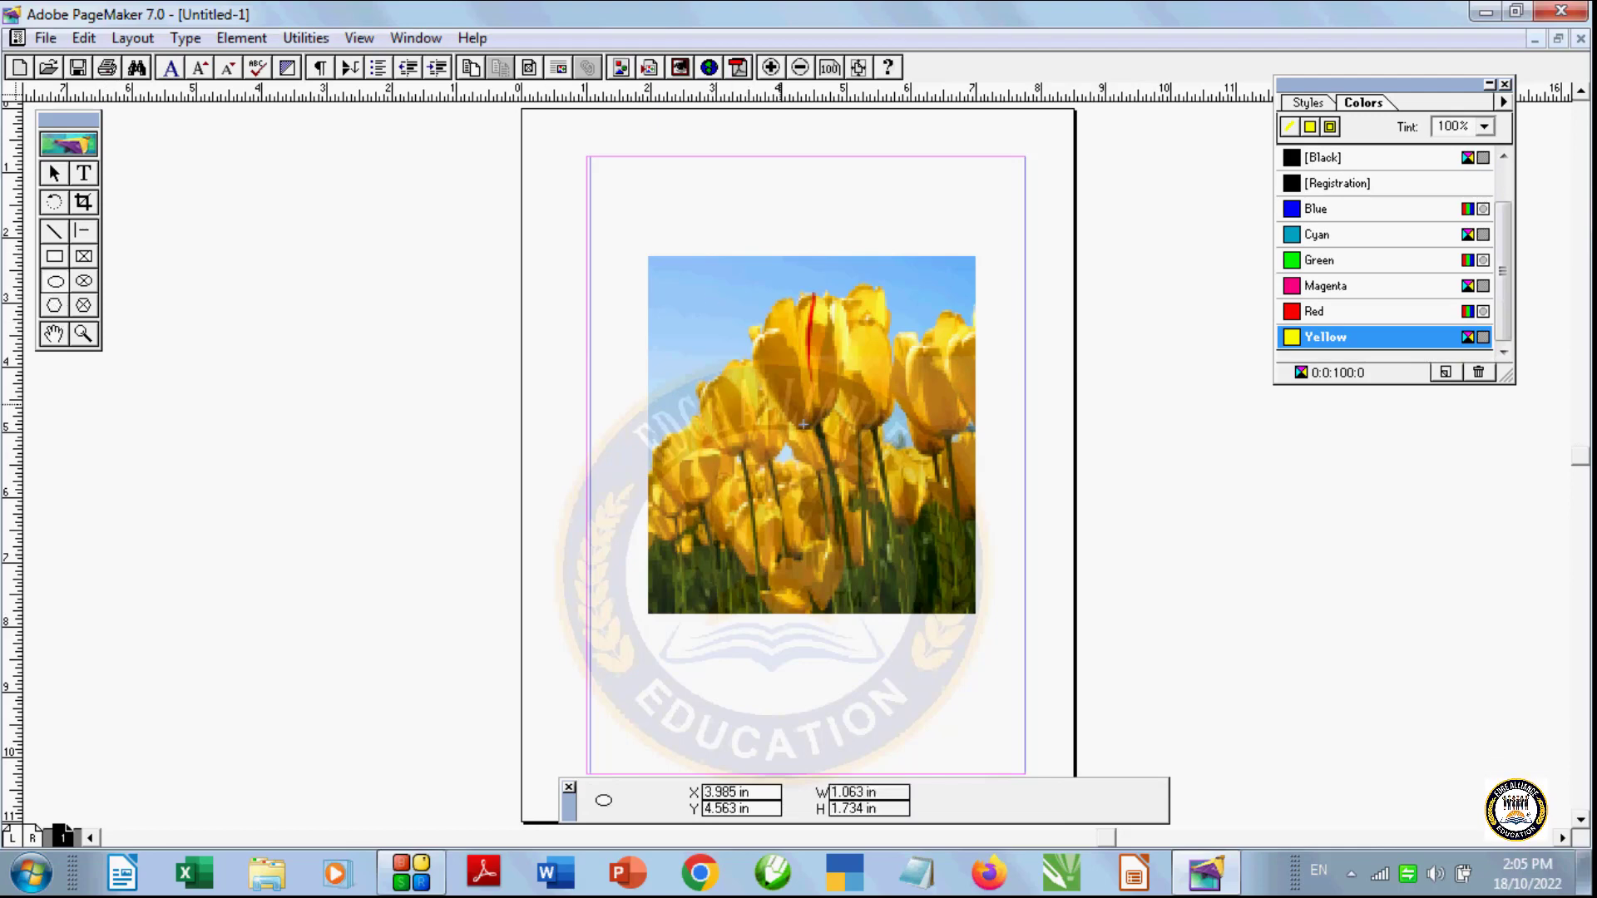
pyautogui.moveTo(711, 291); pyautogui.dragTo(946, 557)
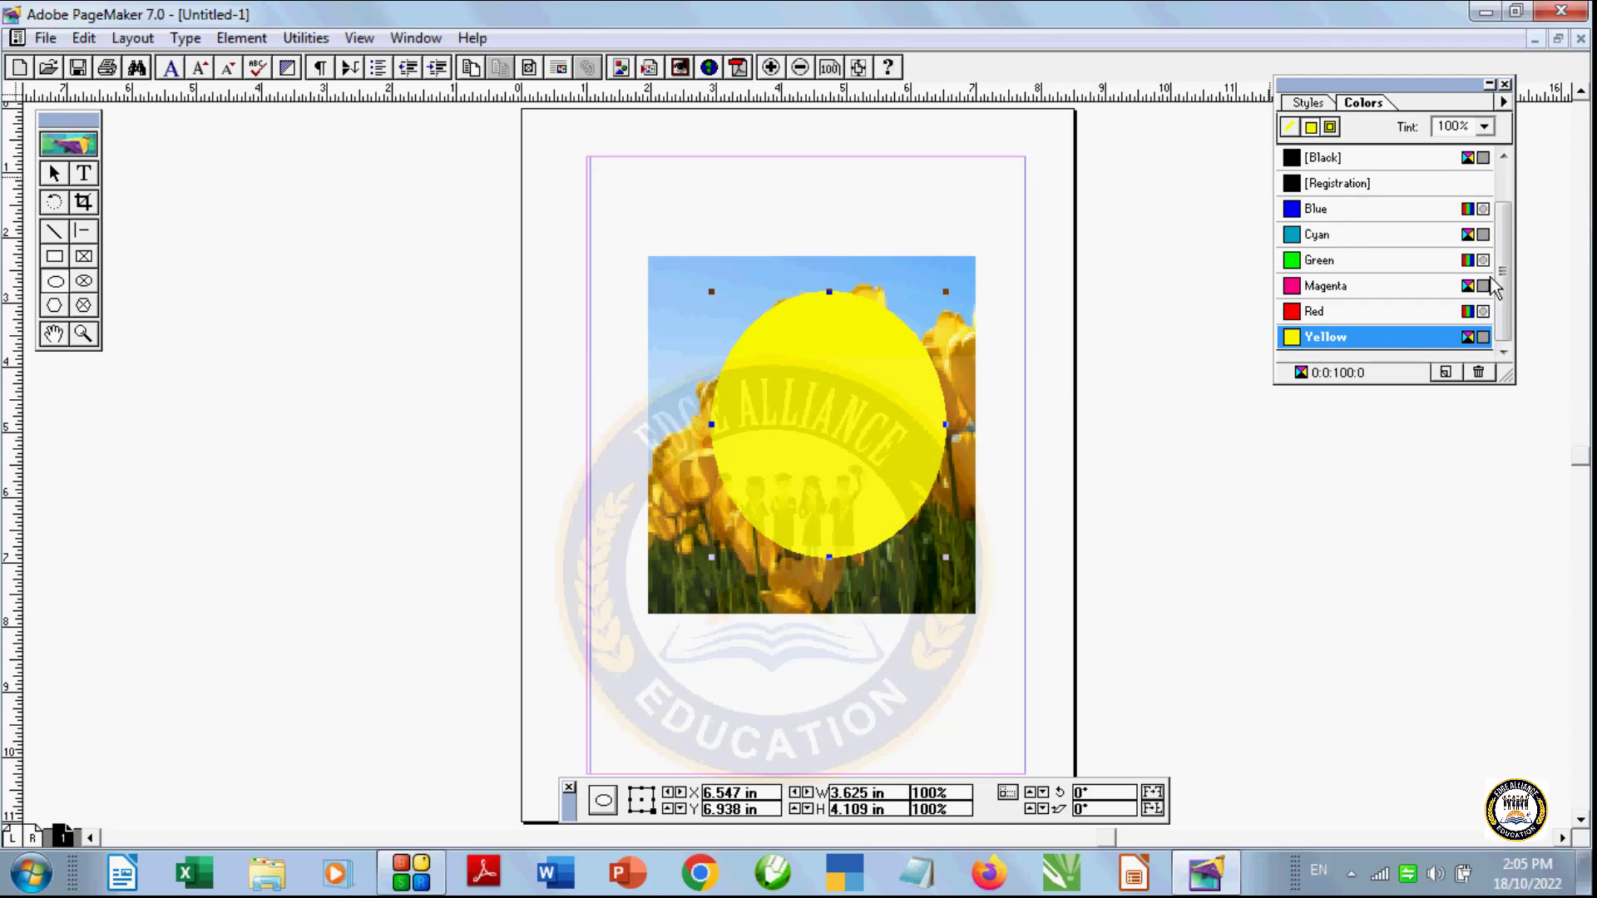
pyautogui.scroll(2, 1503, 277)
pyautogui.click(1316, 159)
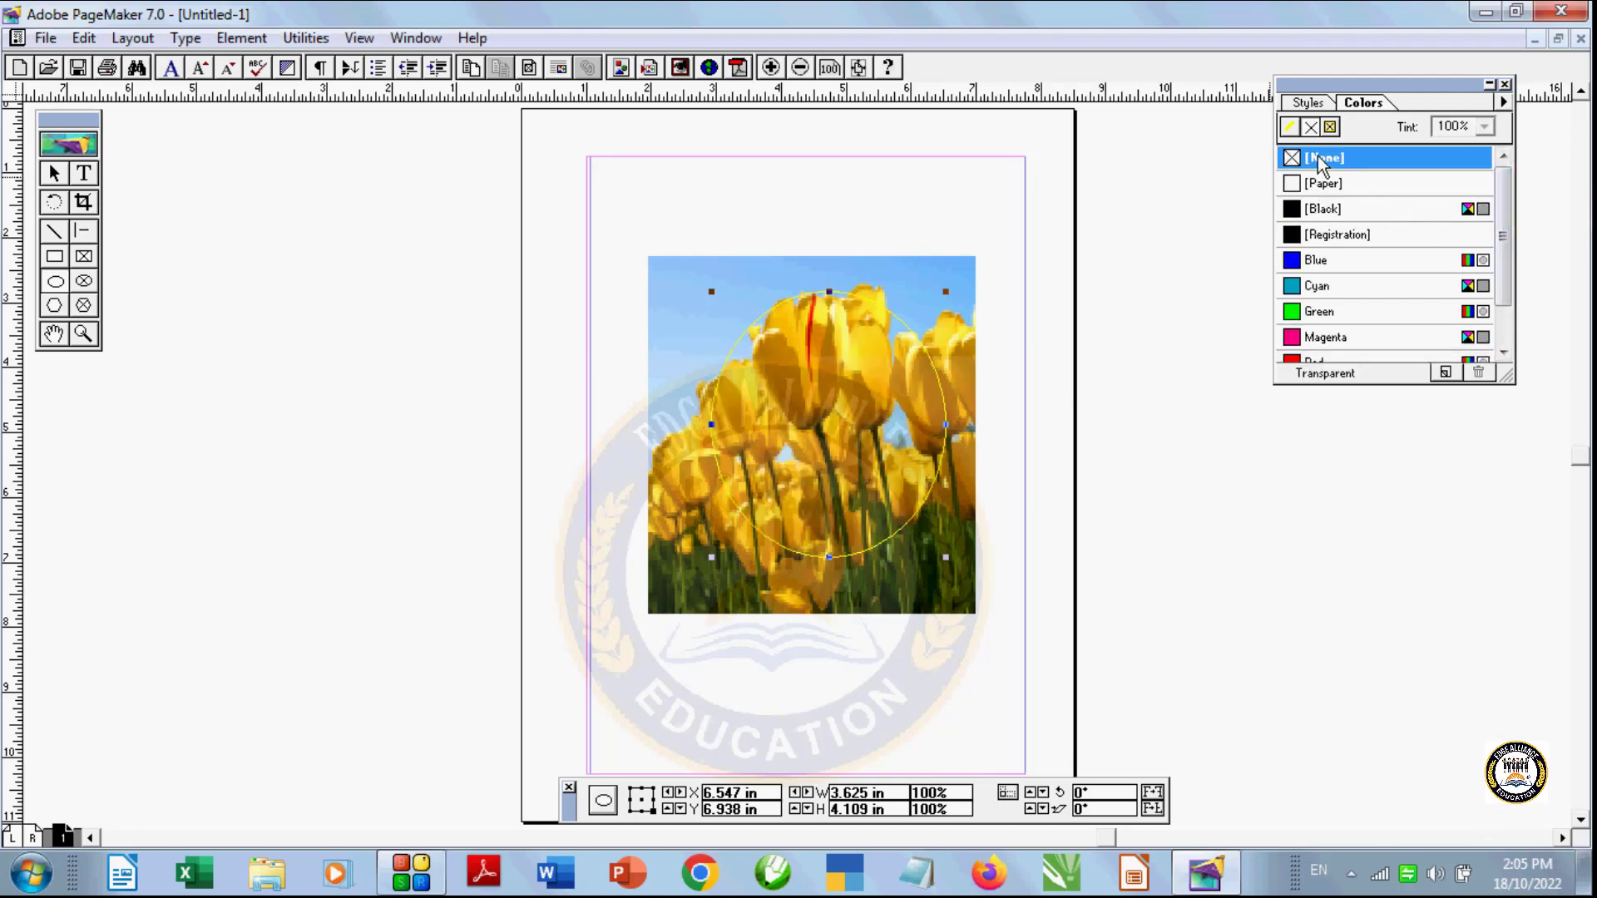
pyautogui.click(1293, 126)
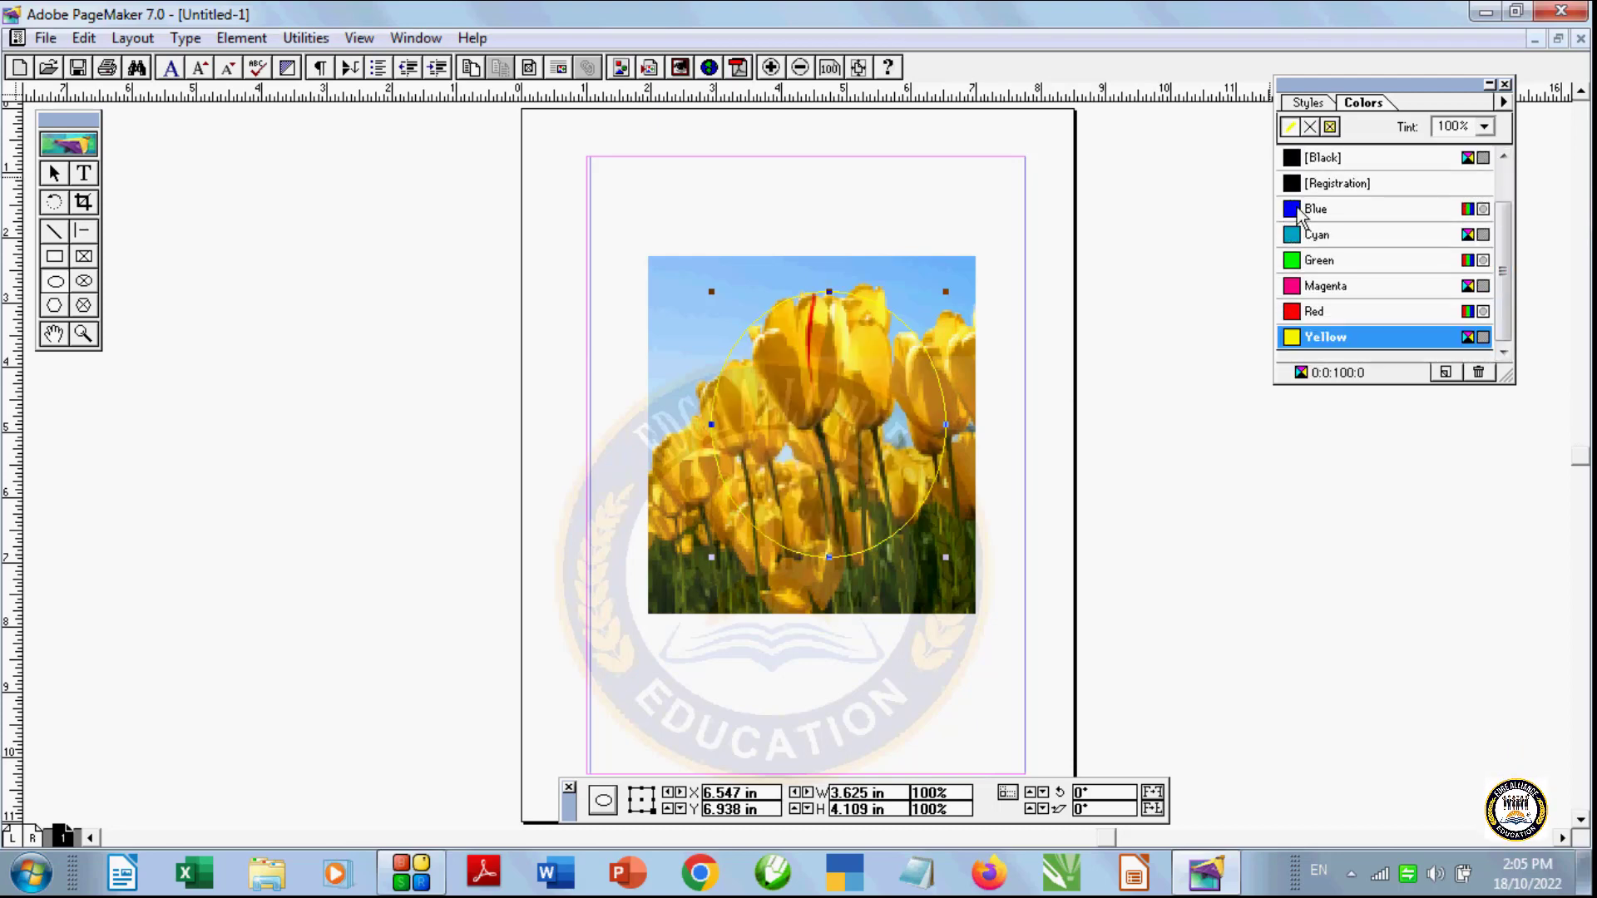
pyautogui.click(1304, 160)
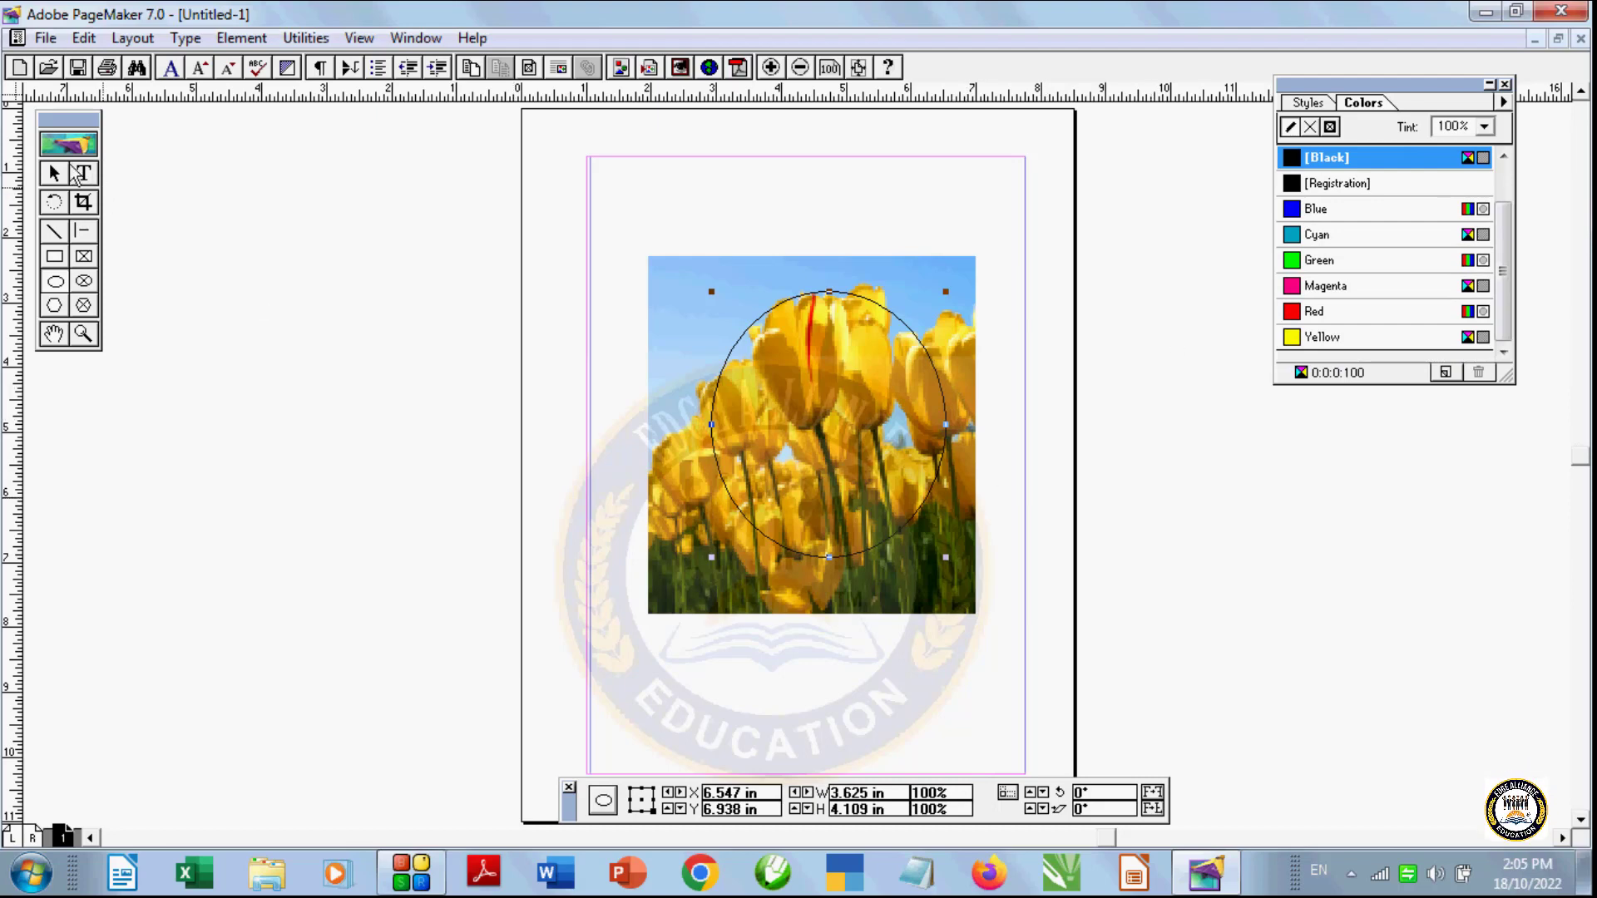
# Step: Shift the outlined ellipse slightly up and left over the tulips, and mask the picture with it
pyautogui.click(55, 174)
pyautogui.moveTo(836, 560)
pyautogui.mouseDown()
pyautogui.moveTo(804, 539)
pyautogui.moveTo(819, 542)
pyautogui.mouseUp()
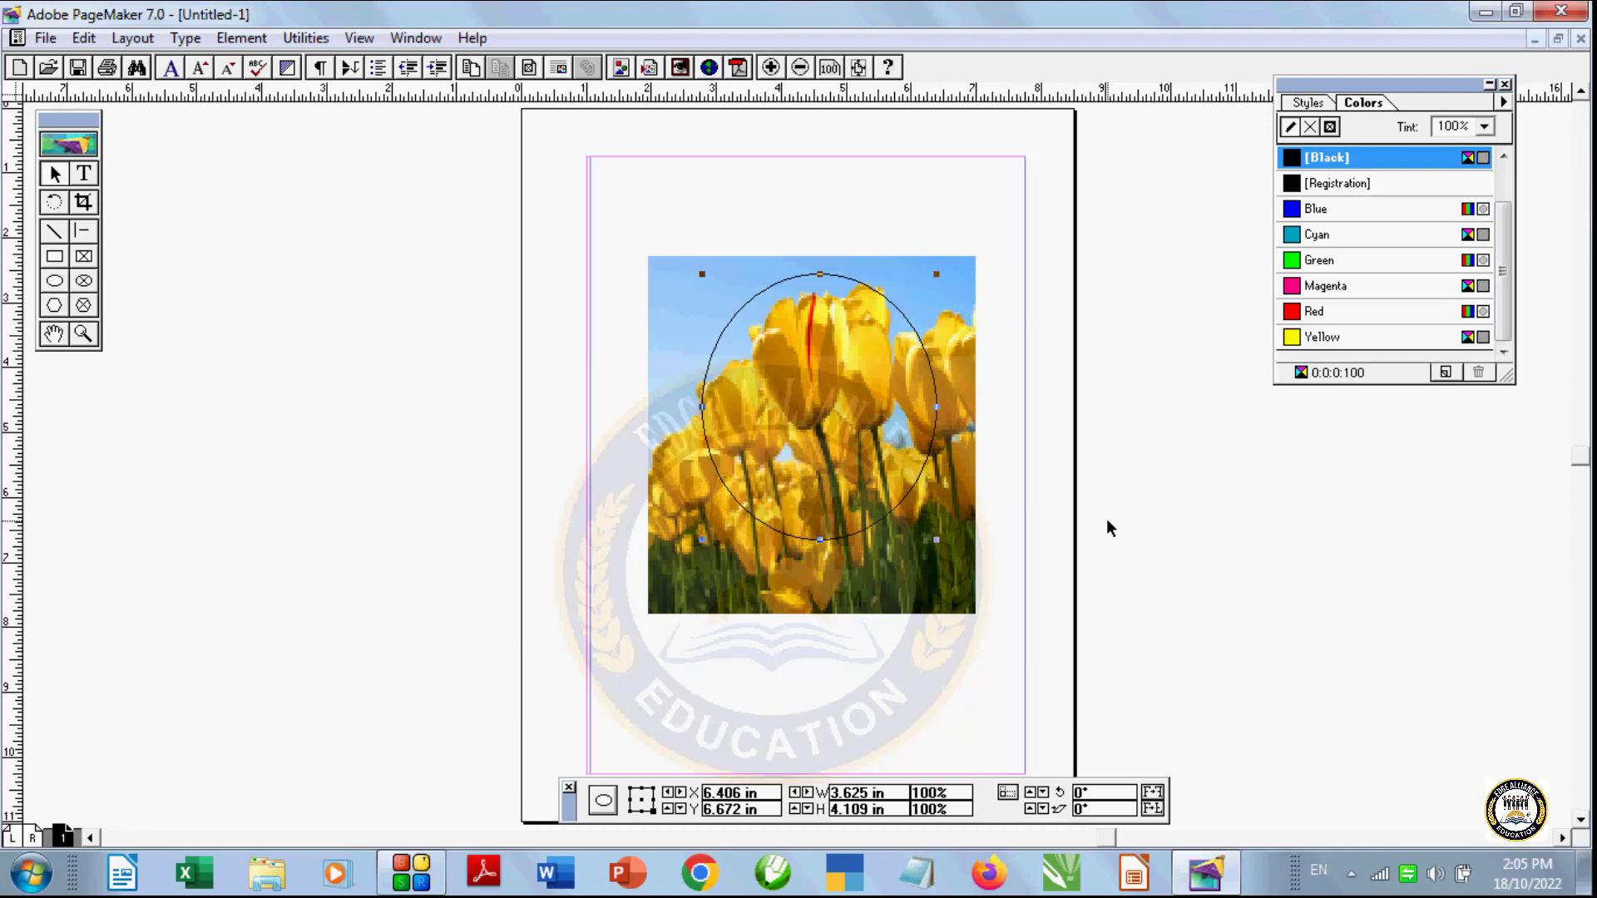
pyautogui.click(902, 682)
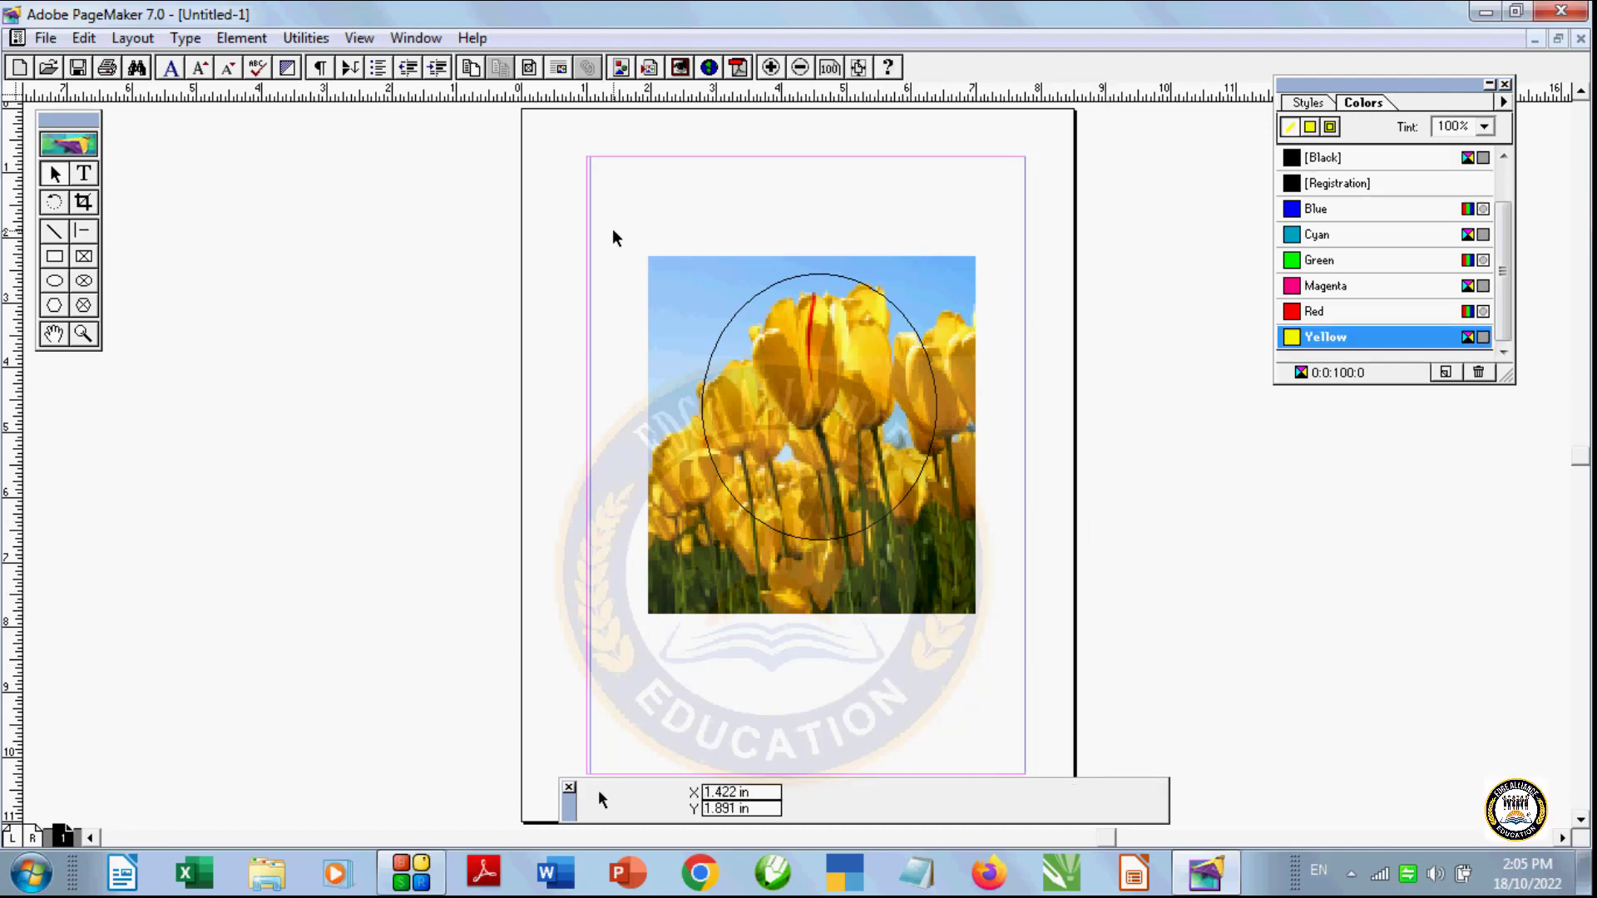
pyautogui.moveTo(613, 232); pyautogui.dragTo(1009, 699)
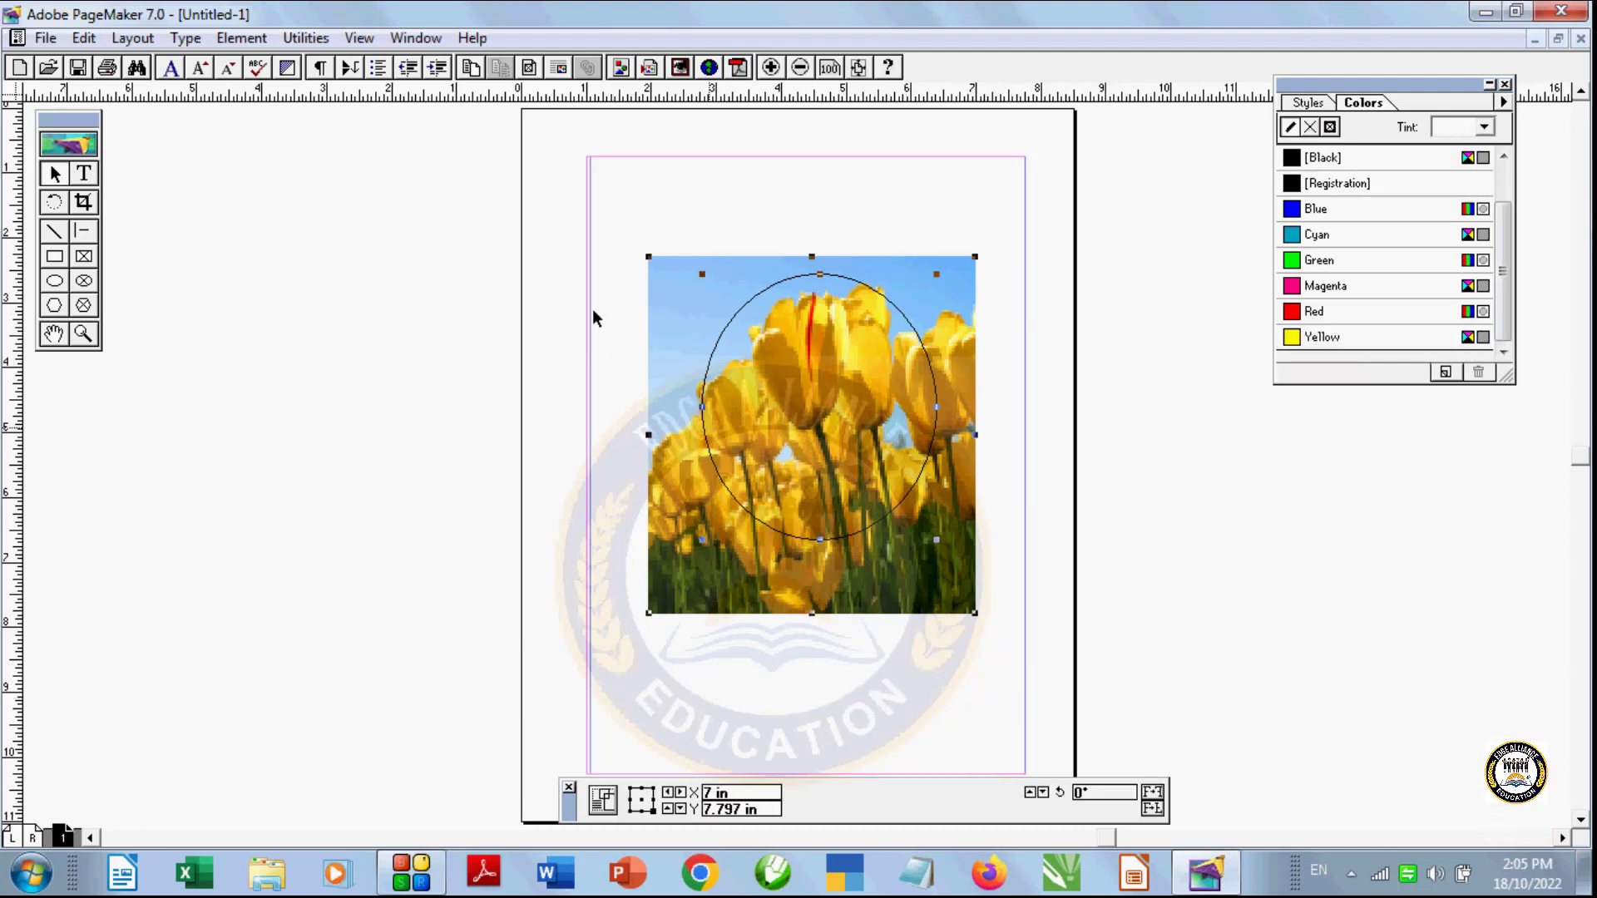
pyautogui.click(242, 38)
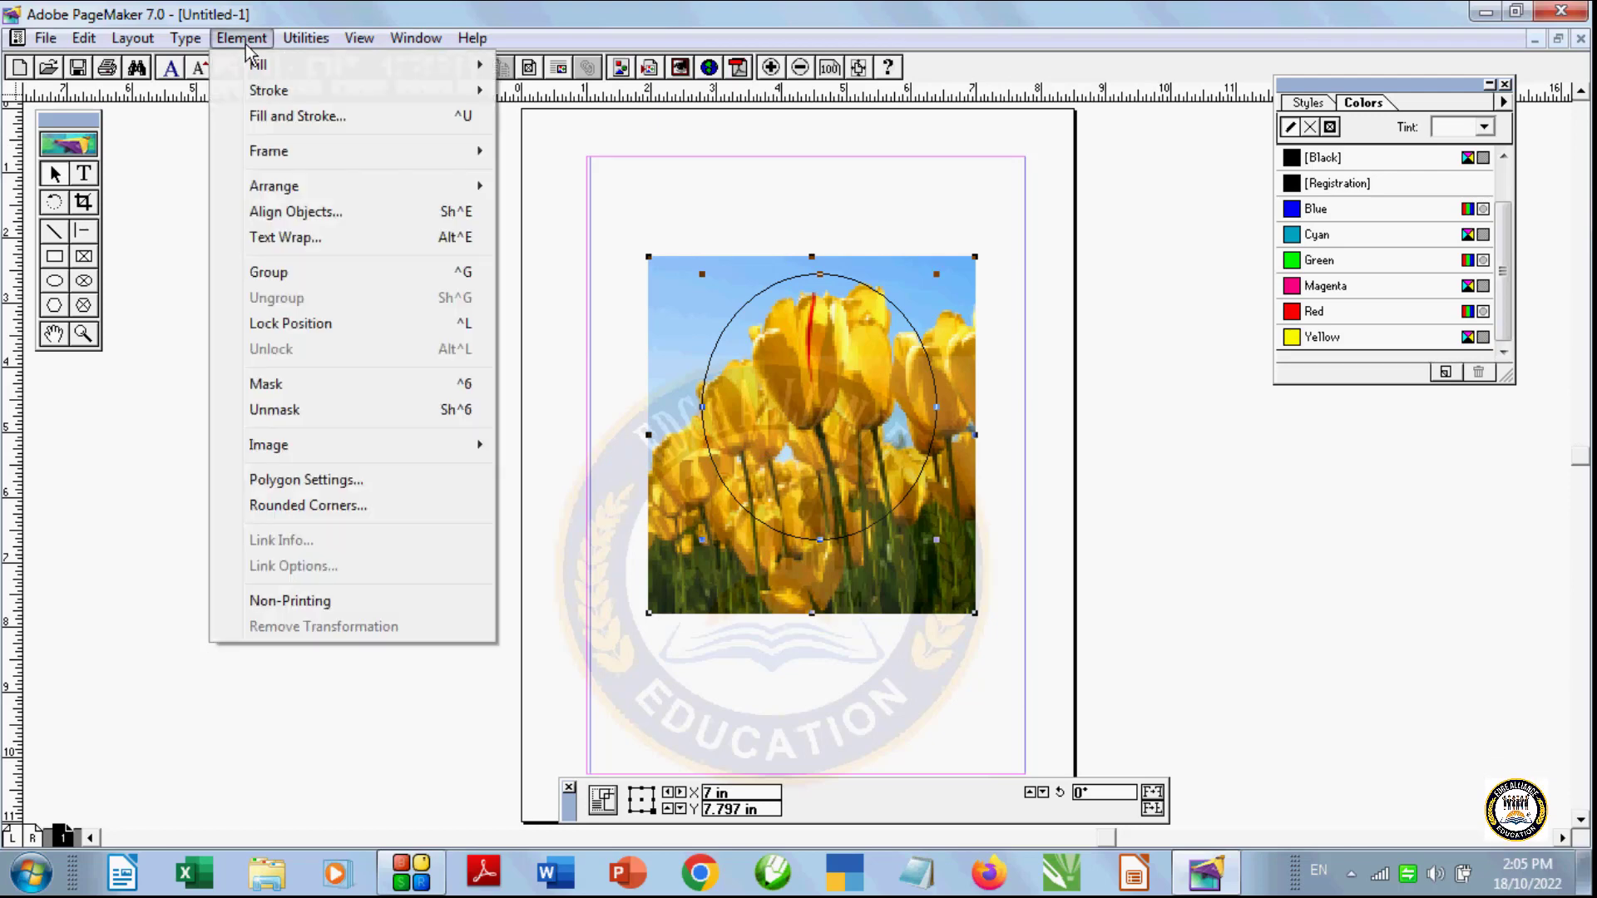
pyautogui.click(311, 391)
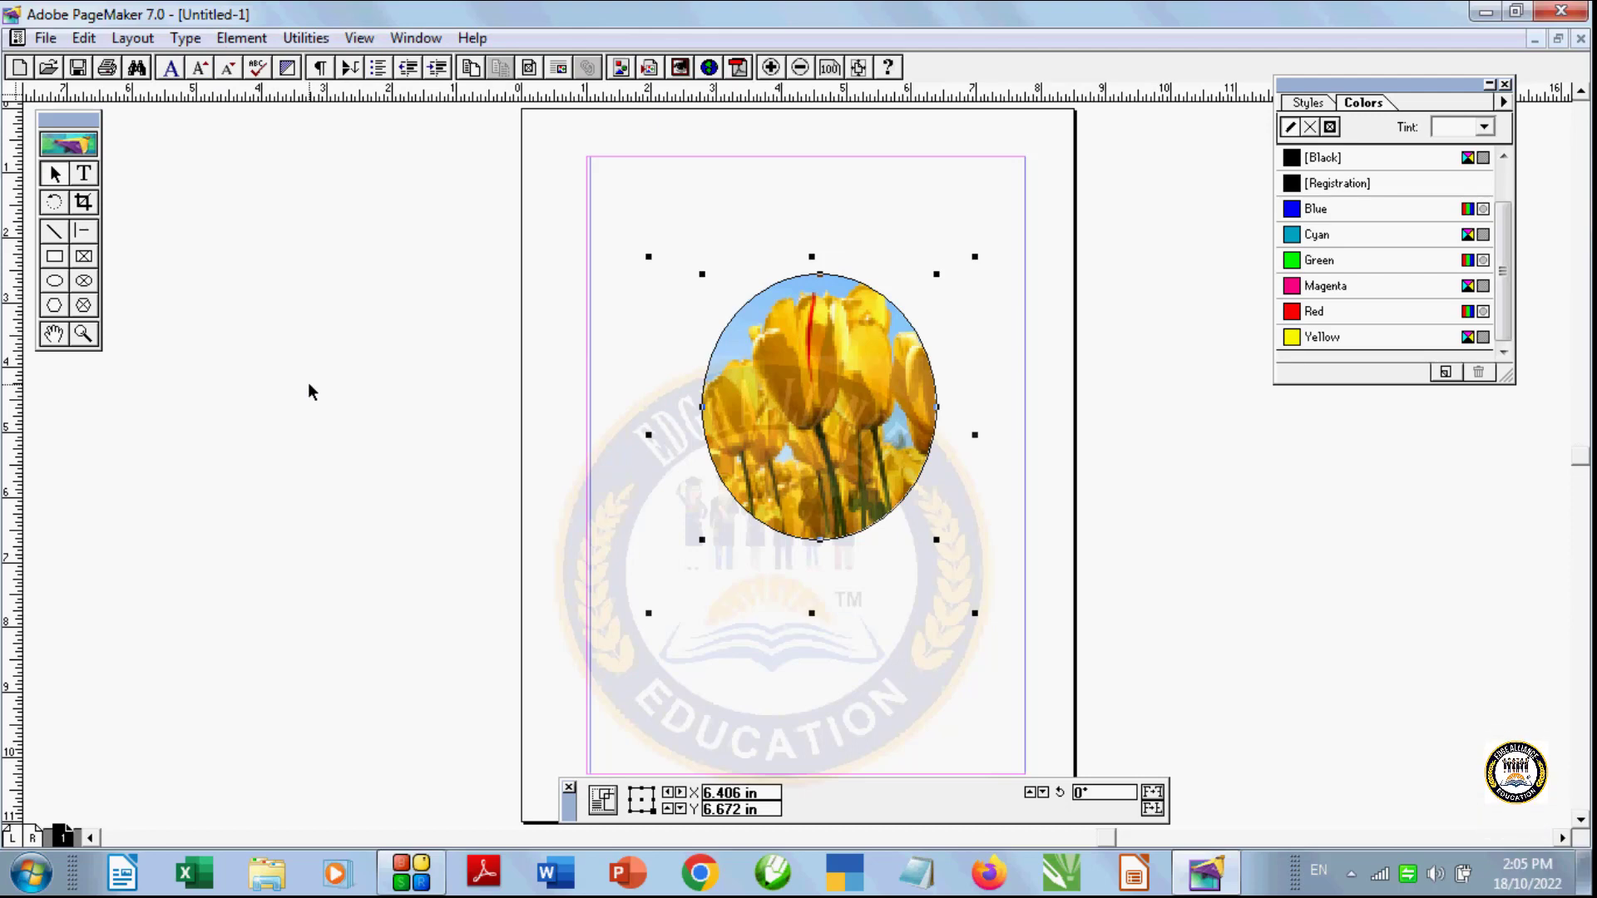
# Step: Unmask the tulip picture and move the outlined ellipse off the page onto the pasteboard
pyautogui.click(724, 677)
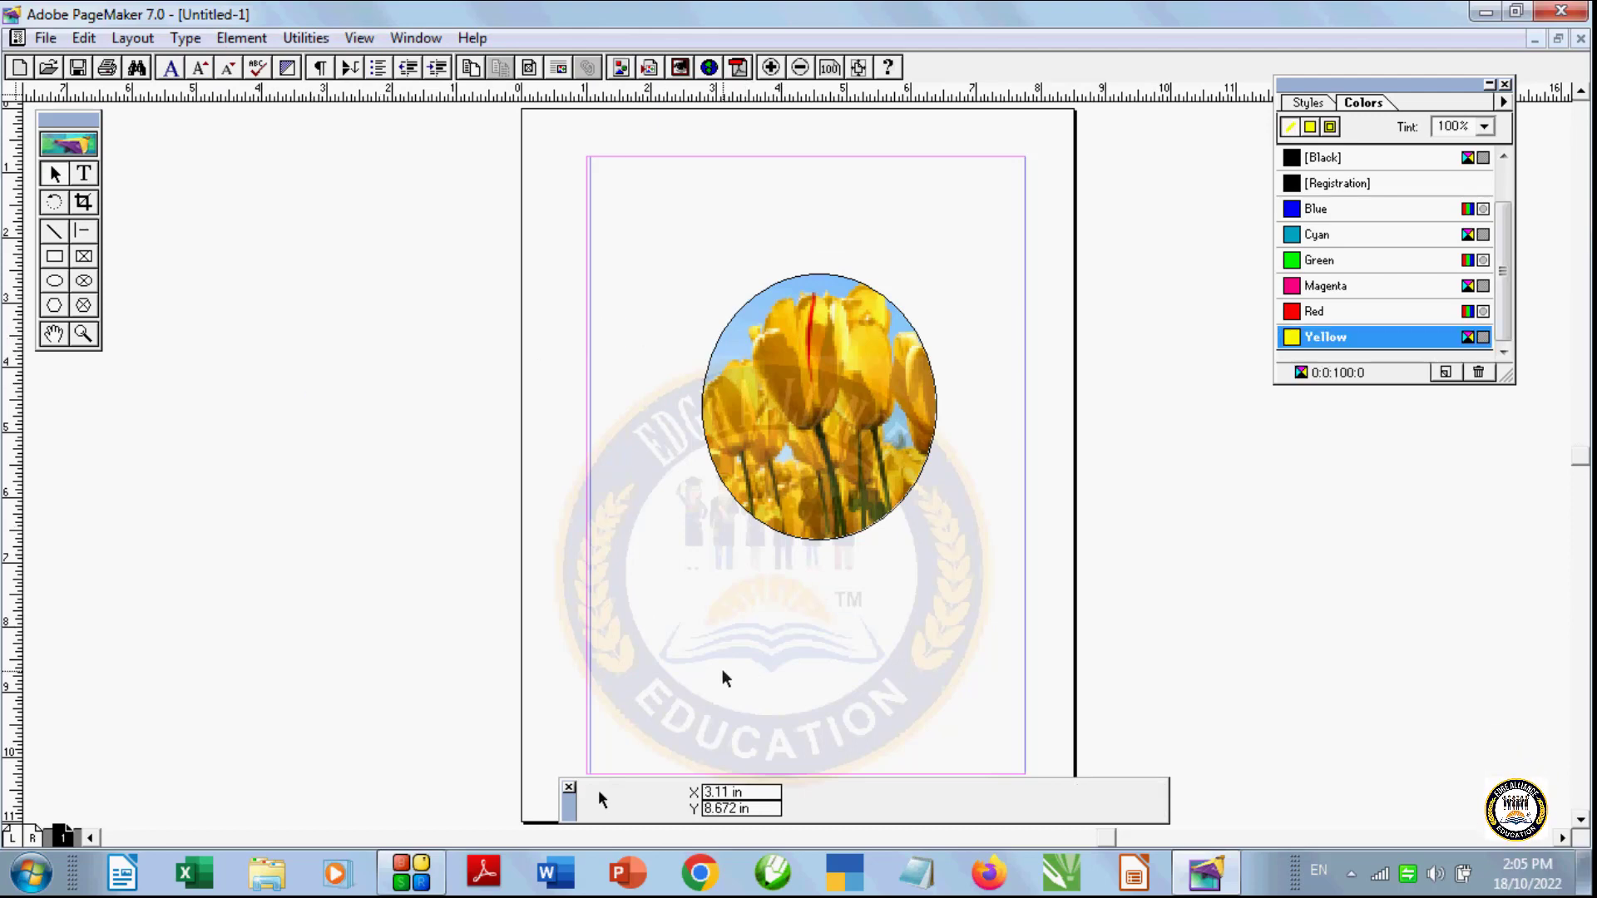
pyautogui.click(815, 537)
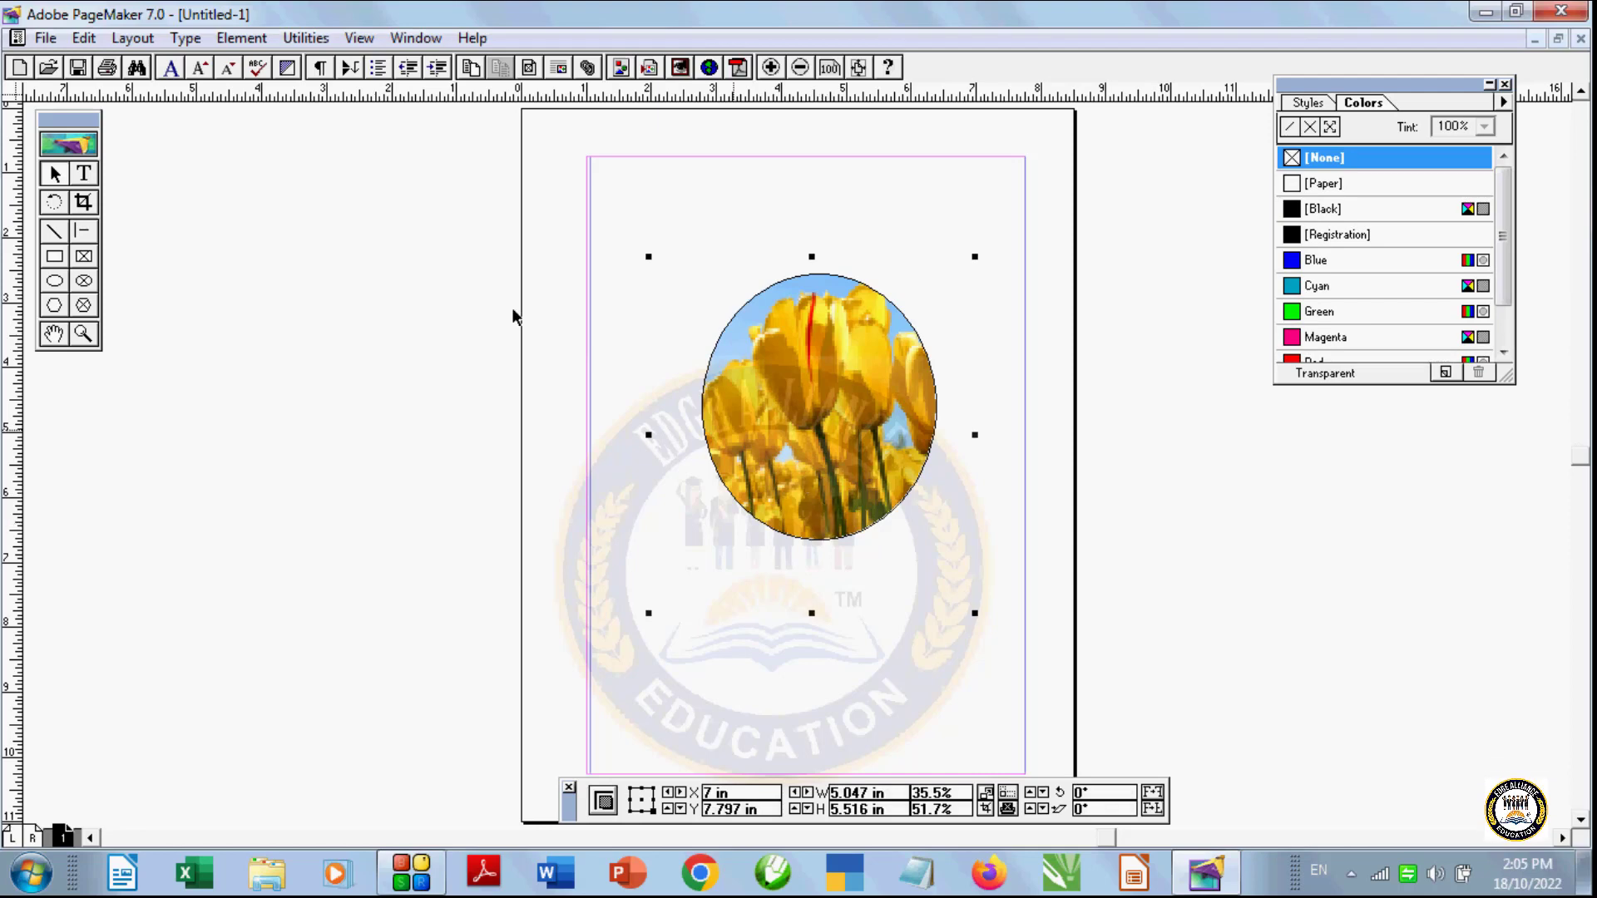
pyautogui.click(186, 37)
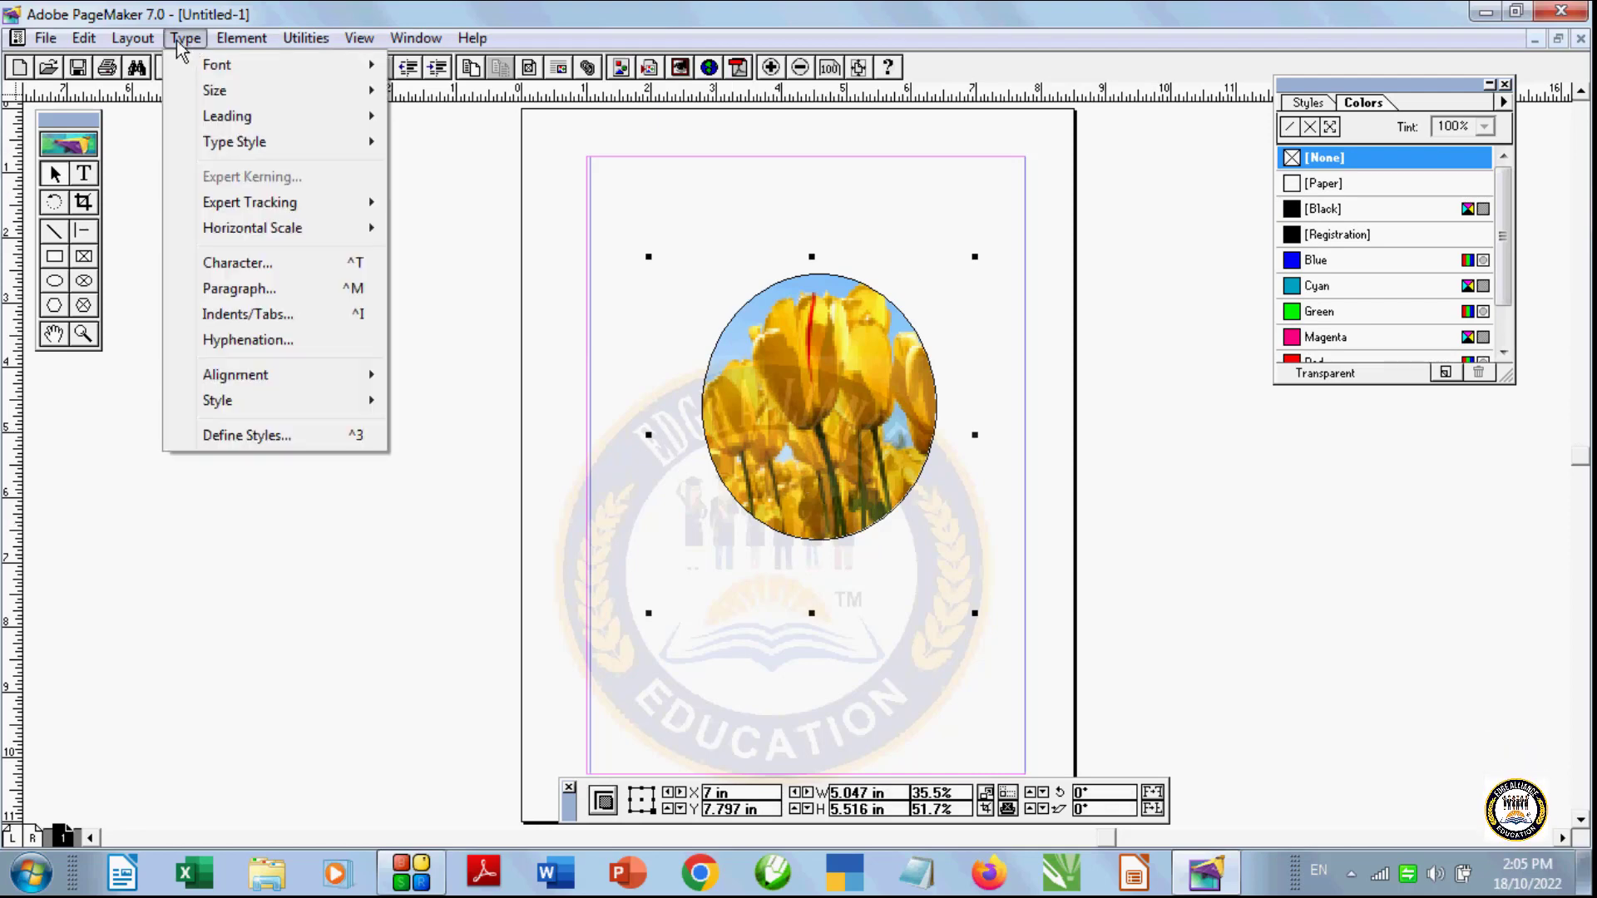
pyautogui.moveTo(223, 41)
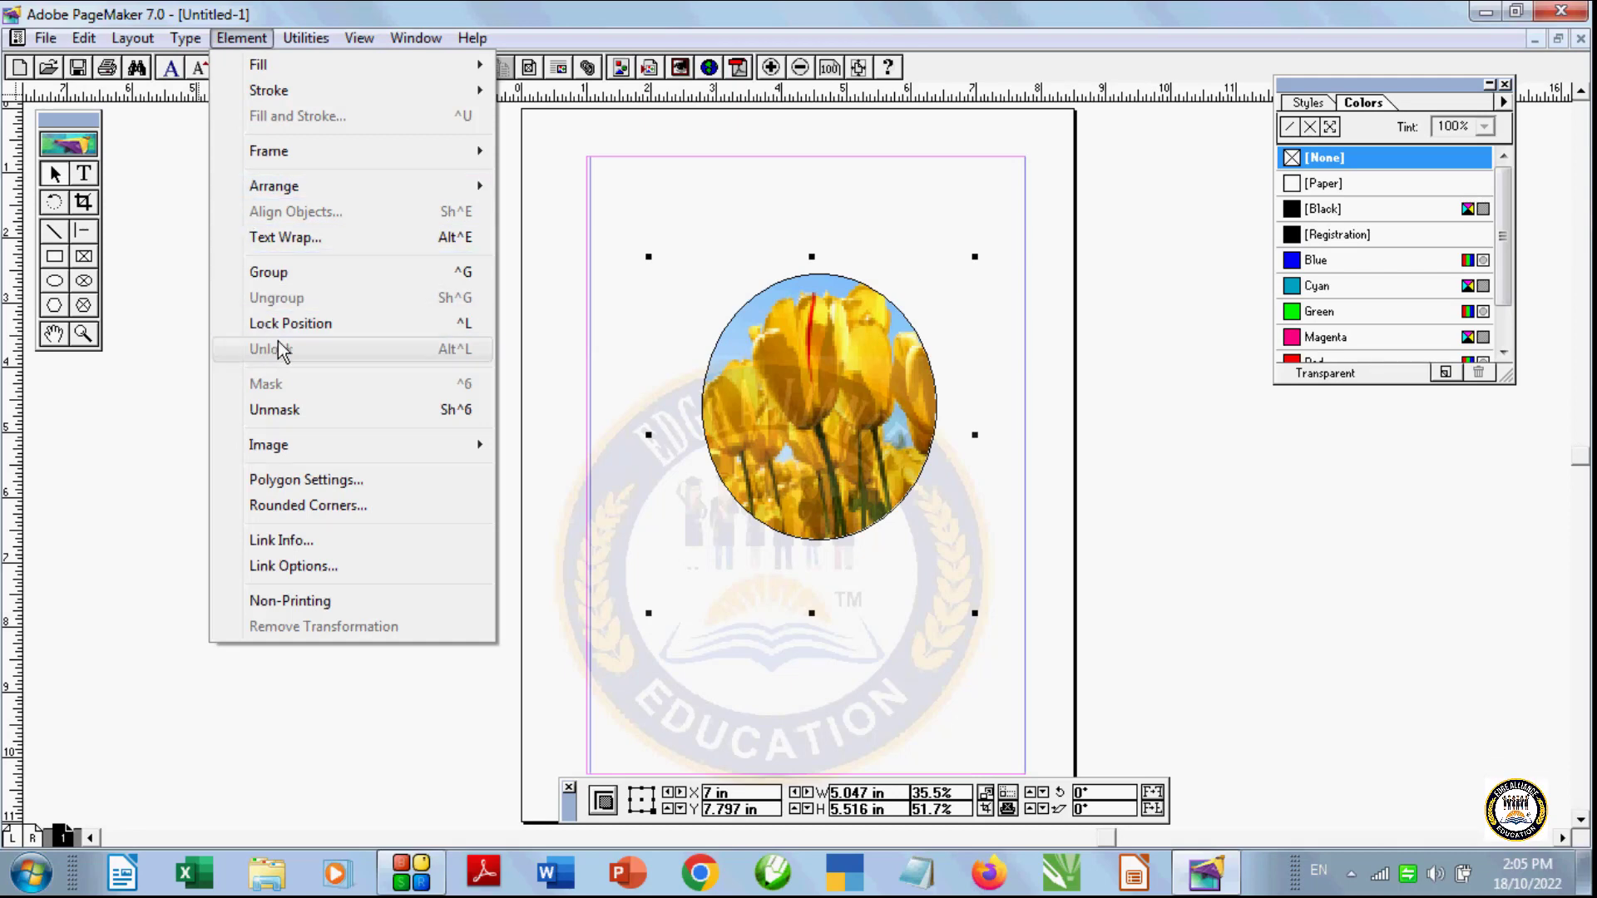
pyautogui.click(295, 410)
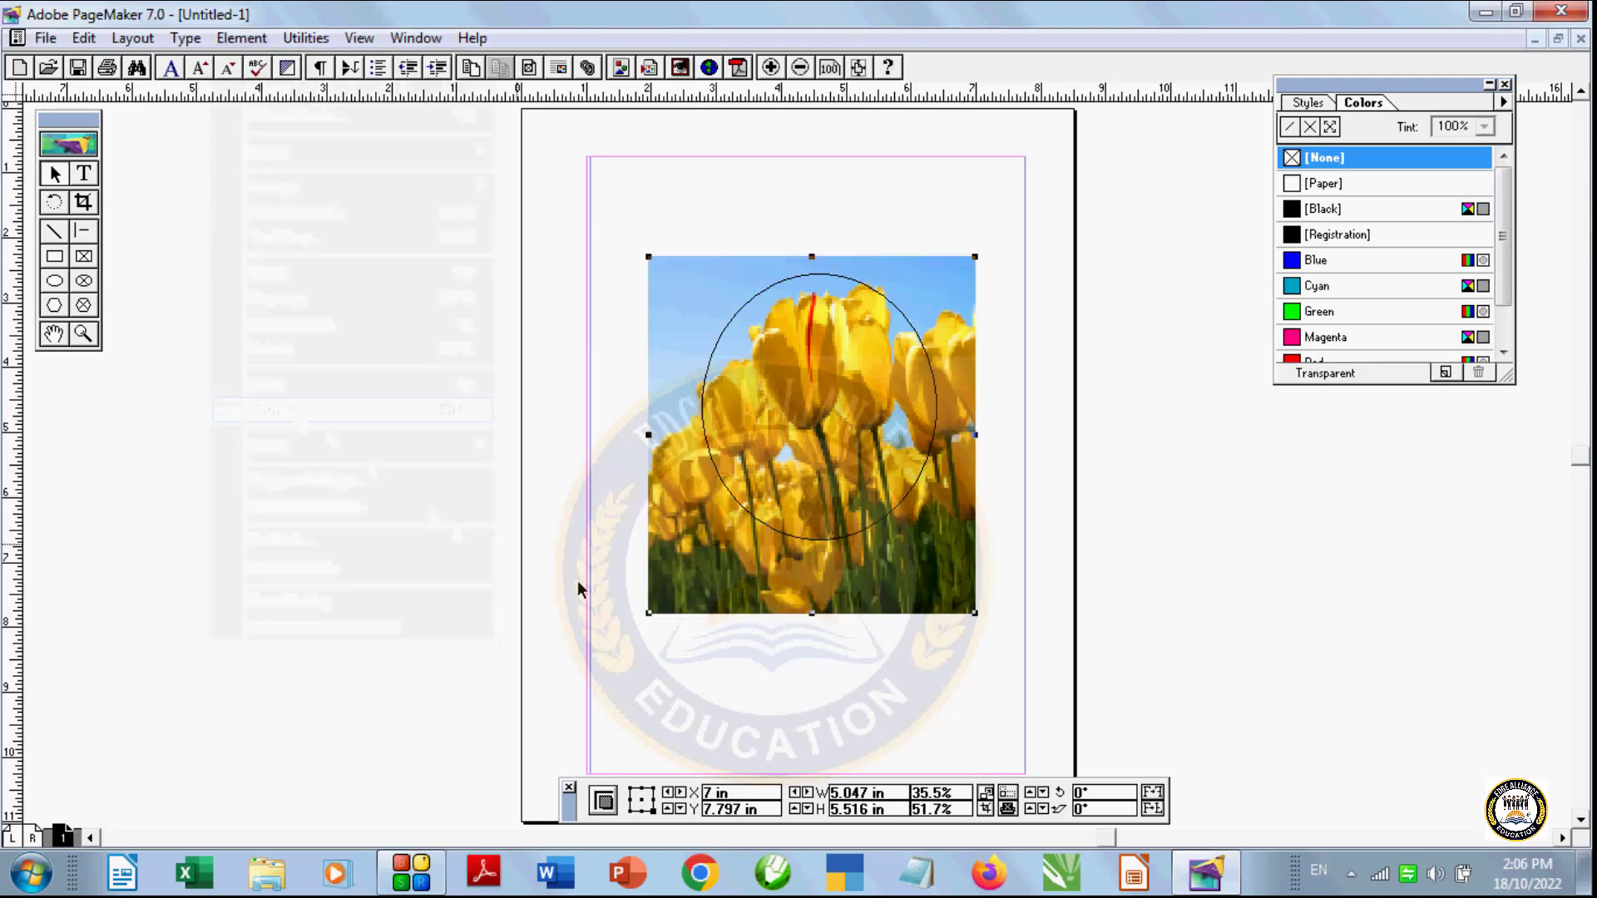
pyautogui.moveTo(800, 537); pyautogui.dragTo(354, 562)
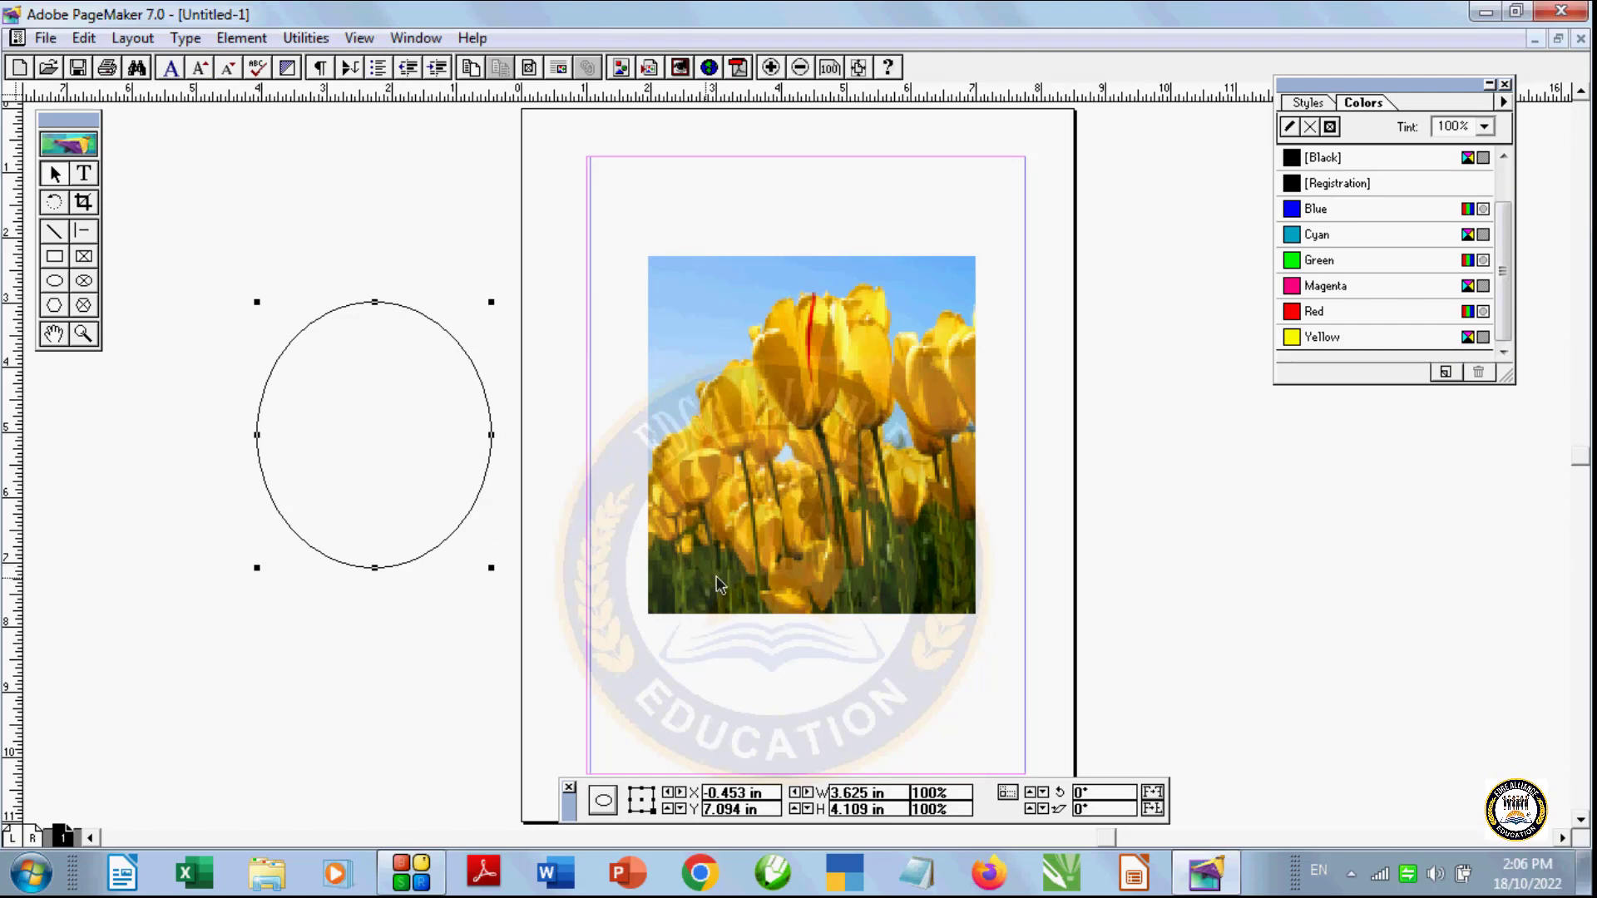
# Step: Shift the tulip picture slightly on the page, and delete both the picture and the ellipse
pyautogui.moveTo(719, 585); pyautogui.dragTo(777, 621)
pyautogui.moveTo(964, 594); pyautogui.dragTo(867, 503)
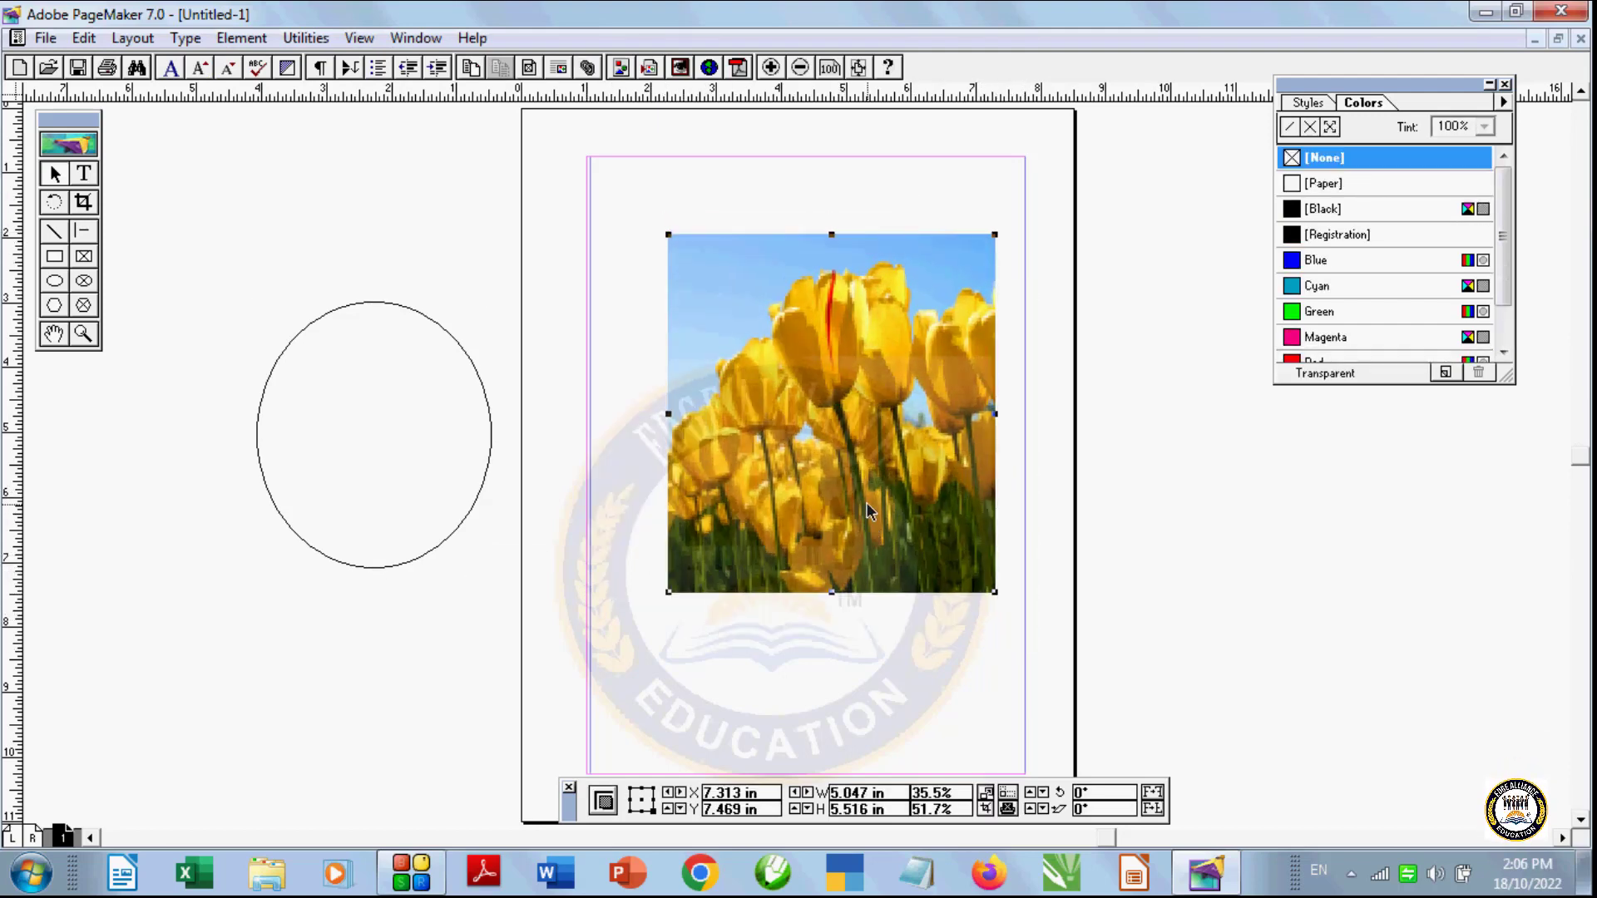
pyautogui.press('Delete')
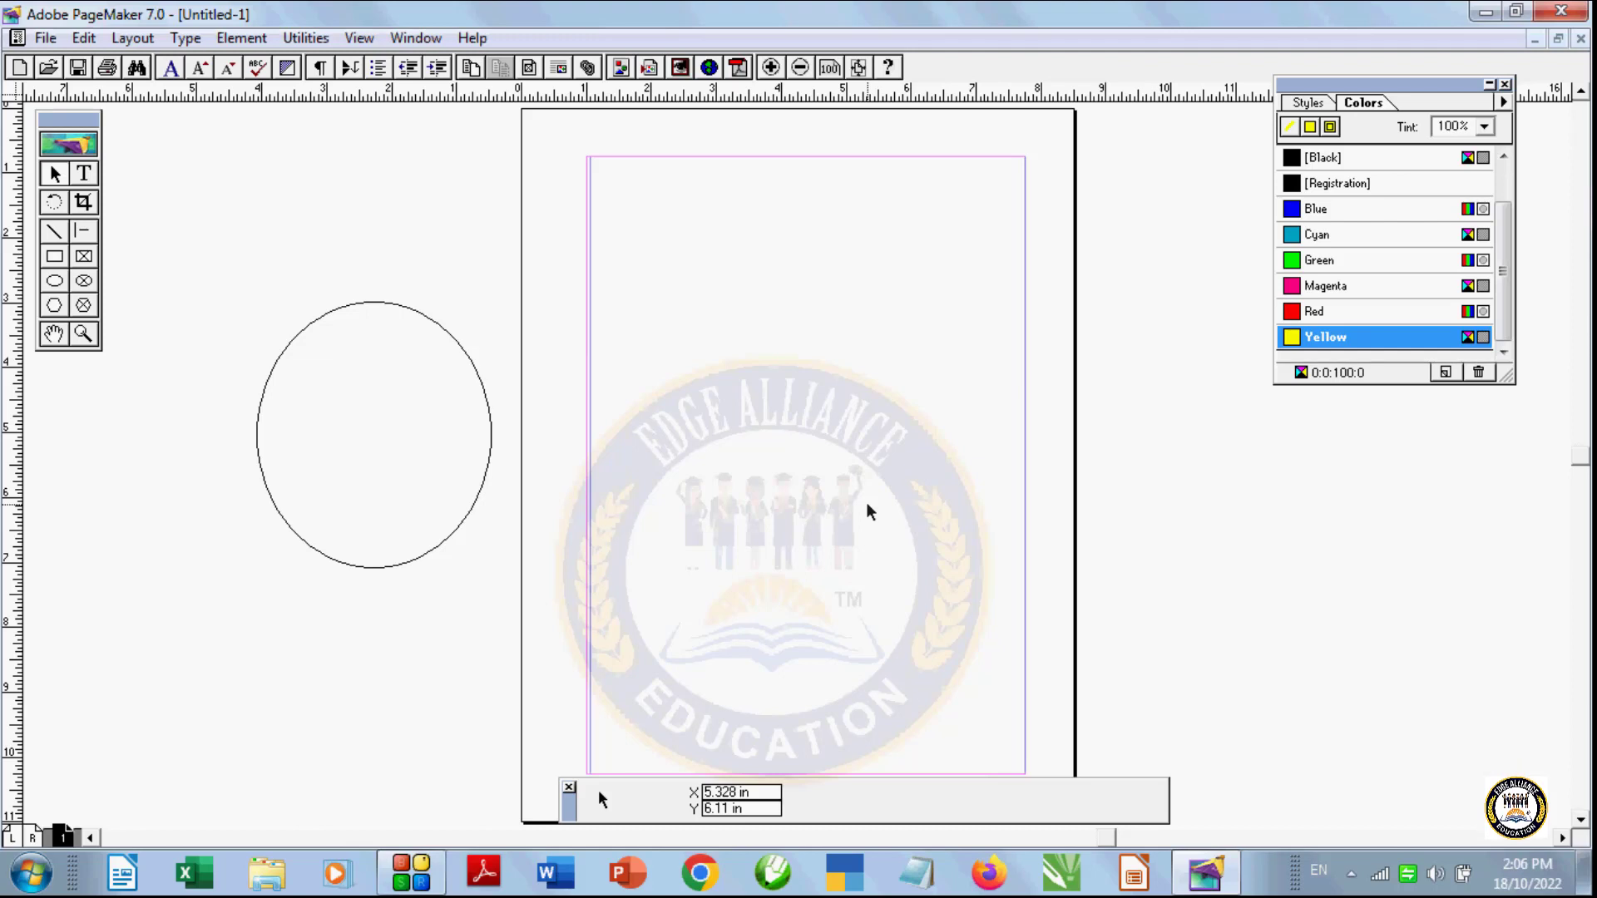
pyautogui.click(432, 551)
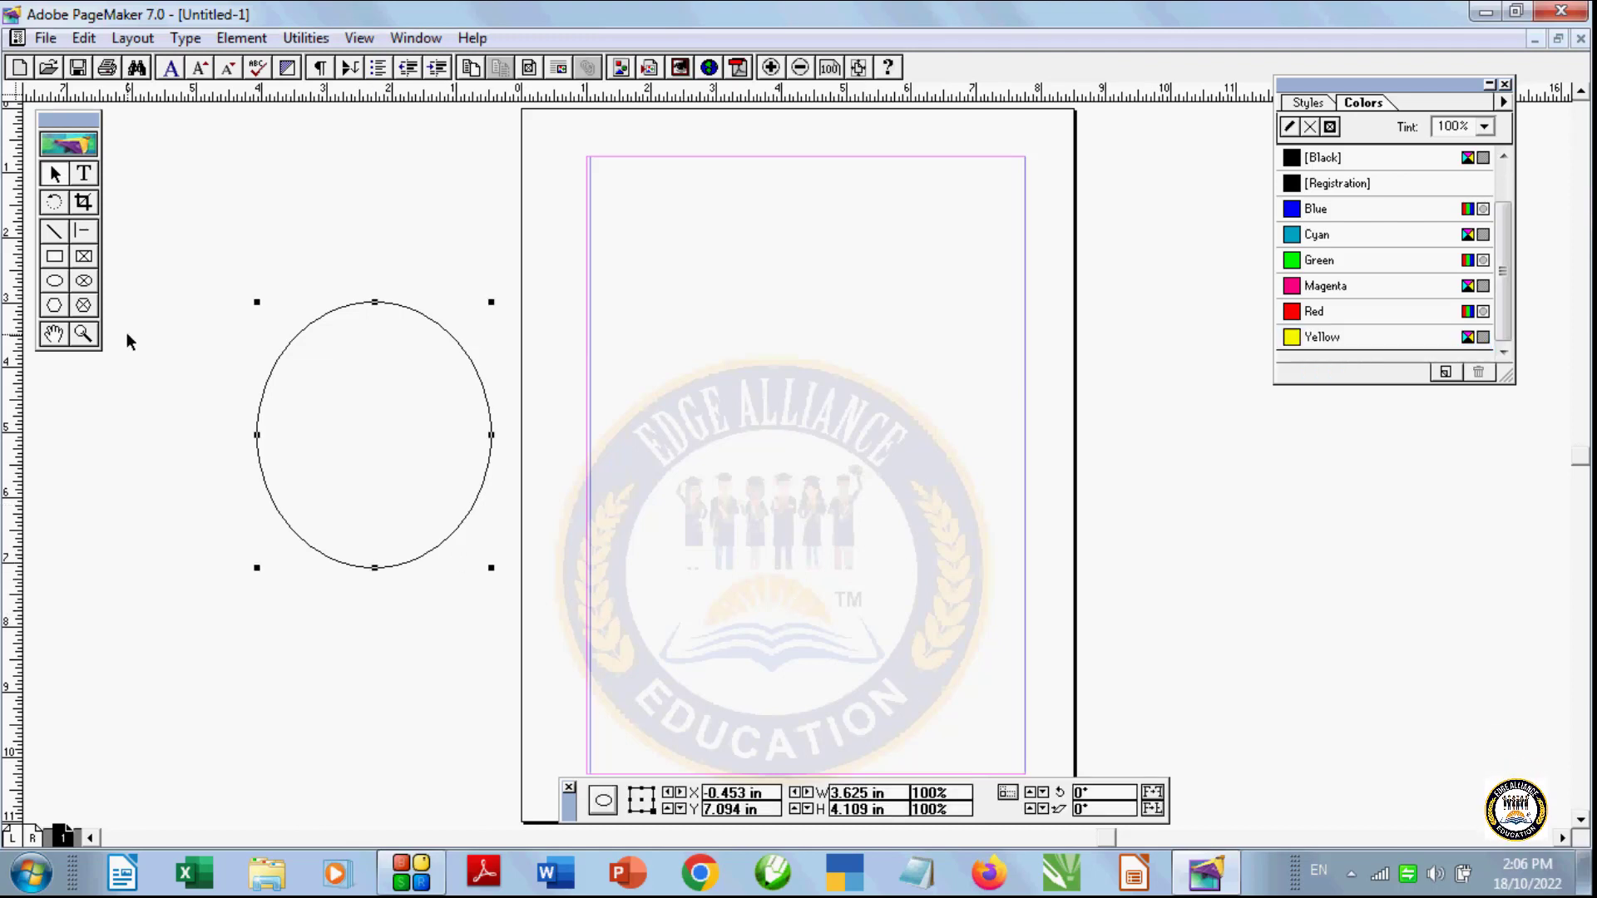
pyautogui.press('Delete')
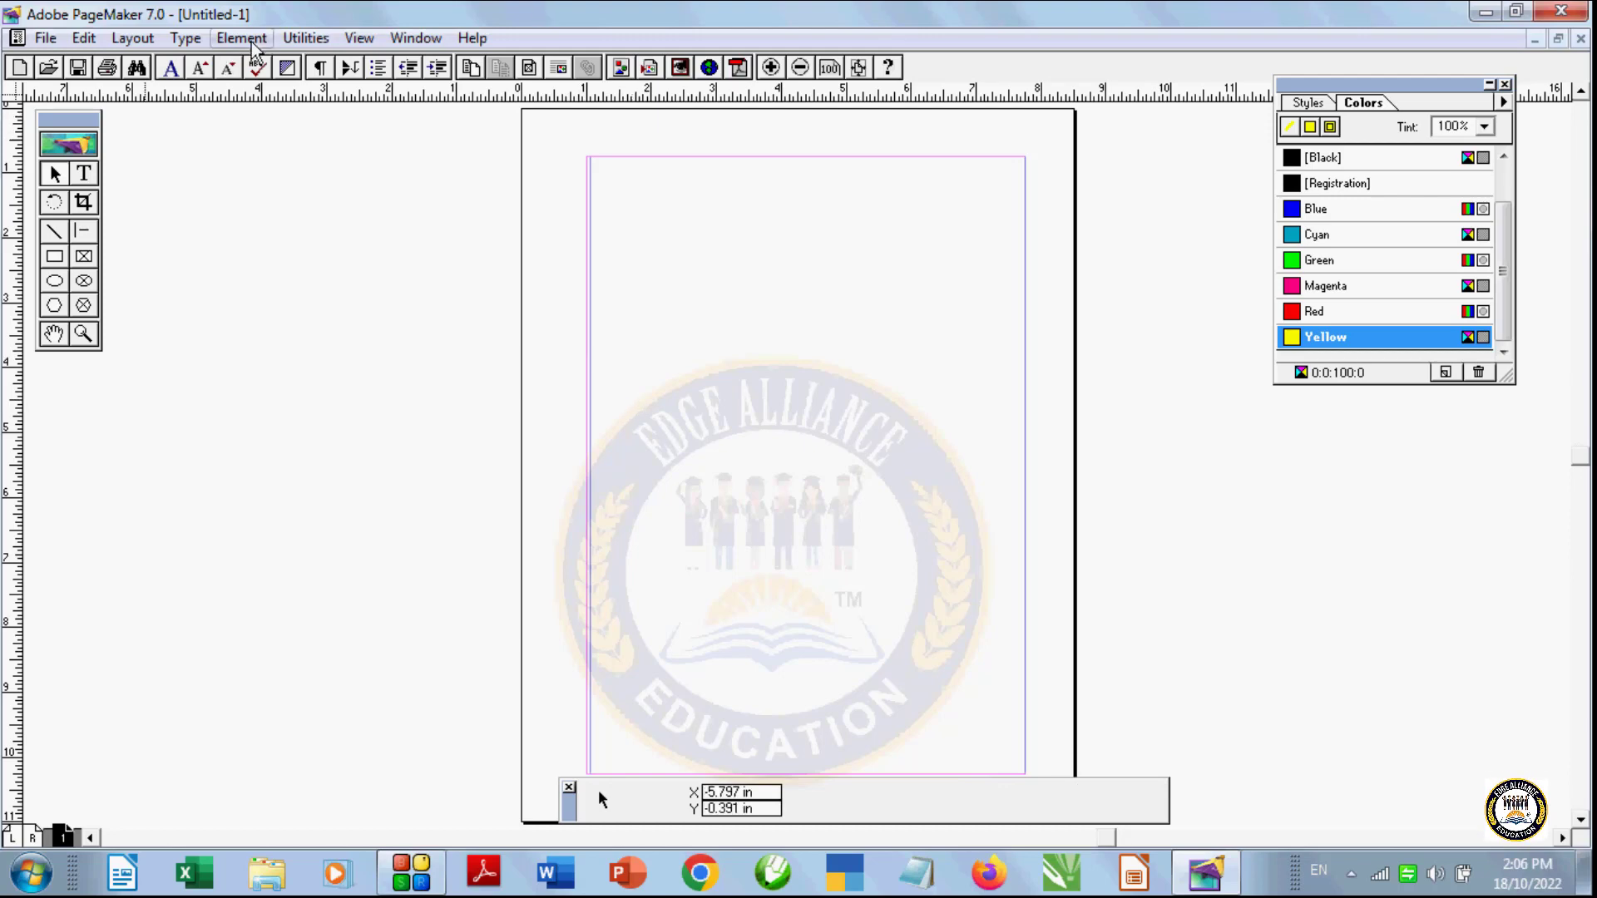
# Step: Place the picture 7205.tmp.jpg on the page at about 4.828 in by 4.938 in, including a complete copy in the publication
pyautogui.hotkey('ctrl', 'd')
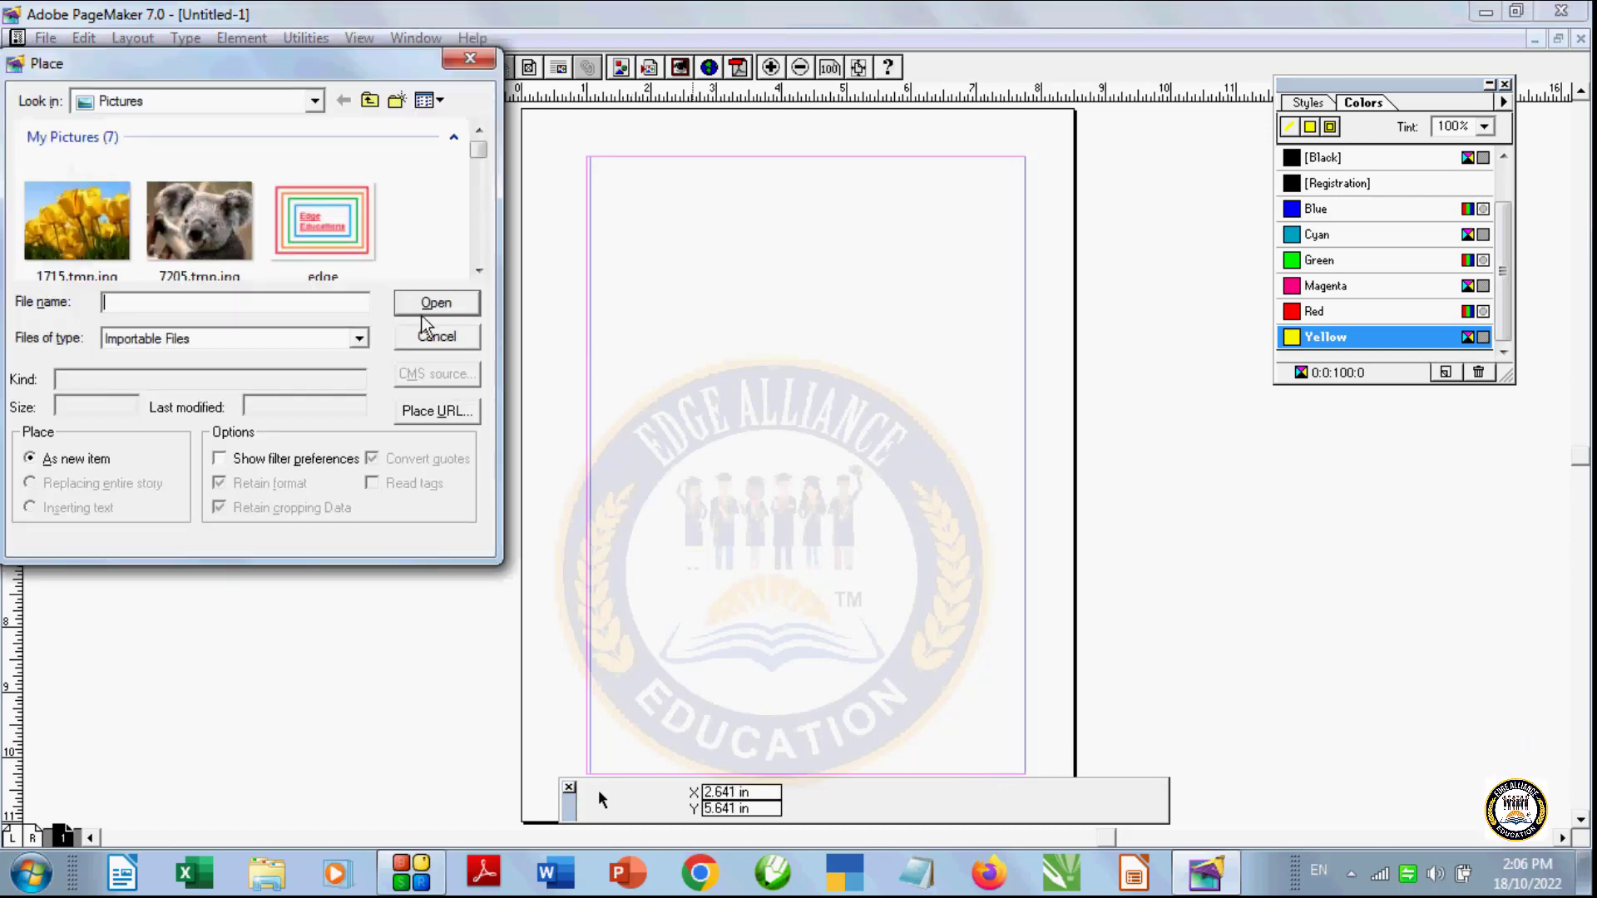
pyautogui.click(185, 246)
pyautogui.click(436, 303)
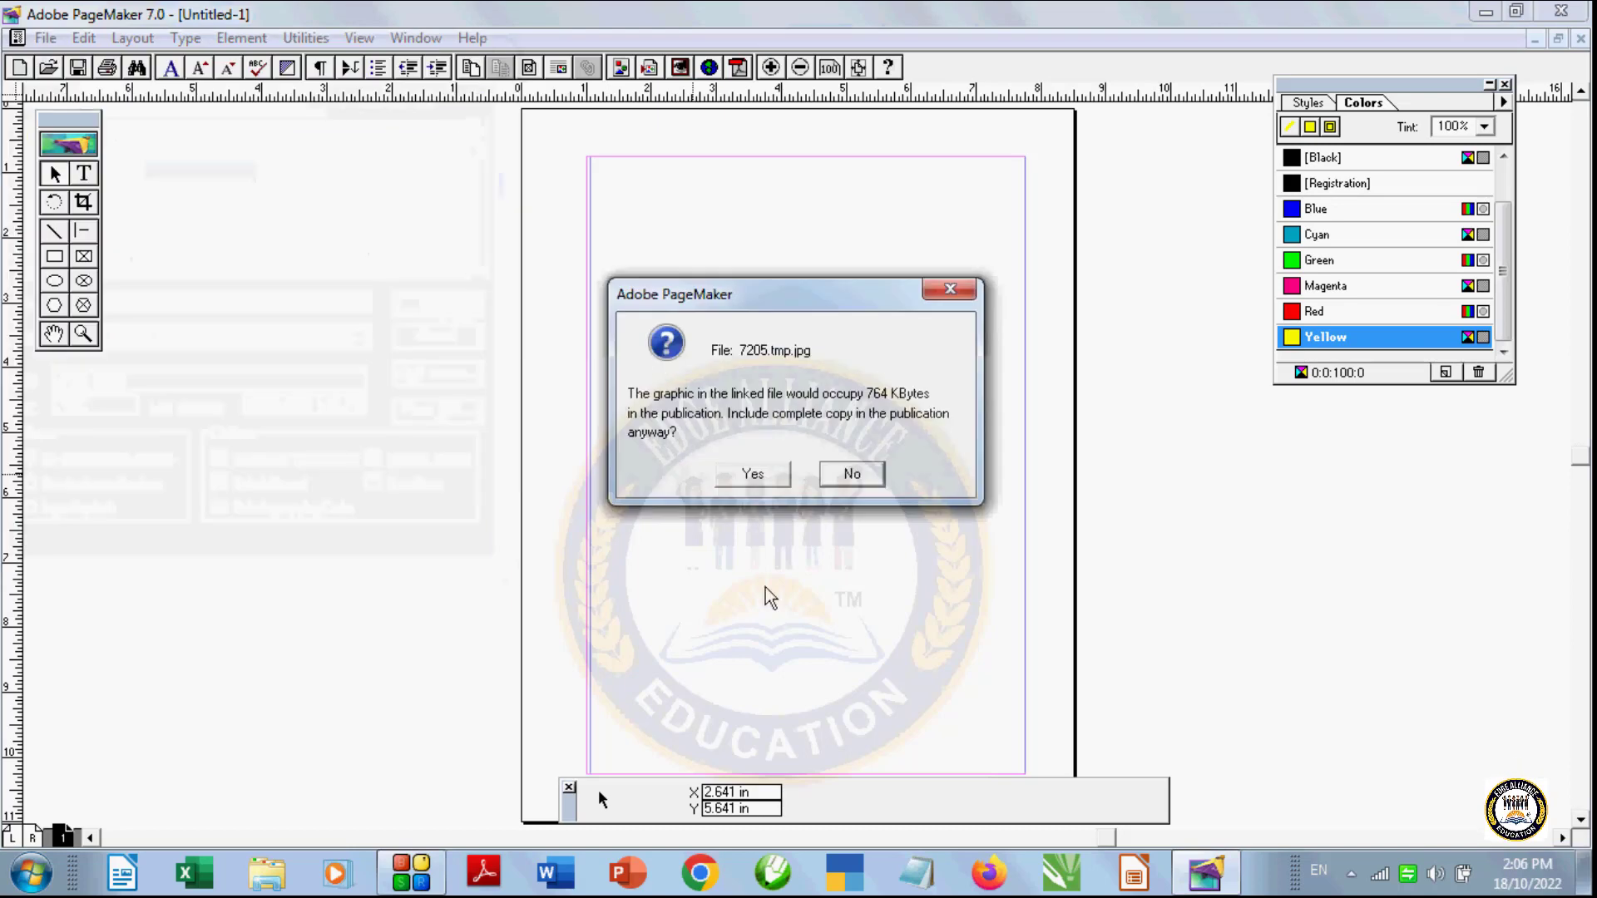
pyautogui.click(743, 485)
pyautogui.moveTo(624, 272); pyautogui.dragTo(936, 592)
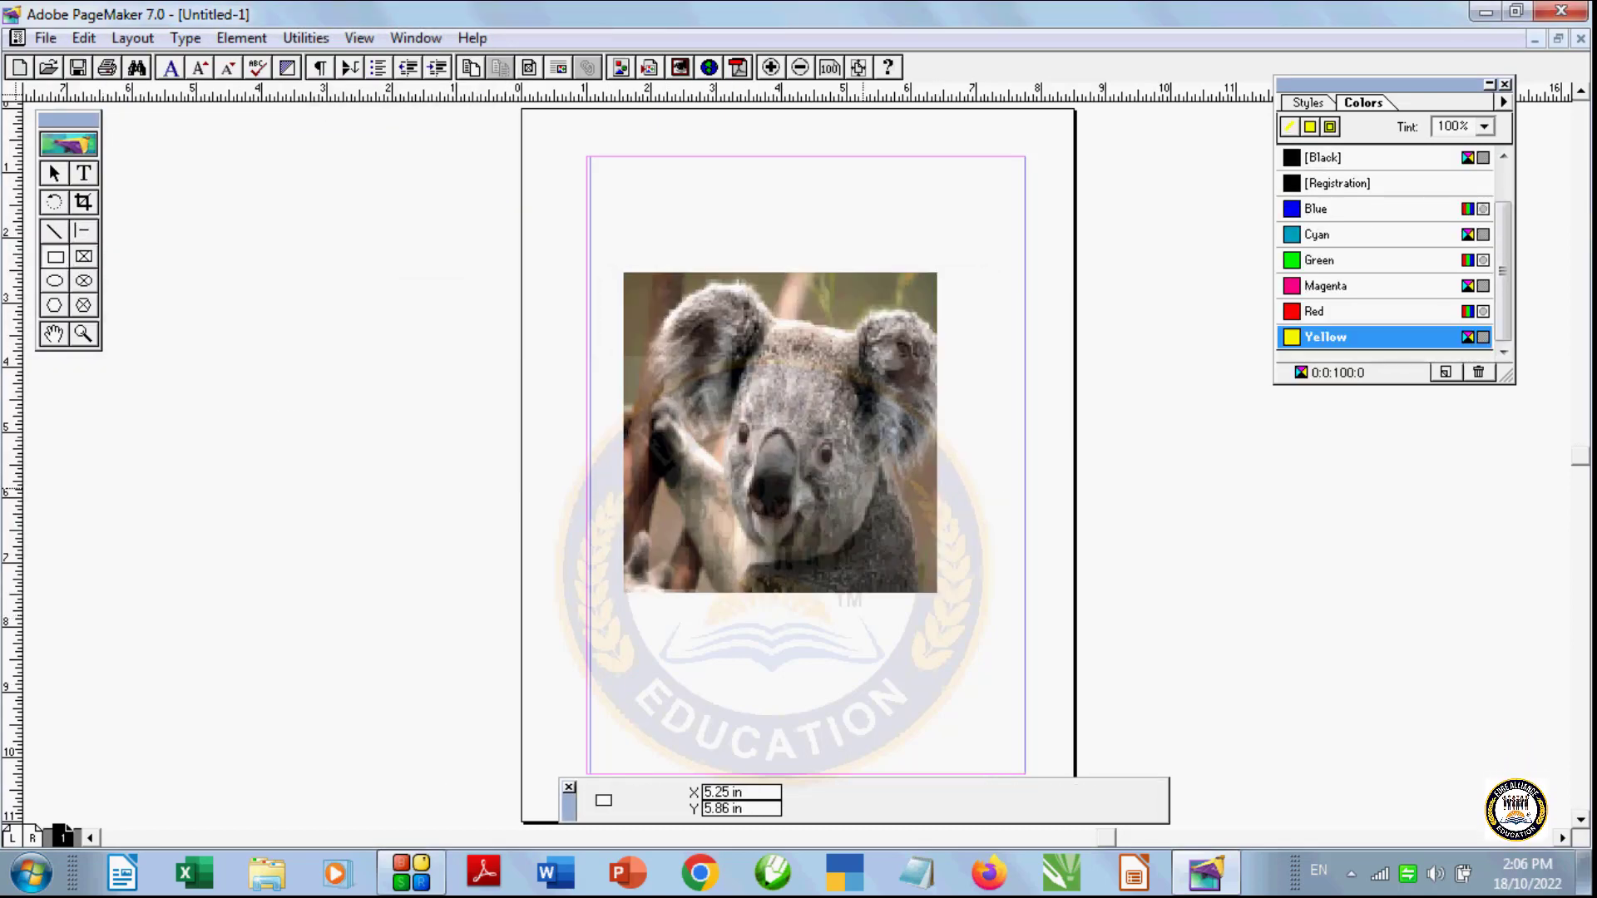
# Step: Draw a rounded rectangle about 4.094 in by 4.031 in over the koala picture with fill None and a Registration stroke
pyautogui.moveTo(655, 298); pyautogui.dragTo(919, 560)
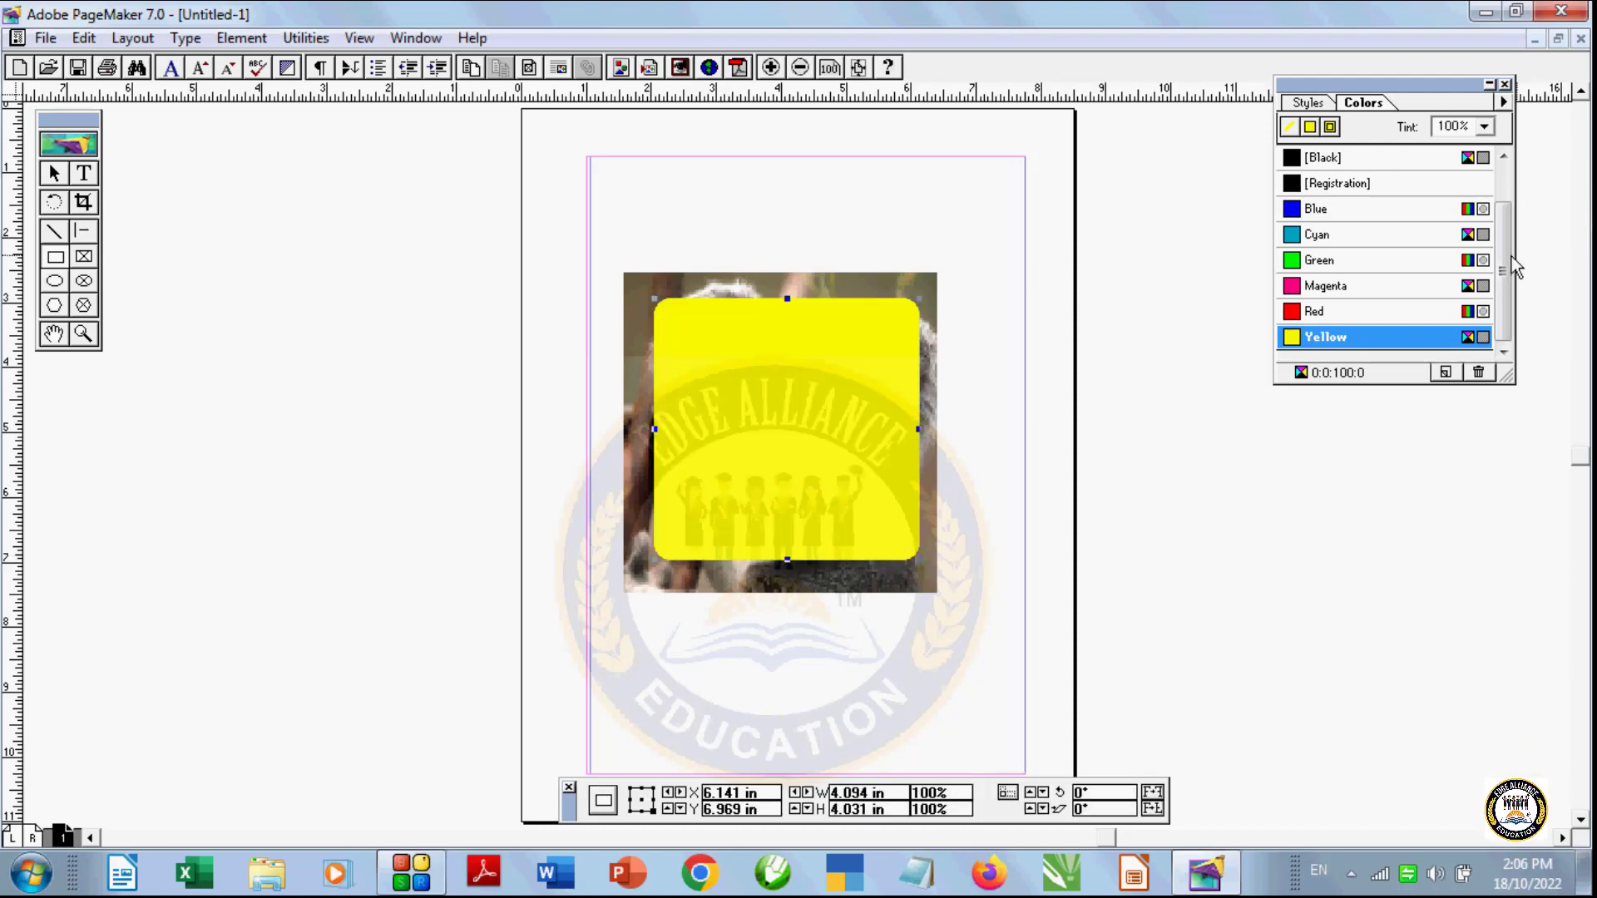
pyautogui.scroll(2, 1323, 175)
pyautogui.click(1323, 160)
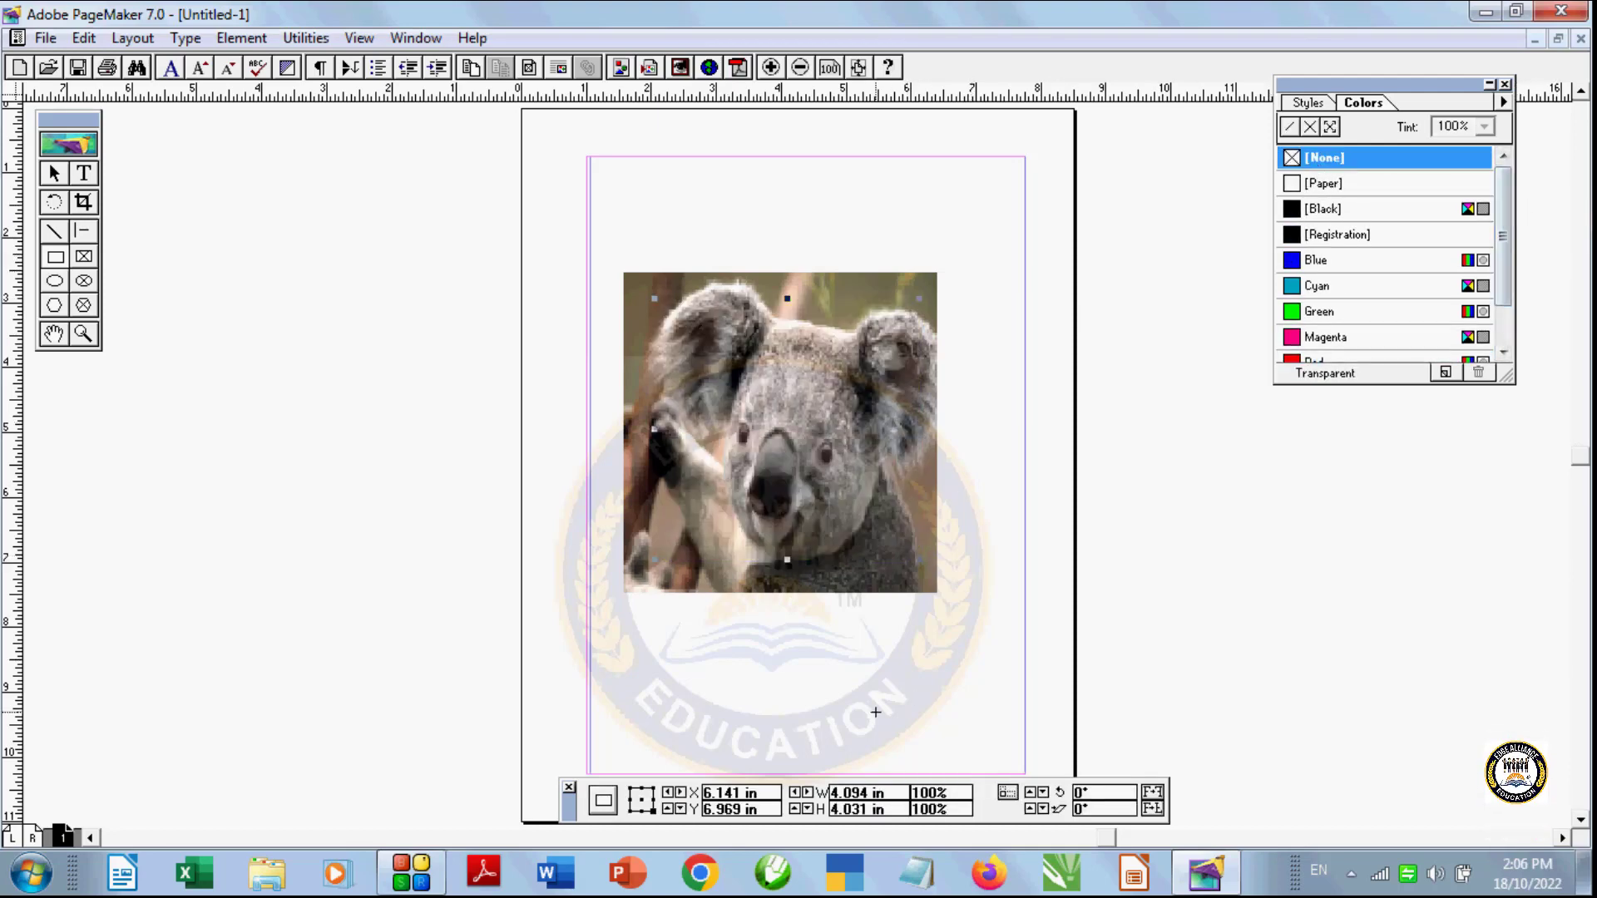
pyautogui.click(1332, 234)
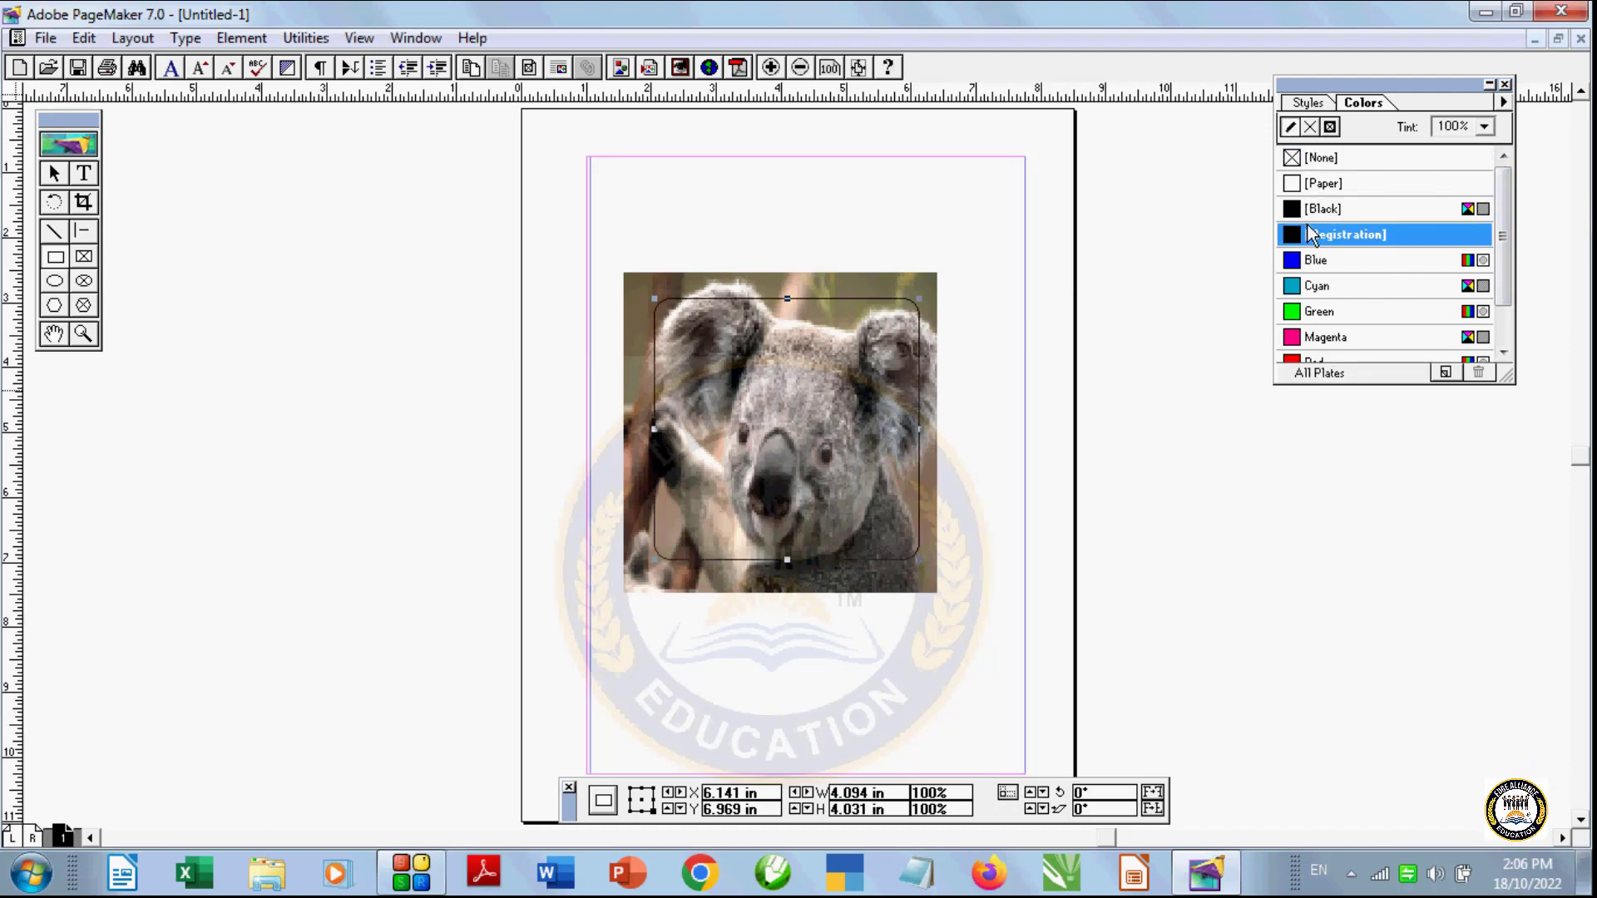
pyautogui.click(475, 592)
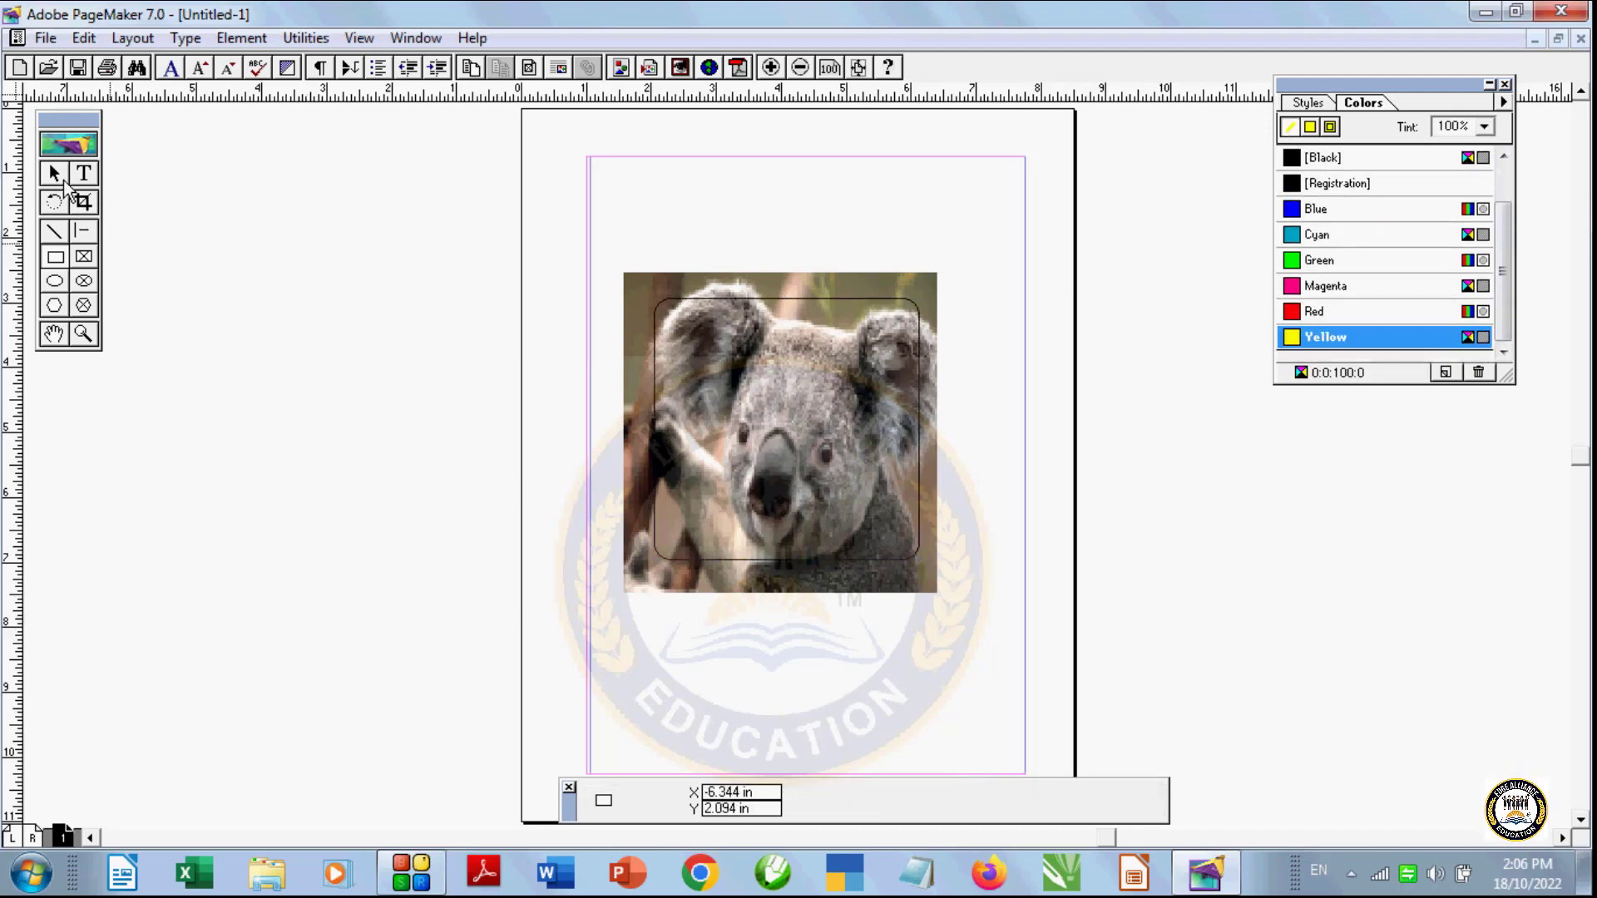
# Step: Mask the koala picture with the rounded rectangle
pyautogui.moveTo(602, 240); pyautogui.dragTo(938, 554)
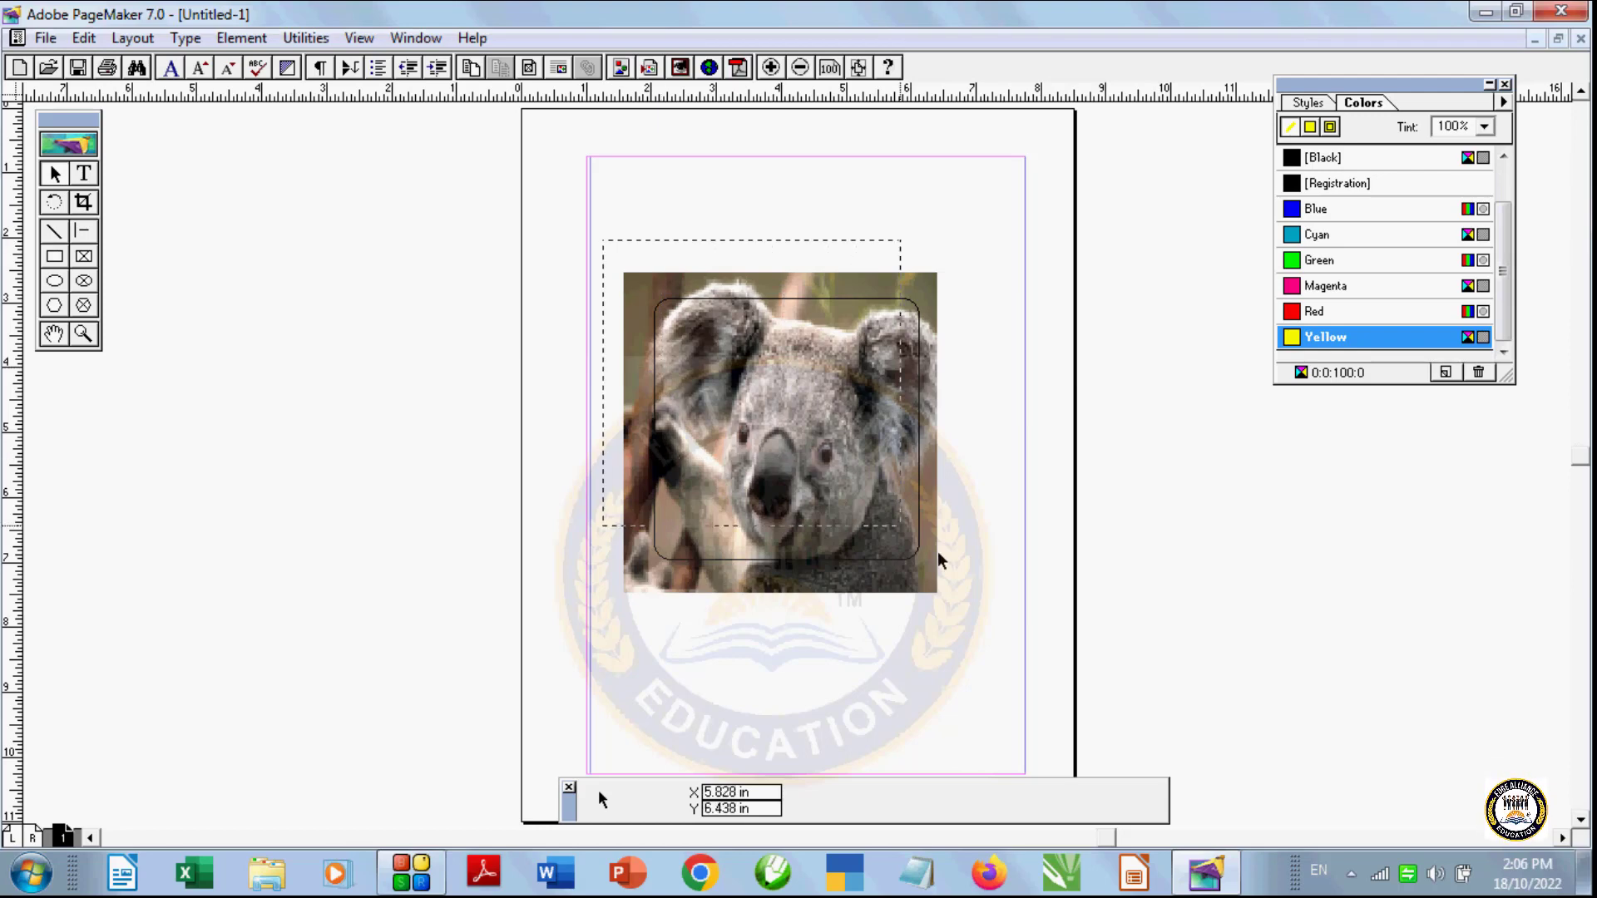
pyautogui.moveTo(1033, 672); pyautogui.dragTo(1033, 673)
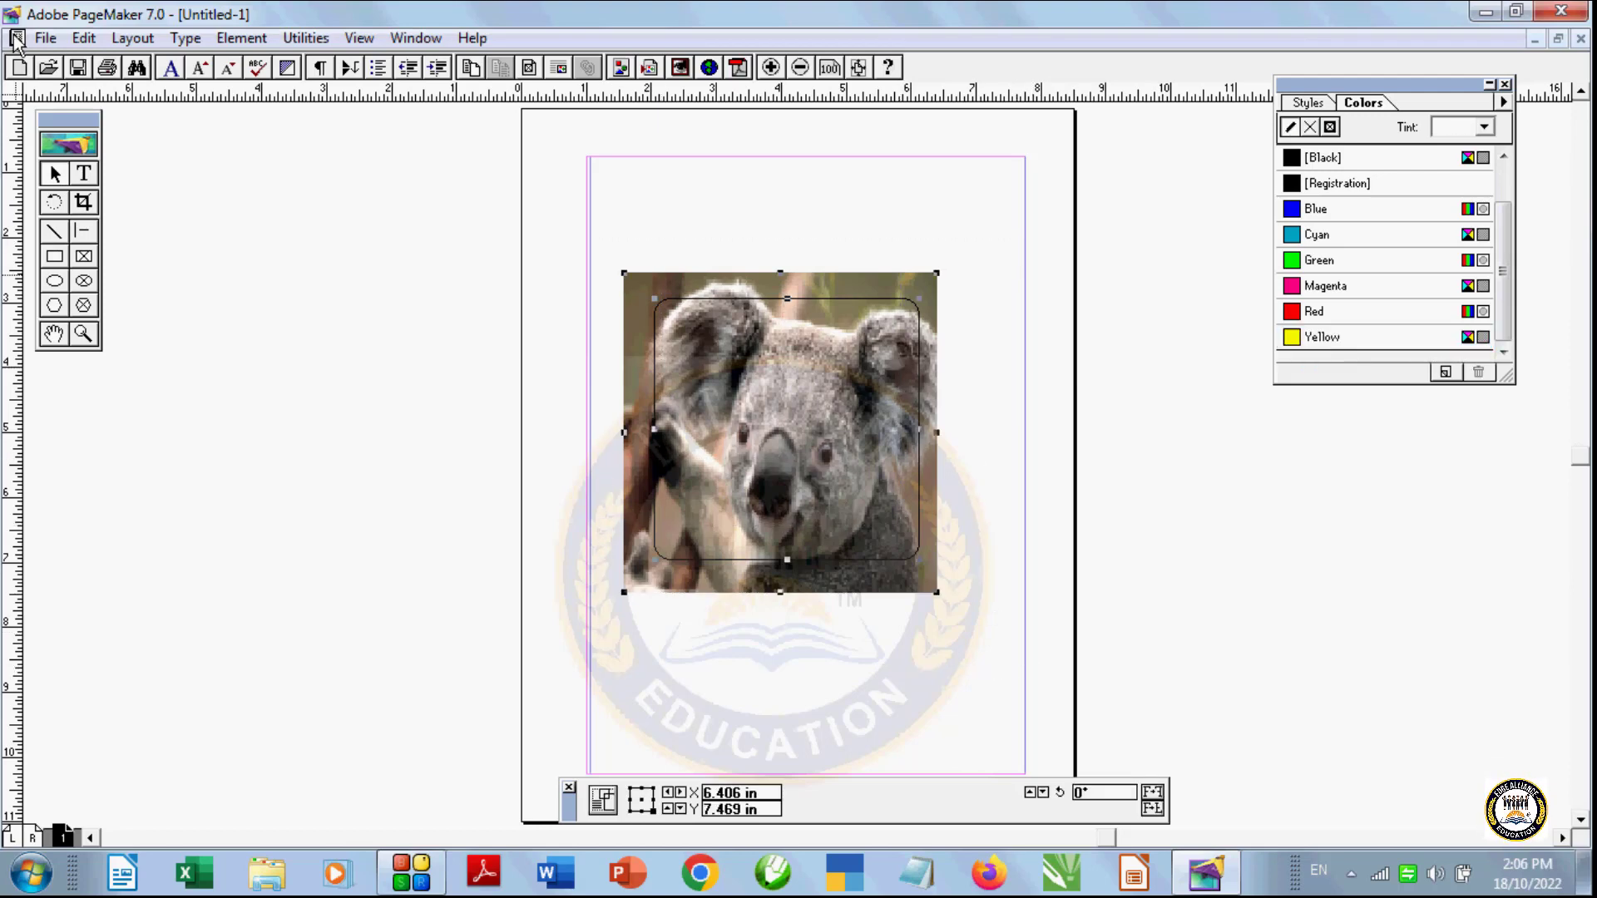
pyautogui.click(243, 38)
pyautogui.click(283, 385)
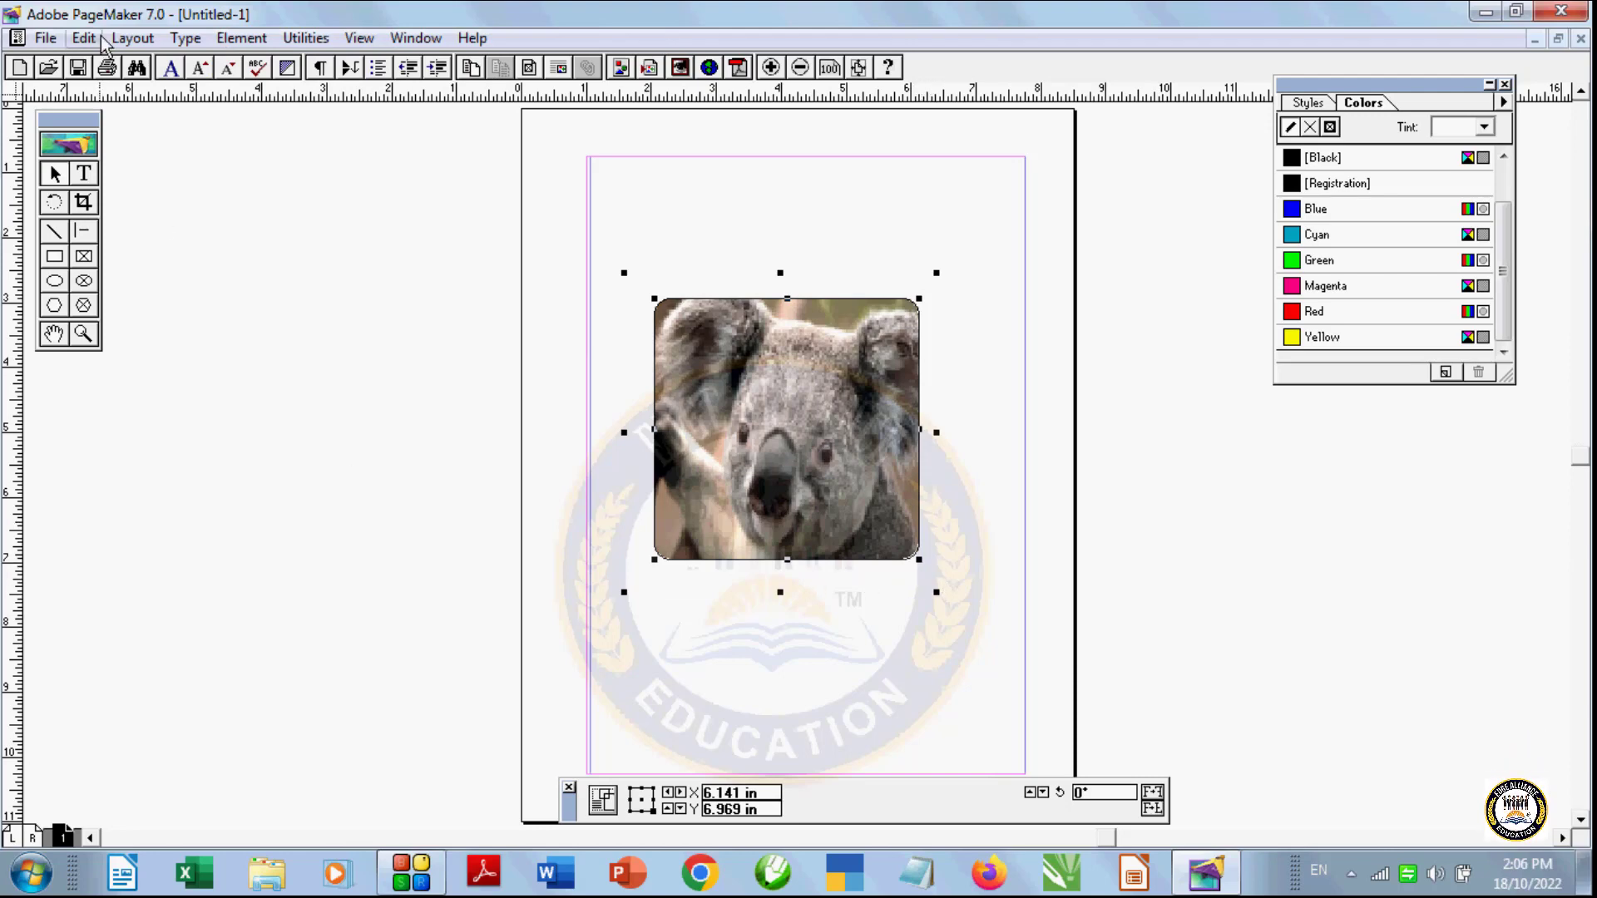
# Step: Unmask the koala picture, and move the rounded rectangle and the picture apart
pyautogui.click(241, 38)
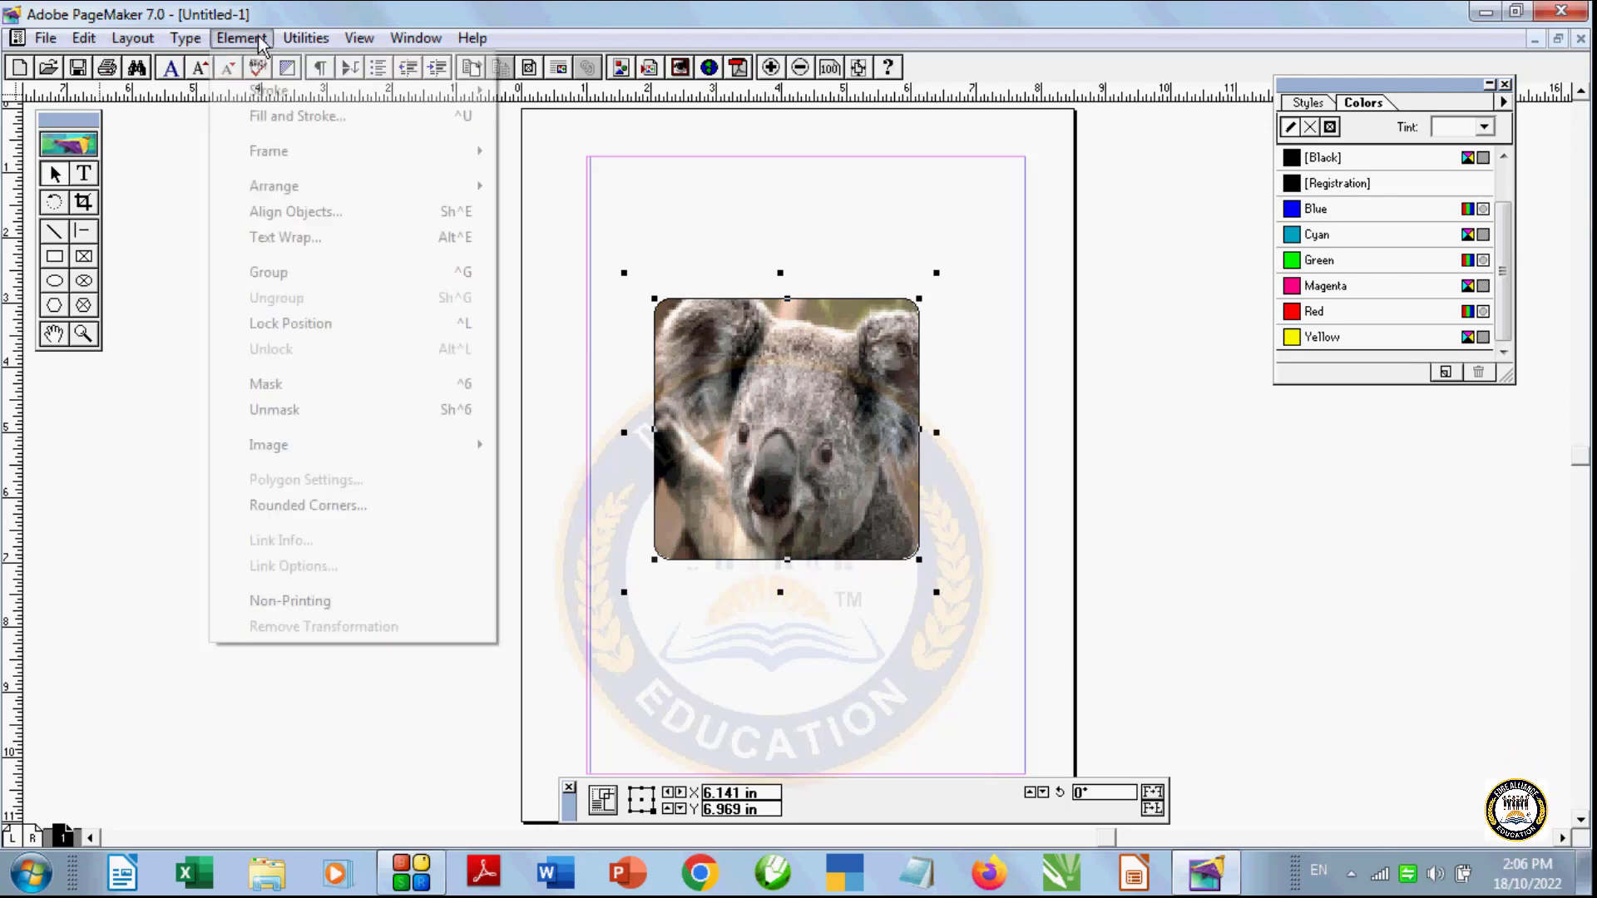
pyautogui.click(293, 409)
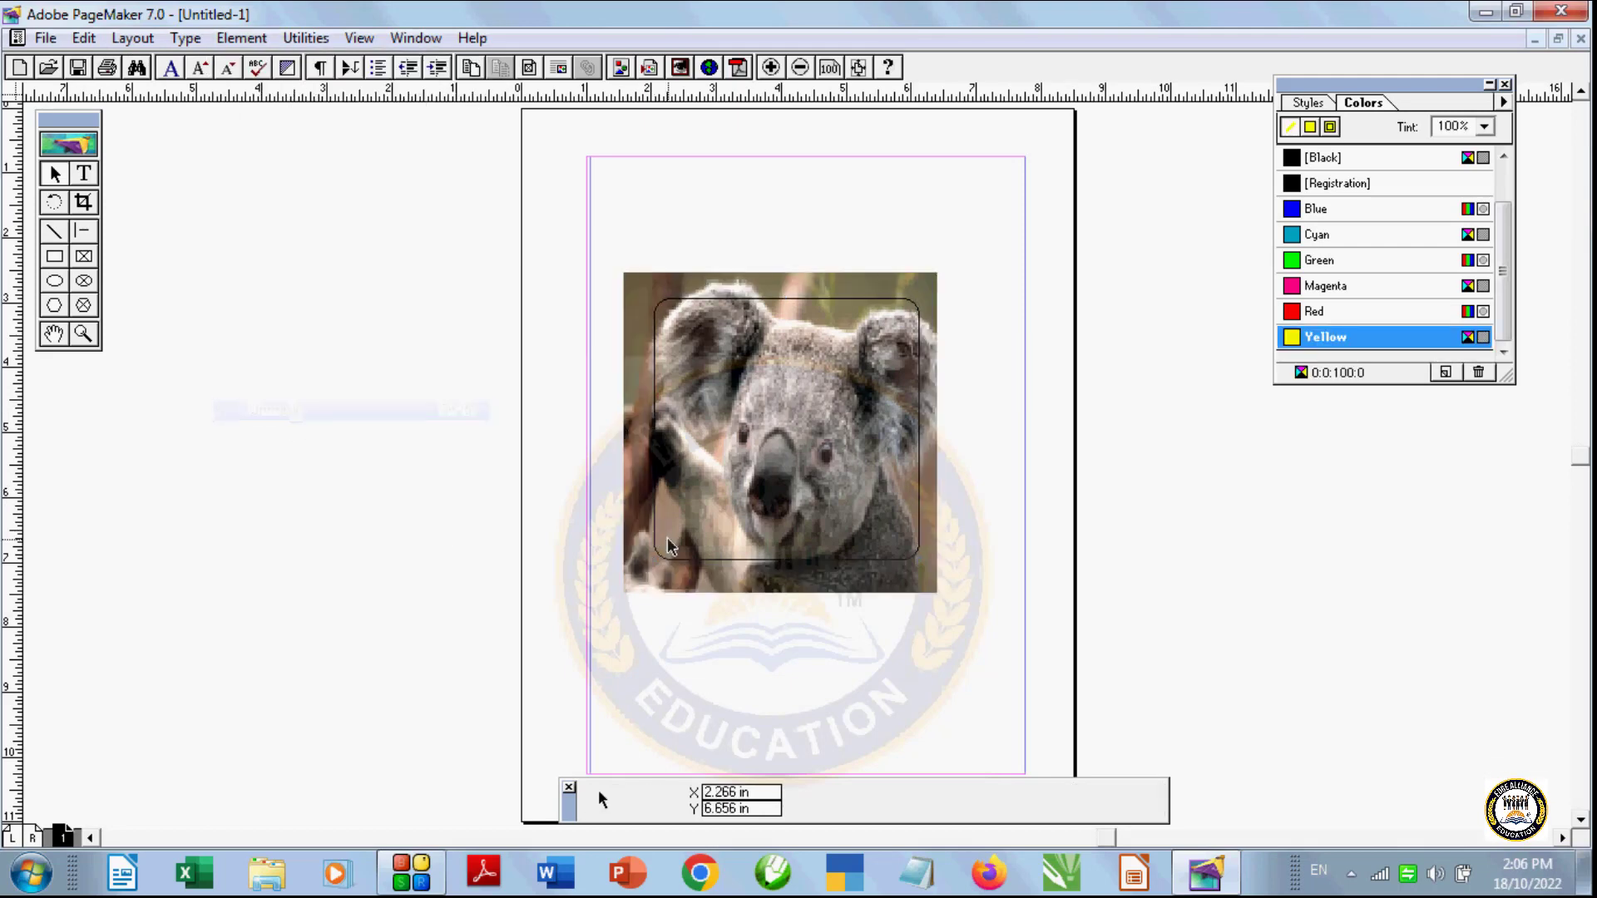
pyautogui.moveTo(653, 532); pyautogui.dragTo(312, 542)
pyautogui.moveTo(683, 558); pyautogui.dragTo(777, 552)
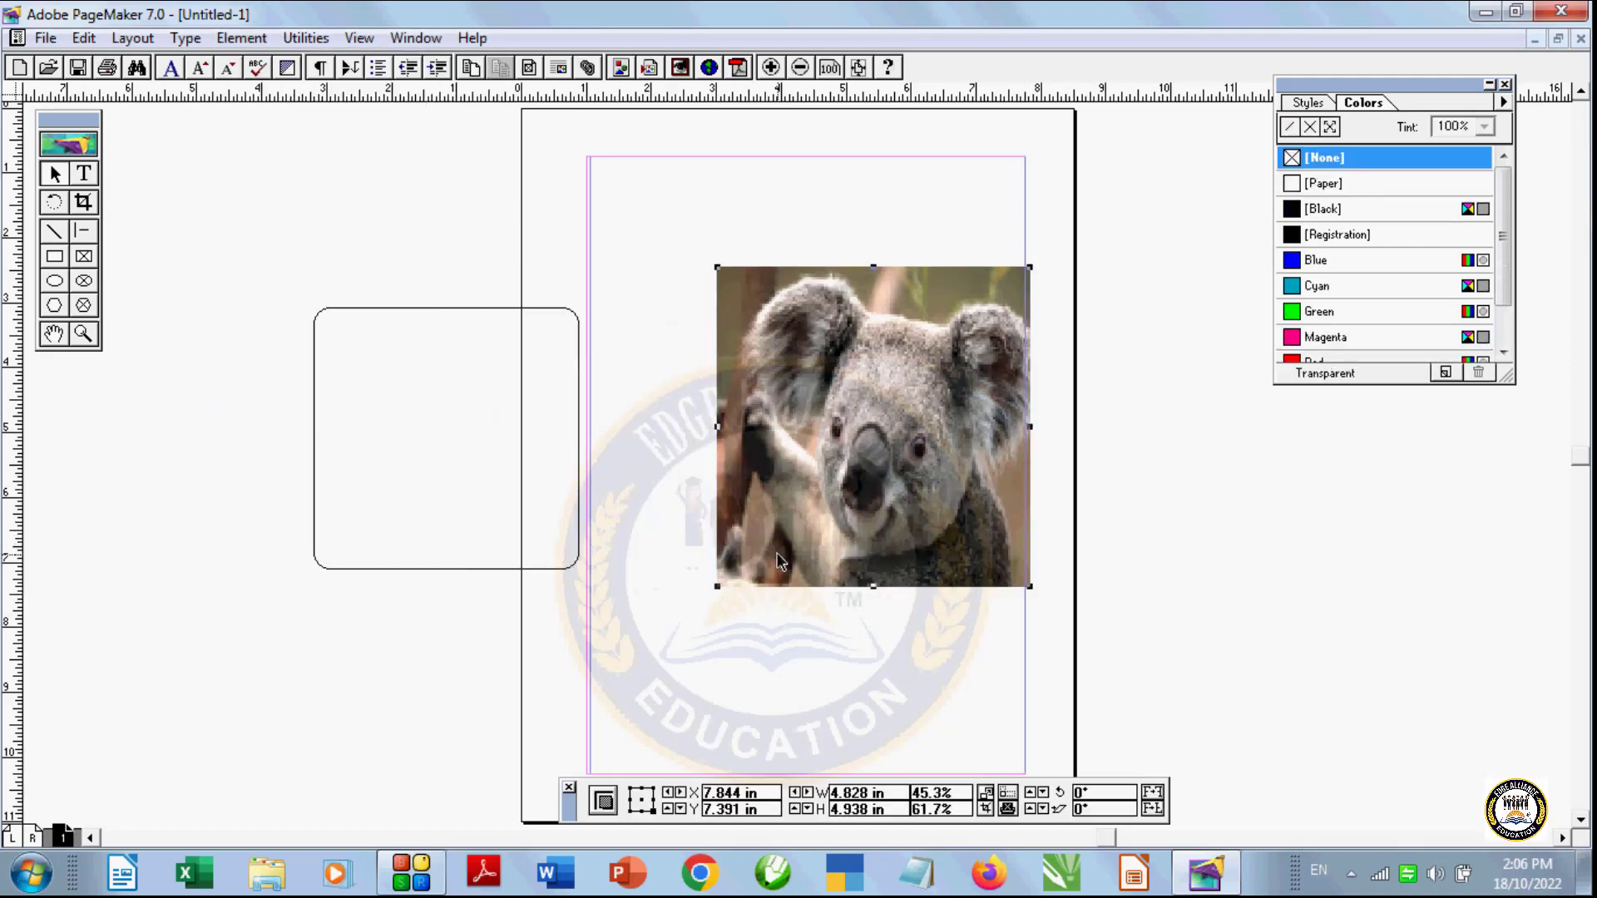
# Step: Delete the koala picture and the rounded rectangle
pyautogui.press('Delete')
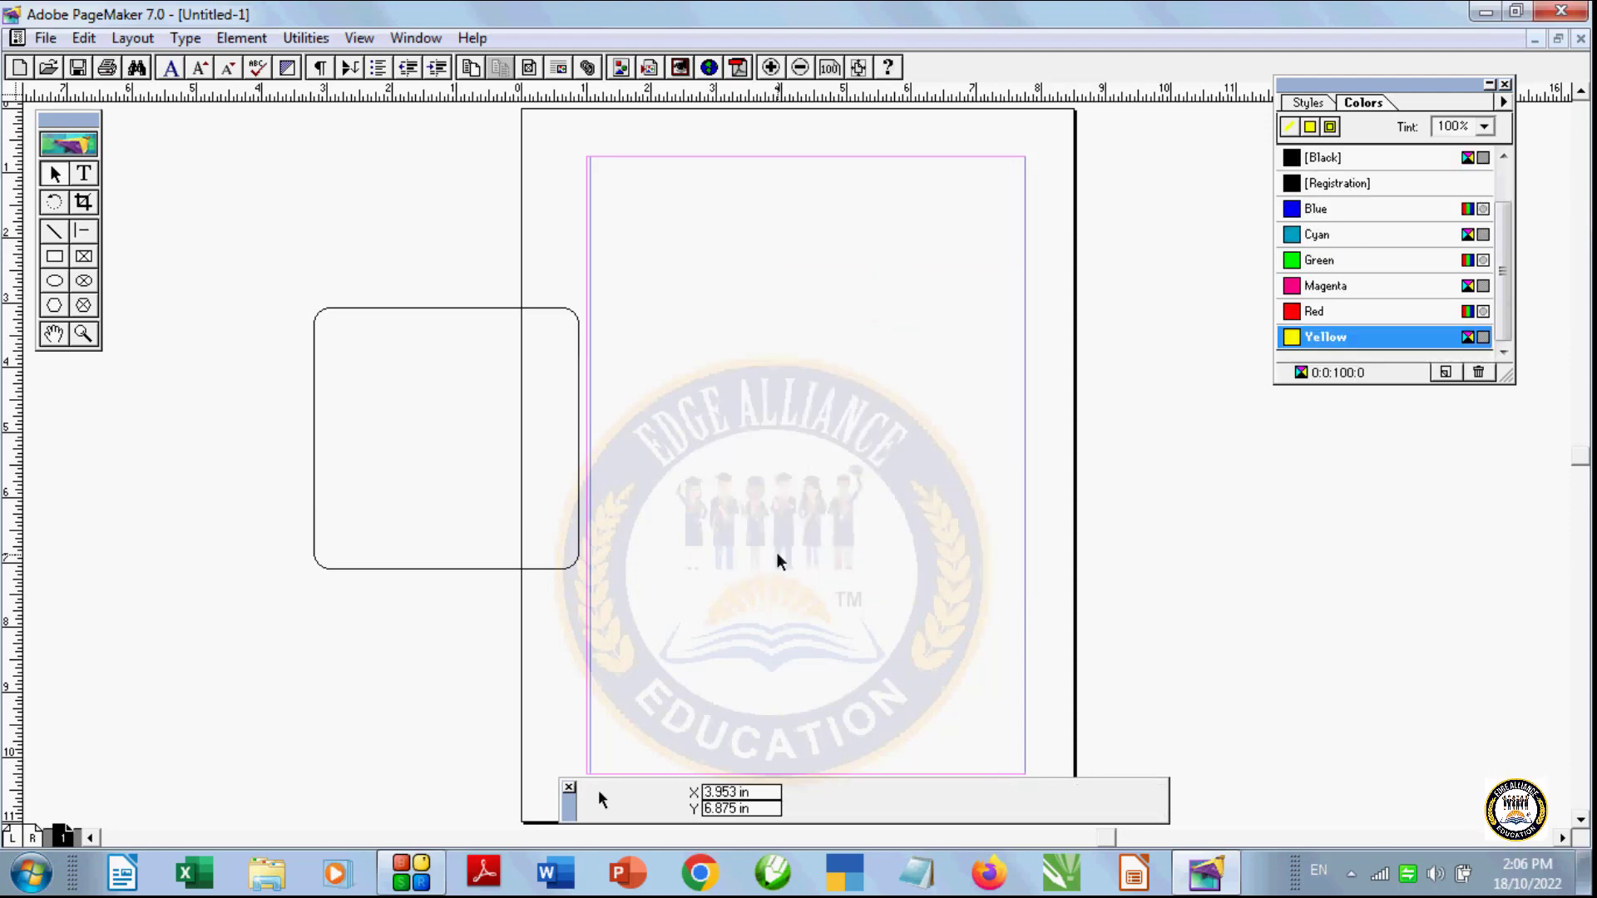
pyautogui.click(535, 569)
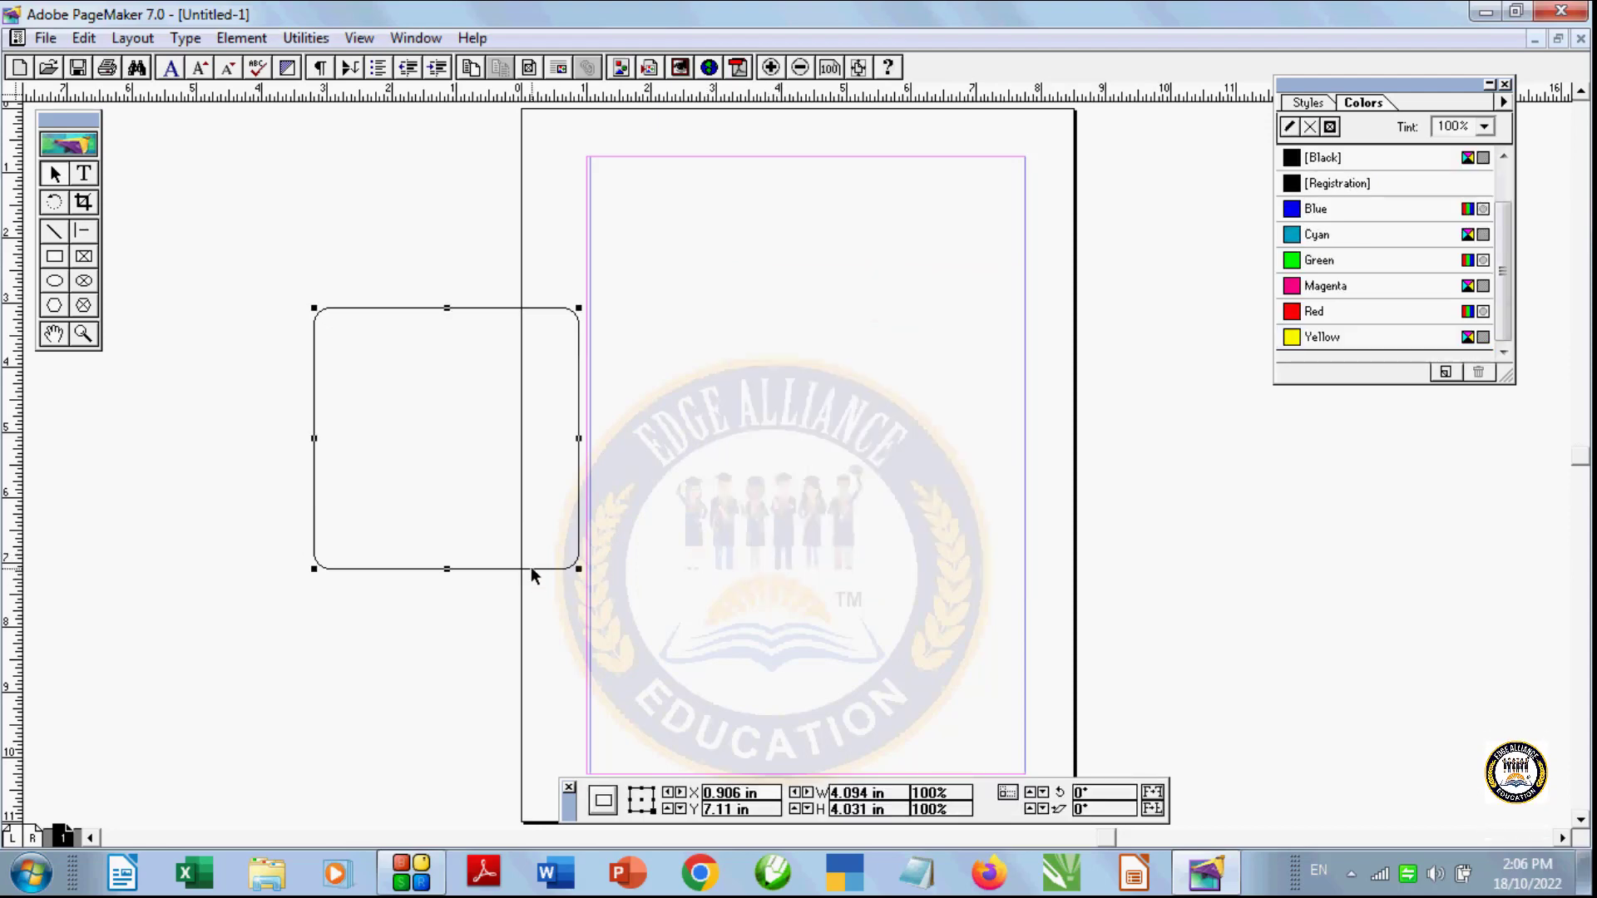
pyautogui.press('Delete')
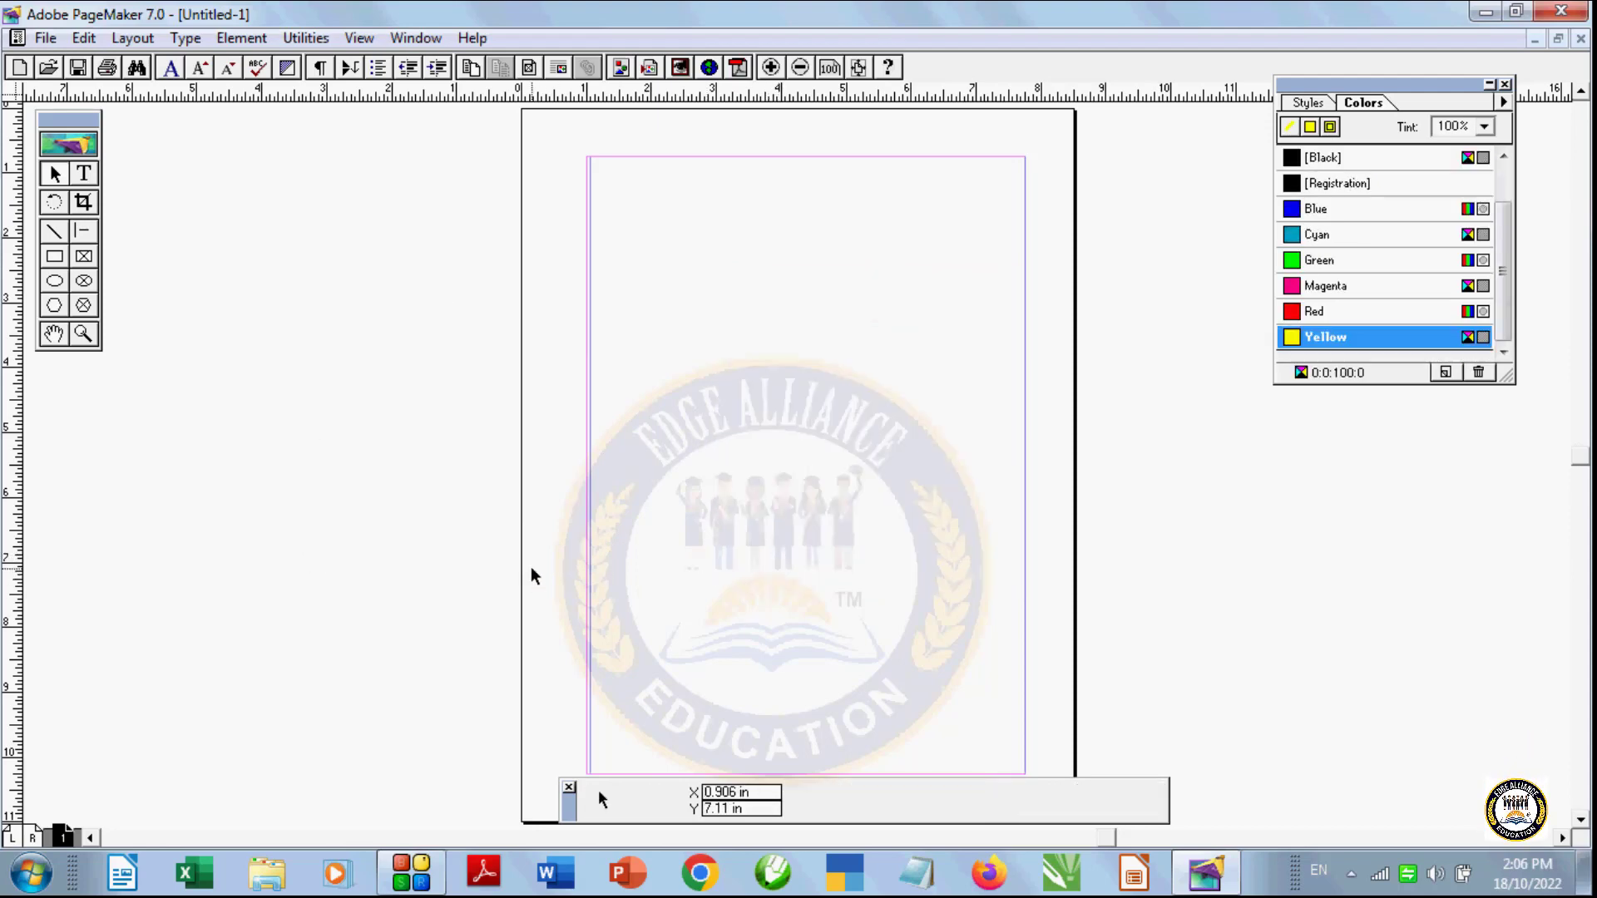
pyautogui.click(244, 40)
pyautogui.moveTo(345, 453)
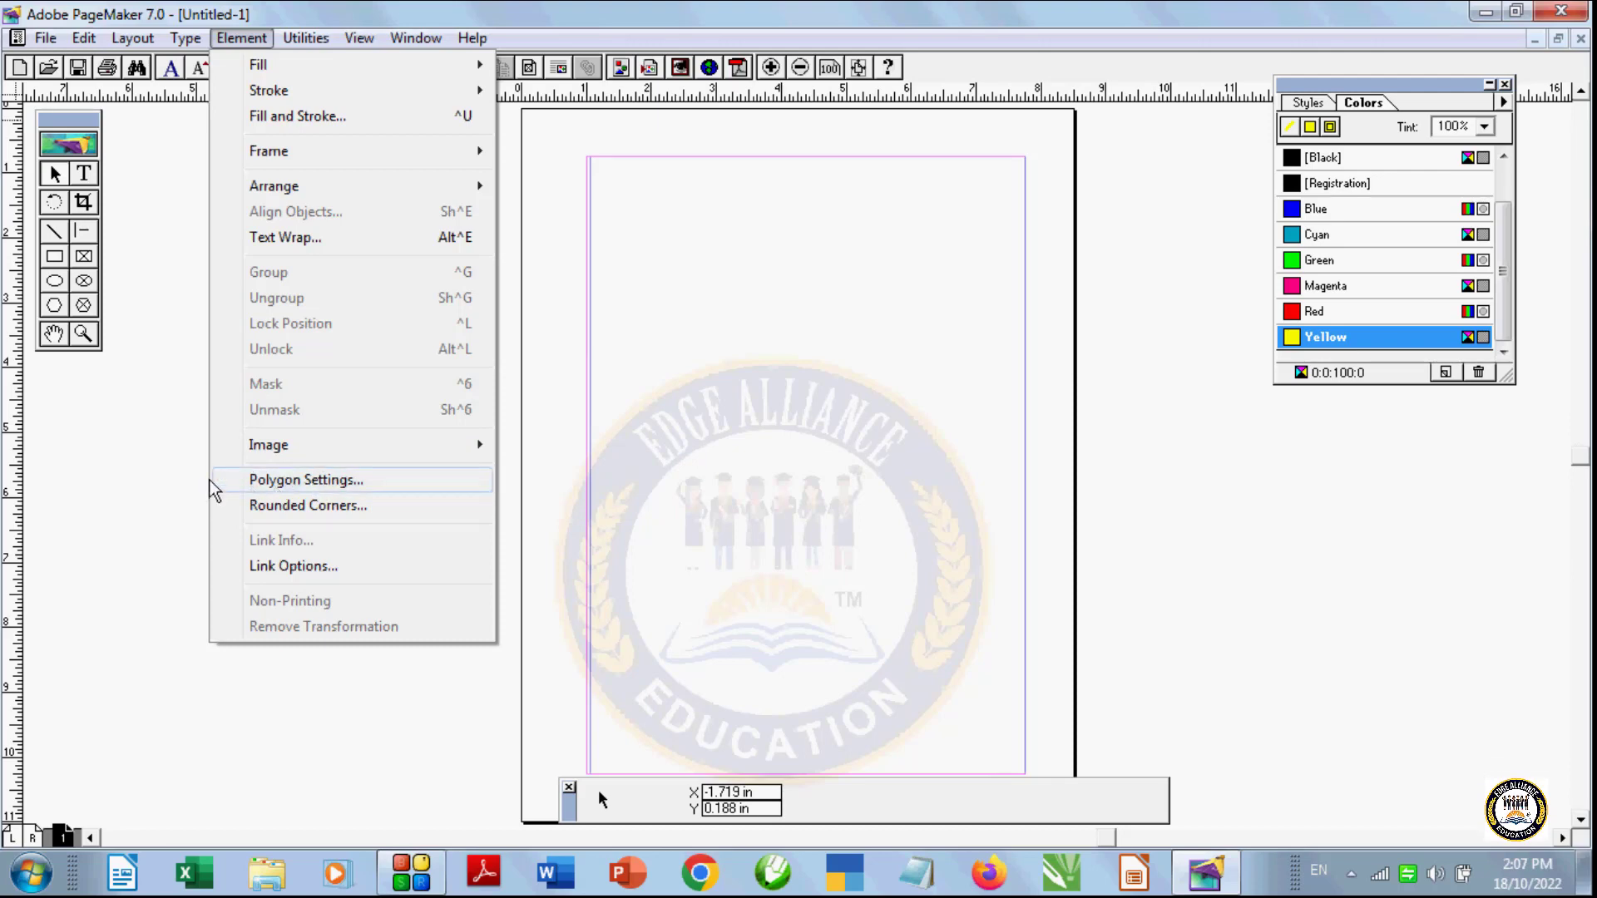
pyautogui.click(125, 407)
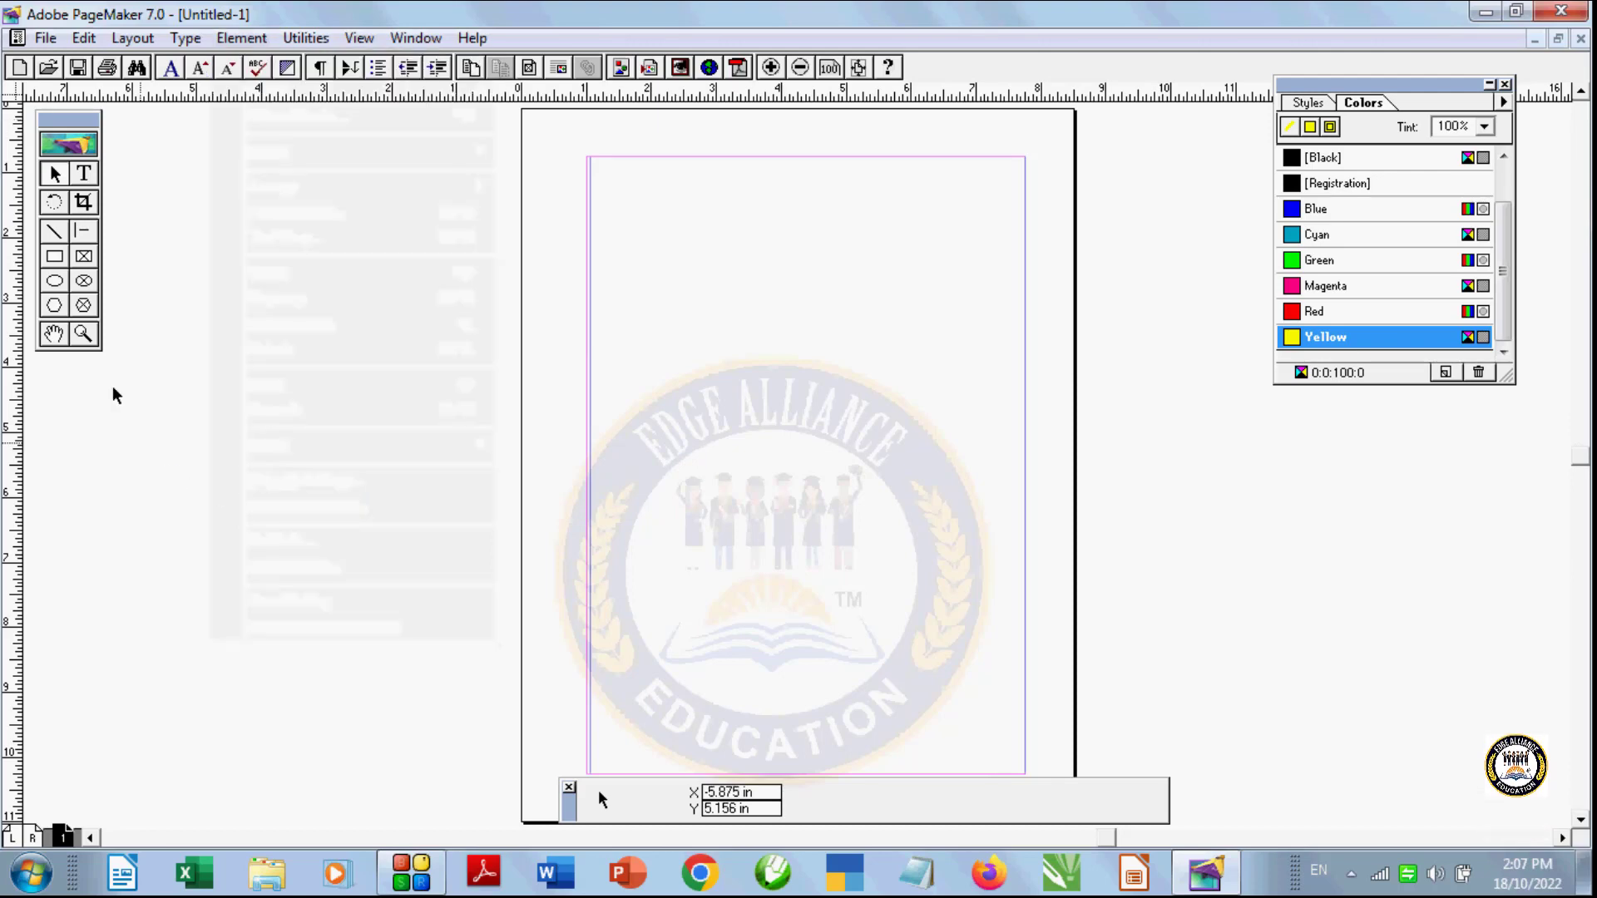
pyautogui.doubleClick(53, 306)
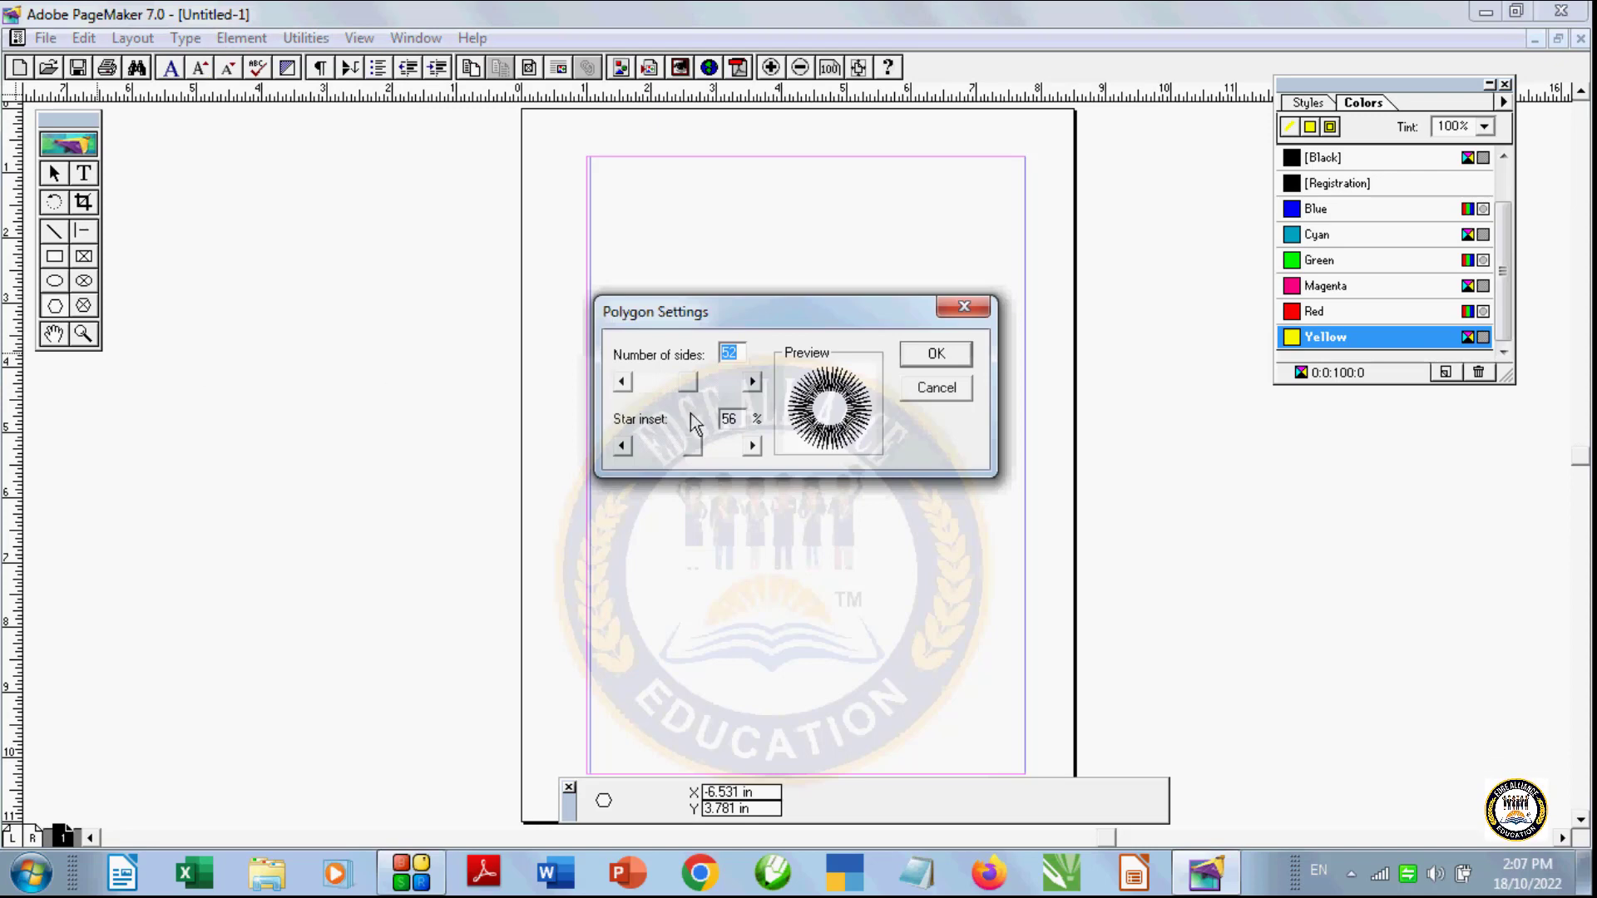
pyautogui.moveTo(691, 382)
pyautogui.mouseDown()
pyautogui.moveTo(652, 383)
pyautogui.moveTo(702, 388)
pyautogui.mouseUp()
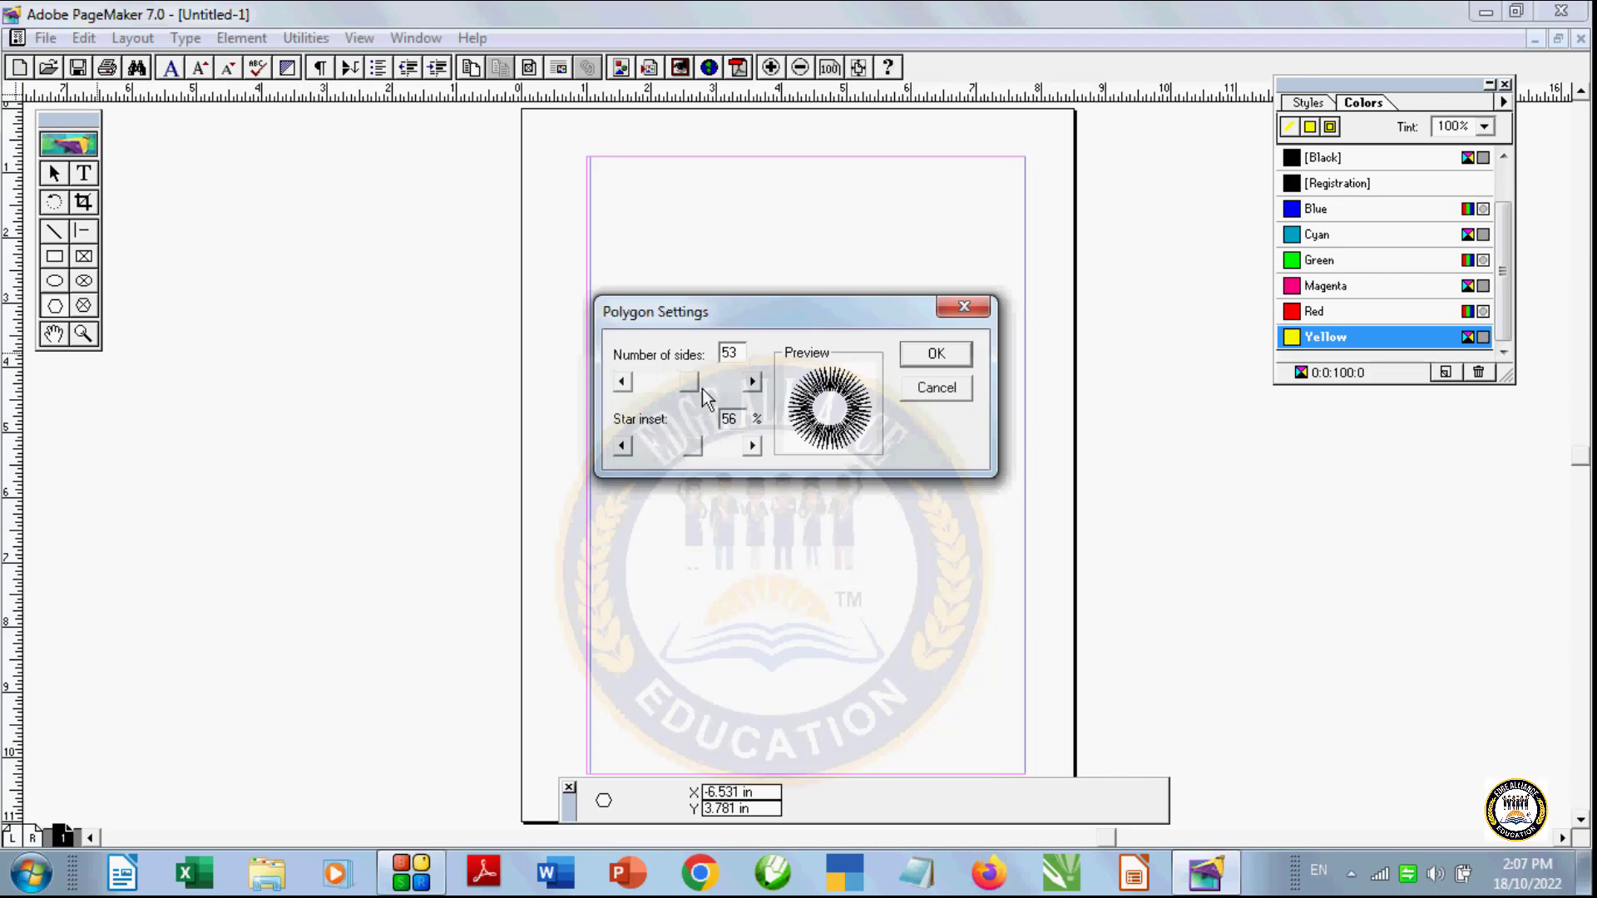
pyautogui.moveTo(702, 387); pyautogui.dragTo(710, 391)
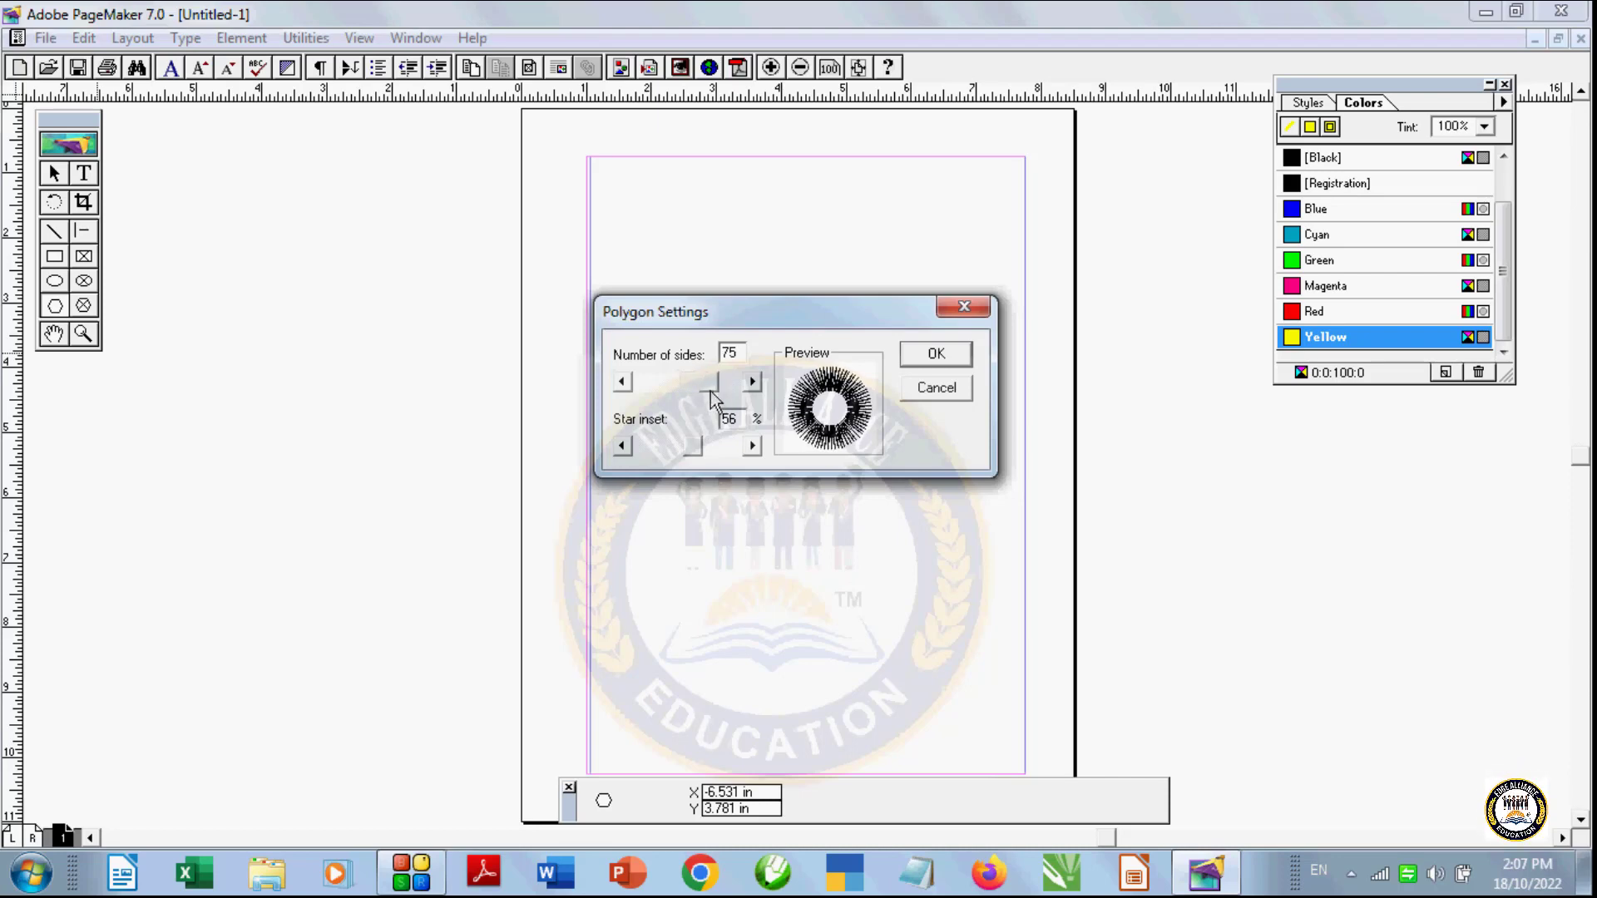
pyautogui.click(955, 396)
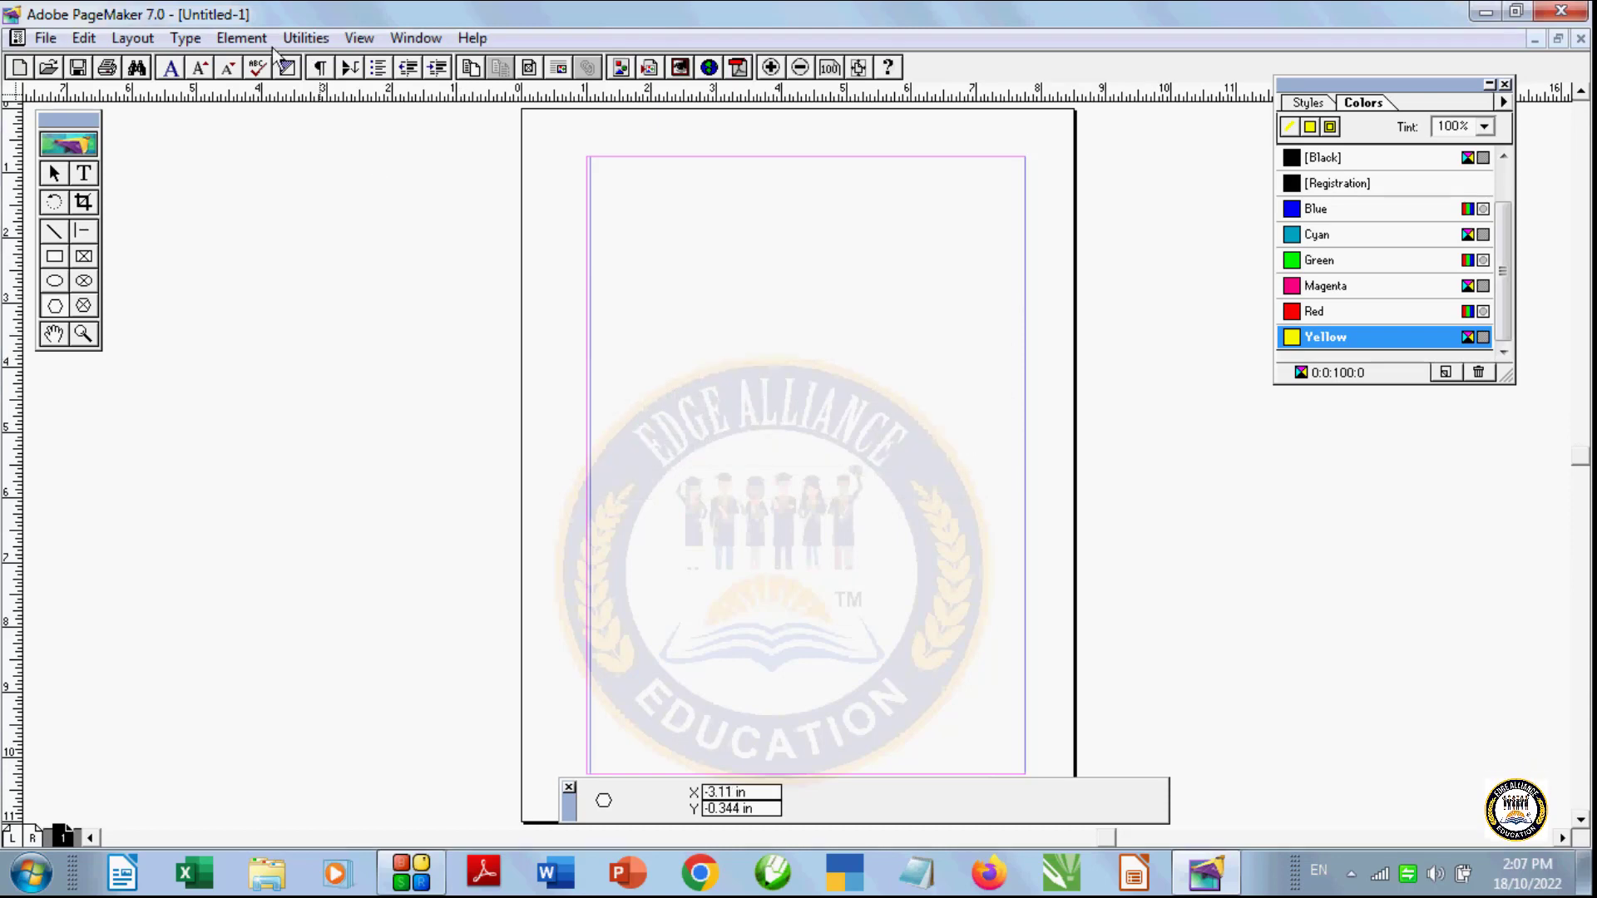
# Step: Configure the polygon settings to 42 sides with a star inset of 38%
pyautogui.click(242, 38)
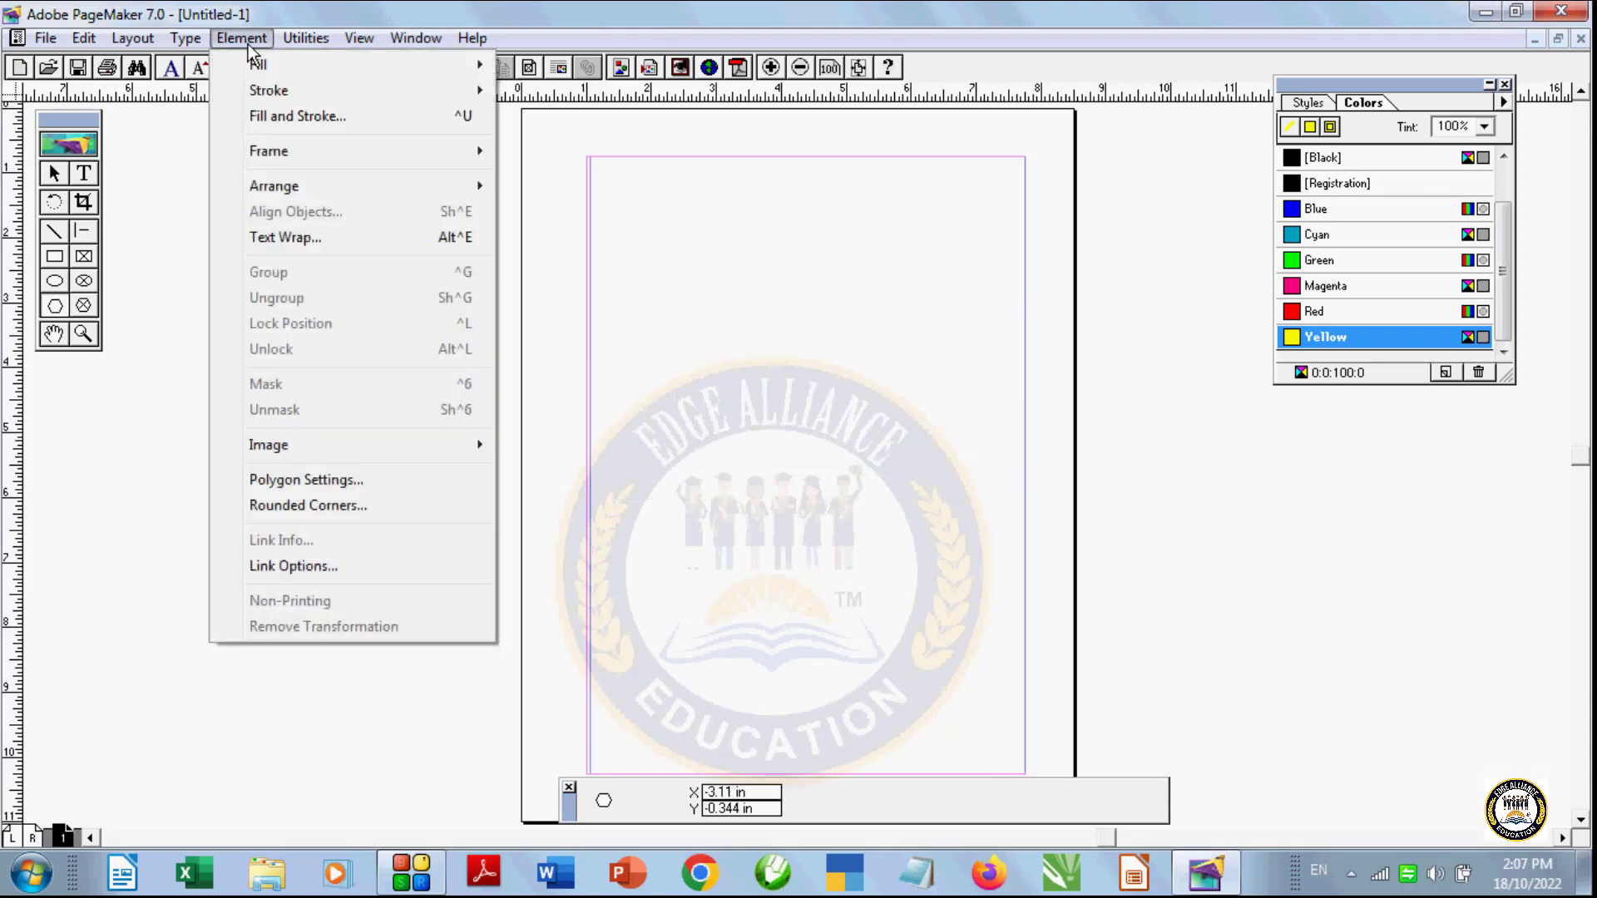
pyautogui.click(367, 476)
pyautogui.moveTo(756, 309); pyautogui.dragTo(329, 330)
pyautogui.moveTo(271, 408)
pyautogui.mouseDown()
pyautogui.moveTo(252, 407)
pyautogui.moveTo(327, 410)
pyautogui.moveTo(258, 410)
pyautogui.mouseUp()
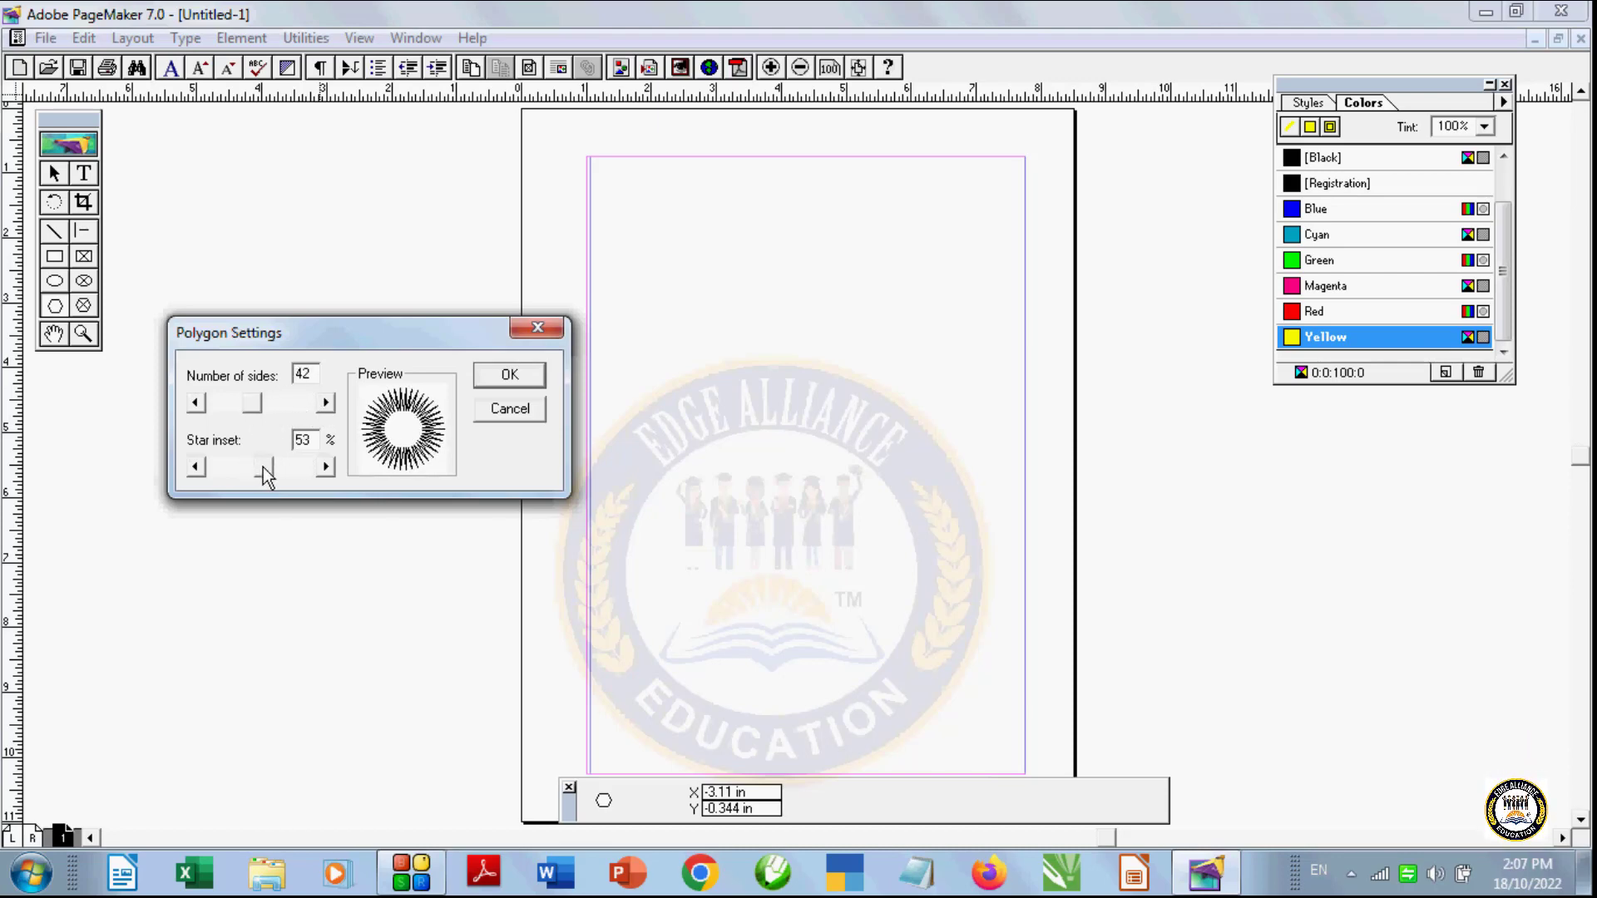
pyautogui.moveTo(251, 466)
pyautogui.mouseDown()
pyautogui.moveTo(270, 465)
pyautogui.moveTo(252, 466)
pyautogui.mouseUp()
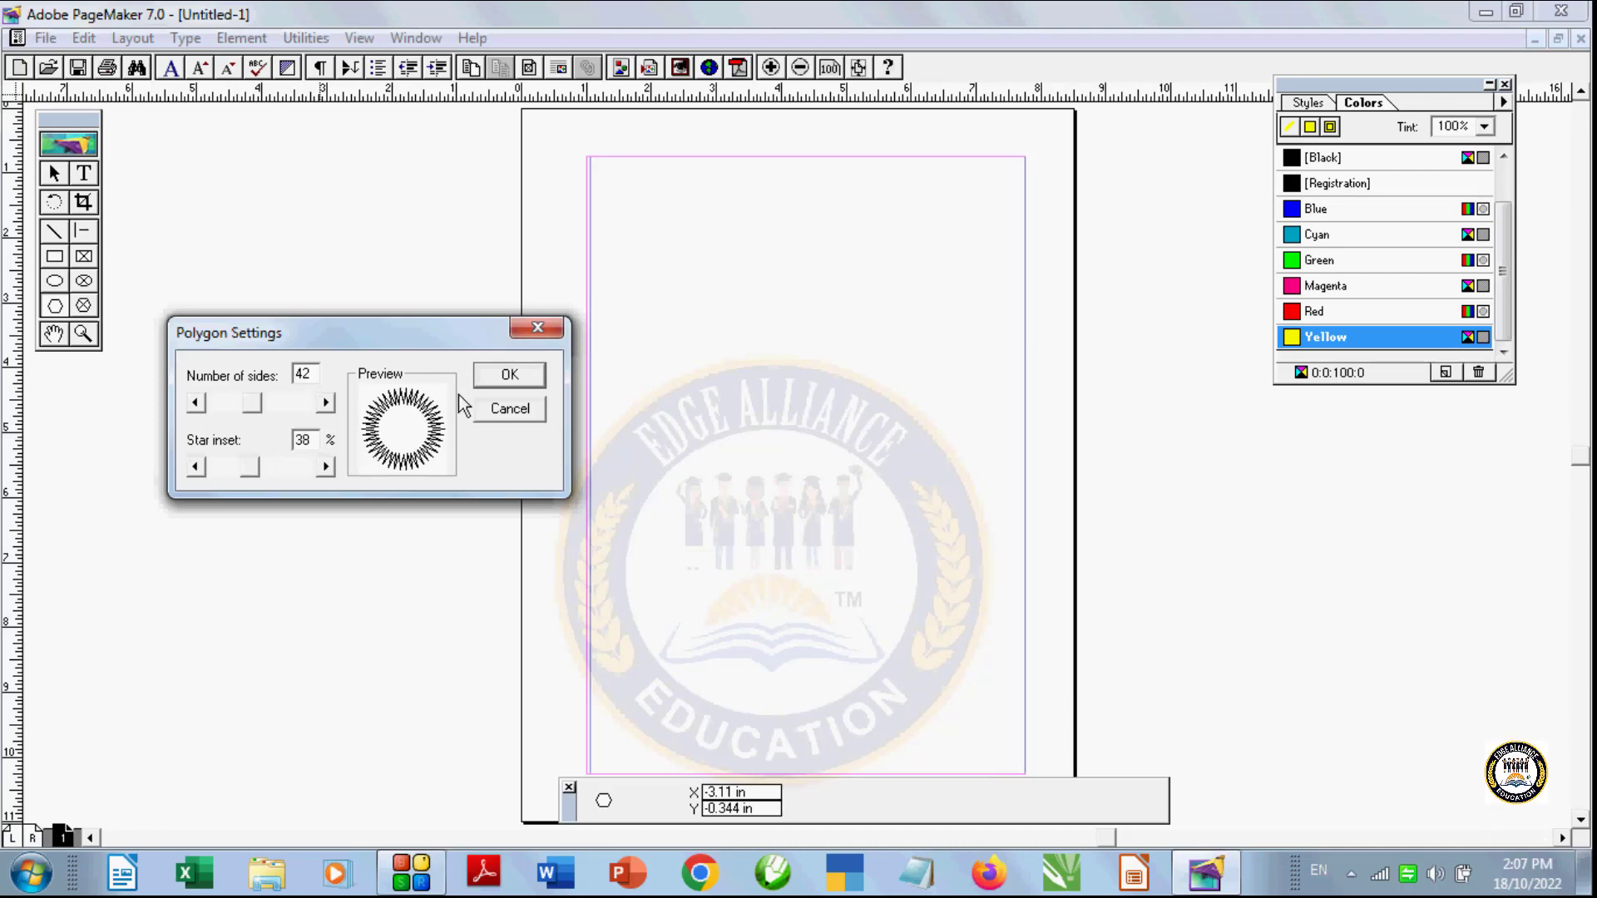
pyautogui.click(500, 381)
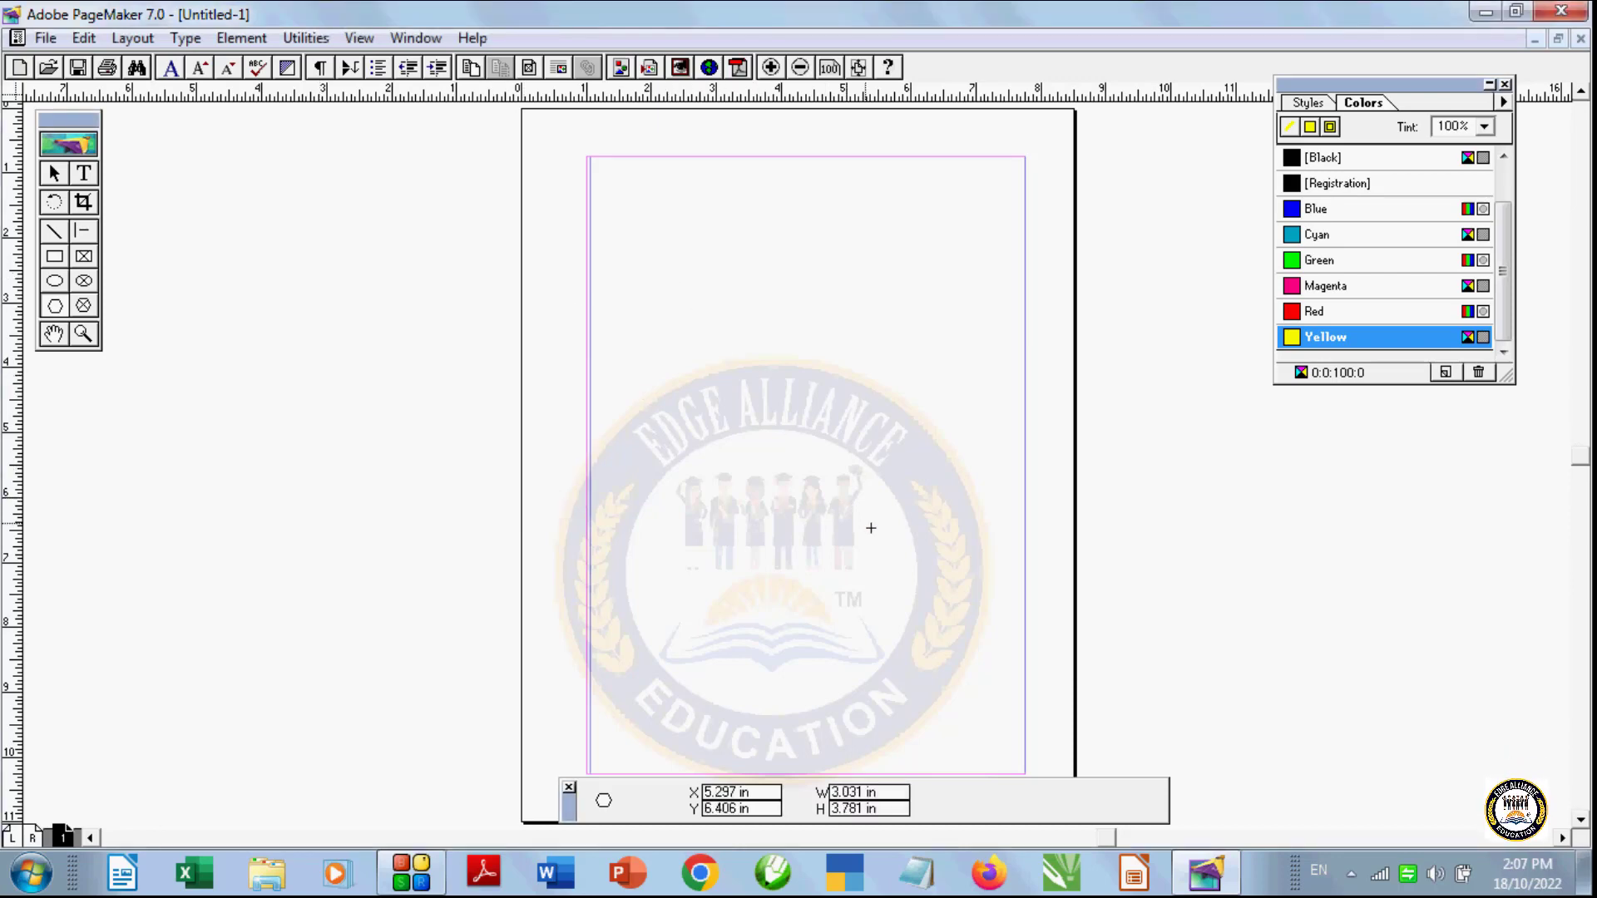
# Step: Draw a star polygon about 3.234 in by 4.031 in on the upper half of the page and colour it Magenta
pyautogui.moveTo(871, 529); pyautogui.dragTo(877, 539)
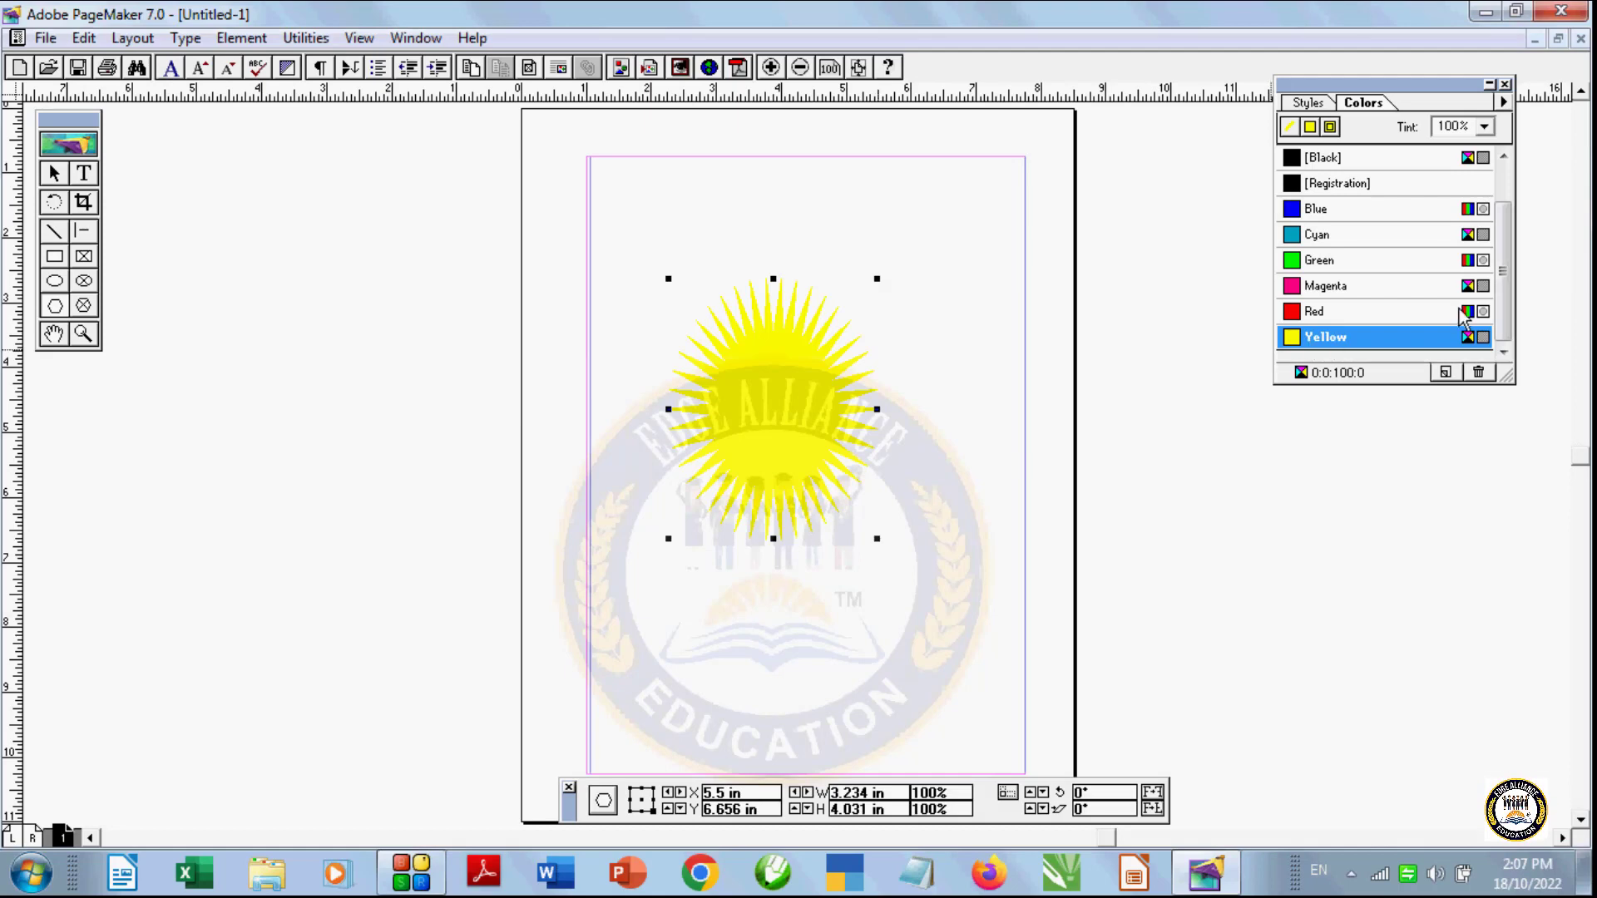
pyautogui.click(1373, 312)
pyautogui.click(1365, 285)
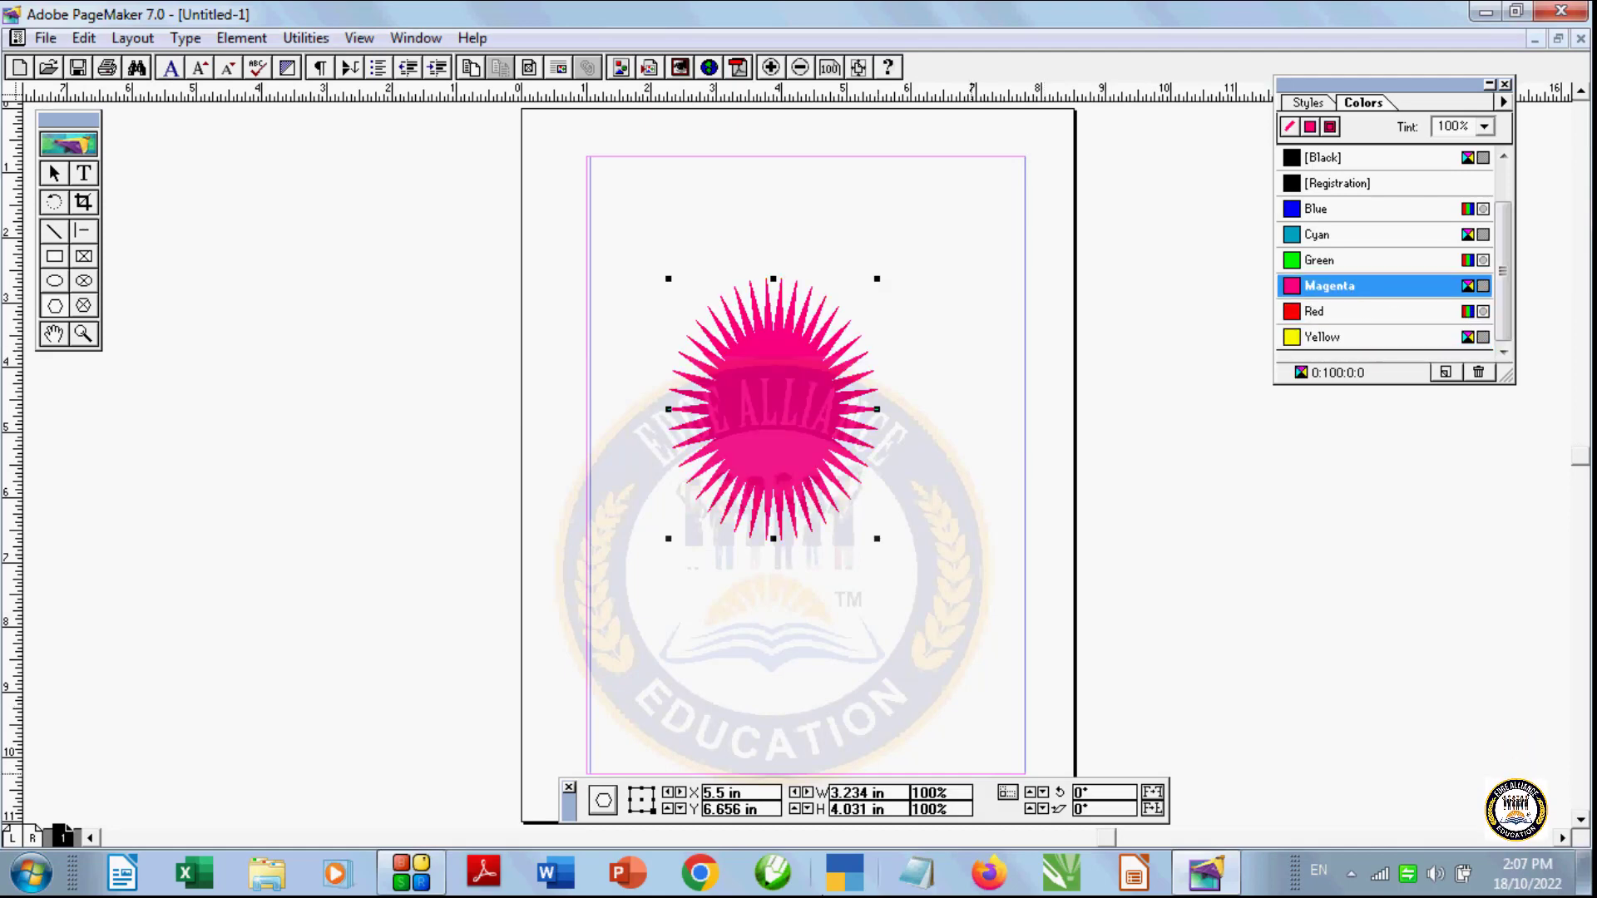
# Step: Nudge the magenta star to X 5.57 in and Y 6.696 in
pyautogui.click(680, 794)
pyautogui.click(679, 794)
pyautogui.click(679, 794)
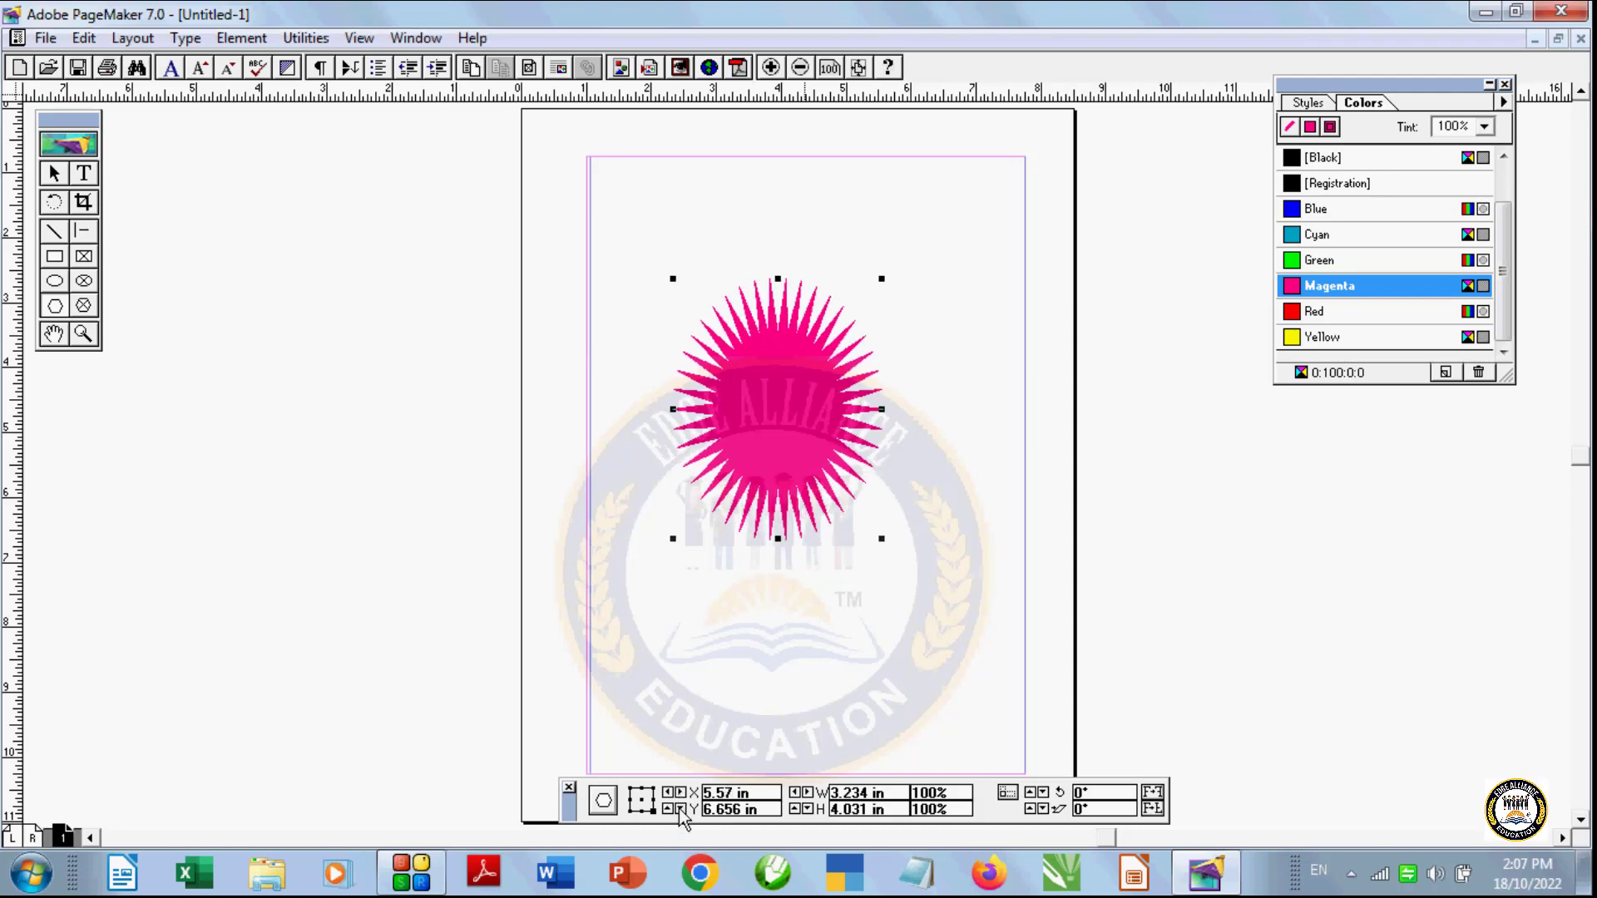
pyautogui.click(679, 809)
pyautogui.click(680, 809)
# Step: Resize the magenta star to a width of 3.324 in and a height of 3.931 in
pyautogui.click(807, 793)
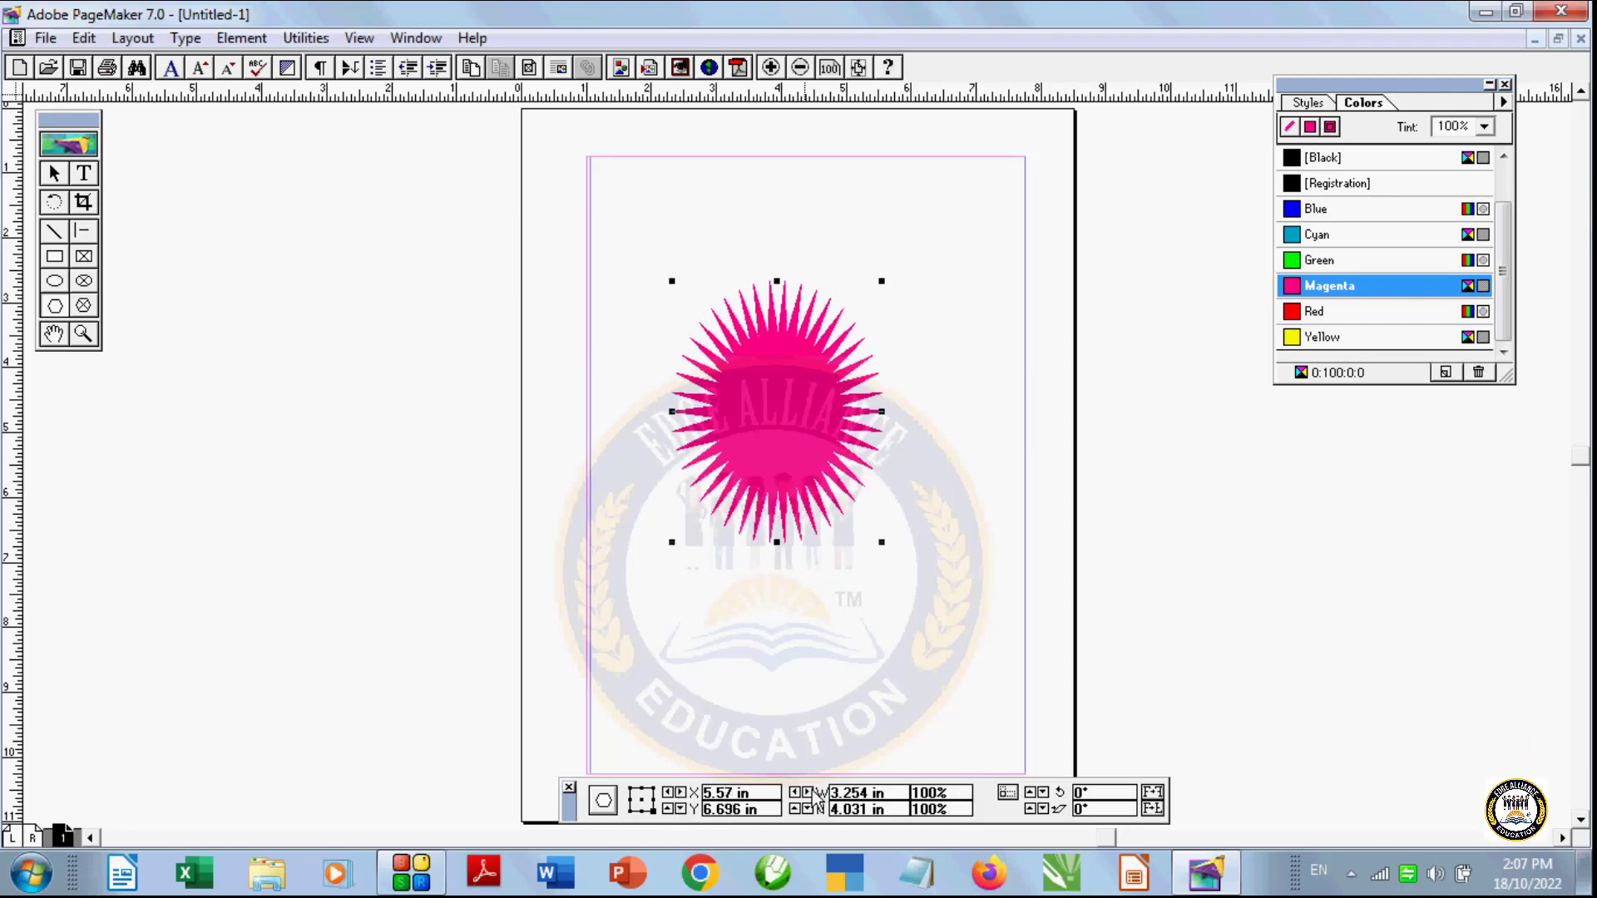
pyautogui.click(807, 793)
pyautogui.click(807, 792)
pyautogui.click(807, 793)
pyautogui.click(807, 809)
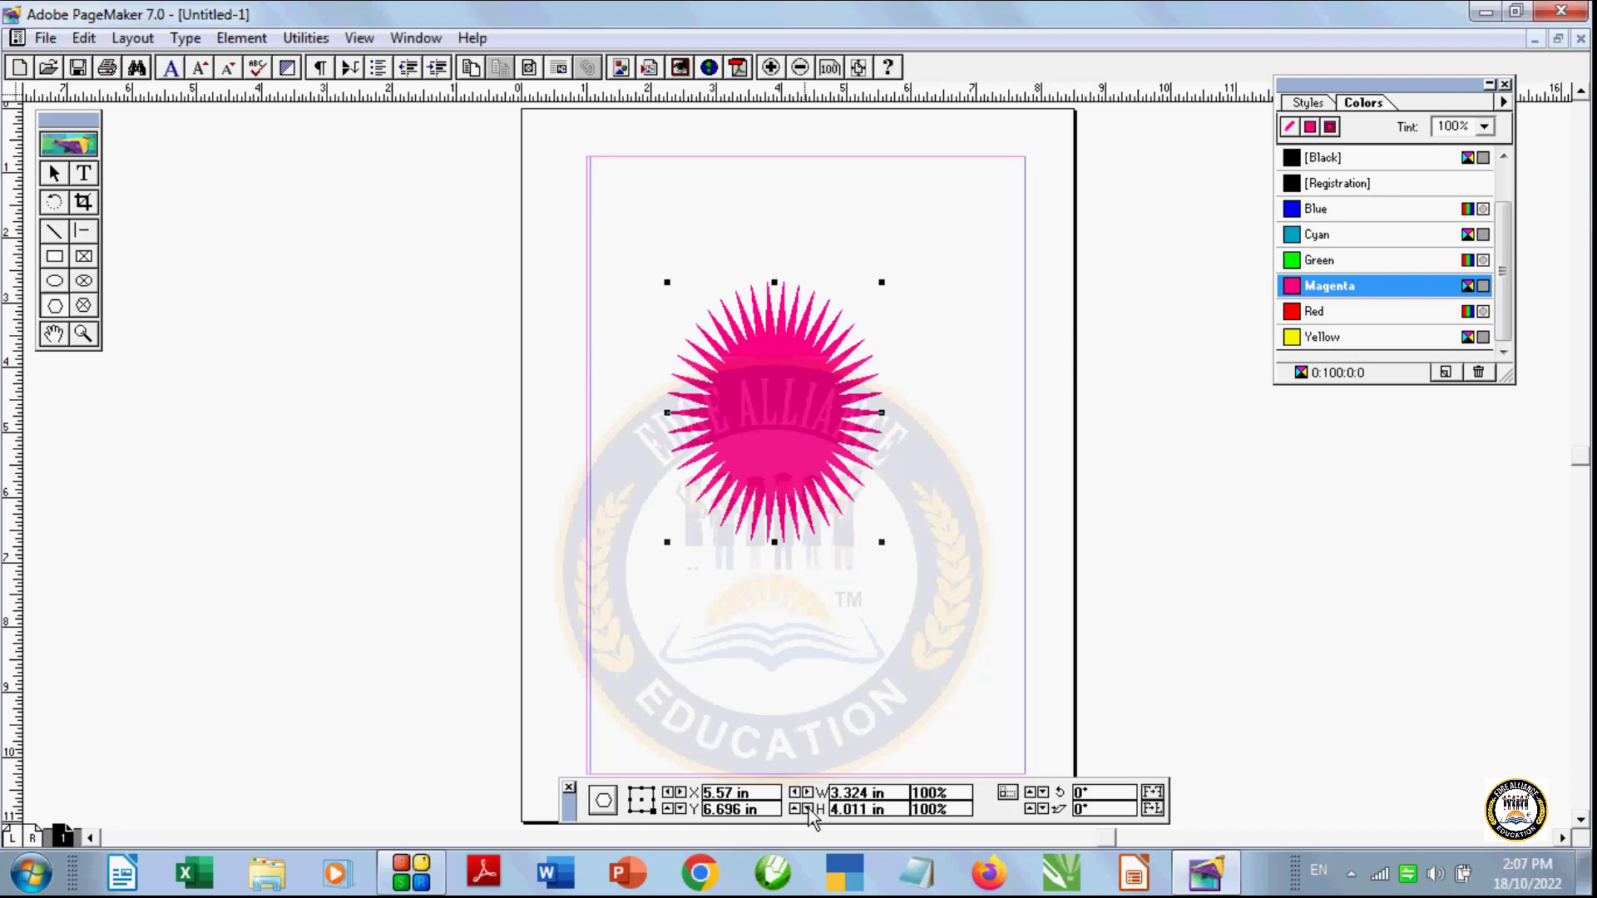
pyautogui.click(807, 809)
pyautogui.click(807, 809)
pyautogui.click(807, 808)
pyautogui.click(807, 809)
pyautogui.click(807, 809)
pyautogui.click(807, 809)
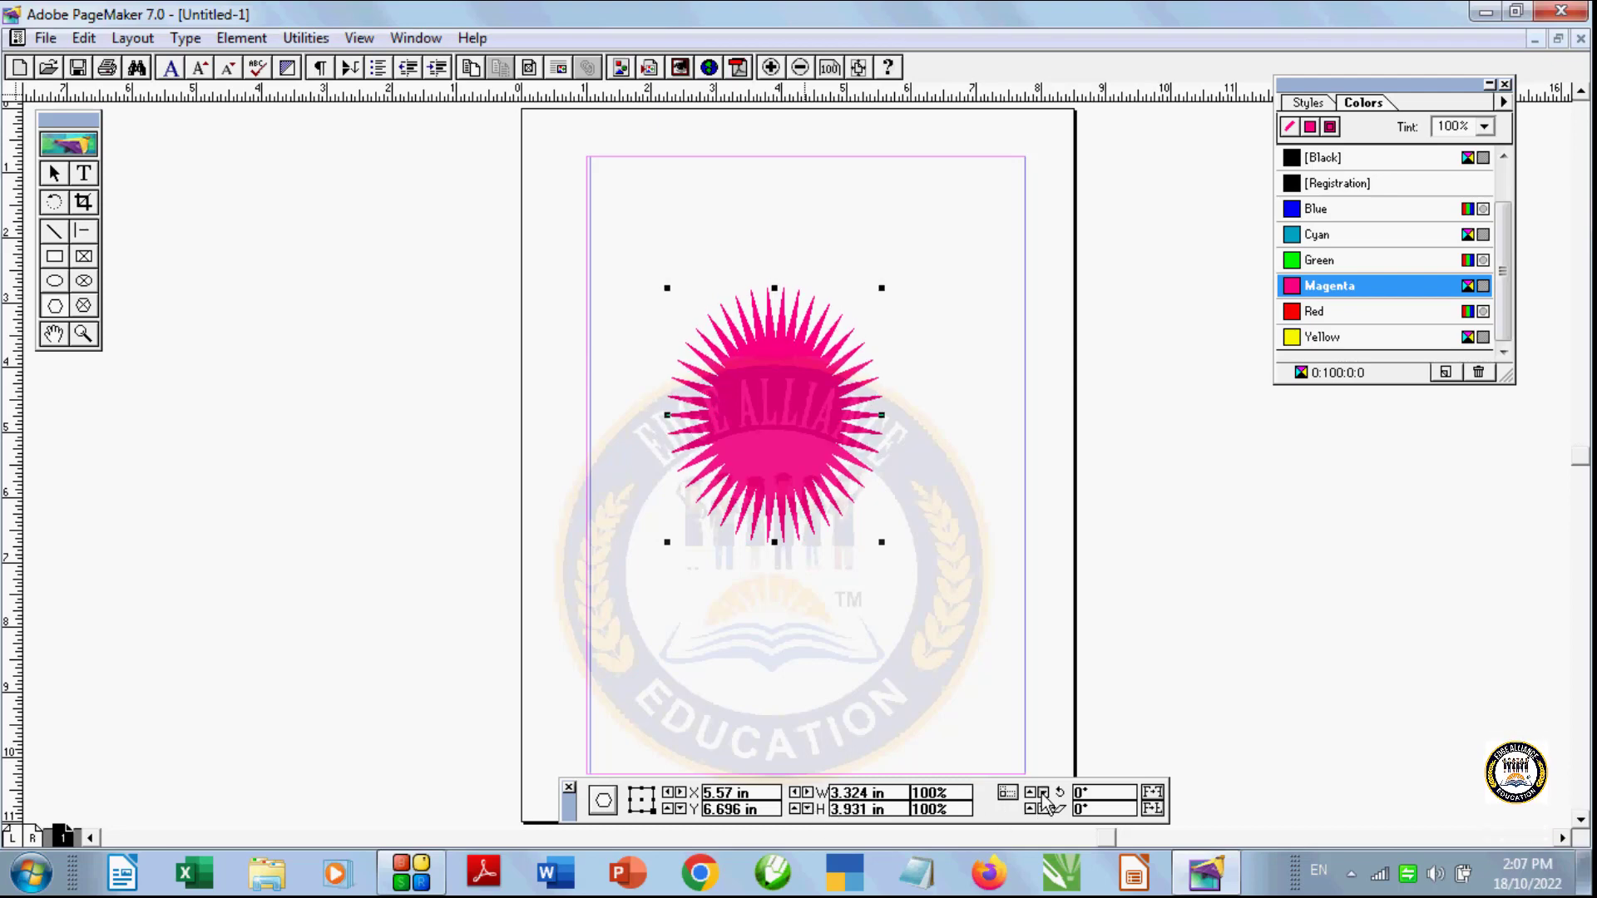
# Step: Rotate the magenta star to -0.4° and delete it
pyautogui.click(1042, 795)
pyautogui.click(1042, 795)
pyautogui.click(1042, 795)
pyautogui.click(1042, 795)
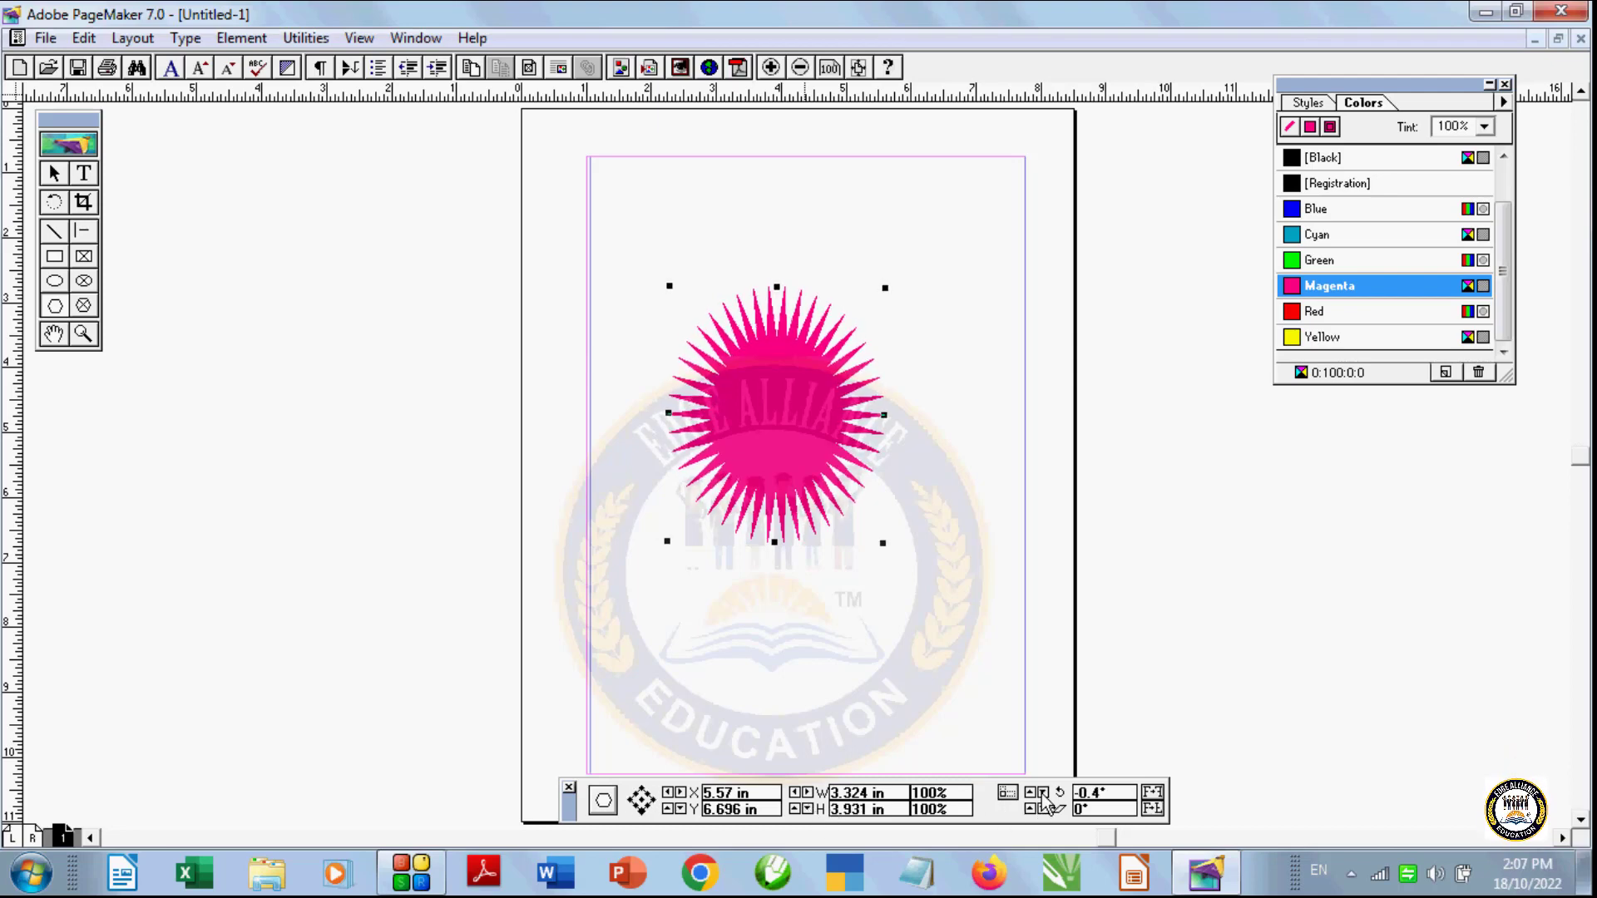
pyautogui.press('Delete')
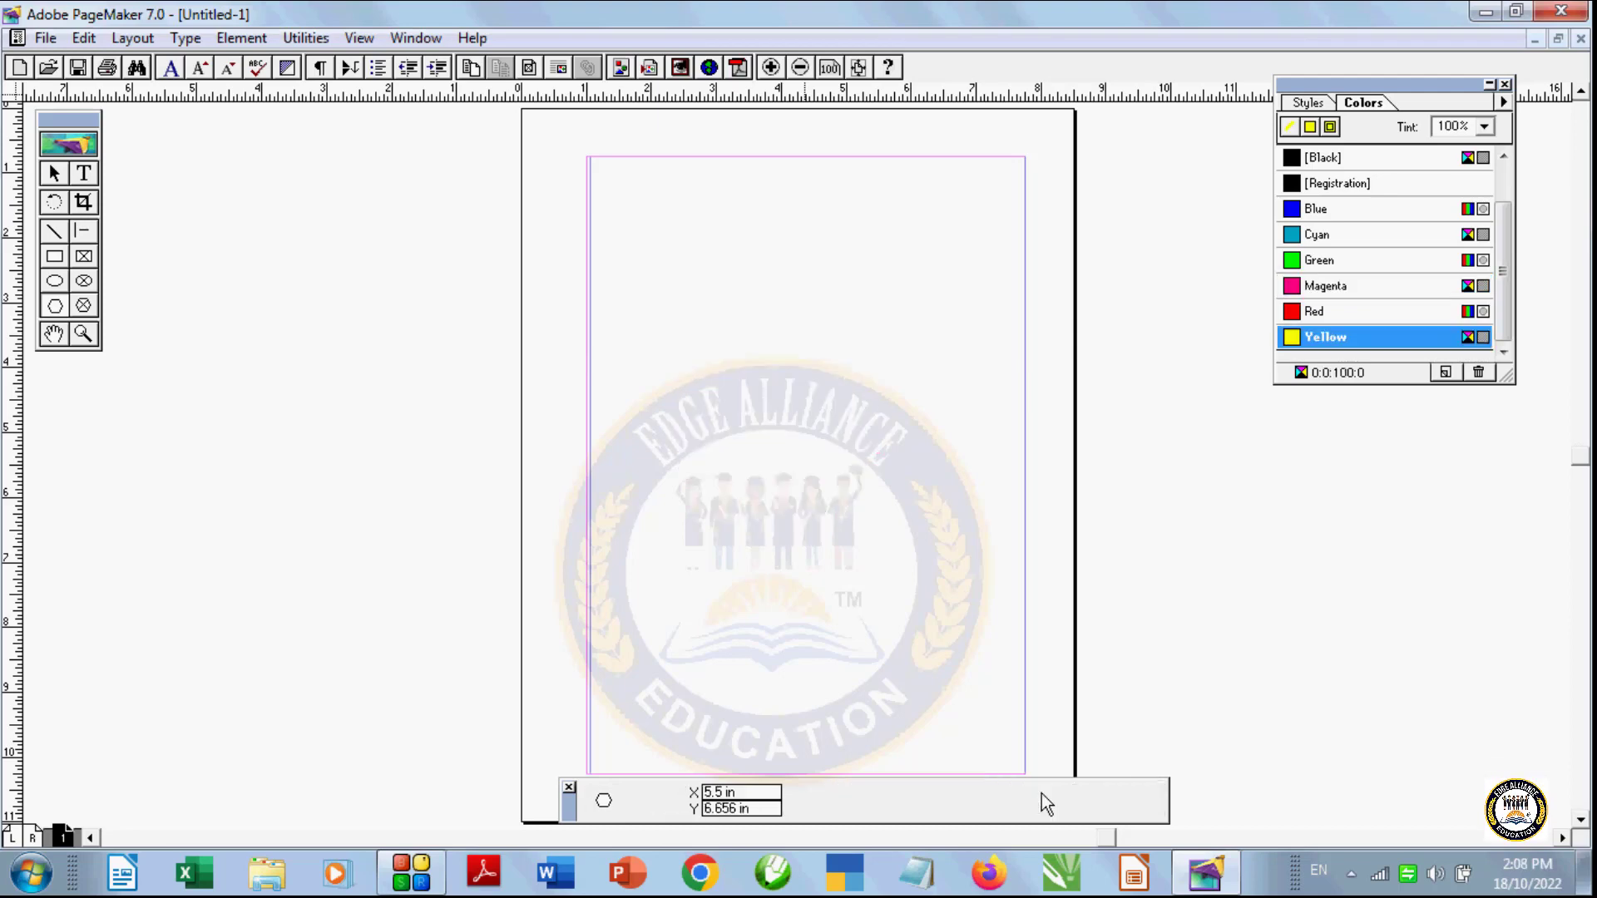
pyautogui.click(259, 38)
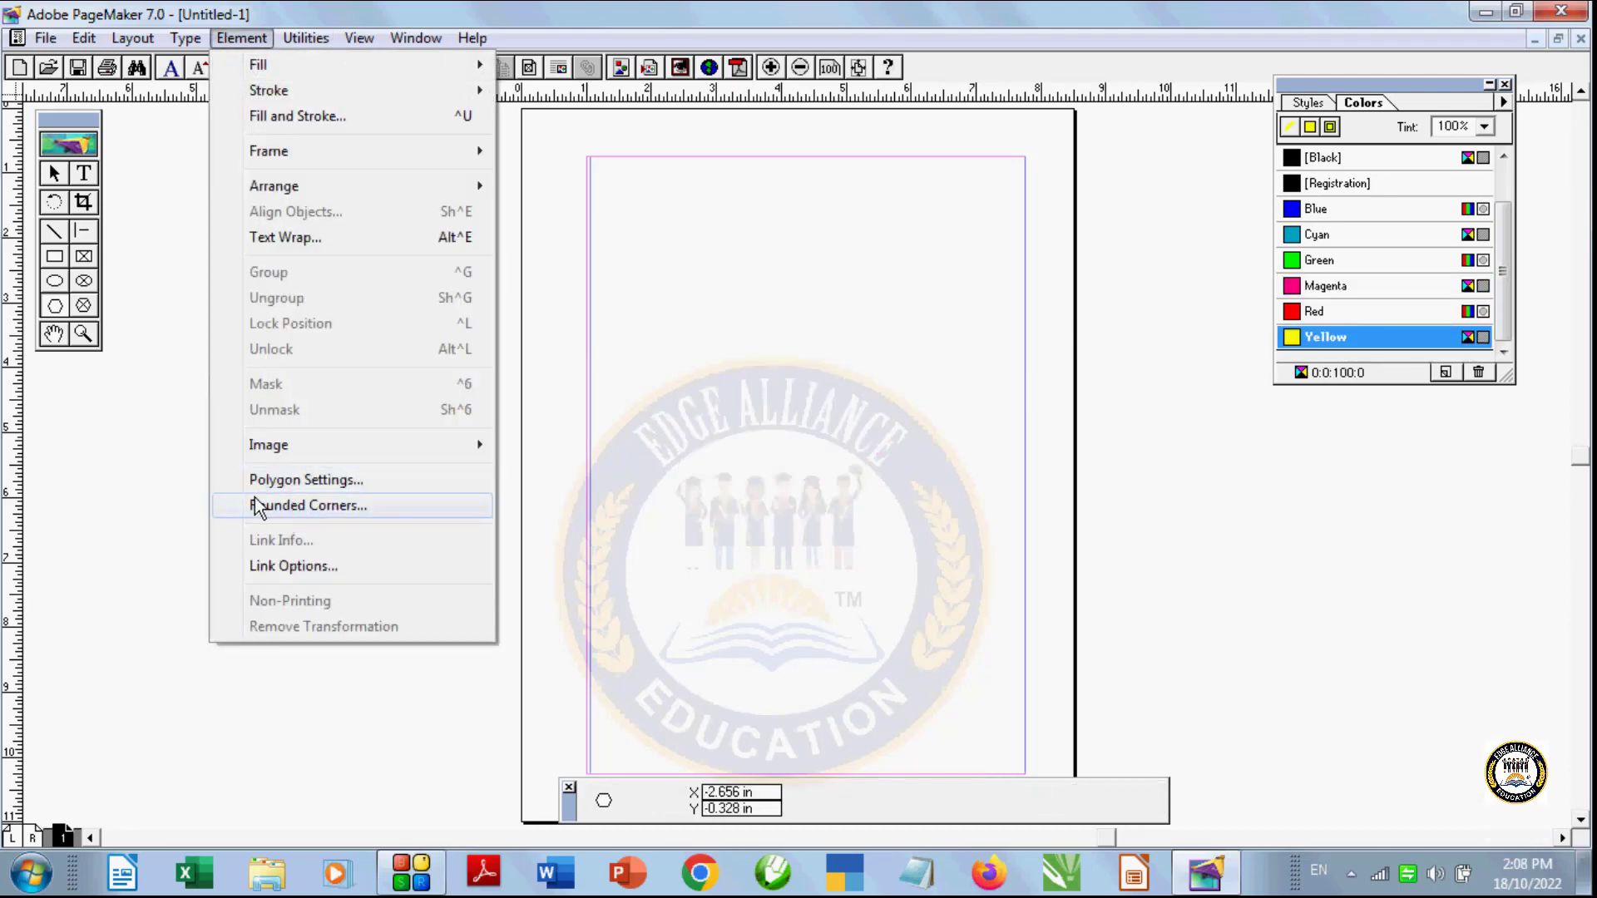
pyautogui.click(149, 435)
pyautogui.moveTo(150, 434); pyautogui.dragTo(109, 390)
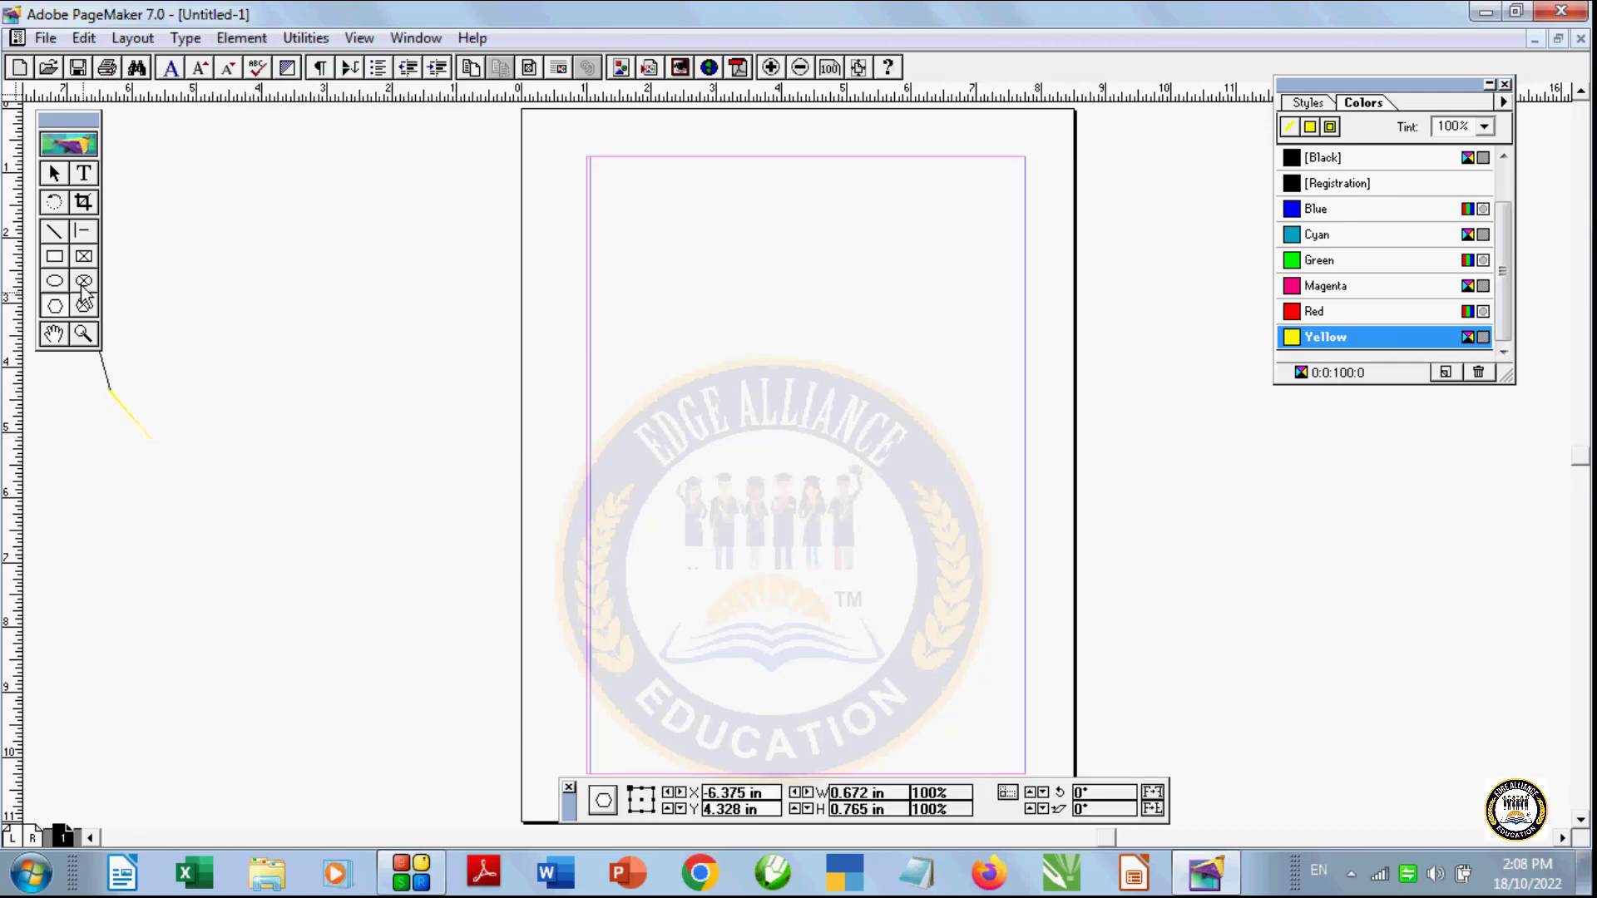
pyautogui.click(107, 417)
# Step: Choose the sixth, most rounded corner style for rectangles and draw a yellow rectangle about 3.172 in by 2.735 in on the page
pyautogui.click(55, 258)
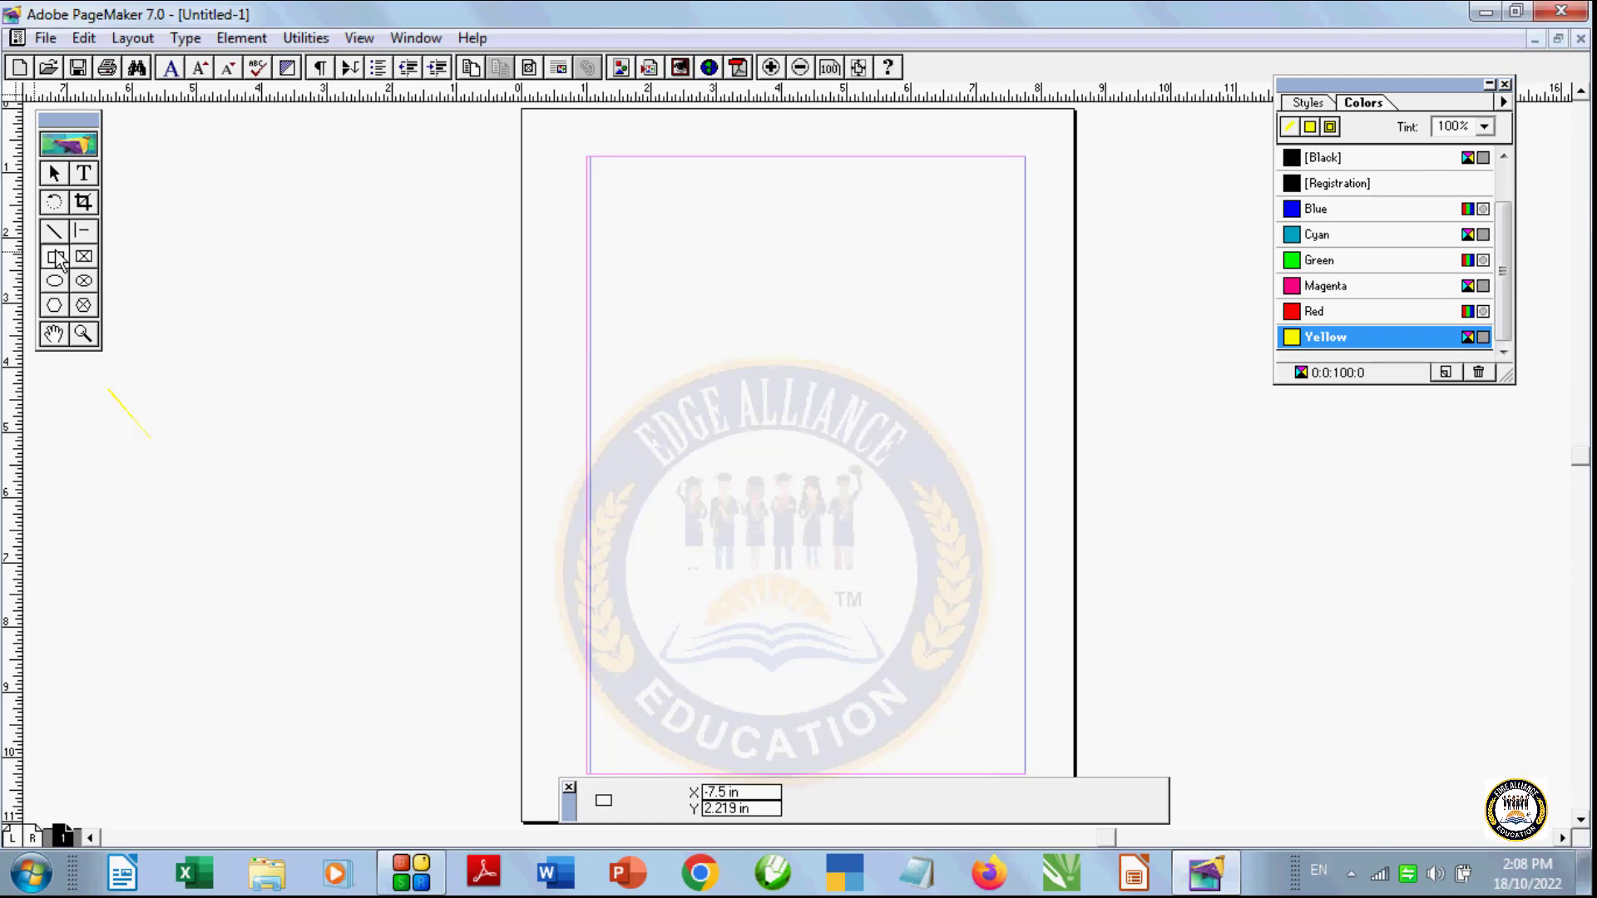
pyautogui.doubleClick(57, 260)
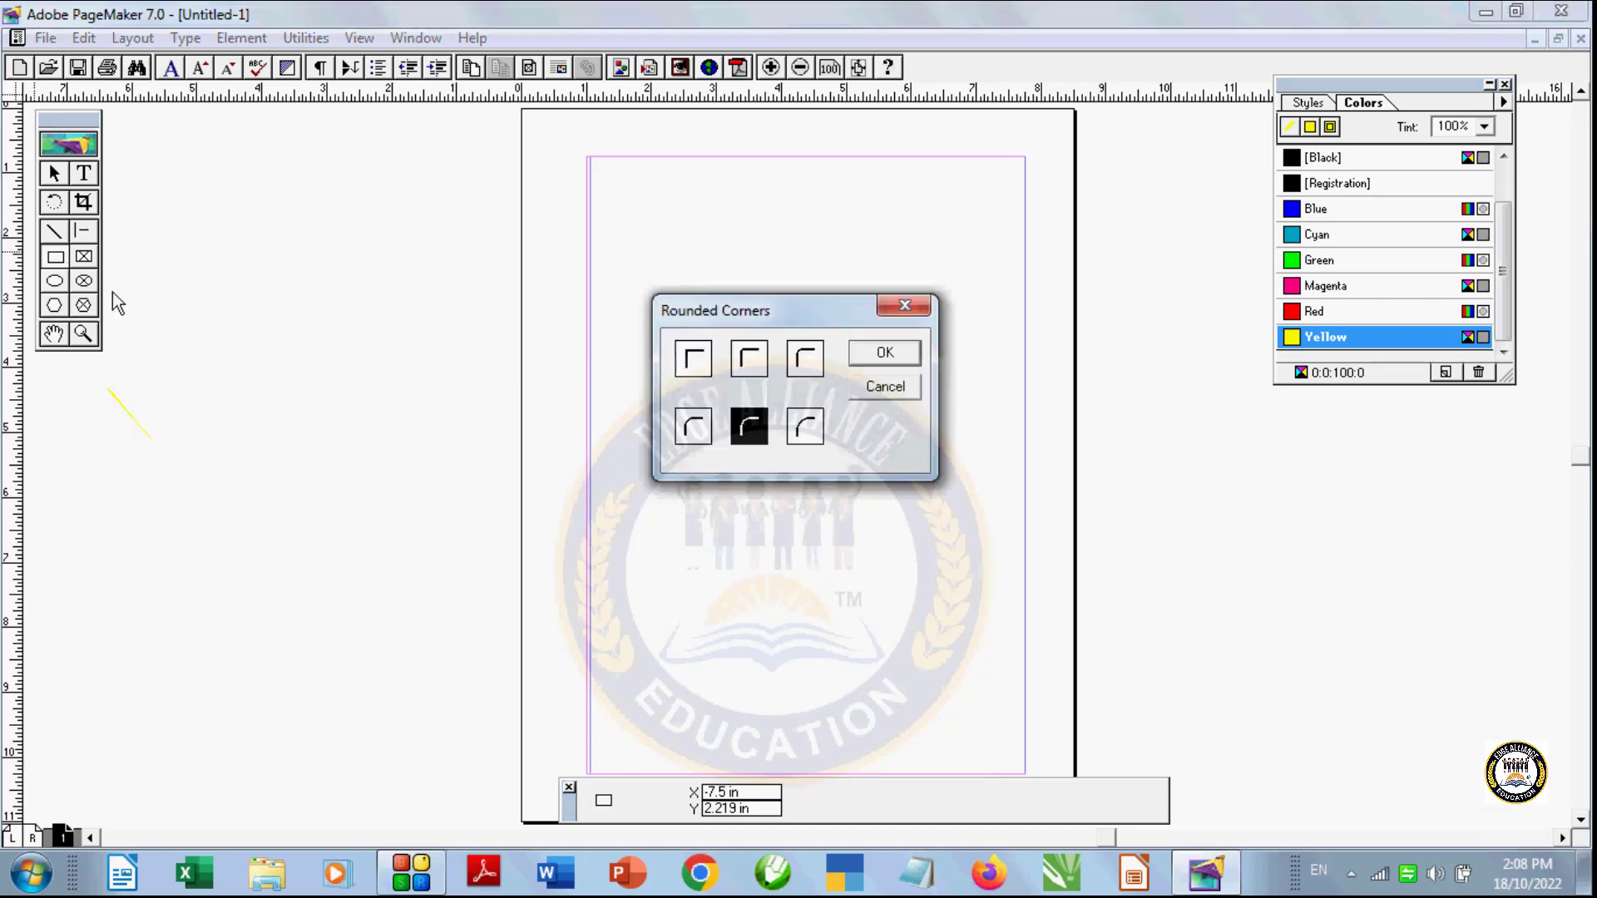
pyautogui.click(695, 358)
pyautogui.click(748, 357)
pyautogui.click(815, 435)
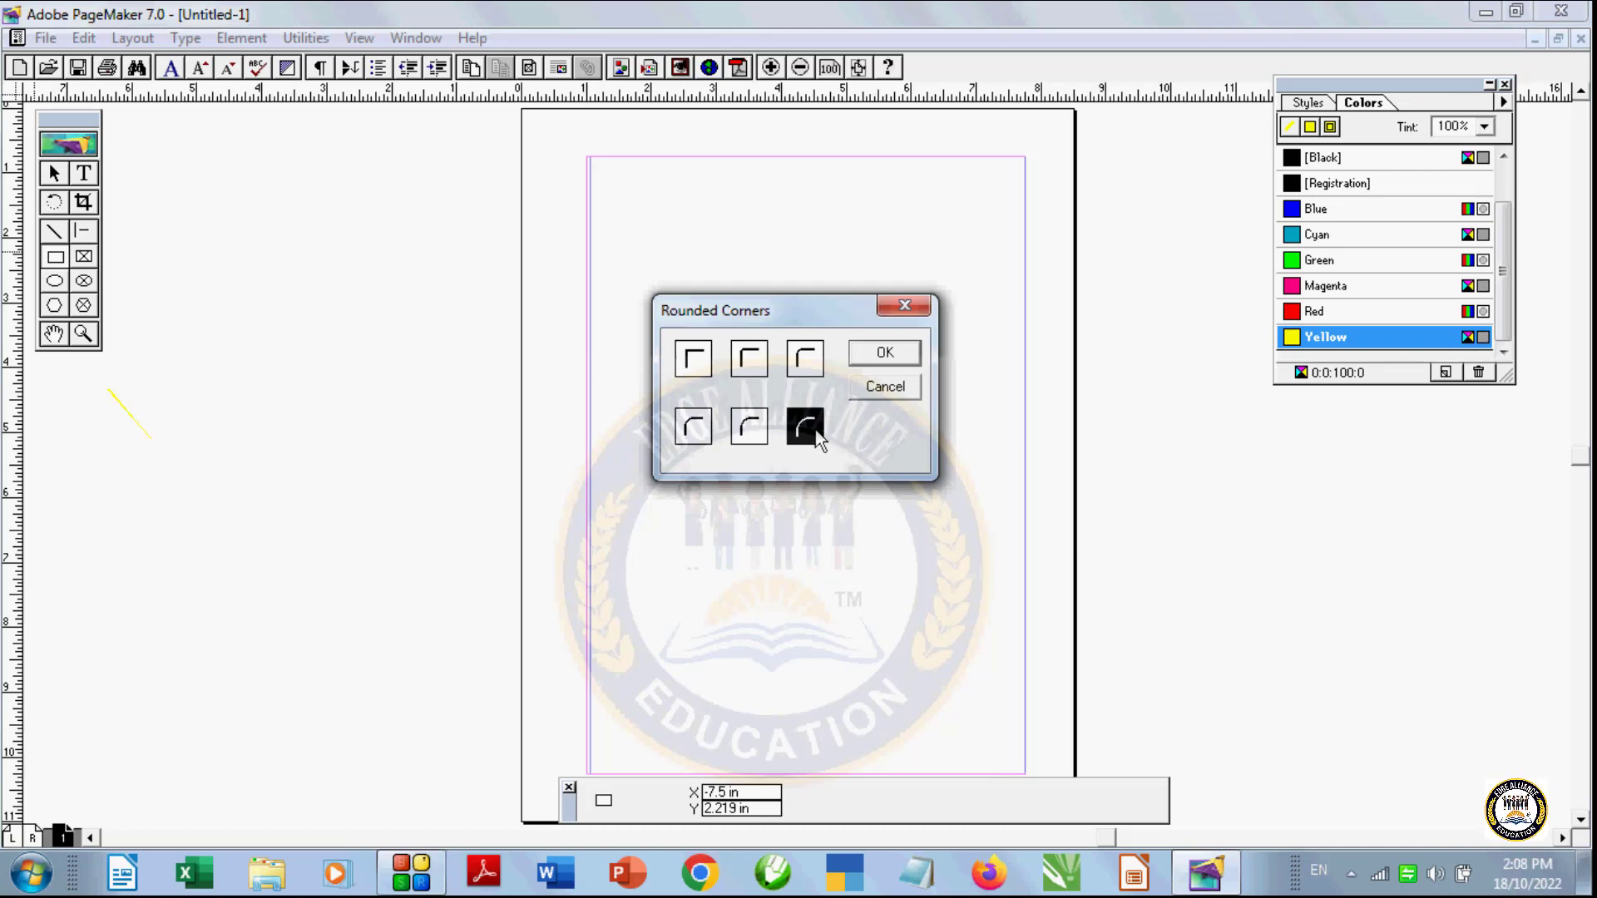
pyautogui.click(886, 354)
pyautogui.moveTo(689, 320); pyautogui.dragTo(893, 498)
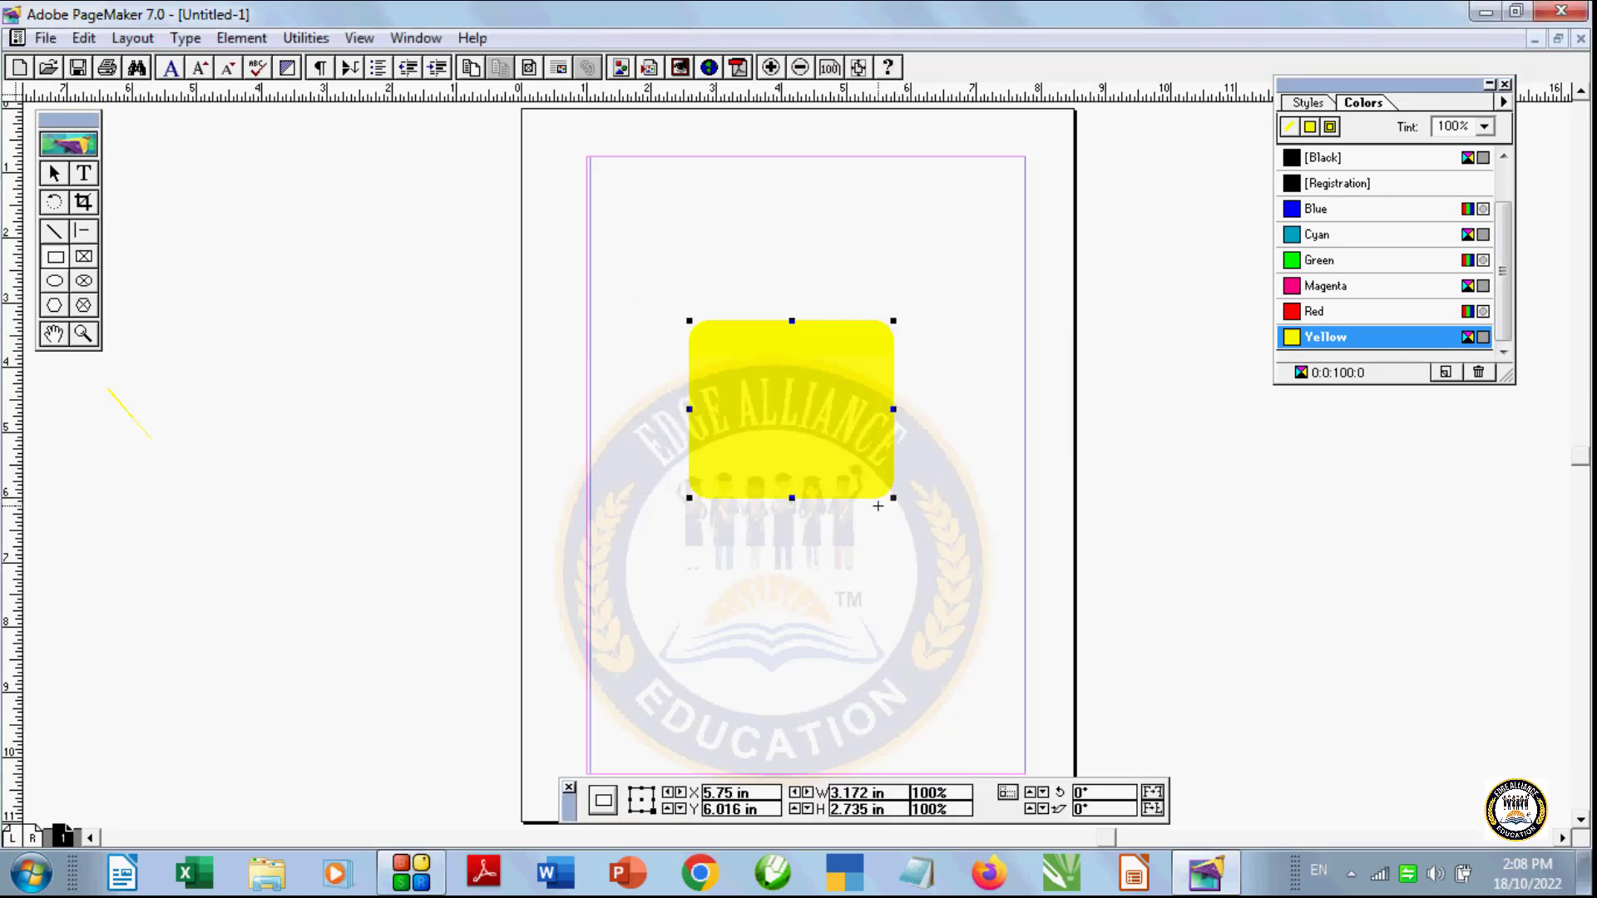
# Step: Delete the yellow rectangle and set Rounded Corners to the fourth of the six corner styles
pyautogui.press('Delete')
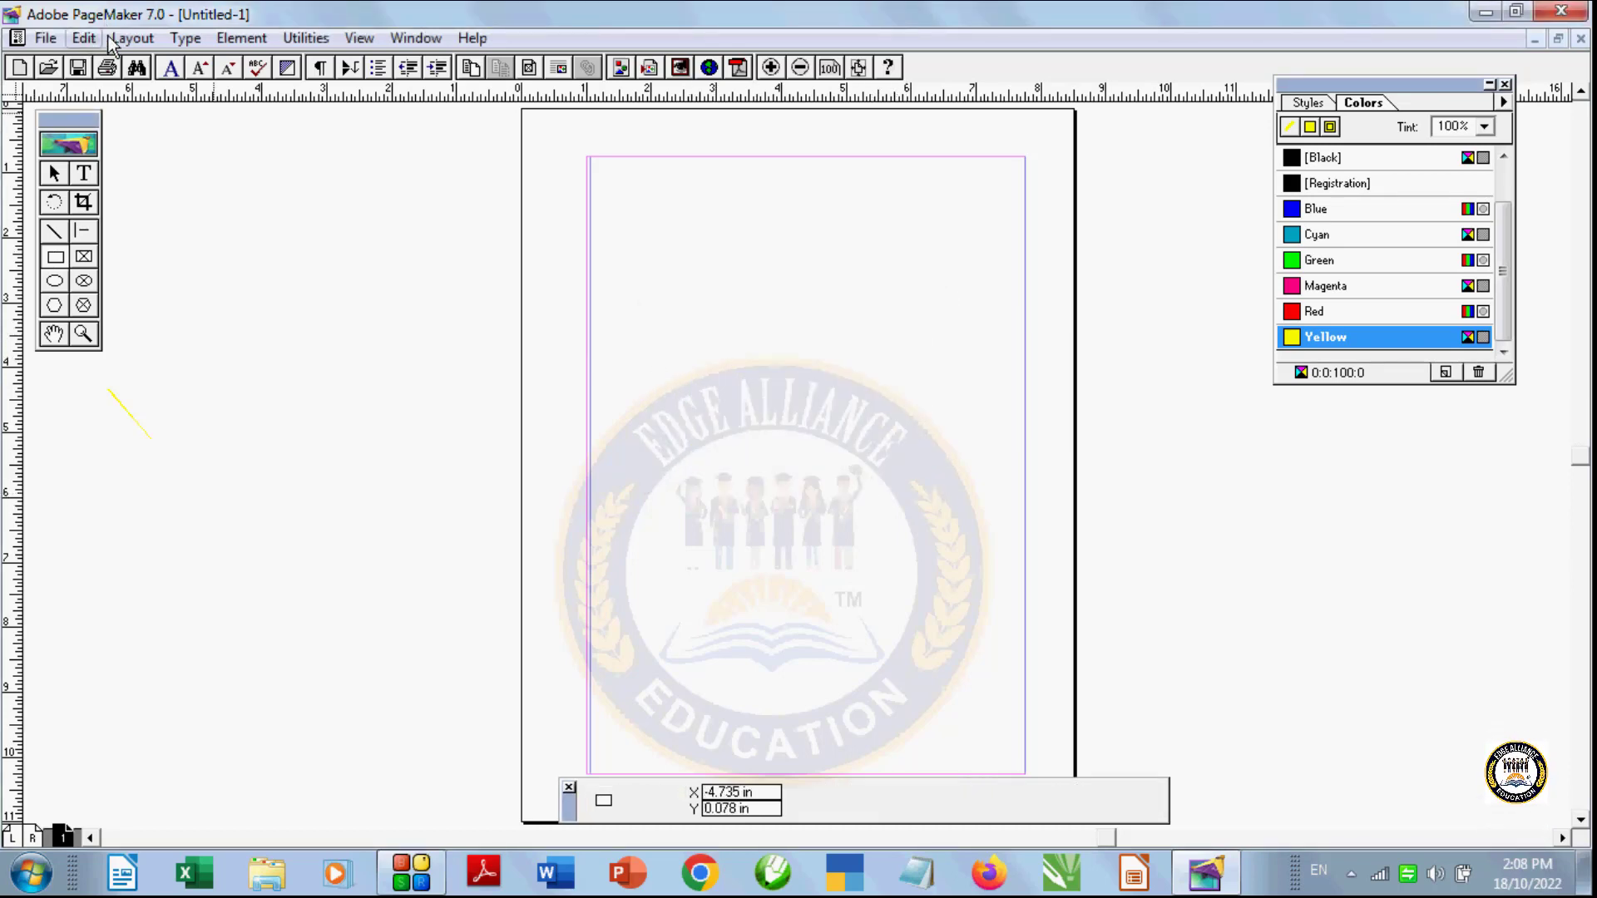
pyautogui.click(241, 37)
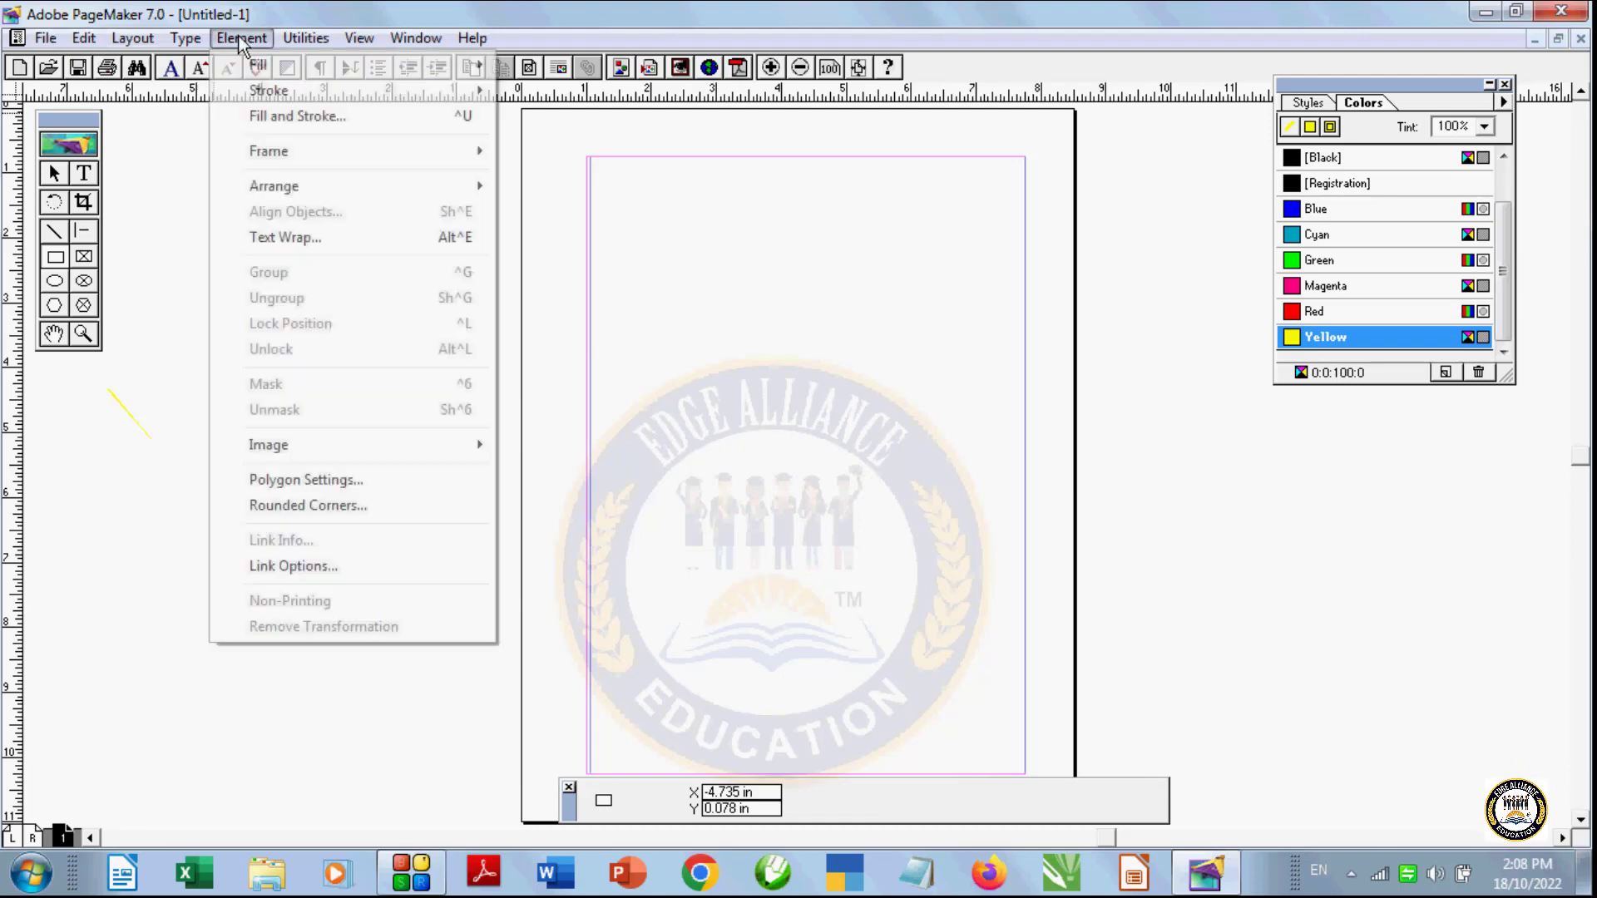
pyautogui.click(298, 508)
pyautogui.click(748, 441)
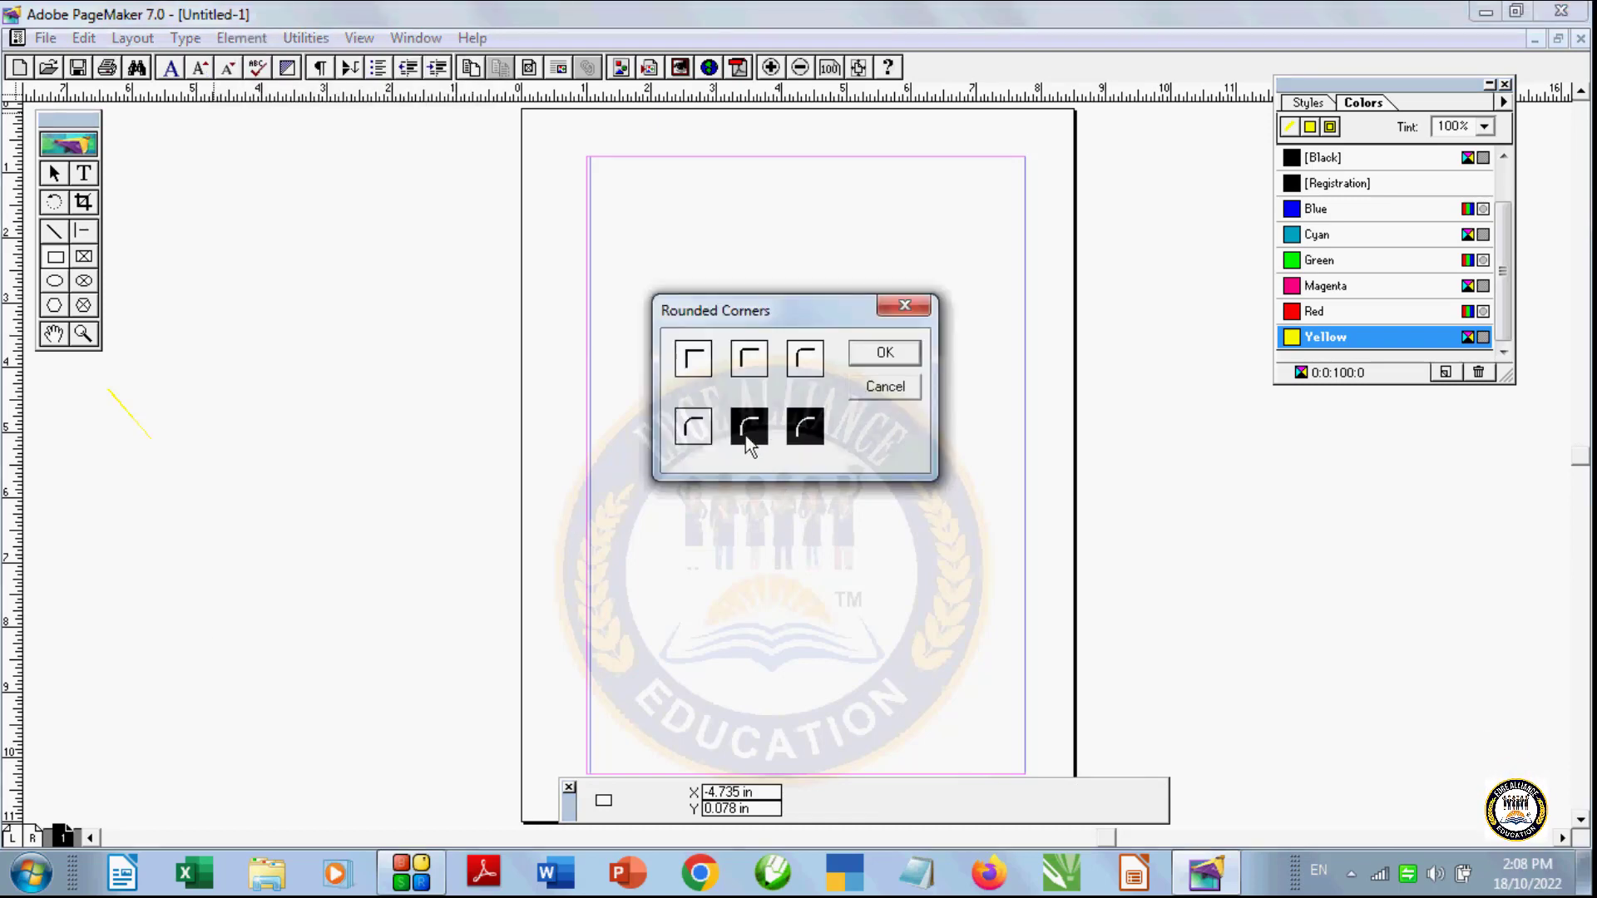
pyautogui.click(752, 376)
pyautogui.click(697, 427)
pyautogui.click(884, 353)
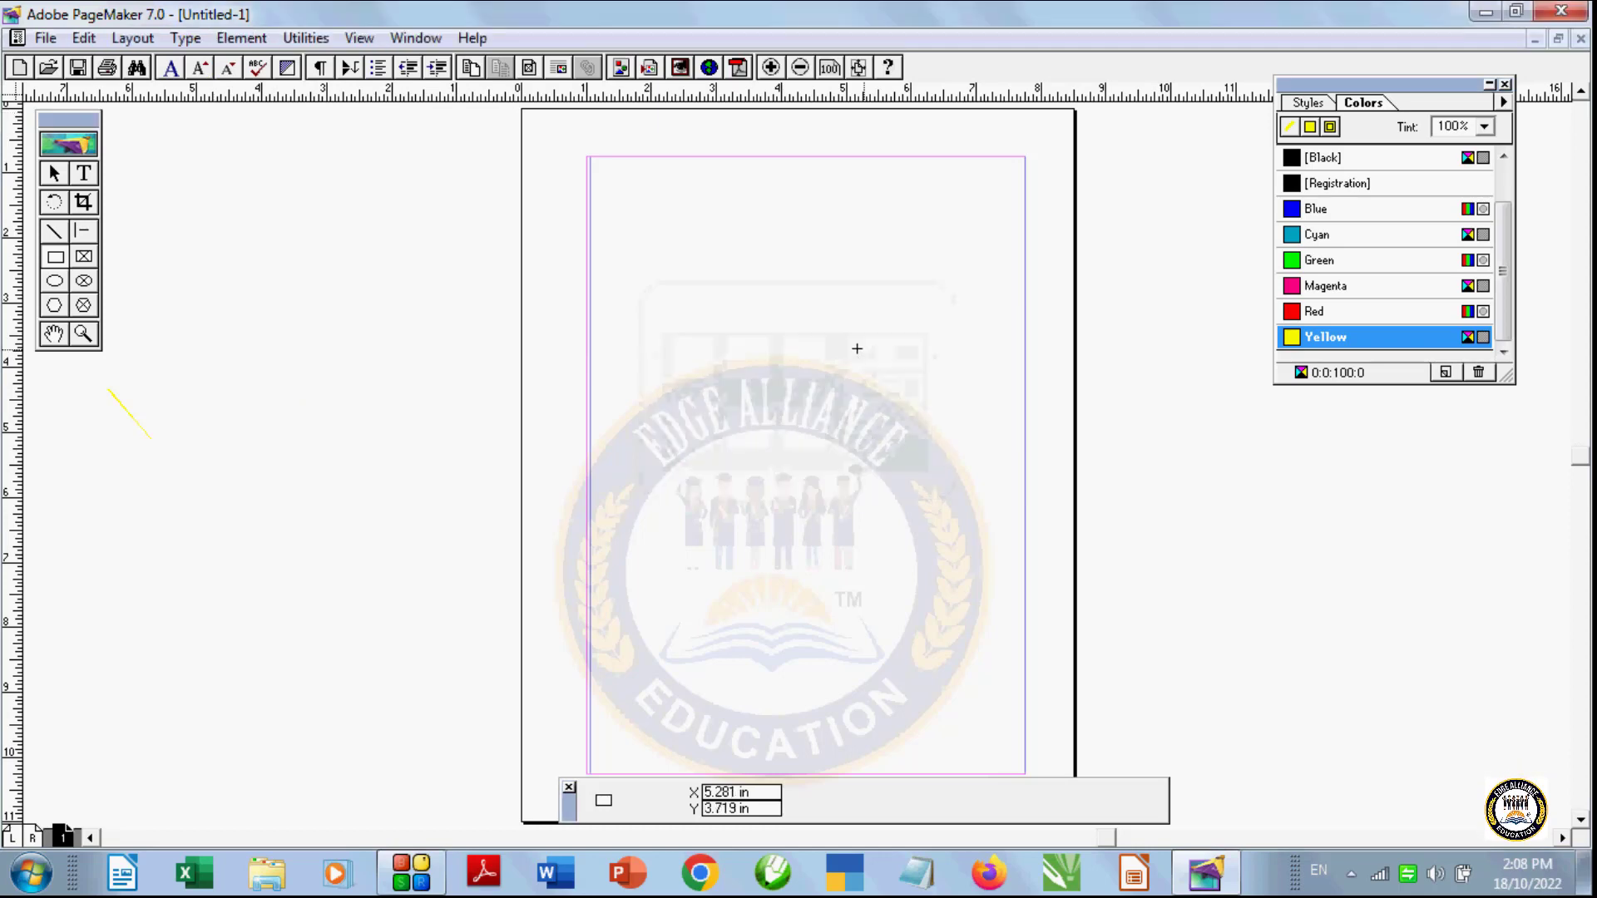
# Step: Draw a yellow rounded rectangle about 3.5 in by 3.578 in on the page and delete it
pyautogui.moveTo(891, 465); pyautogui.dragTo(951, 554)
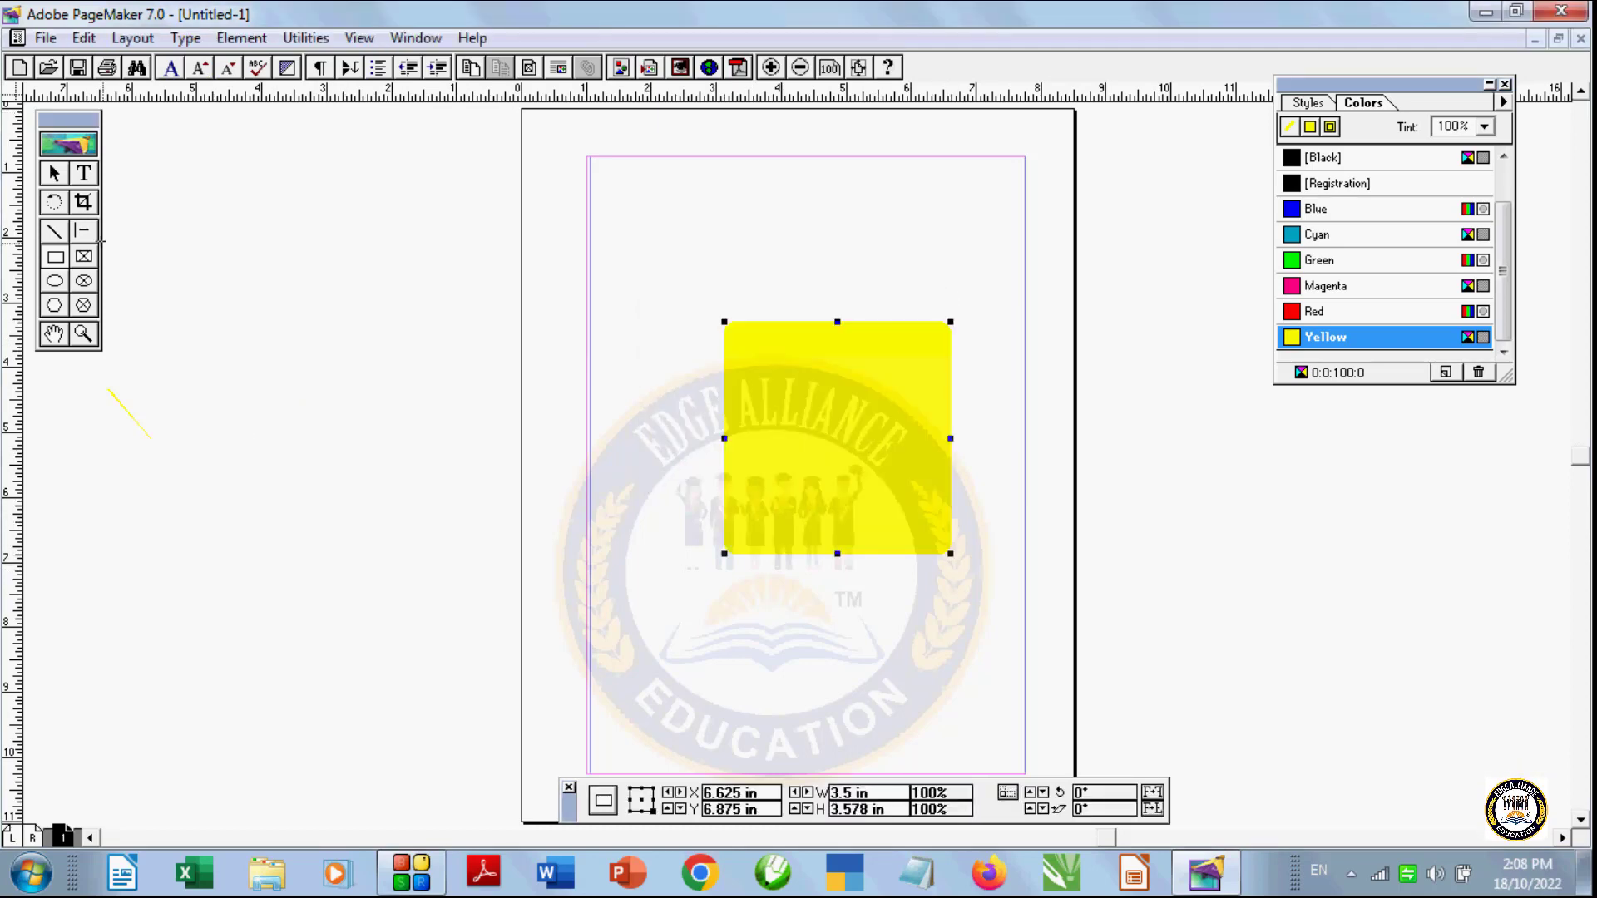
pyautogui.click(54, 173)
pyautogui.click(811, 436)
pyautogui.press('Delete')
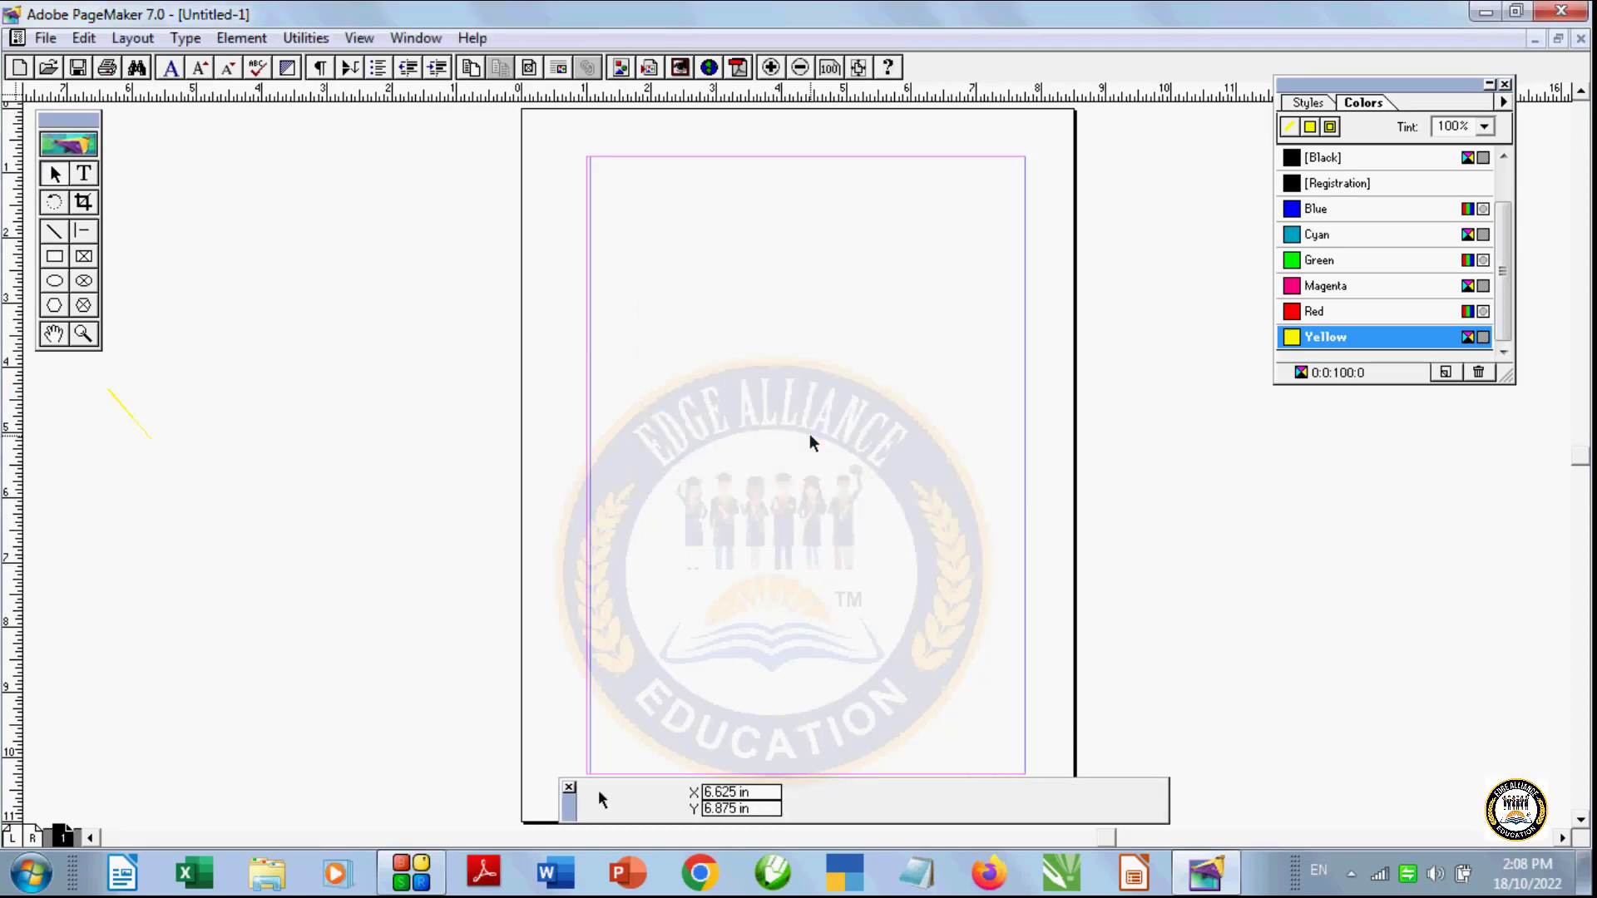
pyautogui.click(306, 40)
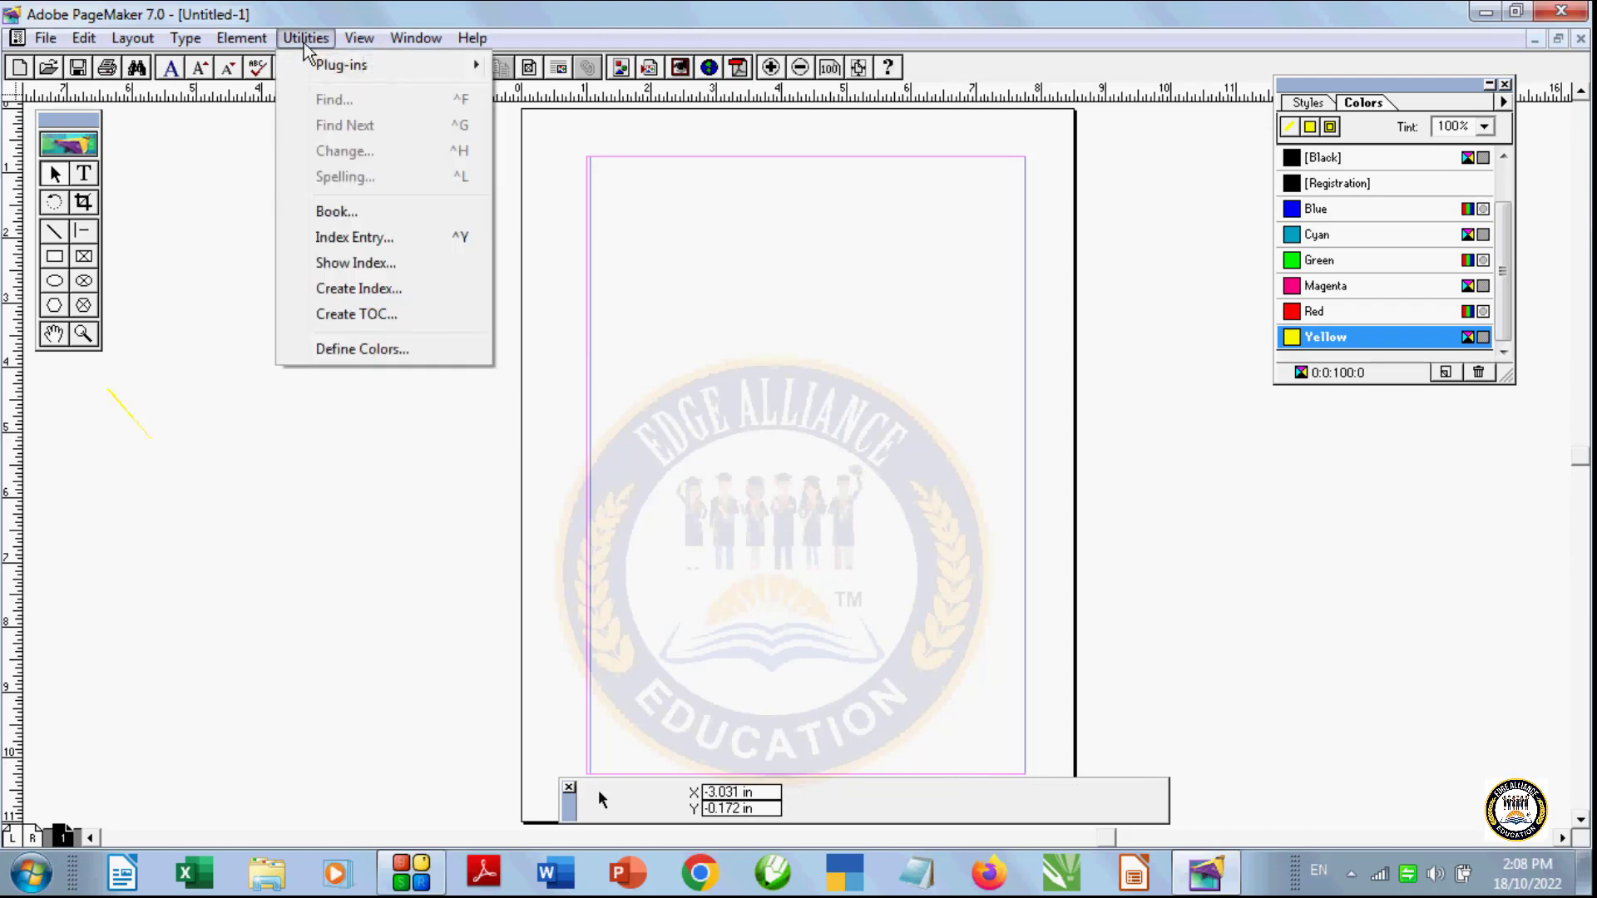
pyautogui.moveTo(241, 37)
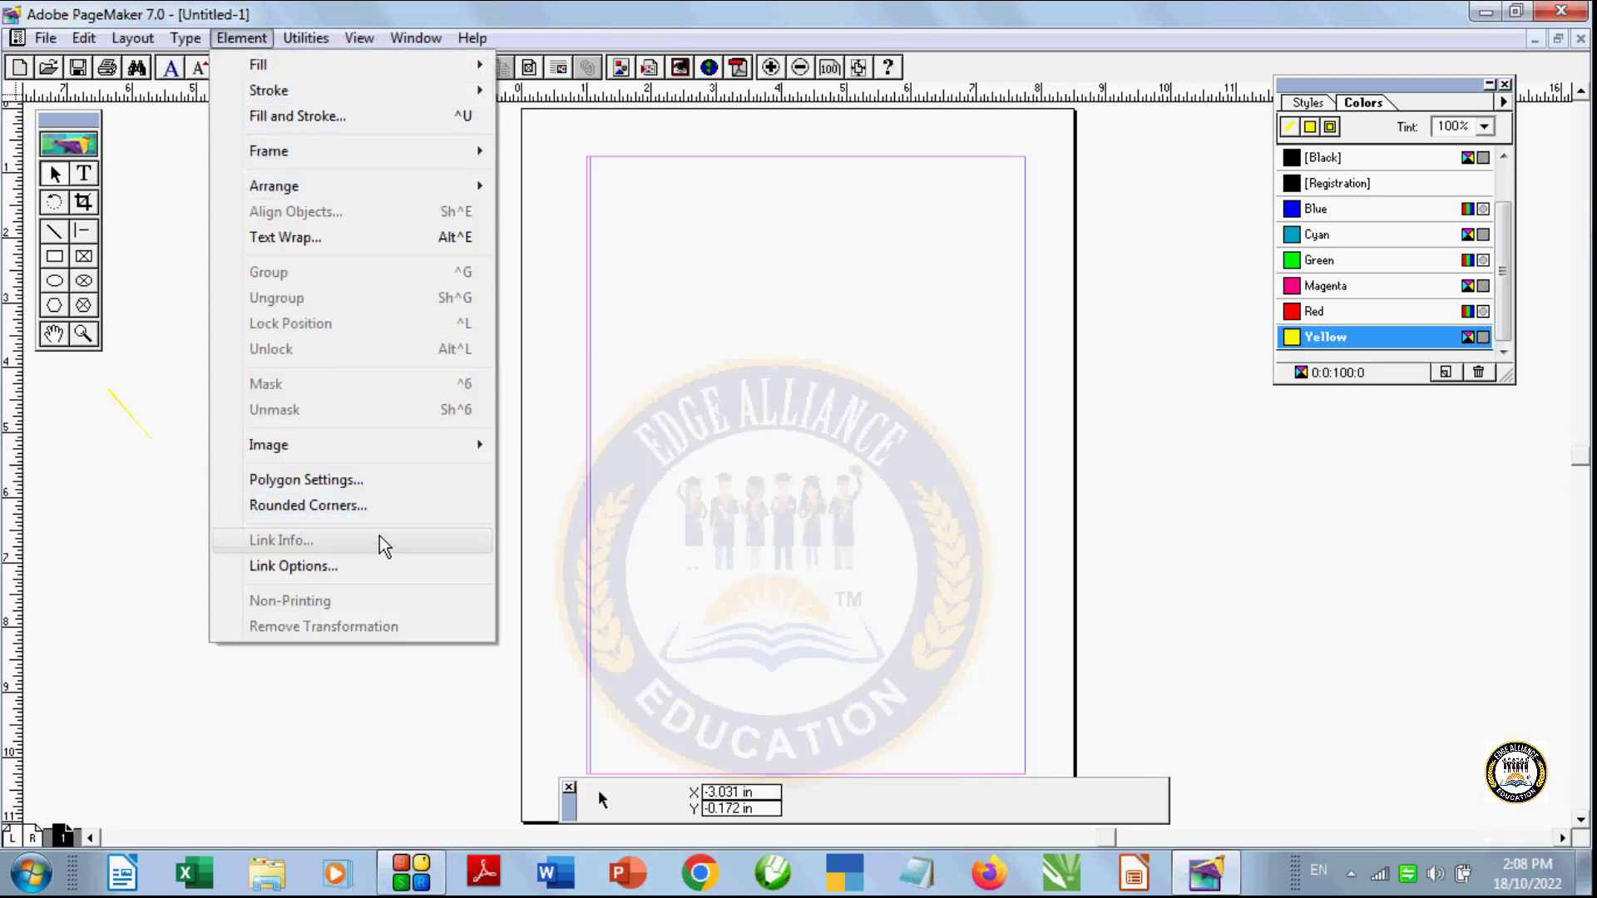
pyautogui.click(33, 471)
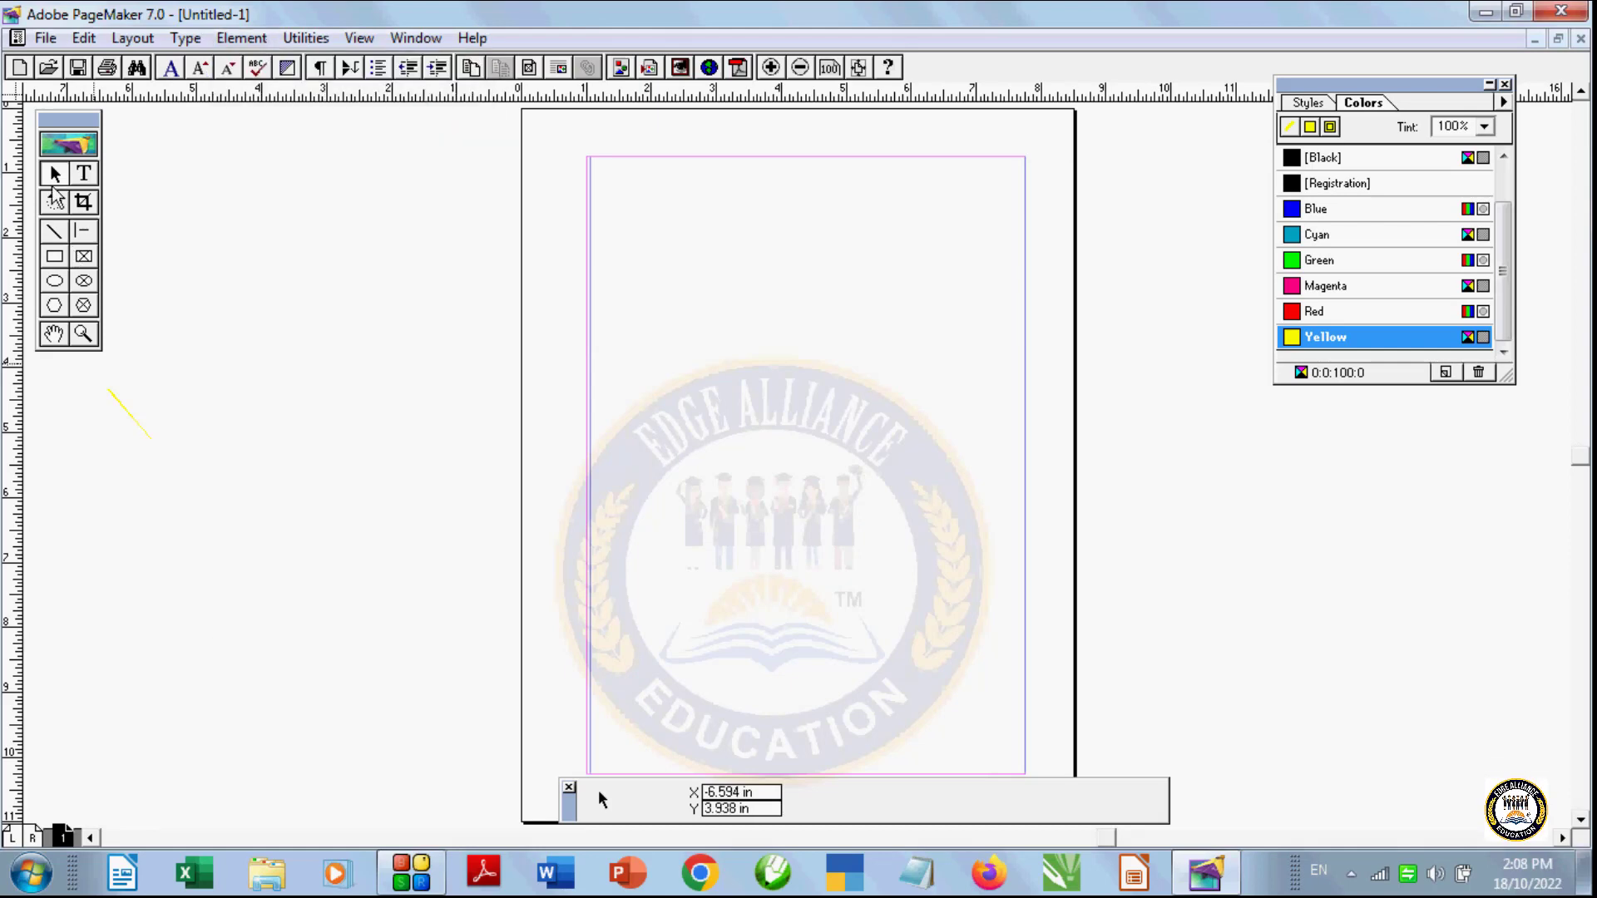
pyautogui.click(45, 38)
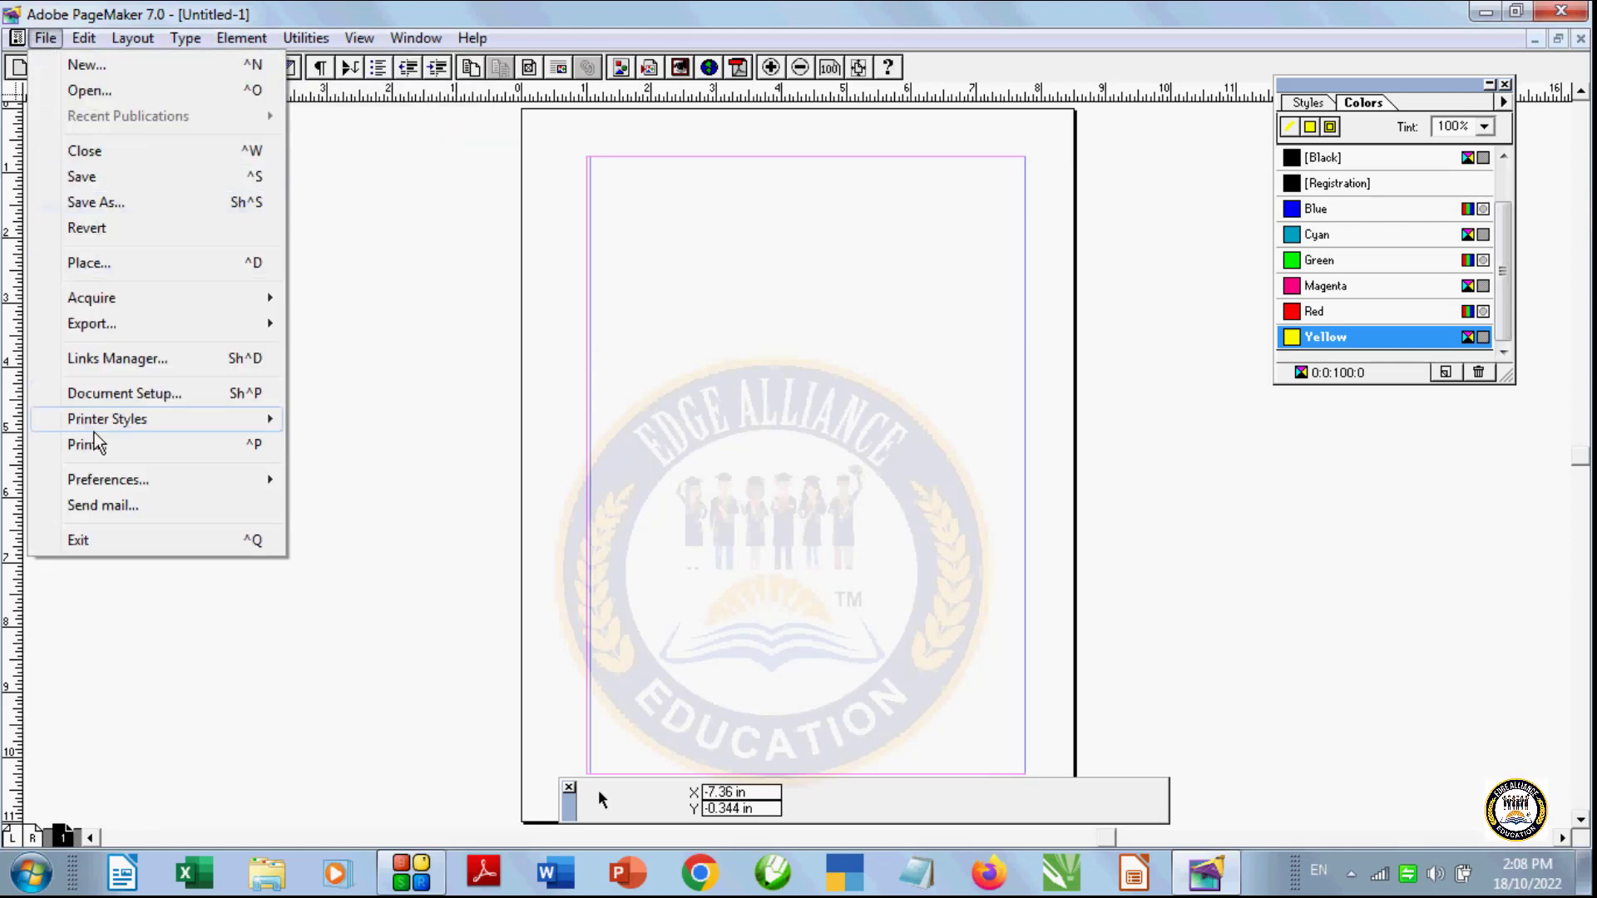
pyautogui.click(441, 446)
pyautogui.click(254, 38)
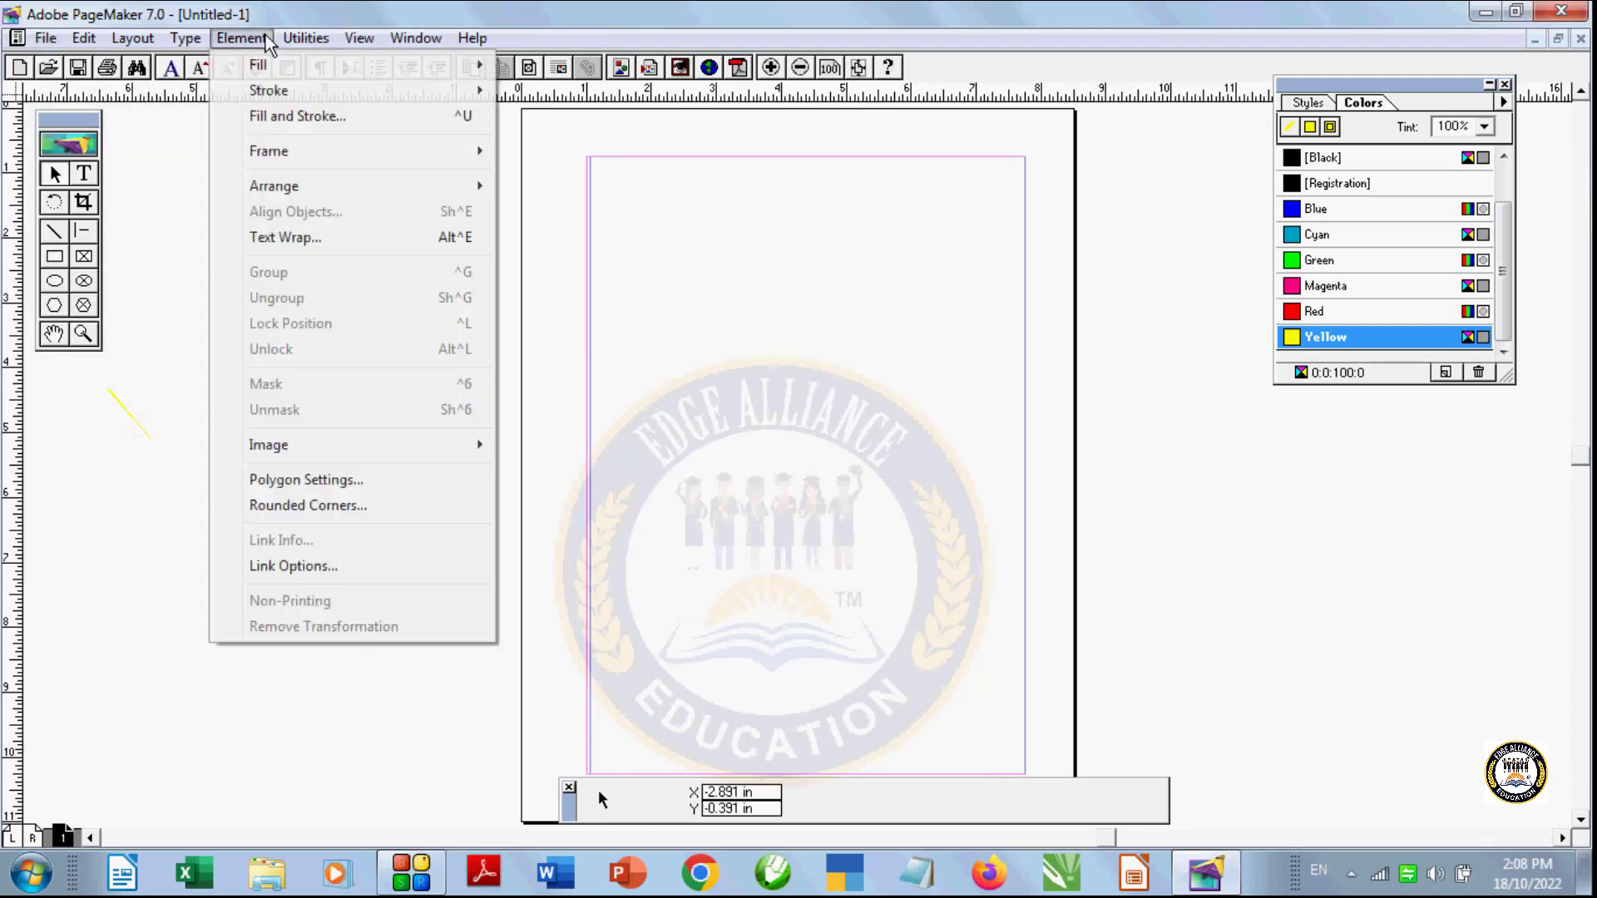
pyautogui.click(322, 686)
# Step: Open Paint and draw a six-point star about 261 by 294 px on the canvas
pyautogui.click(32, 873)
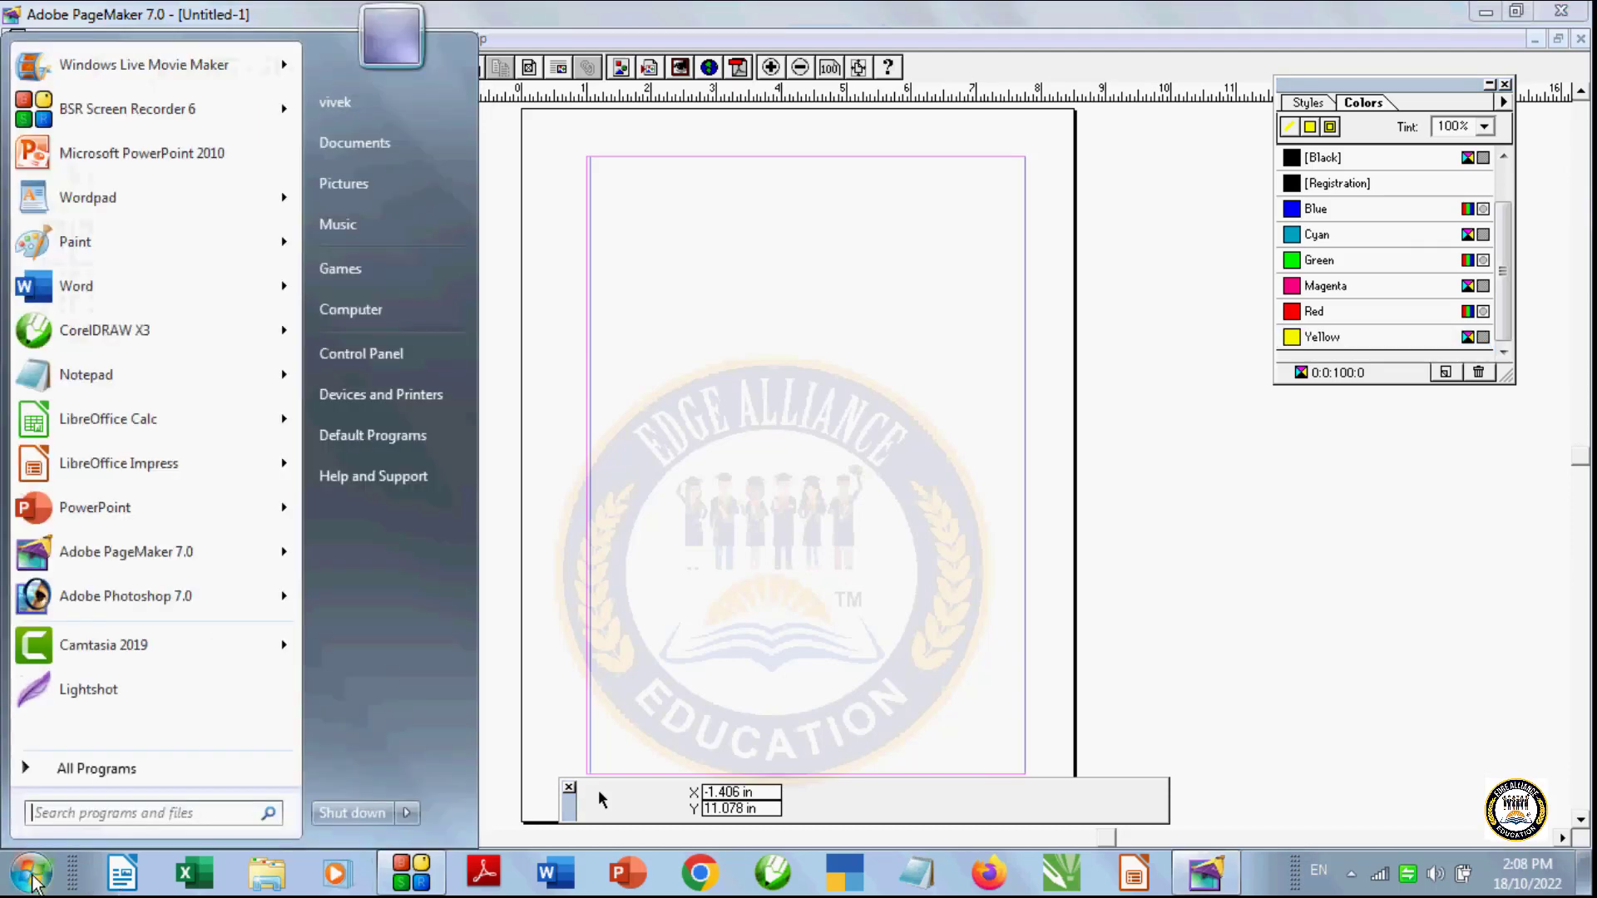
pyautogui.click(114, 244)
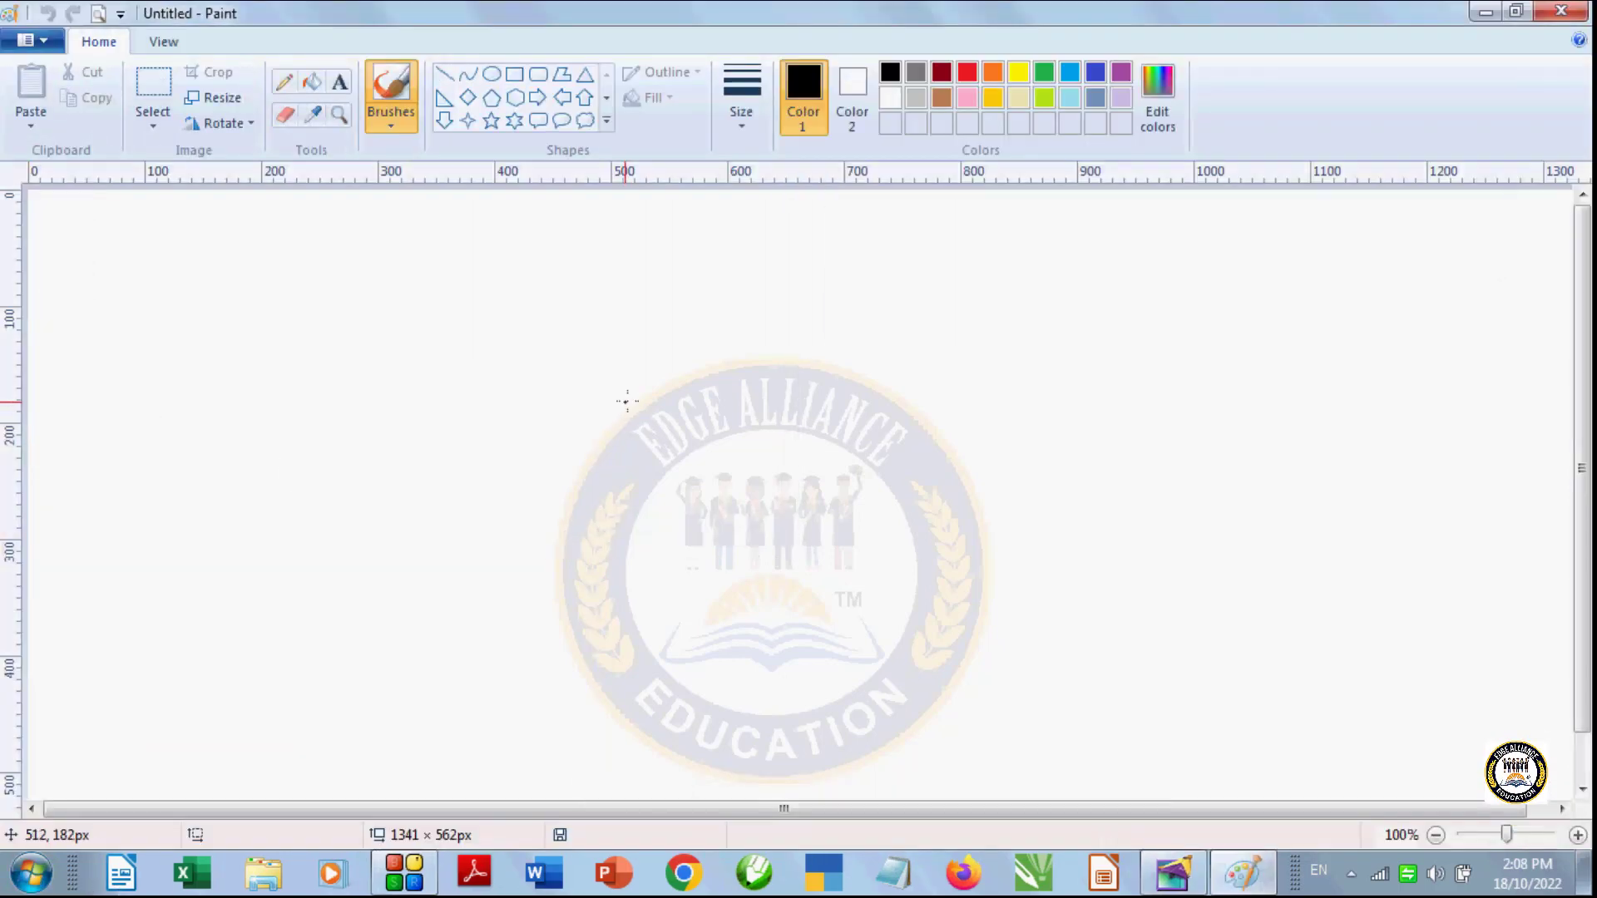
pyautogui.click(514, 120)
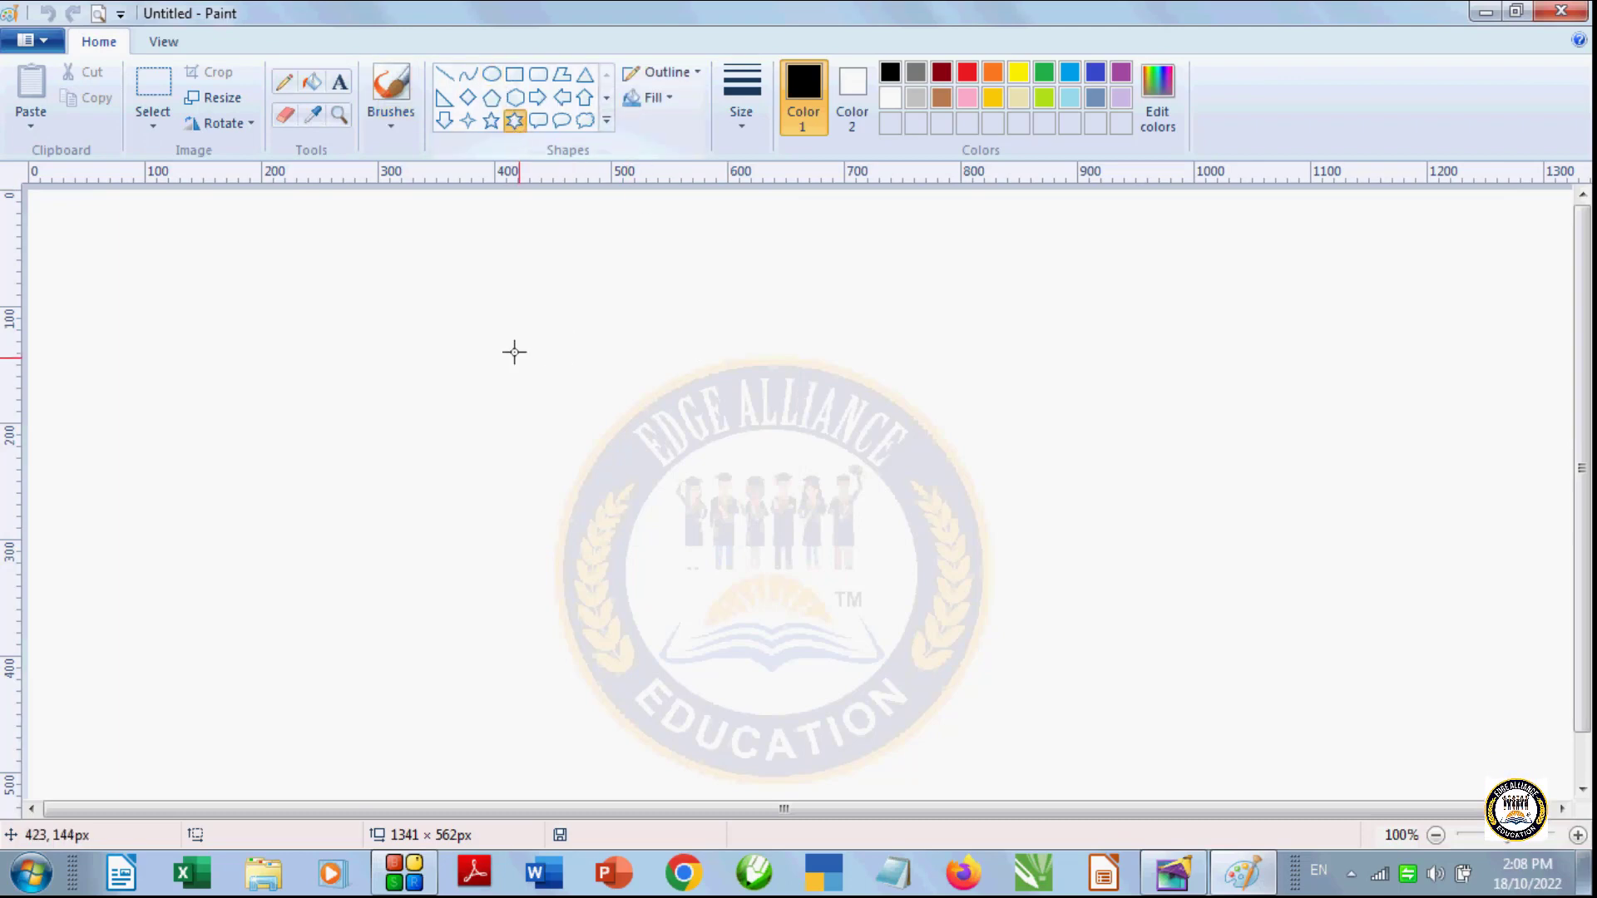
pyautogui.moveTo(492, 312); pyautogui.dragTo(800, 655)
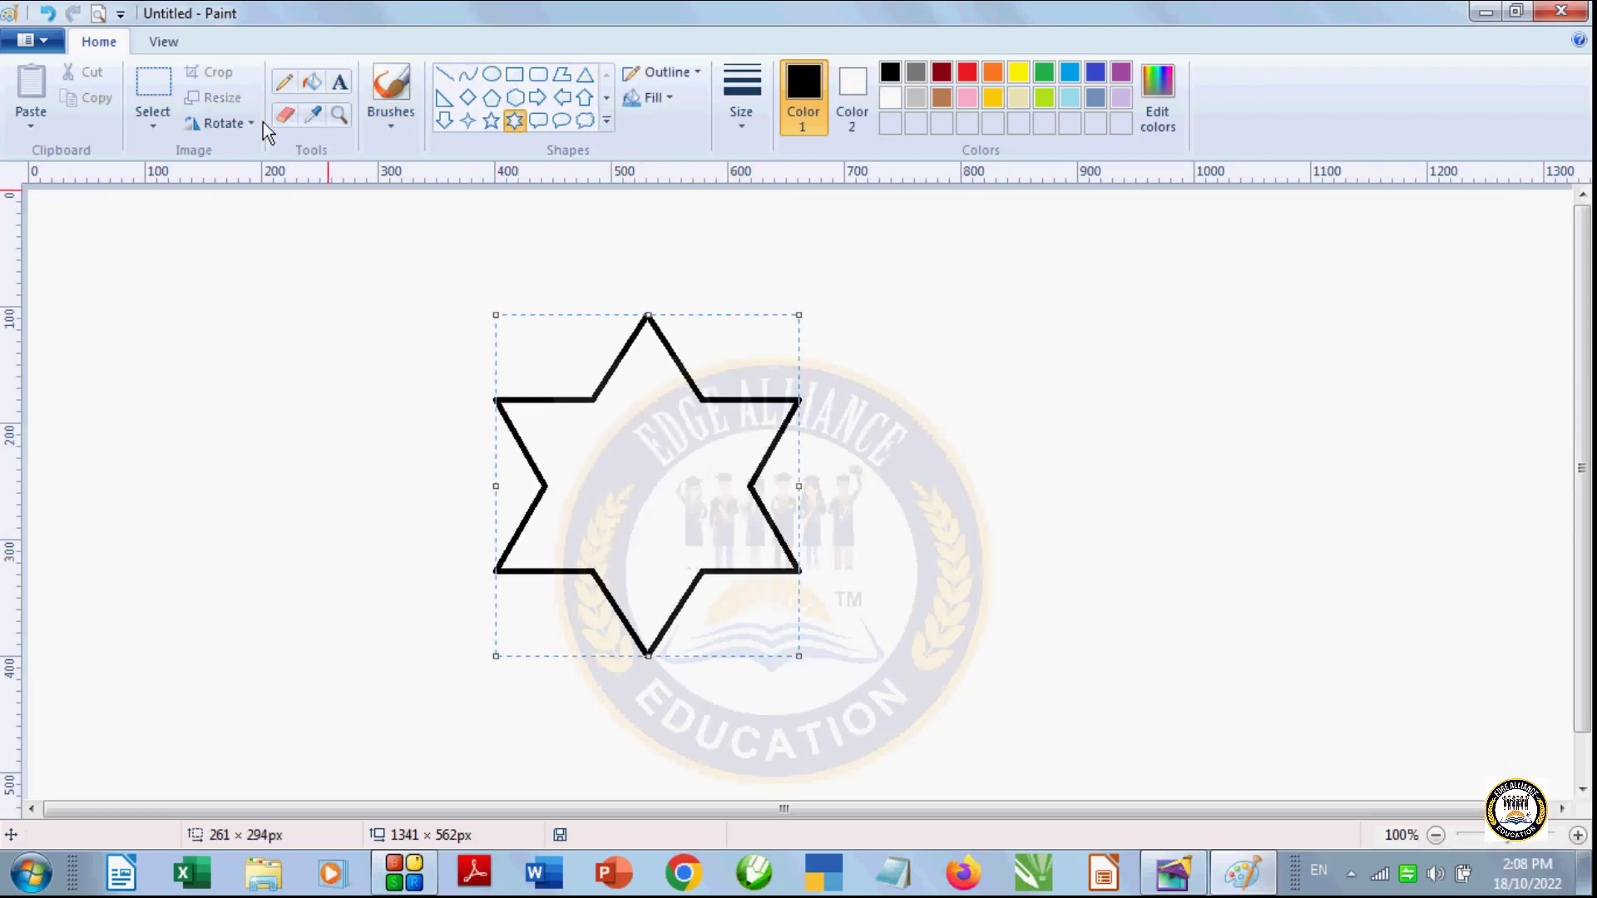
# Step: Fill the six-point star with black and recolour it yellow
pyautogui.click(310, 83)
pyautogui.click(536, 422)
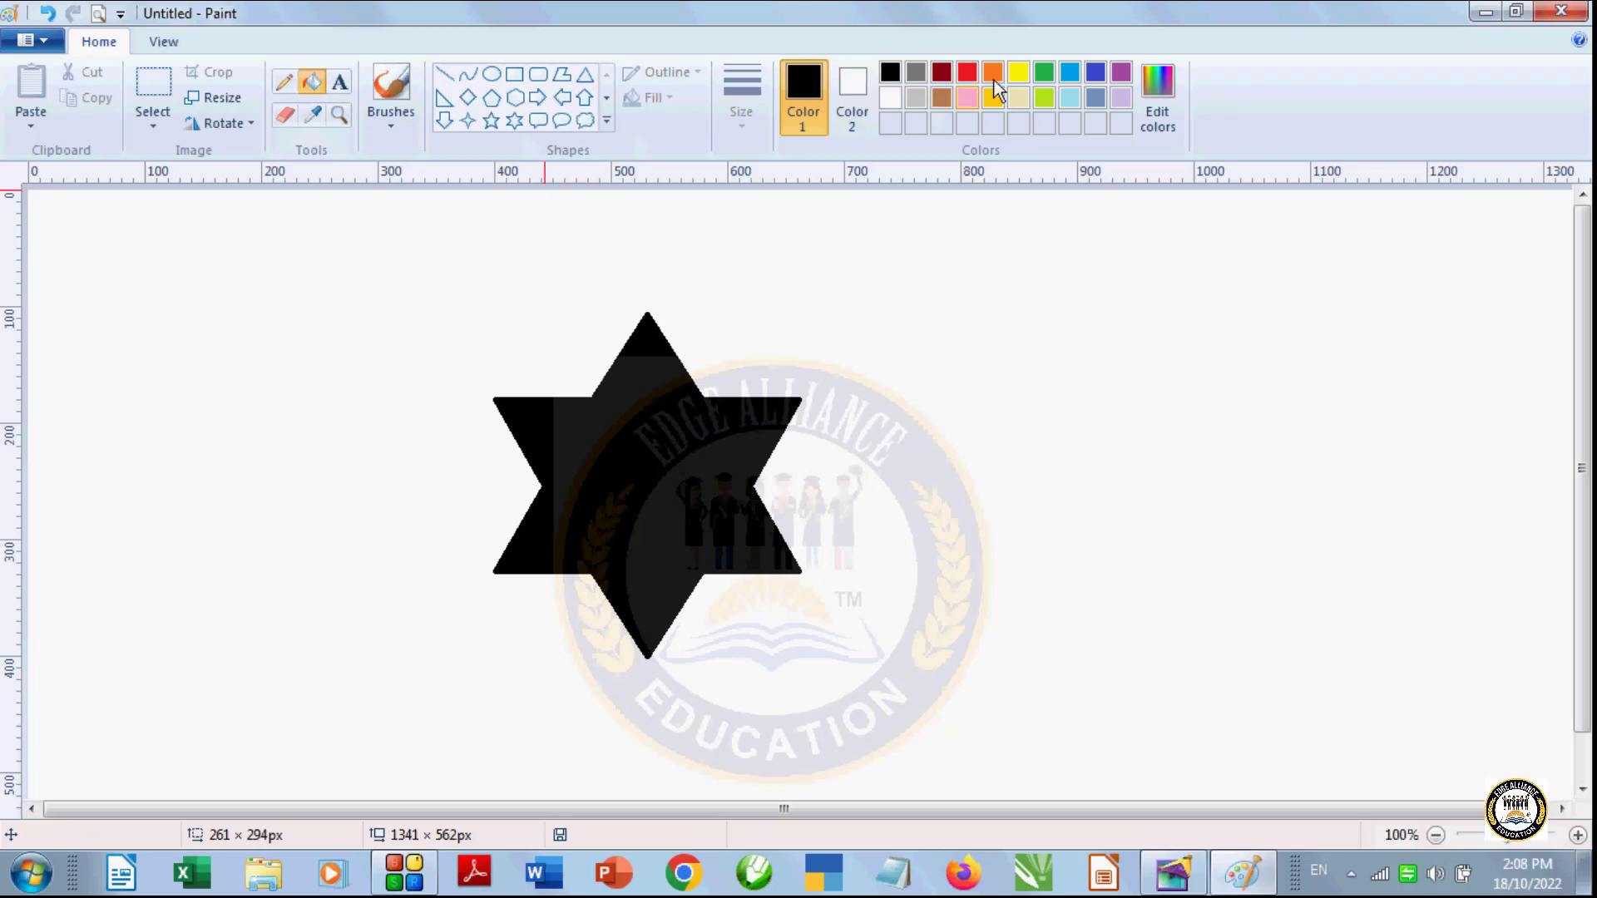
pyautogui.click(674, 445)
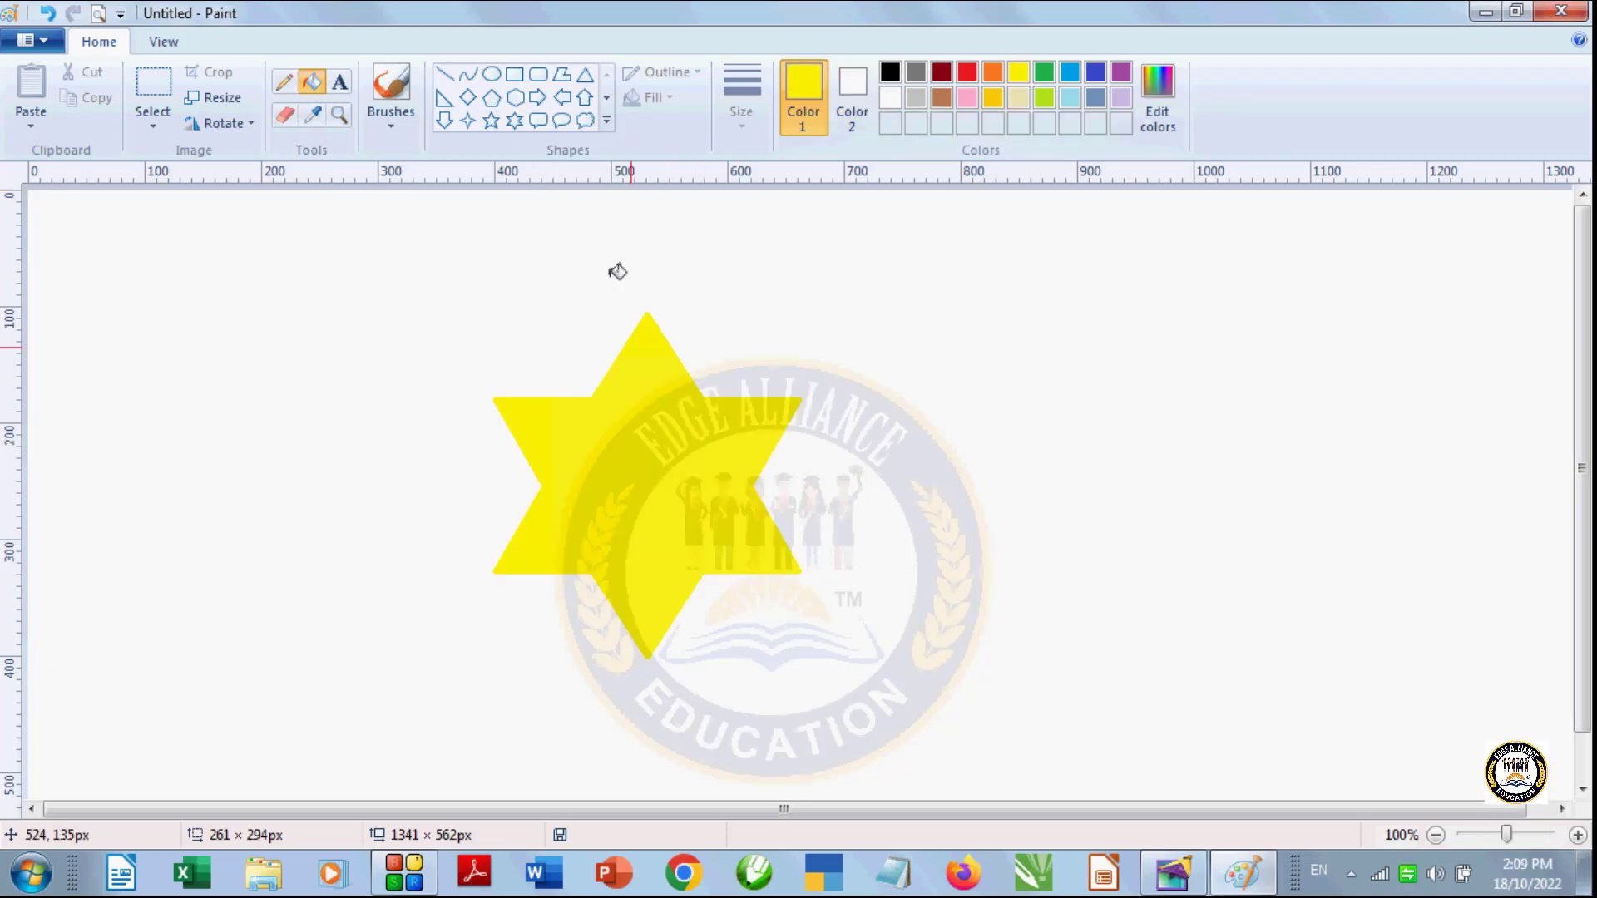
# Step: Save the star picture to the Desktop as a PNG file named uuu
pyautogui.click(539, 97)
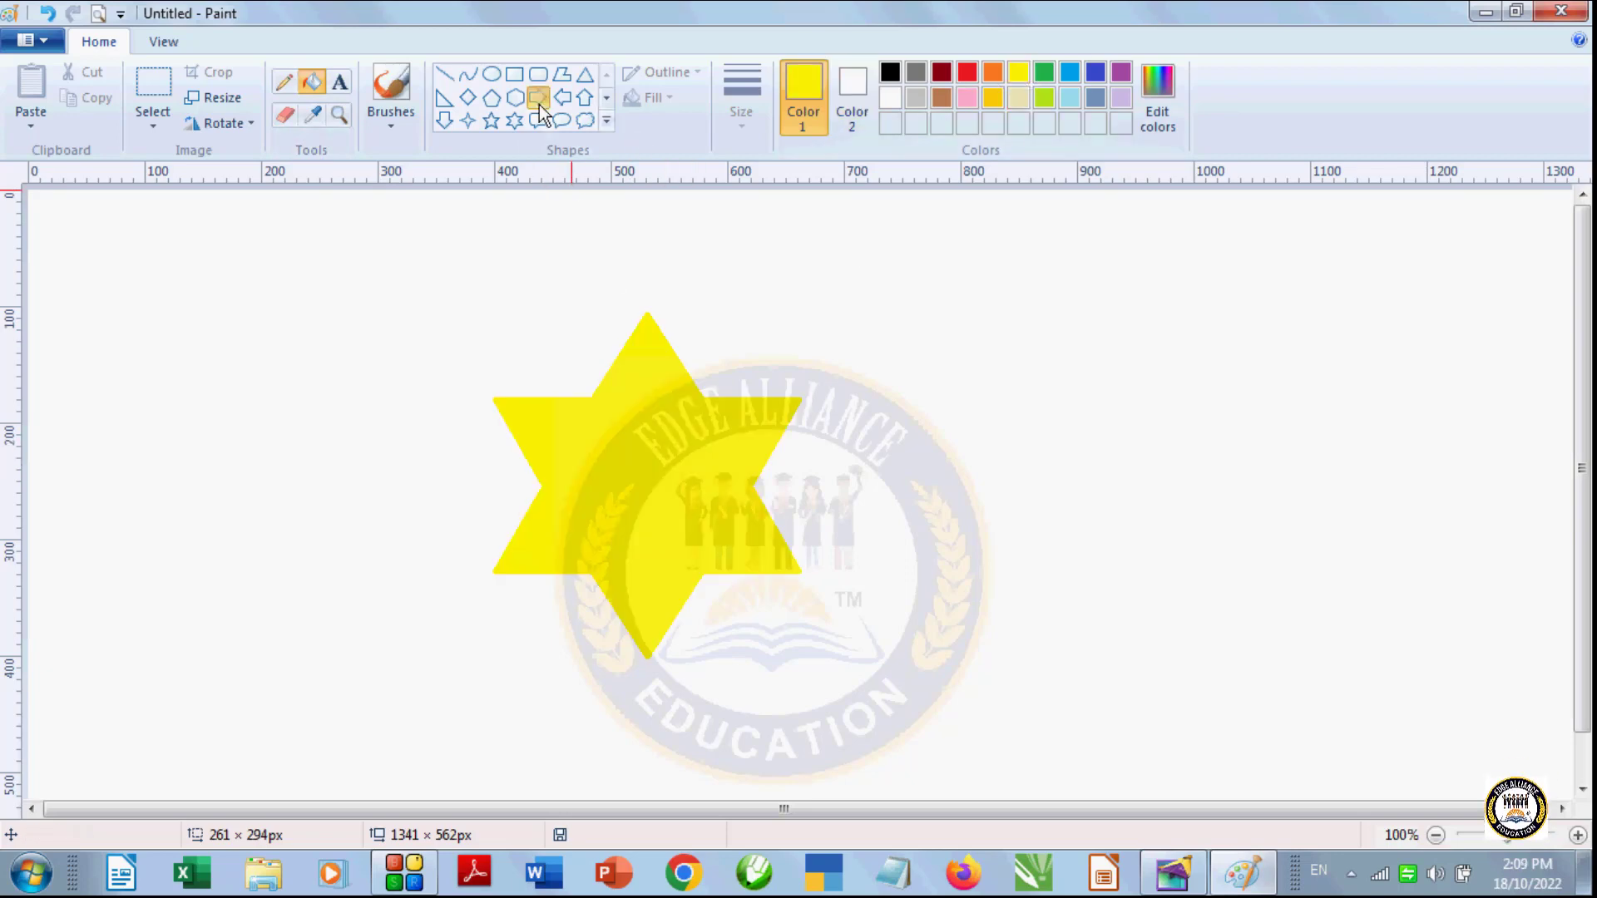
pyautogui.click(33, 40)
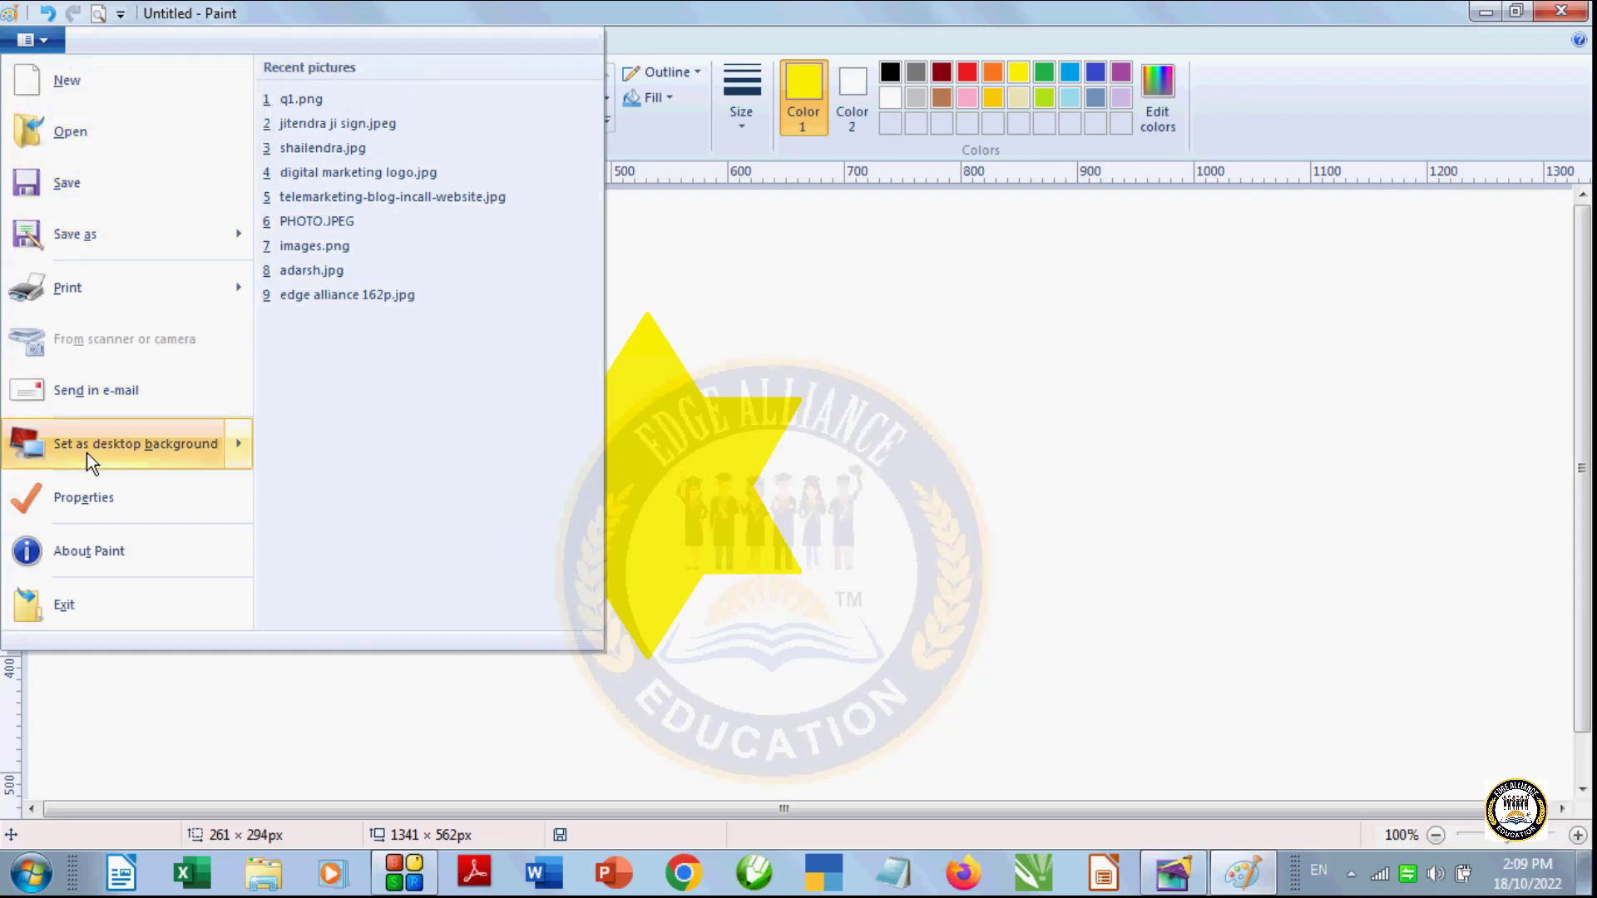
pyautogui.click(122, 233)
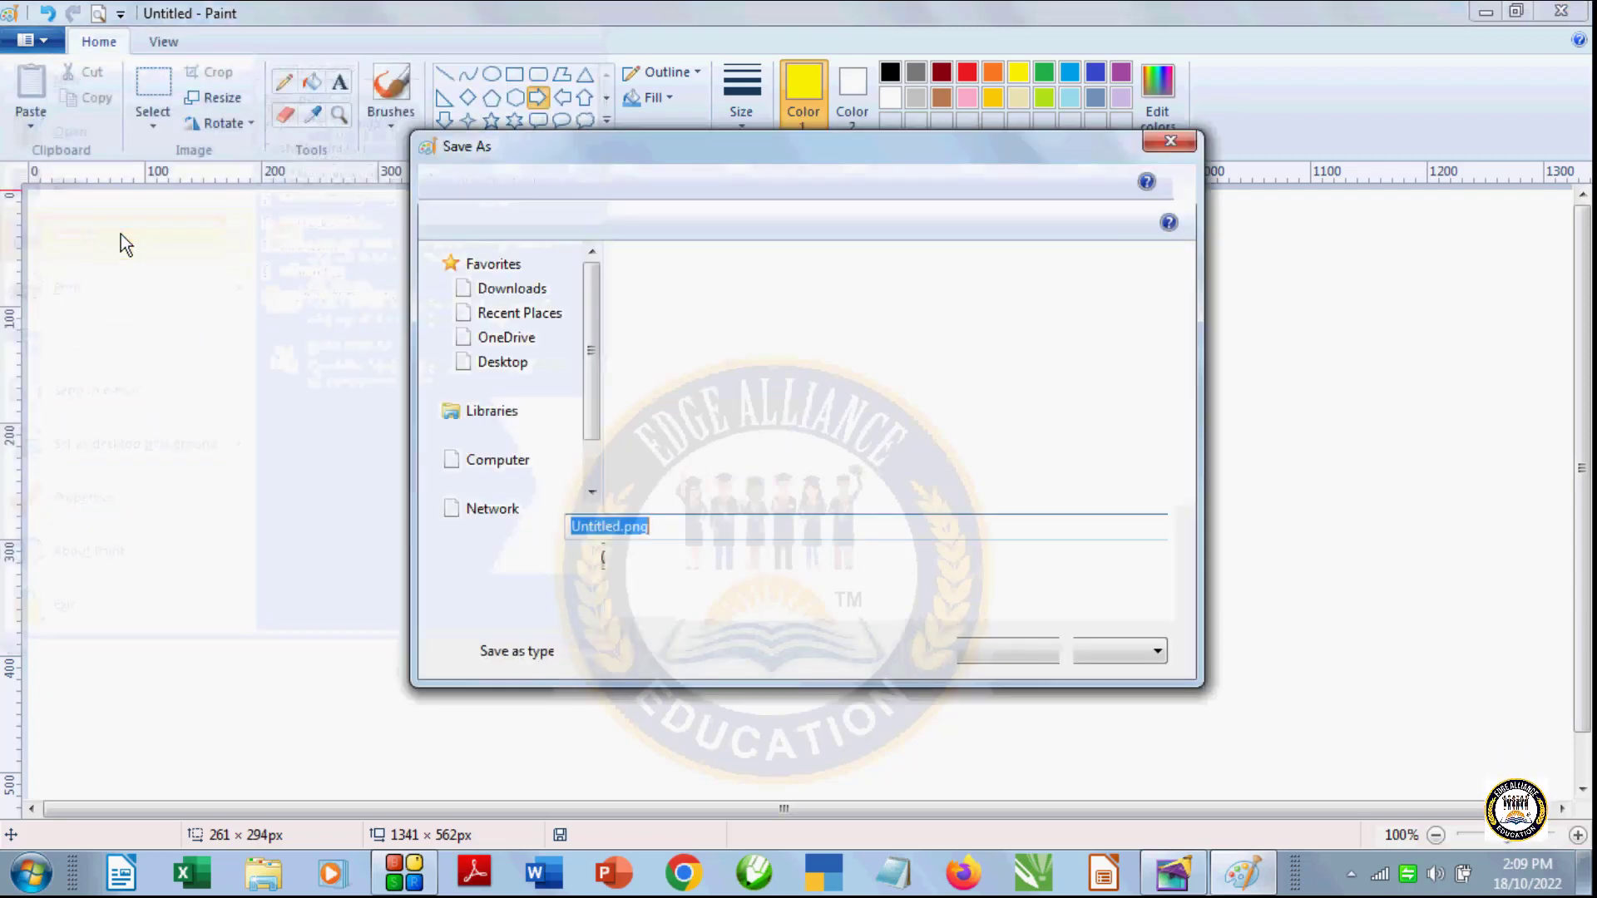
pyautogui.press('BackSpace')
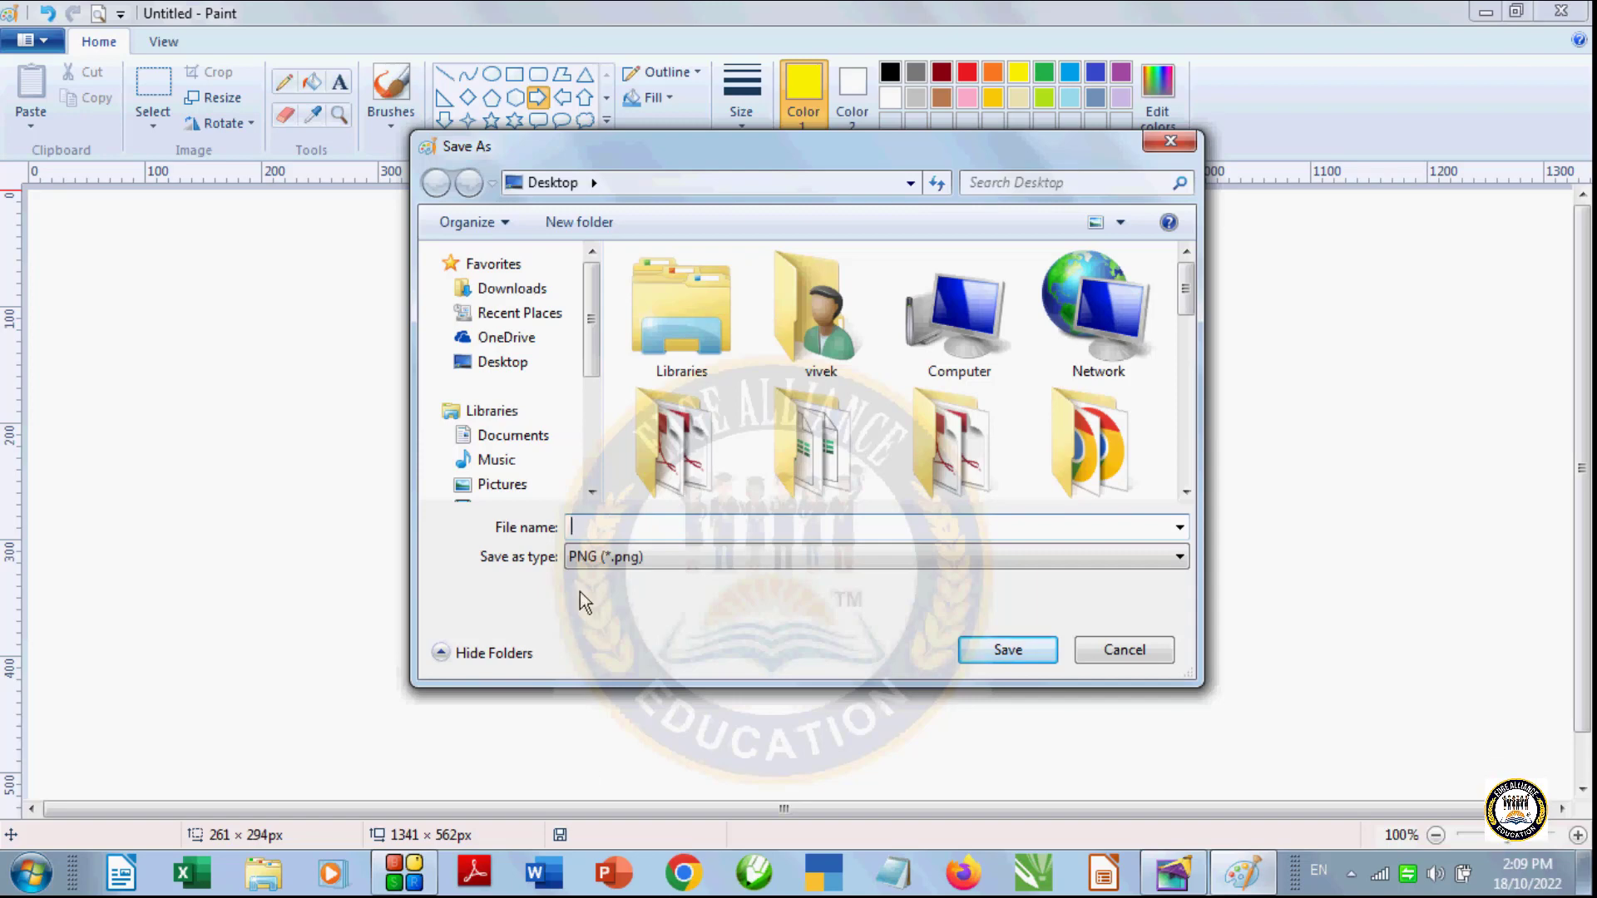
pyautogui.write('uuu')
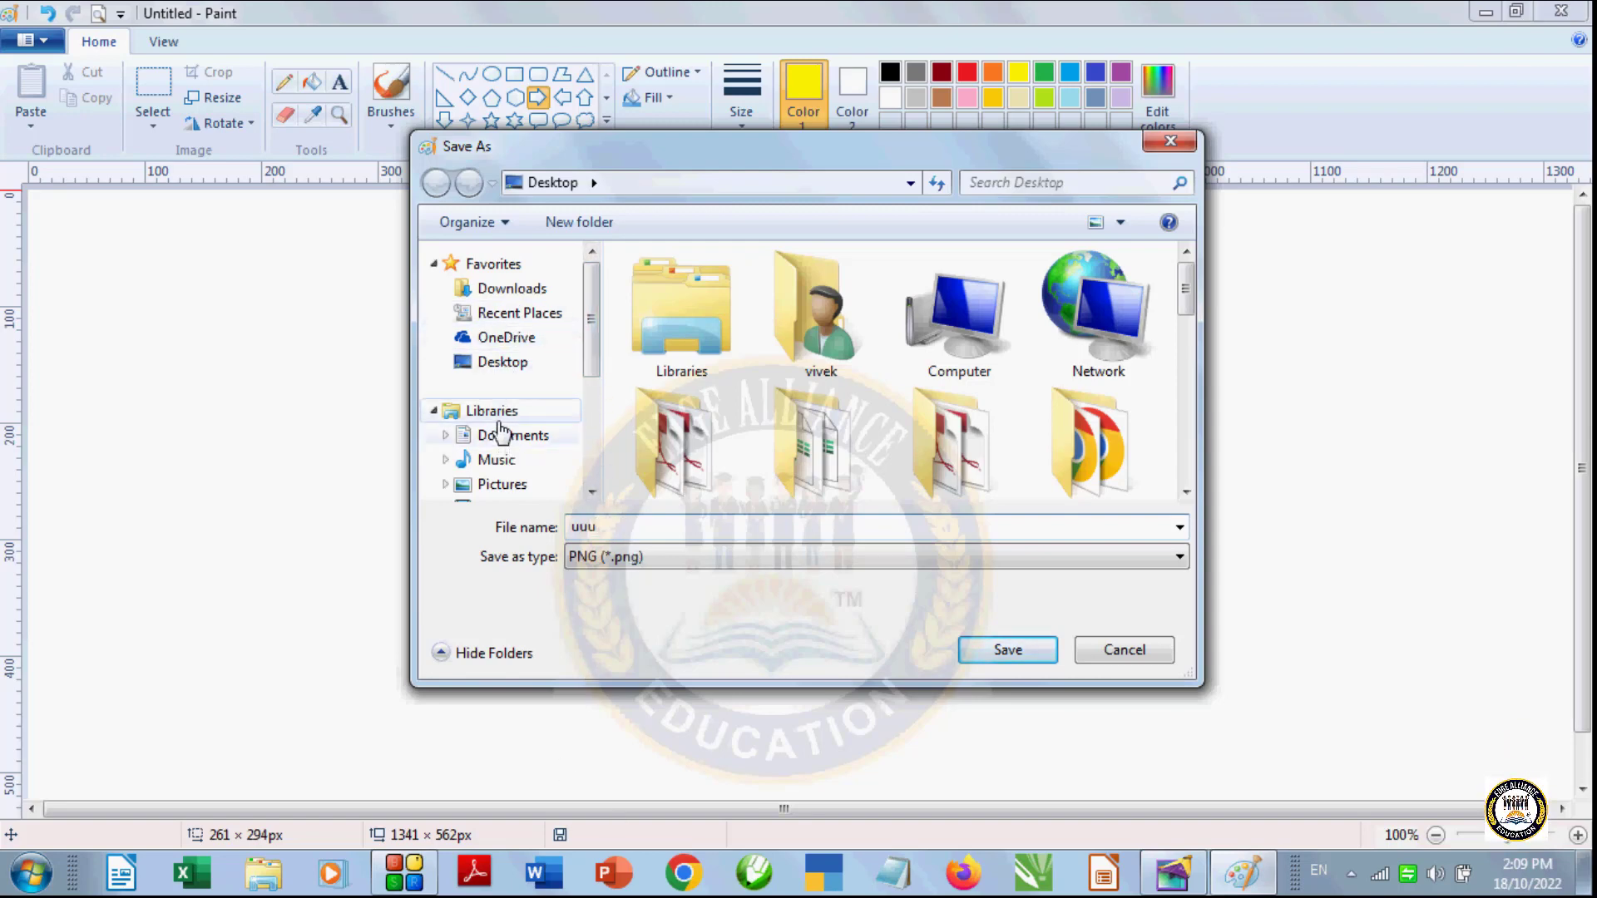
pyautogui.click(505, 366)
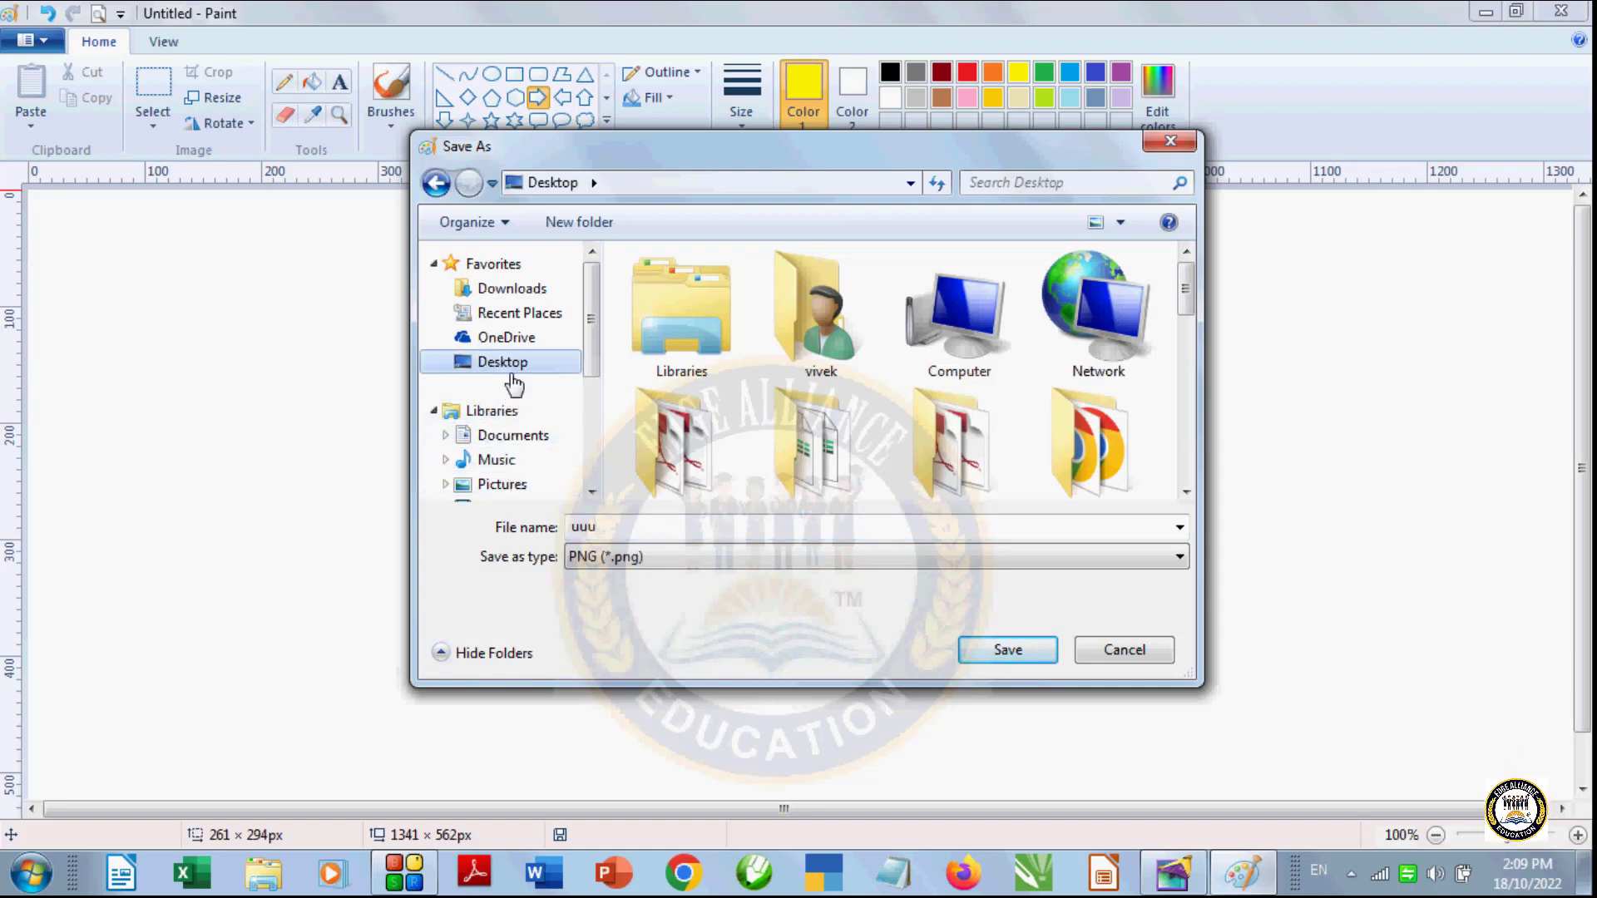
pyautogui.click(1001, 657)
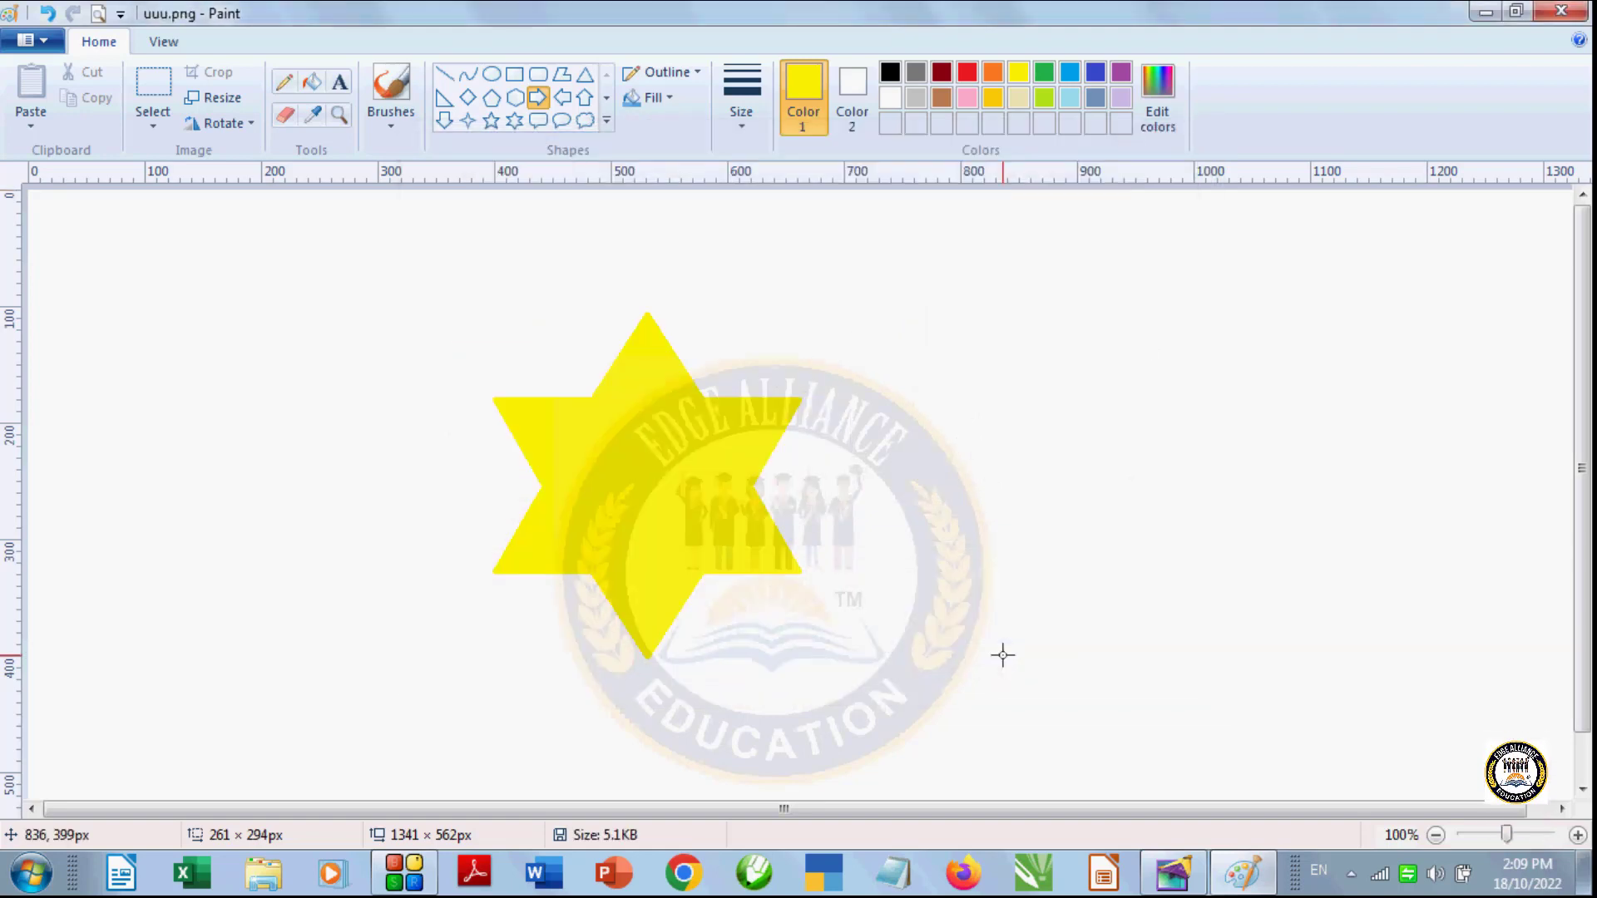
# Step: Switch to PageMaker and place uuu.png from the Desktop on the page at about 5.234 by 5.047 in
pyautogui.click(1175, 874)
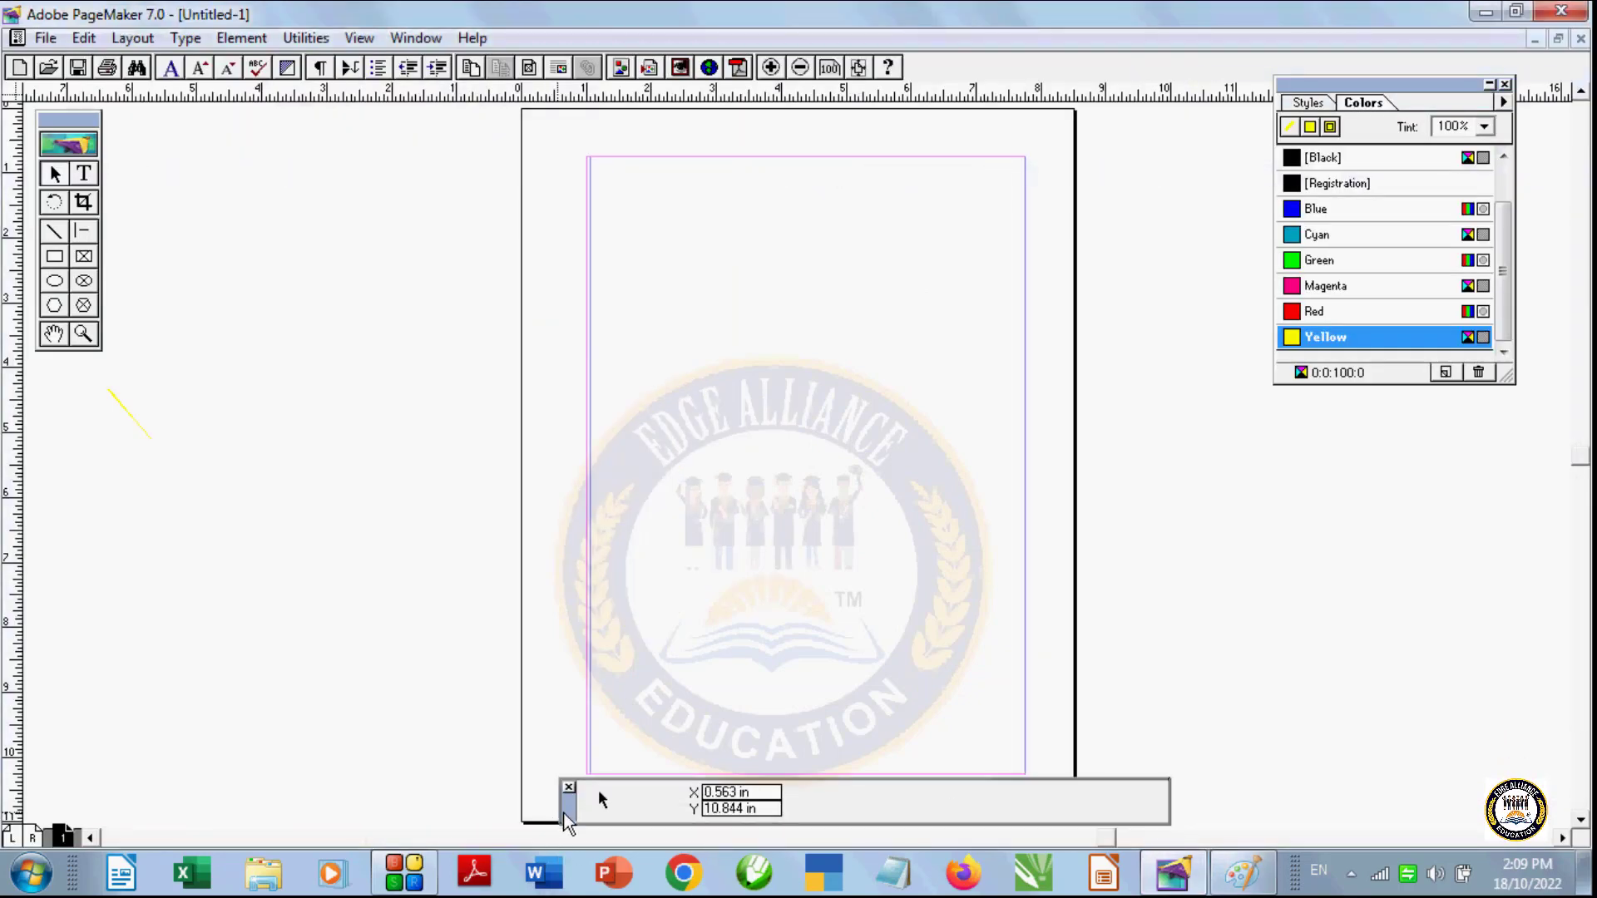
pyautogui.moveTo(566, 822); pyautogui.dragTo(563, 826)
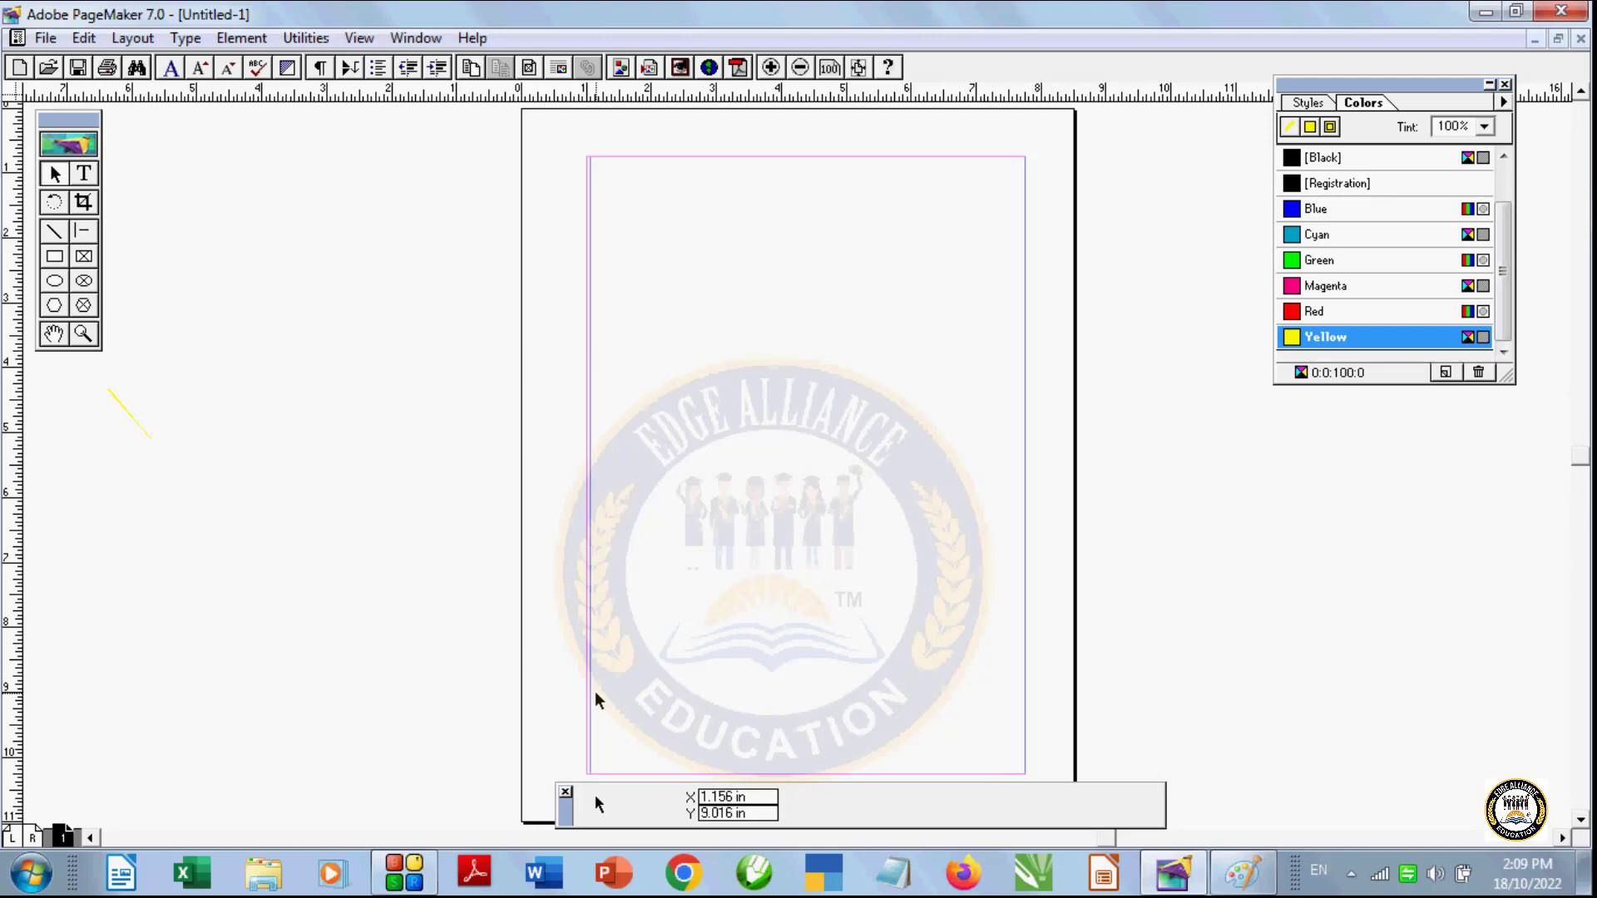
pyautogui.hotkey('ctrl', 'd')
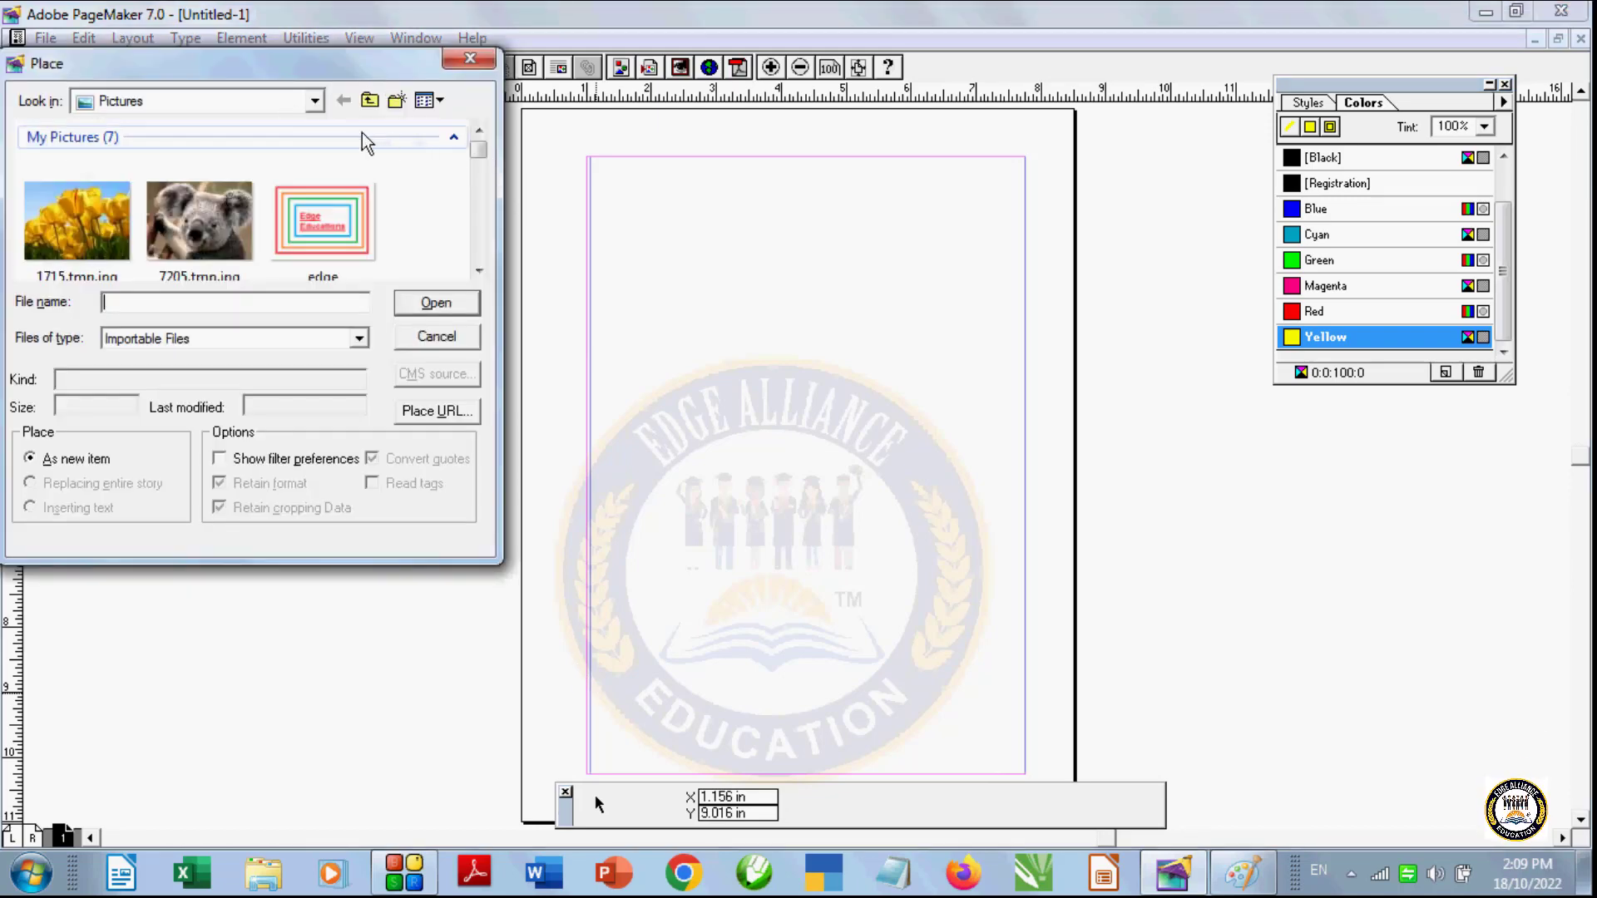
pyautogui.click(315, 101)
pyautogui.click(366, 166)
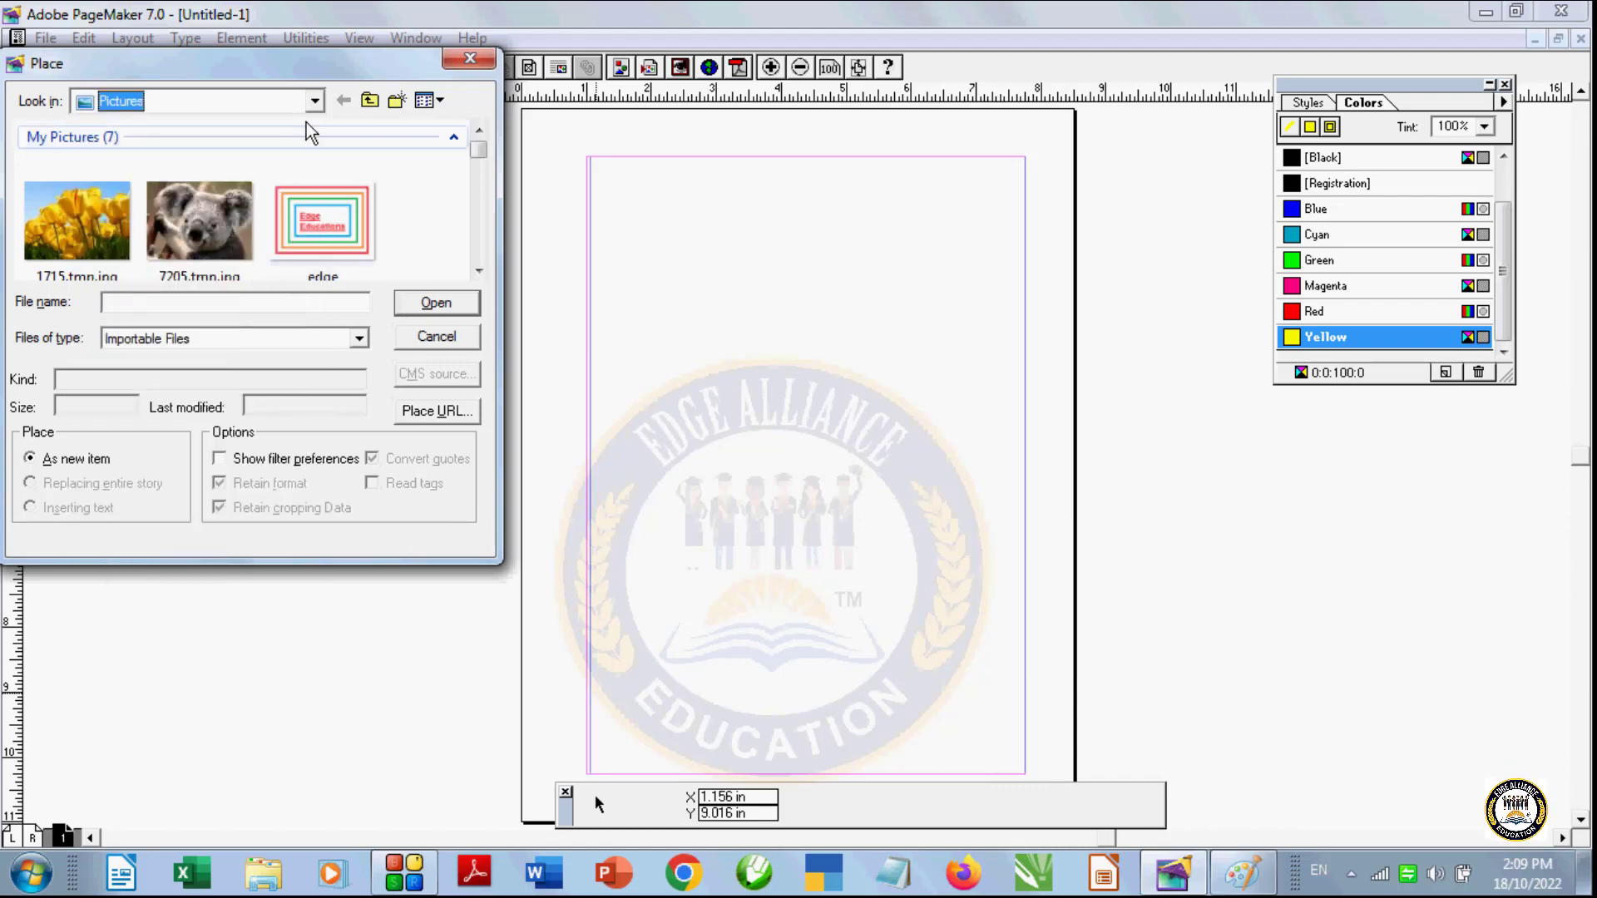
pyautogui.click(315, 101)
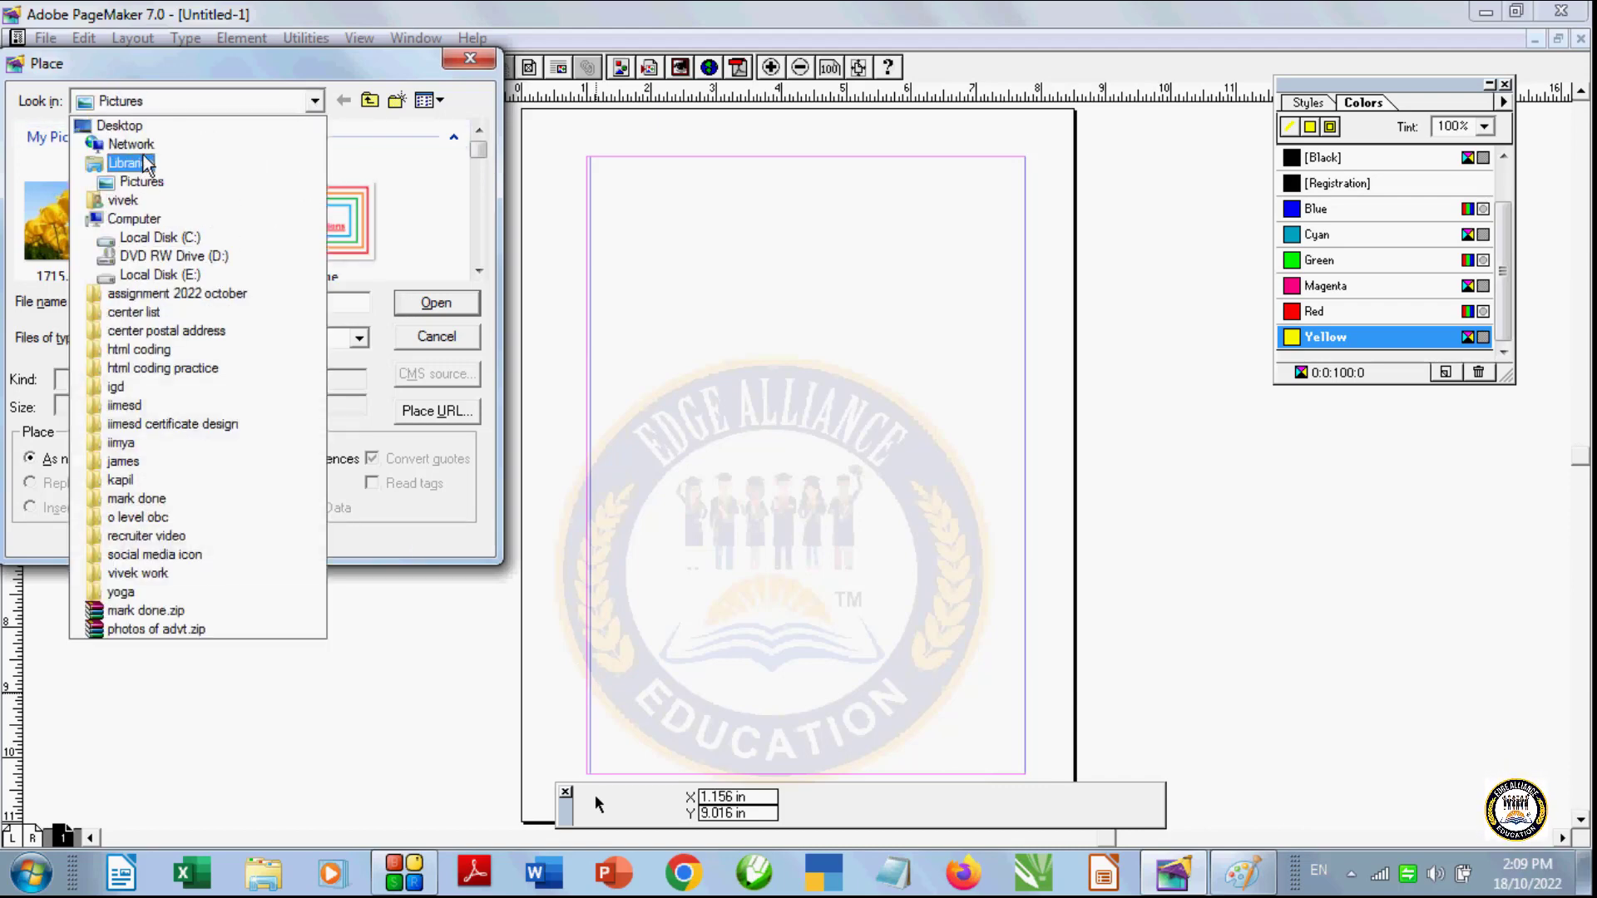
pyautogui.click(138, 127)
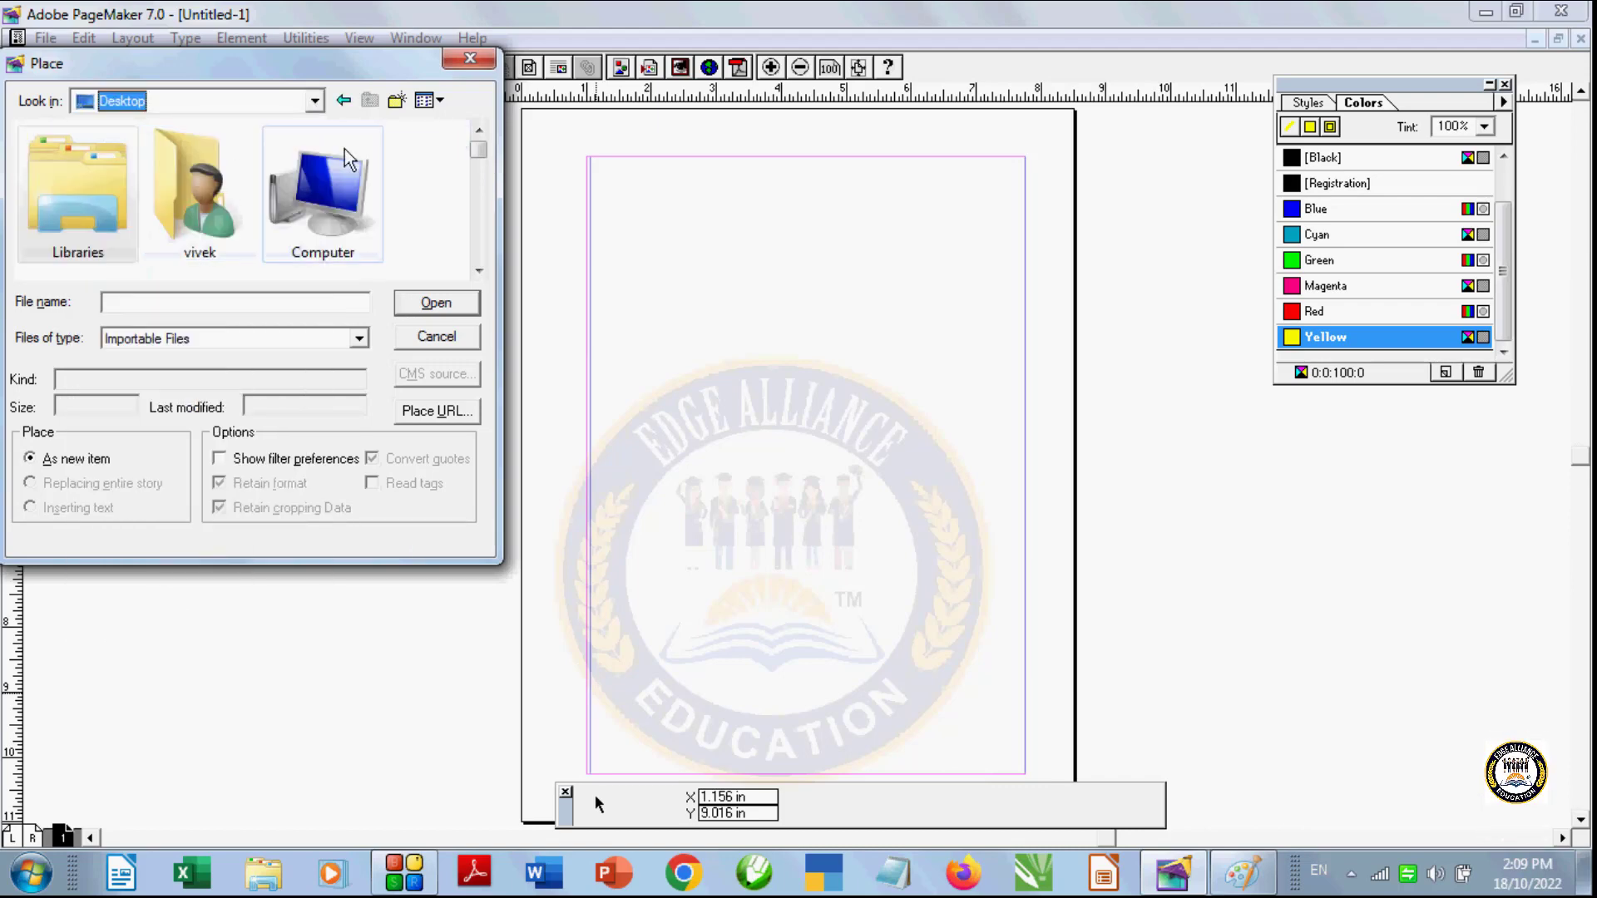
pyautogui.moveTo(478, 150); pyautogui.dragTo(500, 251)
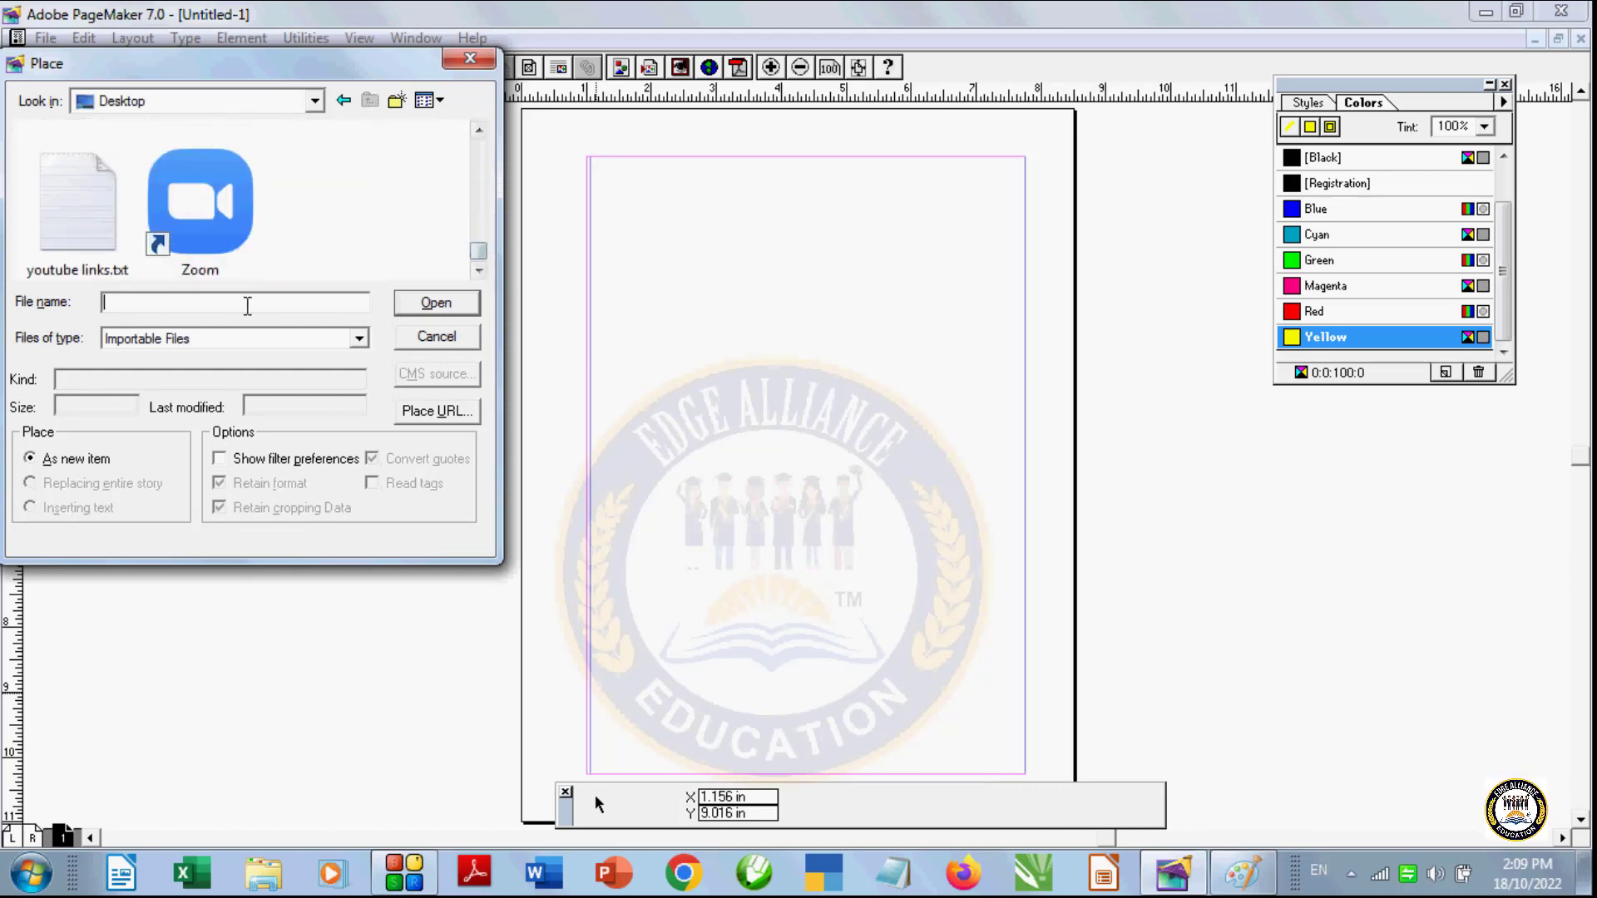
pyautogui.write('uu')
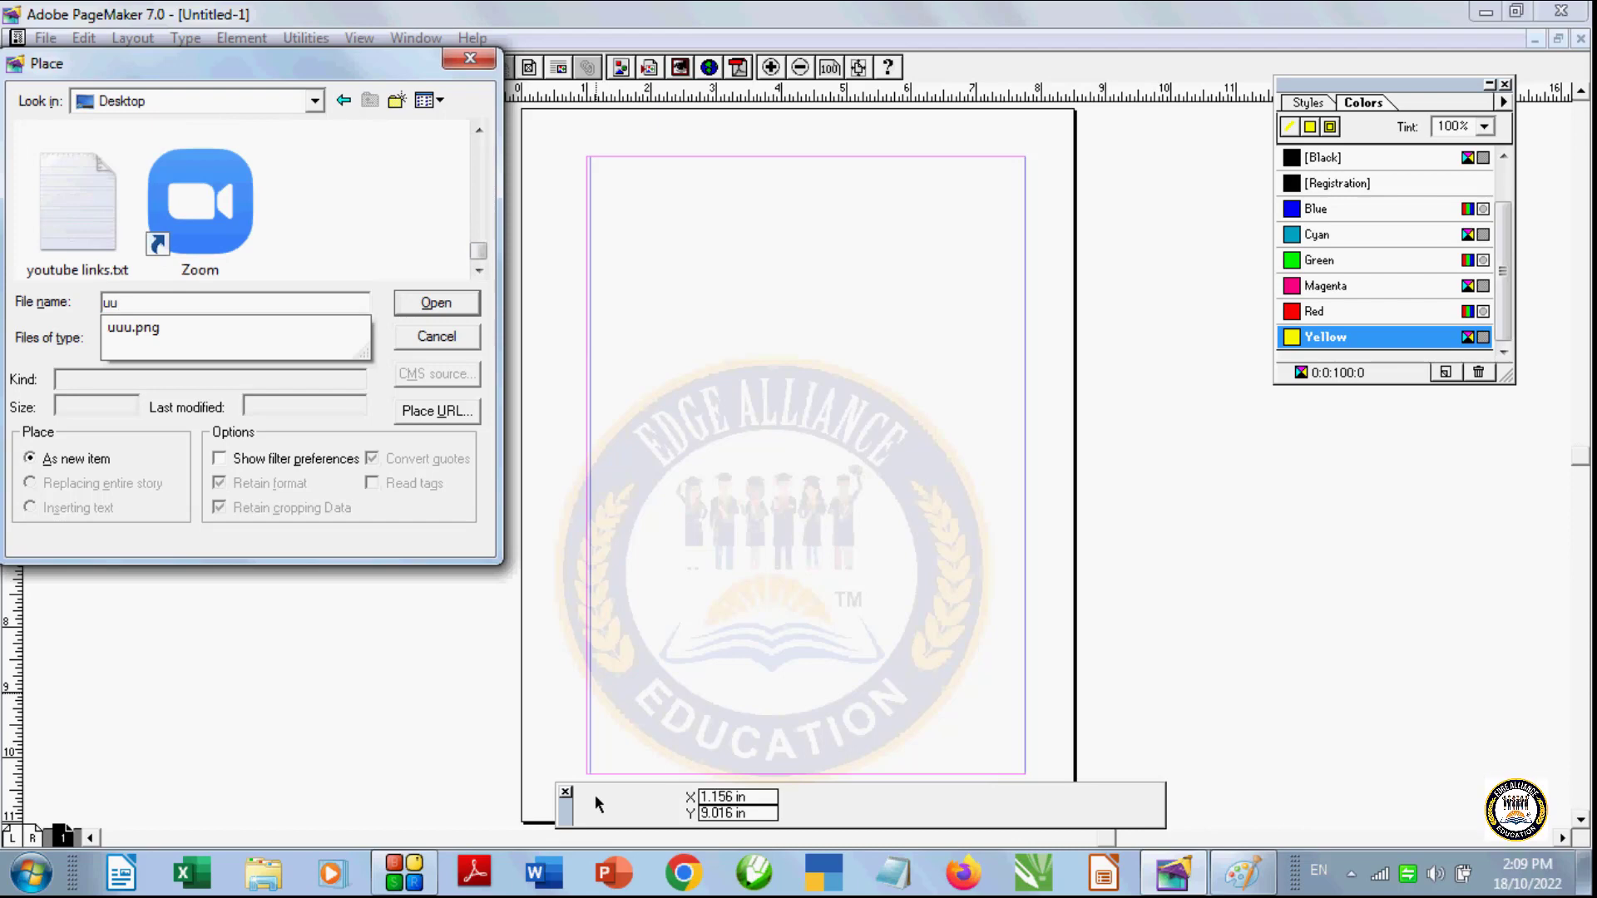
pyautogui.click(204, 331)
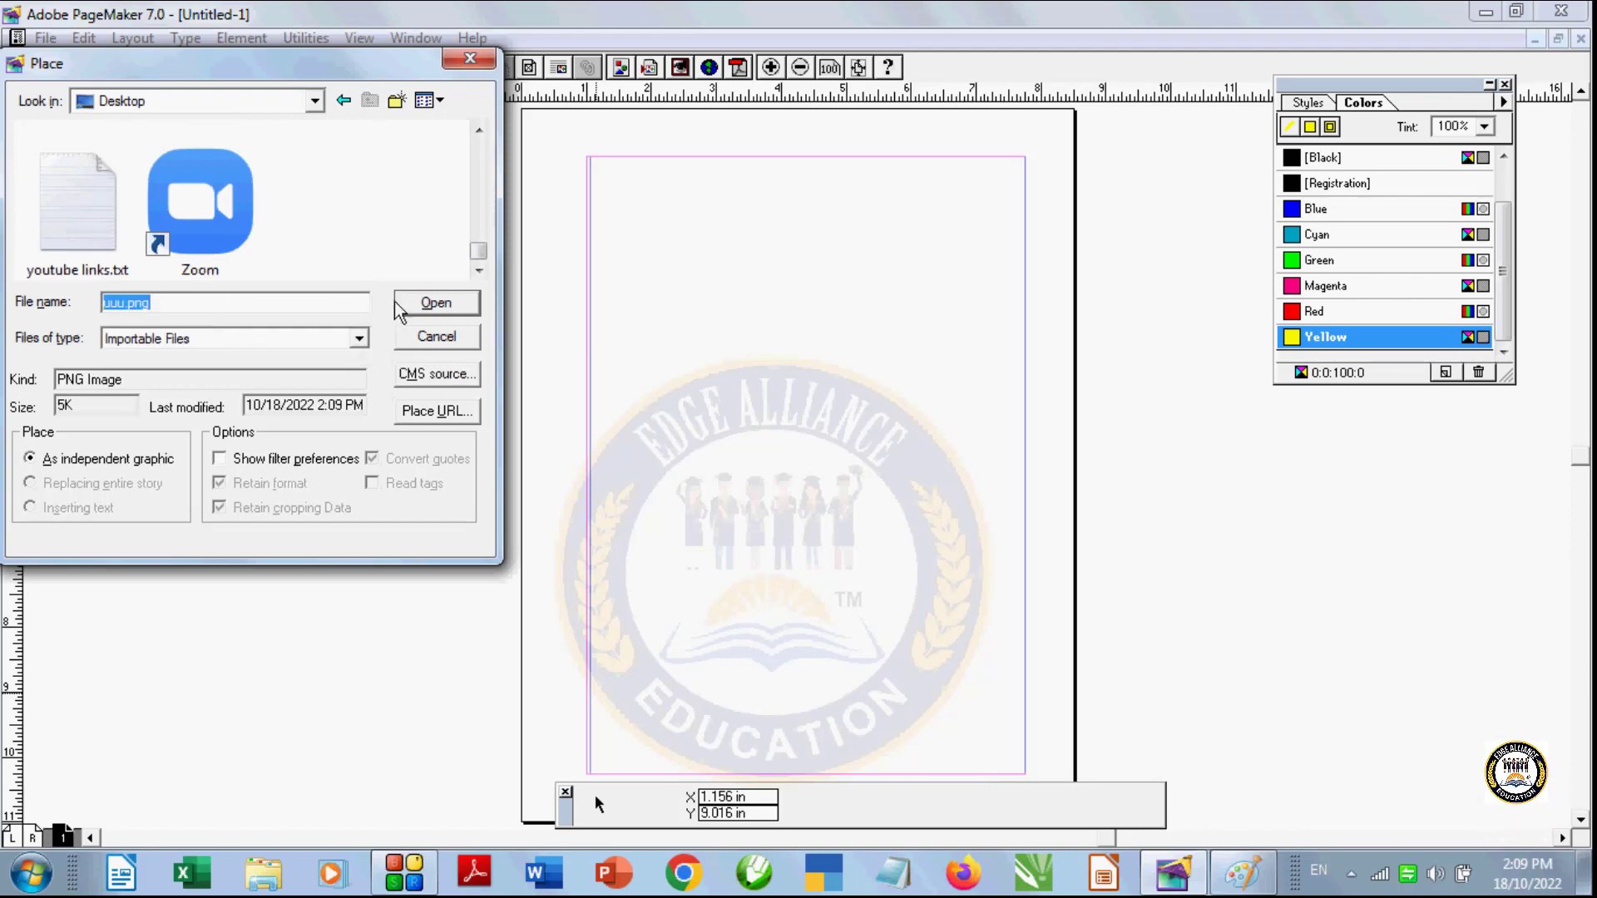
pyautogui.click(437, 303)
pyautogui.moveTo(632, 279); pyautogui.dragTo(972, 605)
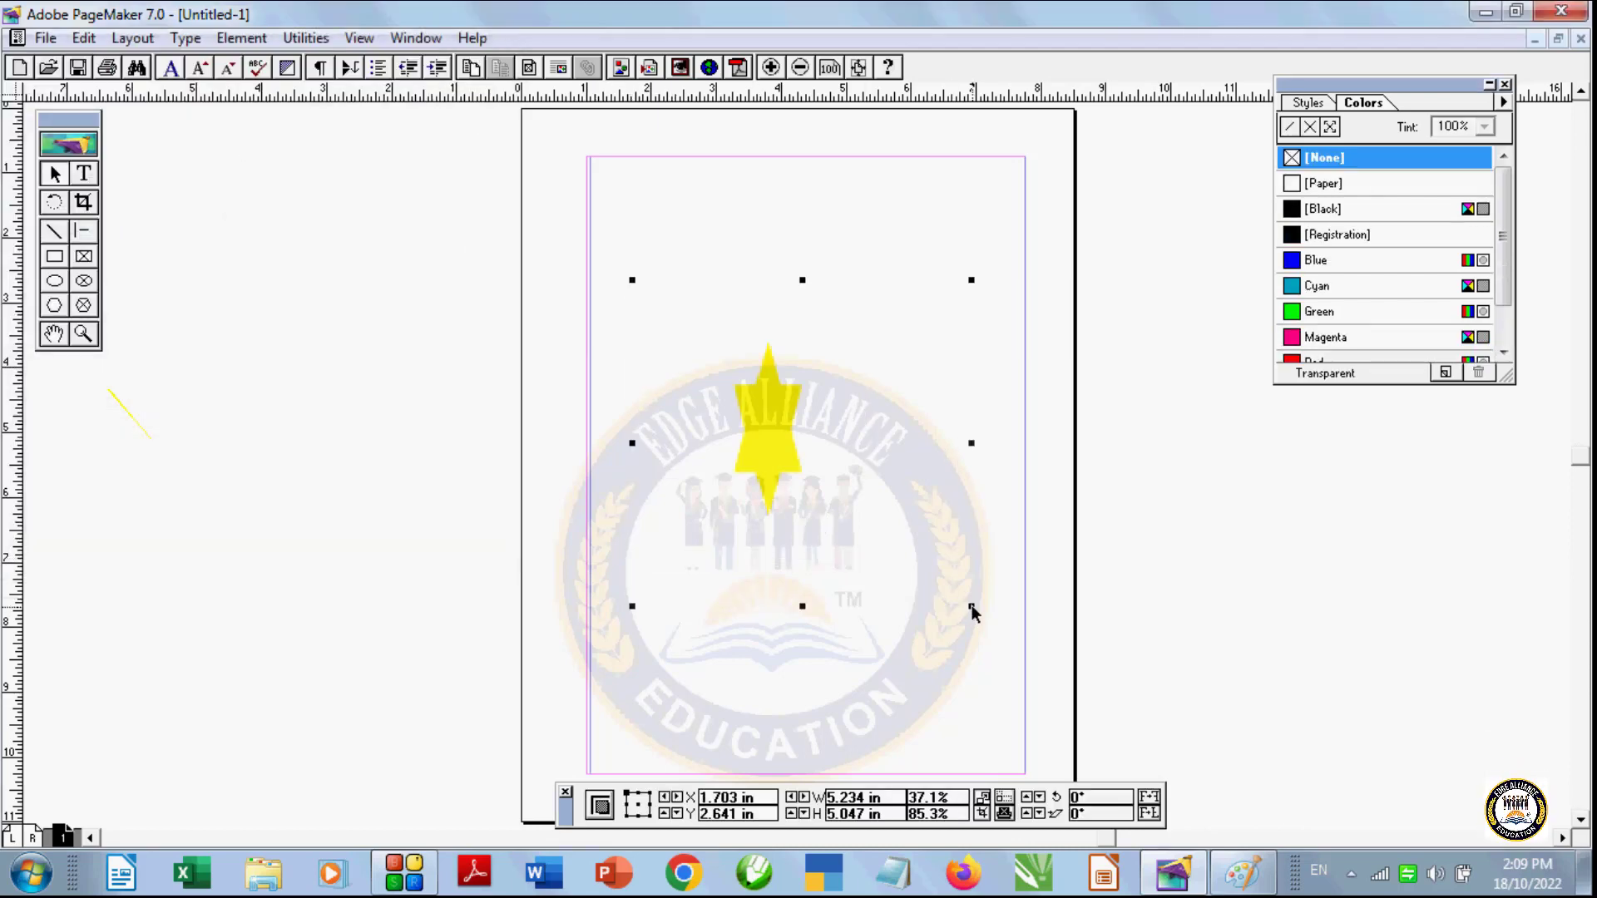
# Step: Examine the link information of the placed star image and close it without changes
pyautogui.click(241, 37)
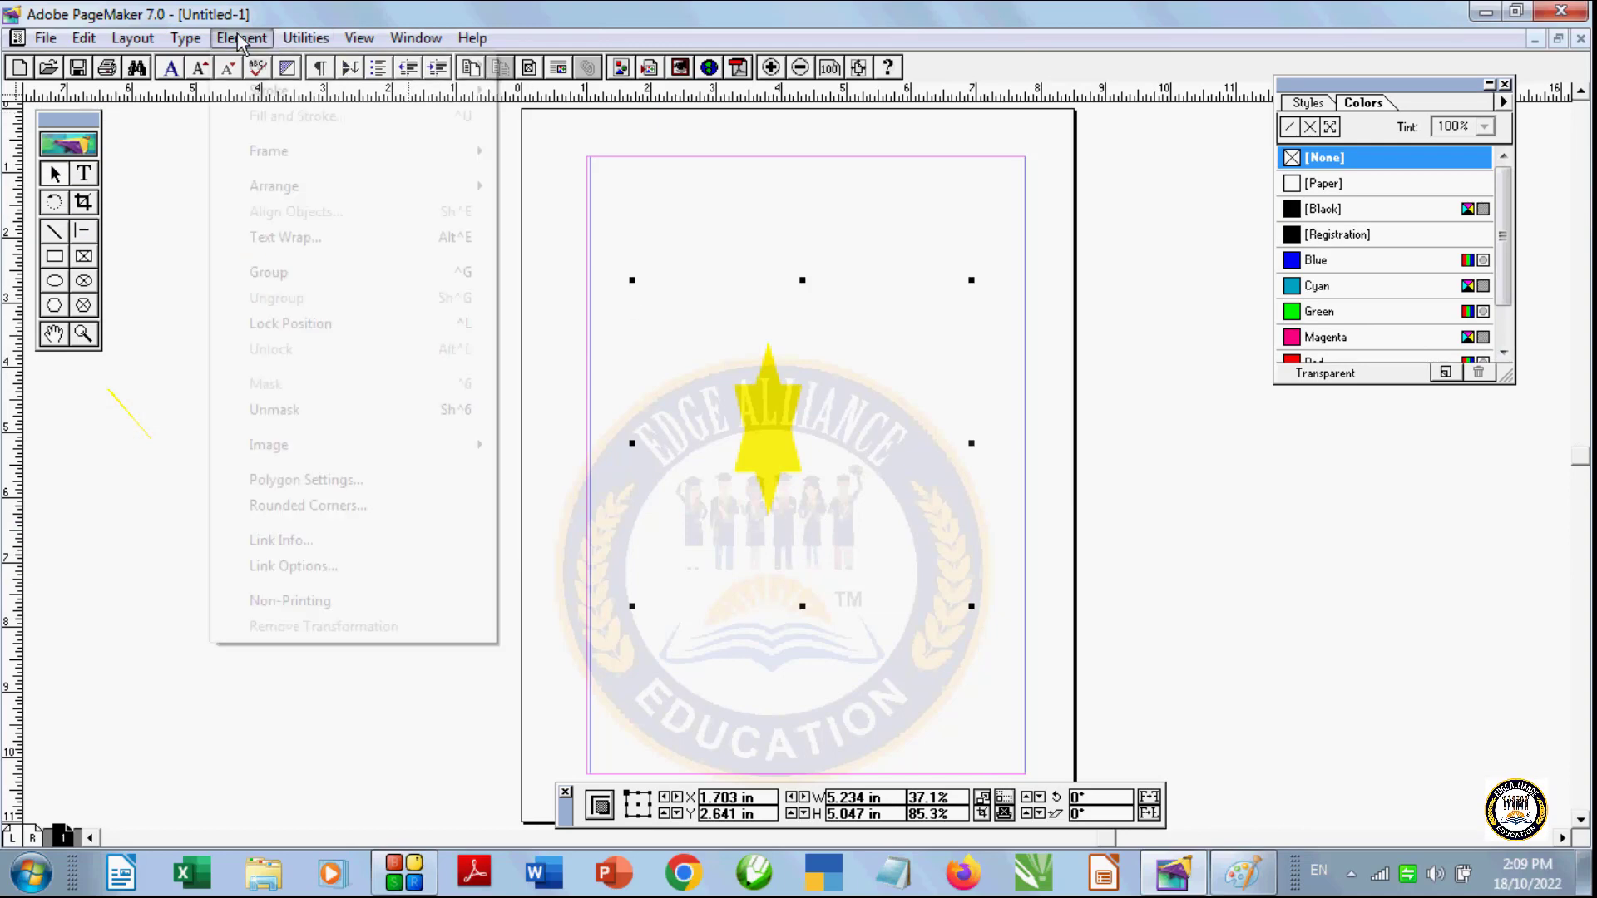
pyautogui.click(310, 545)
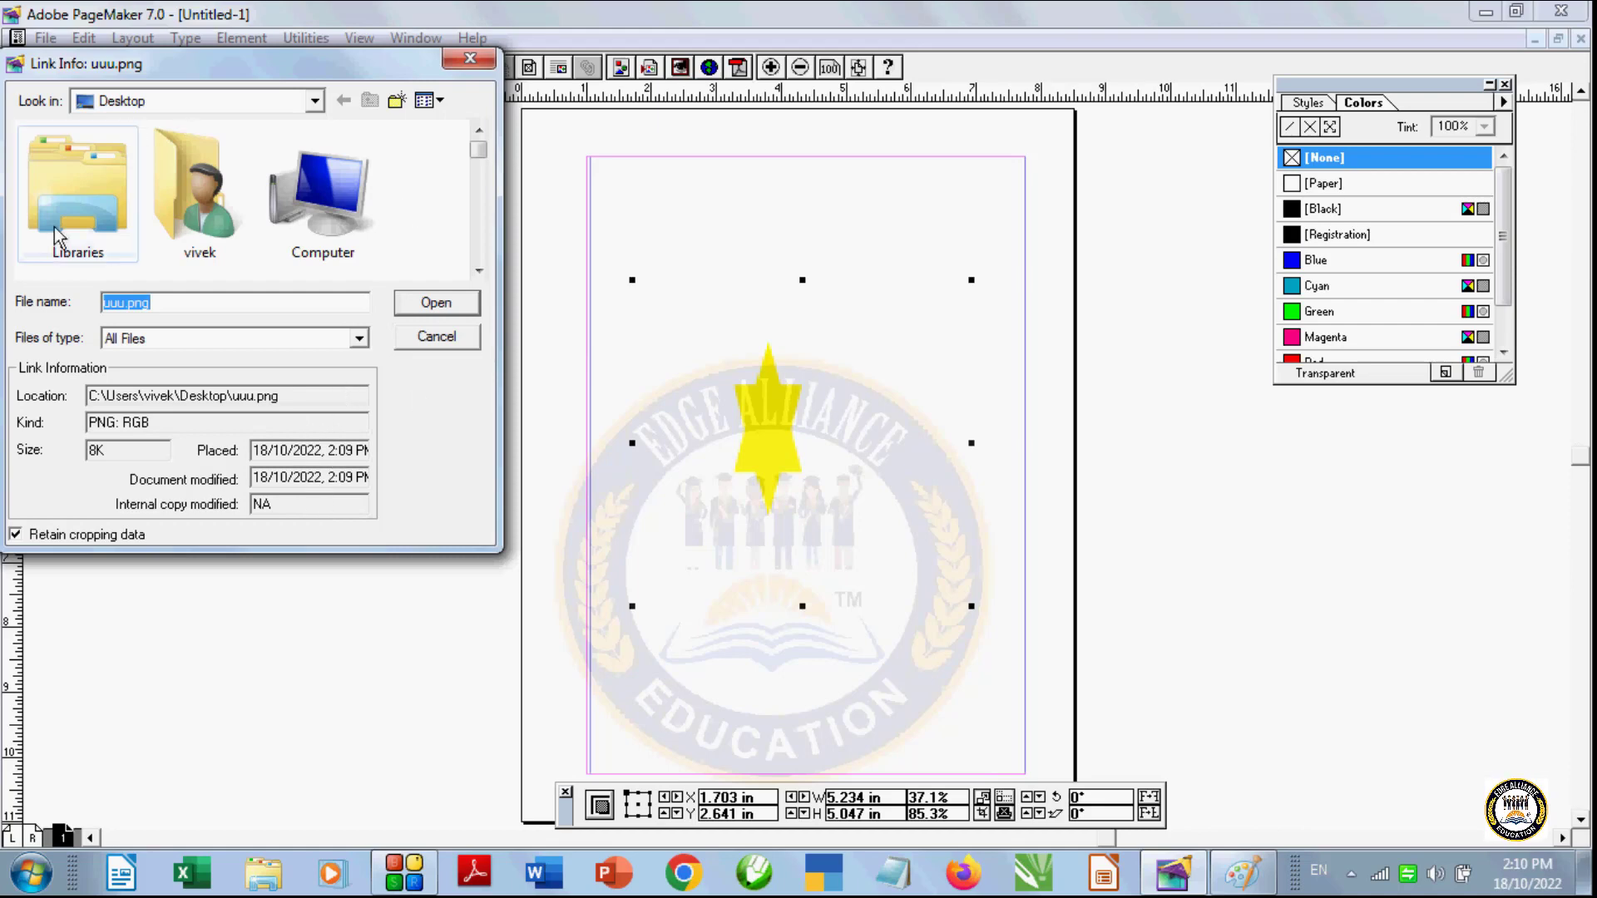
pyautogui.click(425, 337)
pyautogui.click(253, 41)
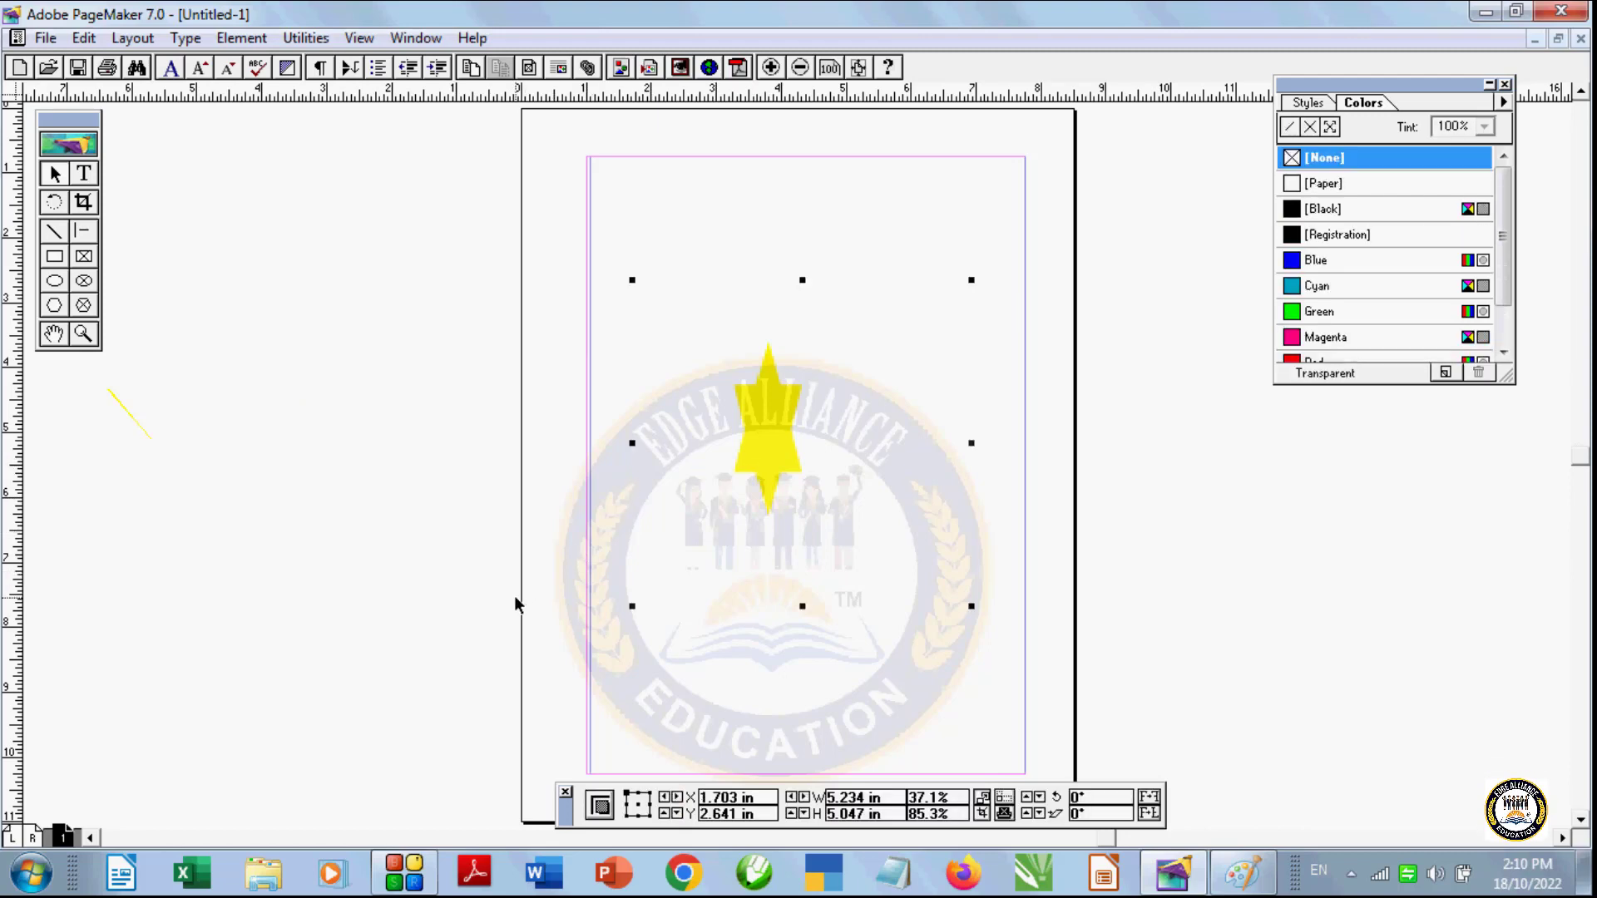
pyautogui.click(45, 38)
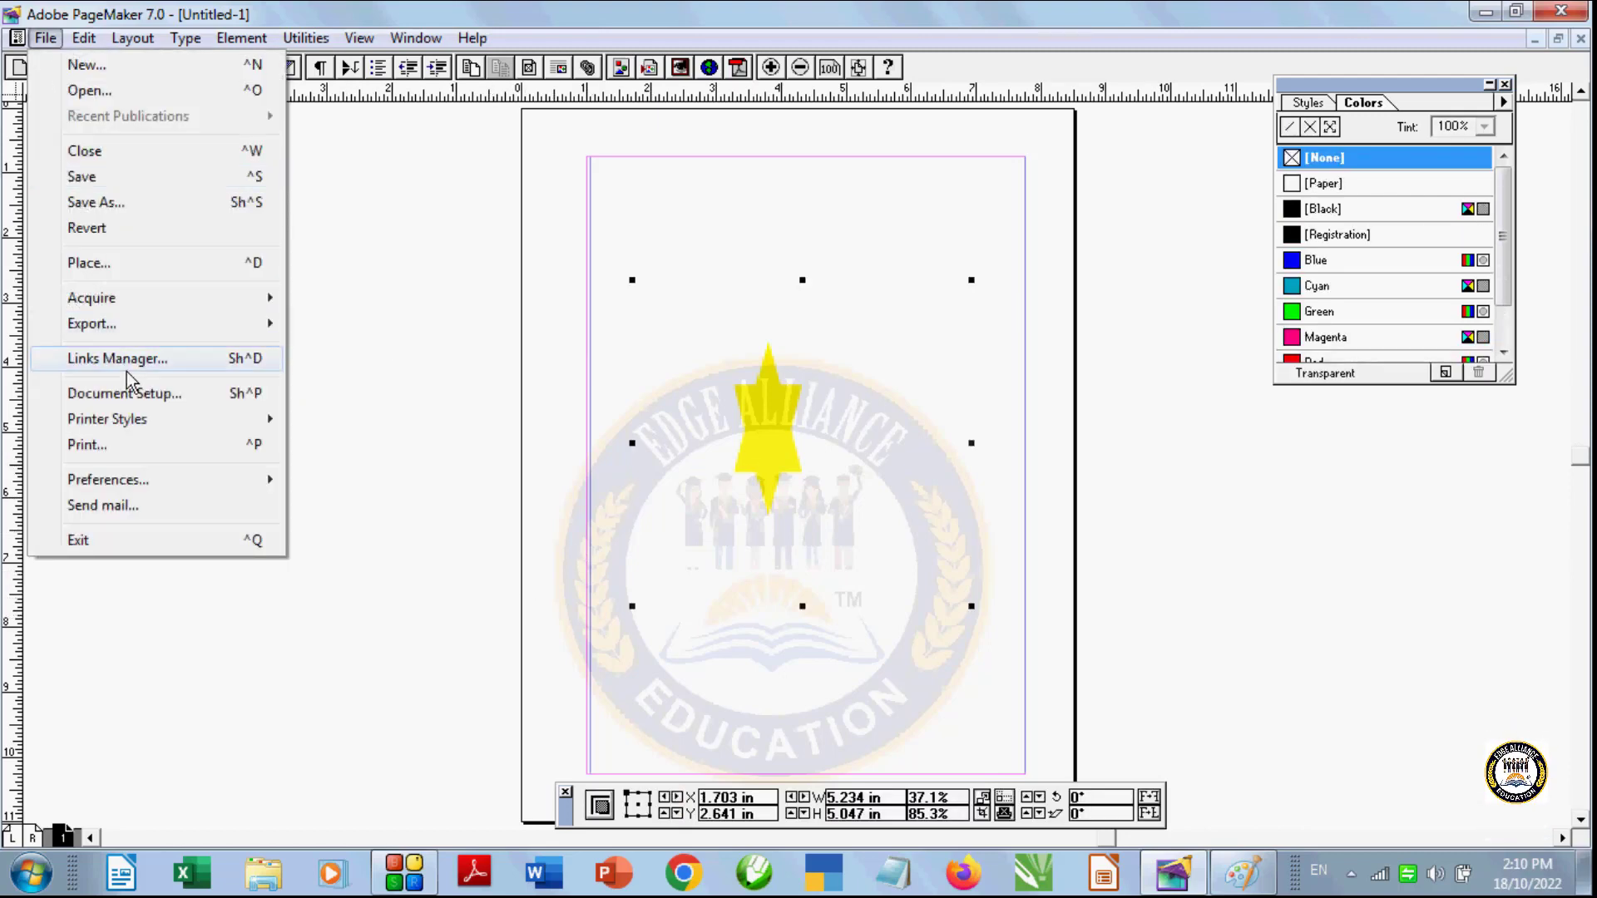
pyautogui.click(593, 585)
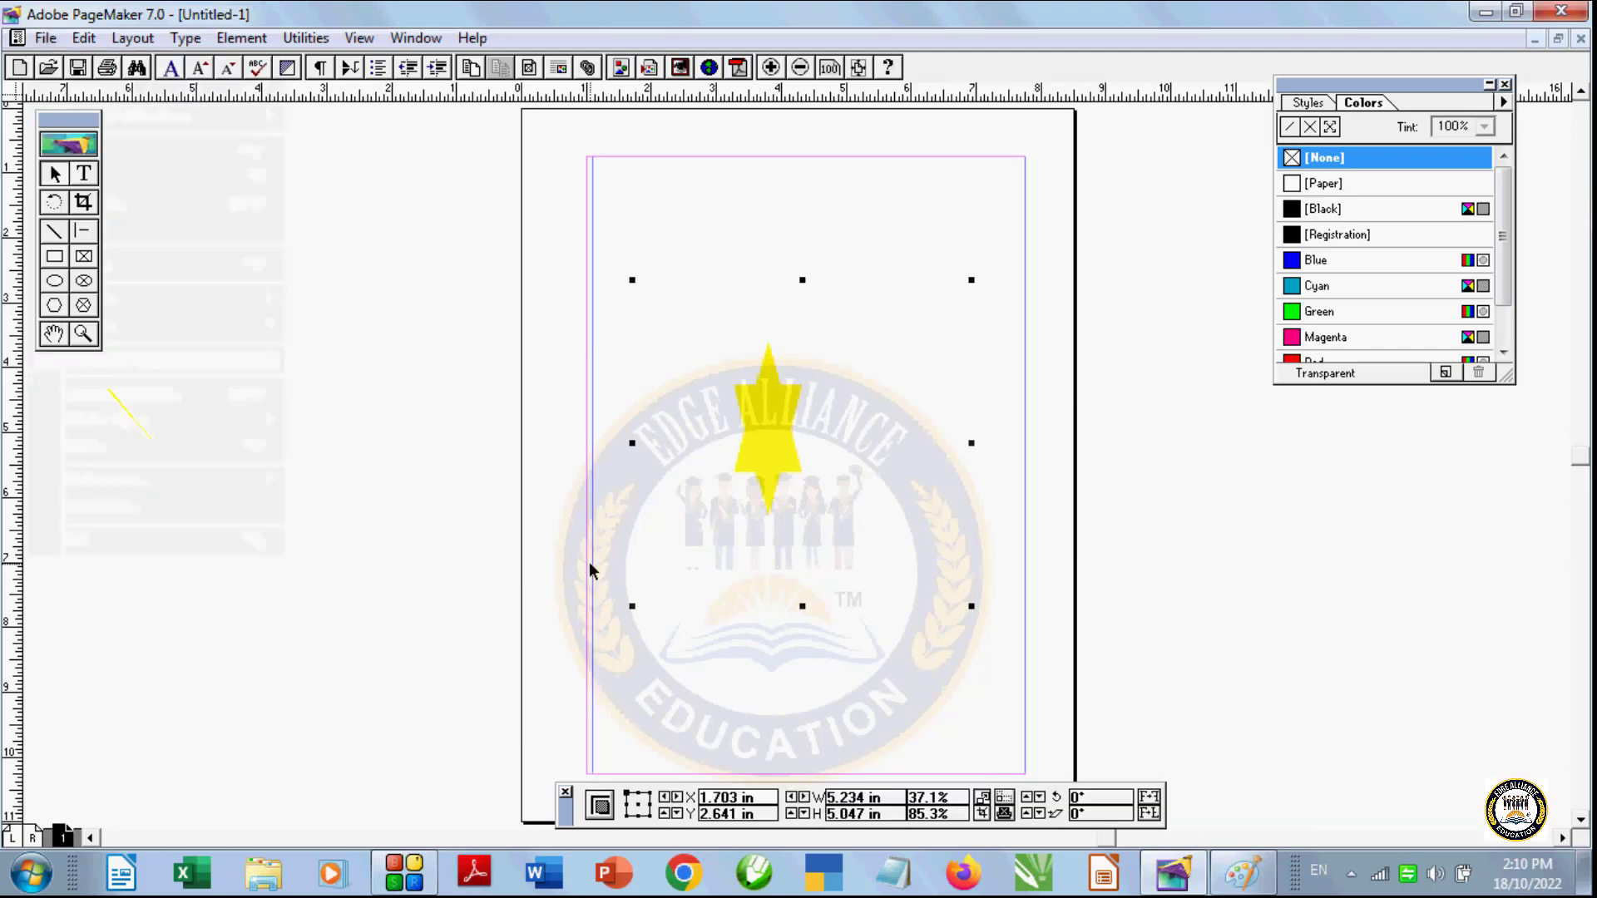
# Step: Set the star image's link options to update automatically and alert before updating
pyautogui.click(306, 38)
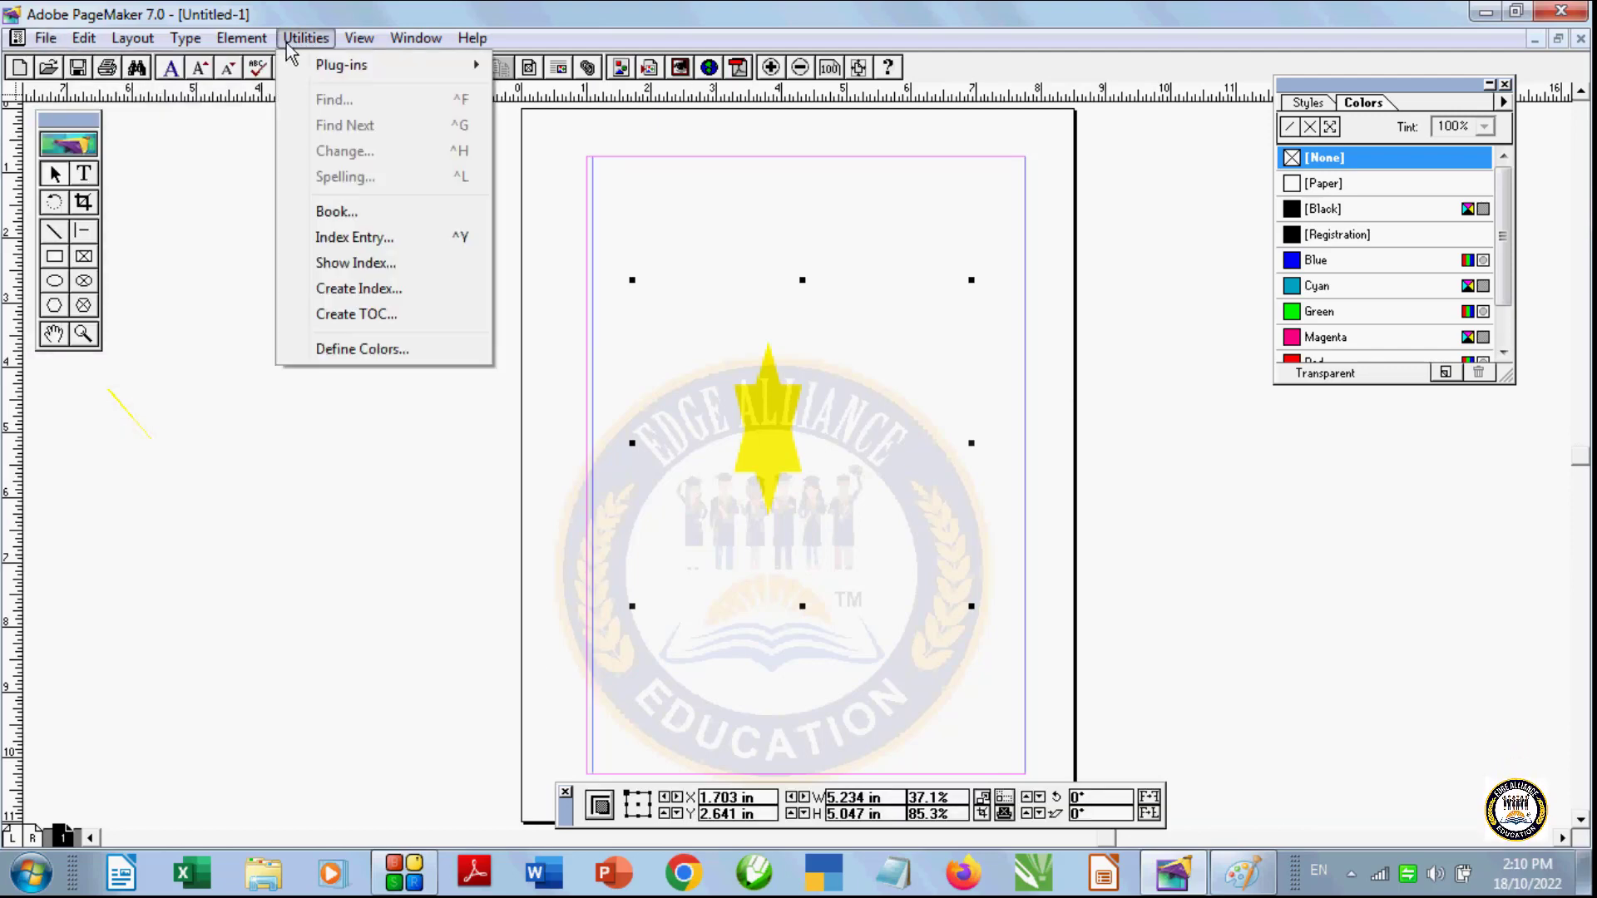
pyautogui.moveTo(254, 40)
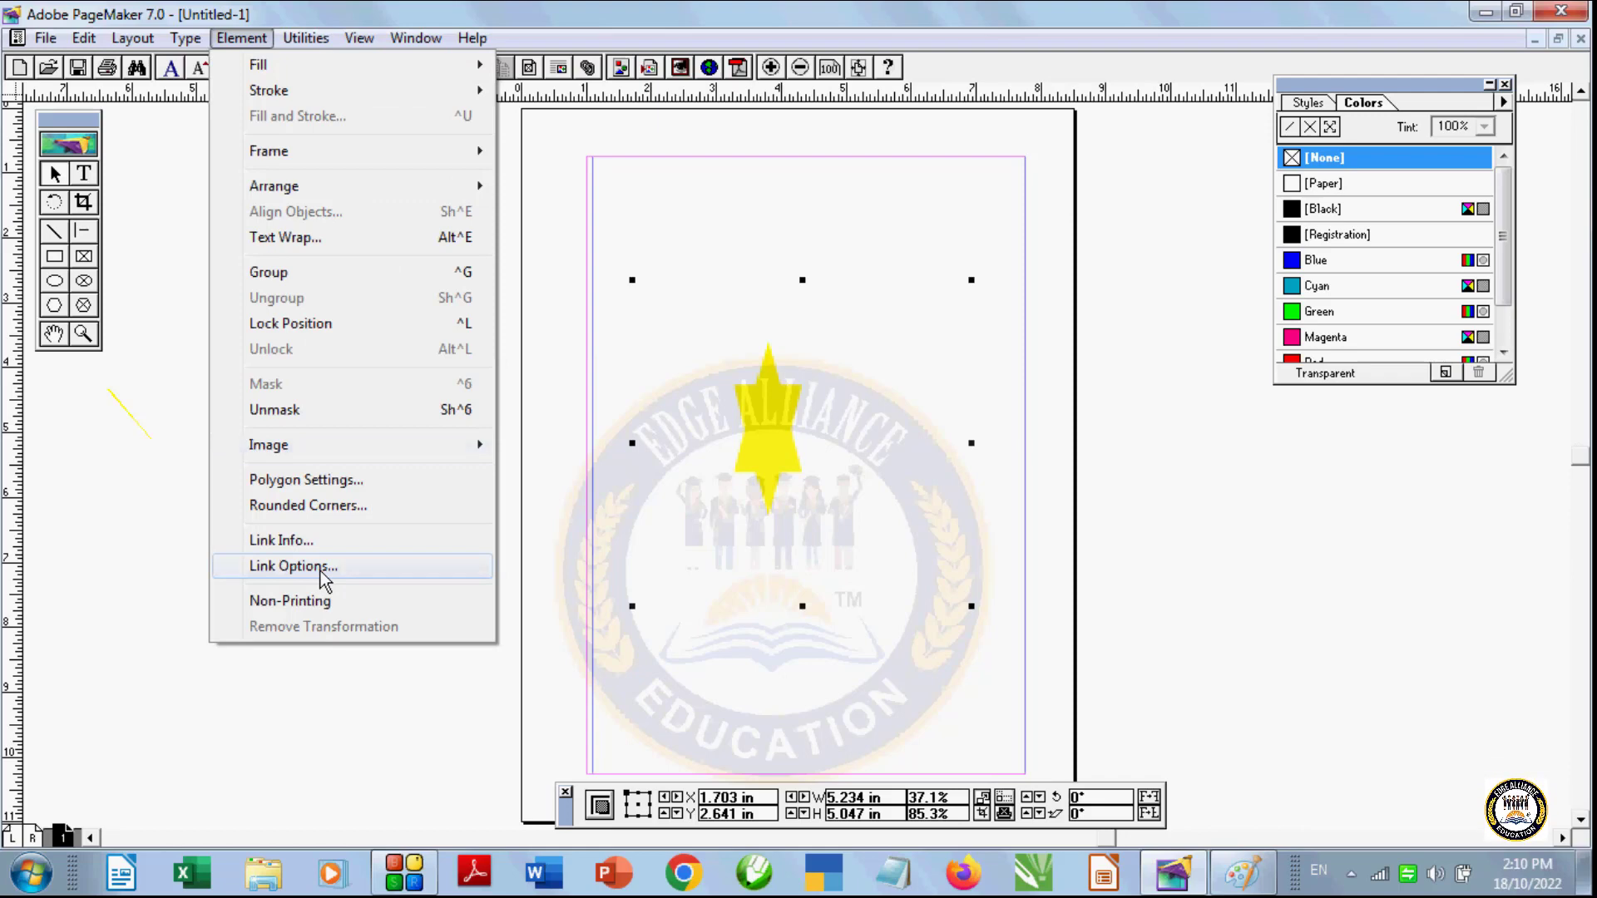
pyautogui.click(293, 566)
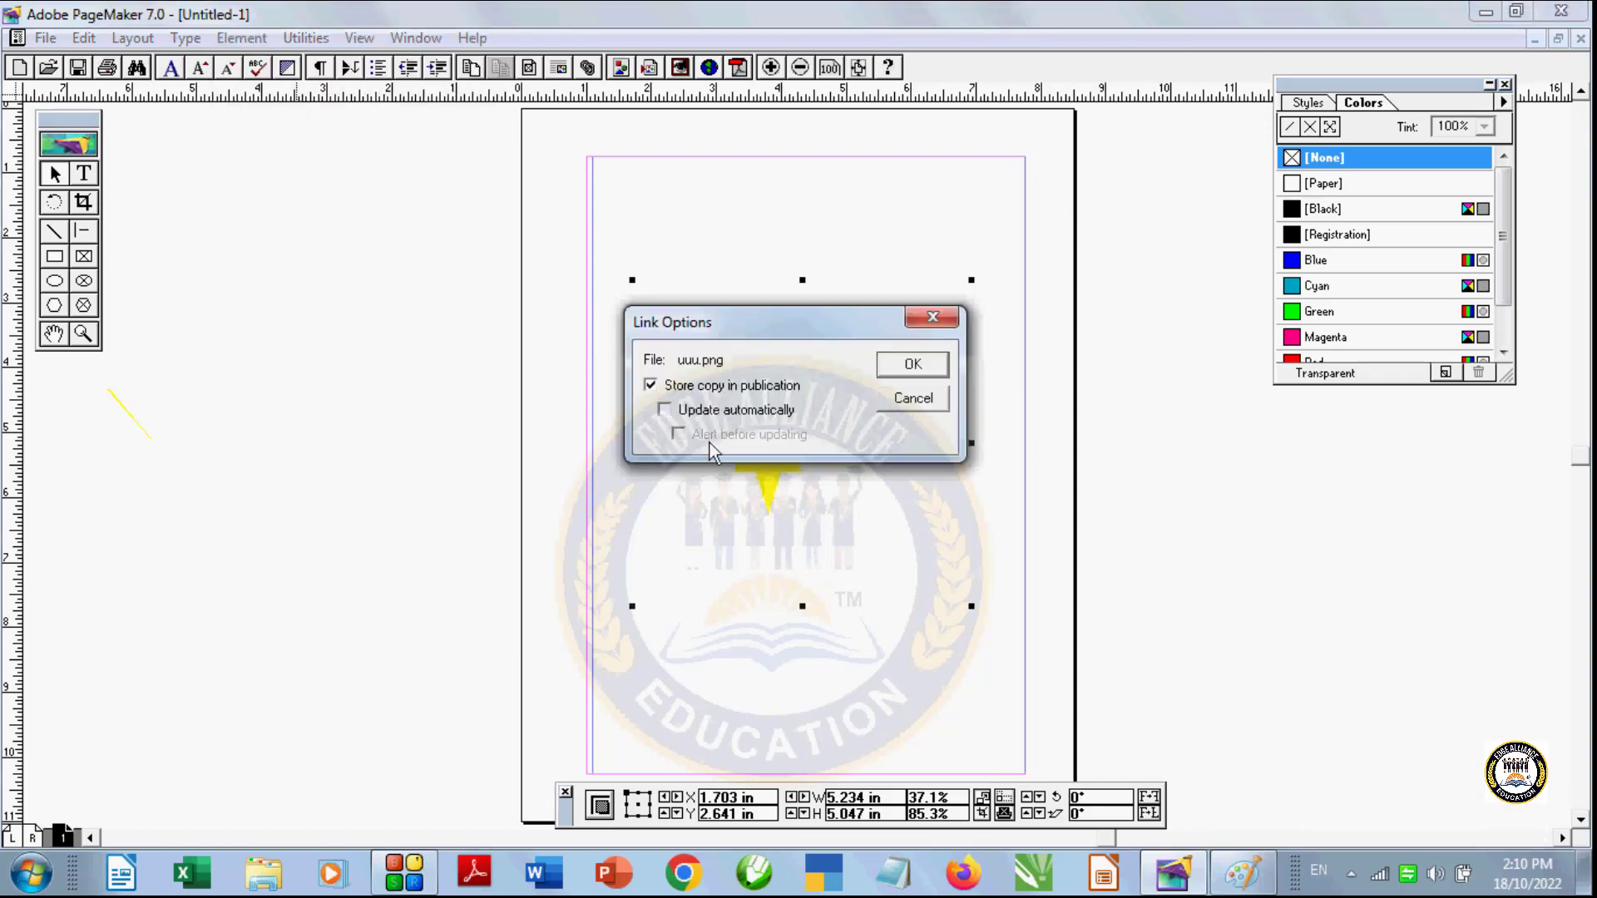
pyautogui.click(665, 409)
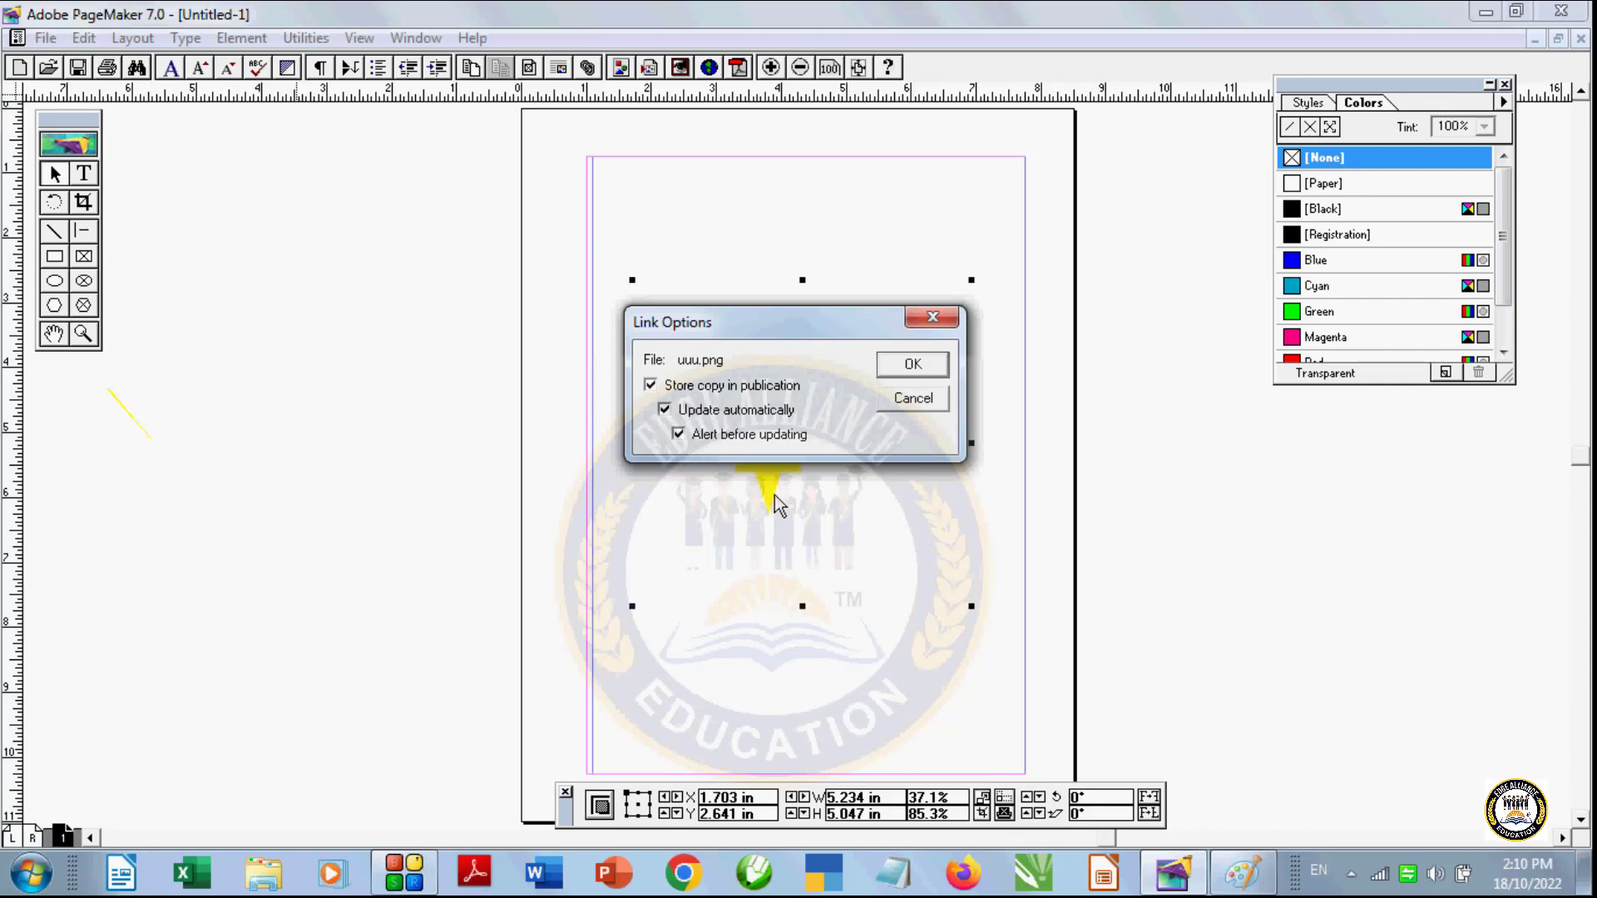
pyautogui.click(682, 438)
pyautogui.click(913, 366)
# Step: Switch to Paint, fill the star with green and save the changed picture
pyautogui.click(1248, 884)
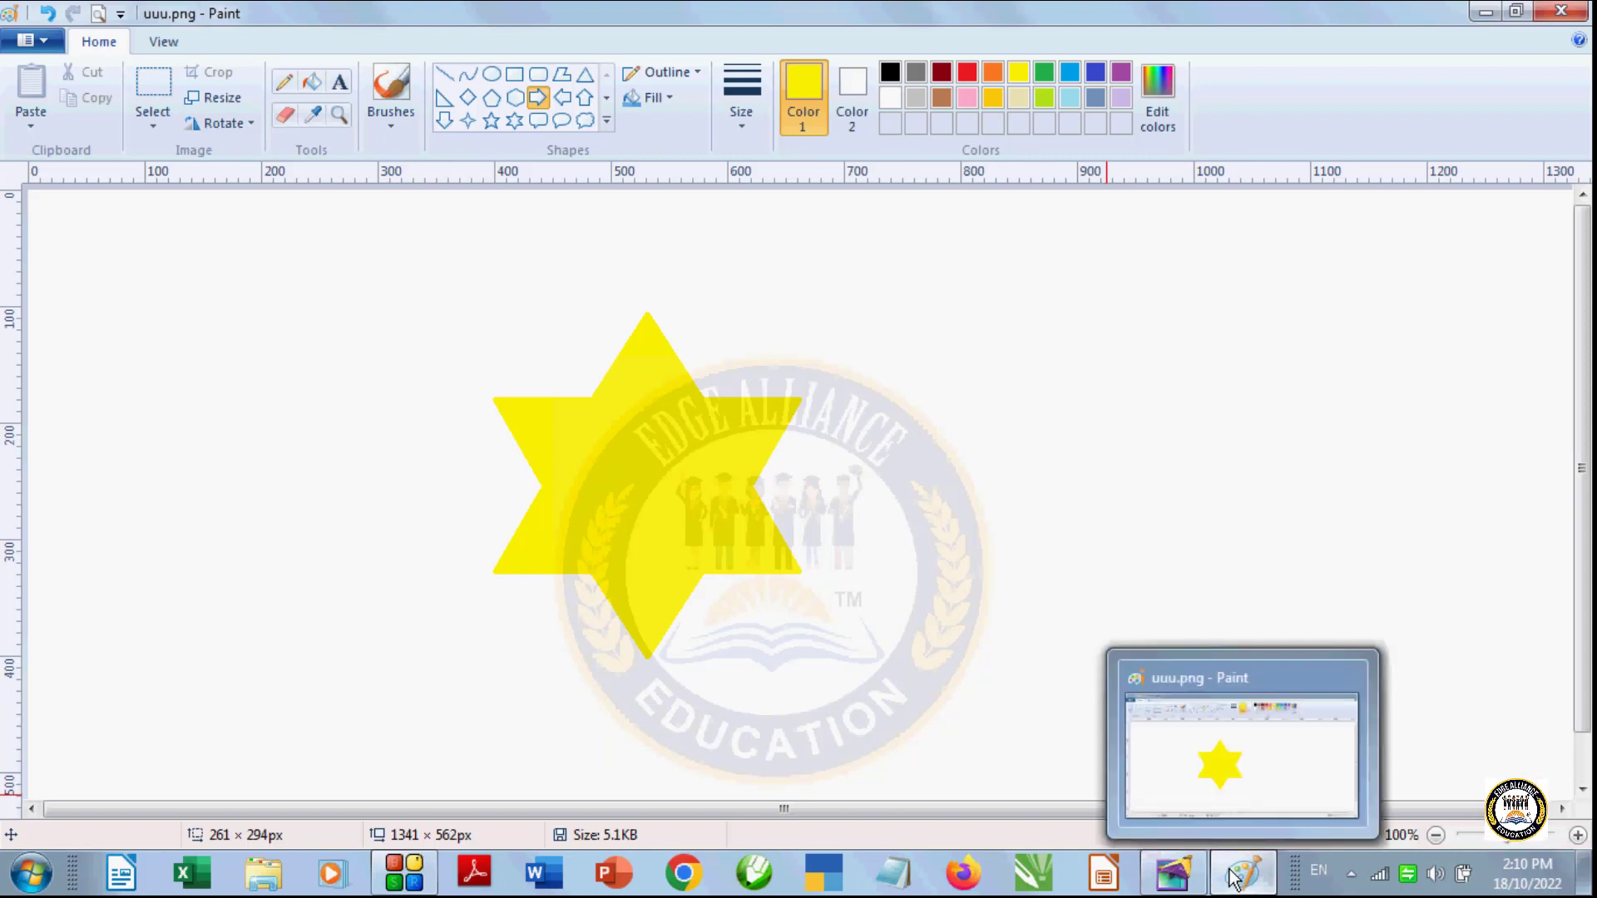
pyautogui.click(312, 82)
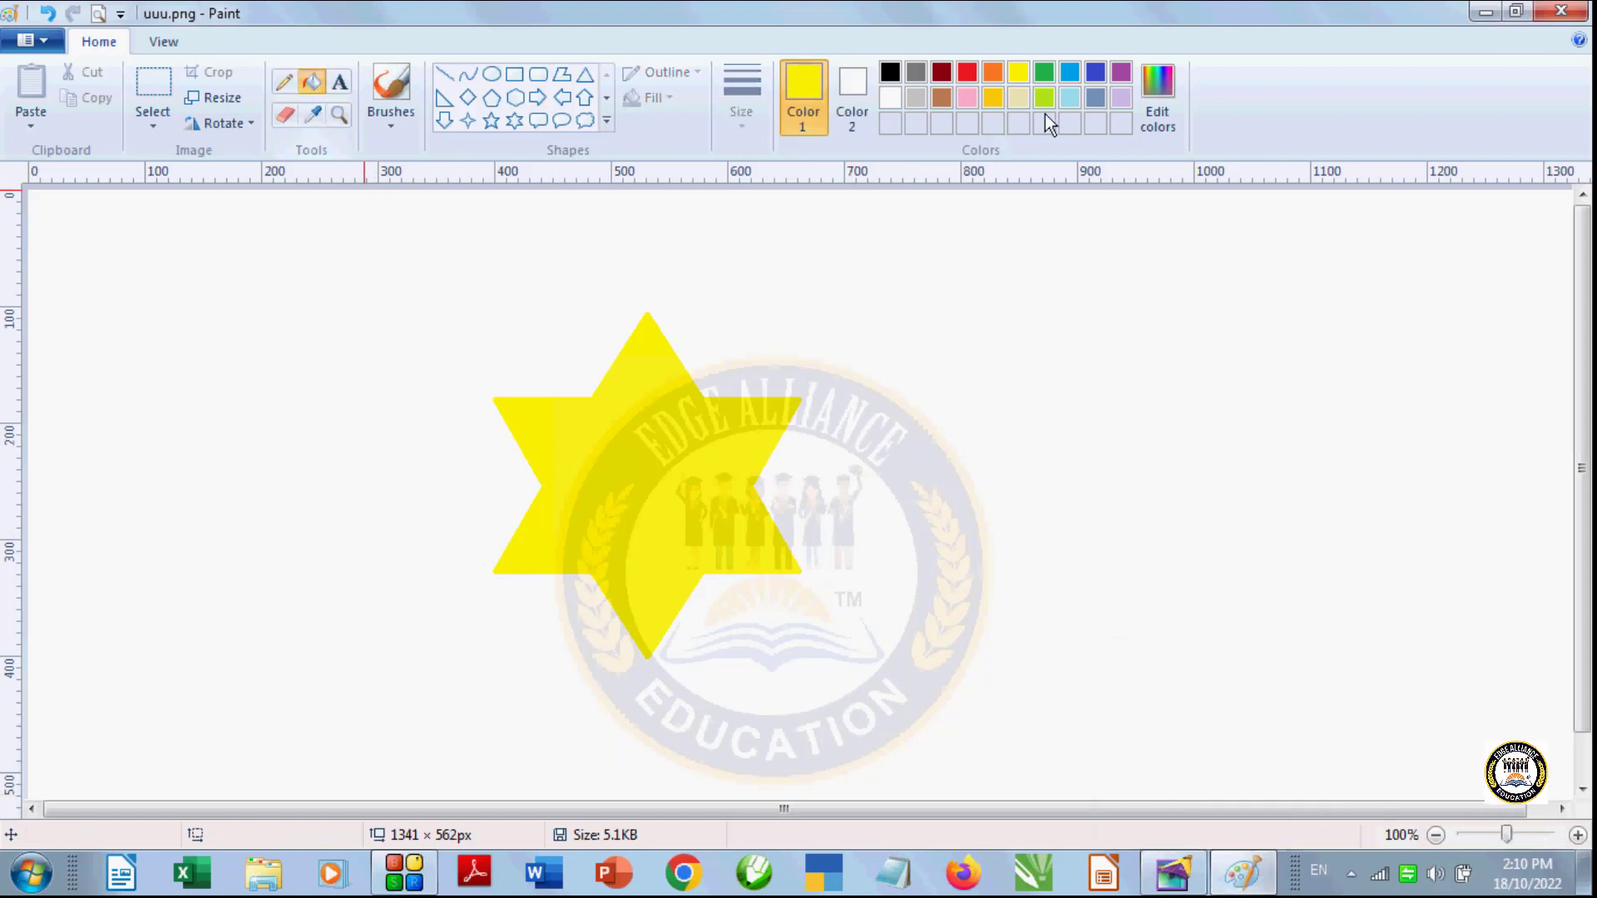
pyautogui.click(1044, 73)
pyautogui.click(668, 454)
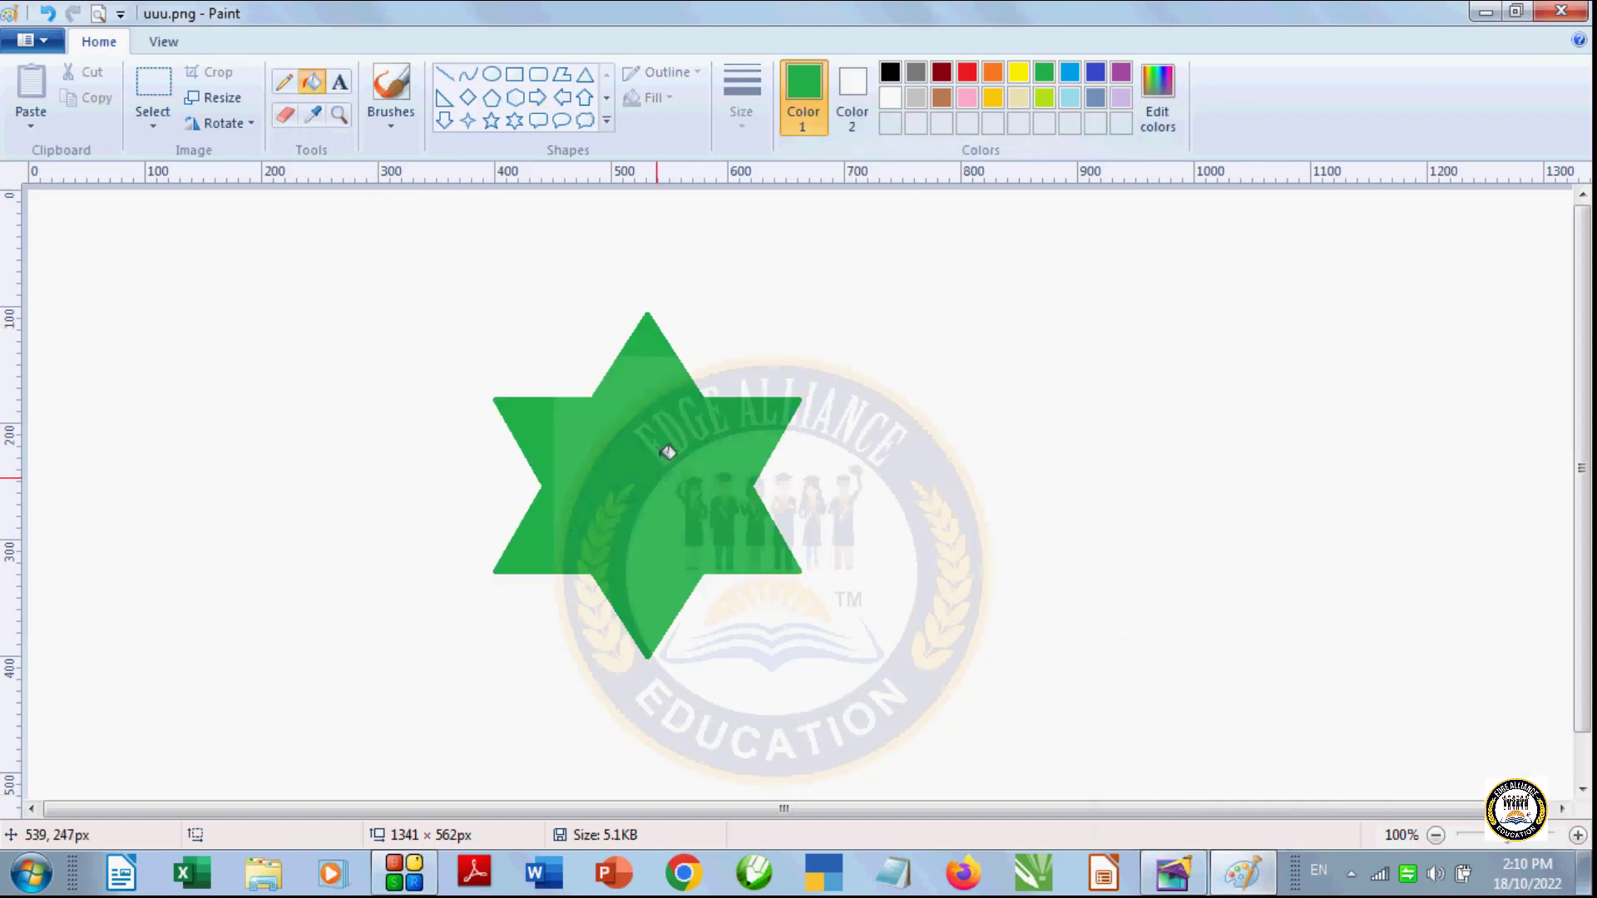
pyautogui.click(559, 121)
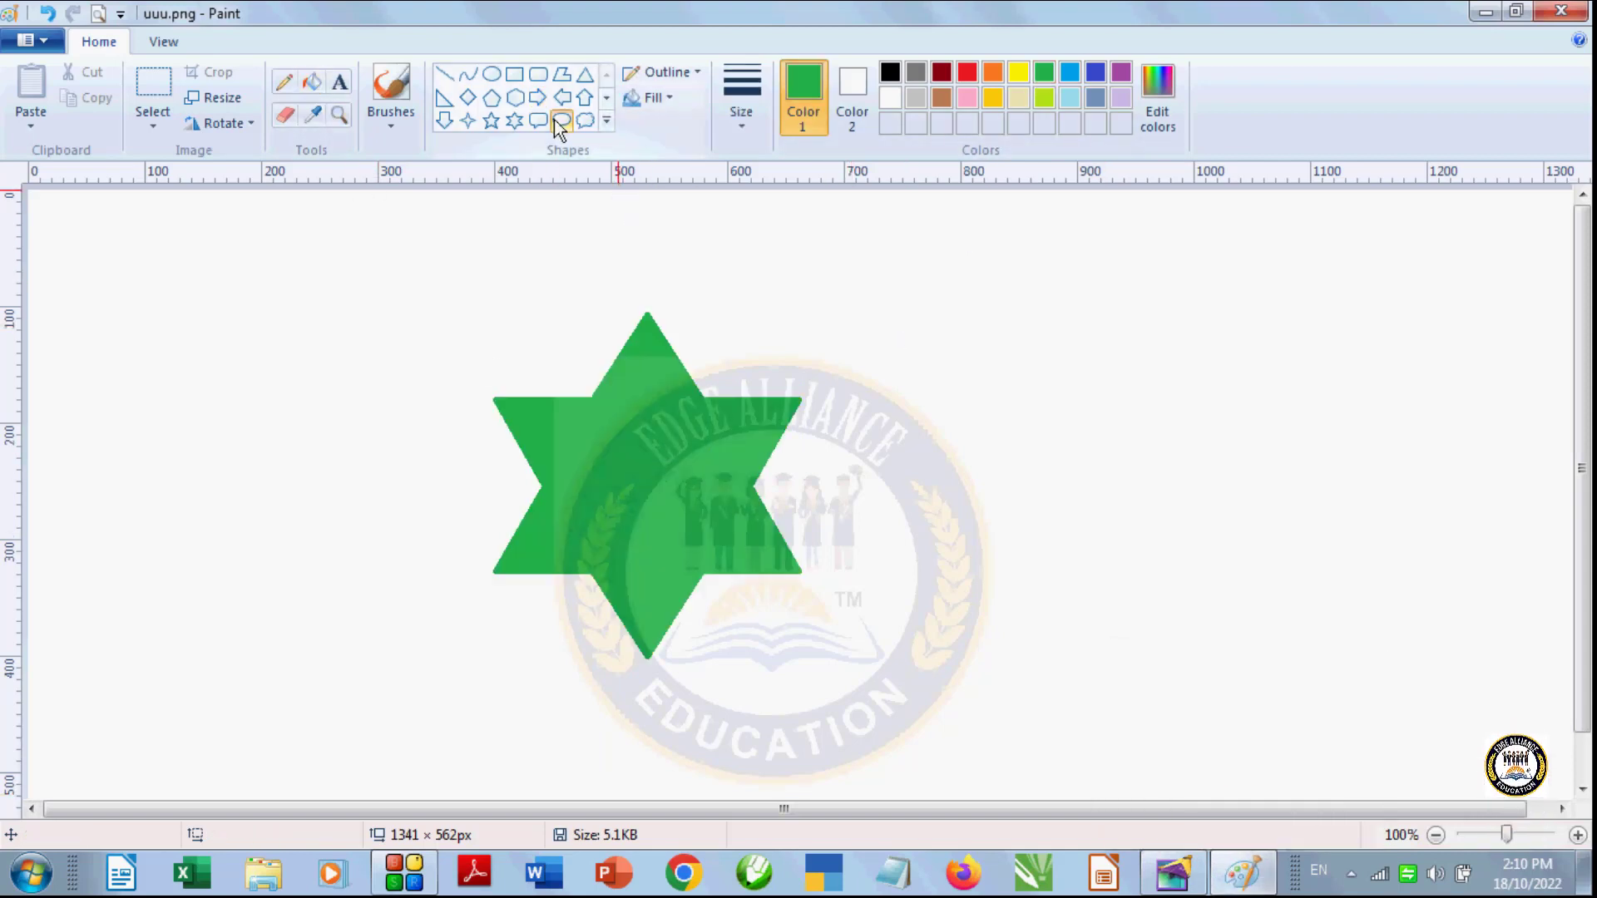
pyautogui.click(46, 41)
pyautogui.click(51, 183)
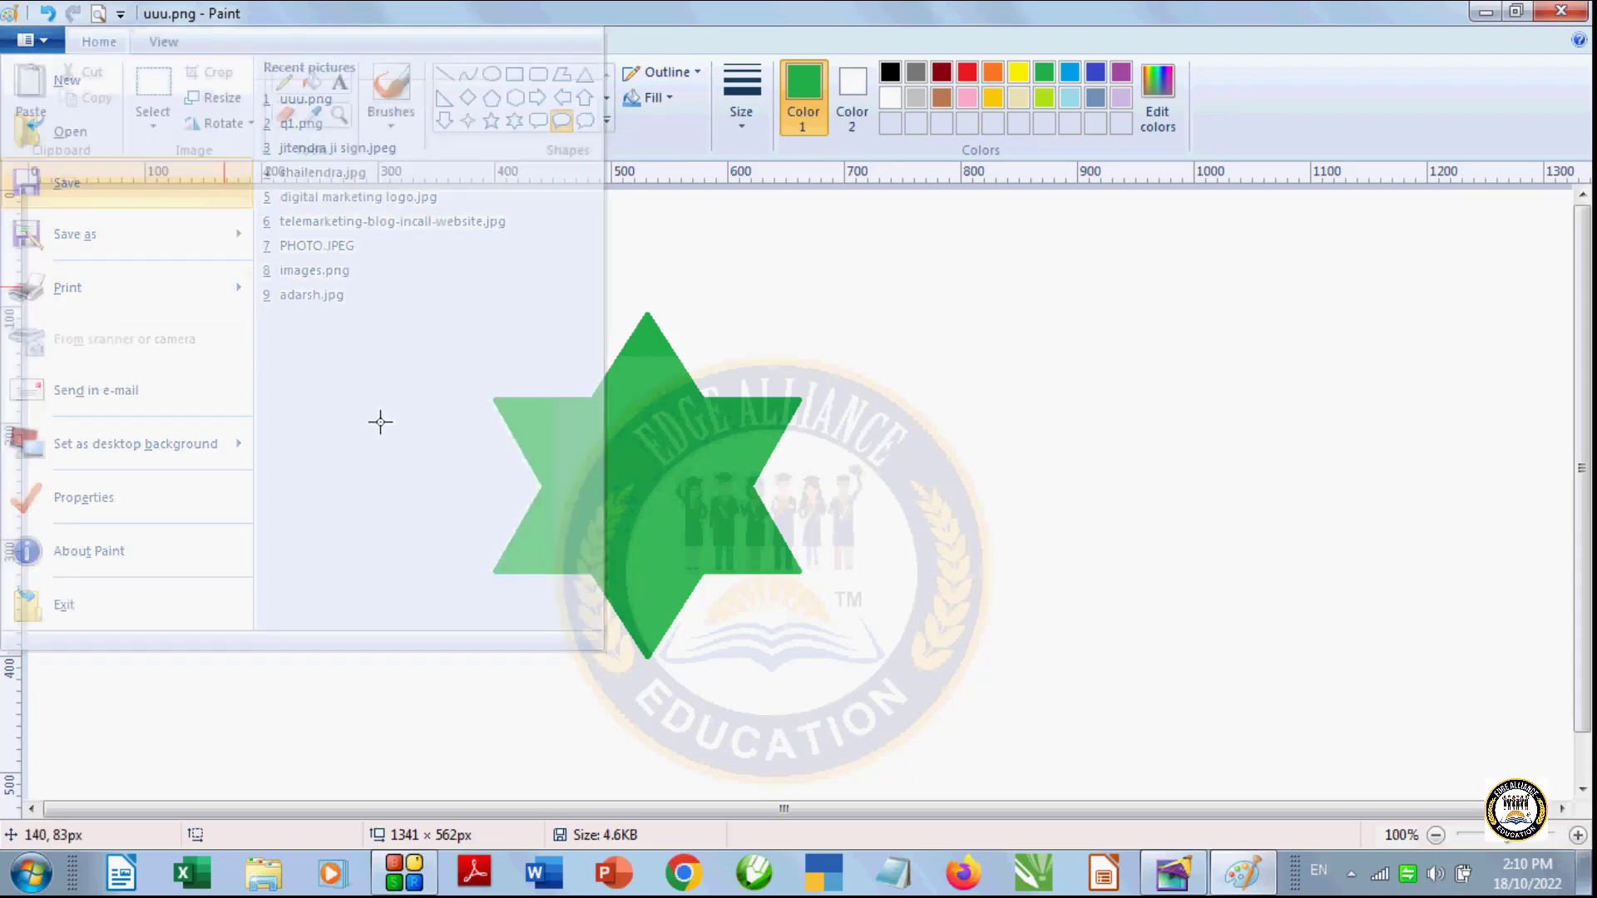
# Step: Switch to PageMaker, update the modified linked star image and move it to about X 1.969 in, Y 2.672 in
pyautogui.click(1169, 873)
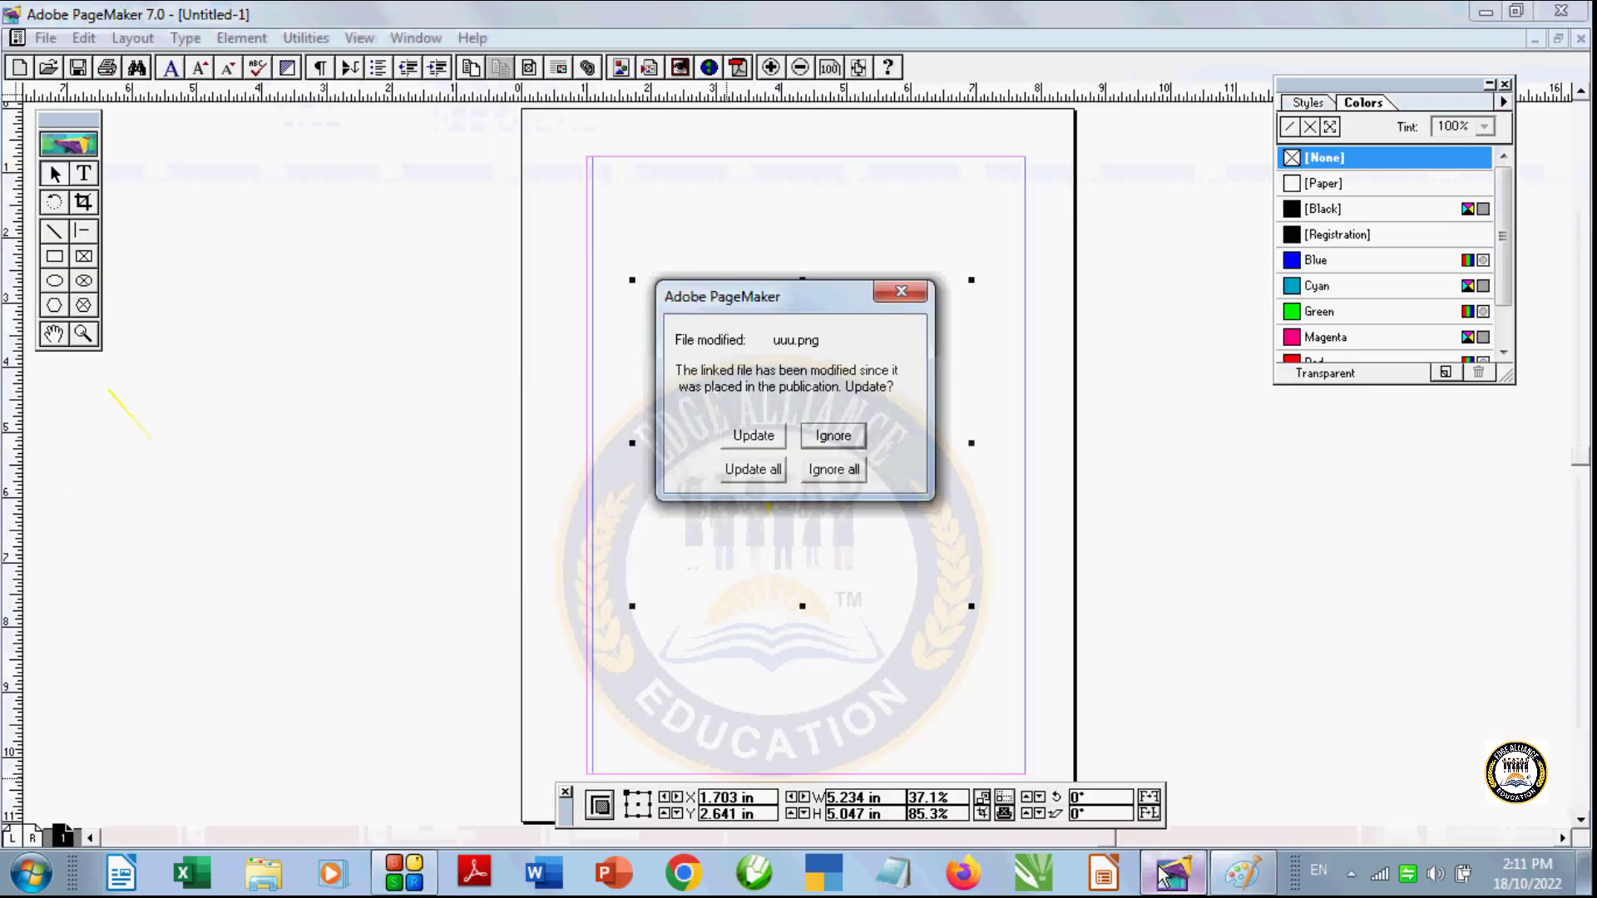
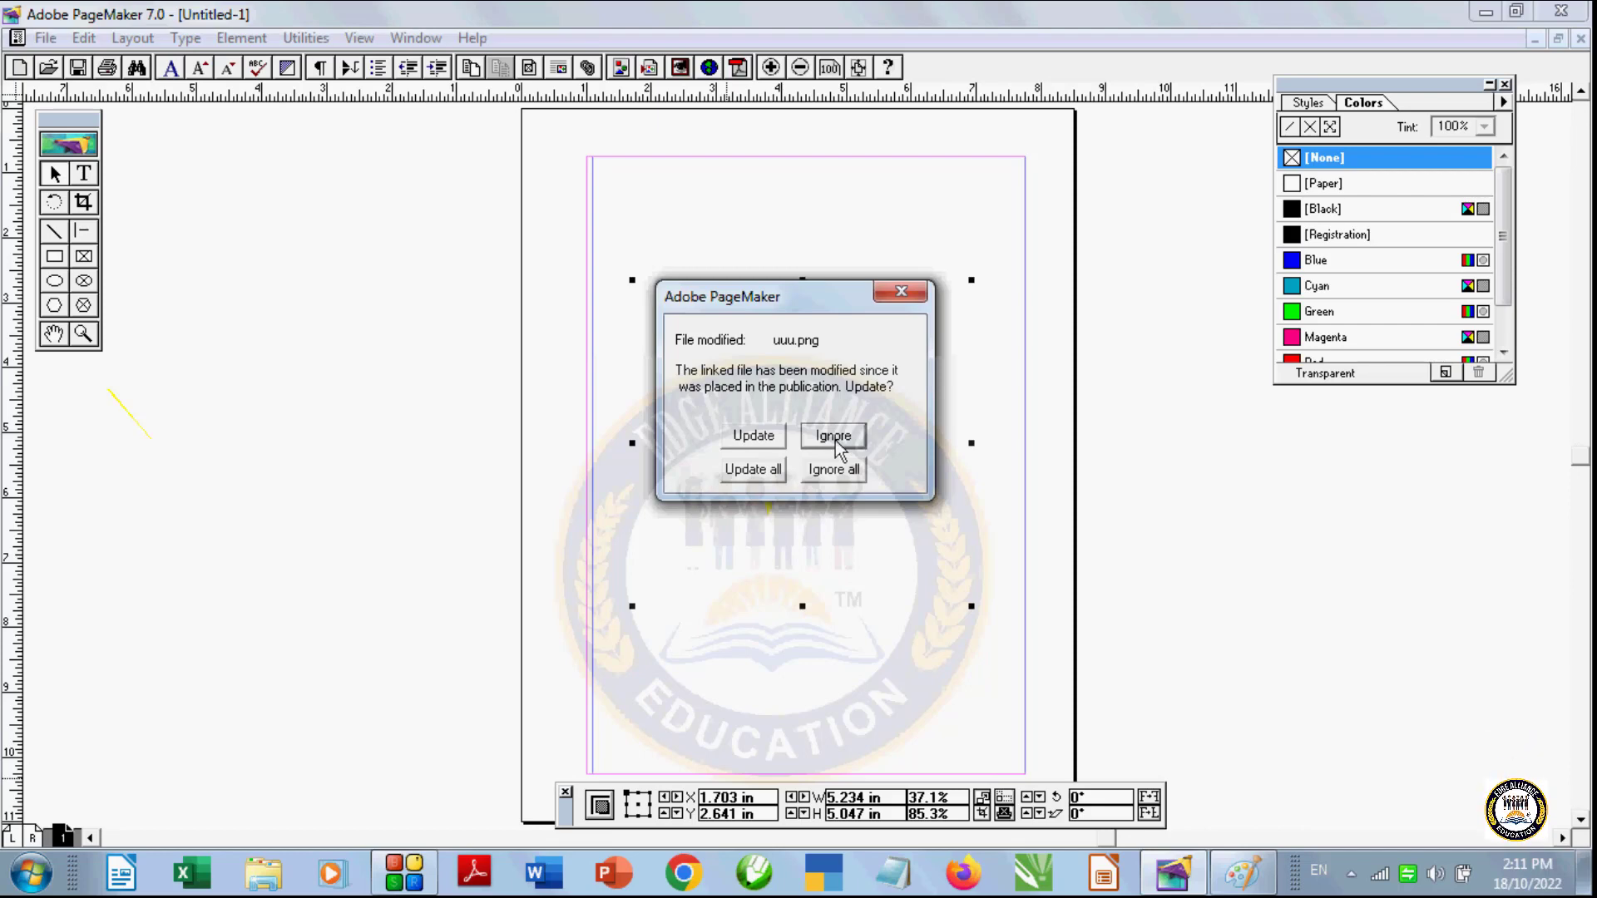
pyautogui.click(744, 438)
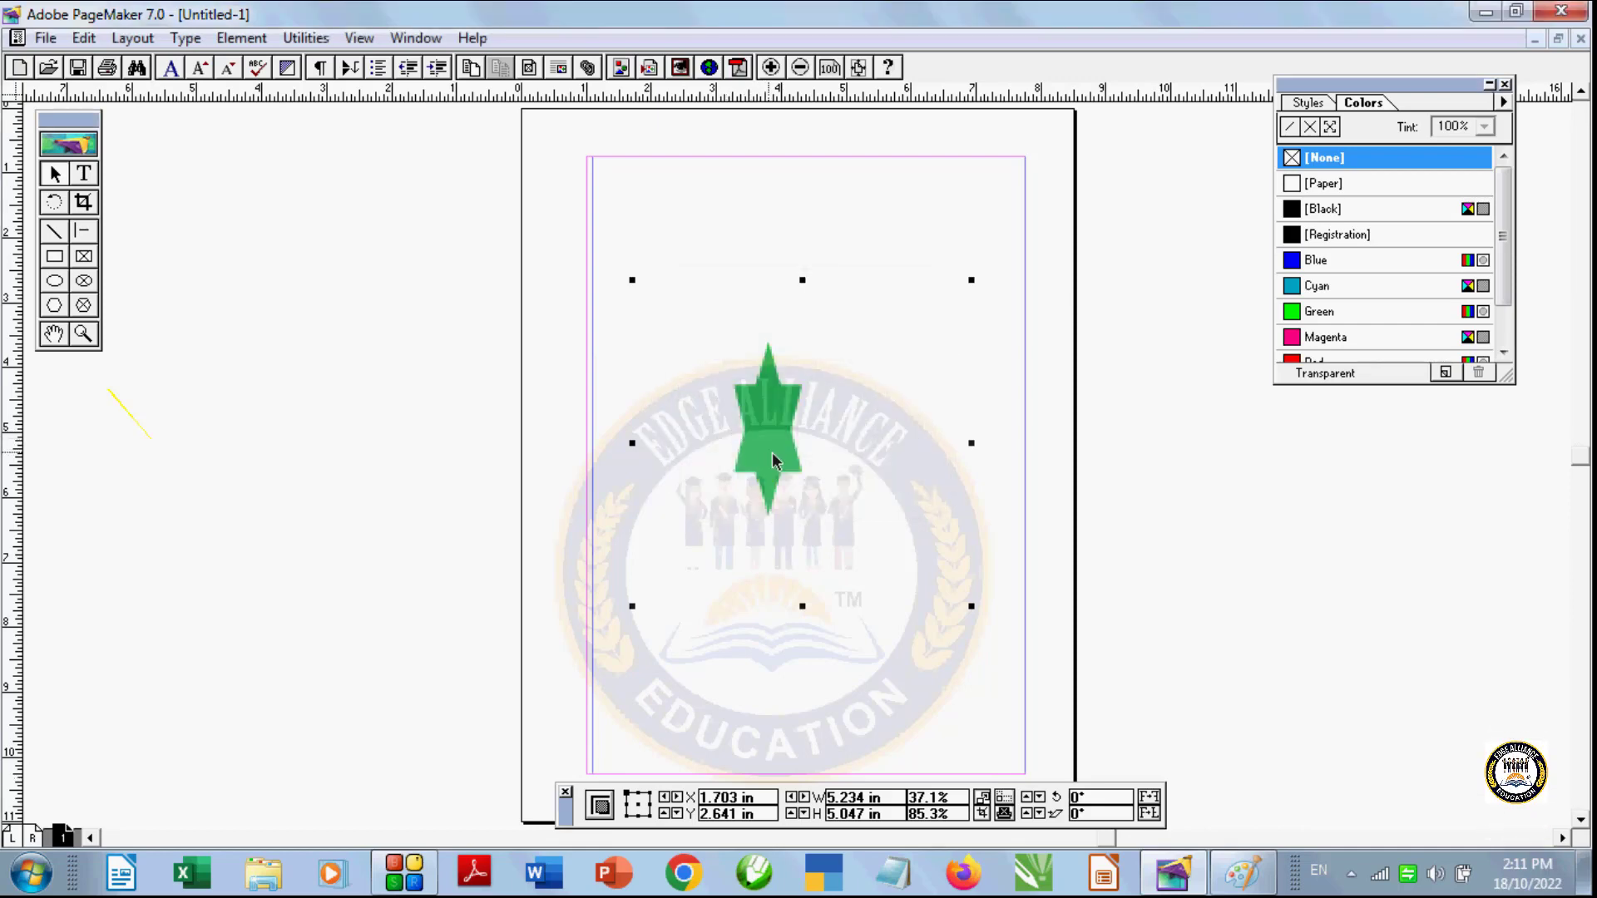
pyautogui.moveTo(770, 470)
pyautogui.mouseDown()
pyautogui.moveTo(722, 467)
pyautogui.moveTo(818, 468)
pyautogui.moveTo(794, 474)
pyautogui.moveTo(795, 456)
pyautogui.mouseUp()
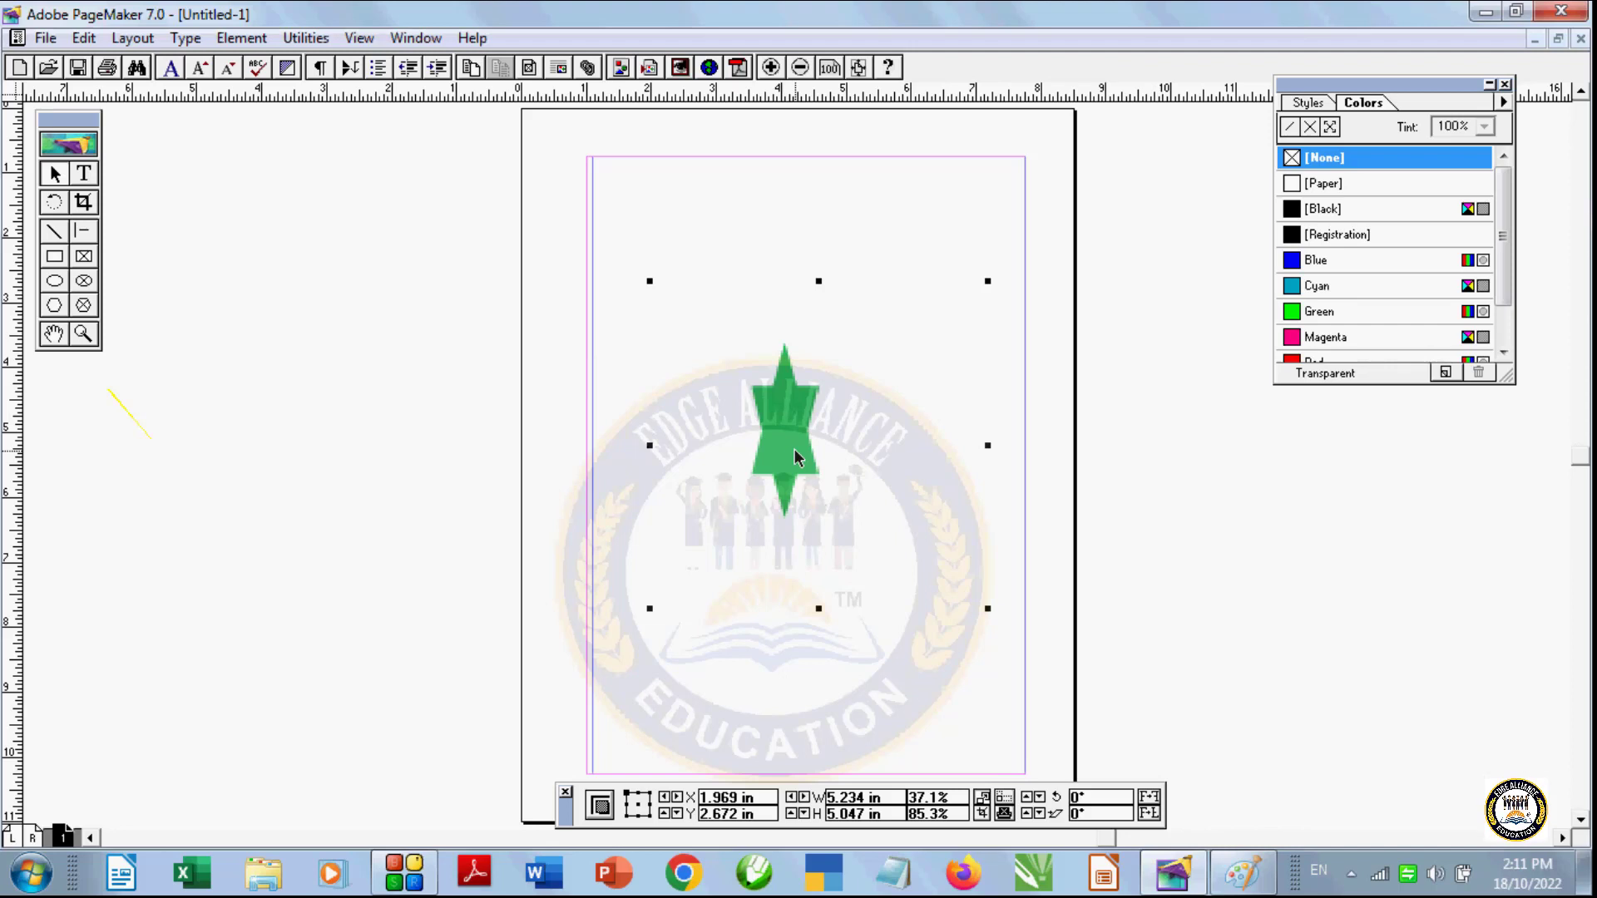
# Step: Delete the green star image from the page
pyautogui.click(258, 44)
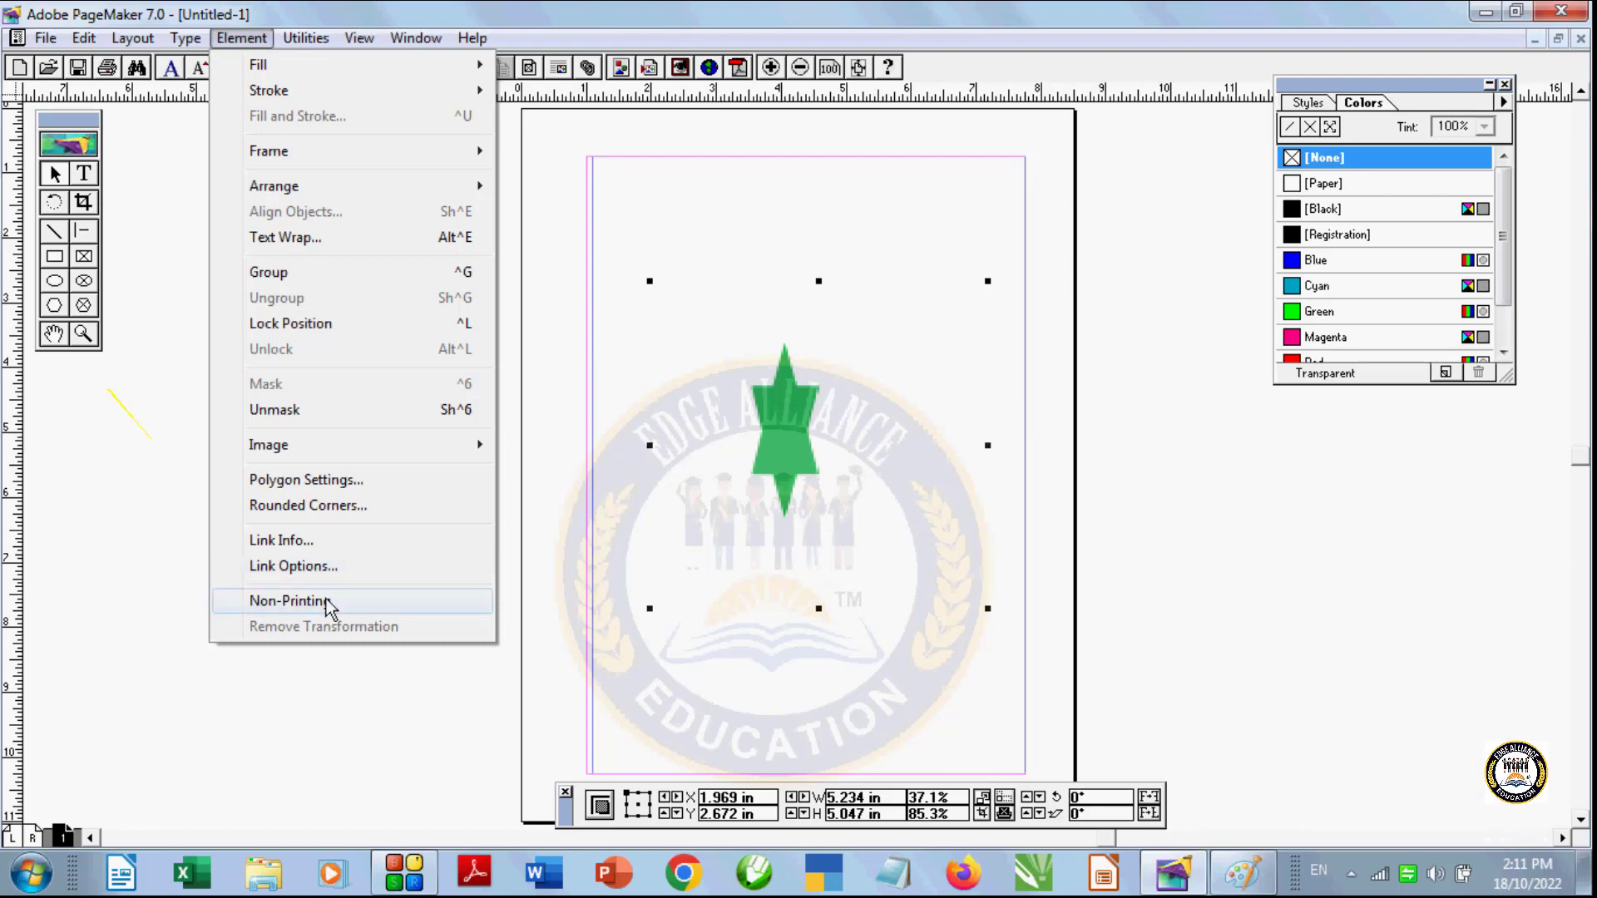
pyautogui.click(332, 684)
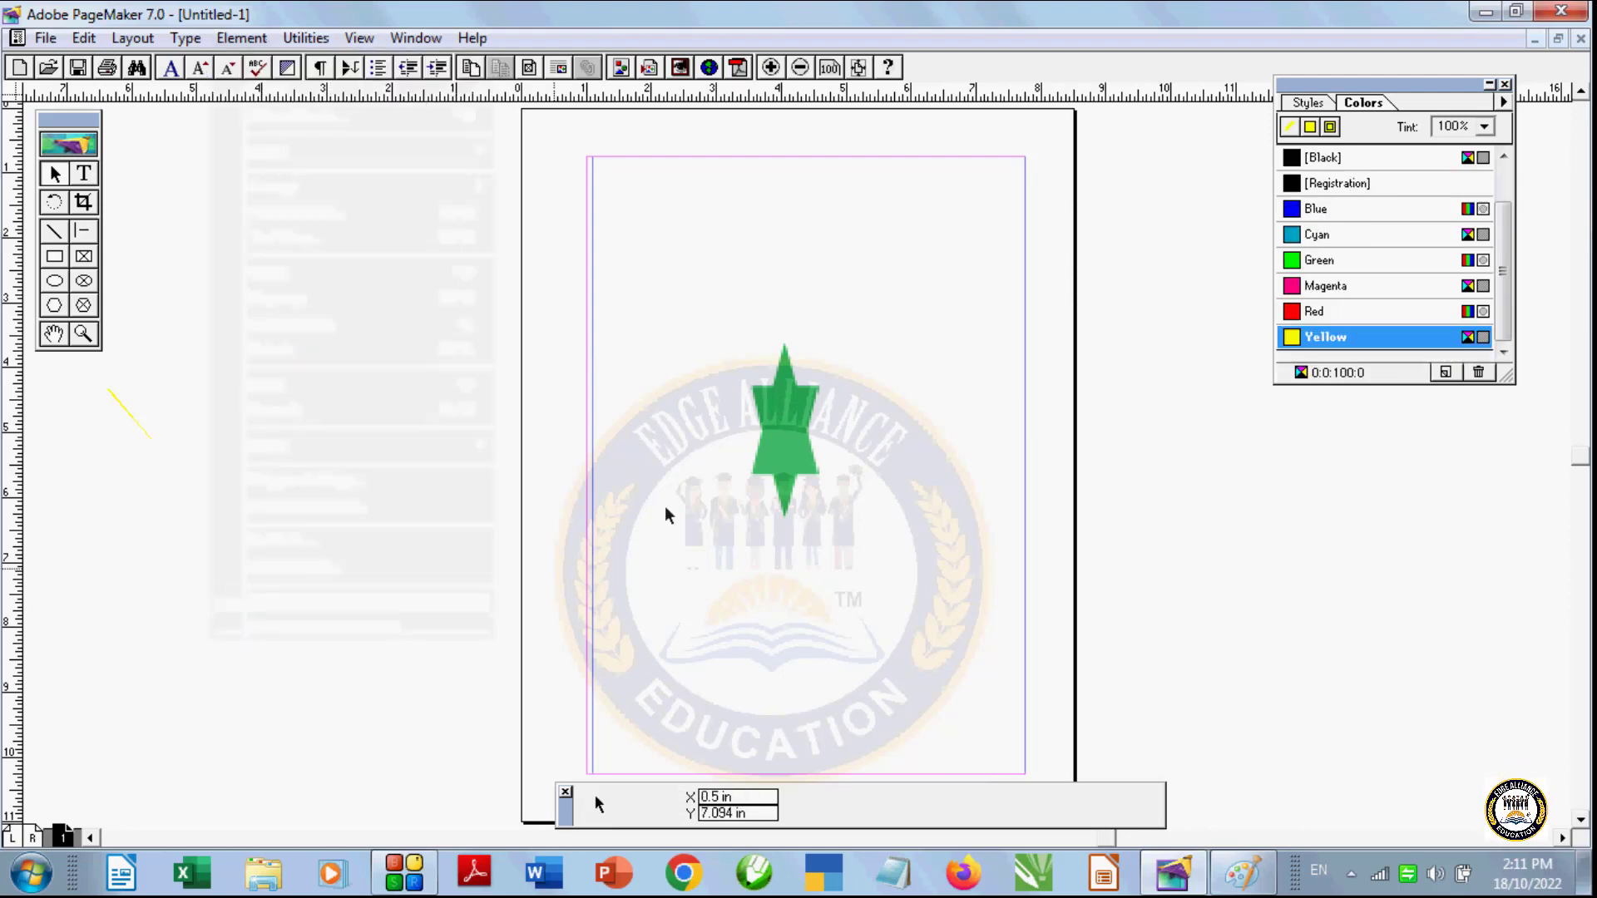
pyautogui.click(755, 470)
pyautogui.press('Delete')
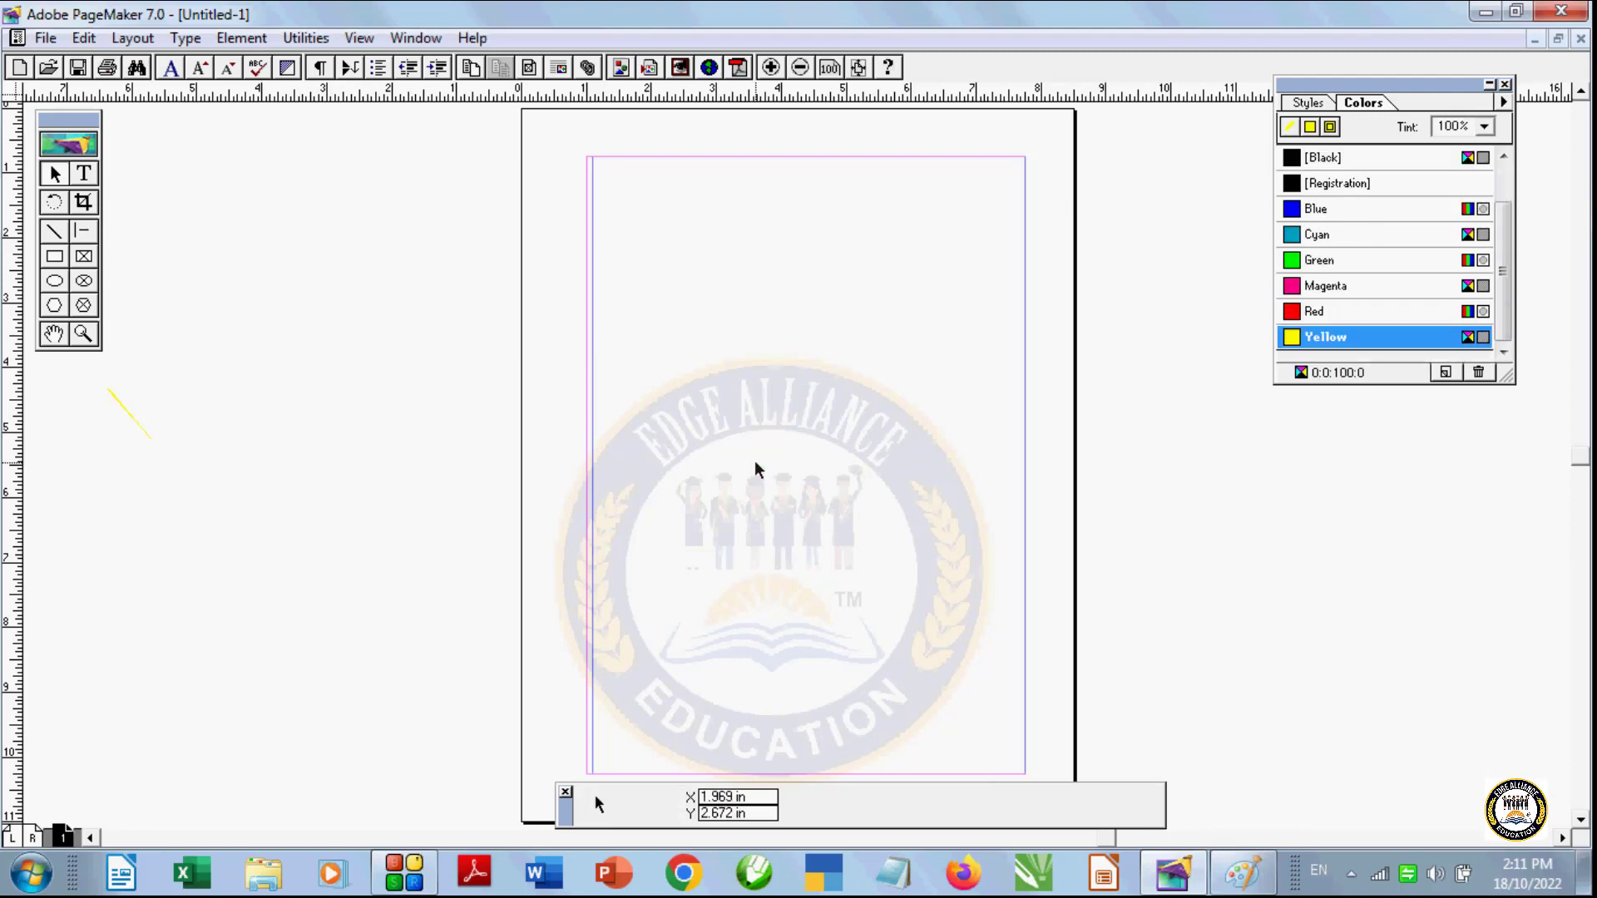
# Step: Draw a cyan spiked polygon about 2 in wide at the page's upper left and a magenta one about 2.8 in wide at its lower right
pyautogui.click(55, 305)
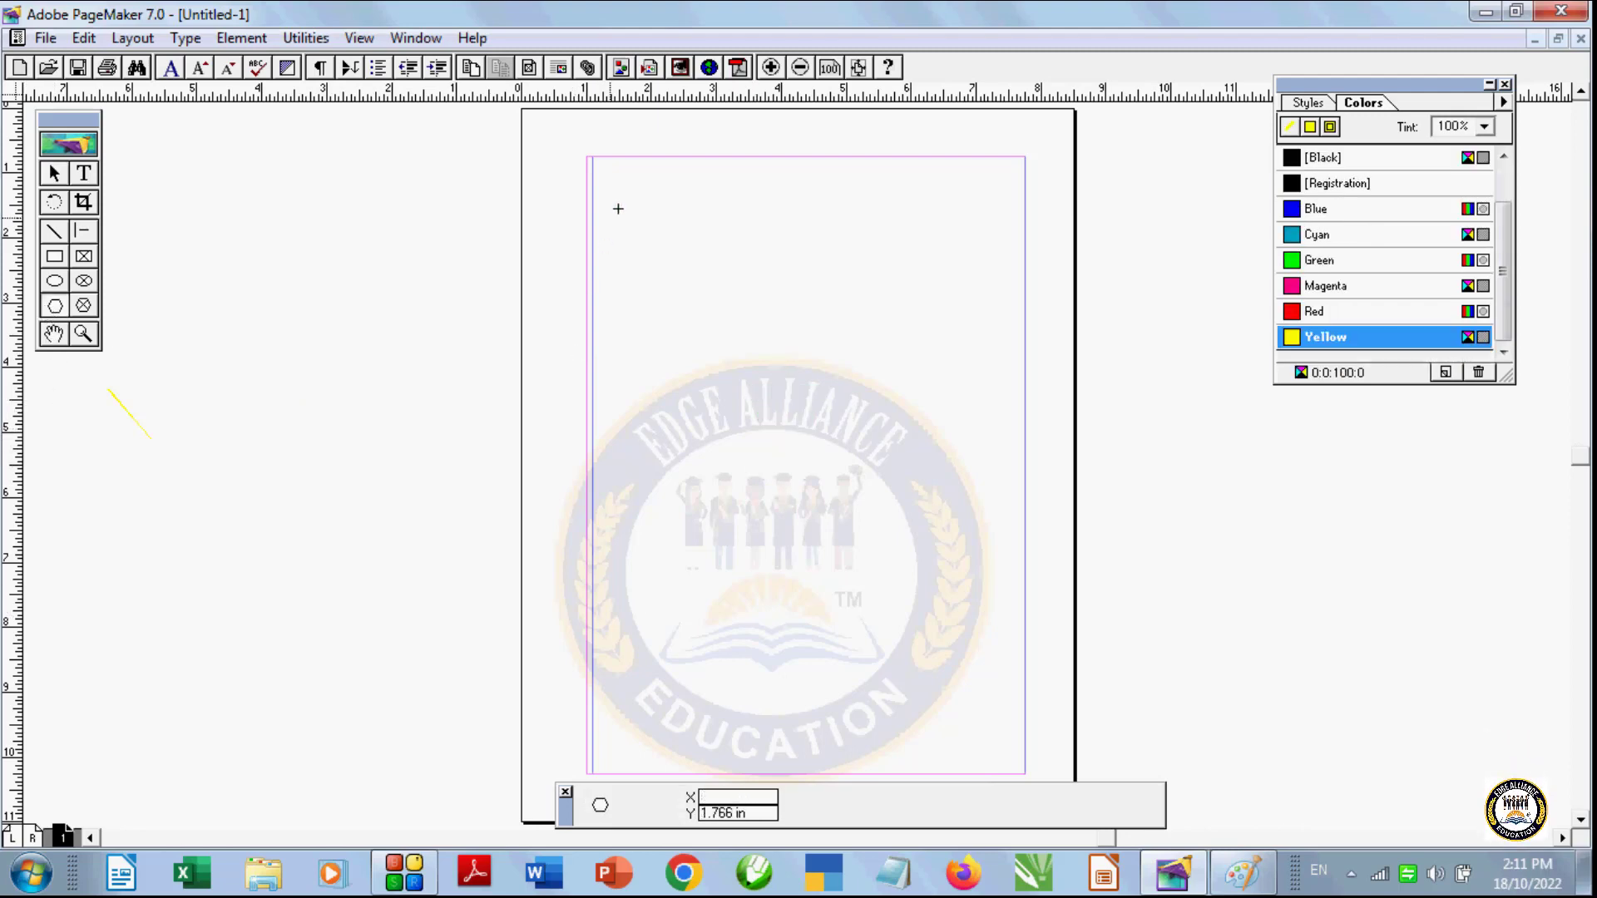
pyautogui.moveTo(620, 206); pyautogui.dragTo(749, 335)
pyautogui.click(1447, 235)
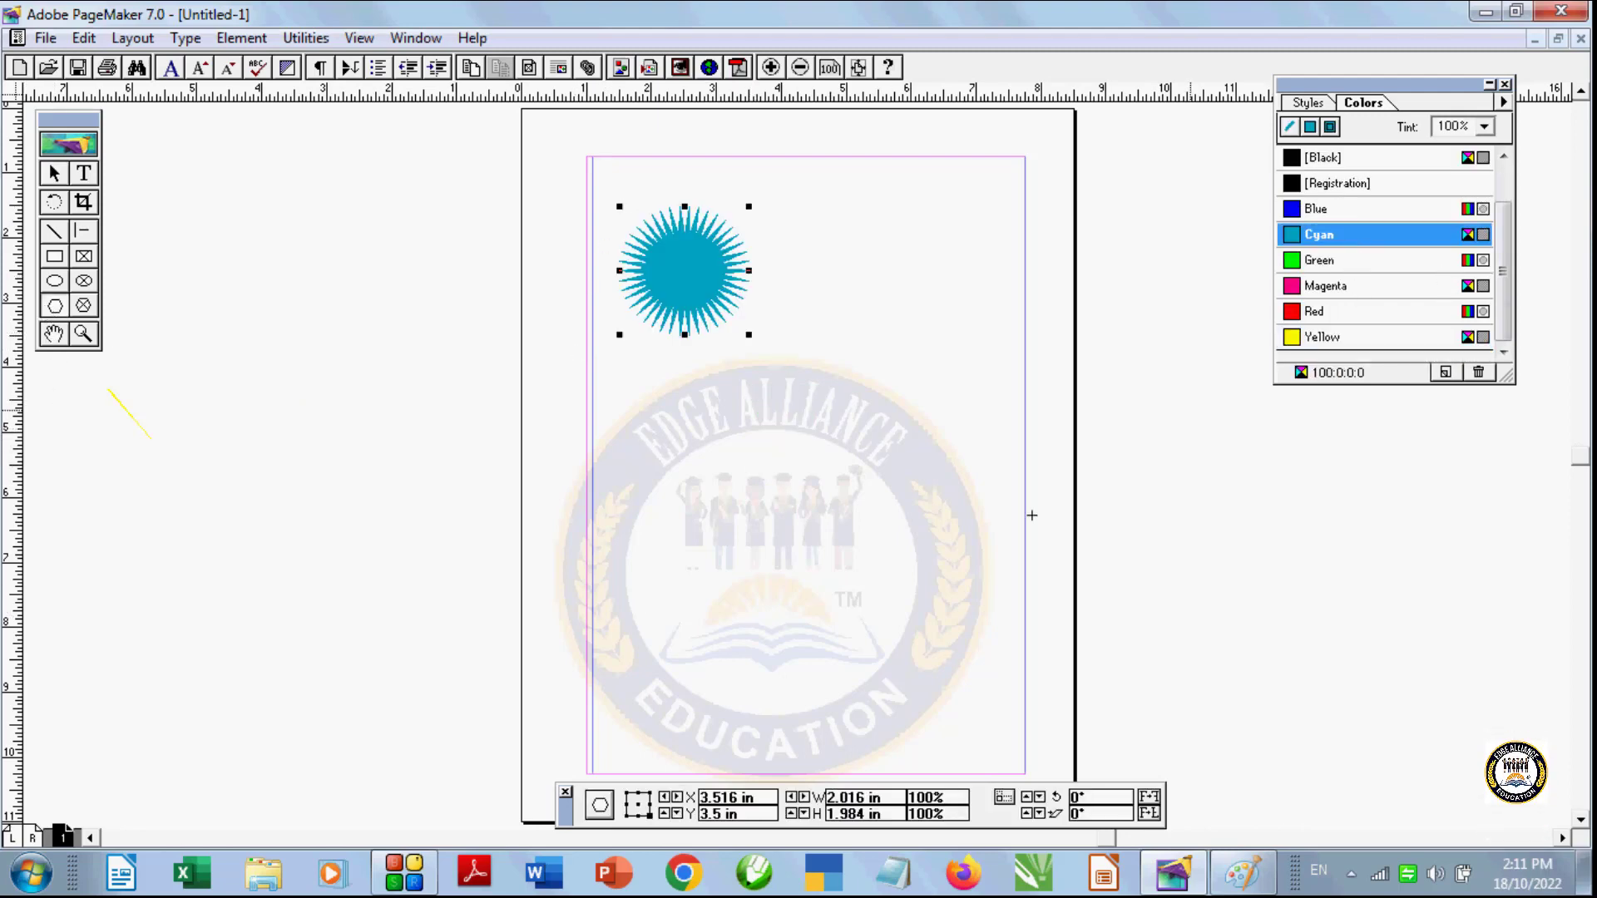
pyautogui.moveTo(804, 543); pyautogui.dragTo(983, 722)
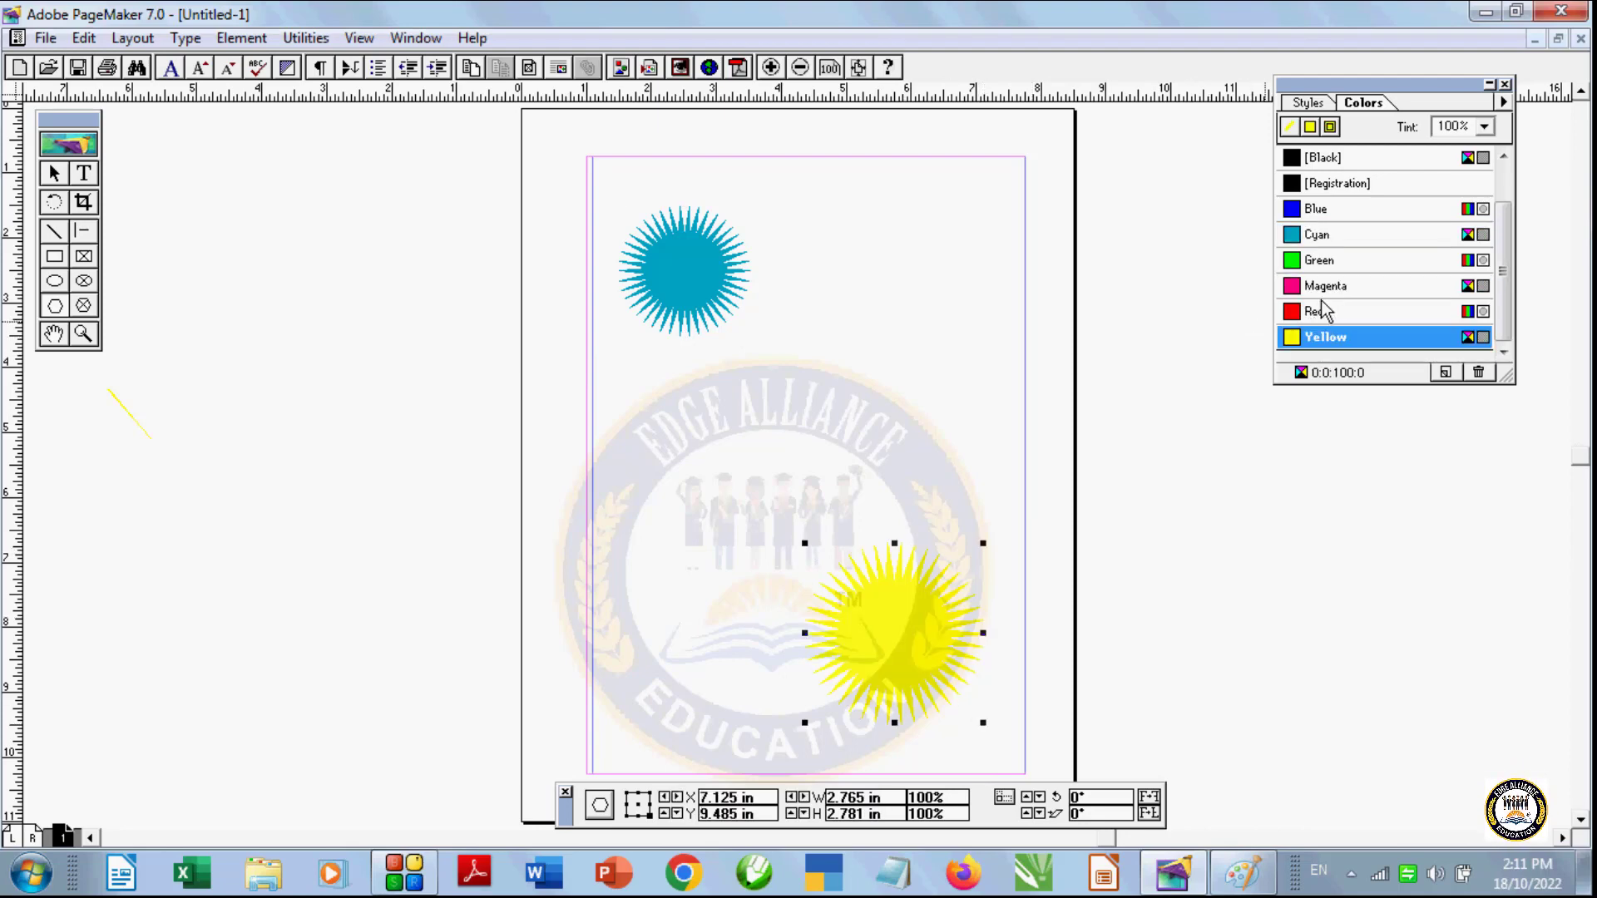
pyautogui.click(1344, 286)
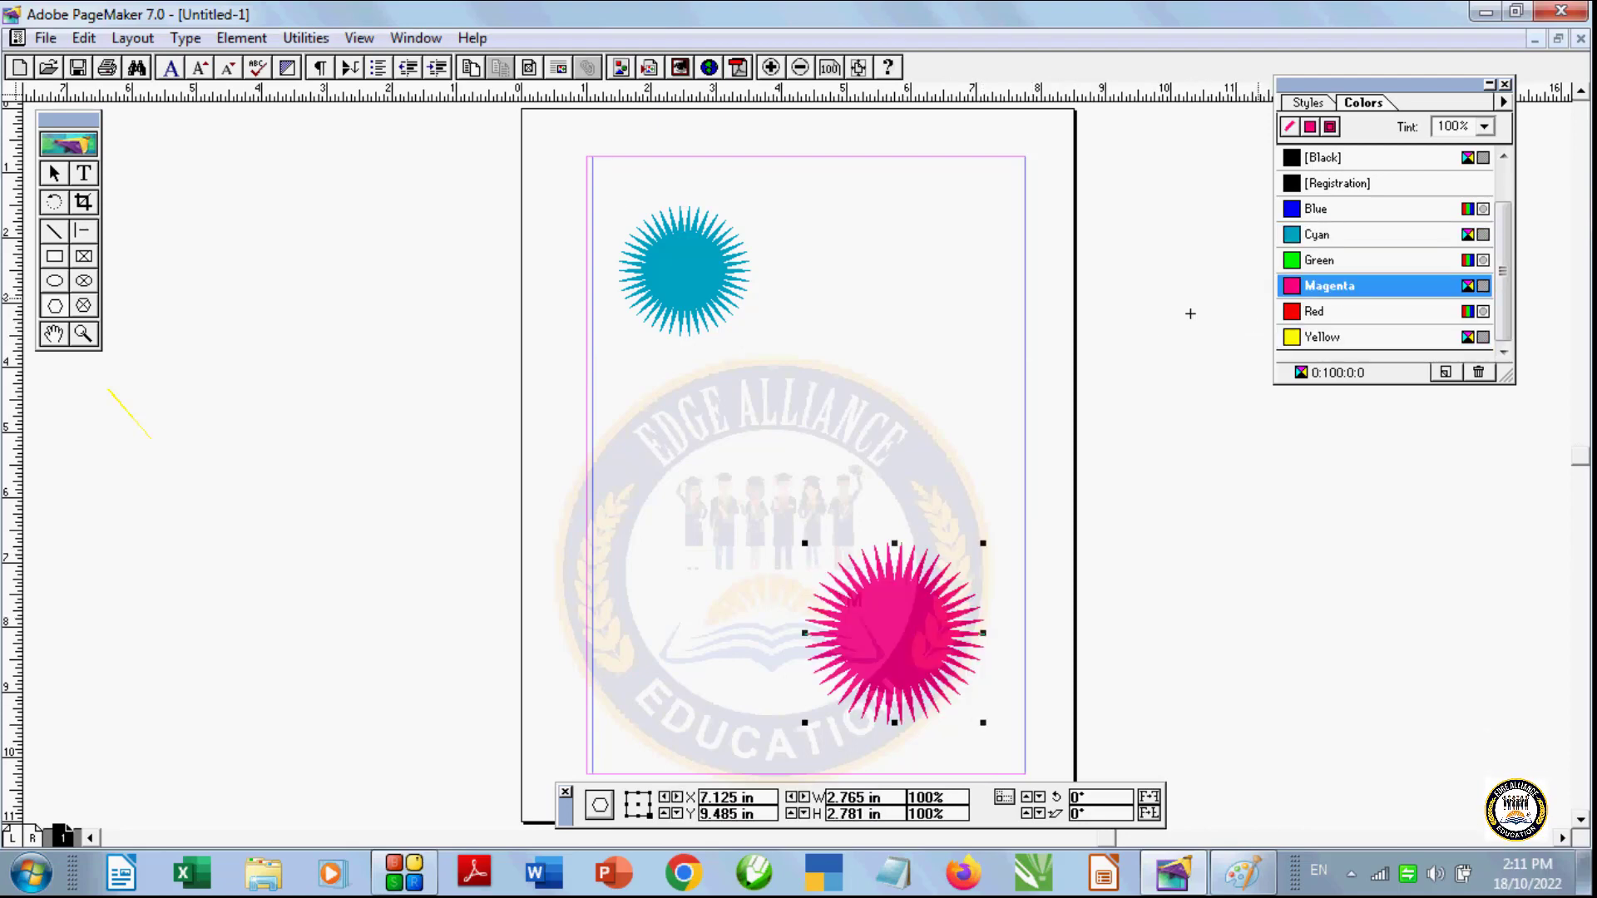
# Step: Draw a third spiked polygon about 2.3 in wide at the page's upper right and colour it Green
pyautogui.moveTo(810, 238); pyautogui.dragTo(960, 391)
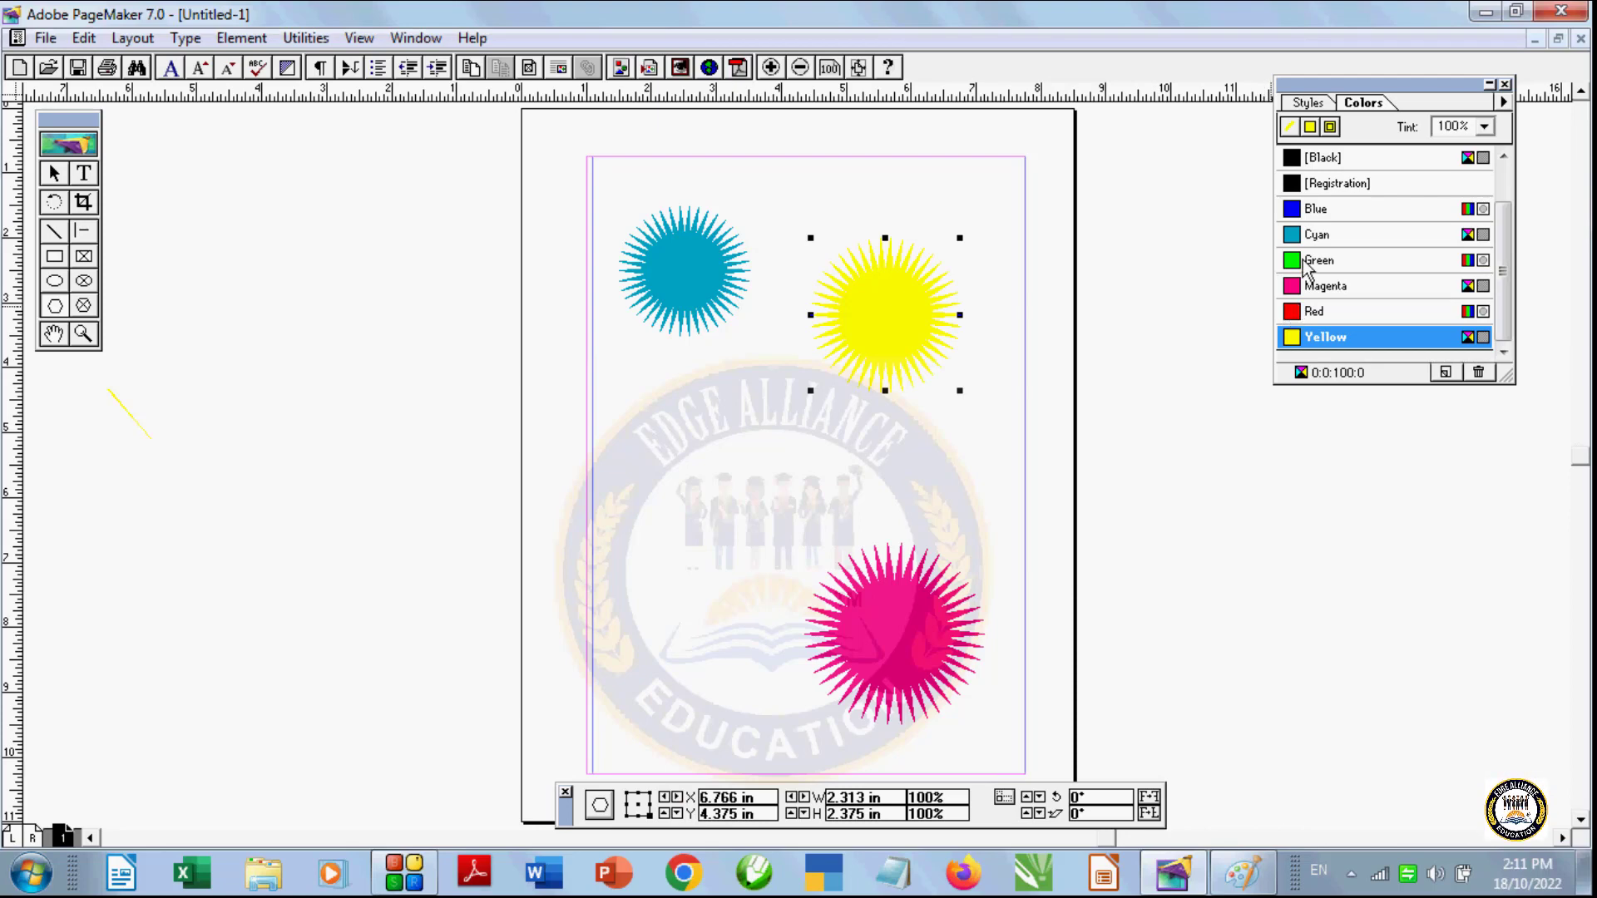
pyautogui.click(1309, 212)
pyautogui.click(1312, 238)
pyautogui.click(1322, 261)
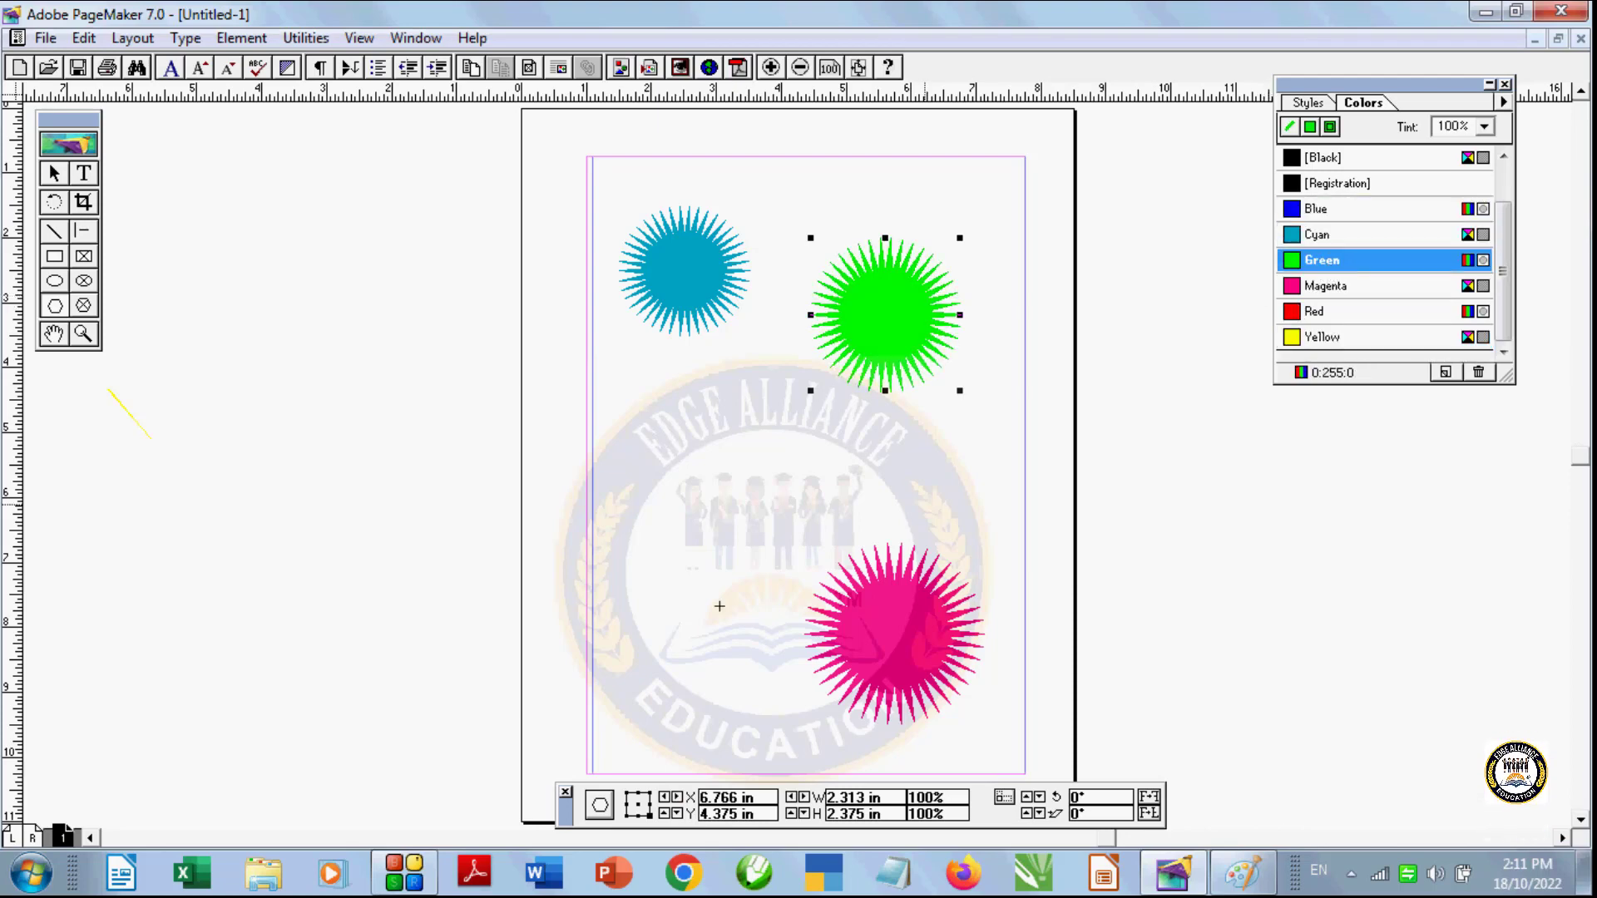
pyautogui.click(442, 510)
pyautogui.moveTo(589, 456); pyautogui.dragTo(638, 603)
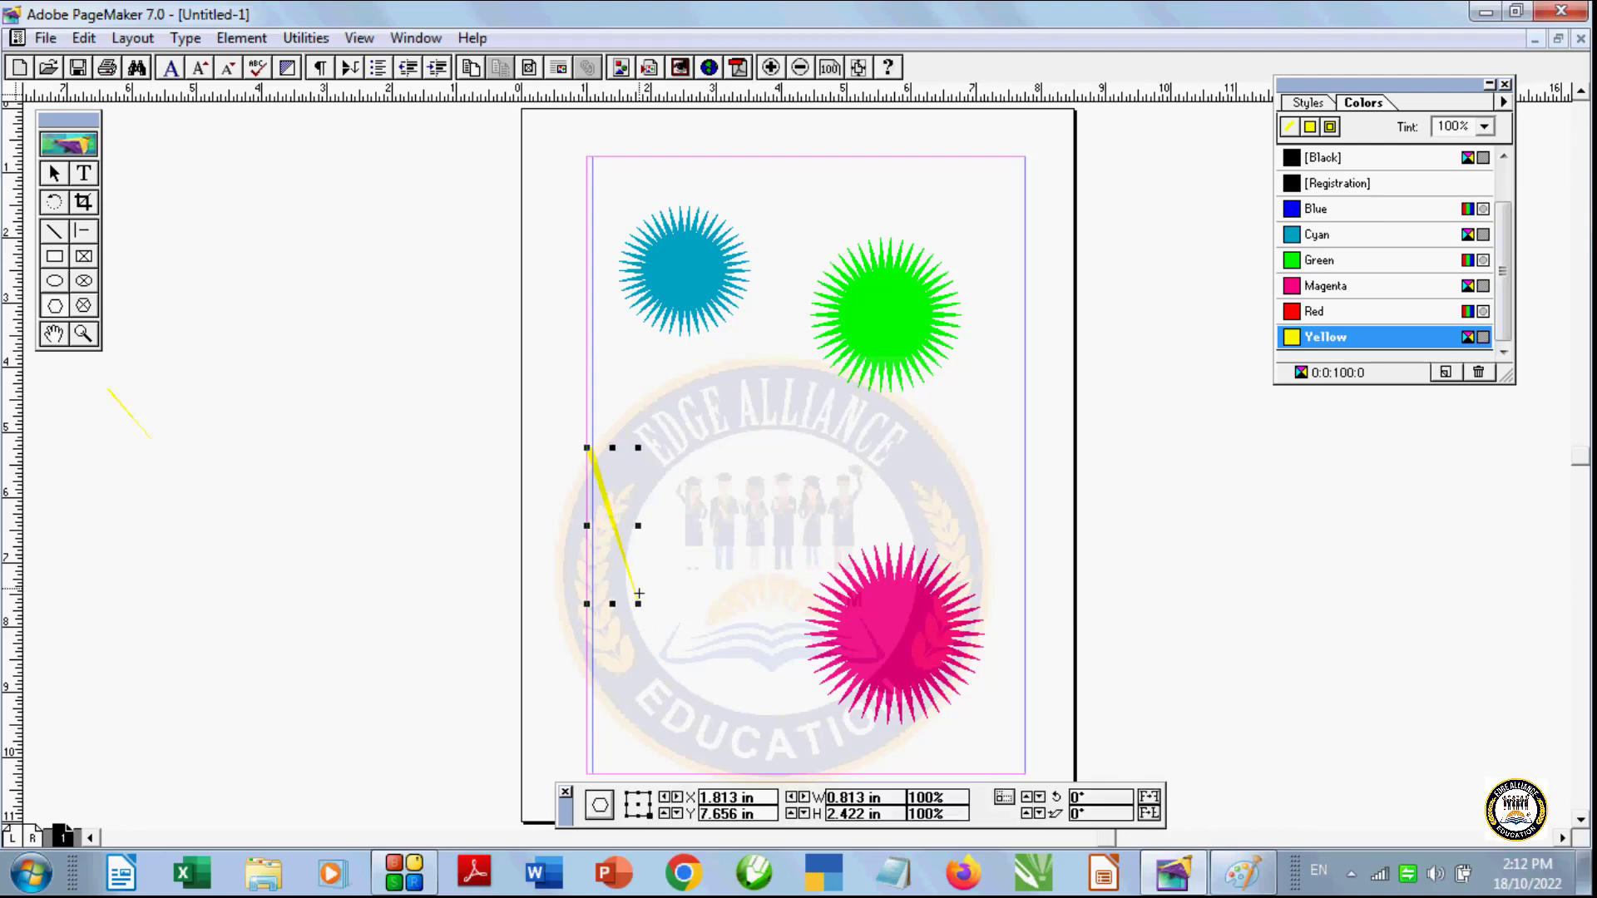
pyautogui.press('Delete')
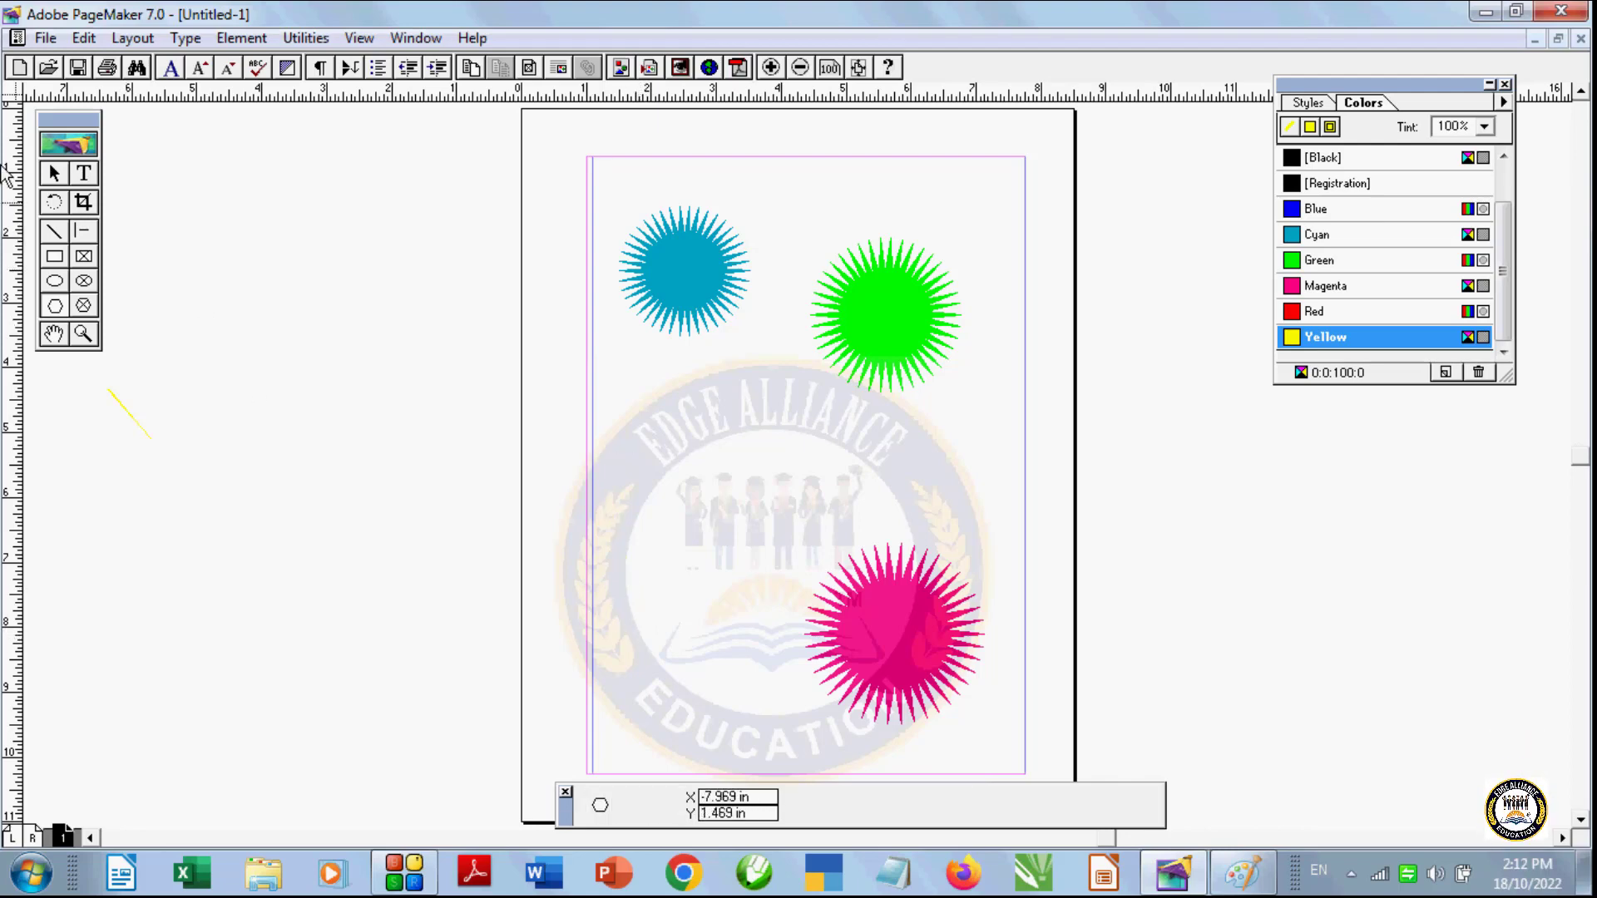
# Step: Mark the cyan polygon as Non-Printing
pyautogui.click(680, 275)
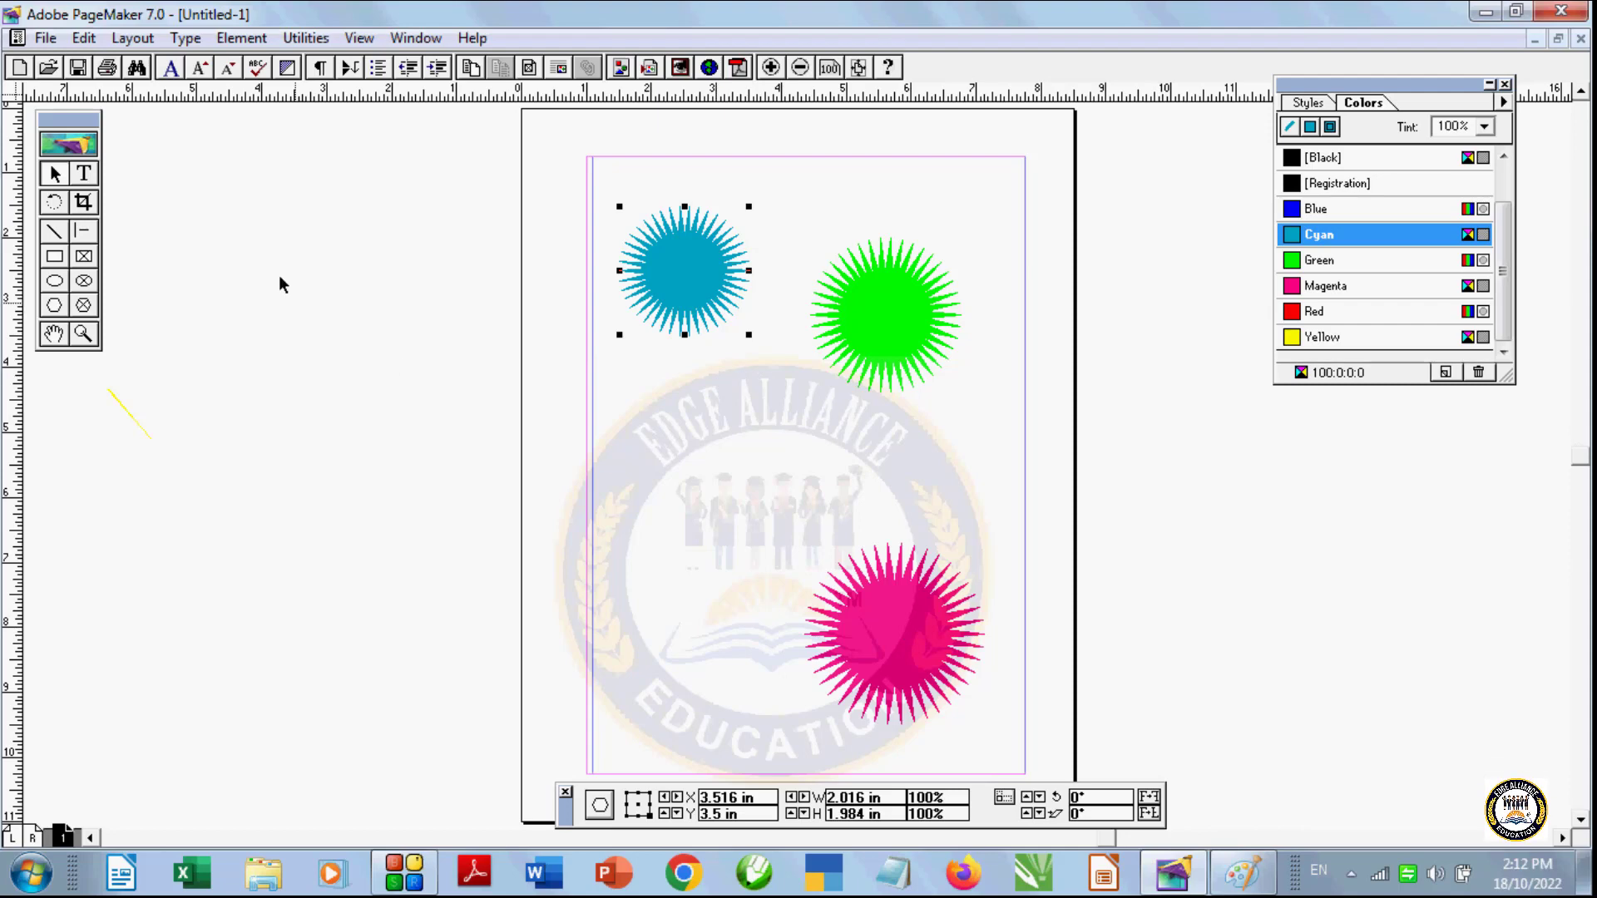
pyautogui.click(234, 38)
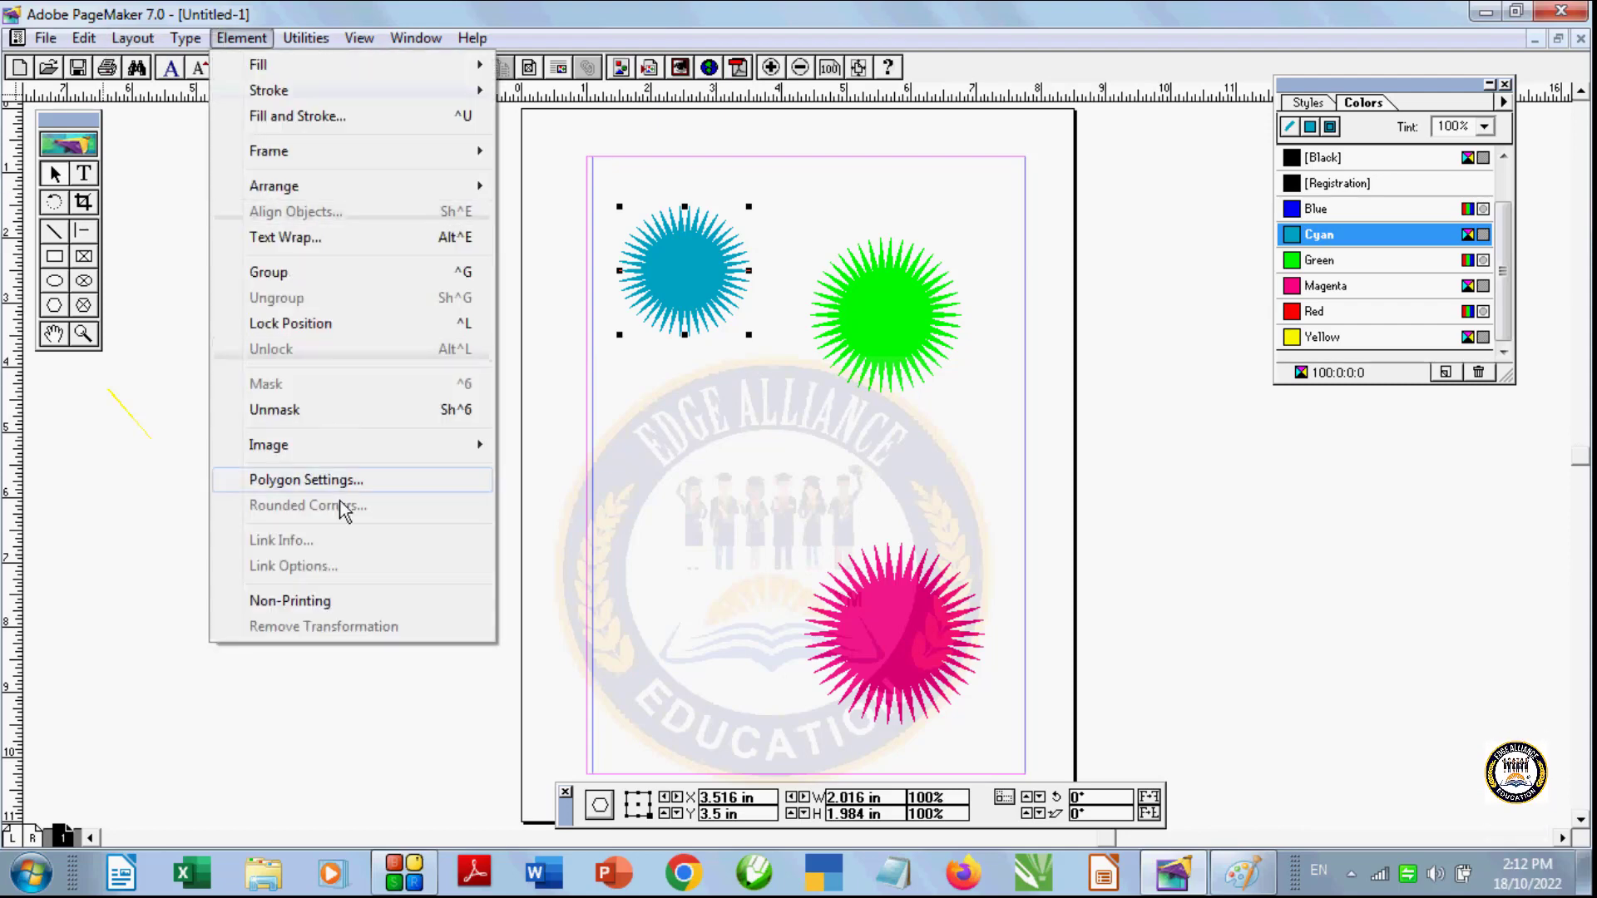
pyautogui.click(296, 601)
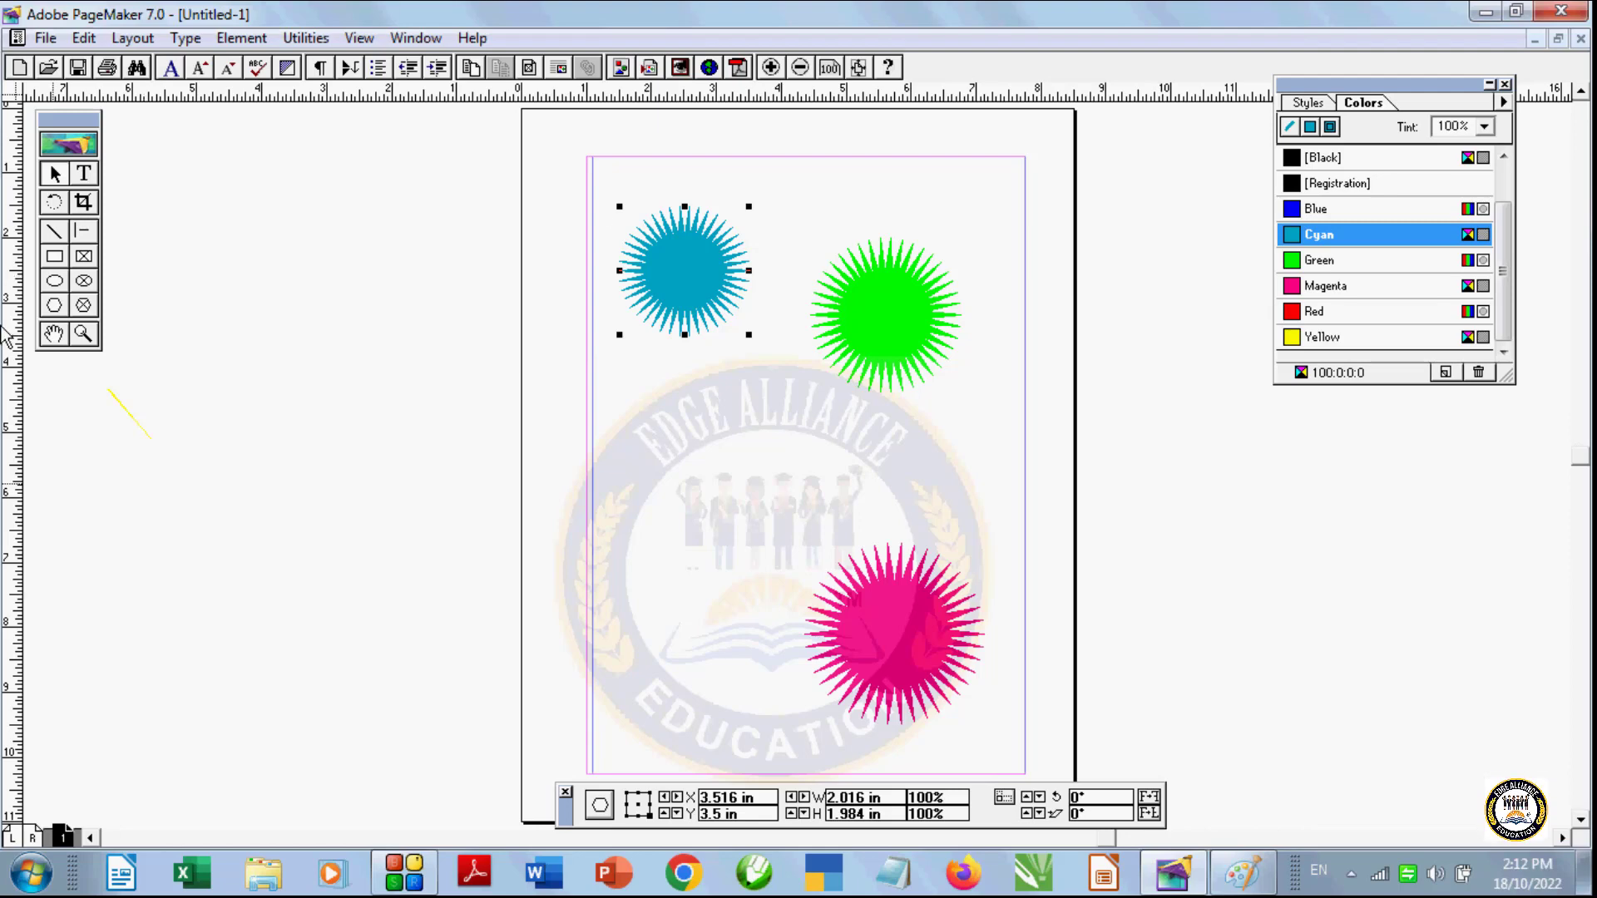
# Step: Turn off the display of non-printing items in the document
pyautogui.click(320, 42)
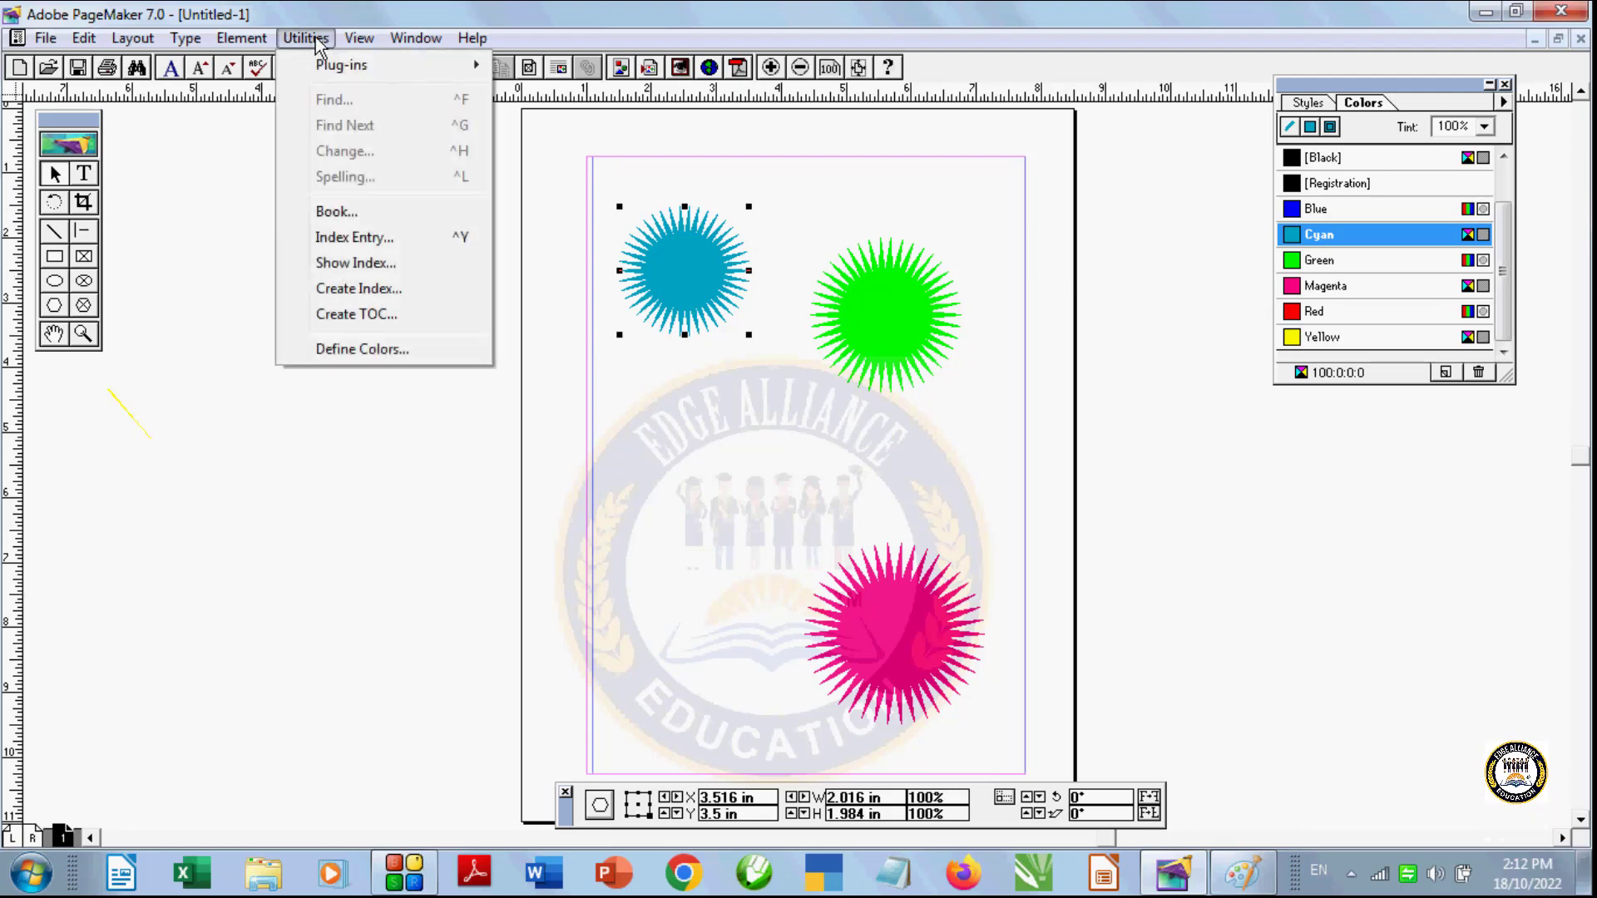
pyautogui.moveTo(360, 40)
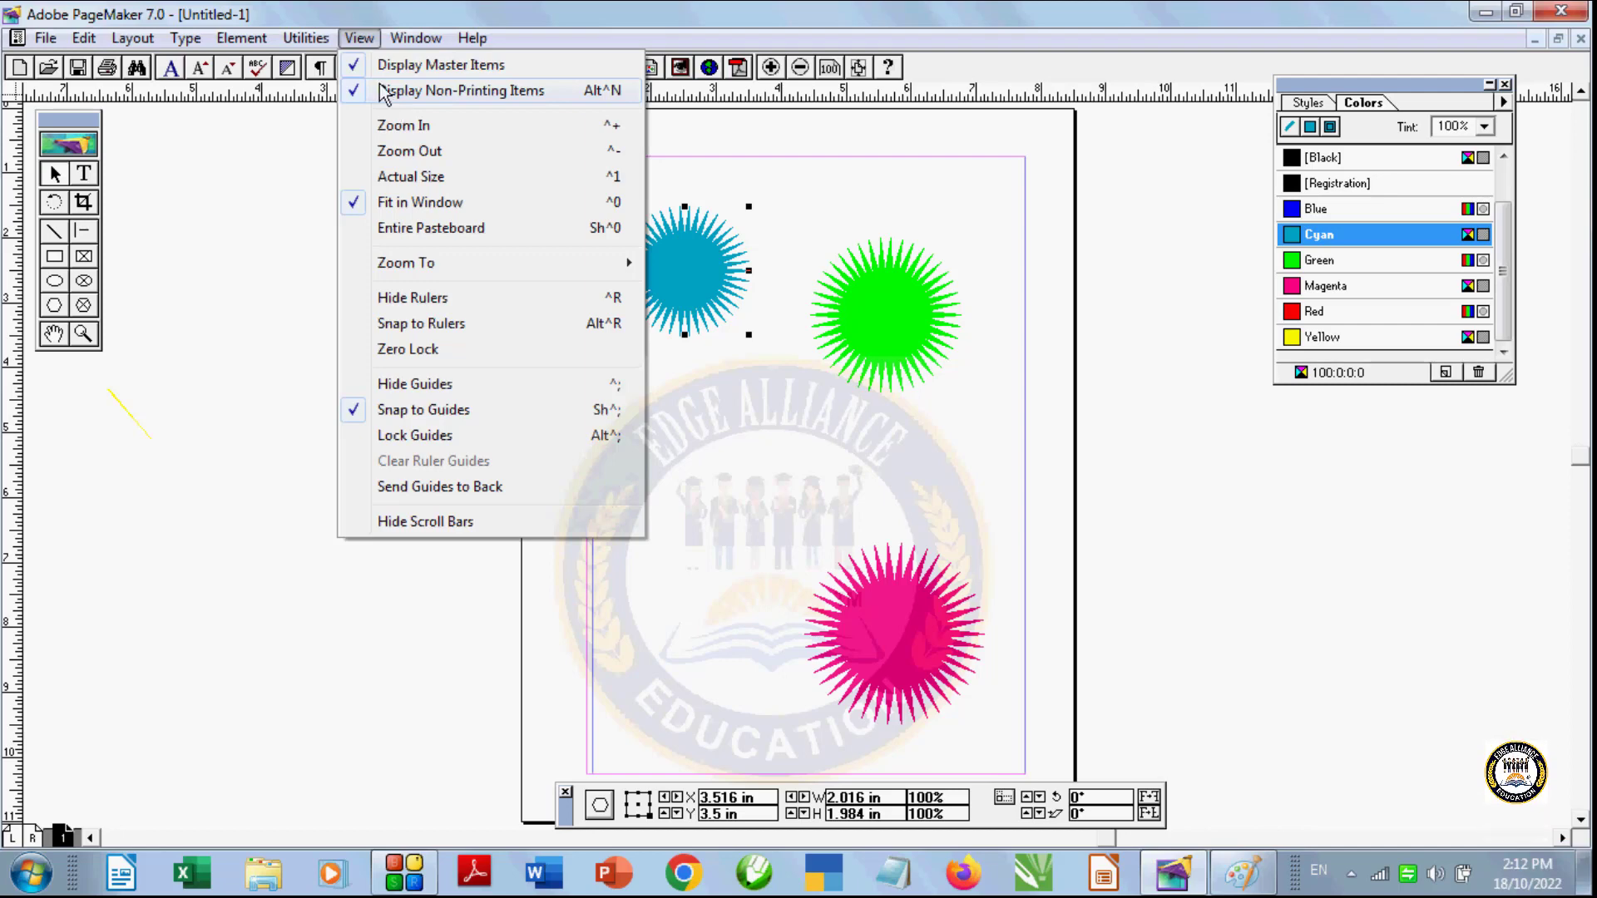
pyautogui.click(381, 91)
pyautogui.click(360, 39)
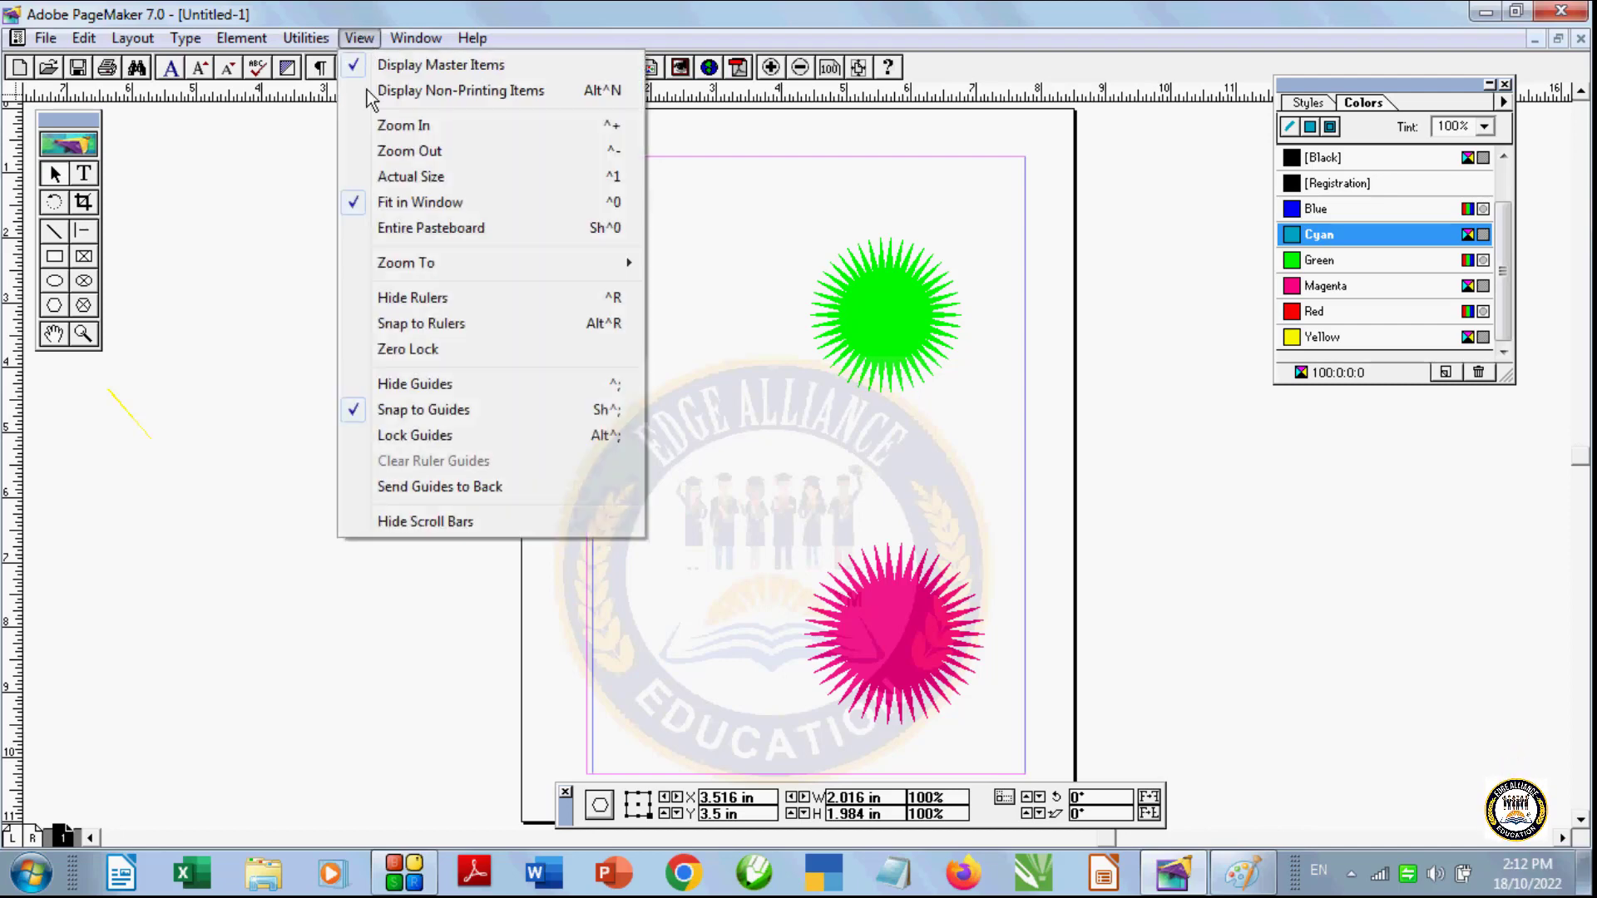
pyautogui.click(837, 439)
pyautogui.click(836, 436)
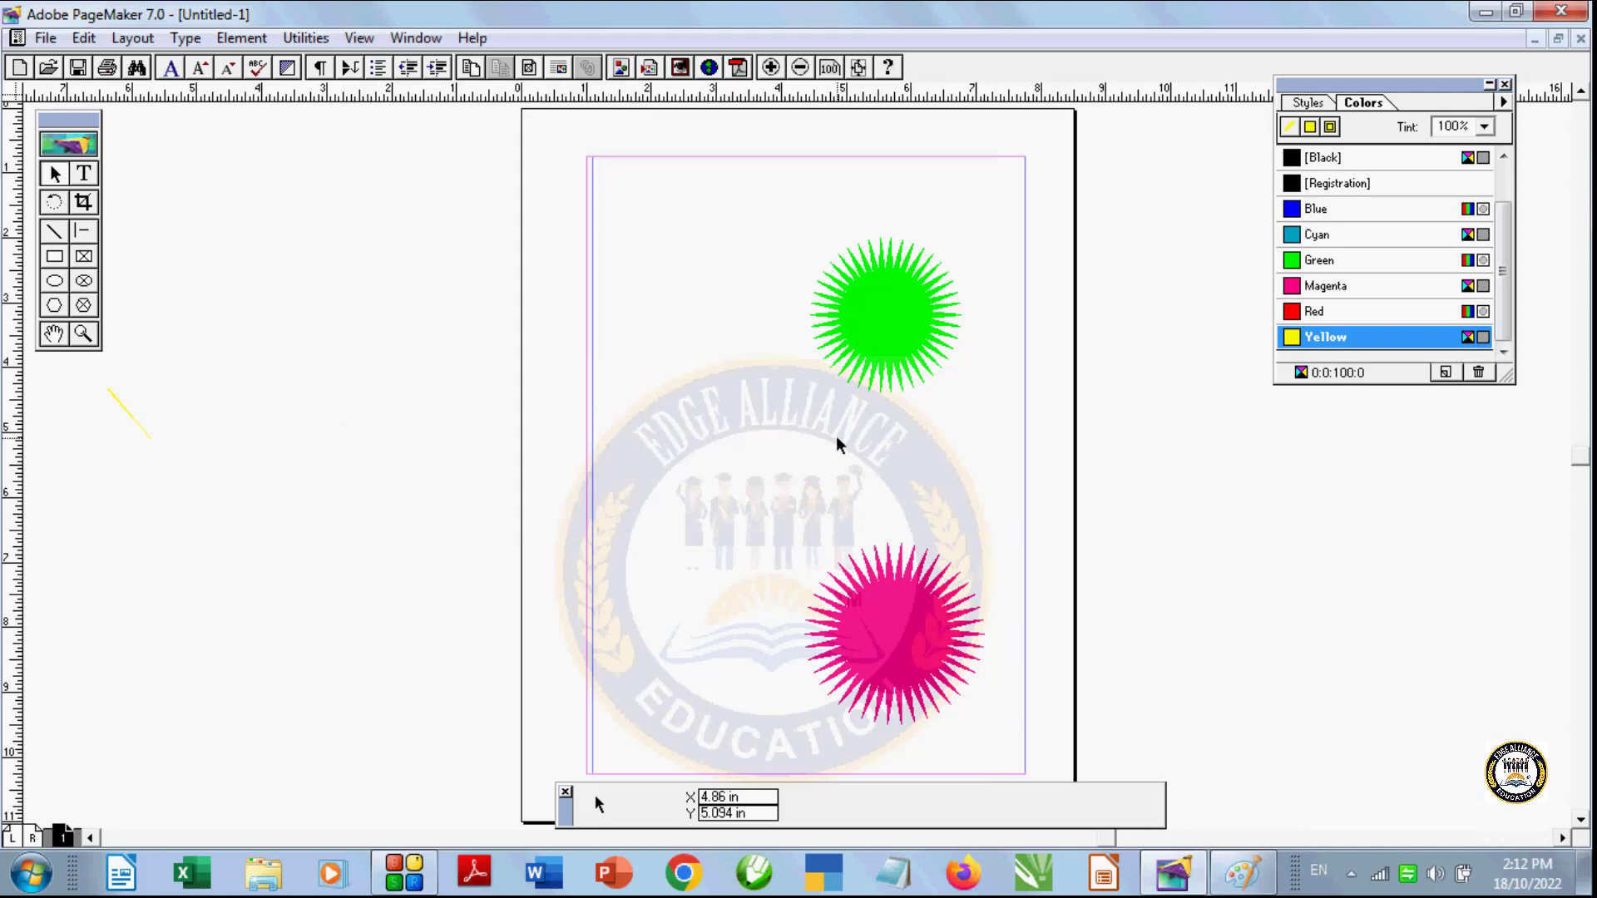
# Step: Turn the display of non-printing items back on
pyautogui.click(260, 42)
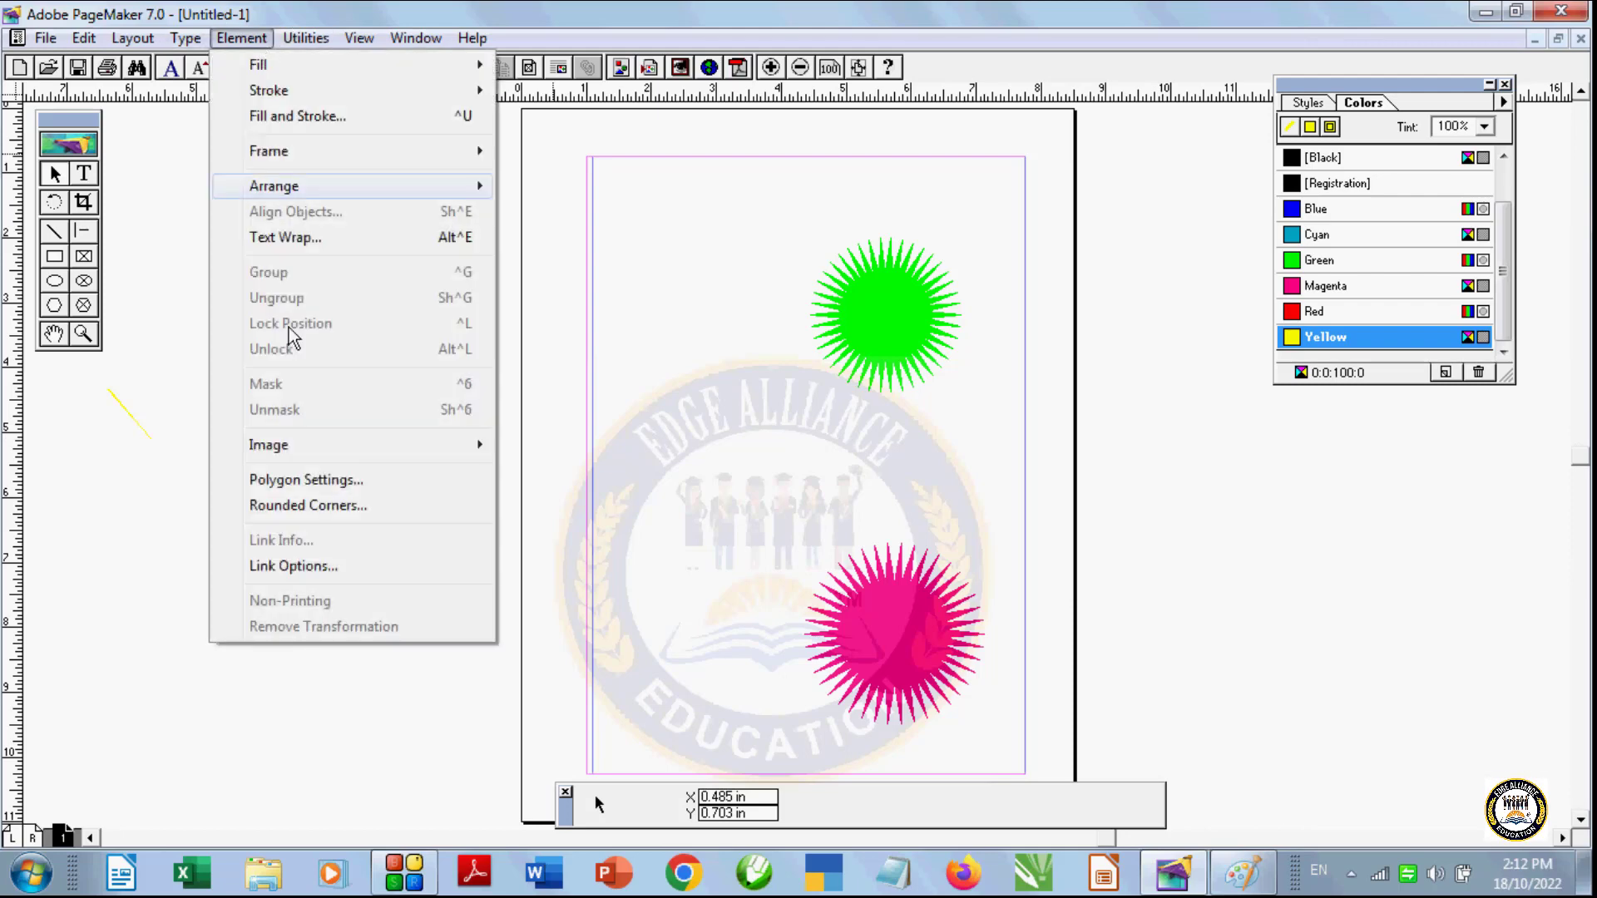
pyautogui.click(535, 391)
pyautogui.click(364, 45)
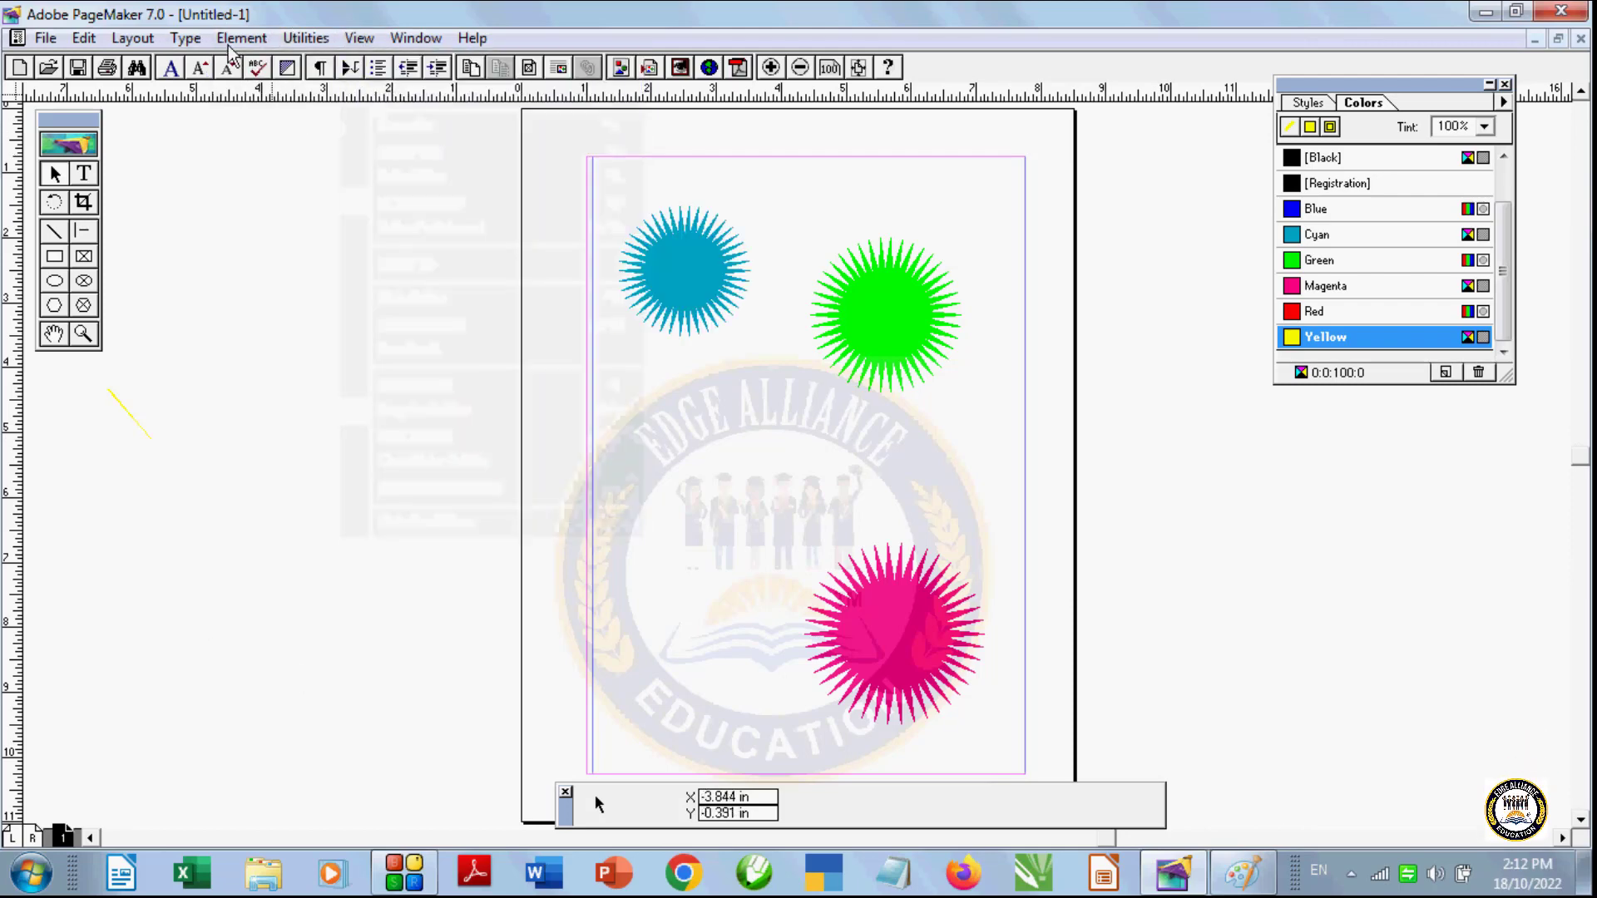
pyautogui.click(228, 45)
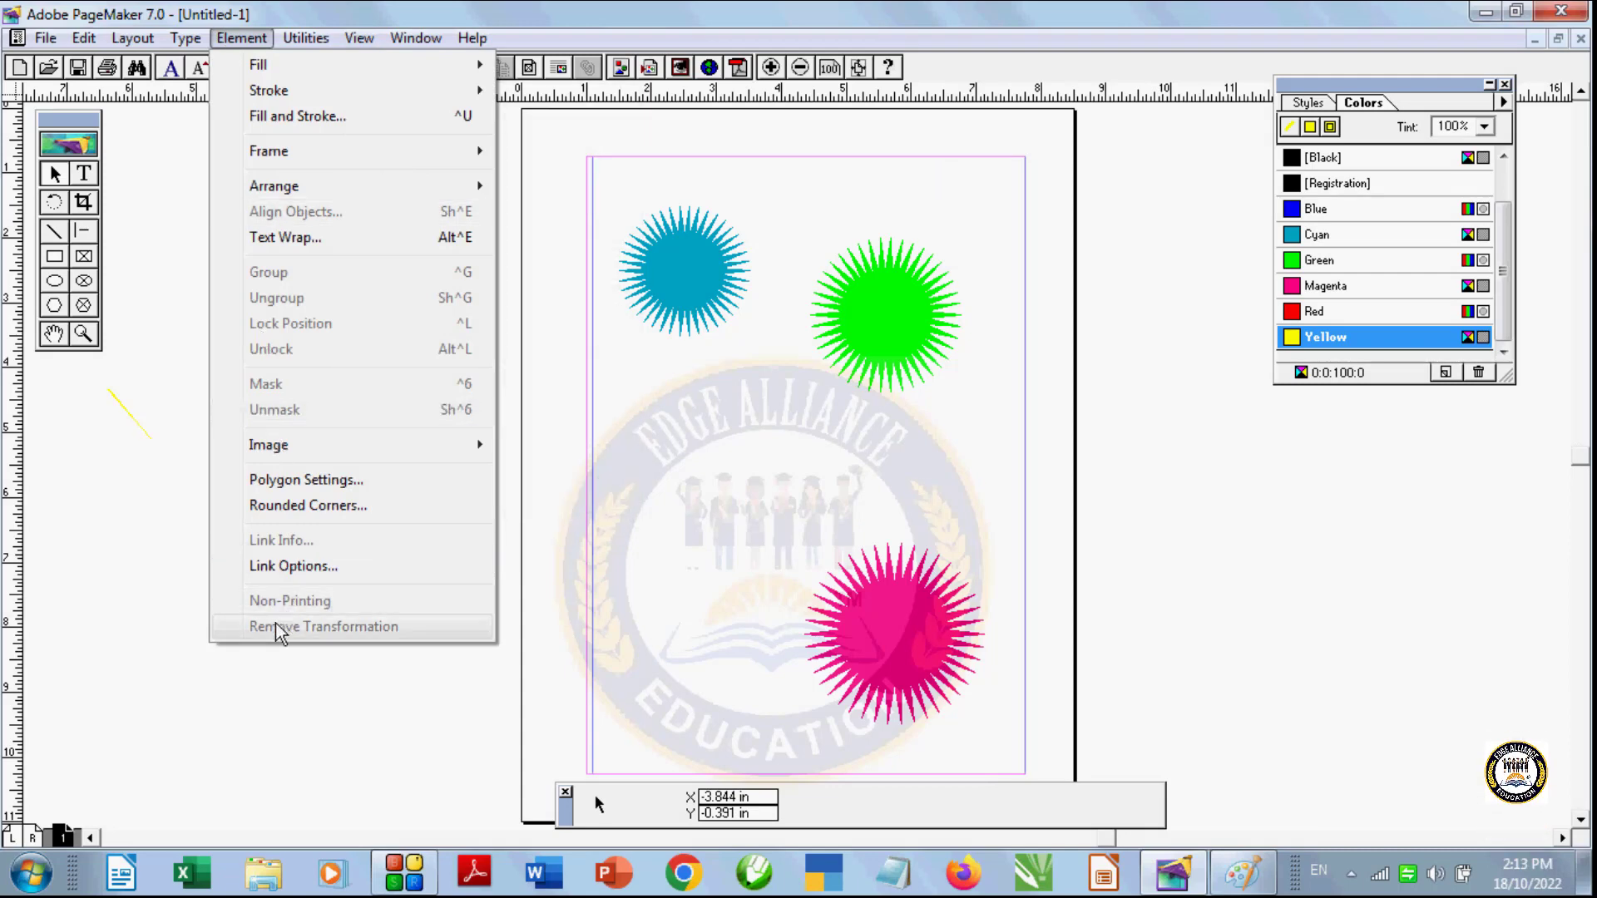
pyautogui.click(346, 713)
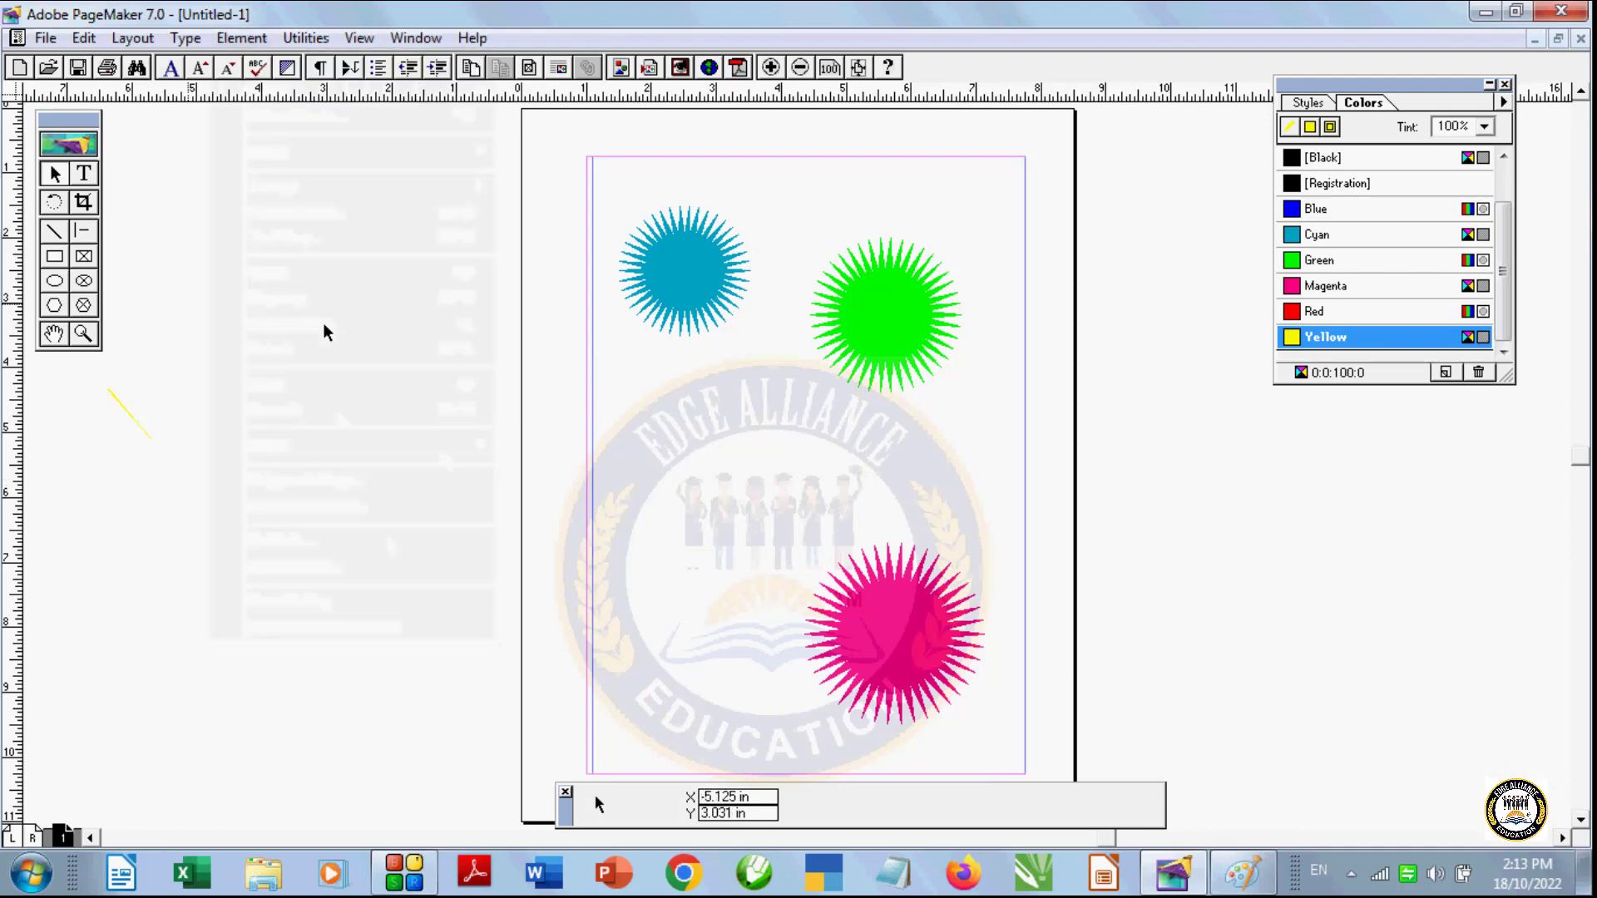
# Step: Select all objects on the page and pasteboard and delete them
pyautogui.hotkey('ctrl', 'a')
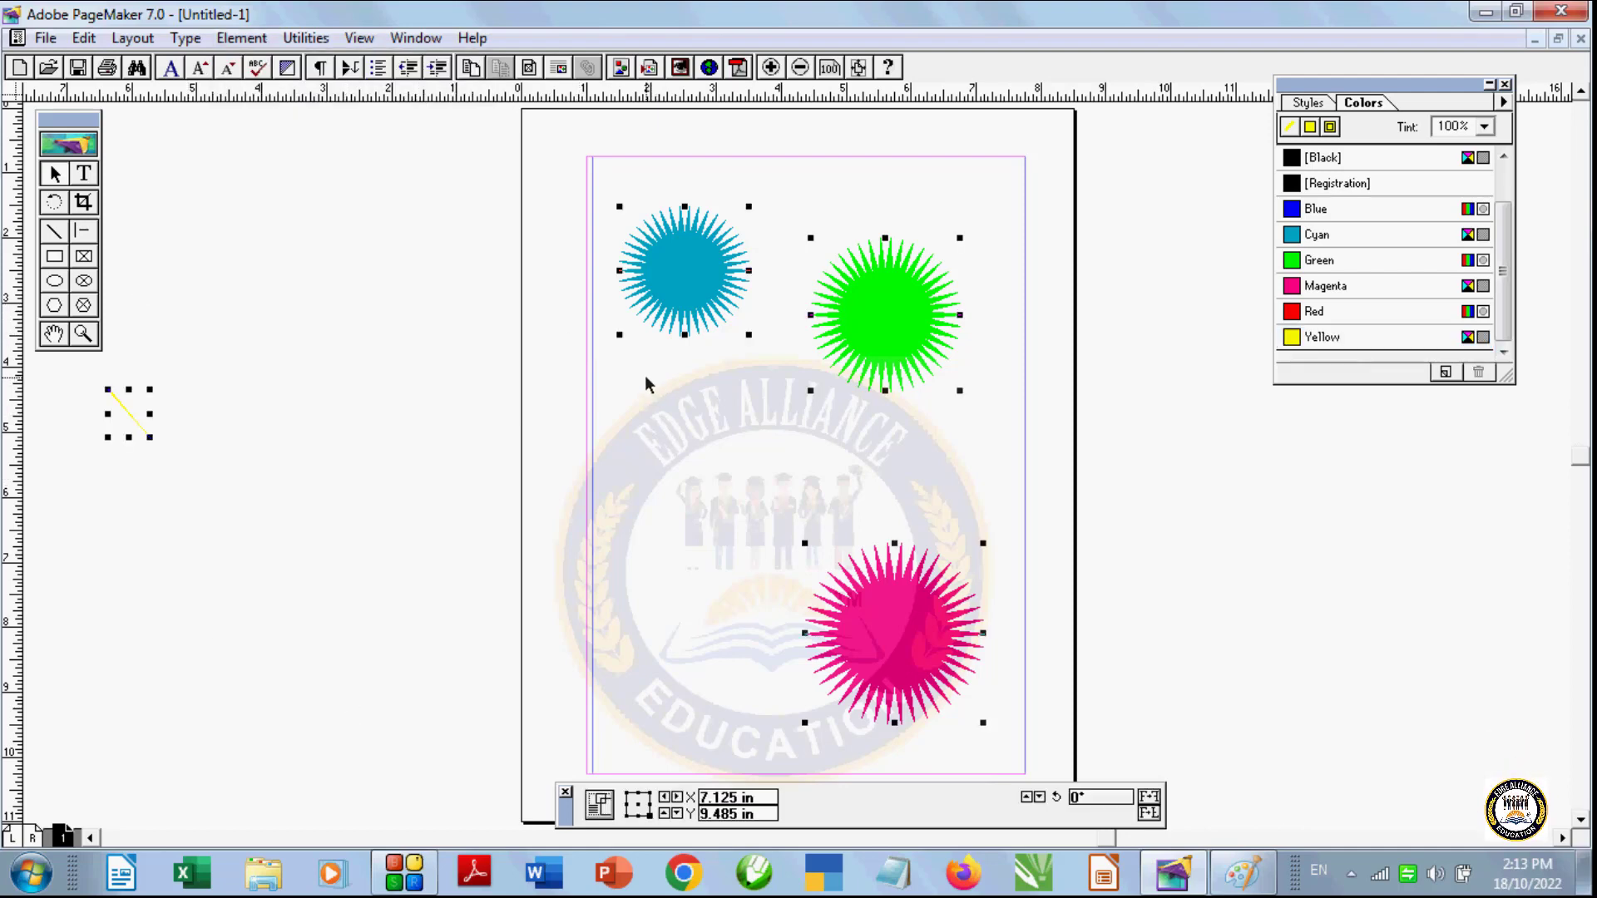
pyautogui.press('Delete')
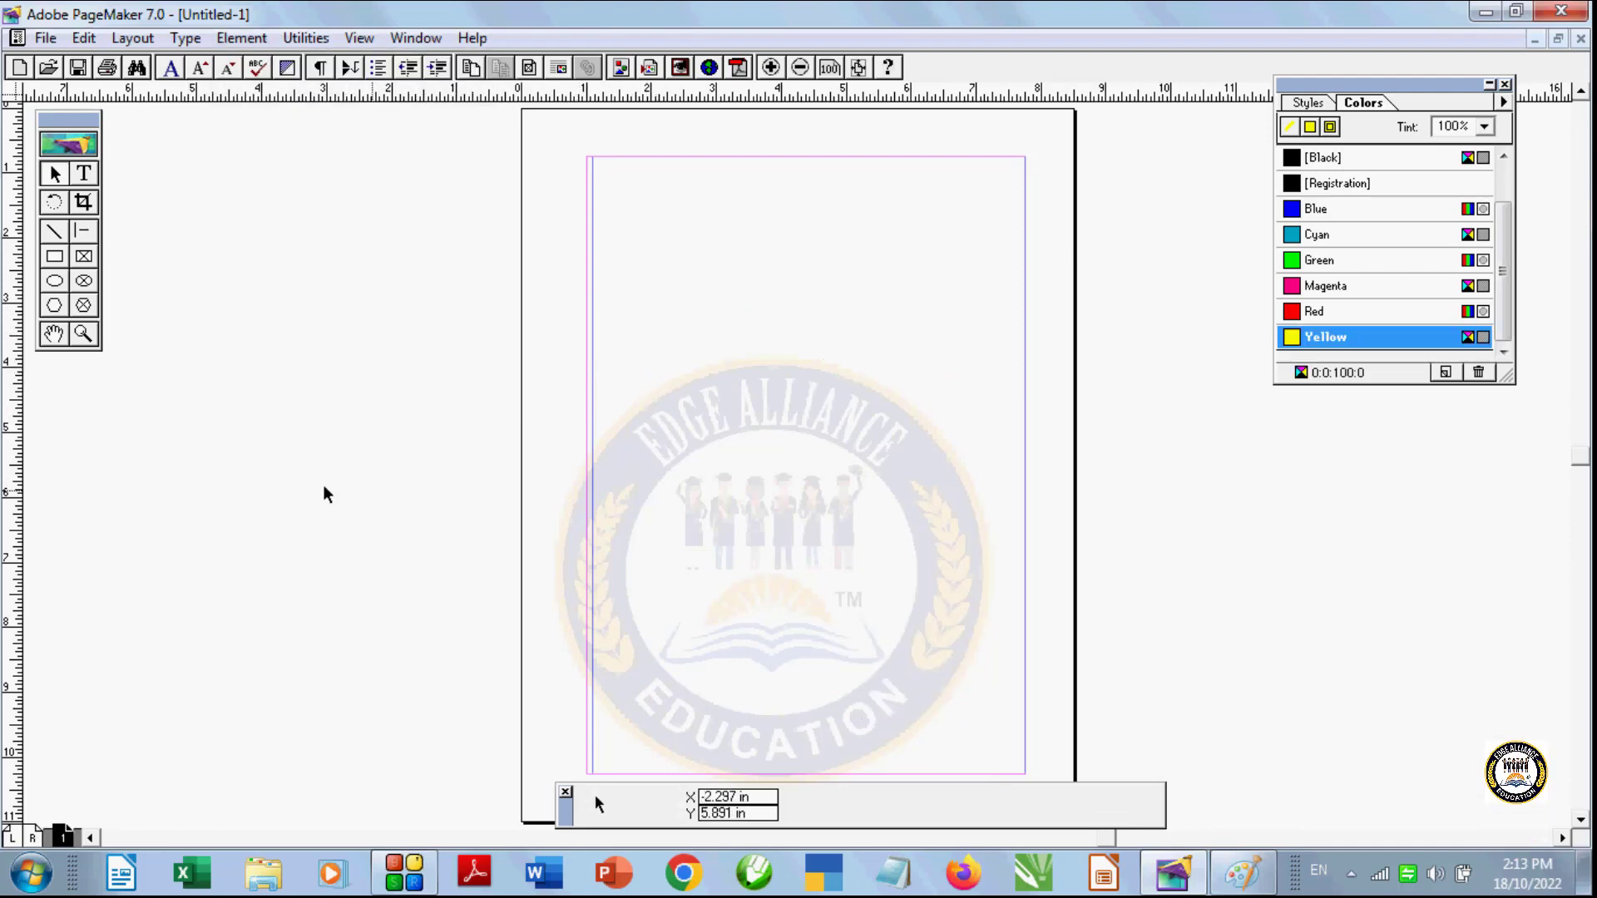
pyautogui.click(218, 40)
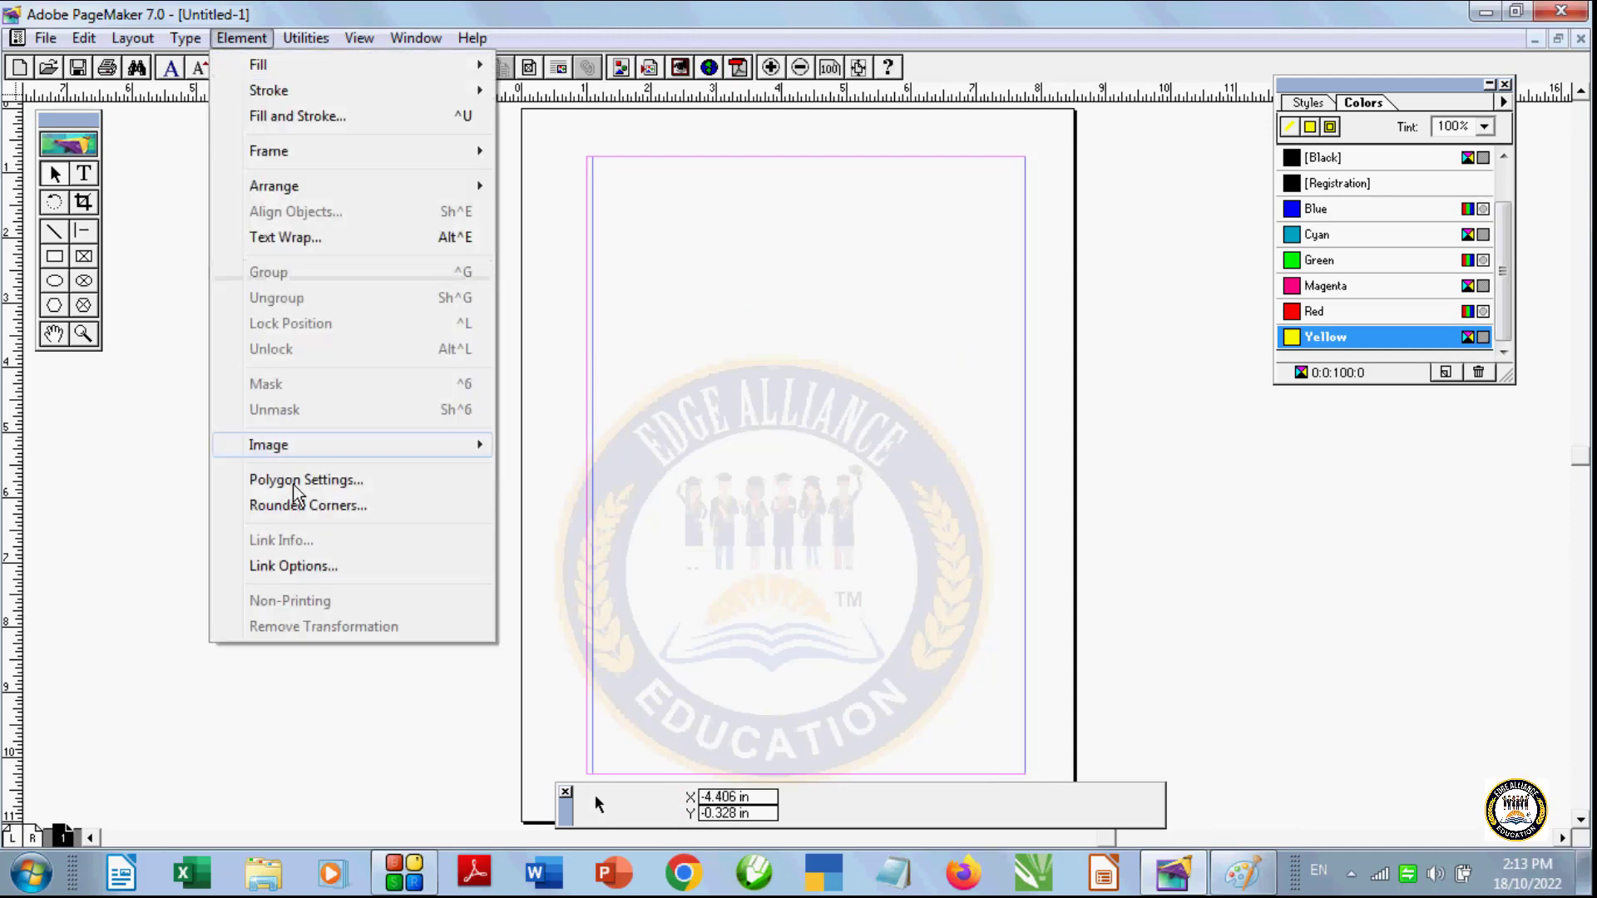
pyautogui.click(346, 689)
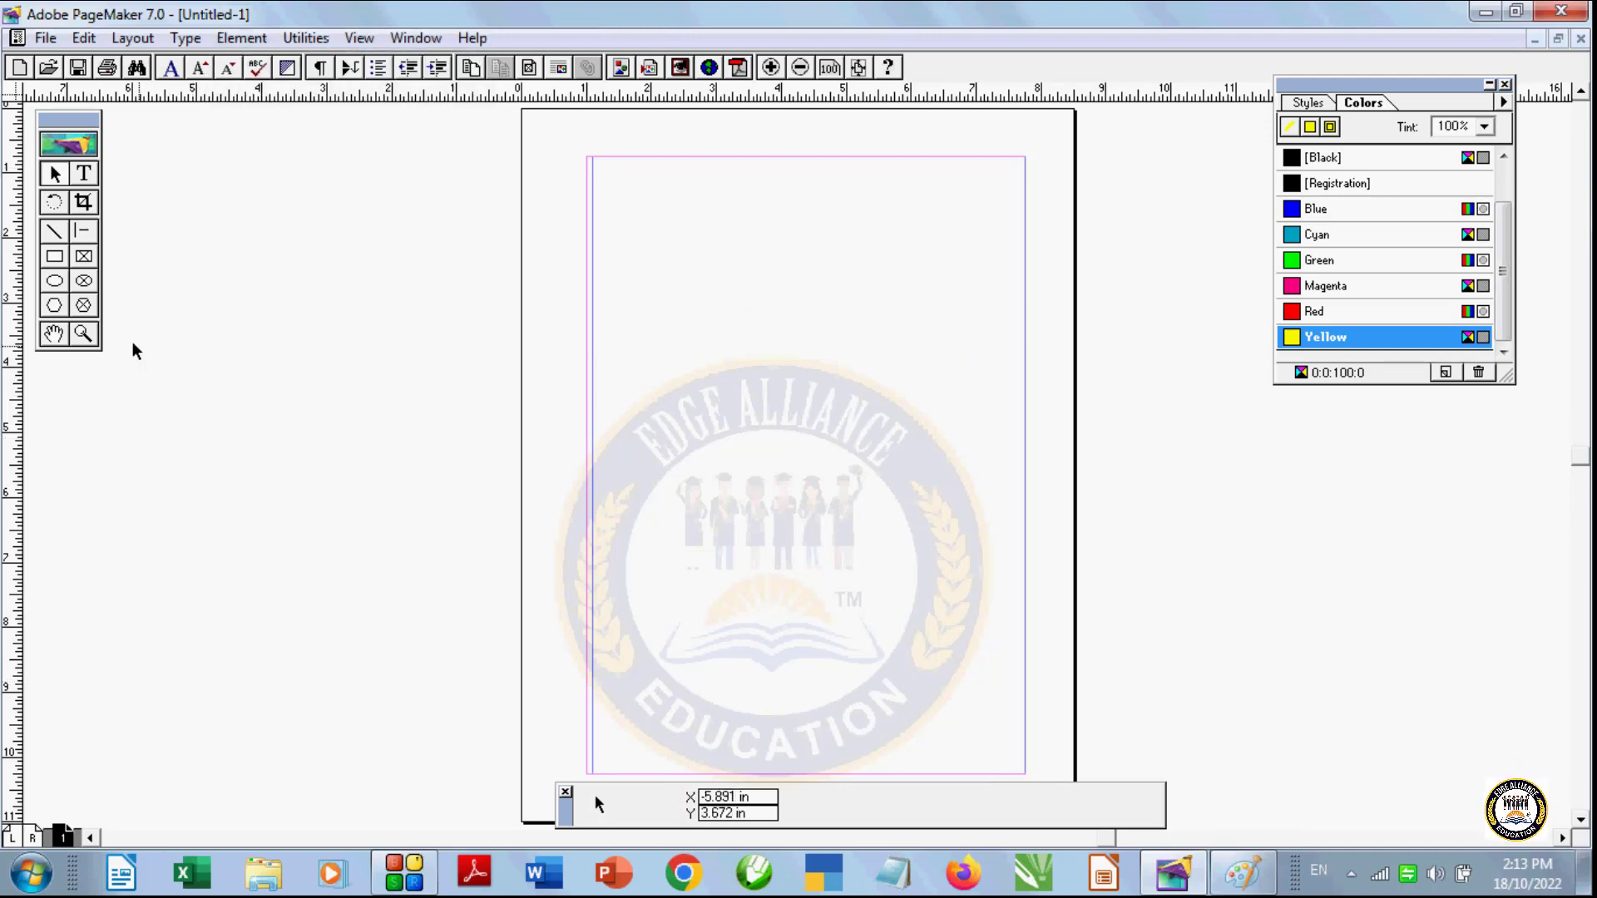
pyautogui.click(54, 305)
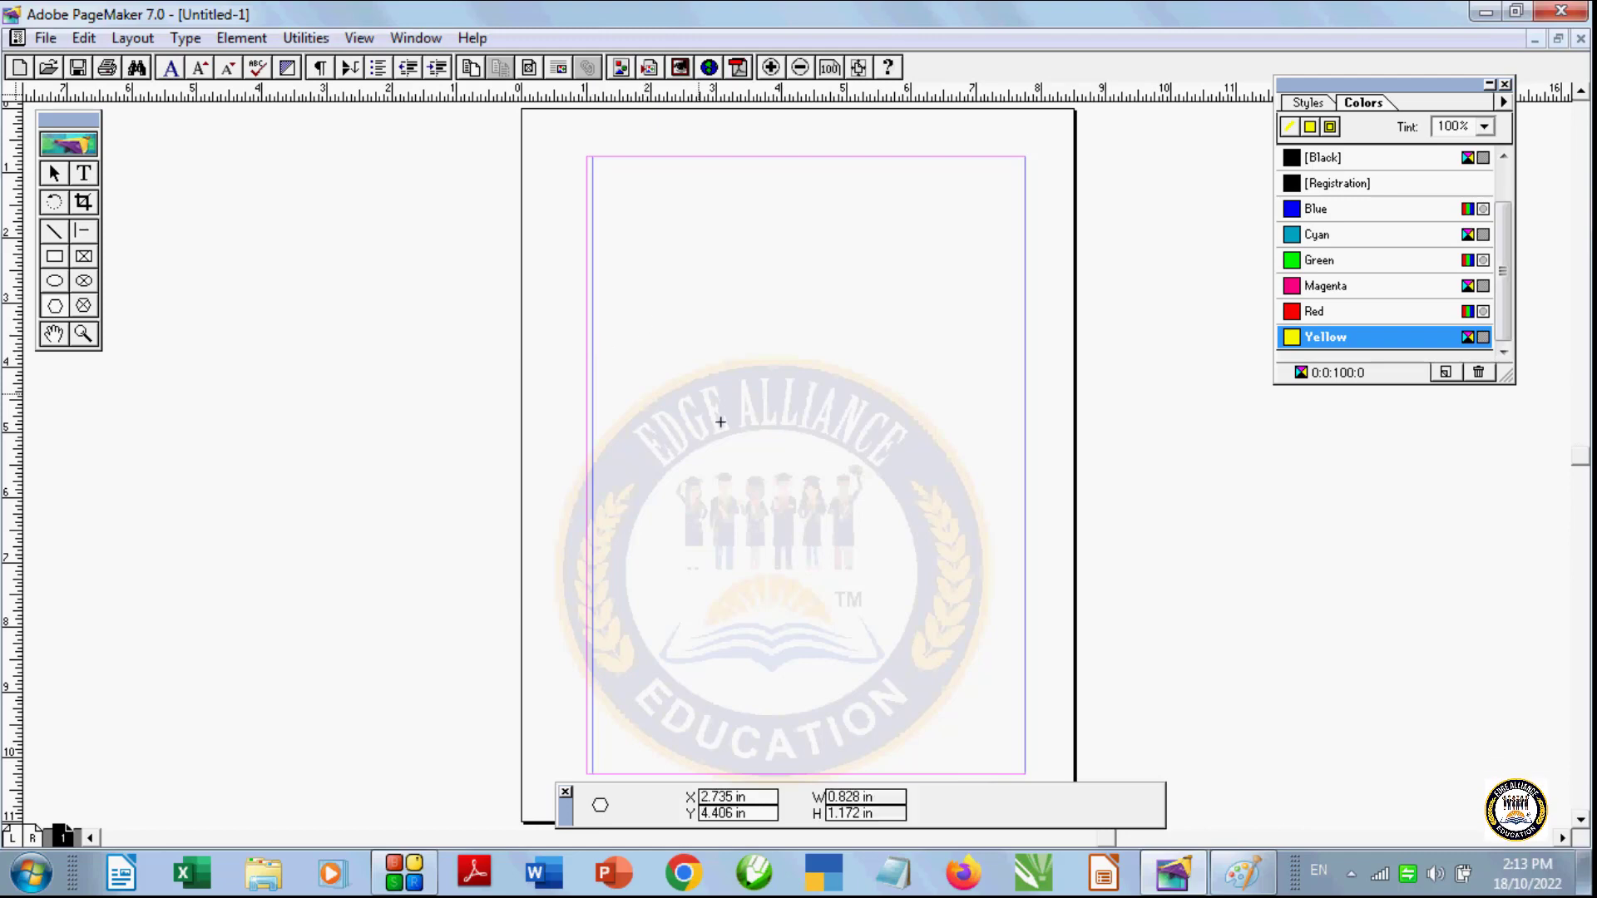
pyautogui.moveTo(645, 317); pyautogui.dragTo(845, 533)
pyautogui.press('Delete')
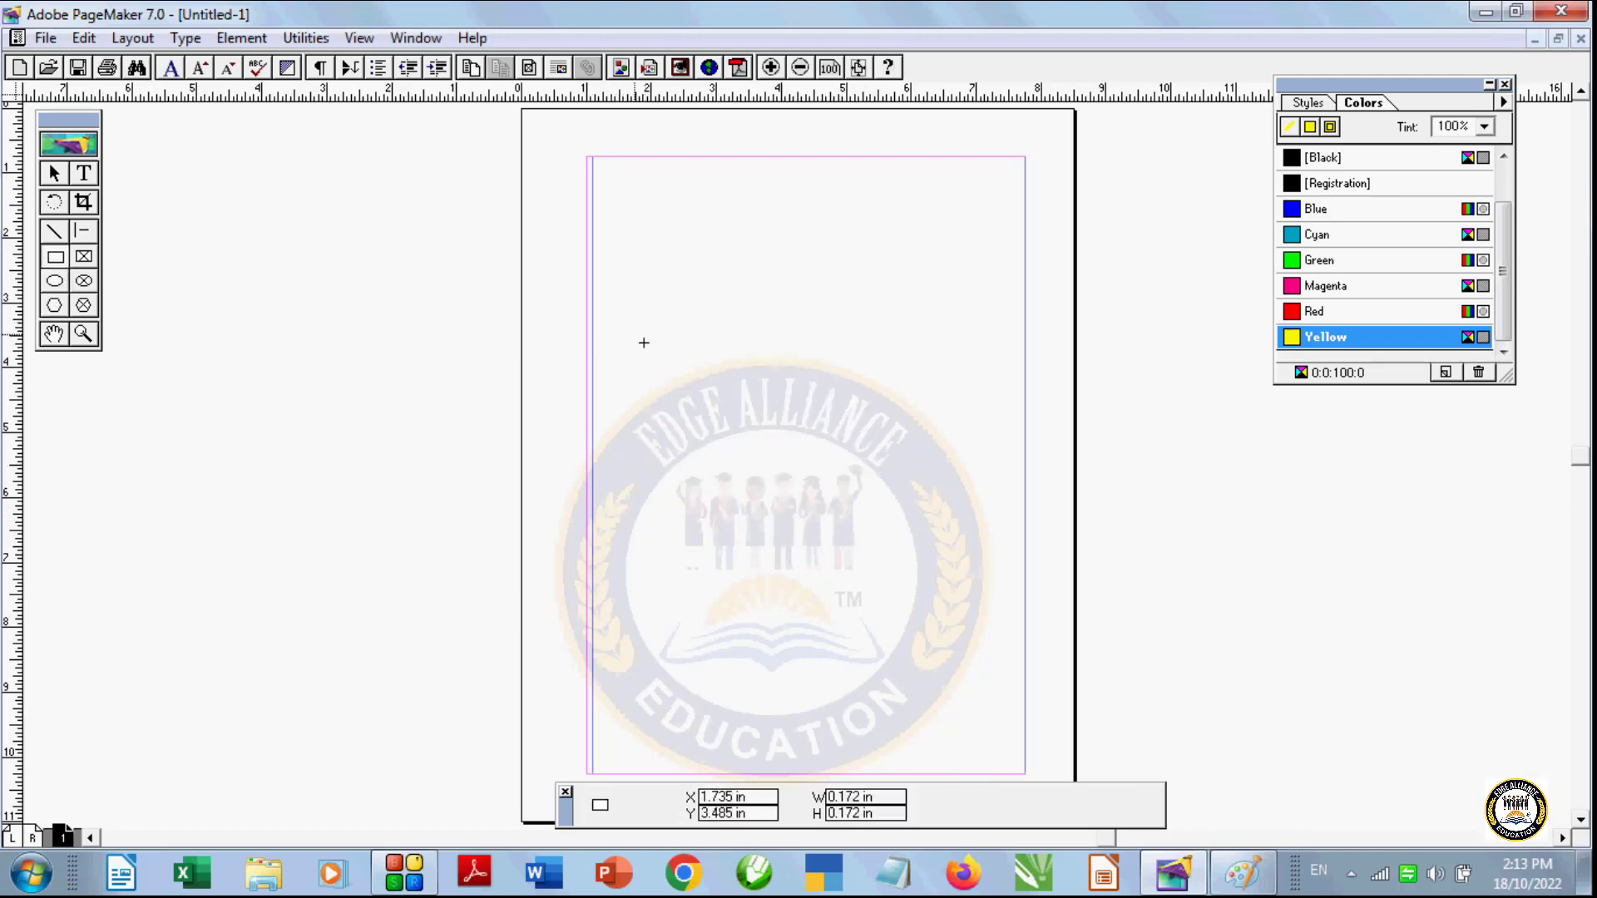
# Step: Draw a magenta rounded rectangle about 2.78 in wide and 2.09 in high, and rotate it freely by about -139°
pyautogui.moveTo(623, 323); pyautogui.dragTo(803, 458)
pyautogui.click(1329, 285)
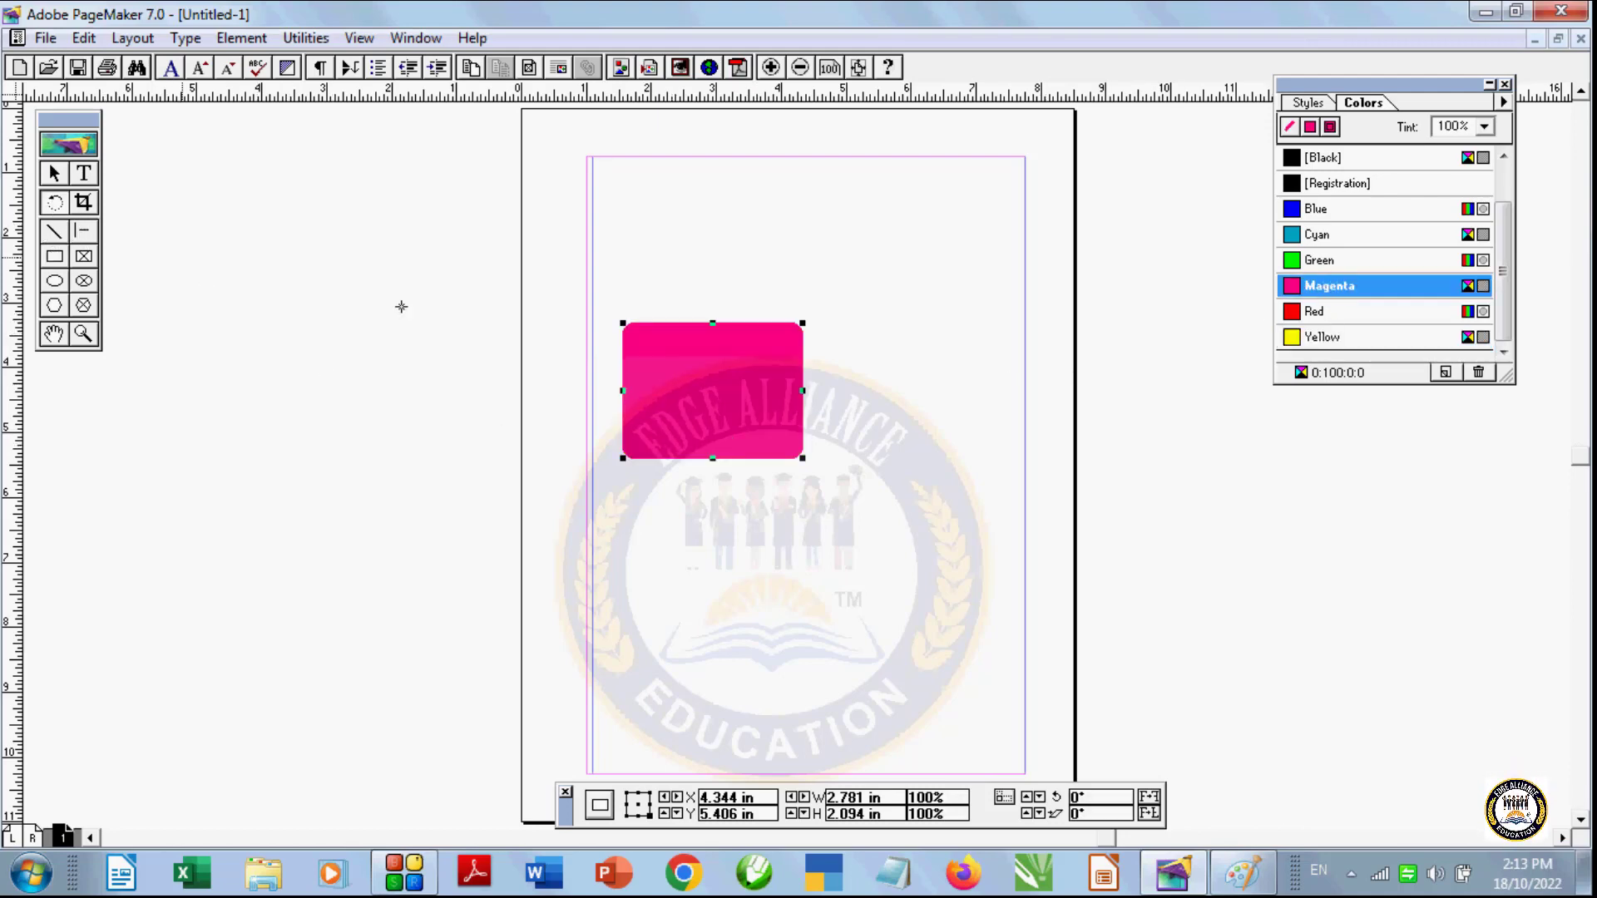
pyautogui.moveTo(639, 322); pyautogui.dragTo(491, 416)
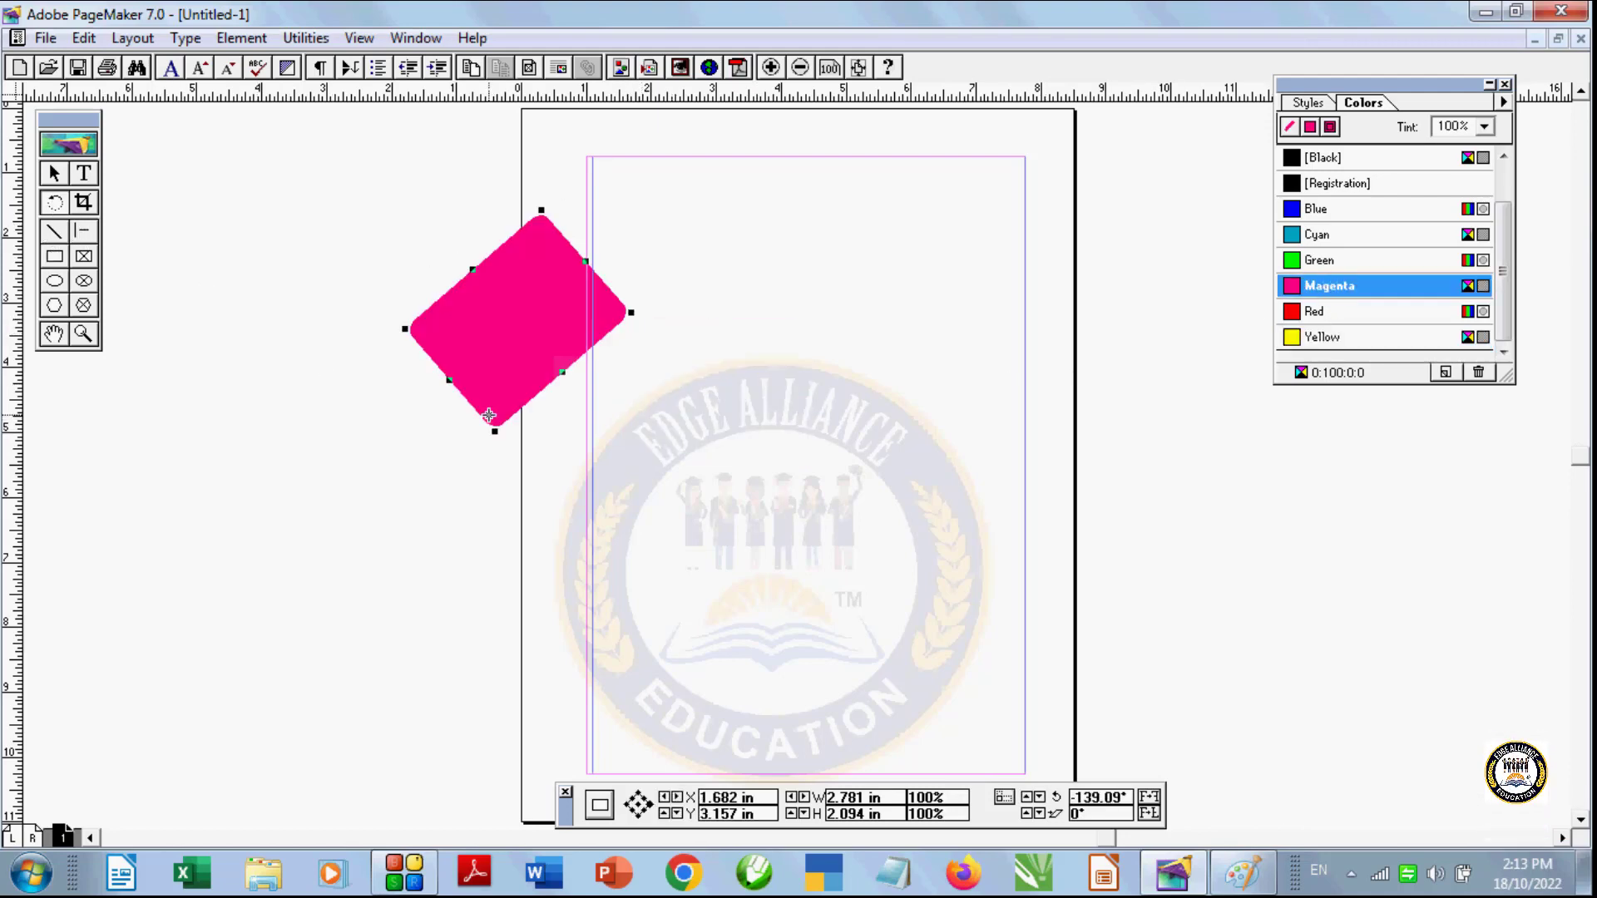
# Step: Remove the transformation from the magenta rectangle and move it onto the page at about X 2.516 in, Y 3.188 in
pyautogui.click(241, 38)
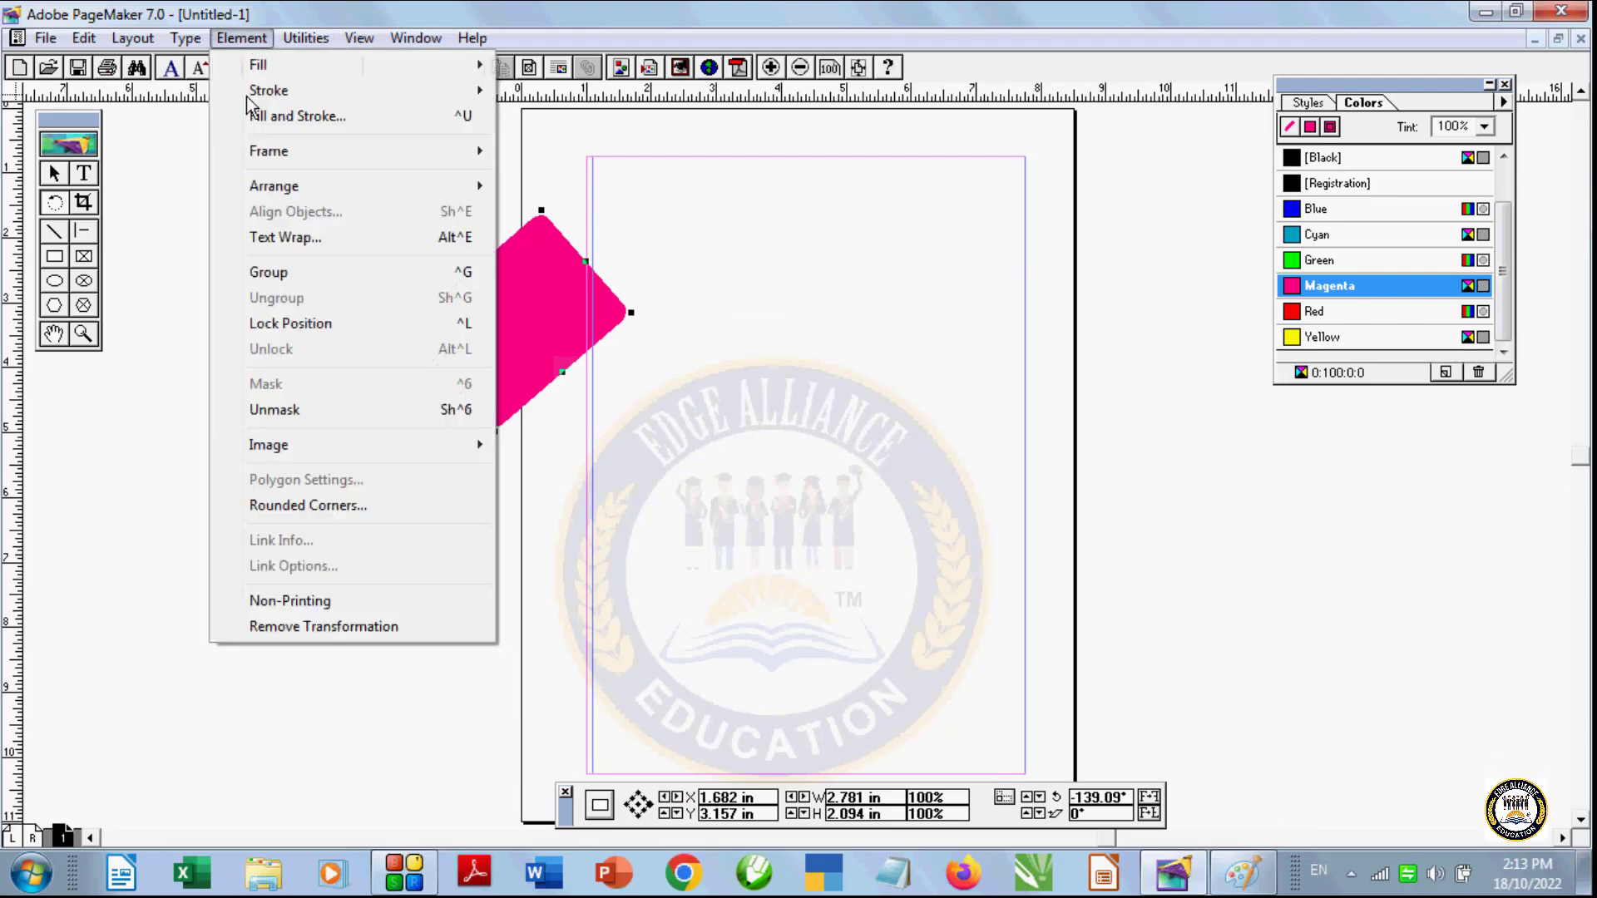
pyautogui.click(371, 628)
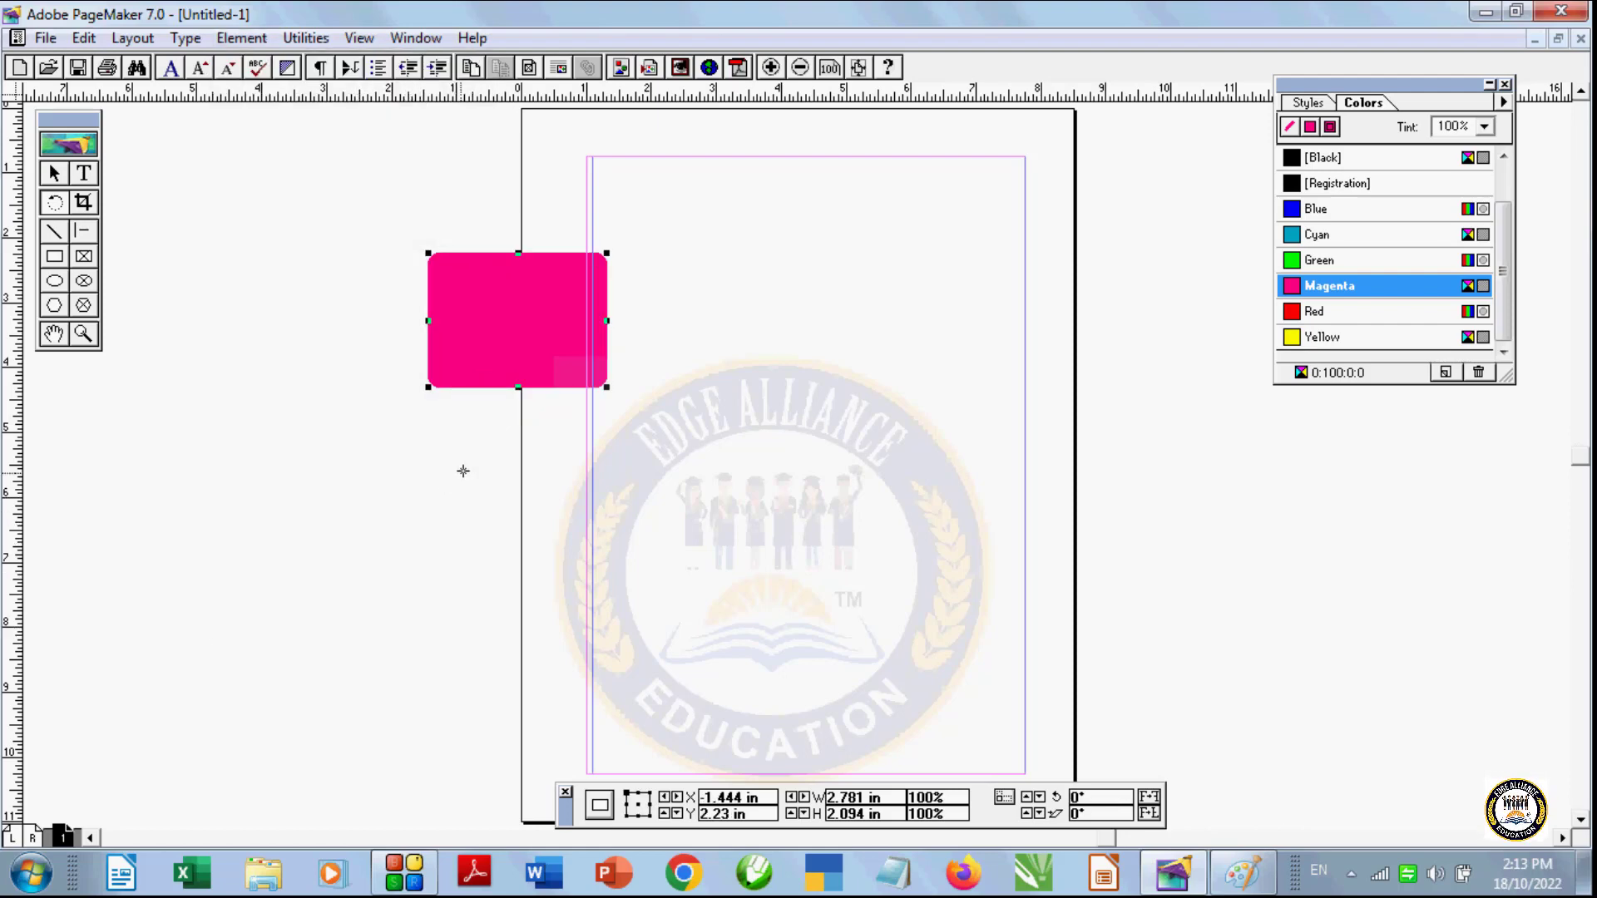
pyautogui.click(55, 173)
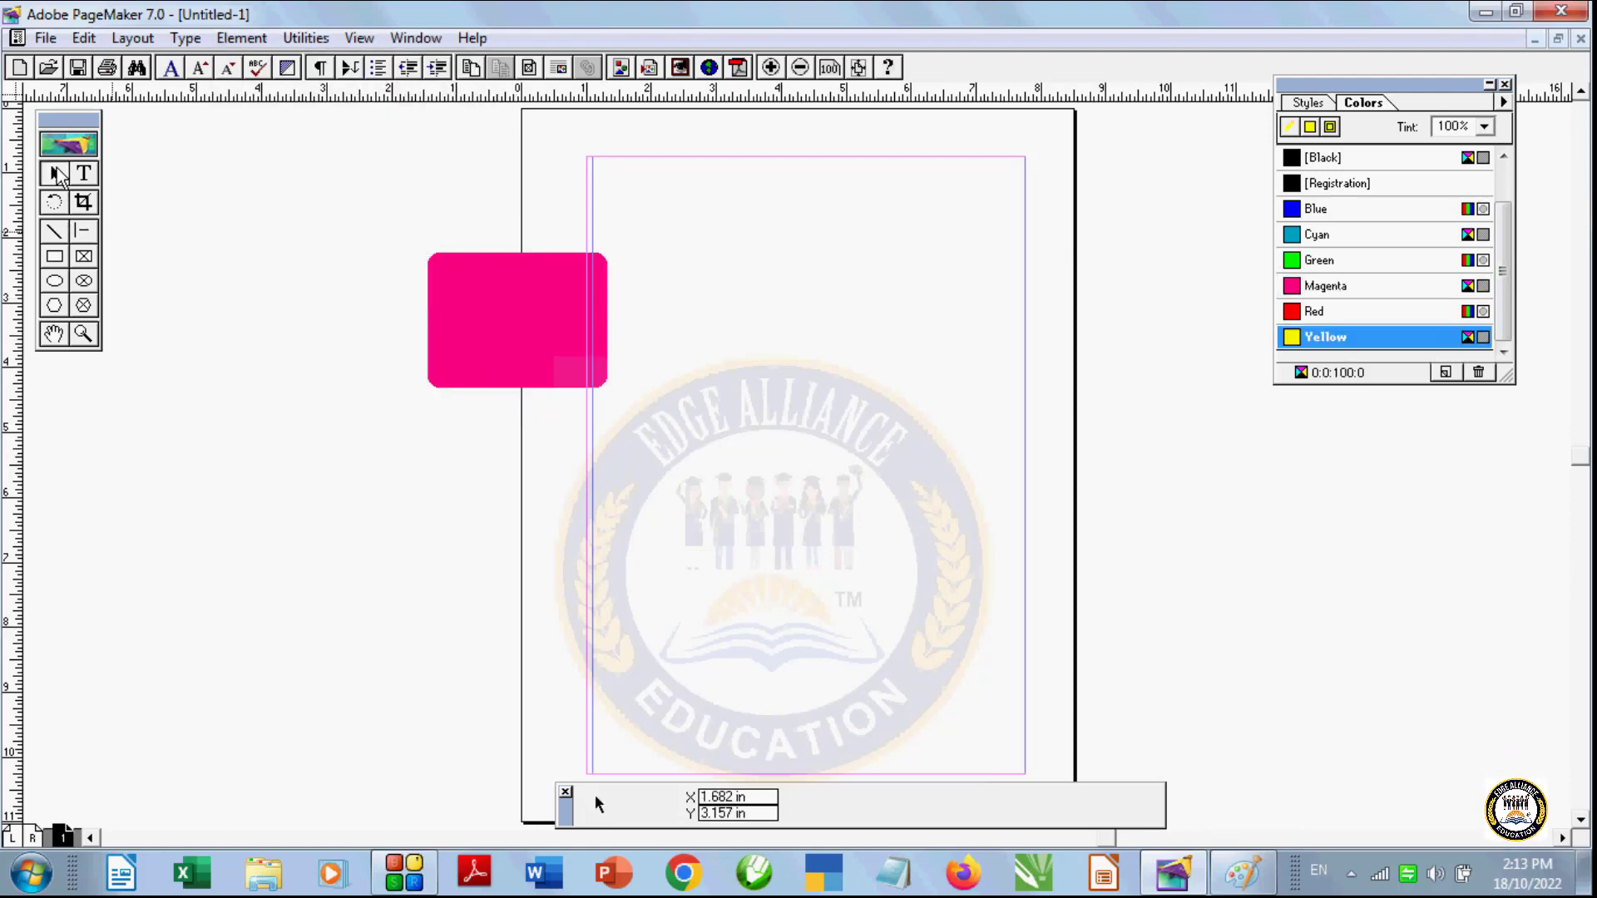
pyautogui.moveTo(466, 300); pyautogui.dragTo(722, 361)
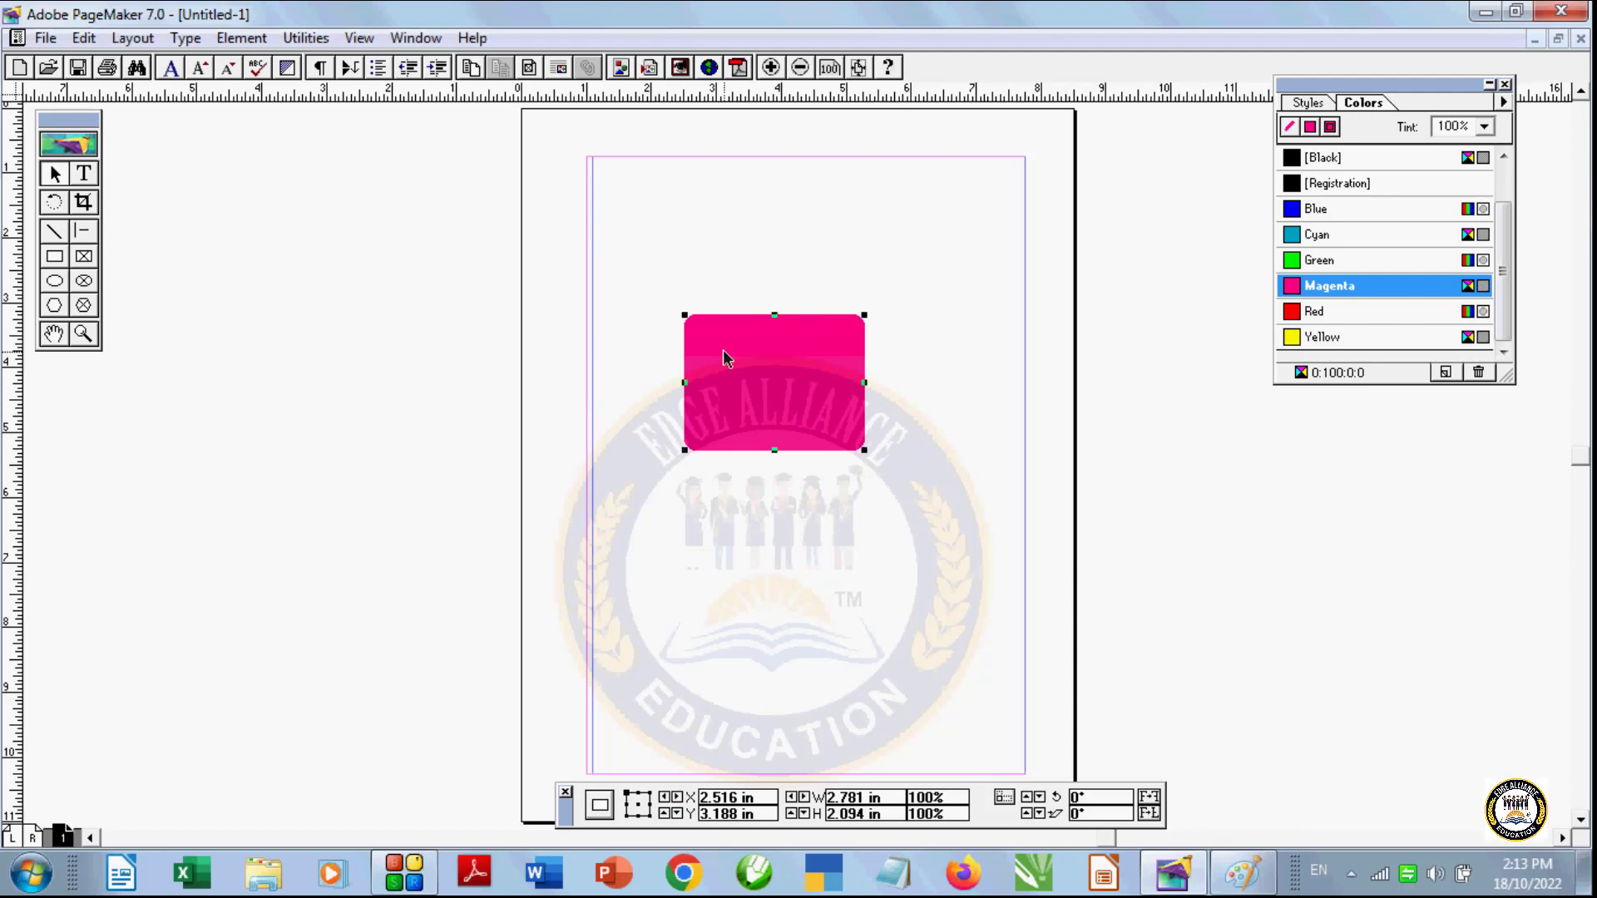
pyautogui.click(259, 41)
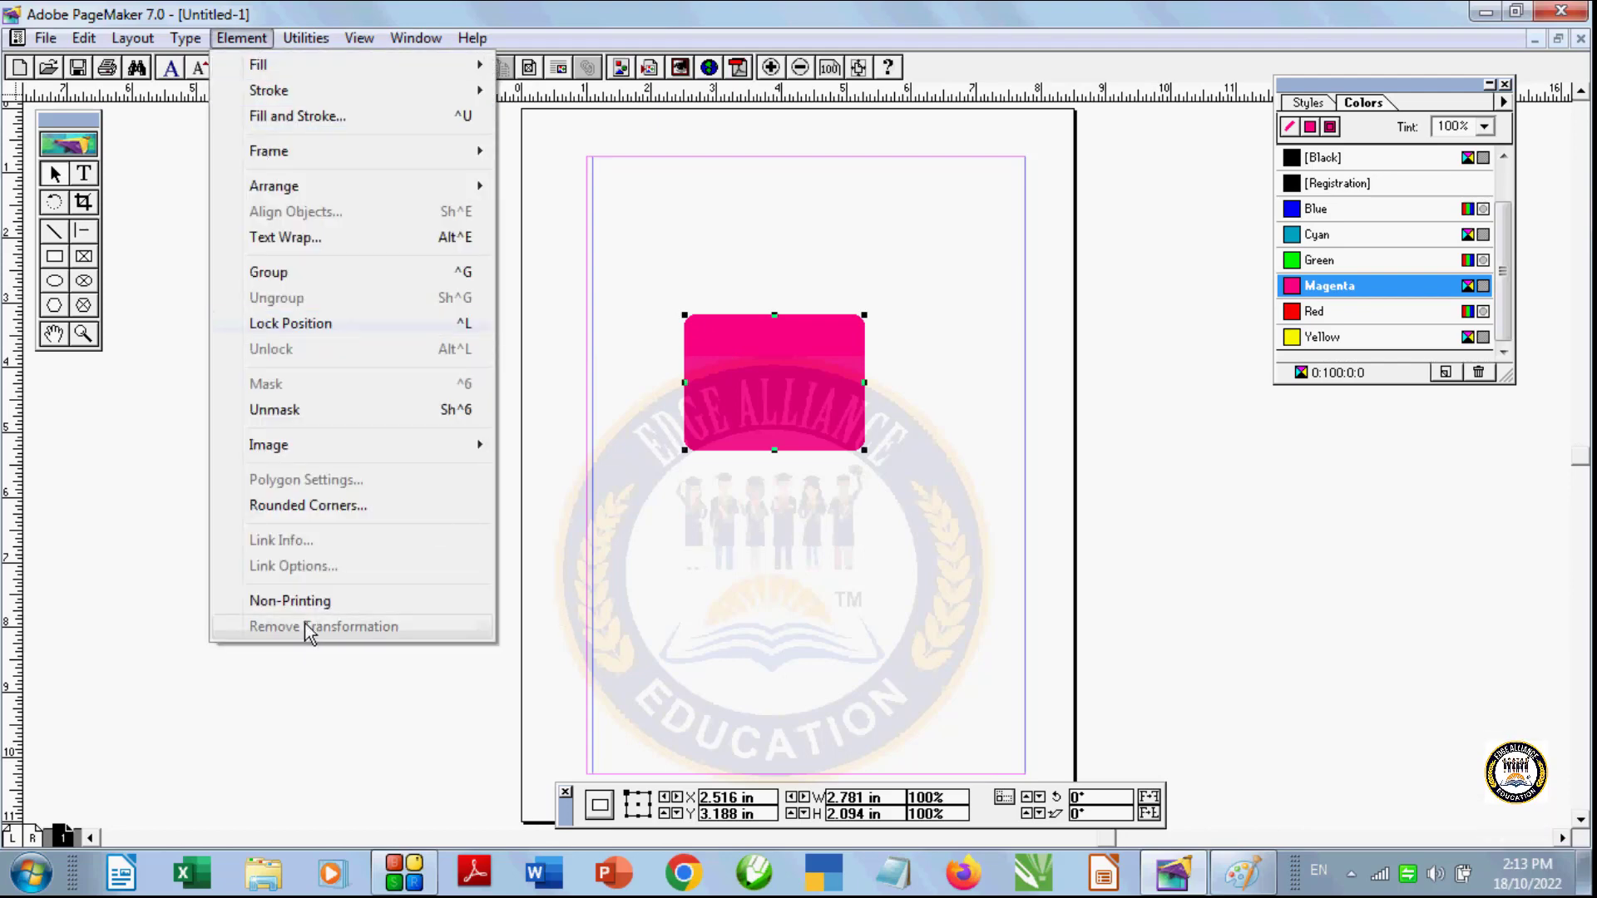
# Step: Move the magenta rectangle off the page onto the pasteboard at about X -3.016 in, Y 4.563 in, and delete it
pyautogui.click(766, 413)
pyautogui.moveTo(766, 412); pyautogui.dragTo(498, 505)
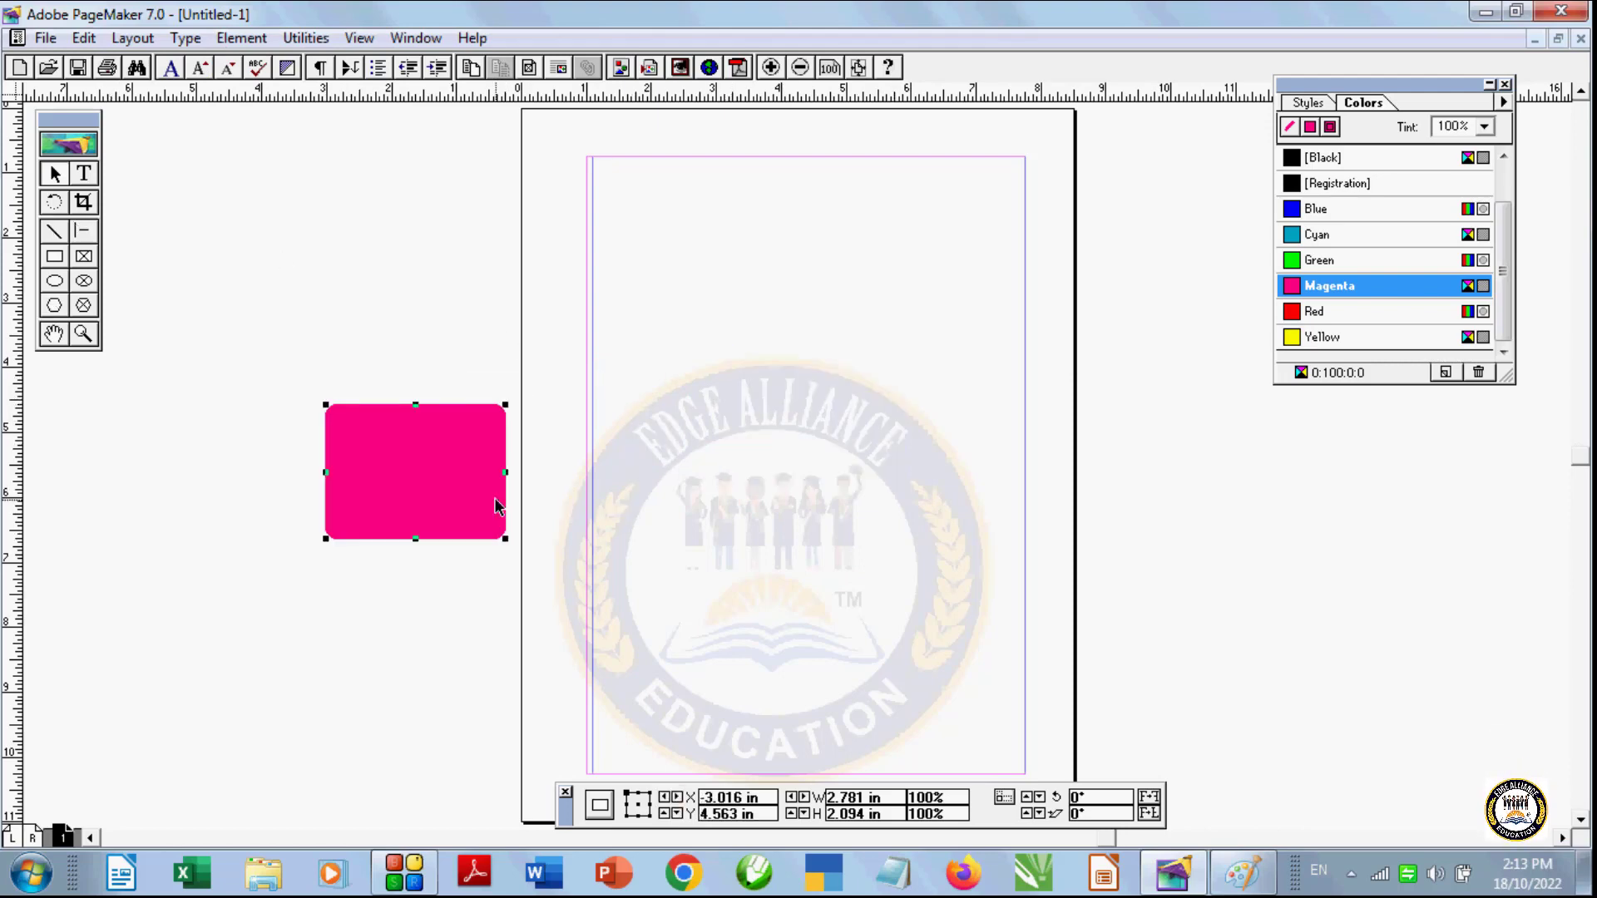
pyautogui.press('Delete')
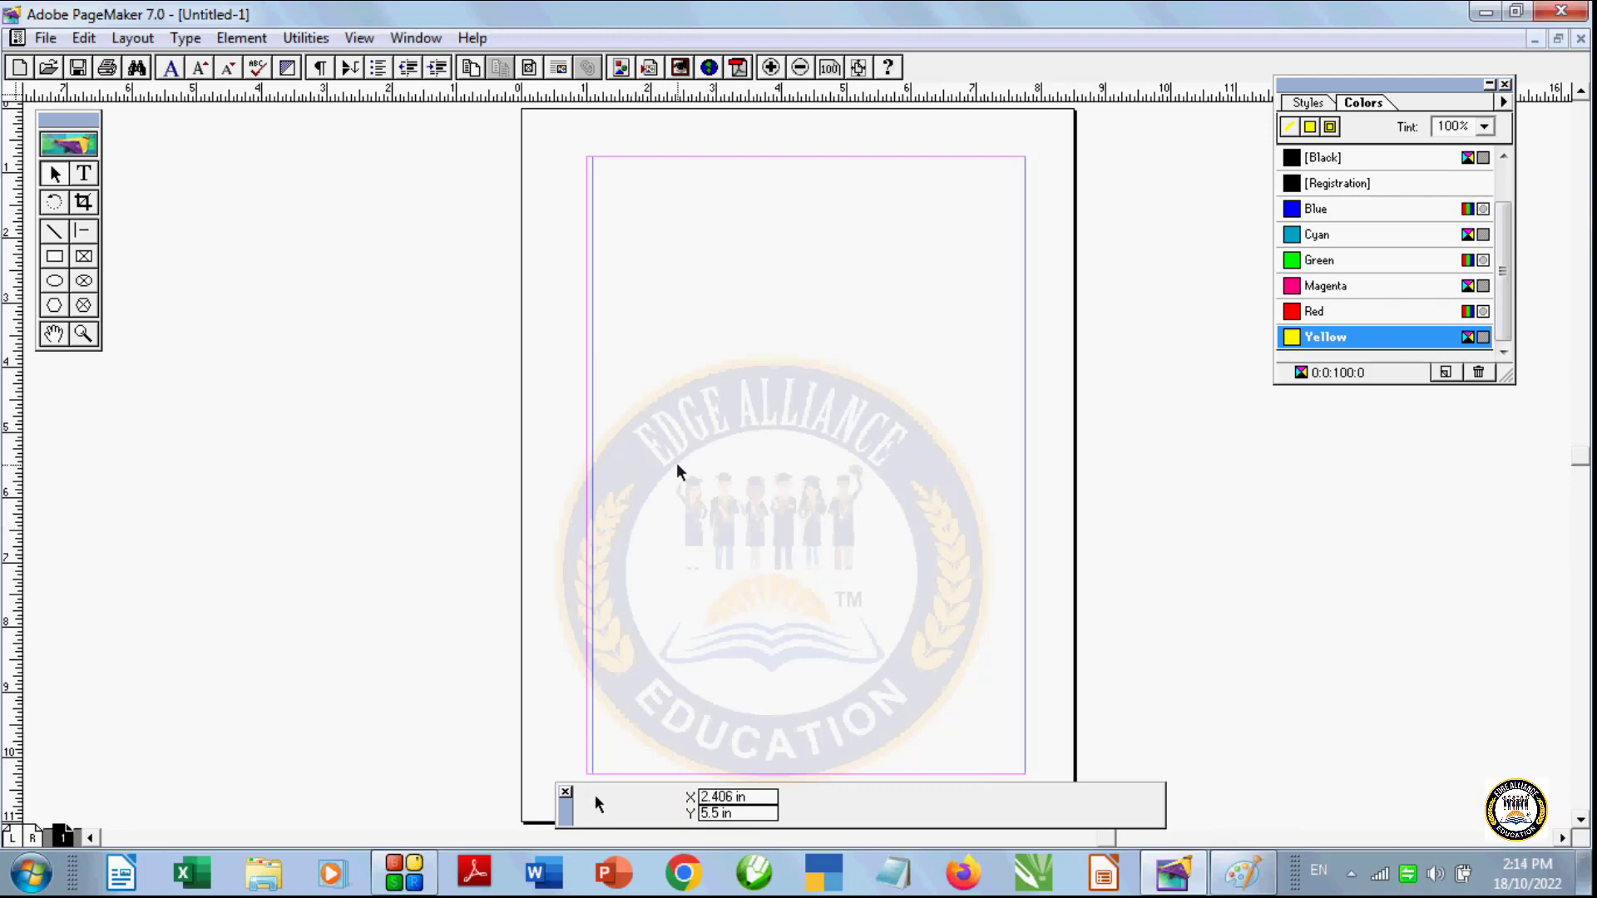
# Step: Place the picture 1715.tmp.jpg from the Pictures library on the page, about 4.75 in wide and 5.23 in high
pyautogui.hotkey('ctrl', 'd')
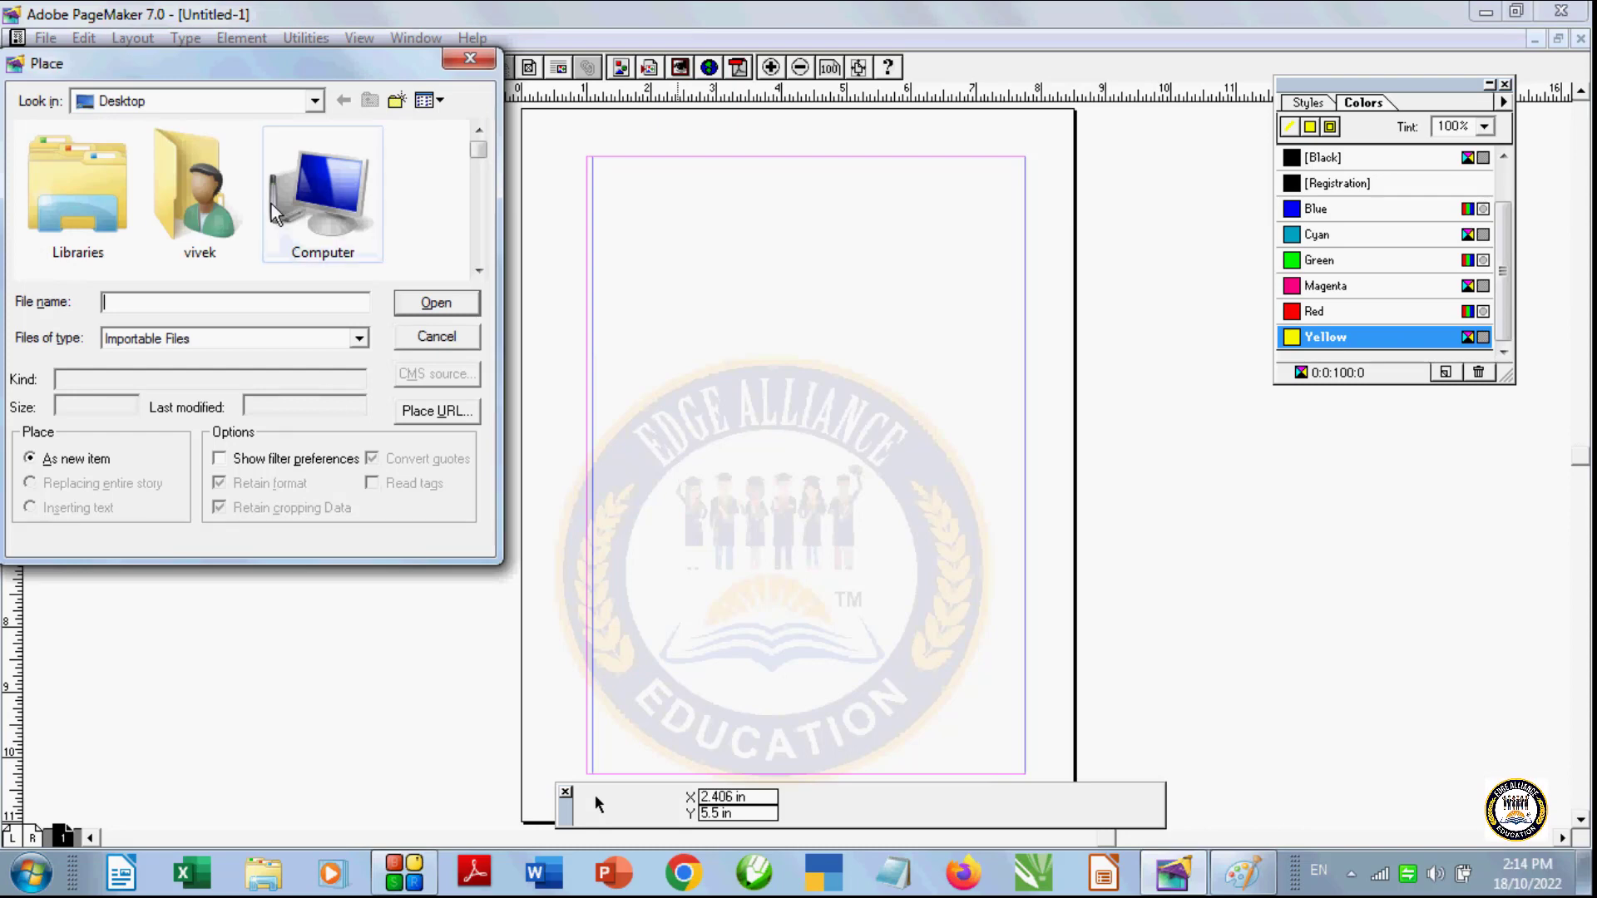
pyautogui.click(313, 101)
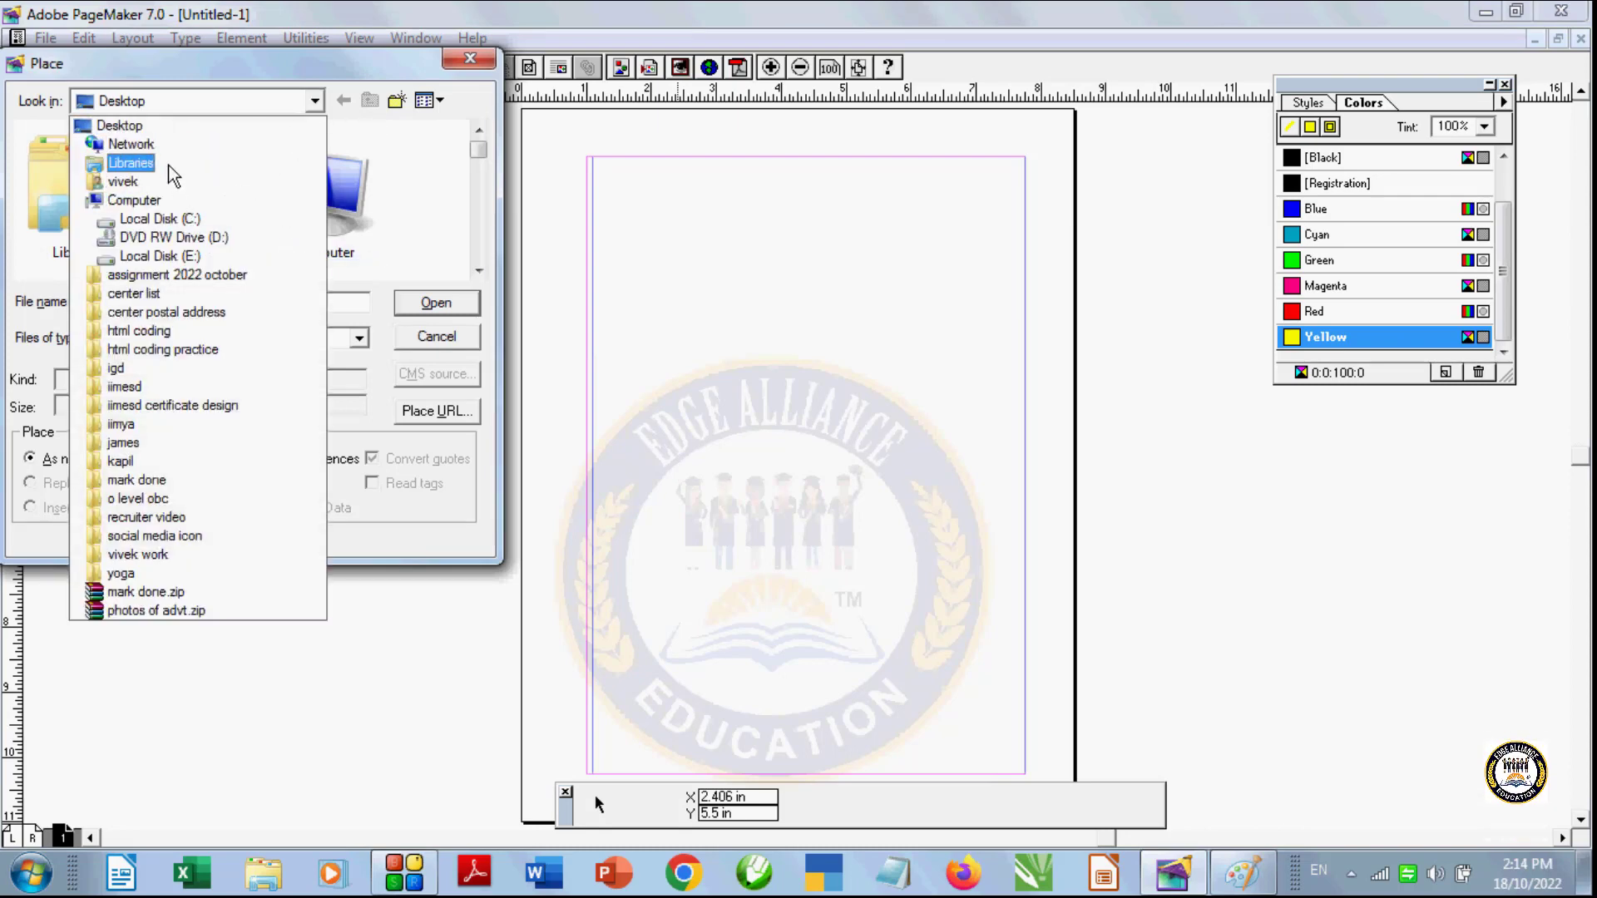
pyautogui.click(125, 160)
pyautogui.doubleClick(105, 268)
pyautogui.click(104, 275)
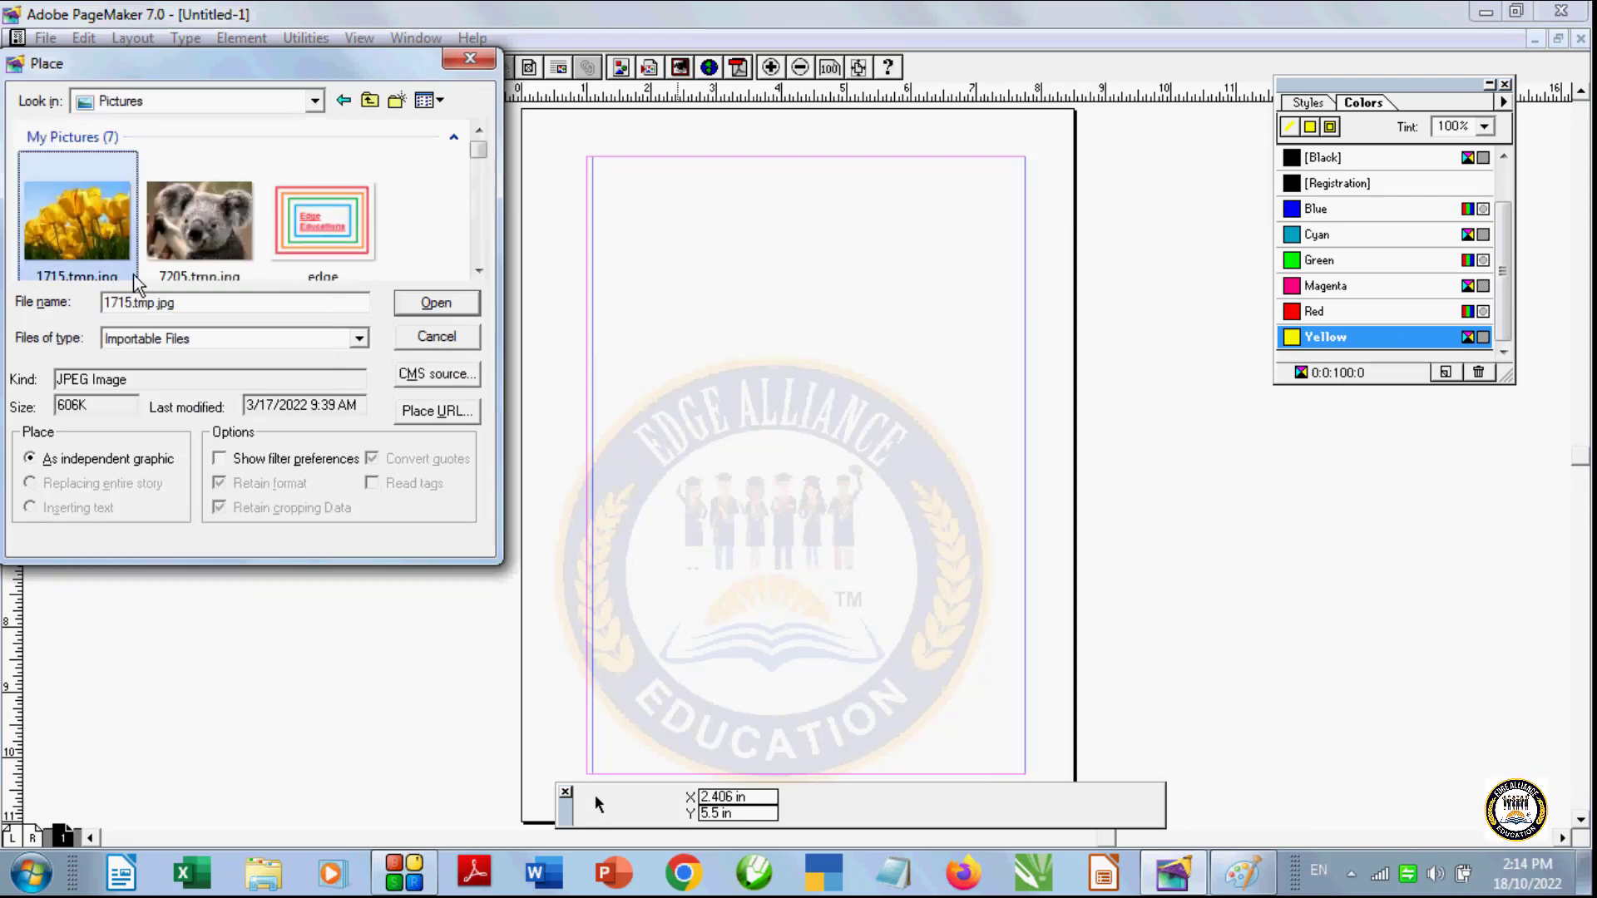
pyautogui.click(438, 307)
pyautogui.click(765, 474)
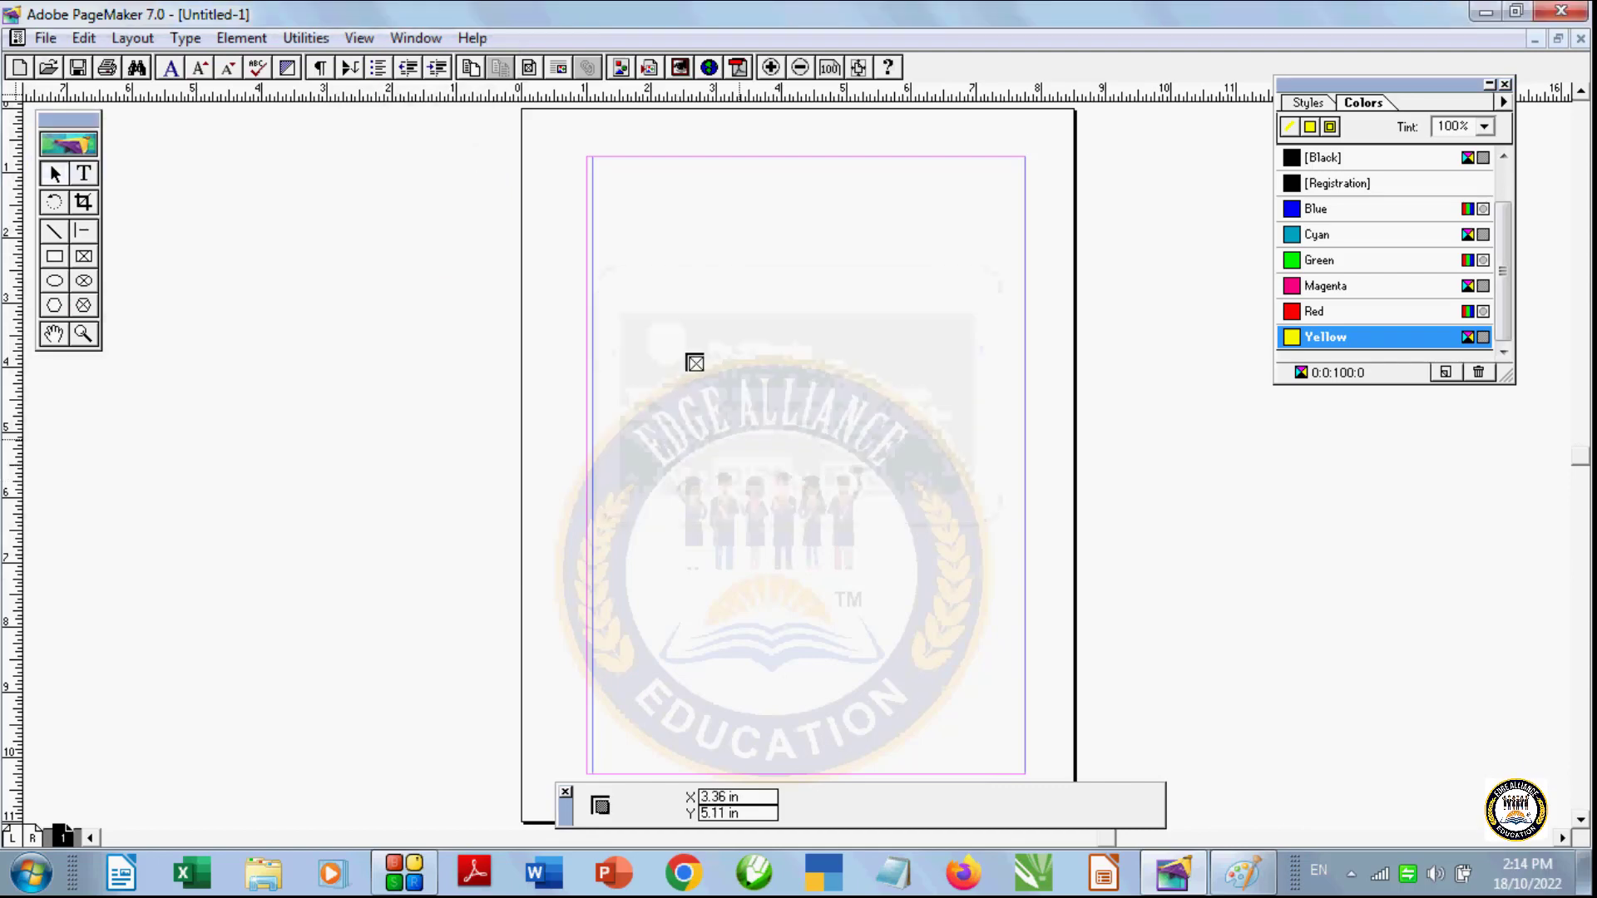
pyautogui.moveTo(664, 285); pyautogui.dragTo(972, 624)
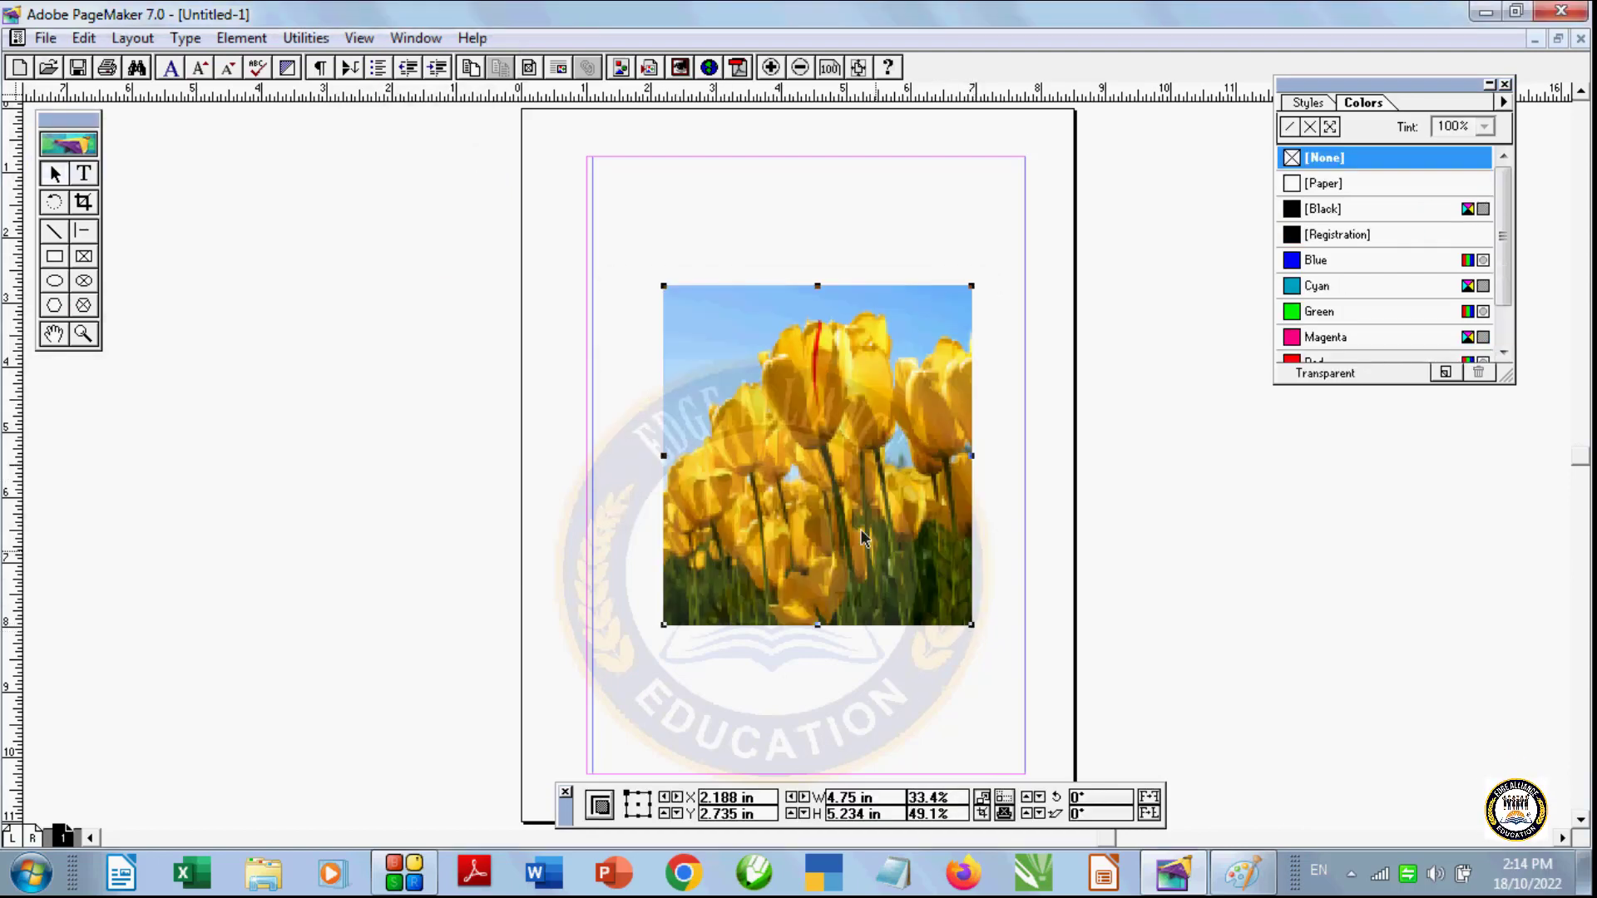
# Step: Rotate the tulip picture freely by about -124° and remove its transformation
pyautogui.click(53, 204)
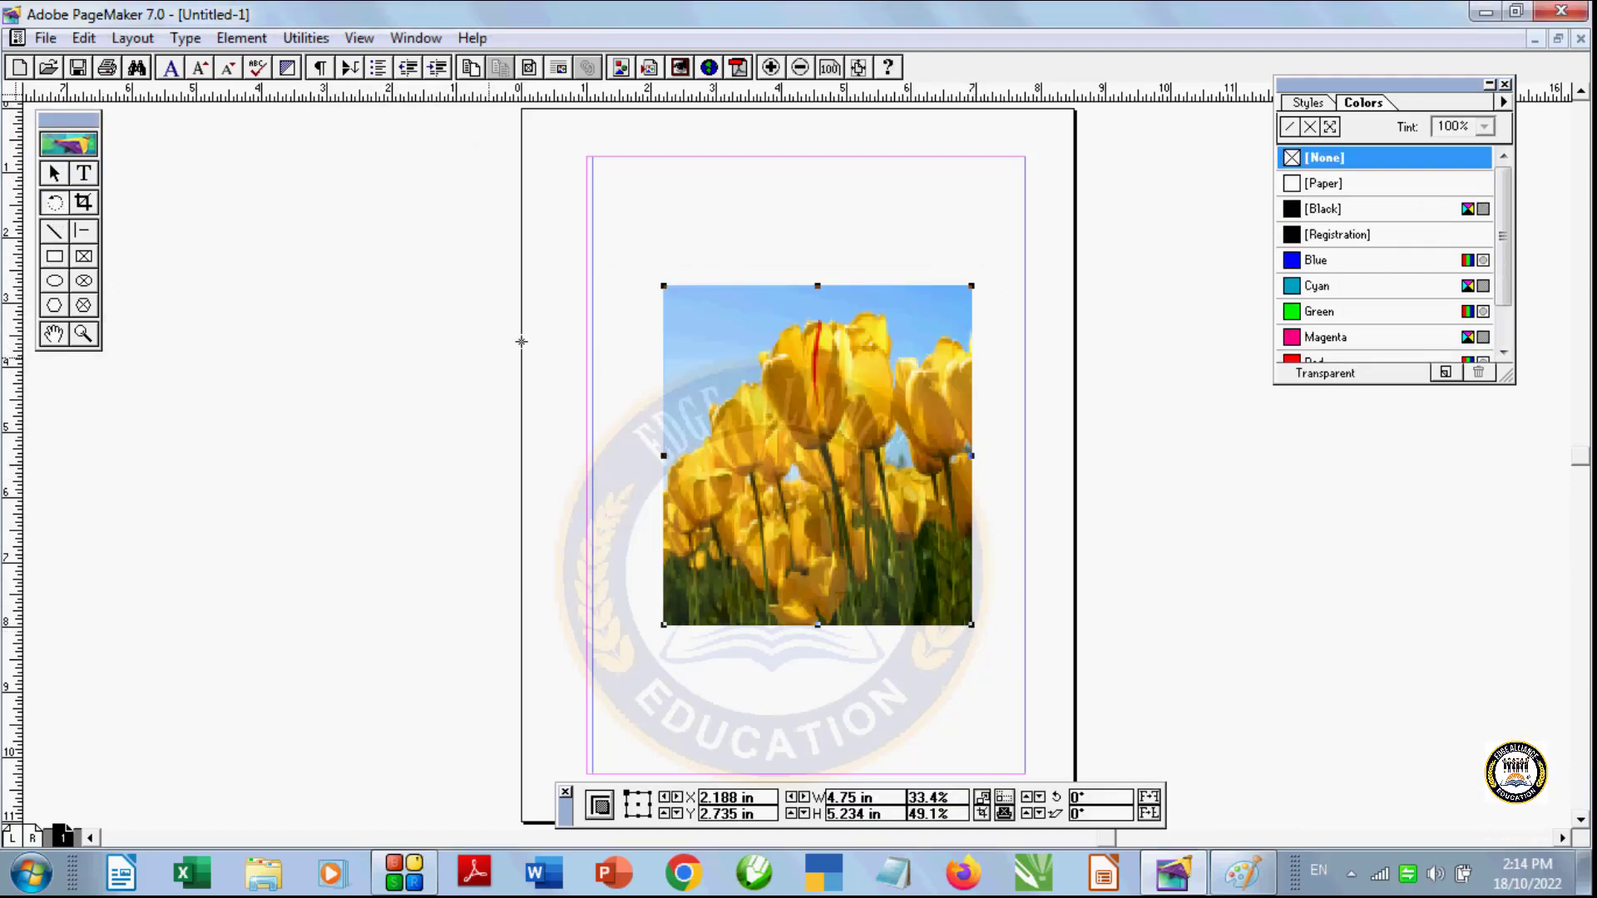
pyautogui.moveTo(668, 285); pyautogui.dragTo(529, 498)
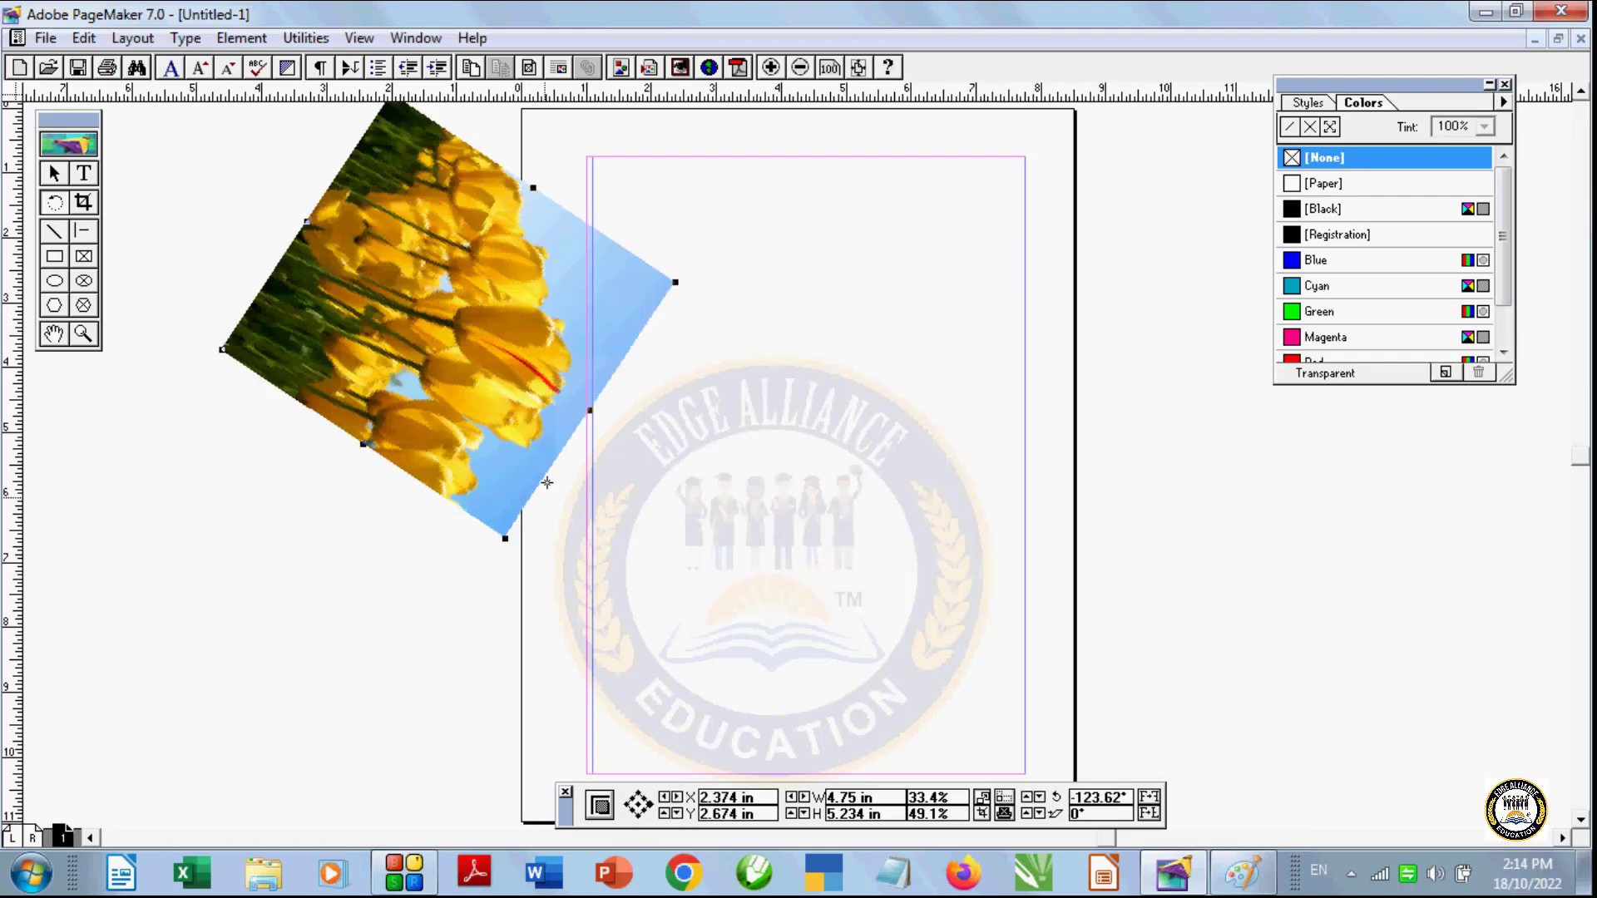
pyautogui.click(239, 39)
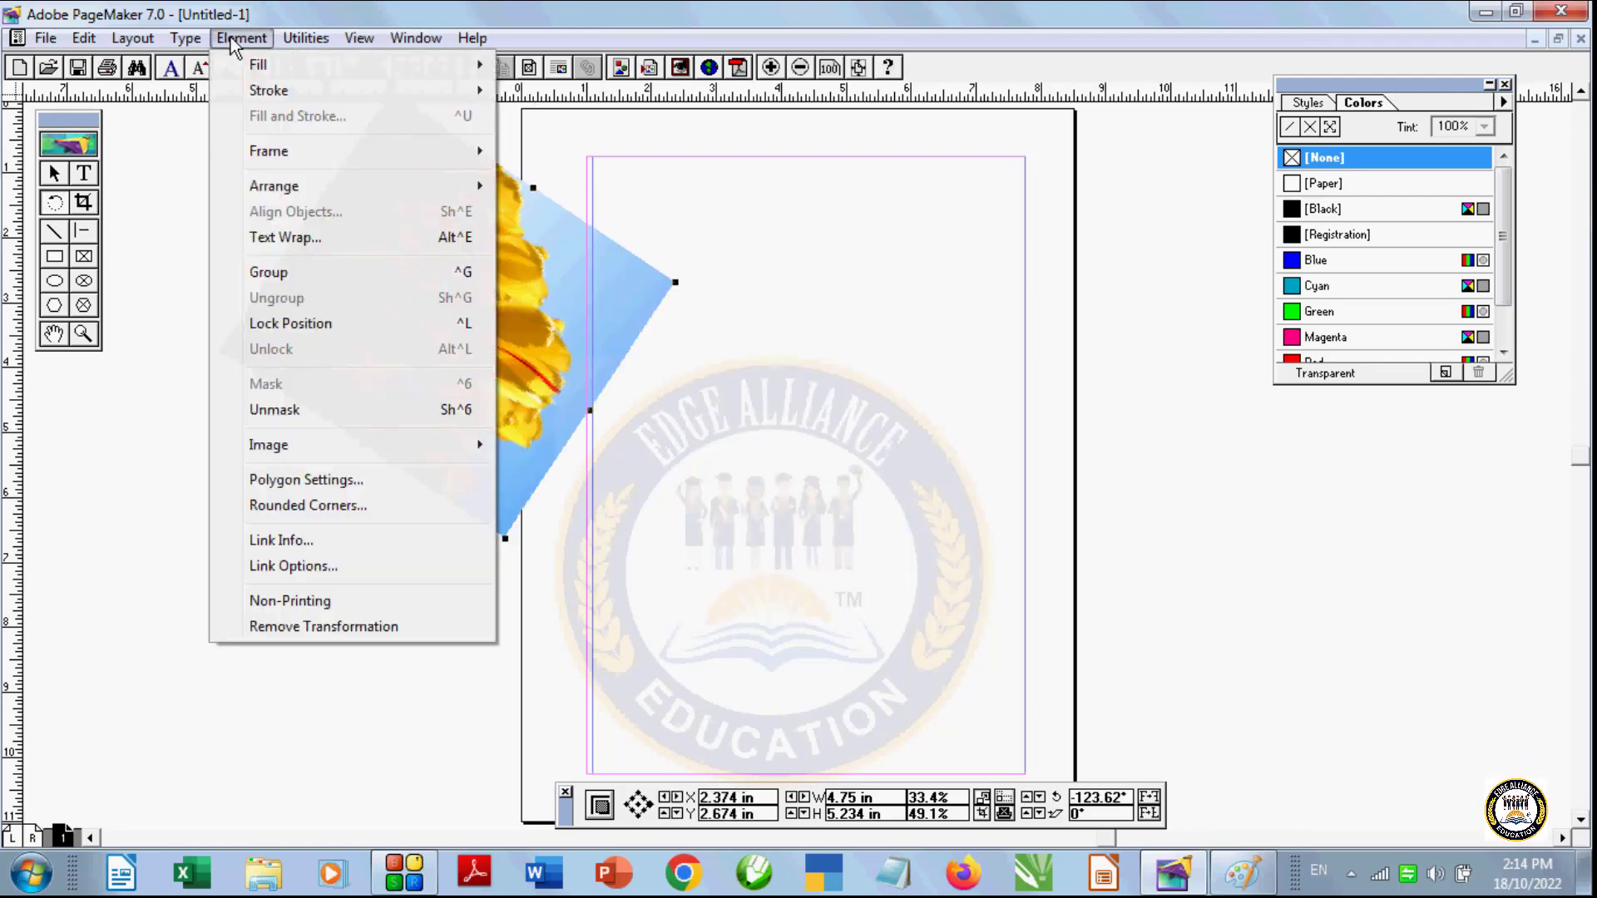
pyautogui.click(333, 627)
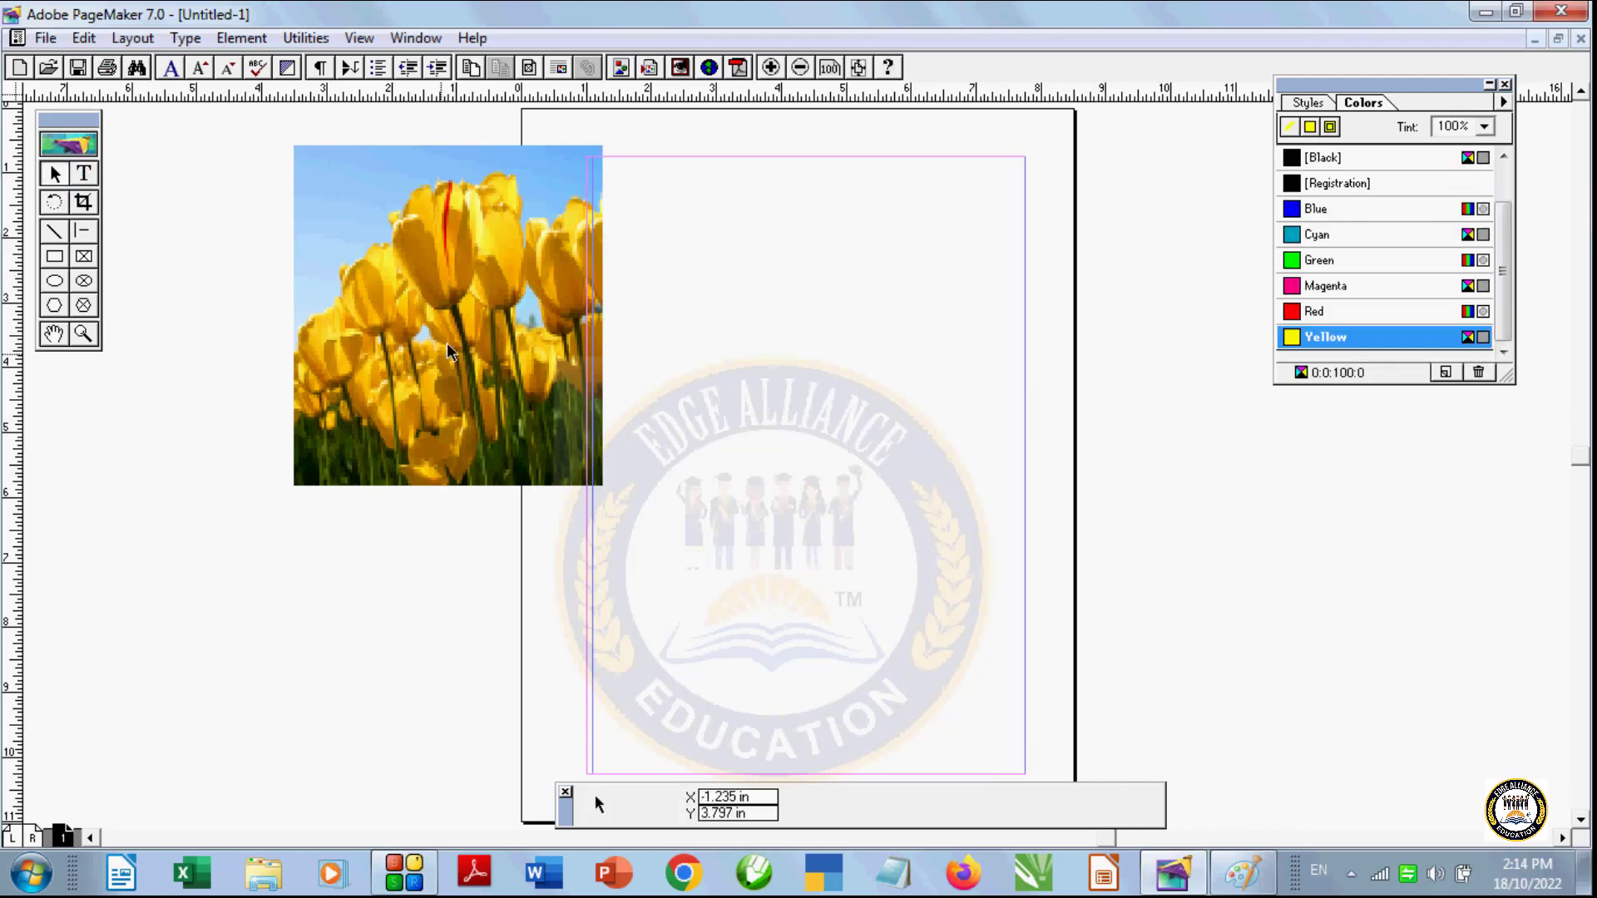
# Step: Move the tulip picture back onto the page at about X 2.25 in, Y 2.438 in
pyautogui.moveTo(450, 335); pyautogui.dragTo(758, 448)
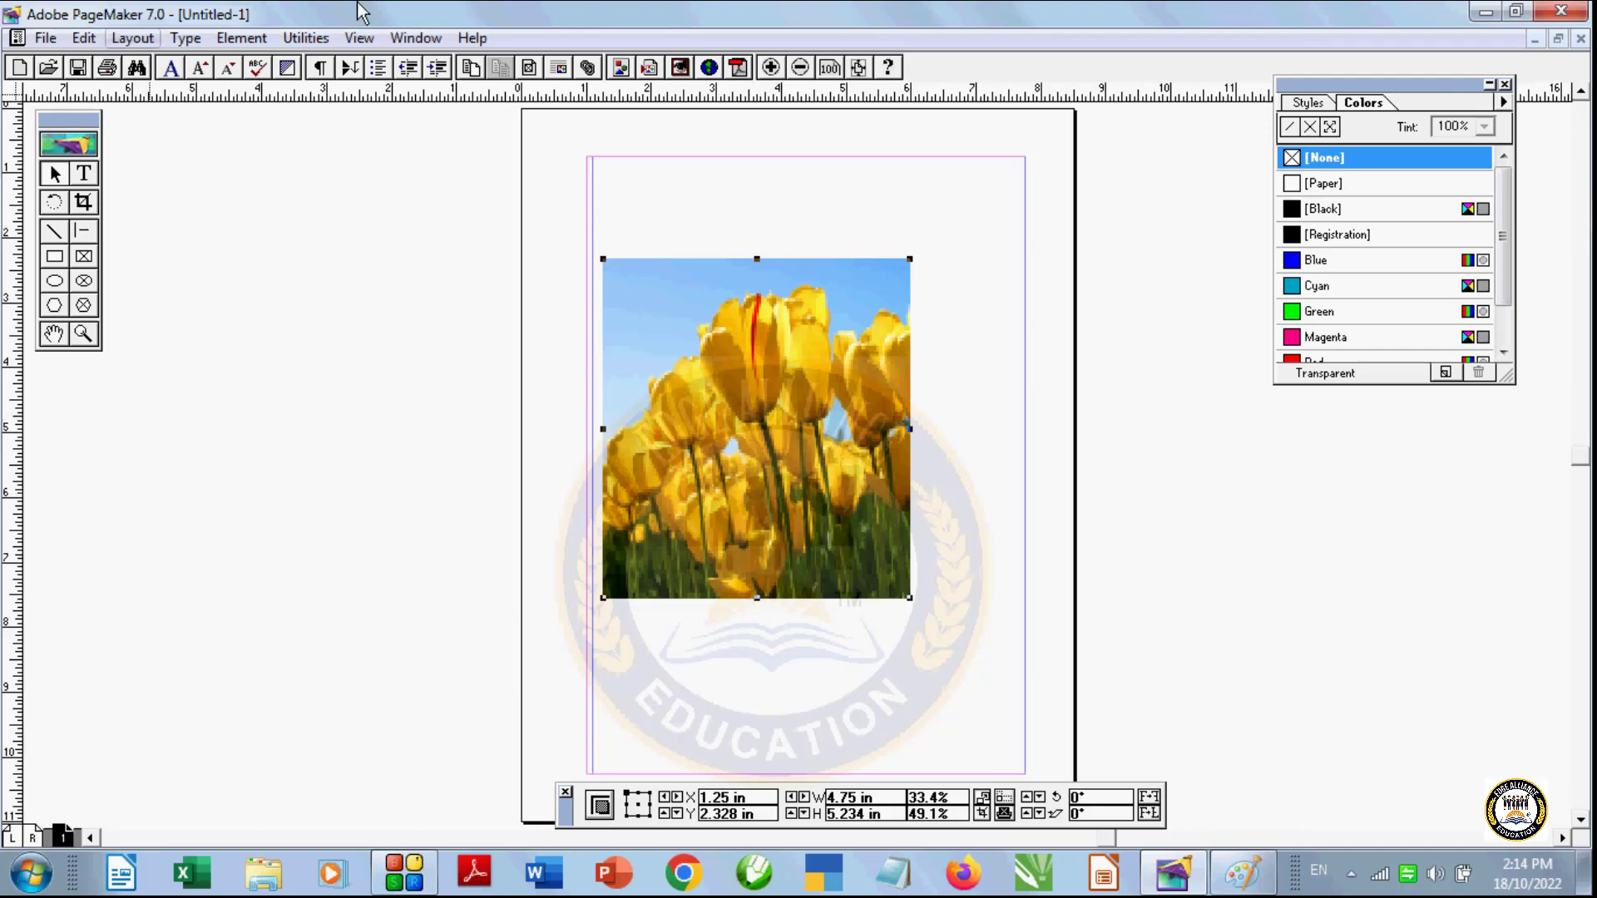
pyautogui.moveTo(759, 447); pyautogui.dragTo(816, 378)
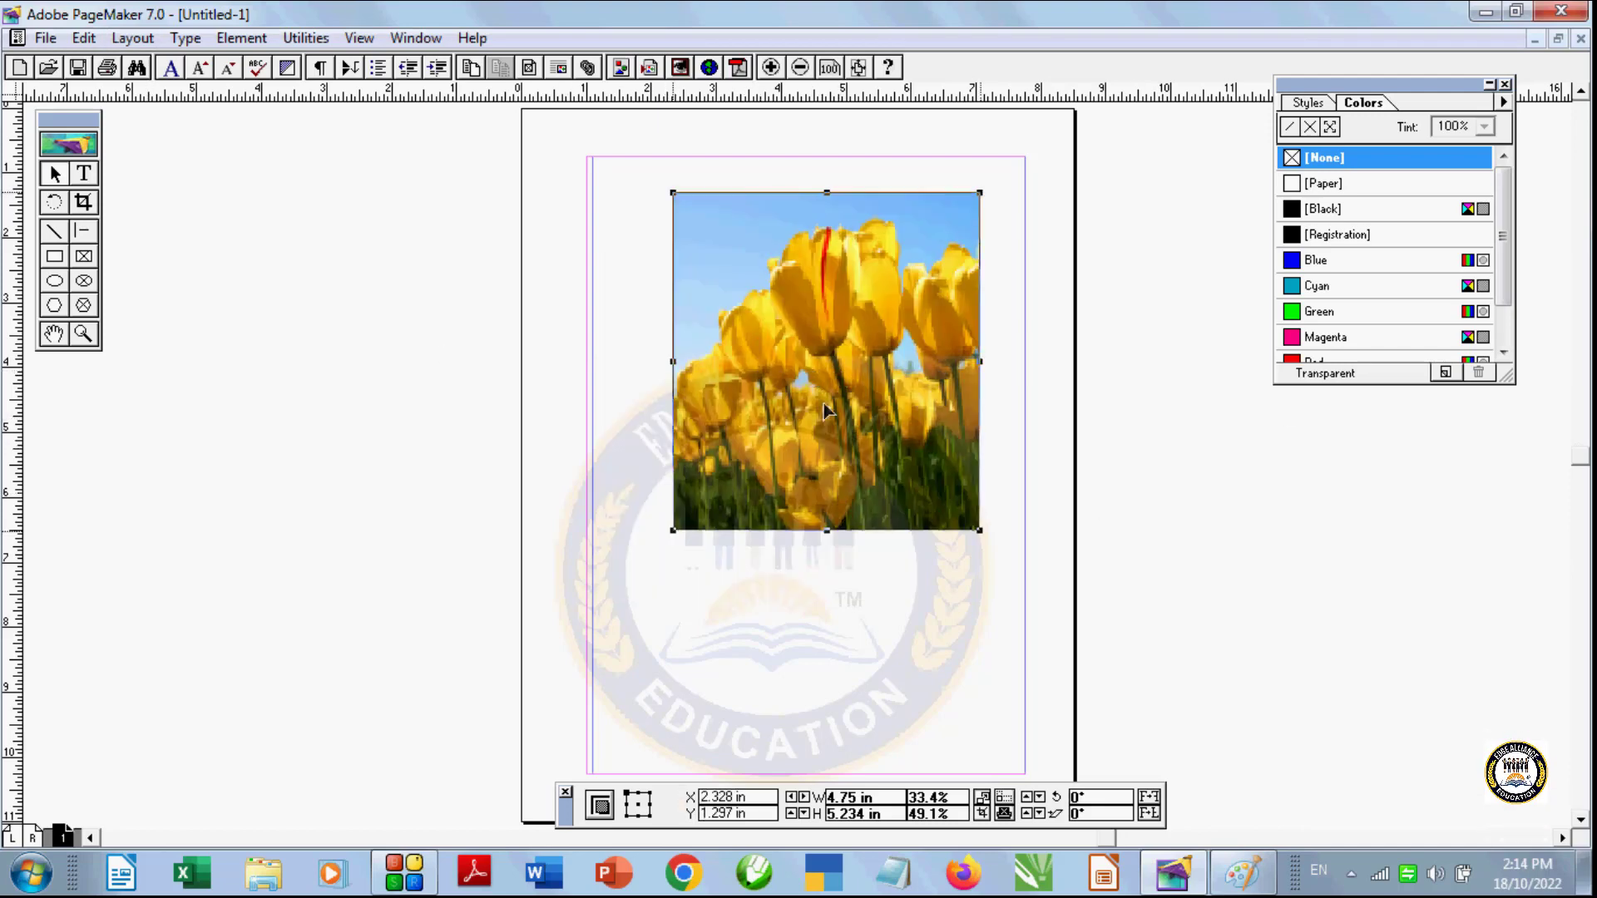
pyautogui.moveTo(947, 331); pyautogui.dragTo(971, 400)
pyautogui.moveTo(905, 545); pyautogui.dragTo(875, 555)
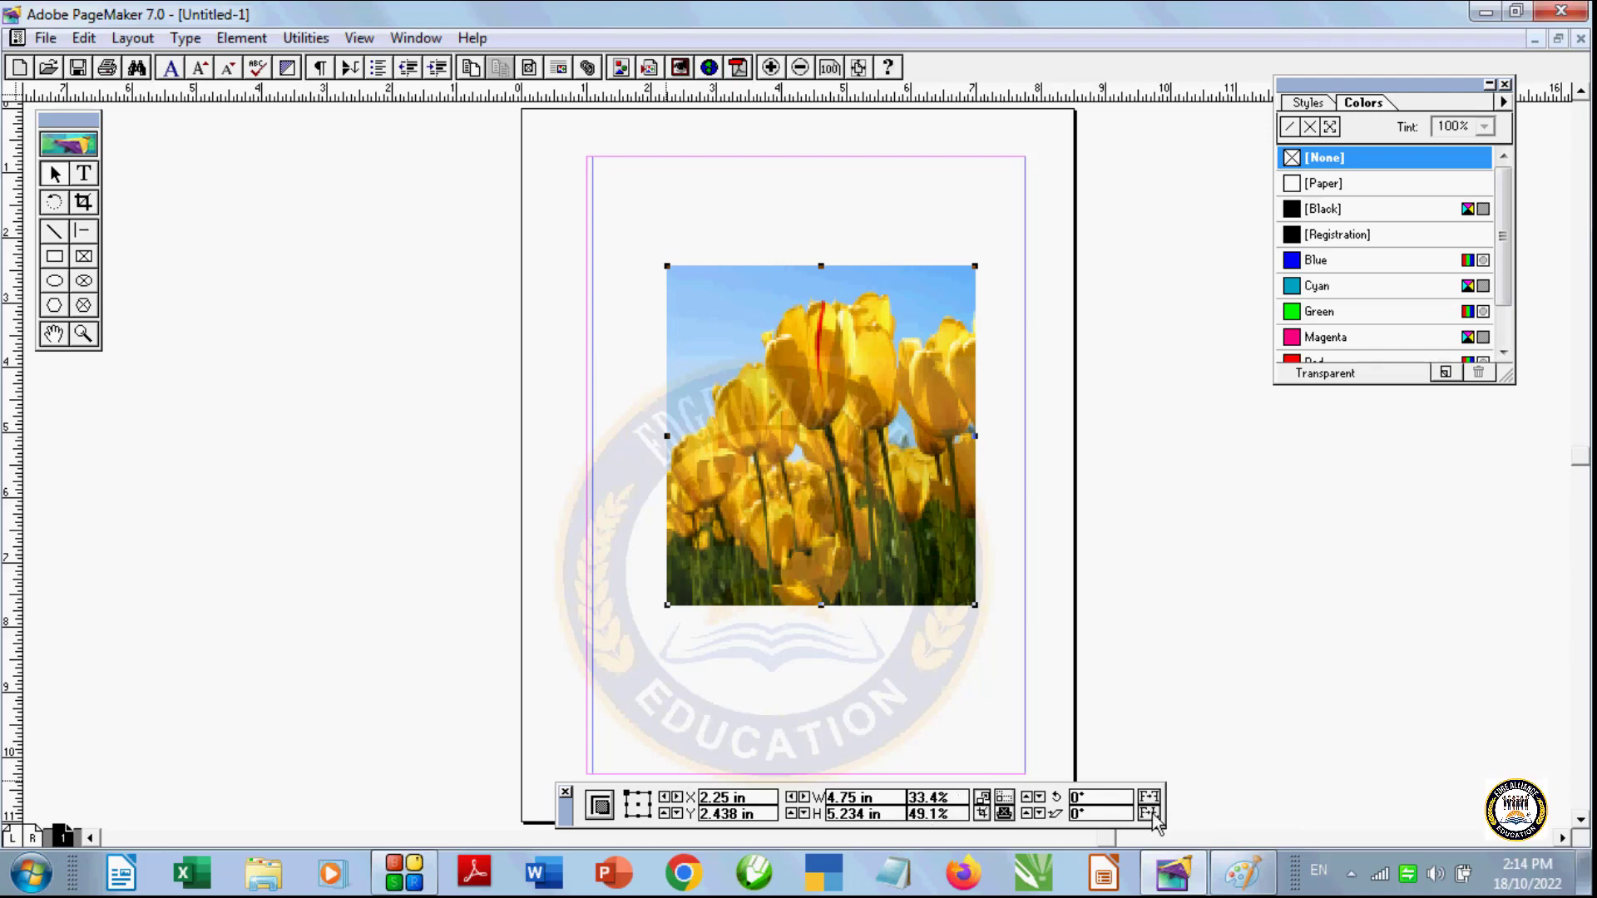
# Step: Try green, blue and cyan on the tulip picture, finishing with blue
pyautogui.click(1348, 313)
pyautogui.click(1350, 258)
pyautogui.click(1343, 285)
pyautogui.click(1336, 259)
# Step: Shift the tulip picture slightly on the page and delete it
pyautogui.moveTo(809, 354); pyautogui.dragTo(766, 427)
pyautogui.press('Delete')
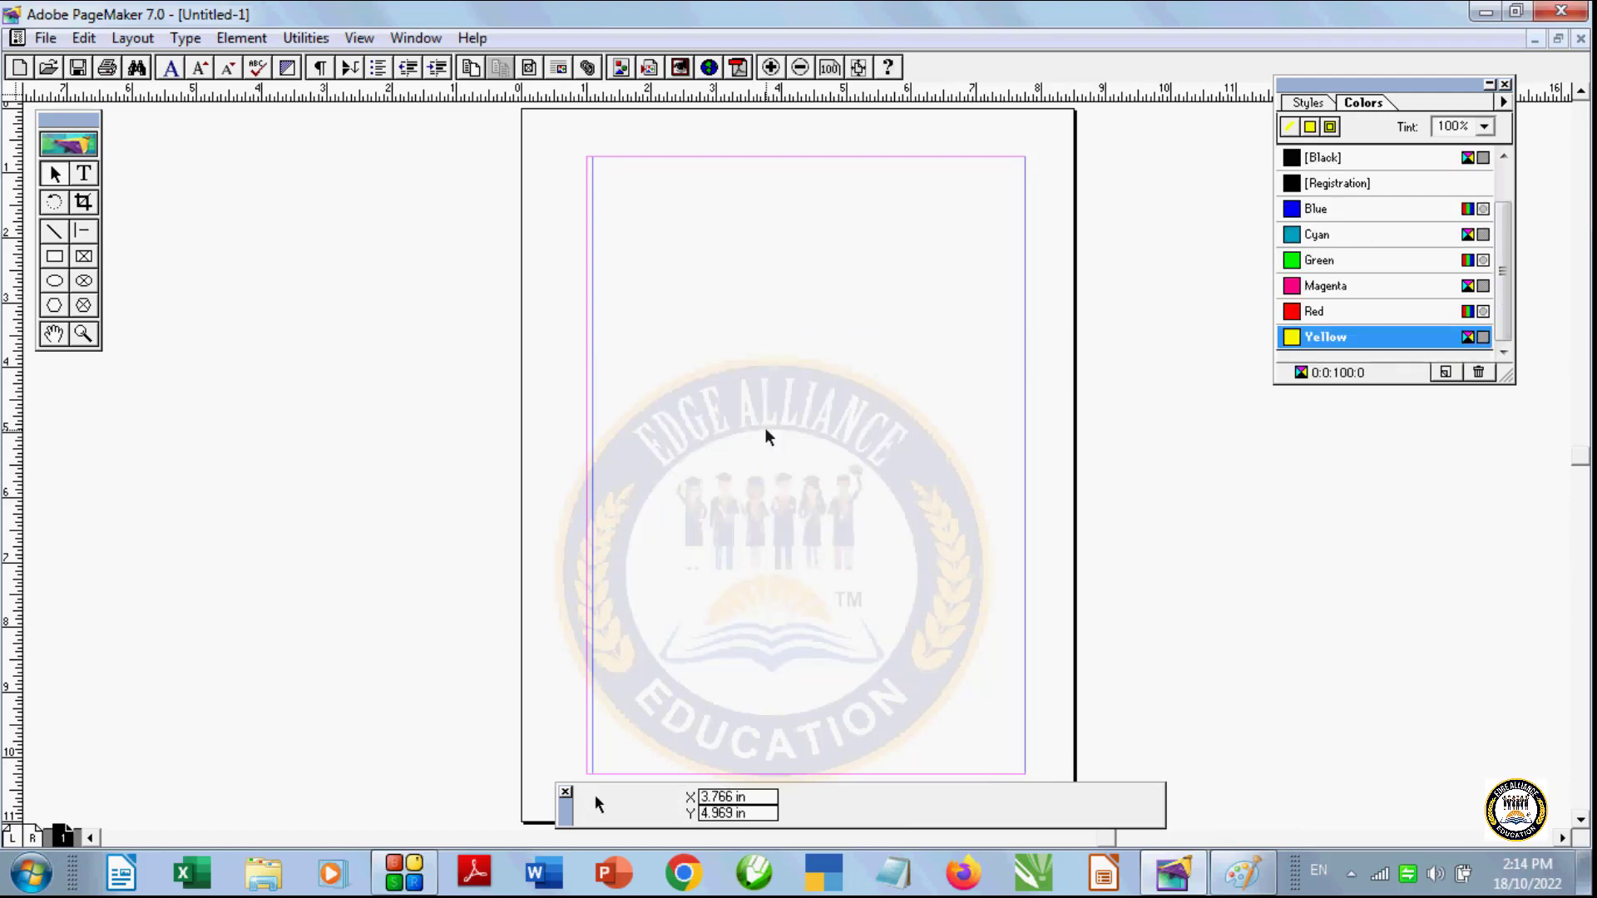
pyautogui.click(243, 38)
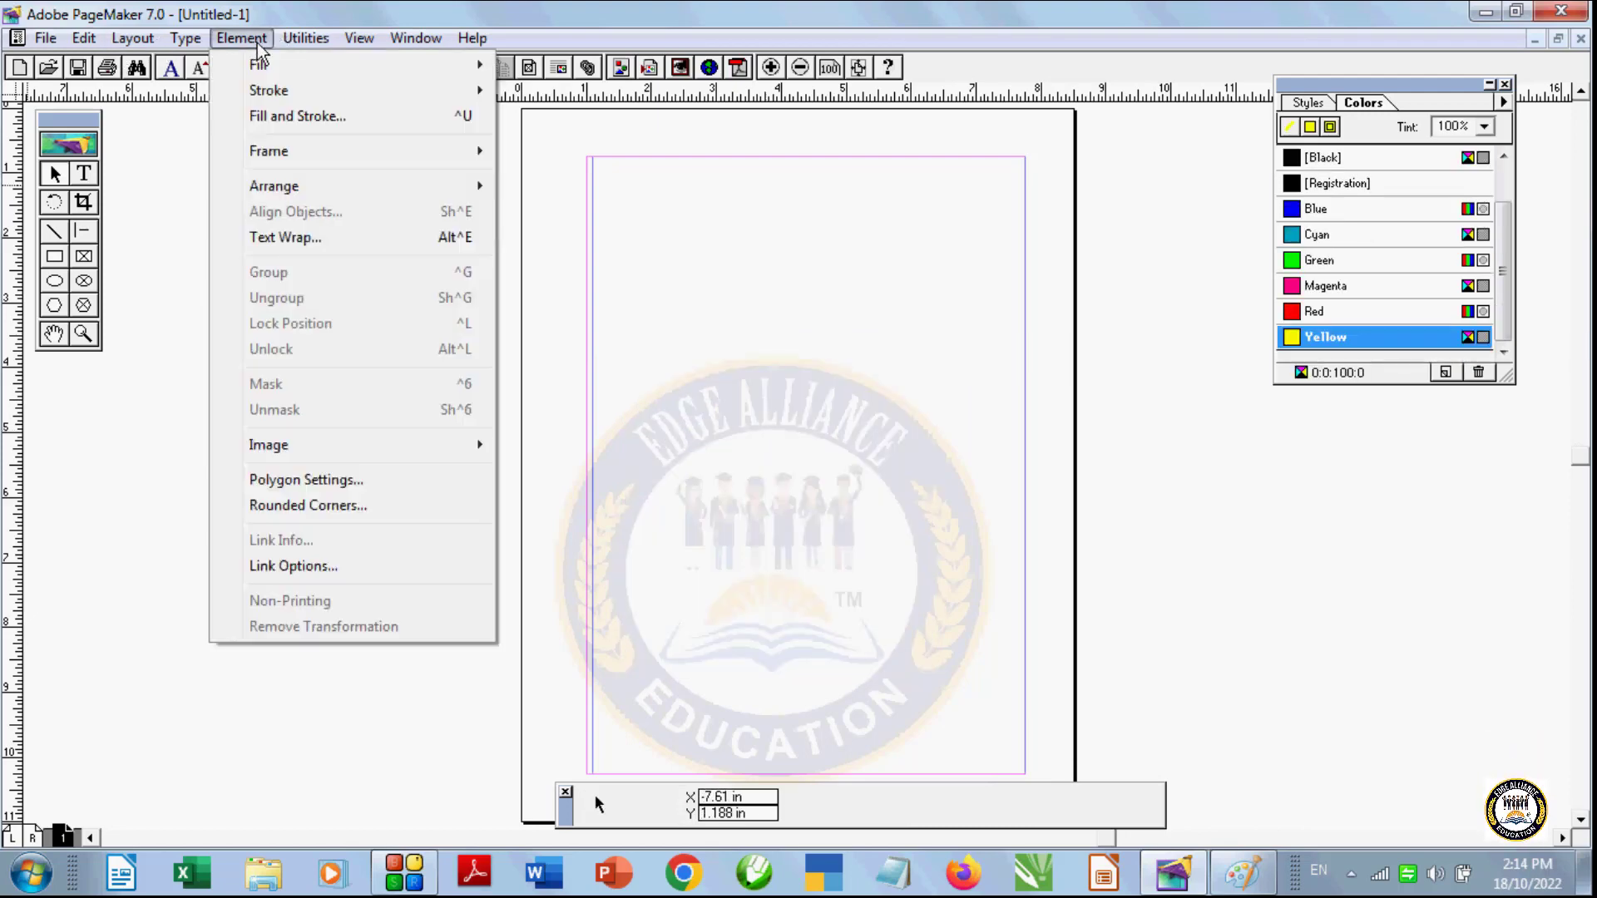
pyautogui.moveTo(282, 40)
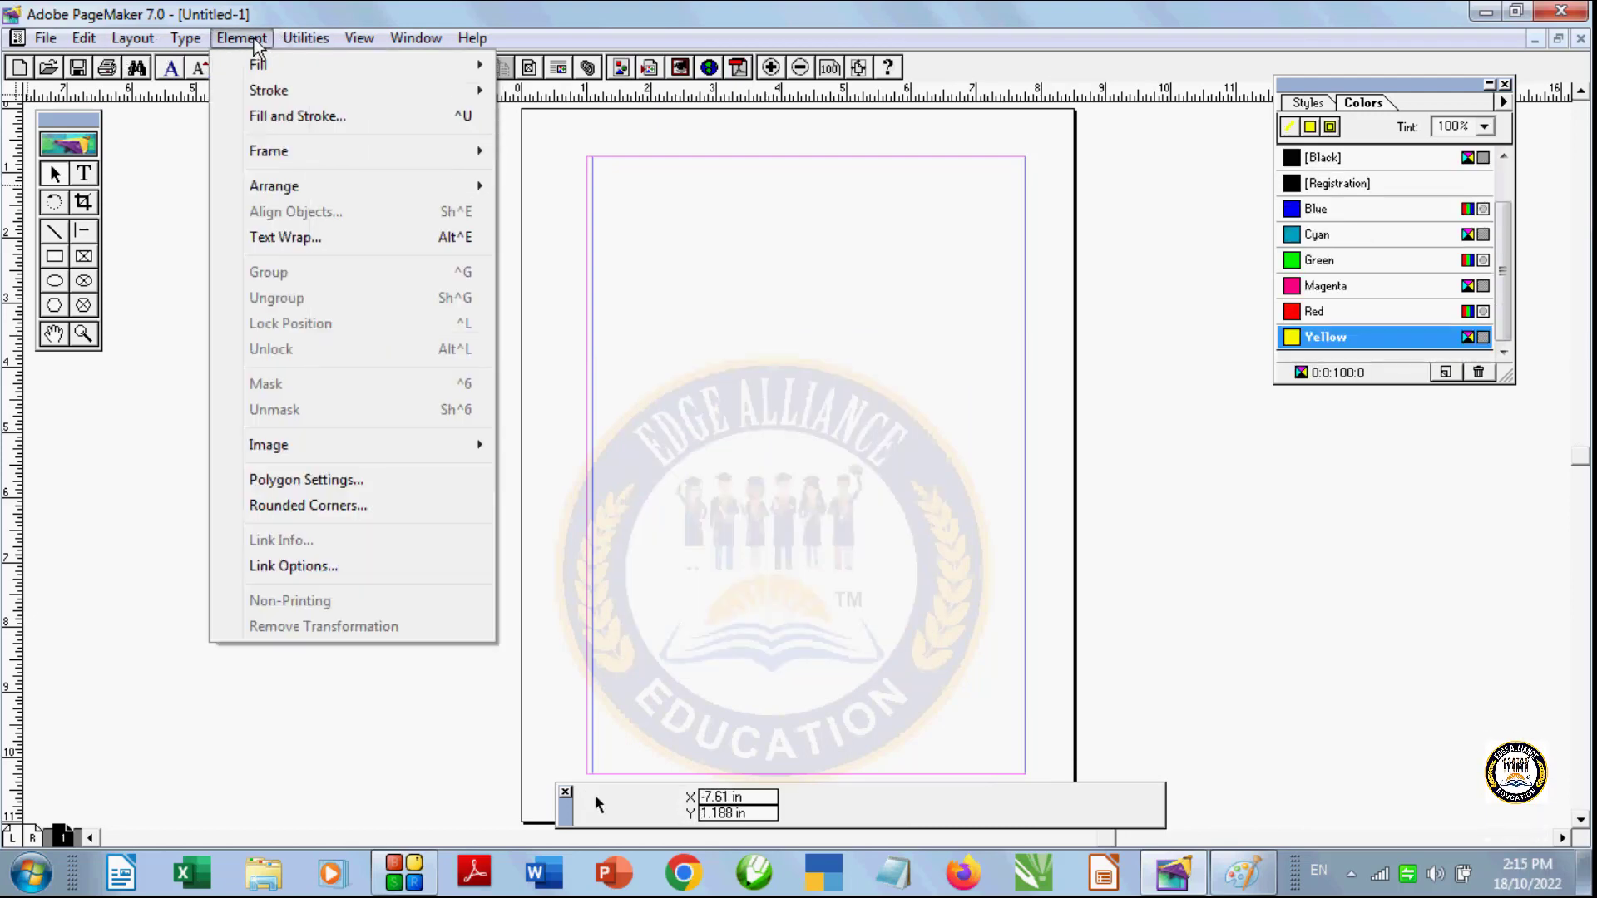